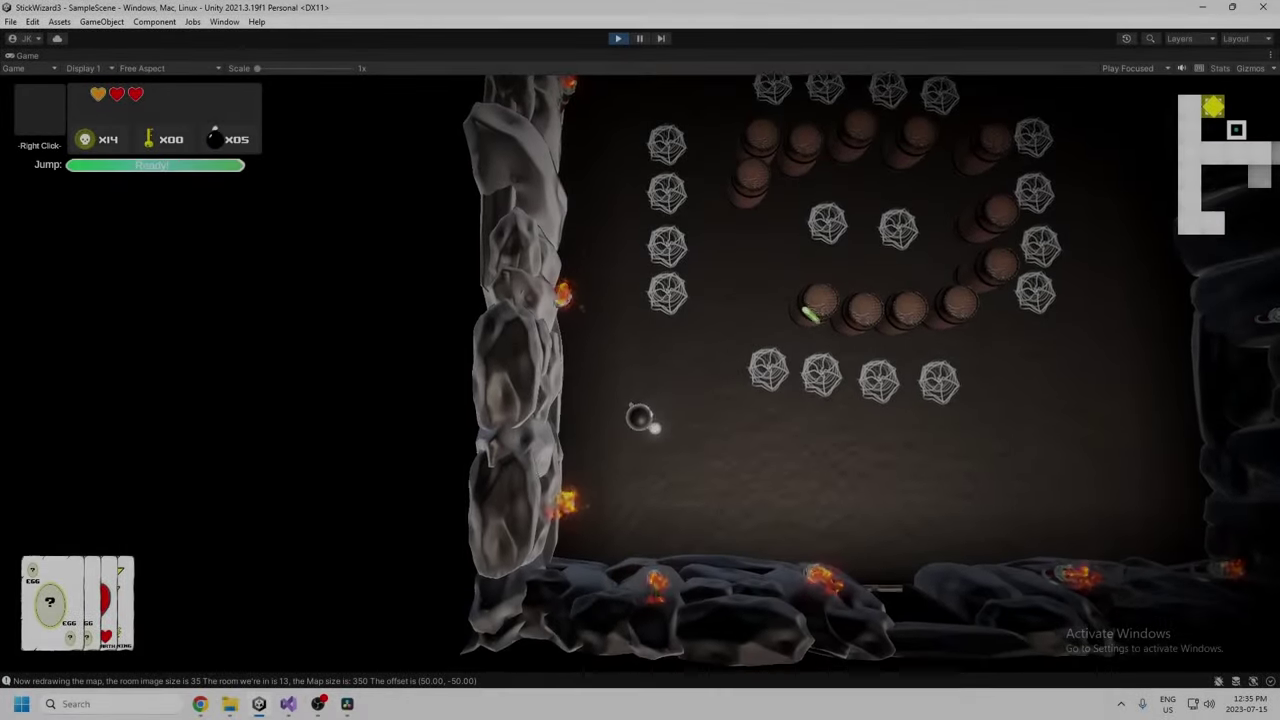
Play-test the barrel and cobweb room by moving the character around it and blasting the barrels.
key(s)
key(a)
key(w)
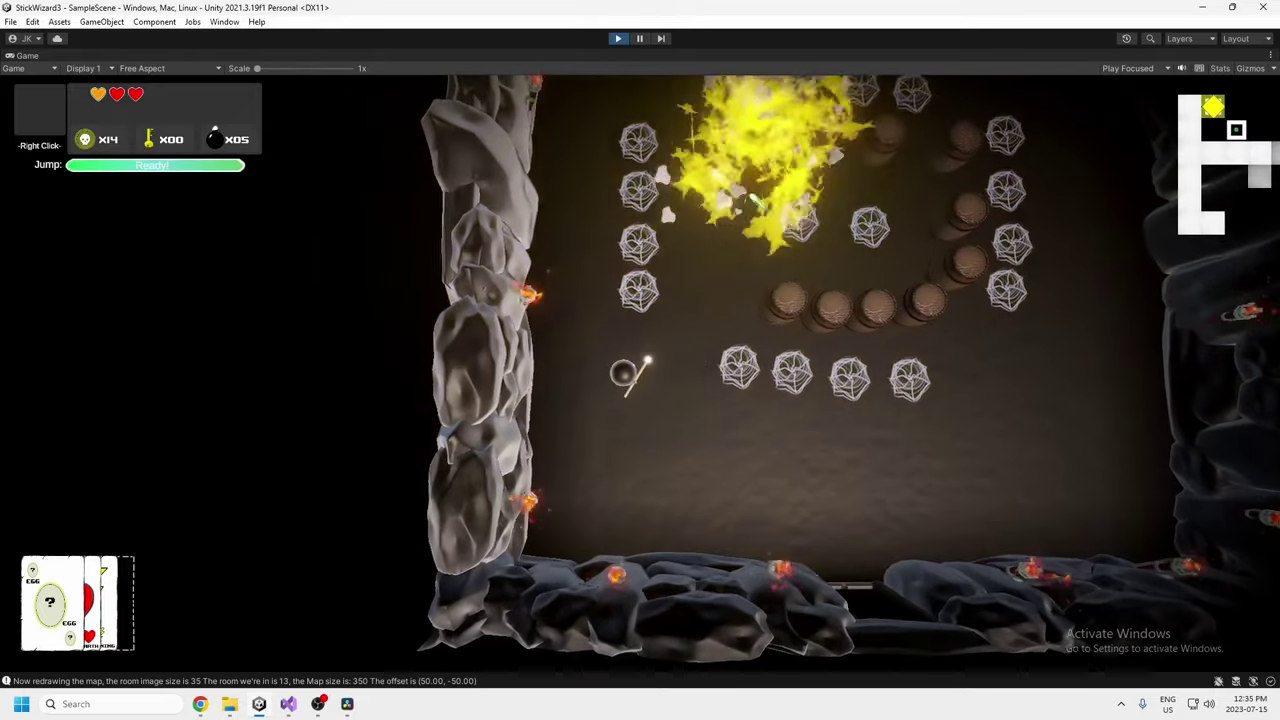
key(e)
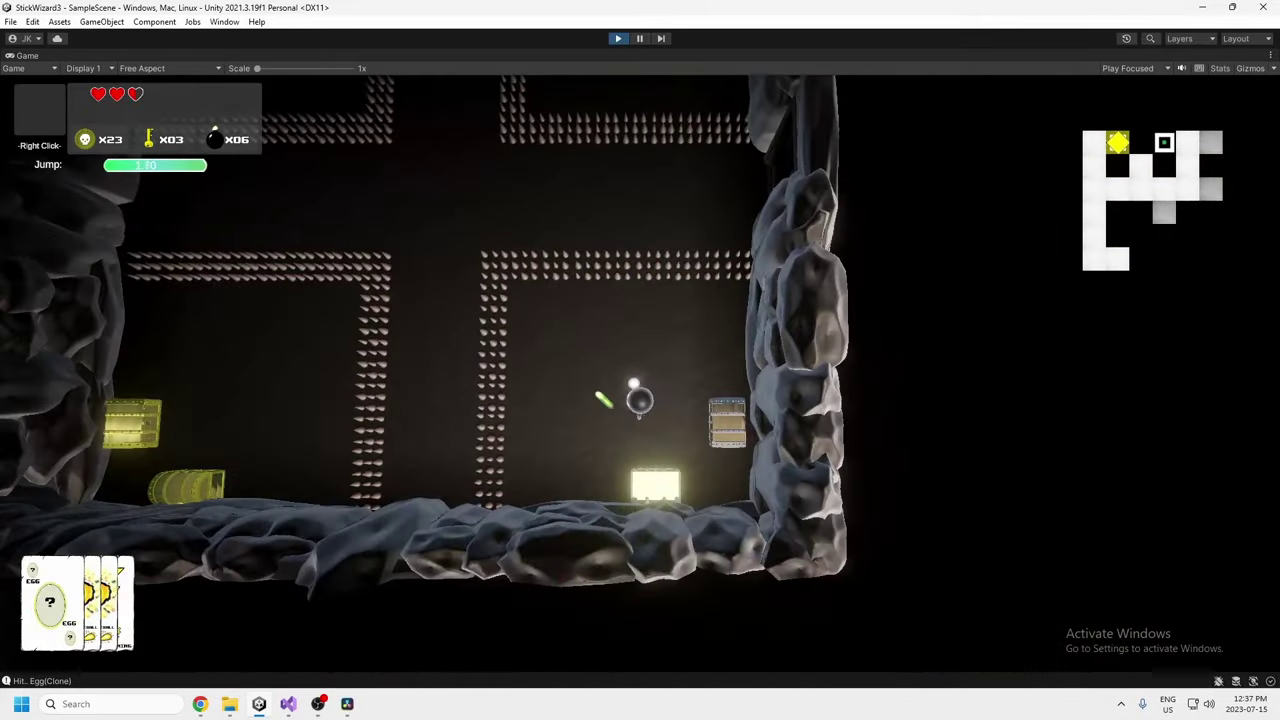
Throw the Egg card in the spiked chest room, jump over the spikes and move toward the neighbouring room.
click(590, 368)
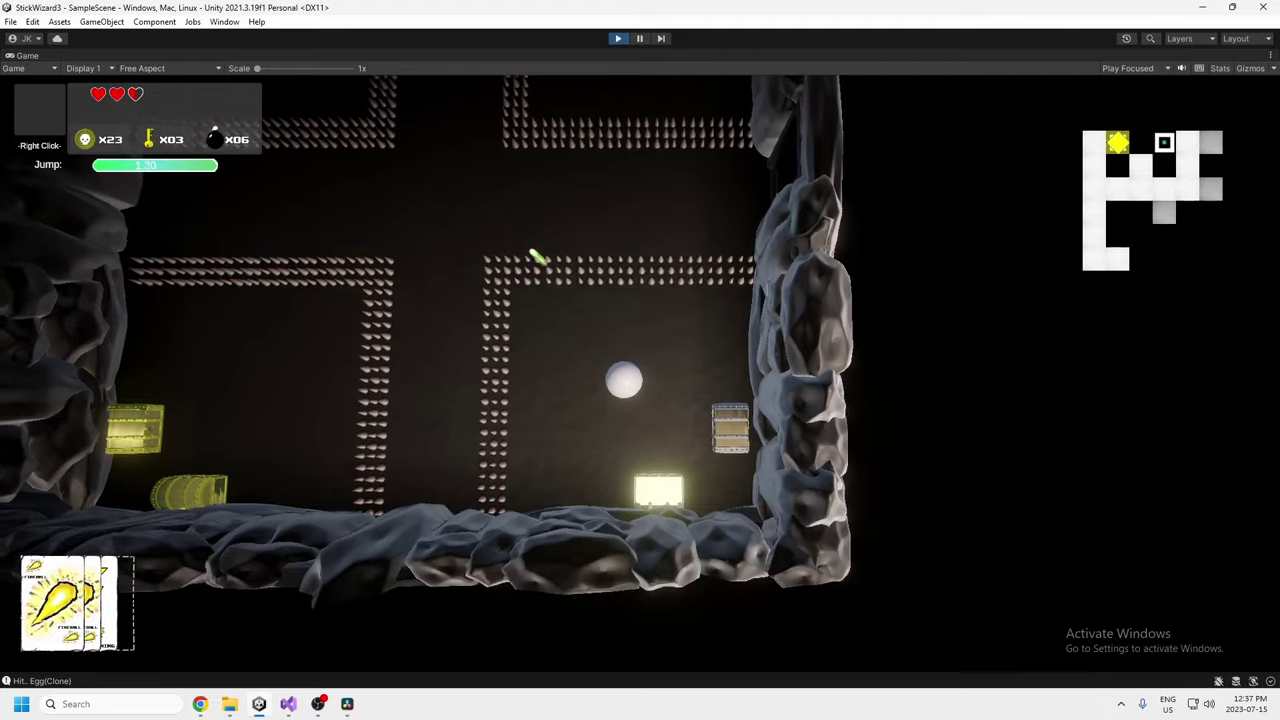
key(space)
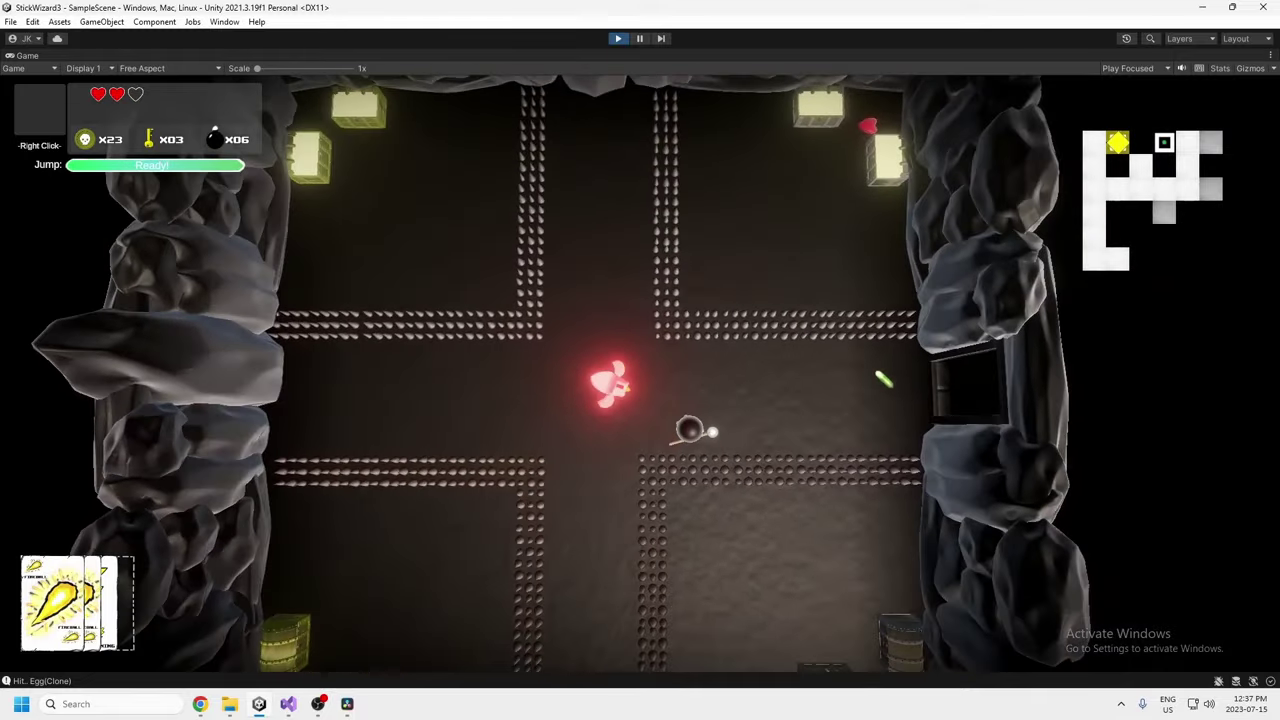
key(d)
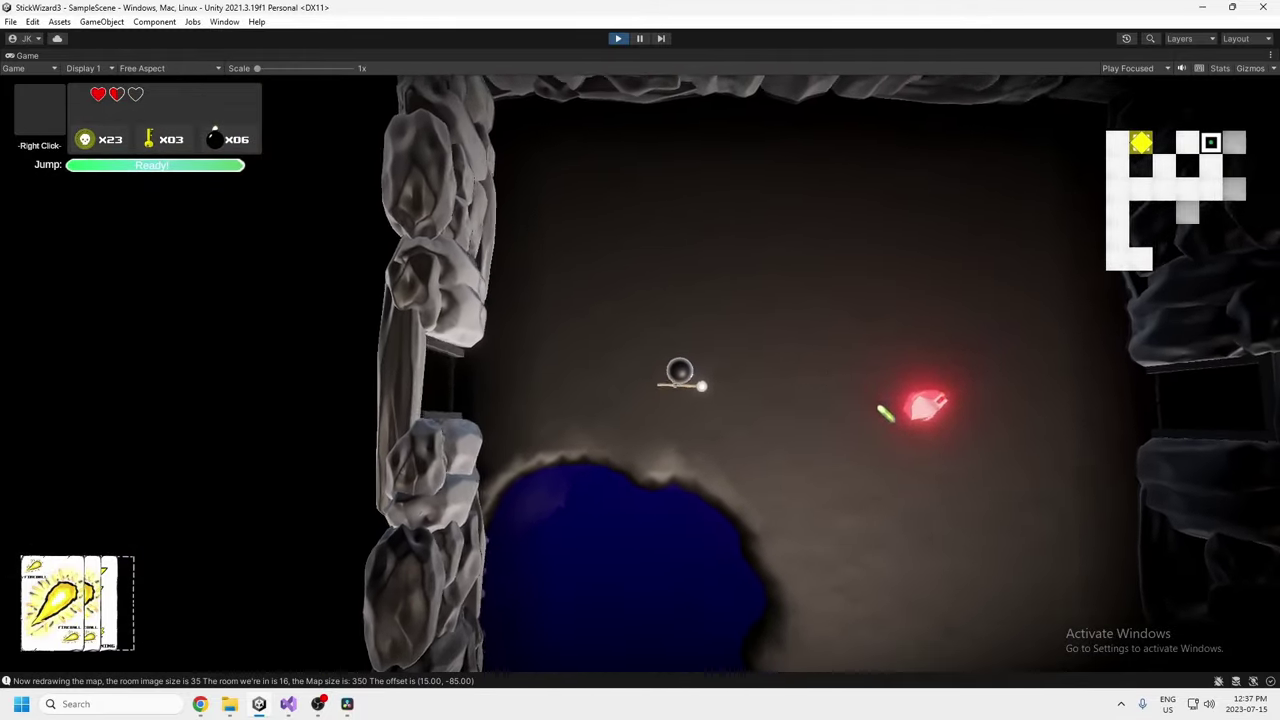
Circle the red glowing bird in the pool room and fire a burst of projectiles at it.
key(w)
key(d)
key(s)
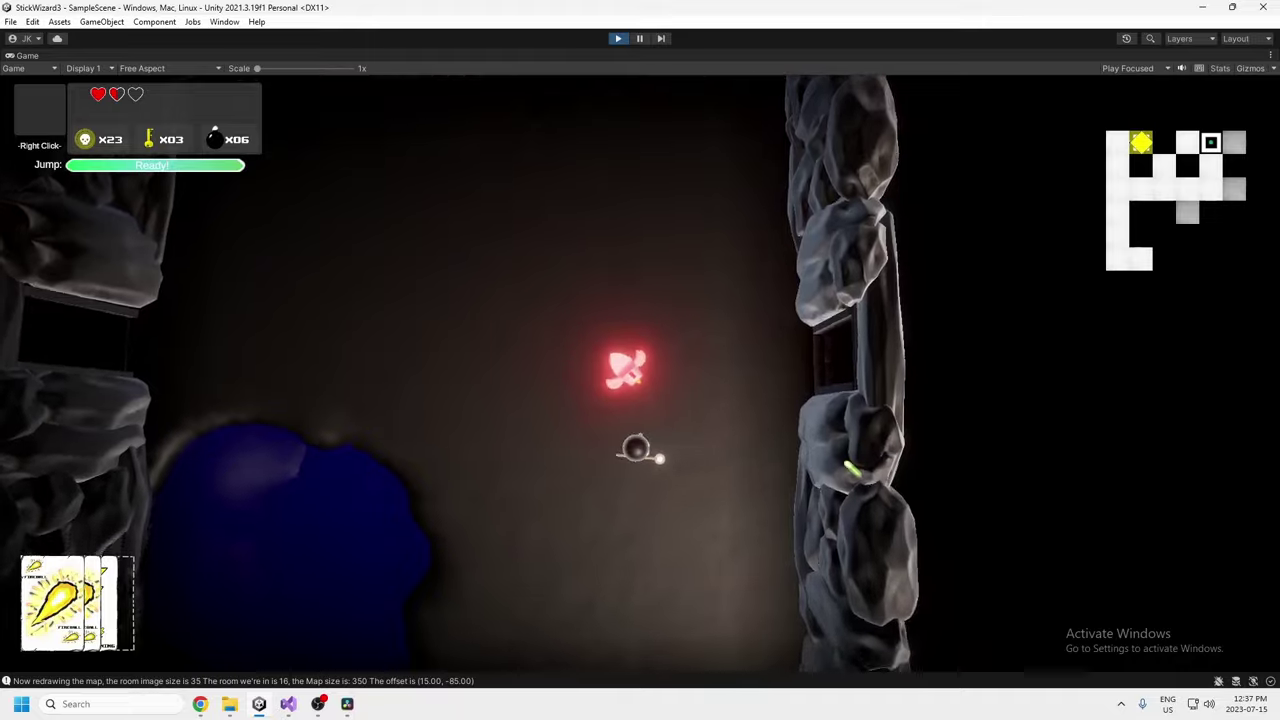
key(a)
key(w)
mouse_move(709, 406)
mouse_down()
mouse_move(694, 471)
mouse_move(849, 617)
mouse_move(823, 654)
mouse_up()
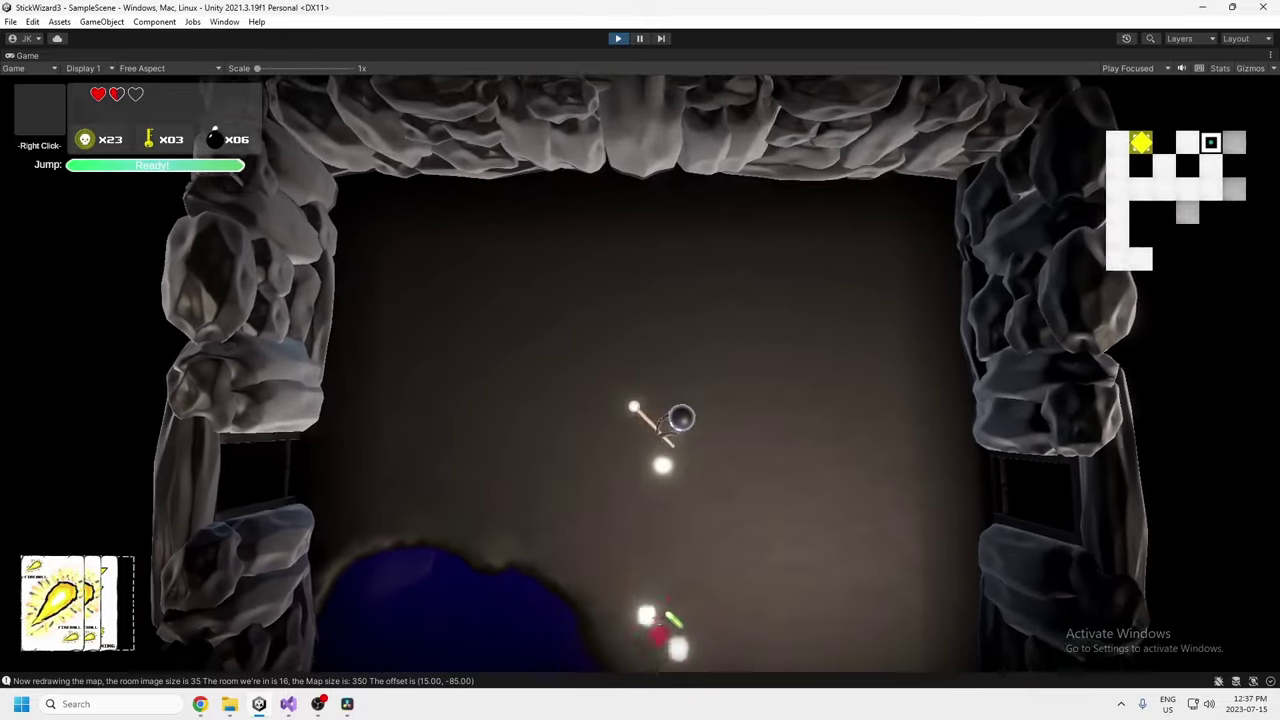
key(s)
key(d)
key(a)
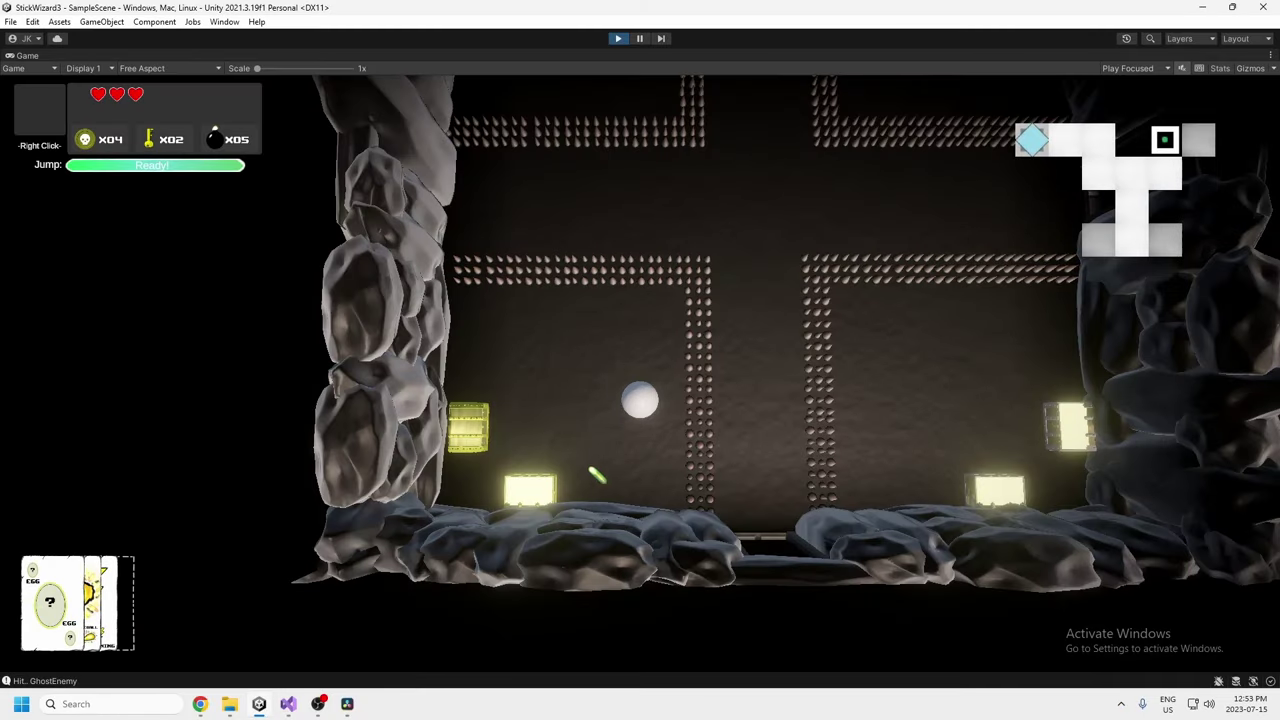
Move around the chest corner of the spike room and fire an explosive shot over the spikes.
key(w)
key(a)
key(s)
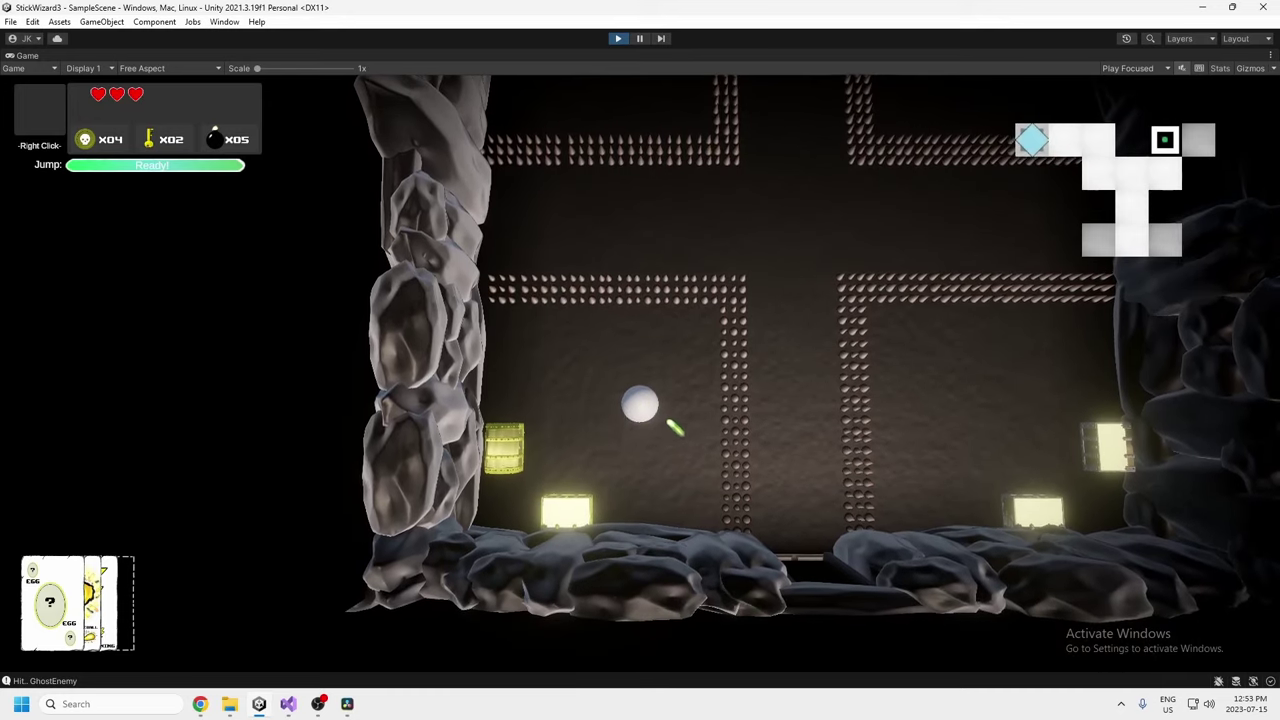
key(w)
key(a)
key(s)
key(d)
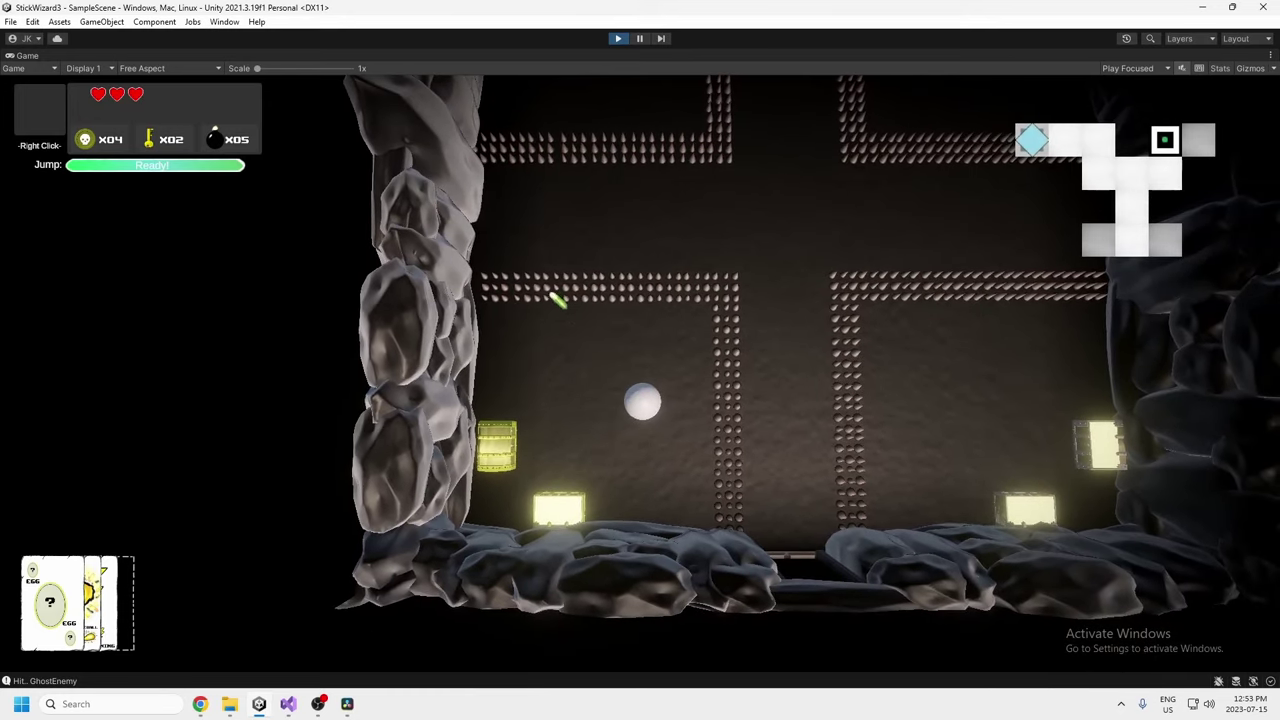
key(w)
click(521, 275)
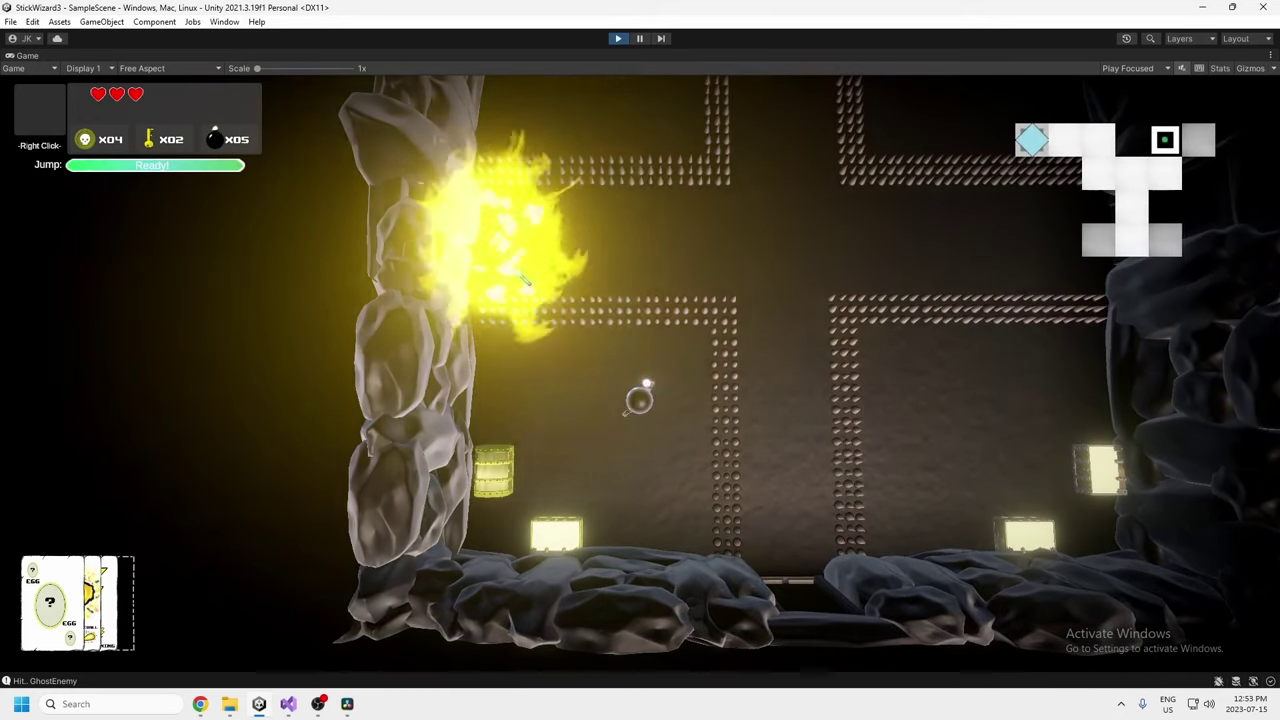
key(a)
key(s)
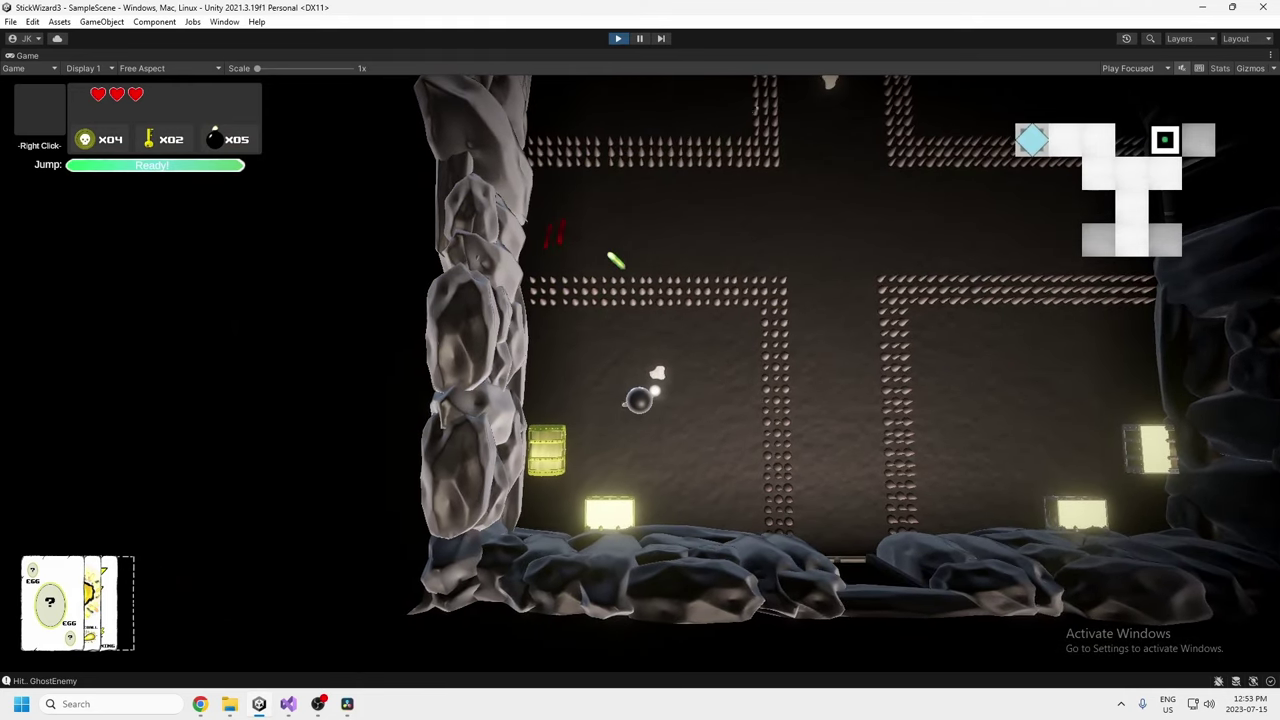
key(a)
key(w)
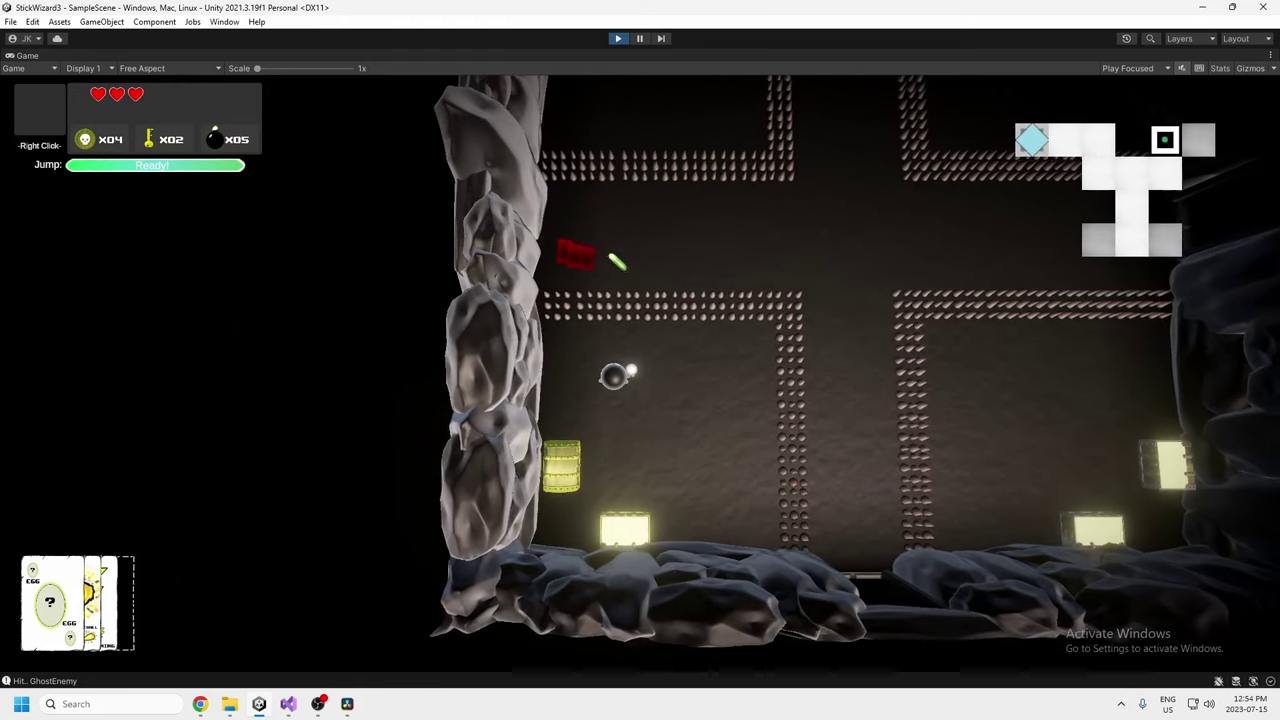
key(d)
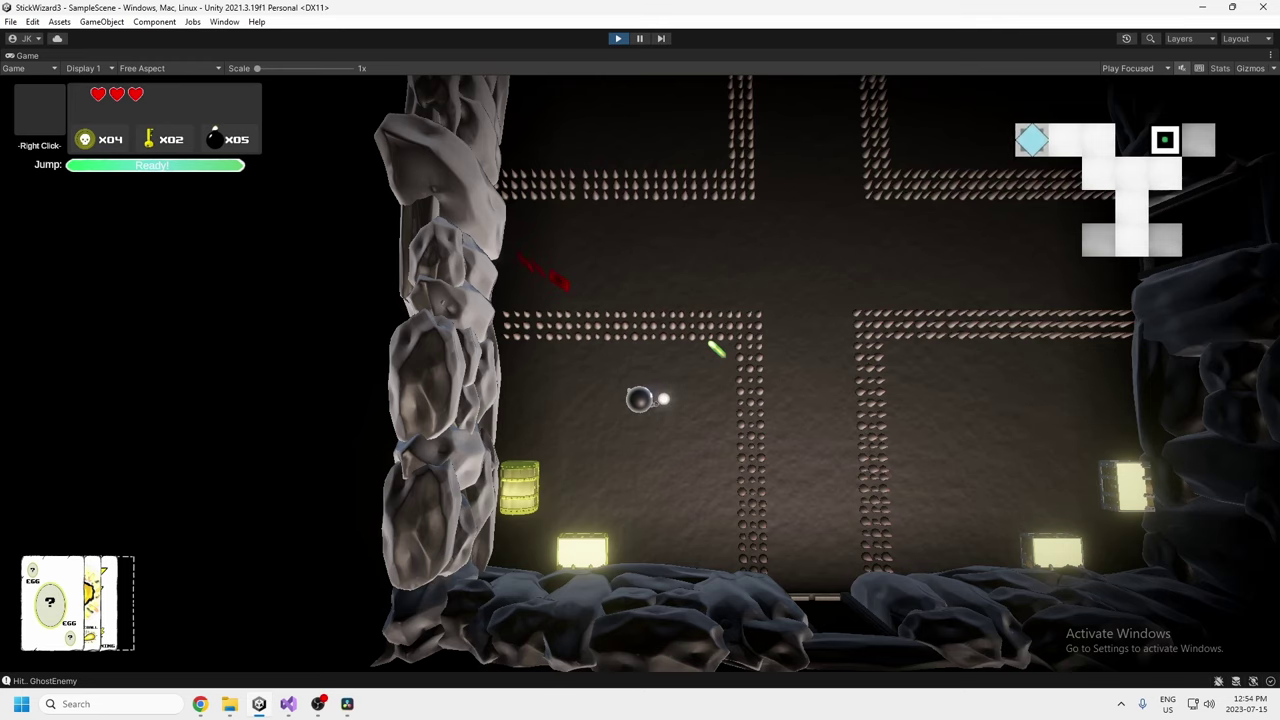
key(s)
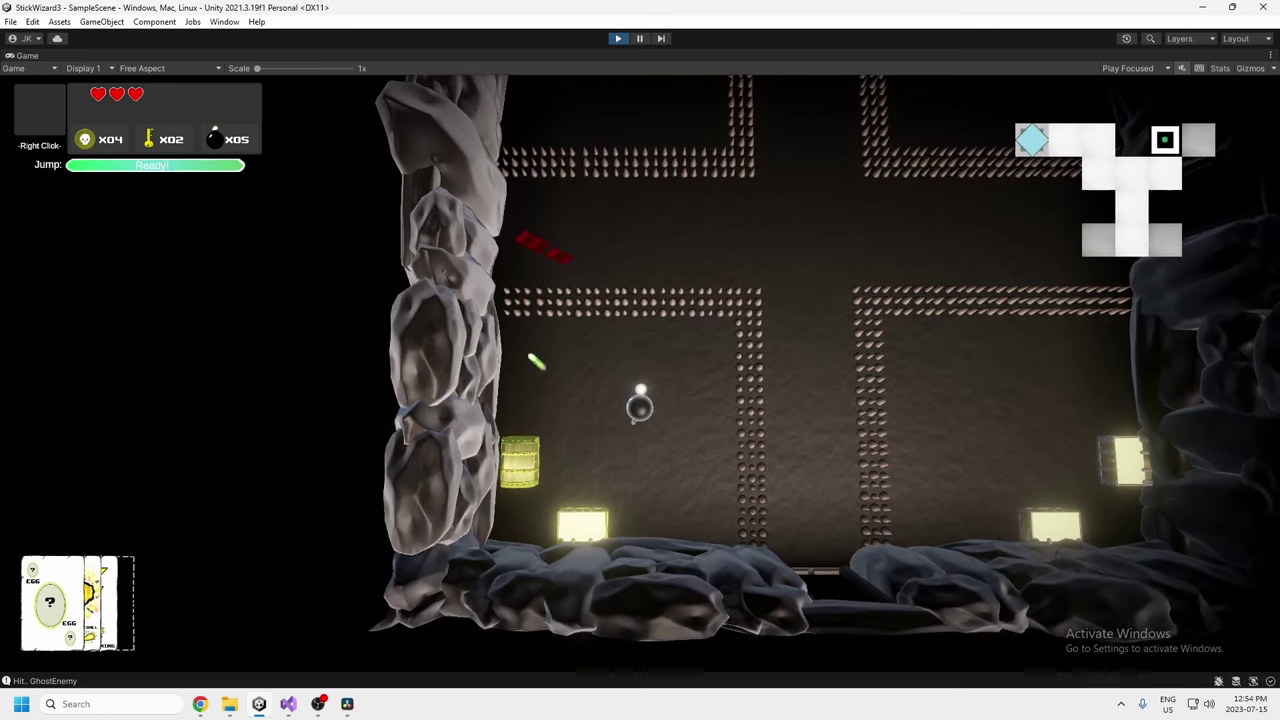
key(w)
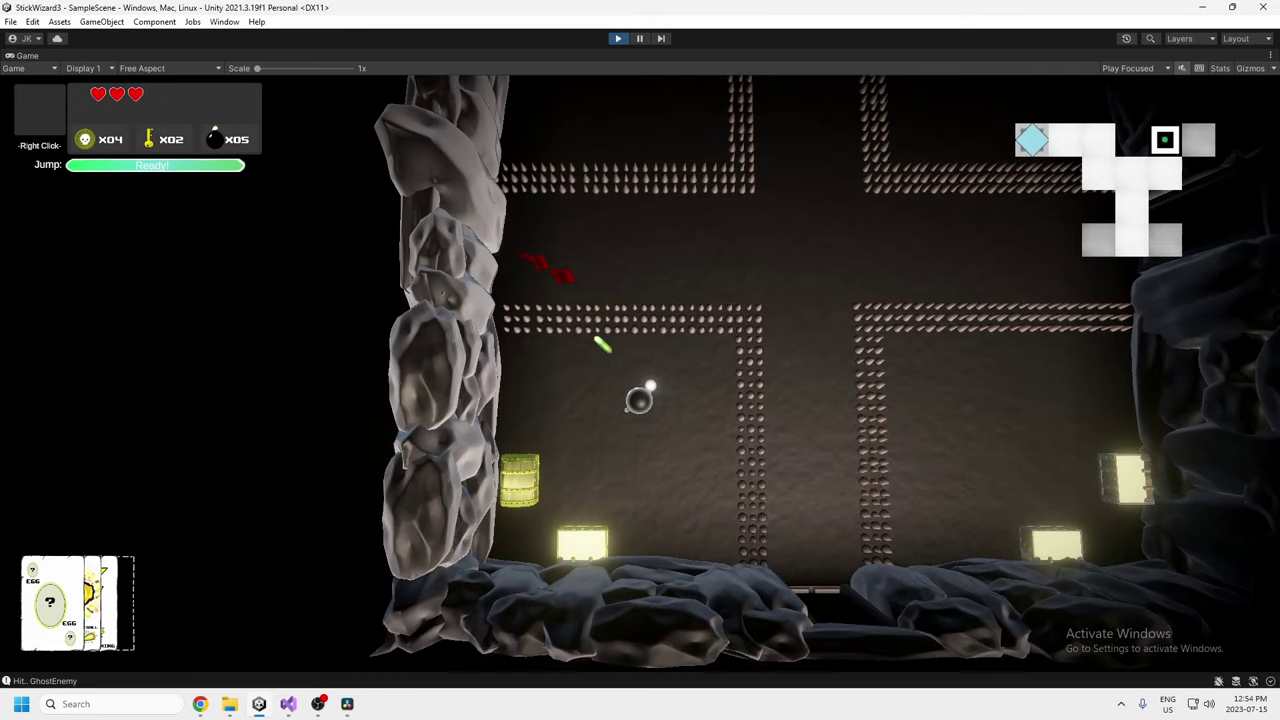
Throw the Egg card over the spike row and jump while evading the red bird it hatches.
click(598, 352)
key(s)
key(d)
key(w)
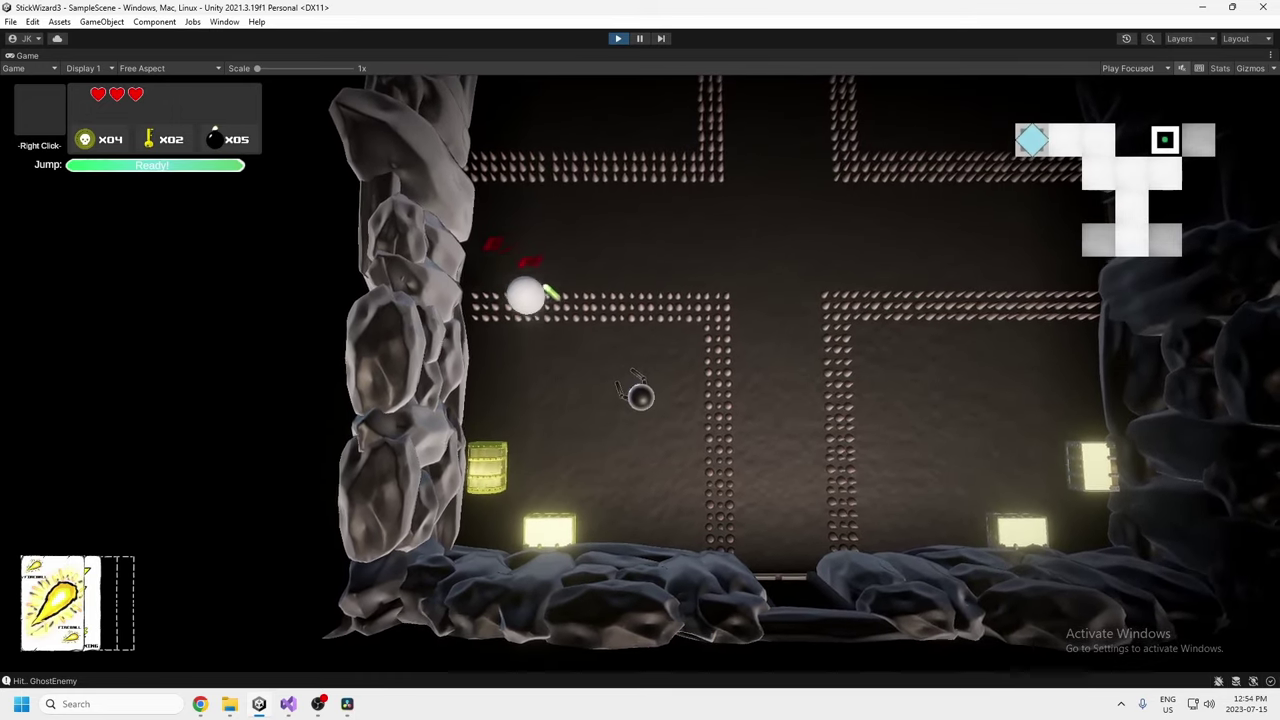
key(s)
key(d)
key(a)
key(w)
key(space)
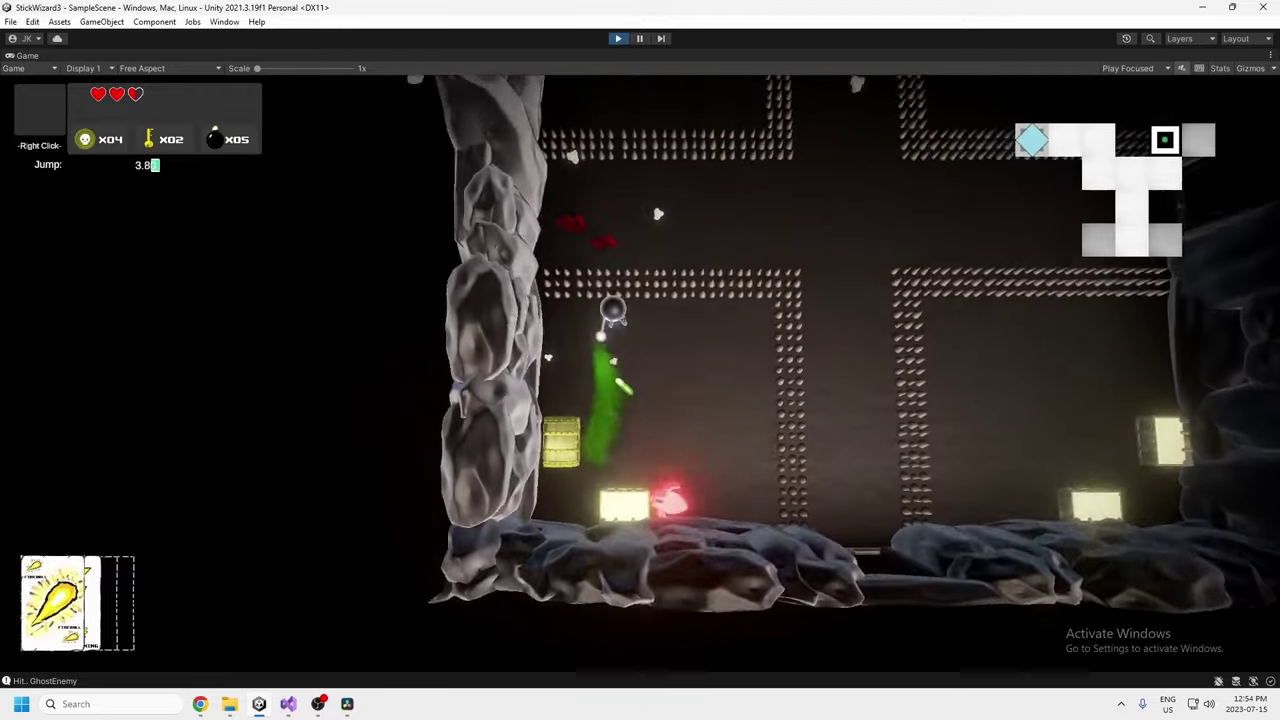
Reload the card deck and dodge the pursuing red bird through the spike-lined corridors.
key(r)
key(d)
key(s)
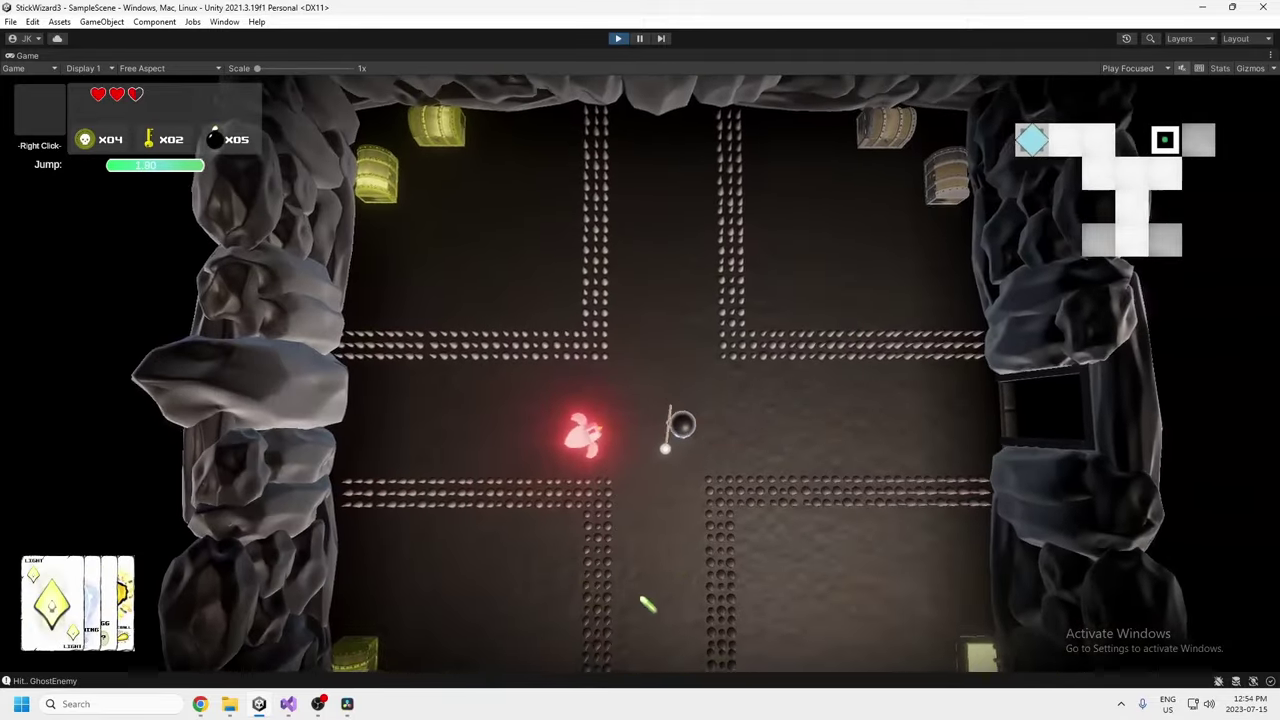
key(s)
key(a)
key(d)
key(w)
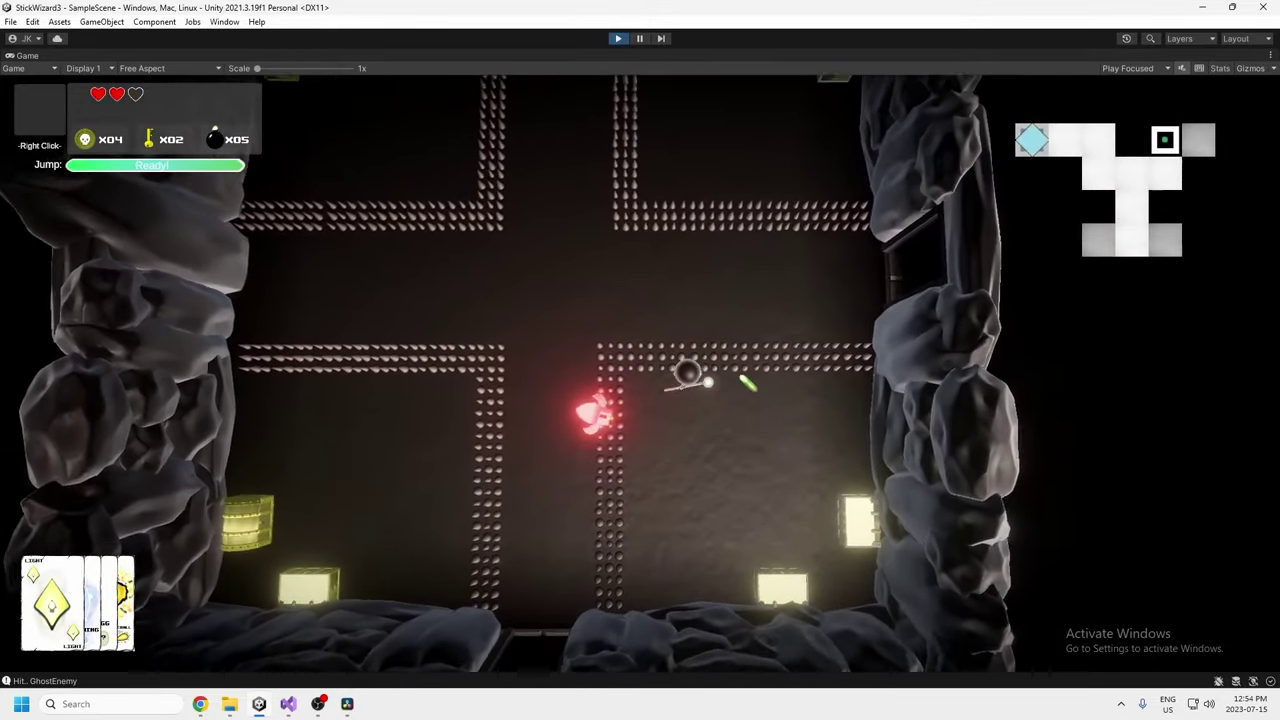
key(d)
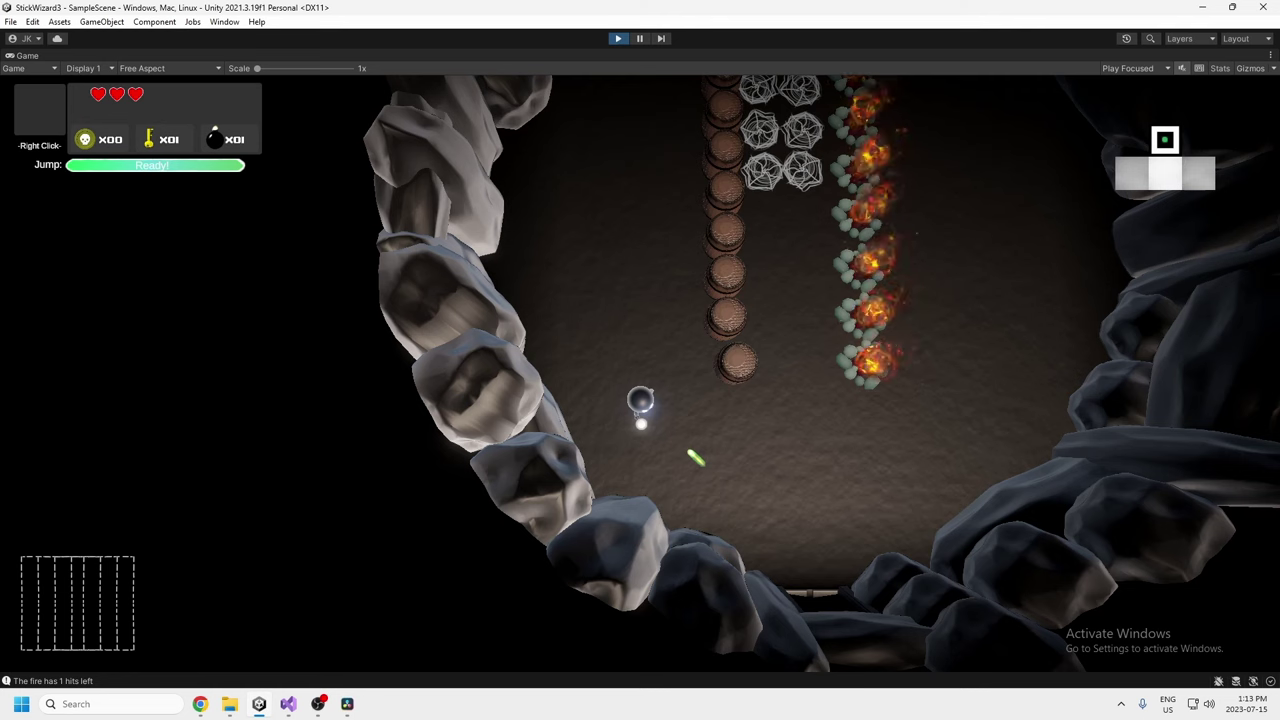
Switch to Blender and delete the default camera, cube and light from the scene.
click(200, 705)
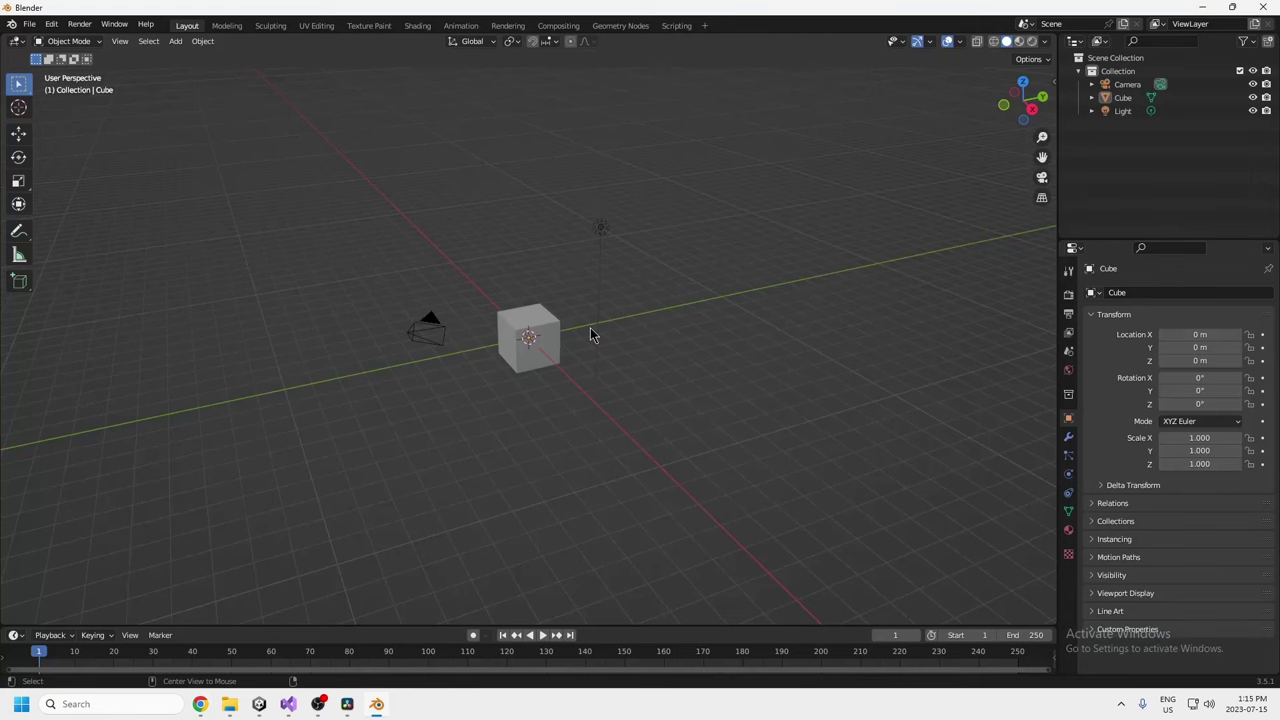
middle_drag(590, 335, 631, 337)
key(a)
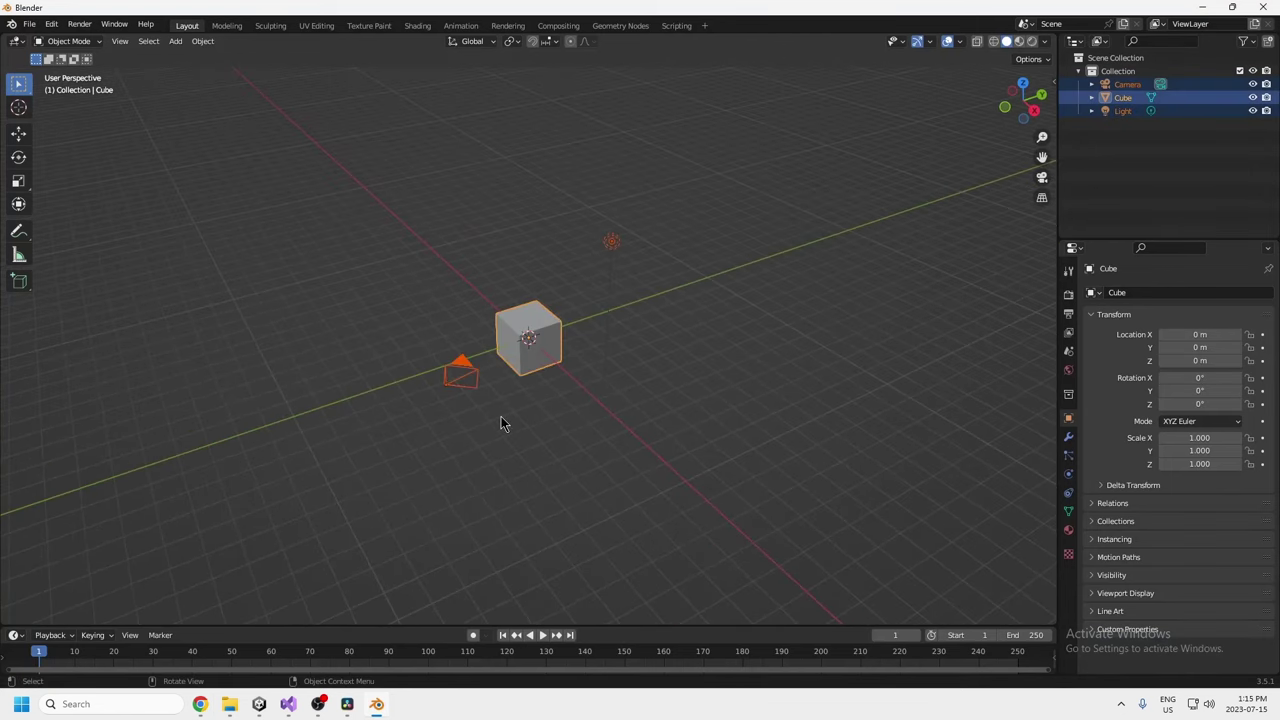
key(shift+a)
key(Escape)
key(Delete)
Add a UV sphere at the centre of the empty scene.
key(shift+a)
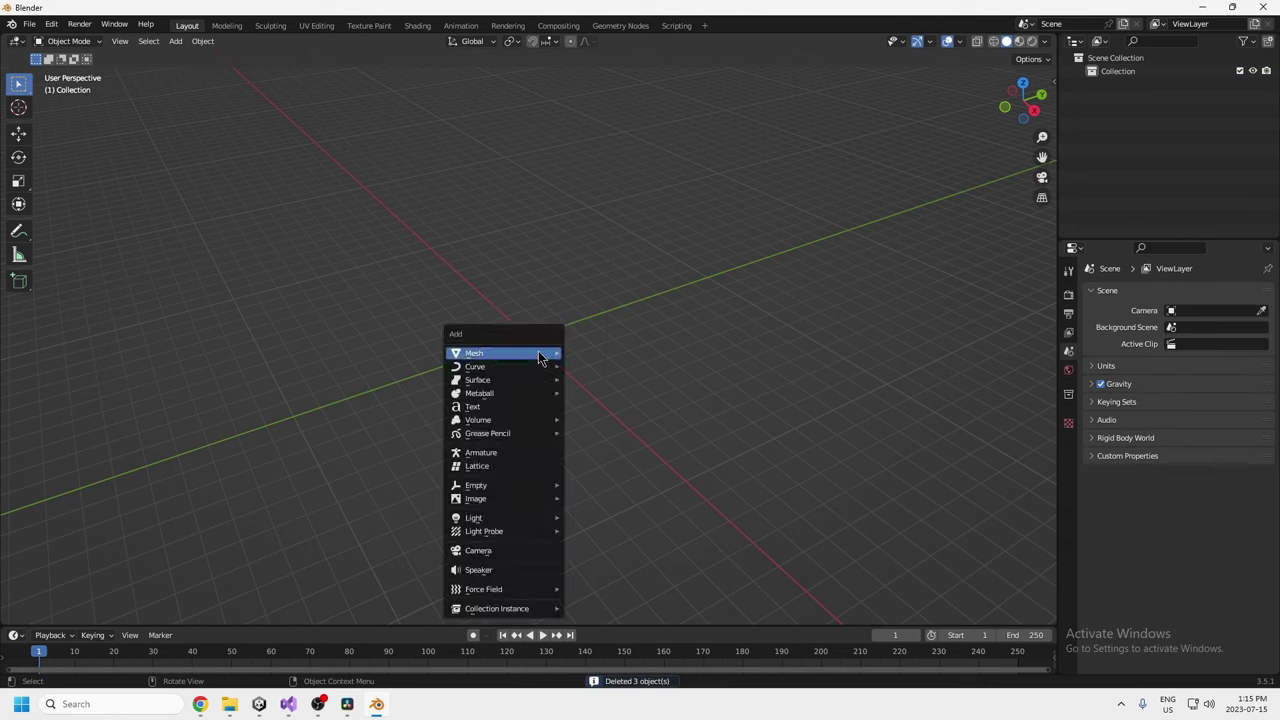
mouse_move(508, 357)
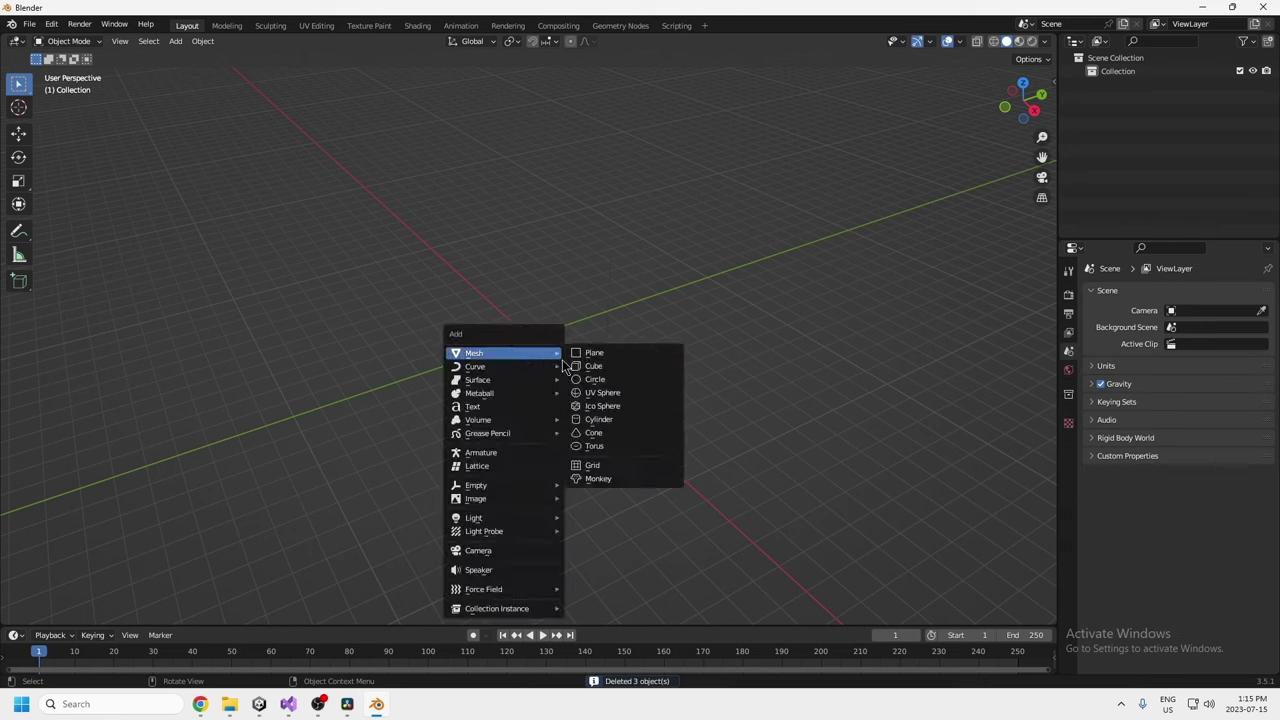
click(603, 392)
middle_drag(631, 366, 537, 363)
scroll(537, 363, up, 5)
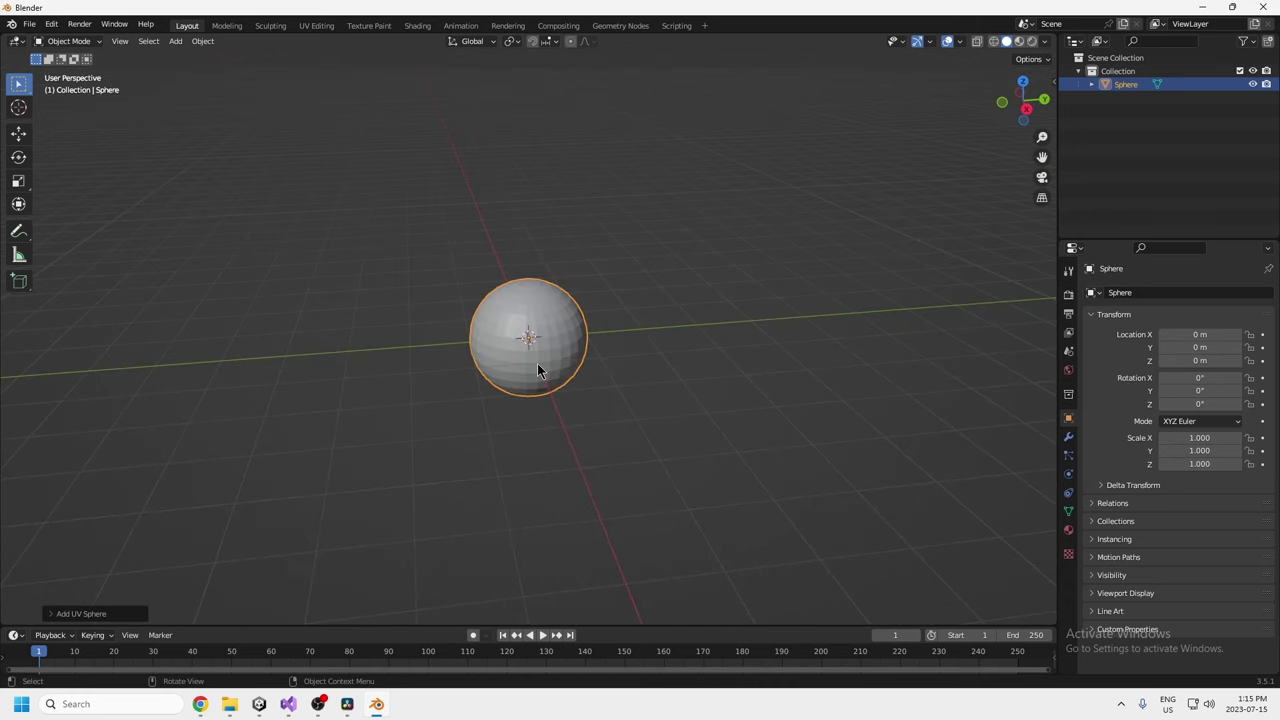
Raise the sphere about 1.02 m along Z in the right orthographic view so it rests on the ground line.
key(KP_3)
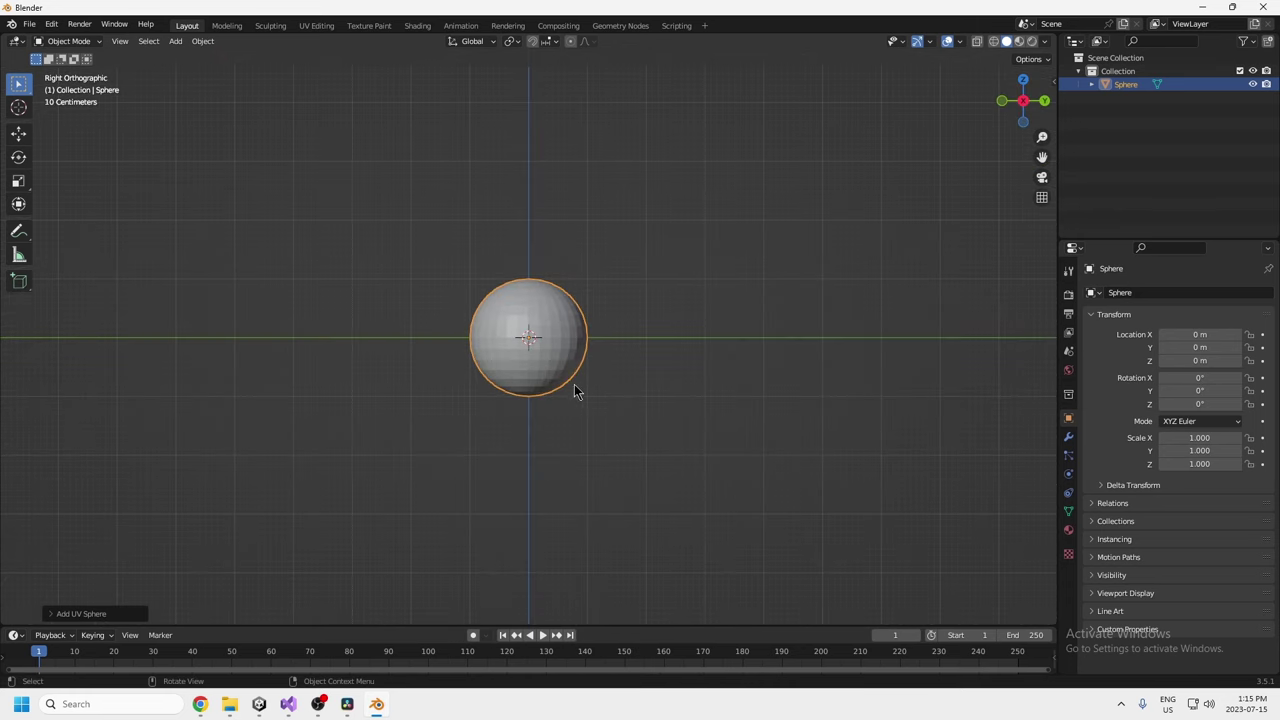
key(g)
key(z)
click(573, 328)
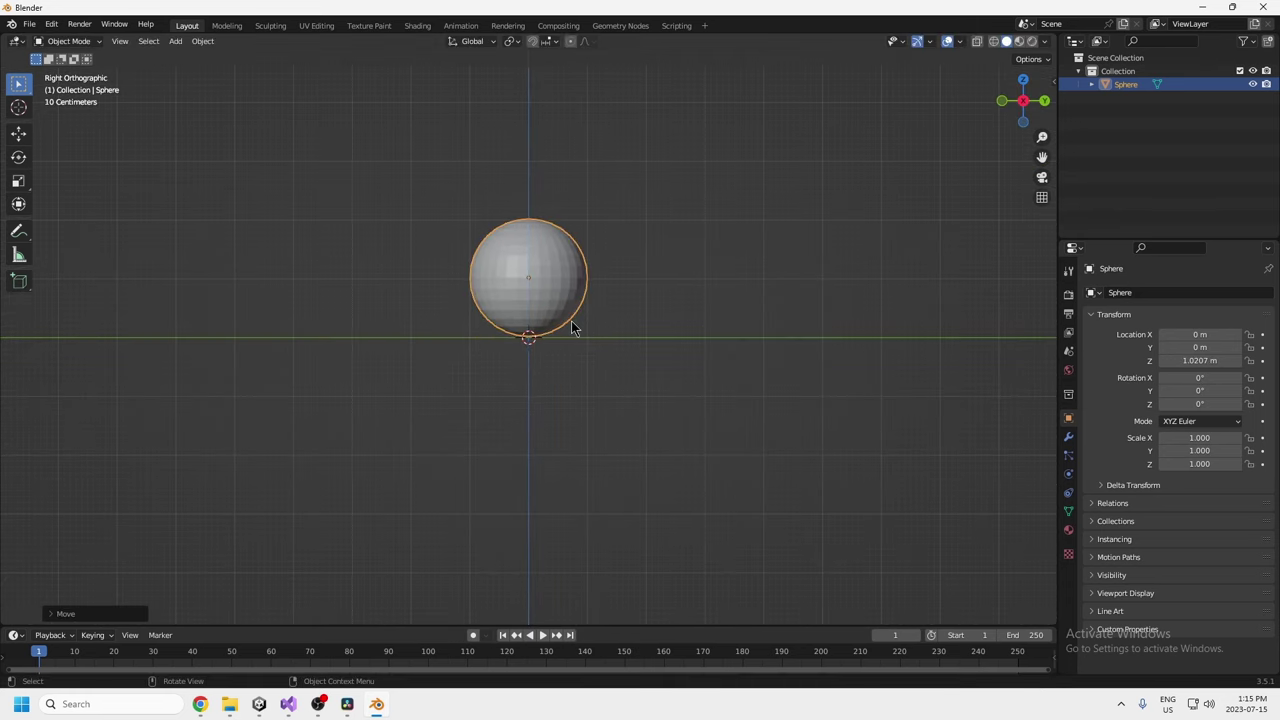
Enter Edit Mode on the sphere, select its top and turn on proportional editing.
middle_drag(613, 303, 607, 362)
key(Tab)
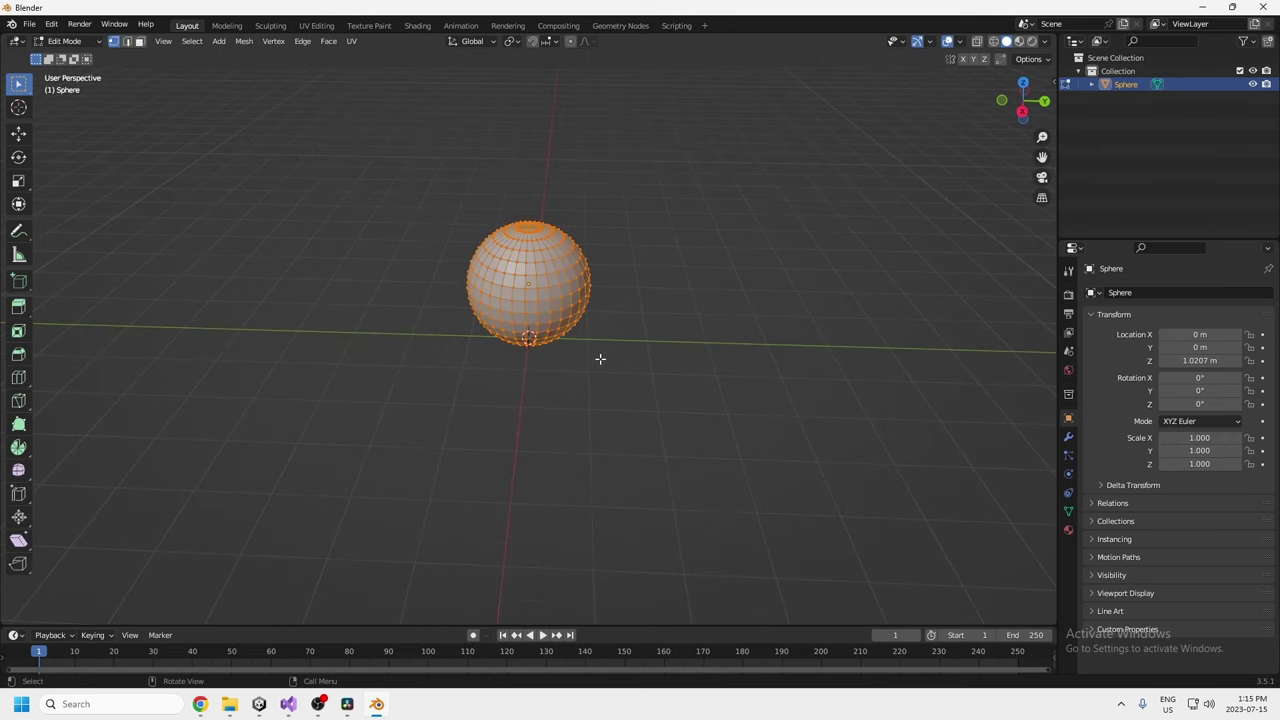
click(527, 226)
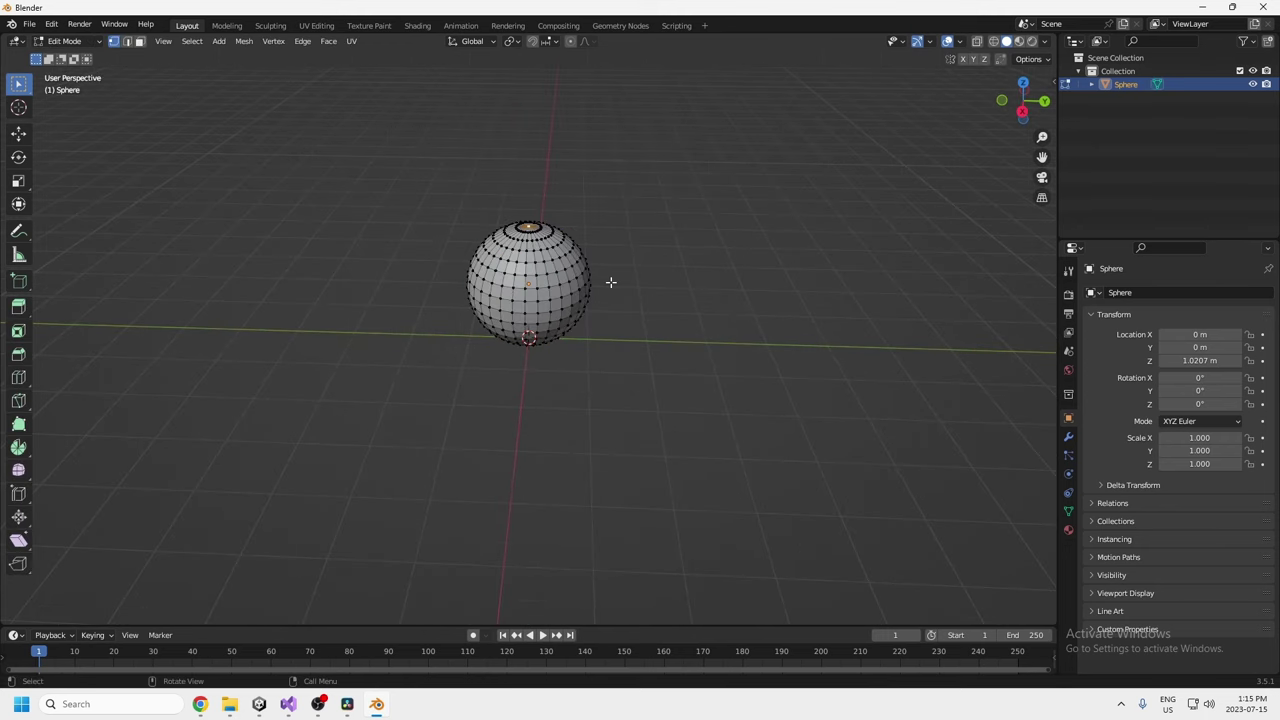
click(571, 42)
Scale the sphere's top with smooth proportional falloff, trying larger influence sizes before reducing it to about 0.83 m.
key(s)
scroll(567, 213, down, 8)
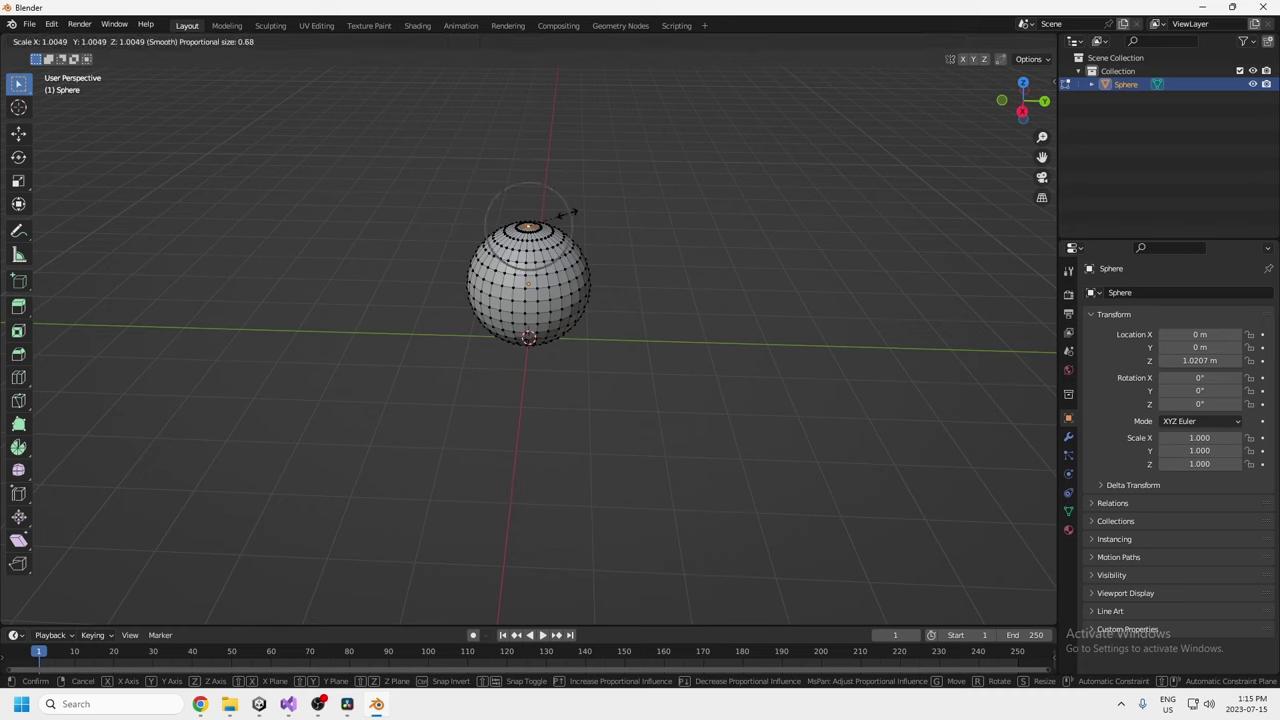
scroll(567, 213, down, 2)
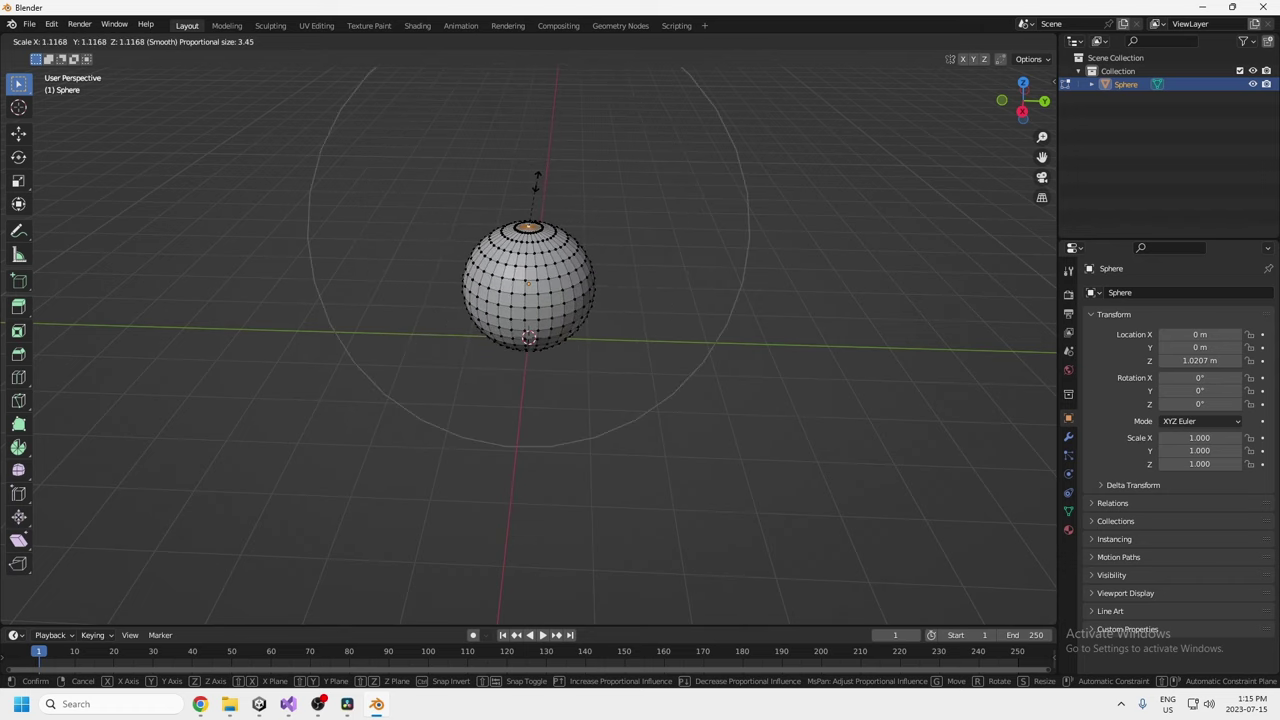
scroll(537, 180, up, 12)
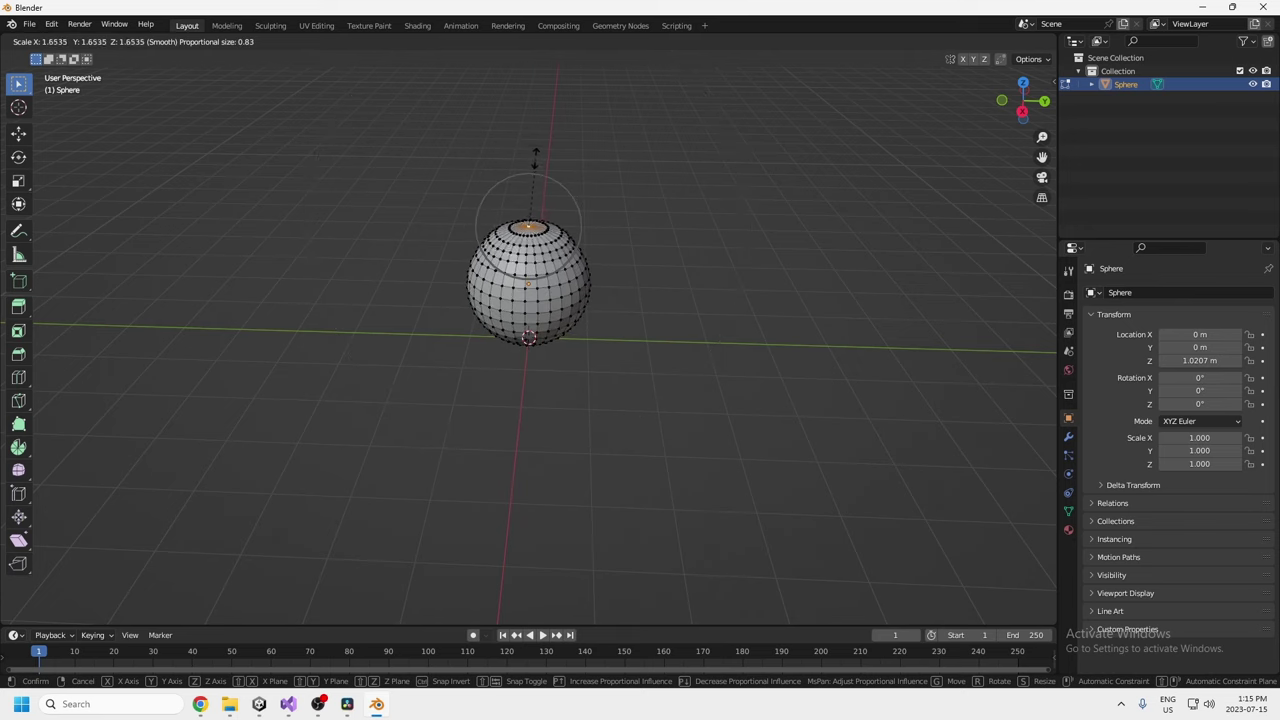
Pull the sphere's top upward into an egg shape with a smooth proportional size of about 1.21 m.
scroll(539, 188, down, 5)
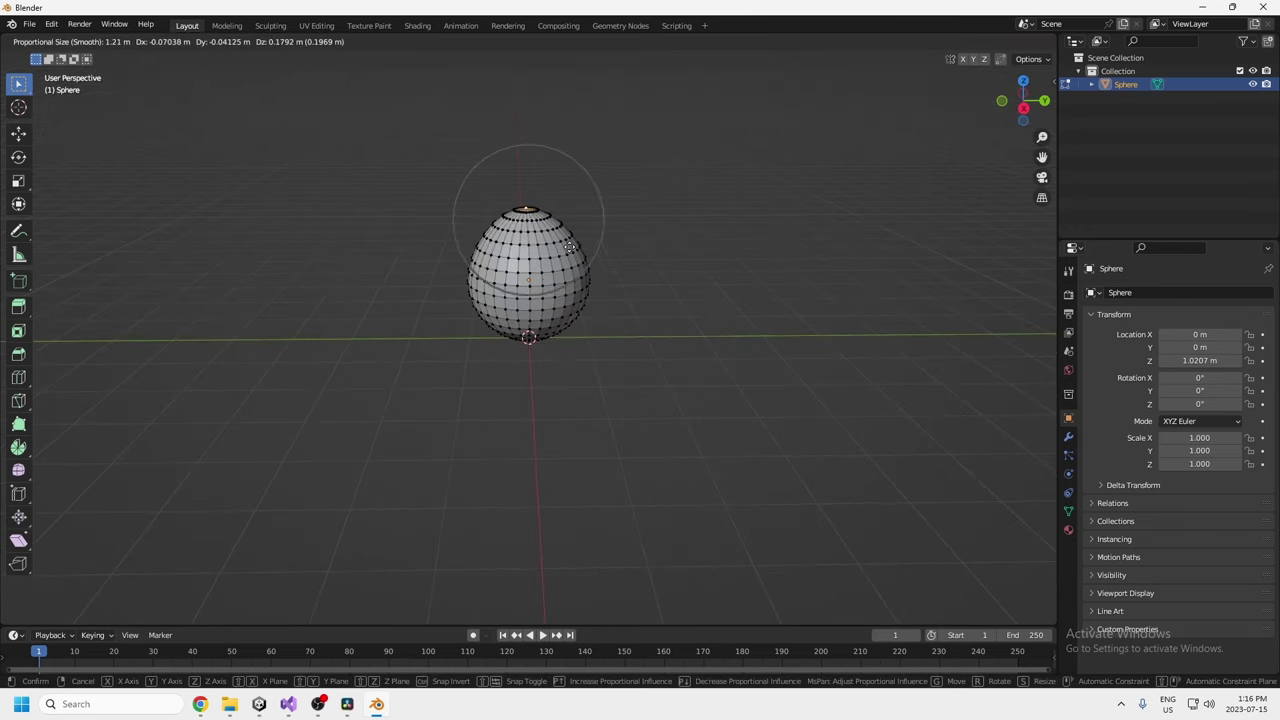
click(539, 188)
middle_drag(539, 188, 451, 313)
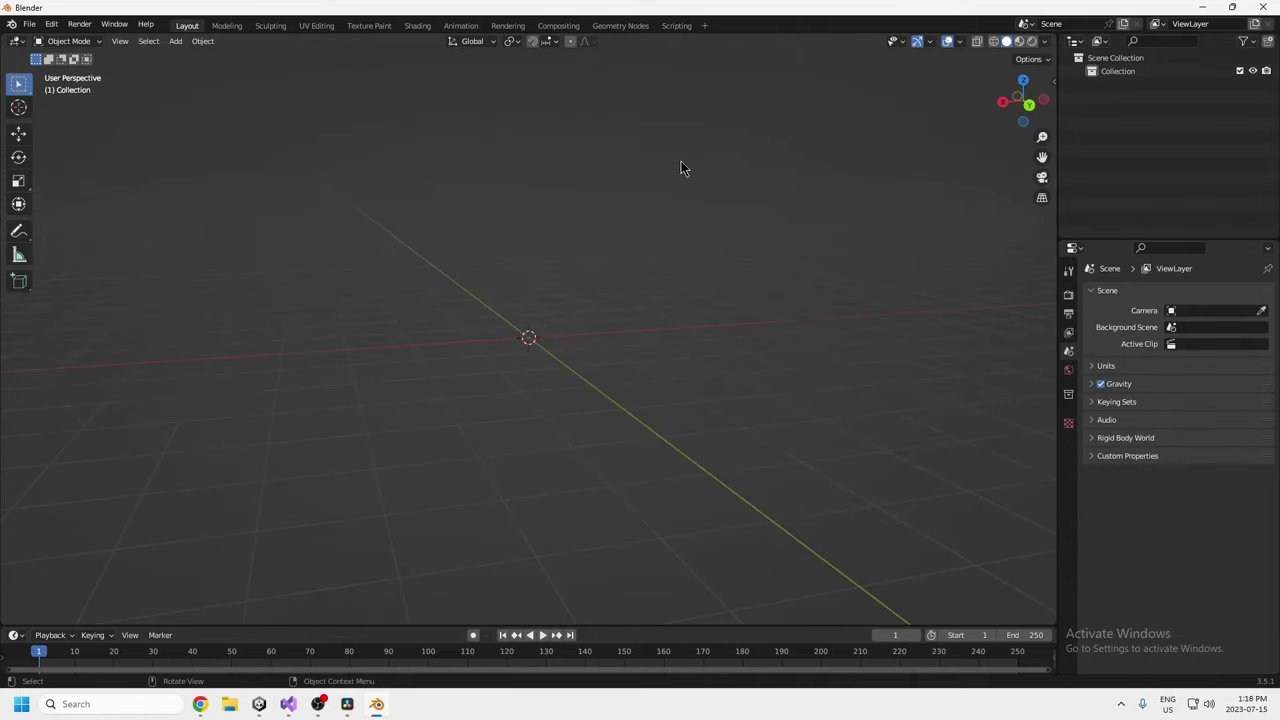
Add a UV sphere at the origin of the empty scene.
middle_drag(579, 293, 560, 297)
key(shift+a)
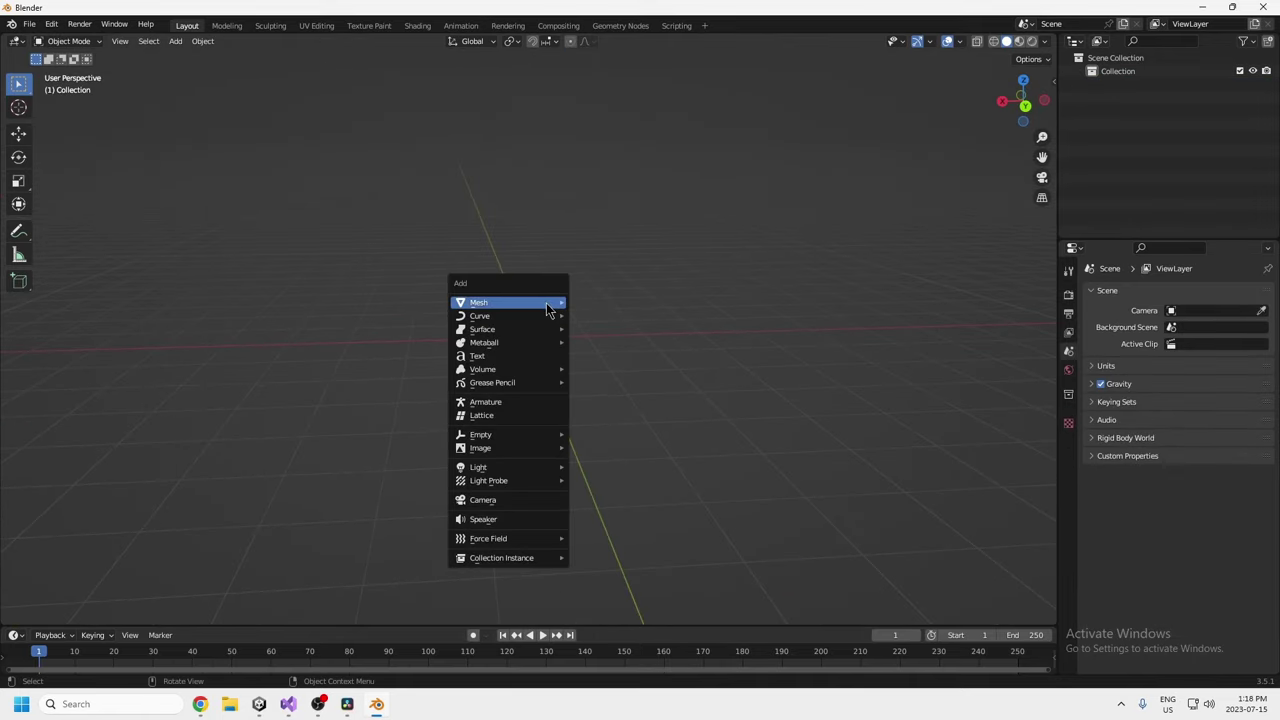
mouse_move(512, 301)
click(605, 342)
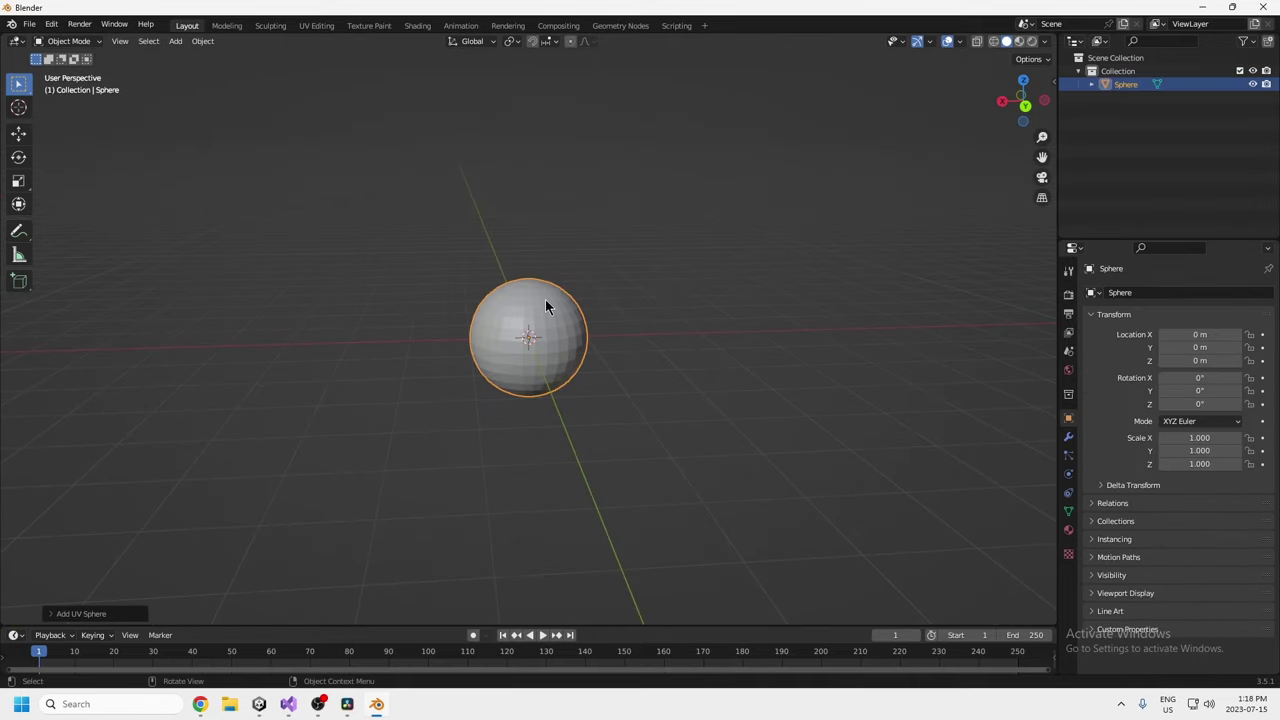
Raise the sphere about 1.01 m along Z in the right orthographic view so it rests on the ground line.
key(KP_3)
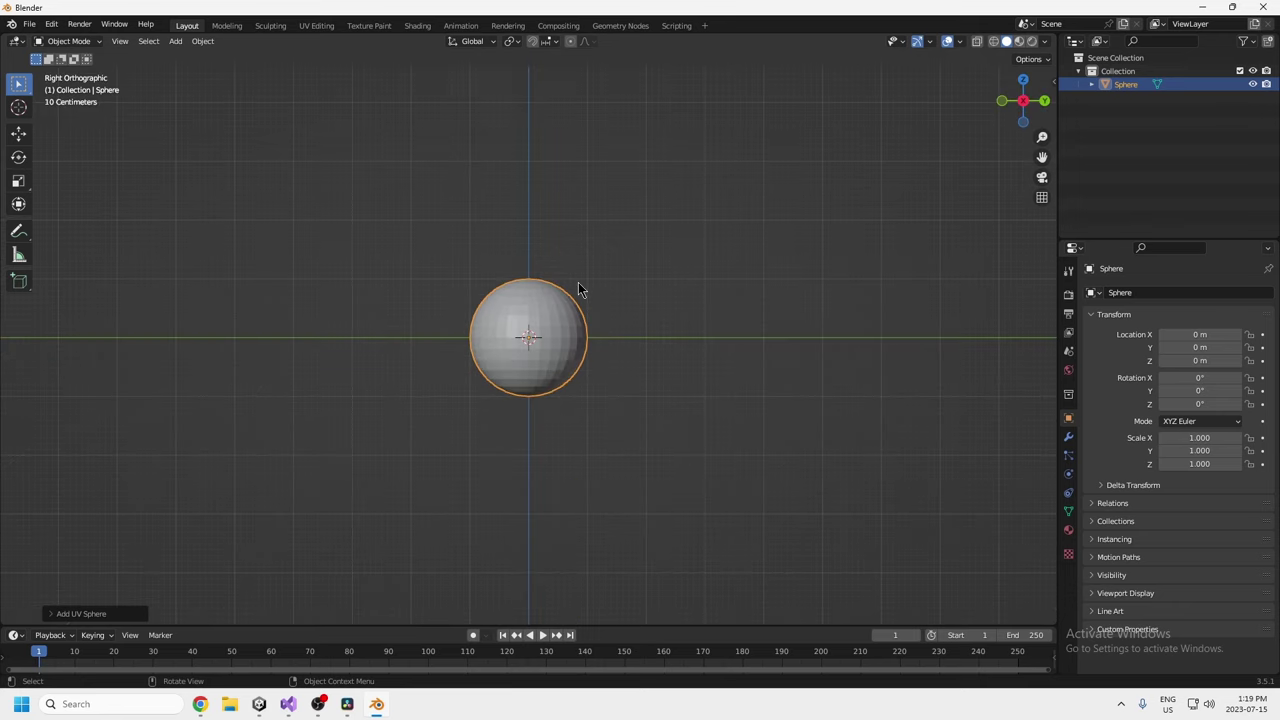
key(g)
key(z)
click(612, 253)
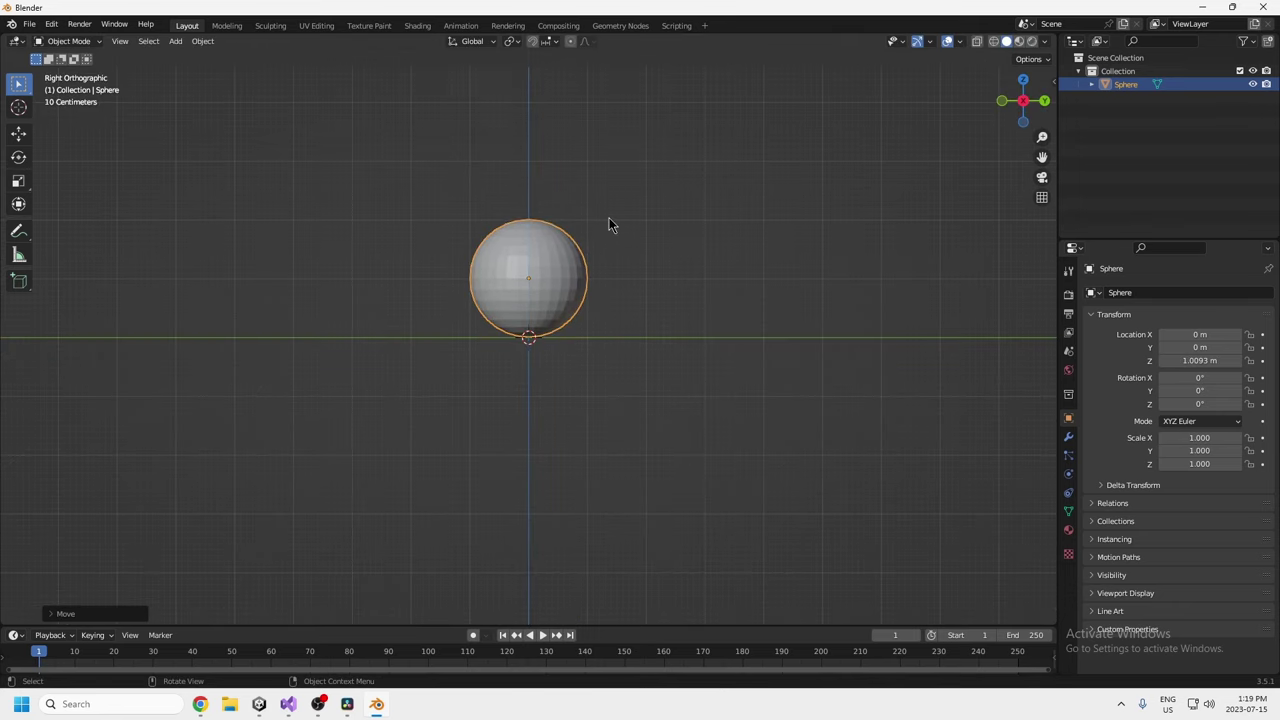
Enter Edit Mode on the sphere, select its top vertex and enable proportional editing.
key(Tab)
middle_drag(571, 211, 537, 242)
click(527, 240)
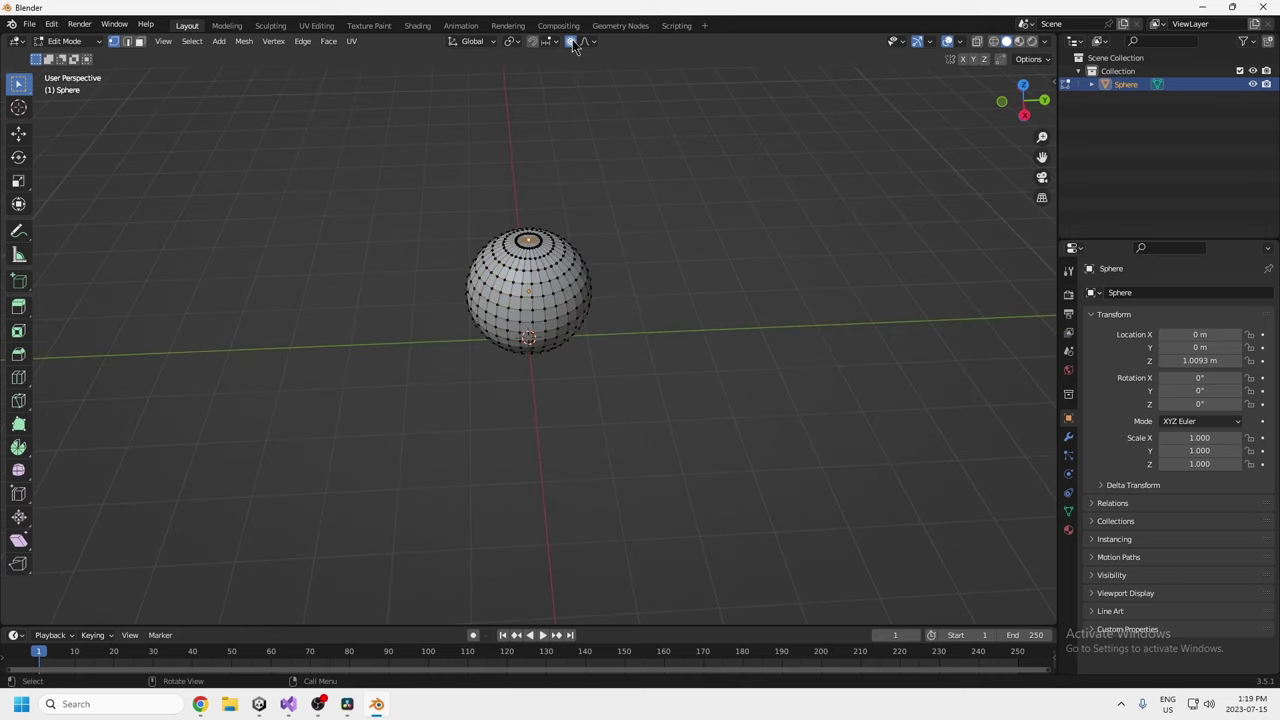
Pull the top vertex upward in the right view with a smooth proportional size of about 1.46 m to form an egg.
key(KP_3)
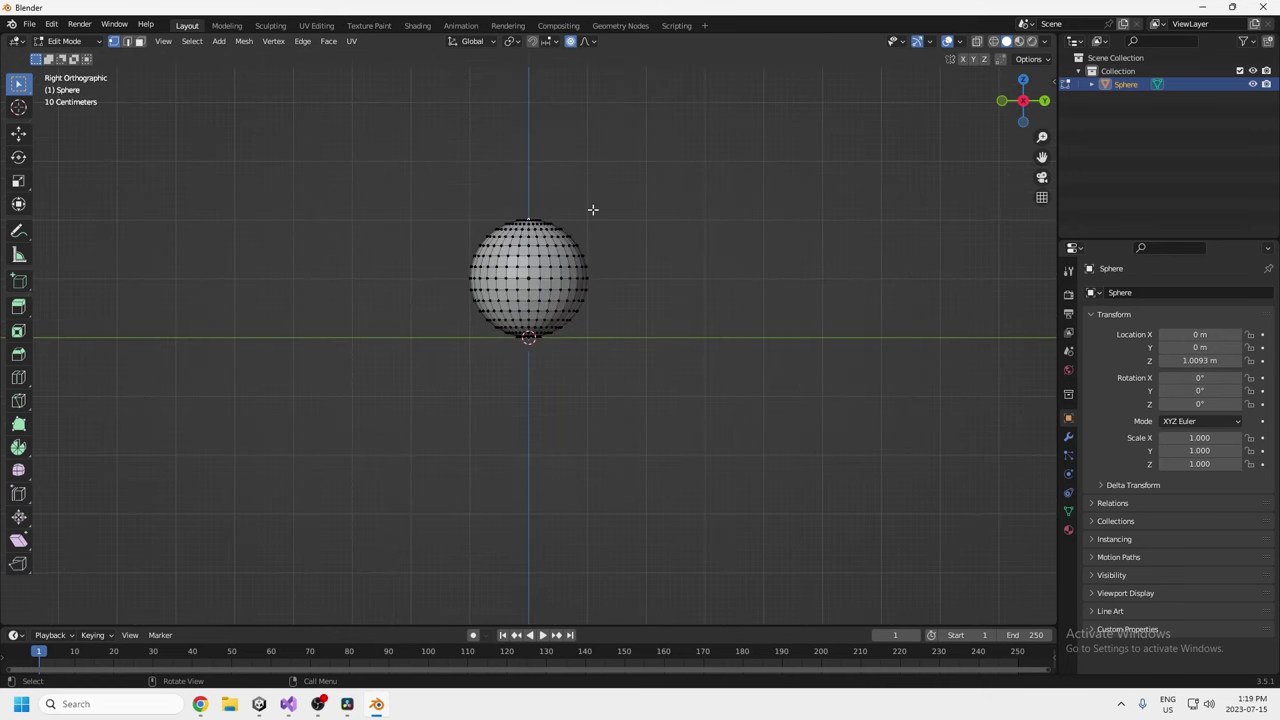
key(g)
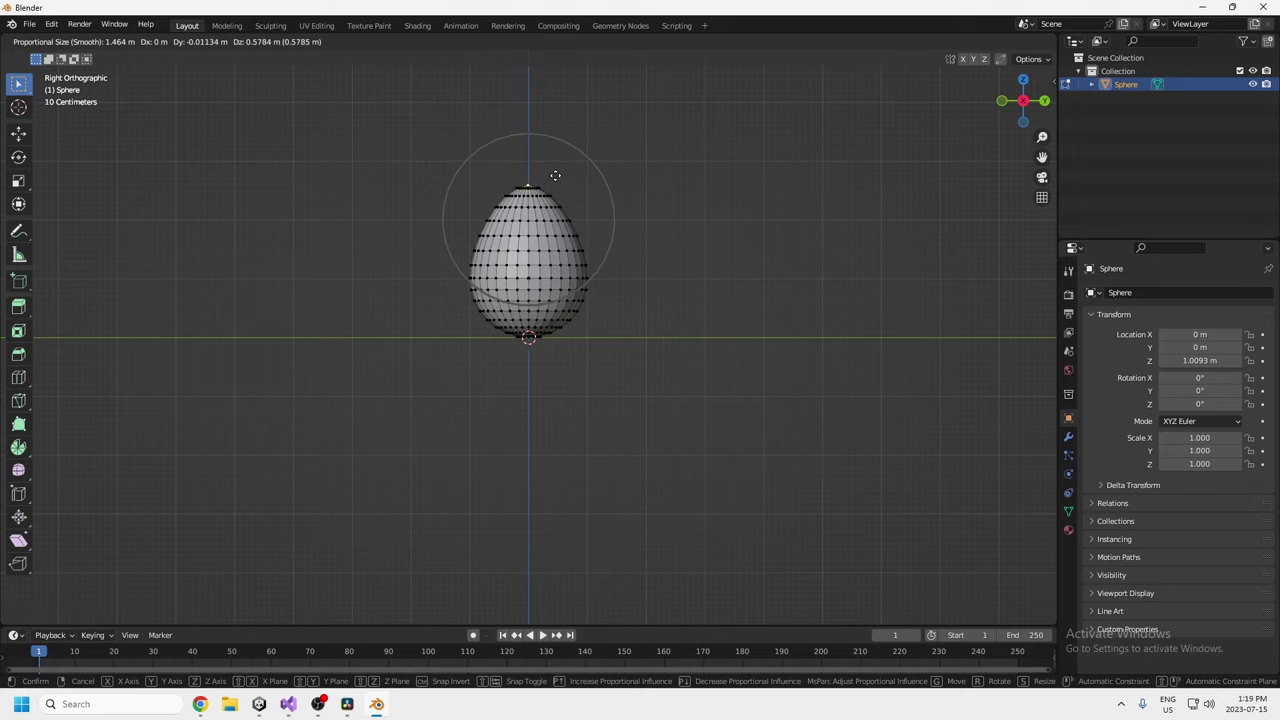
click(560, 177)
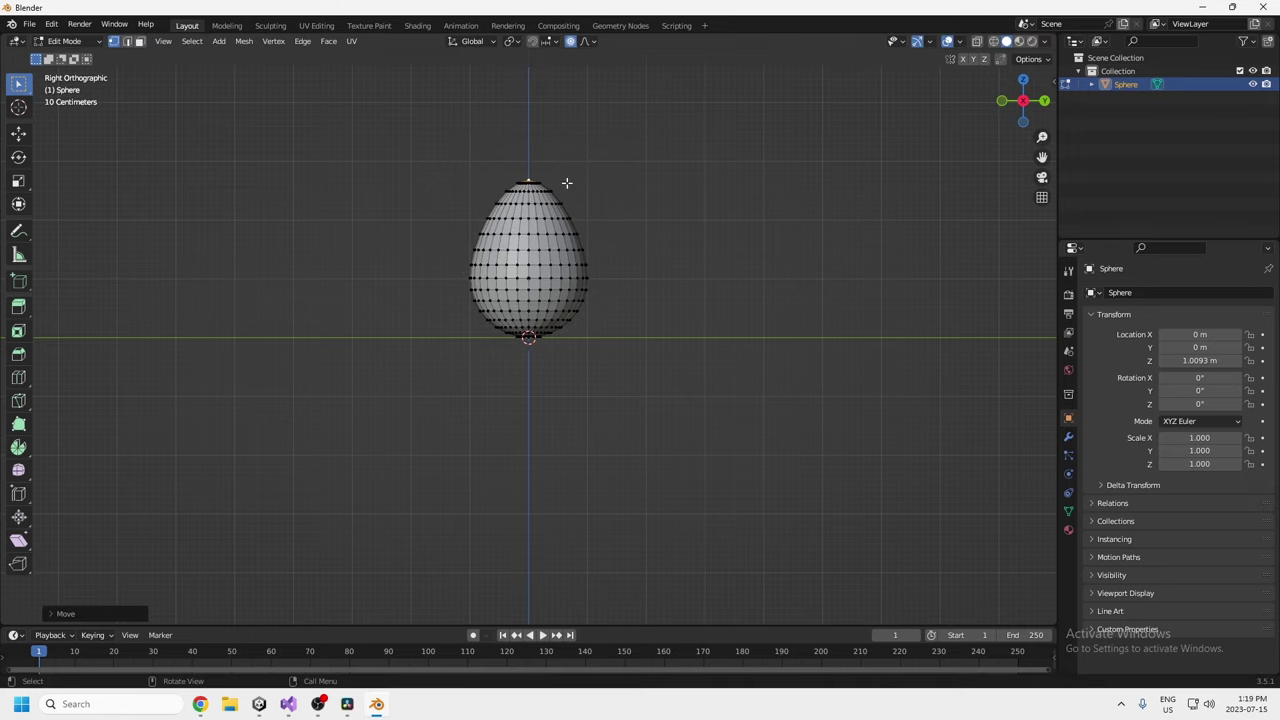
Select one vertical edge loop running from the egg's tip to its base and mark it as a seam.
mouse_move(628, 208)
middle_down()
mouse_move(637, 324)
mouse_move(451, 249)
mouse_move(617, 277)
mouse_move(645, 245)
mouse_move(623, 363)
mouse_move(694, 389)
mouse_move(663, 369)
middle_up()
key(a)
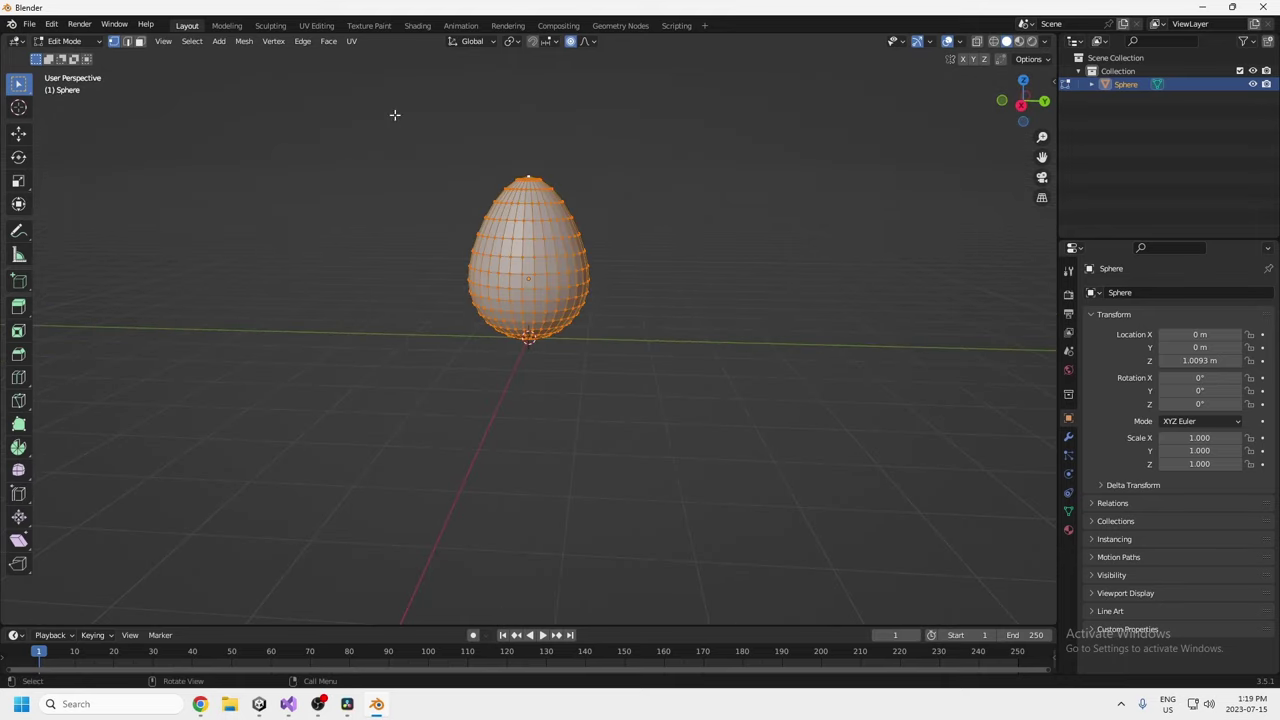
alt+click(520, 268)
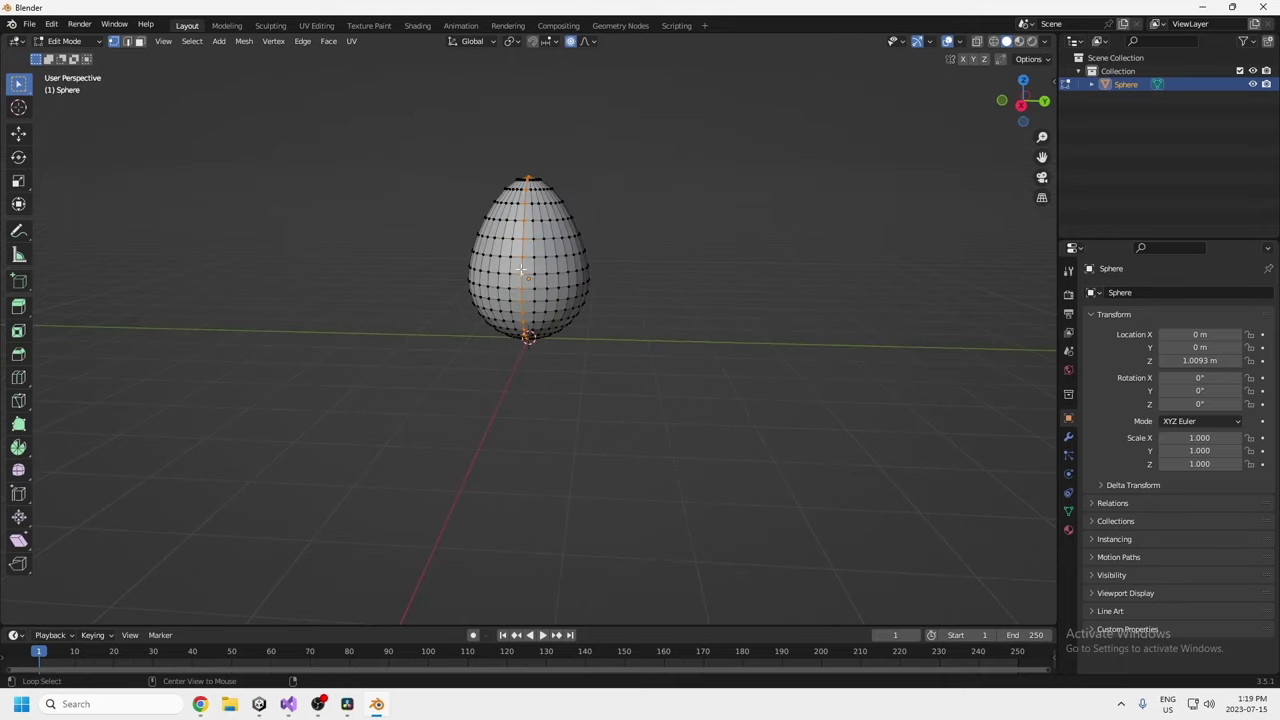
middle_drag(549, 292, 540, 252)
right_click(540, 252)
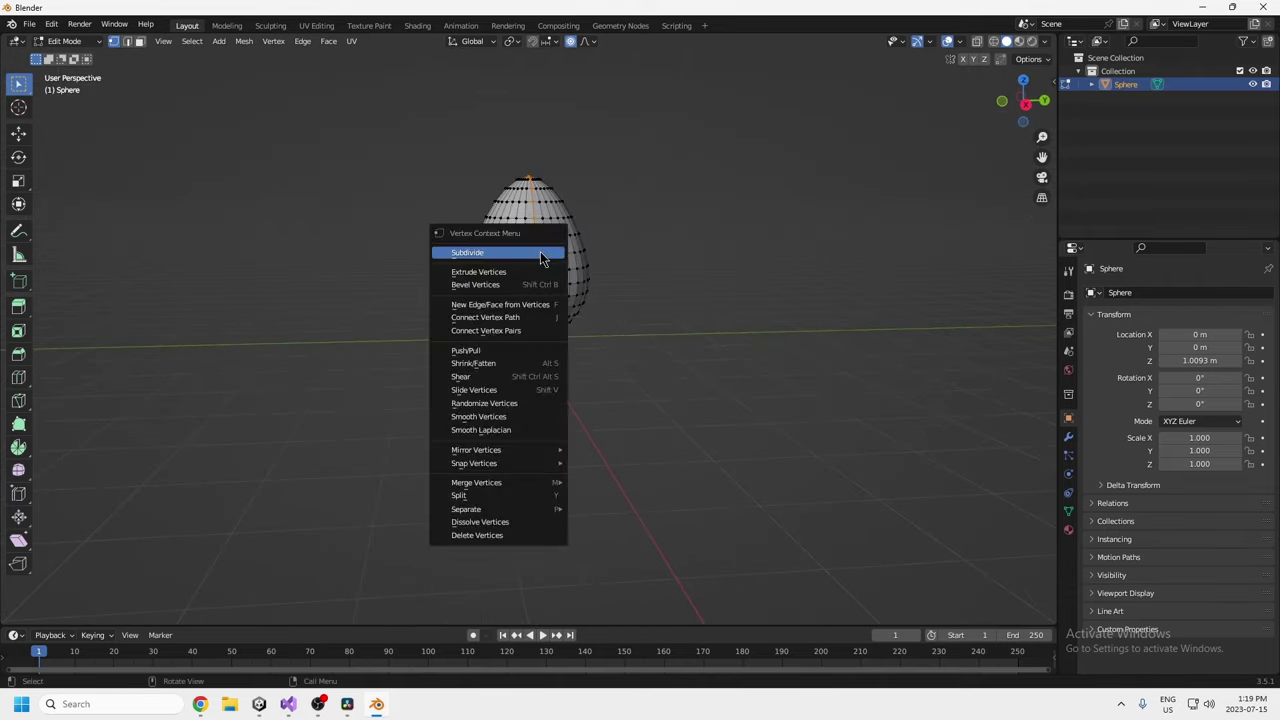
mouse_move(497, 457)
key(Escape)
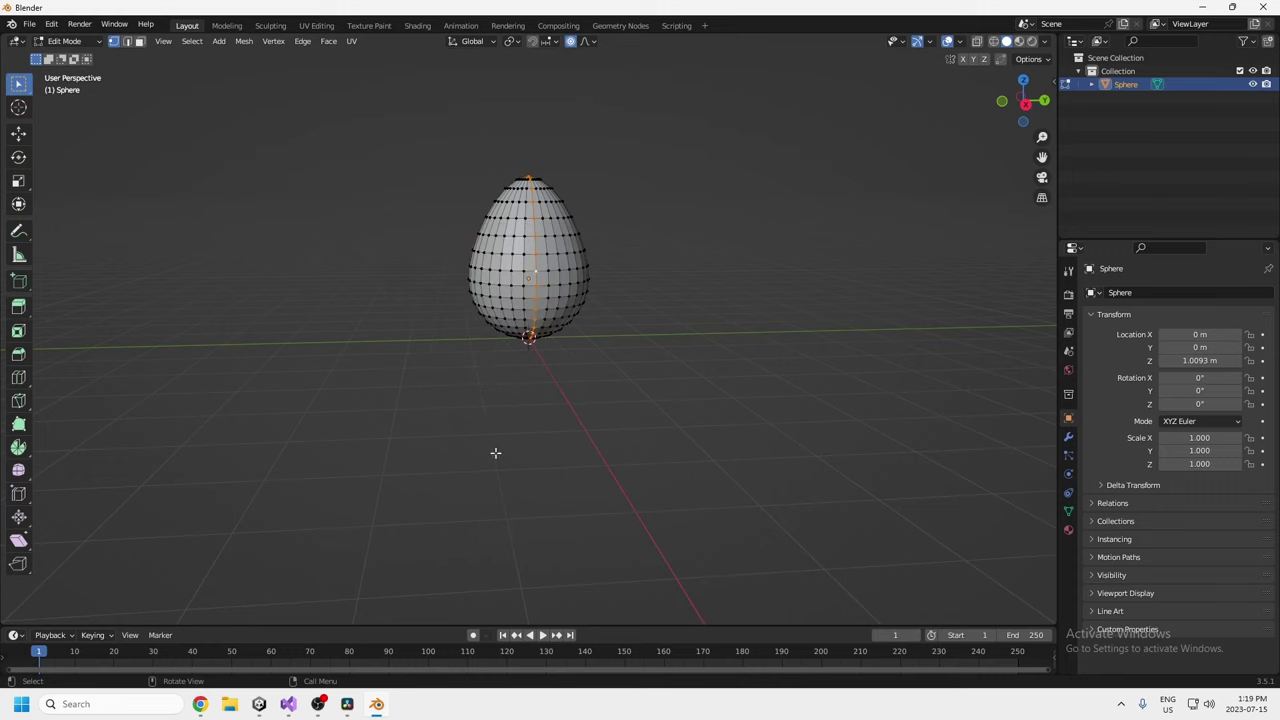
key(u)
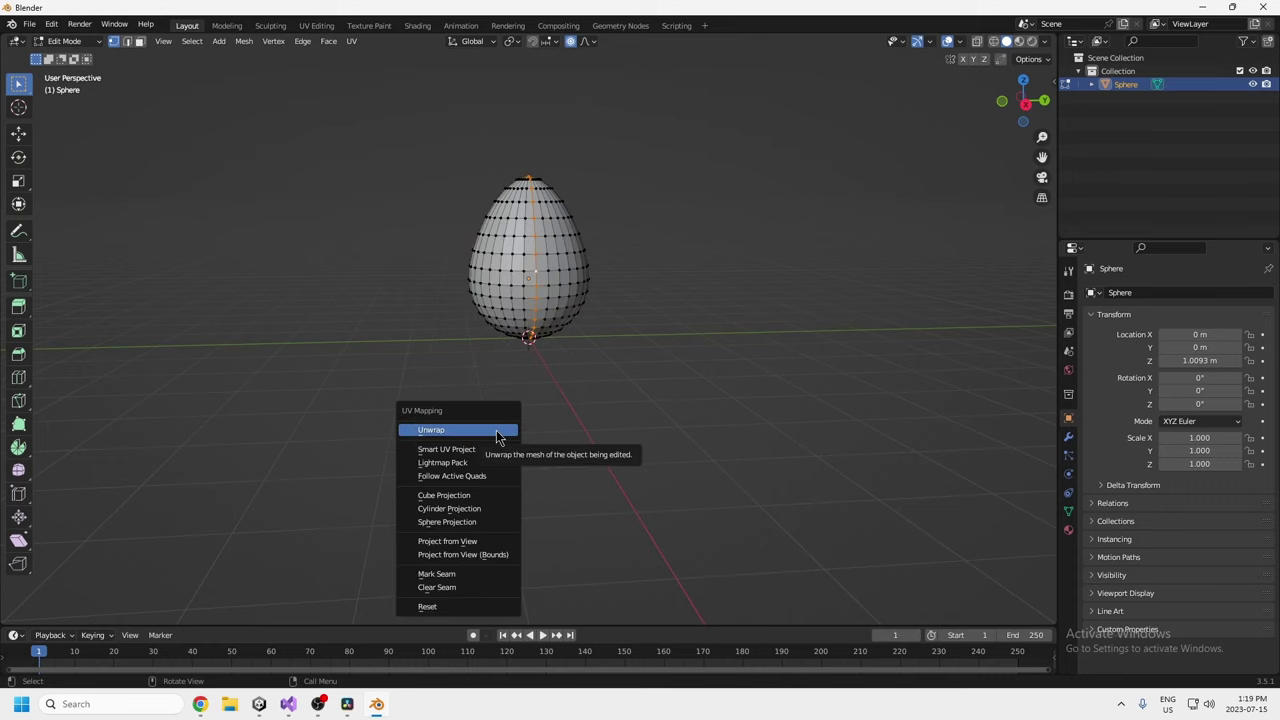
click(452, 574)
Select the whole egg mesh, unwrap it along the seam in the UV Editing workspace and inspect the UV layout.
middle_drag(512, 535, 557, 467)
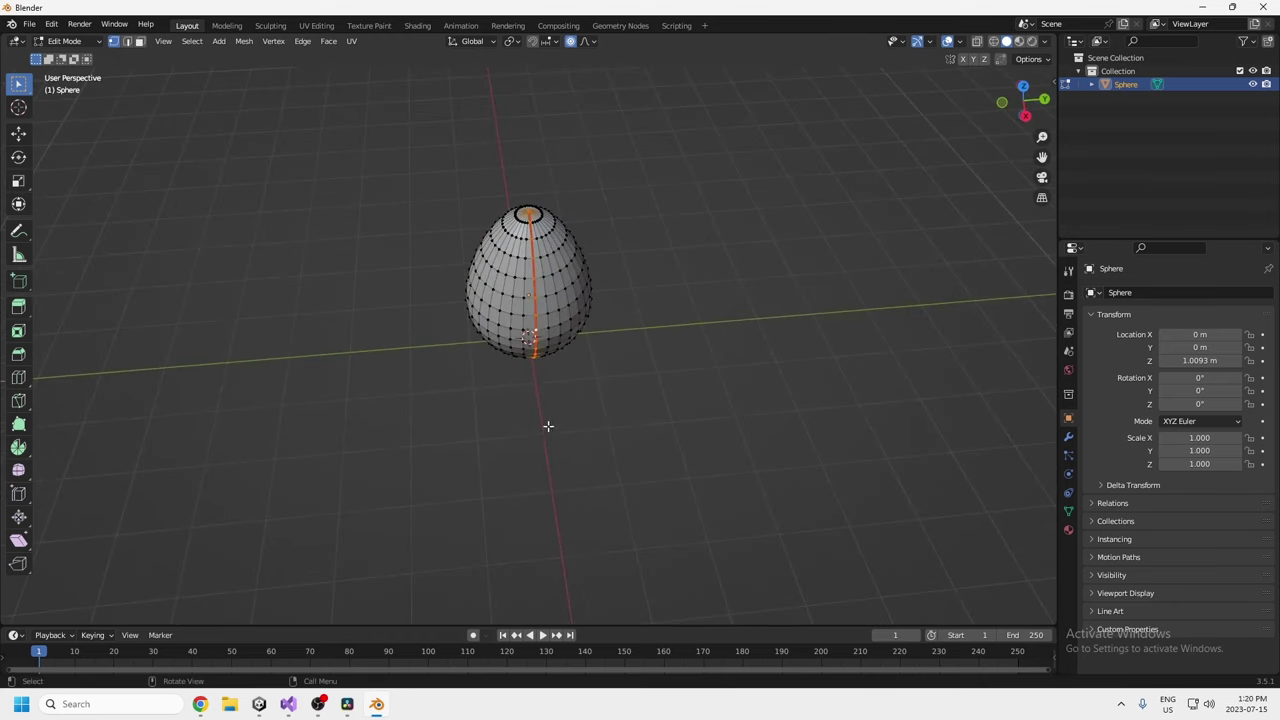
key(a)
click(316, 25)
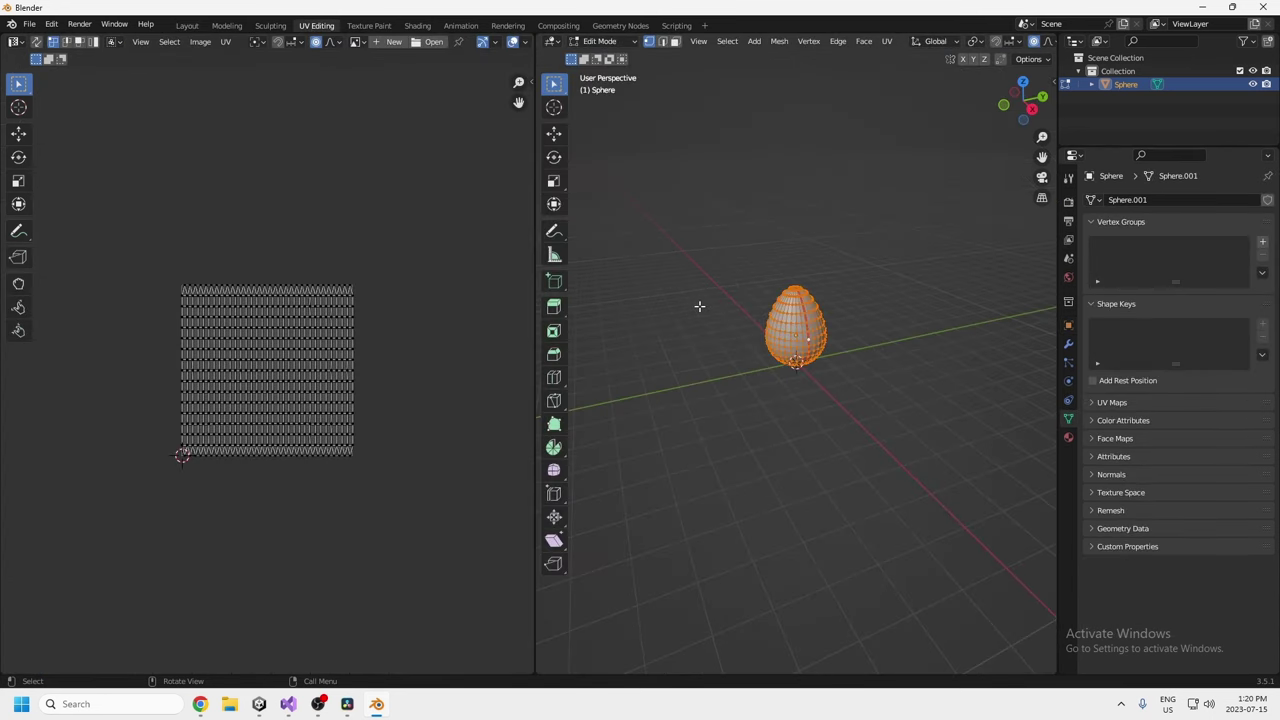
key(u)
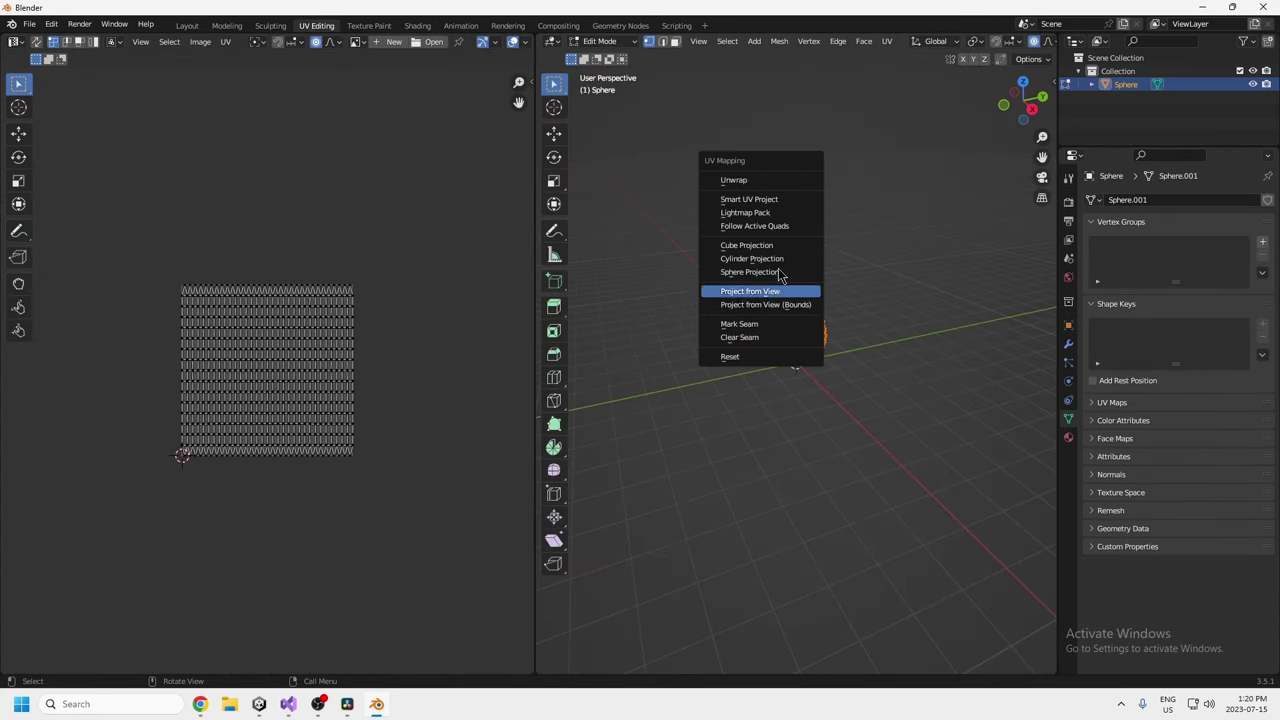
click(745, 178)
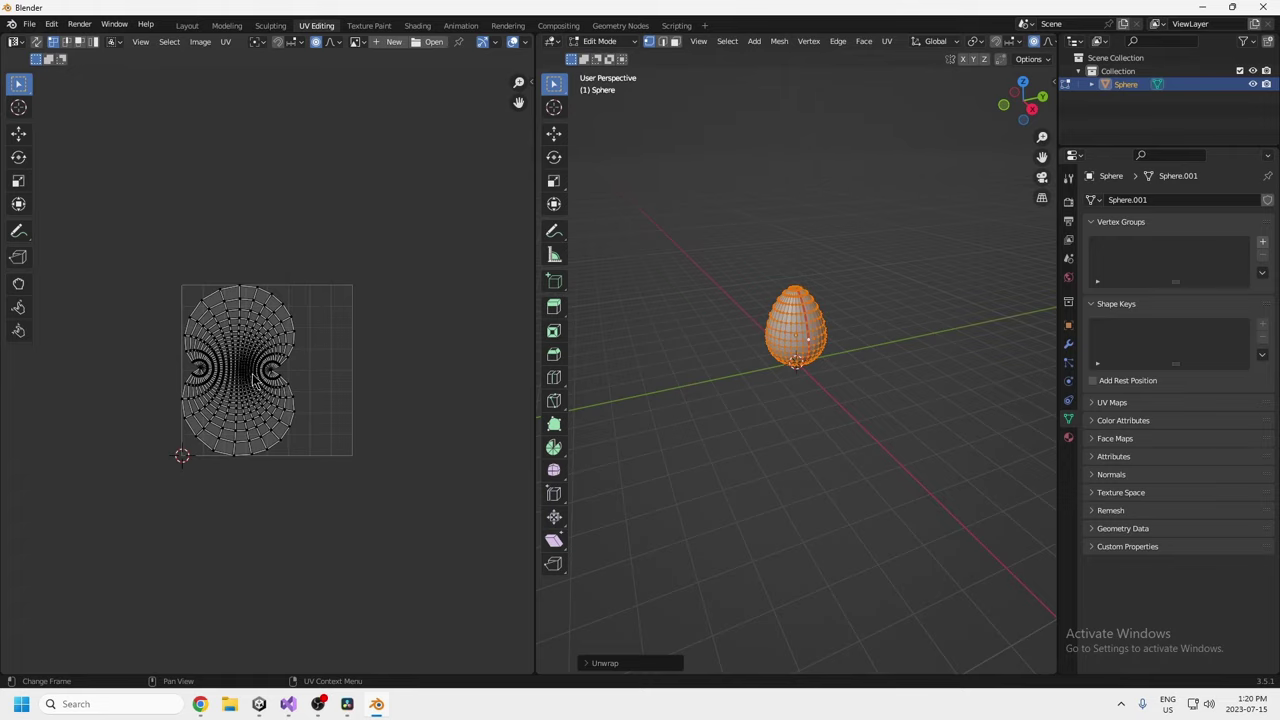
scroll(258, 373, up, 7)
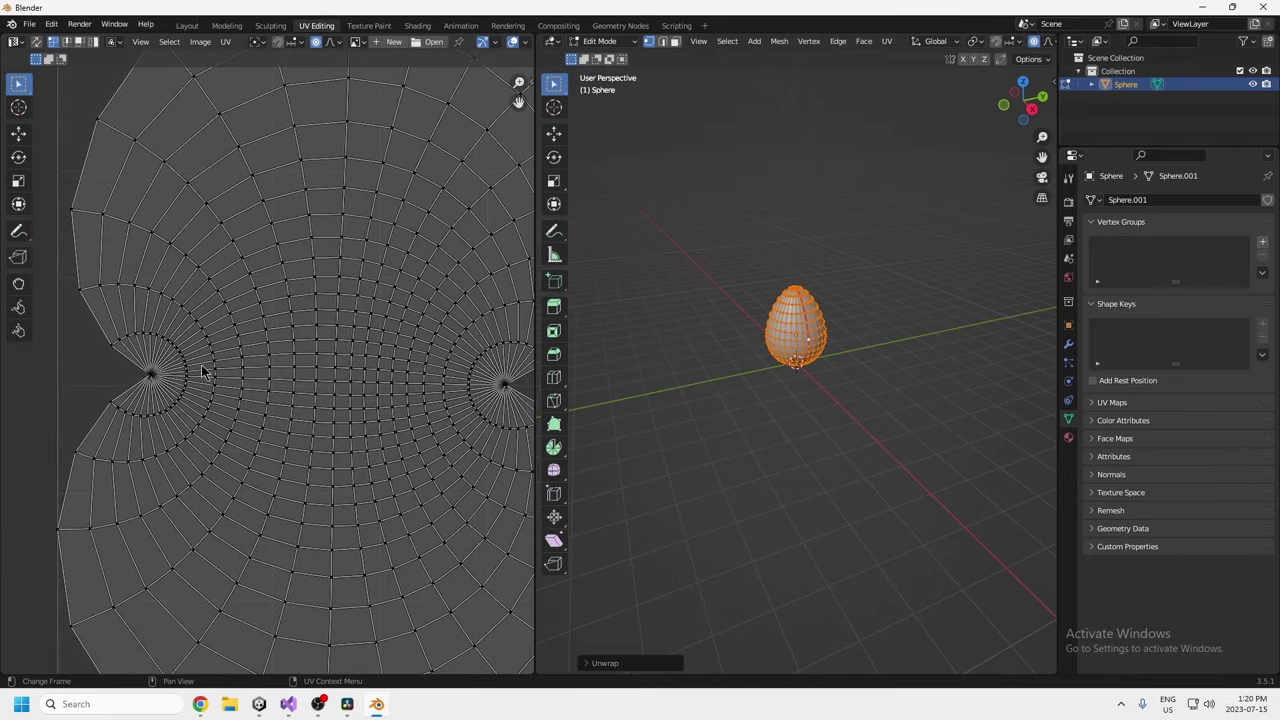
scroll(206, 371, down, 6)
scroll(322, 374, up, 3)
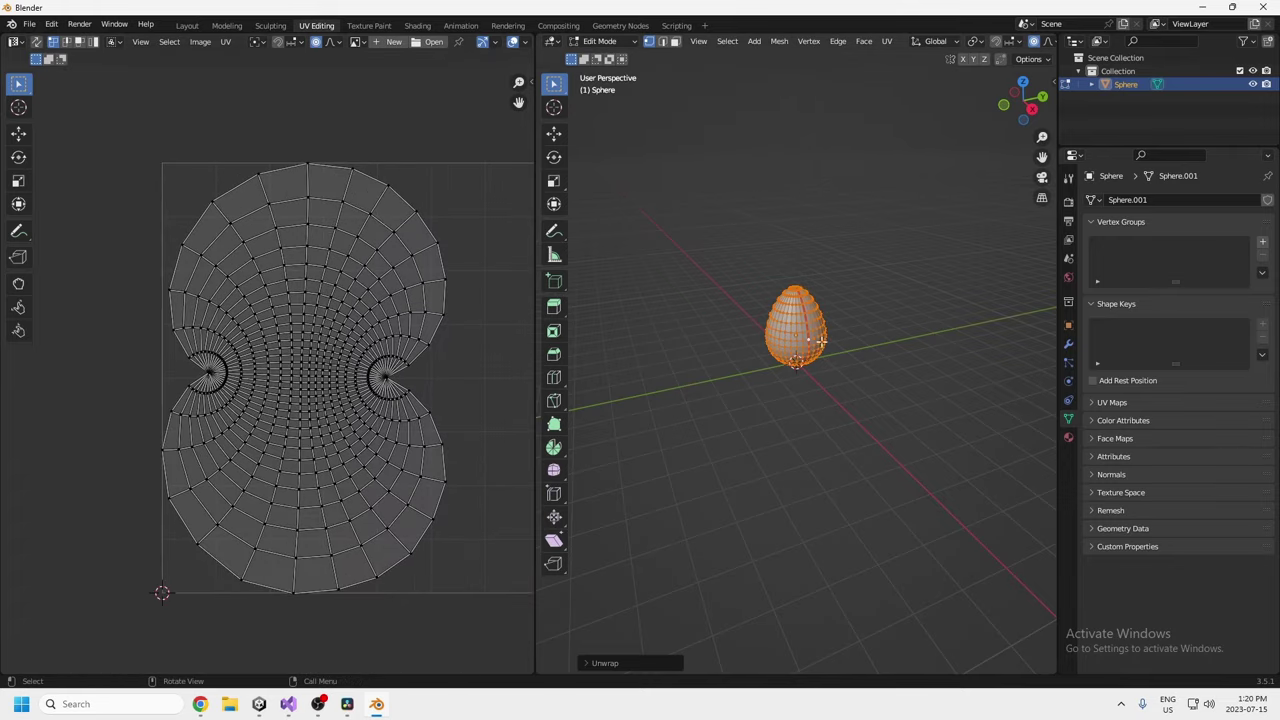
Return to the Layout workspace in Object Mode and shade the egg smooth.
click(189, 26)
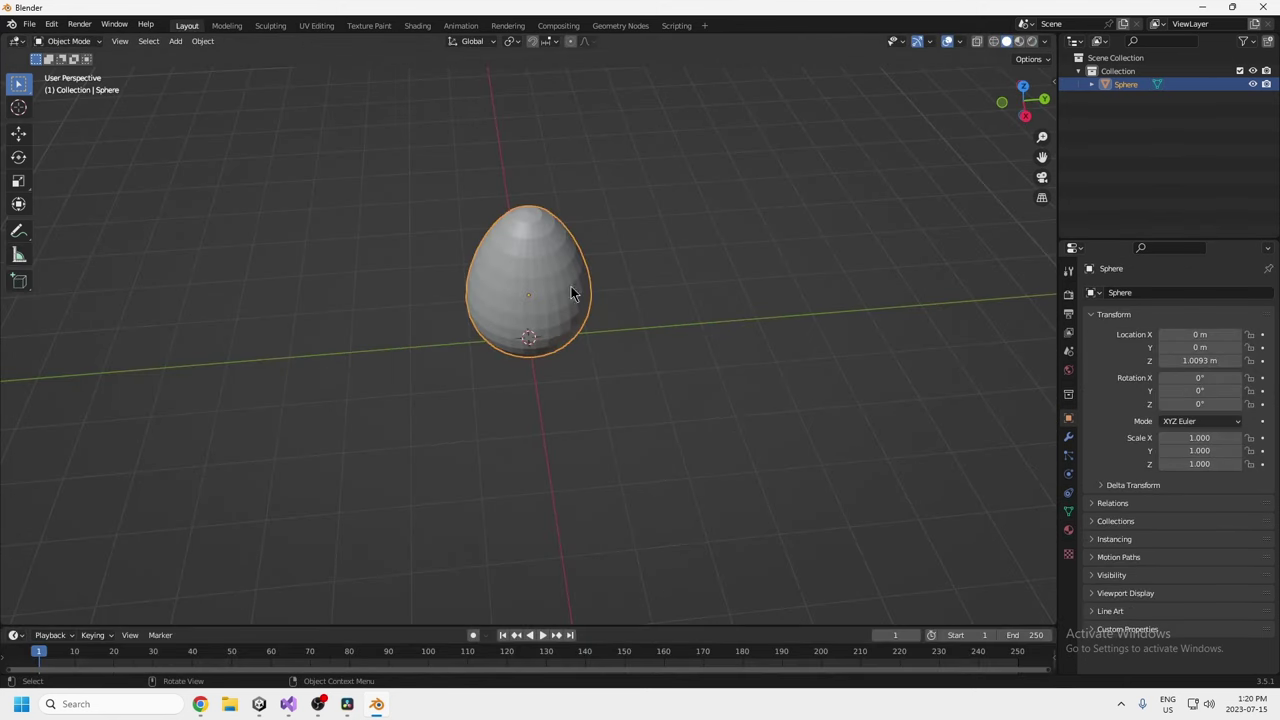
middle_drag(571, 288, 543, 248)
right_click(543, 248)
click(512, 250)
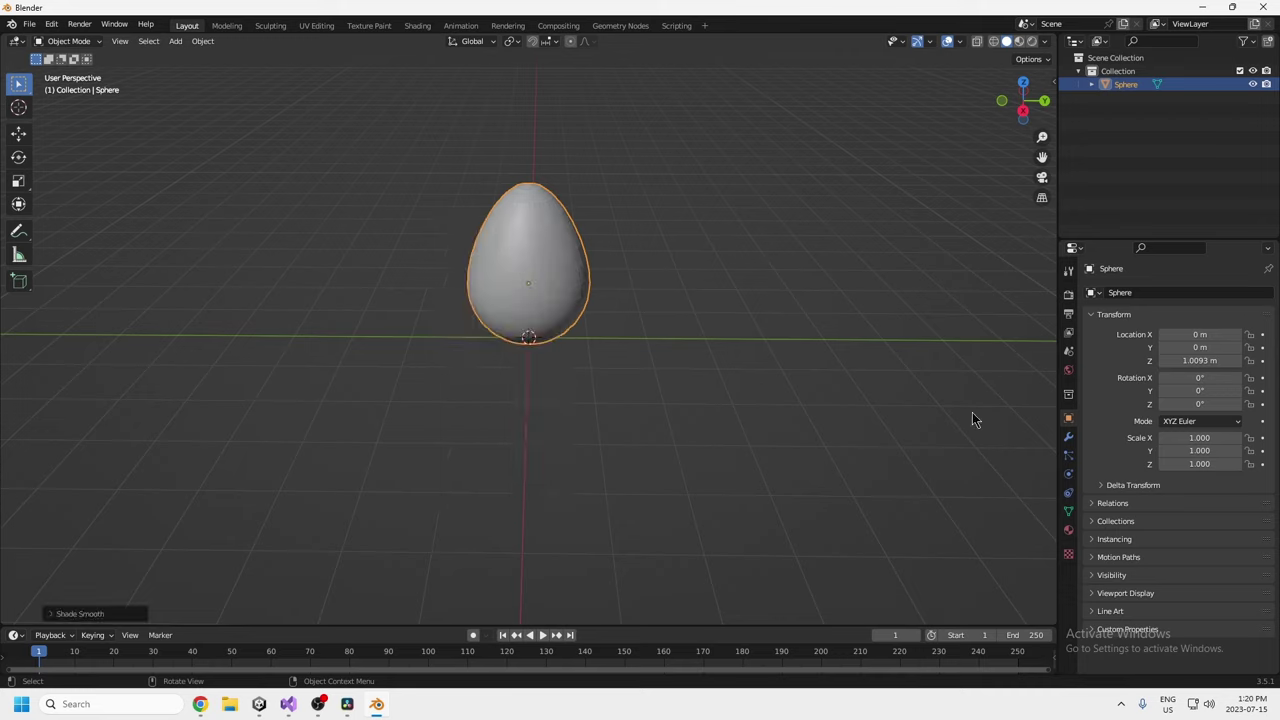
Assign the existing material named Material to the egg.
click(1069, 440)
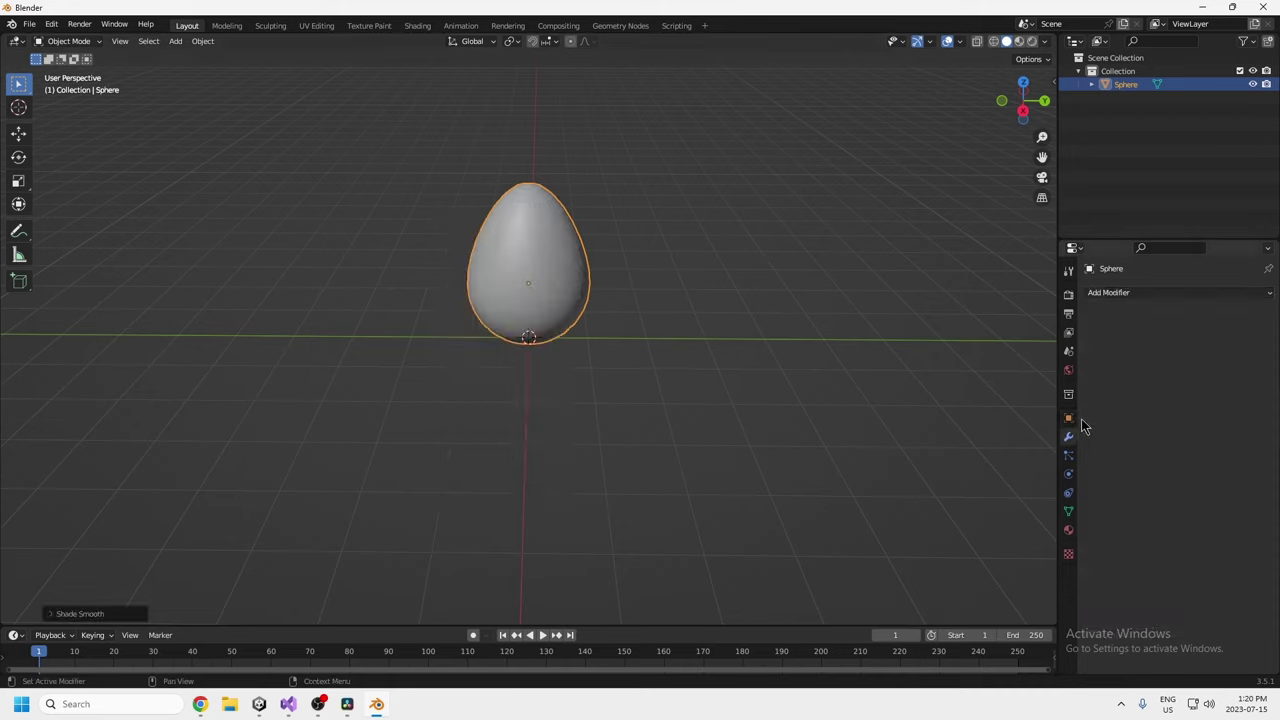
click(1069, 530)
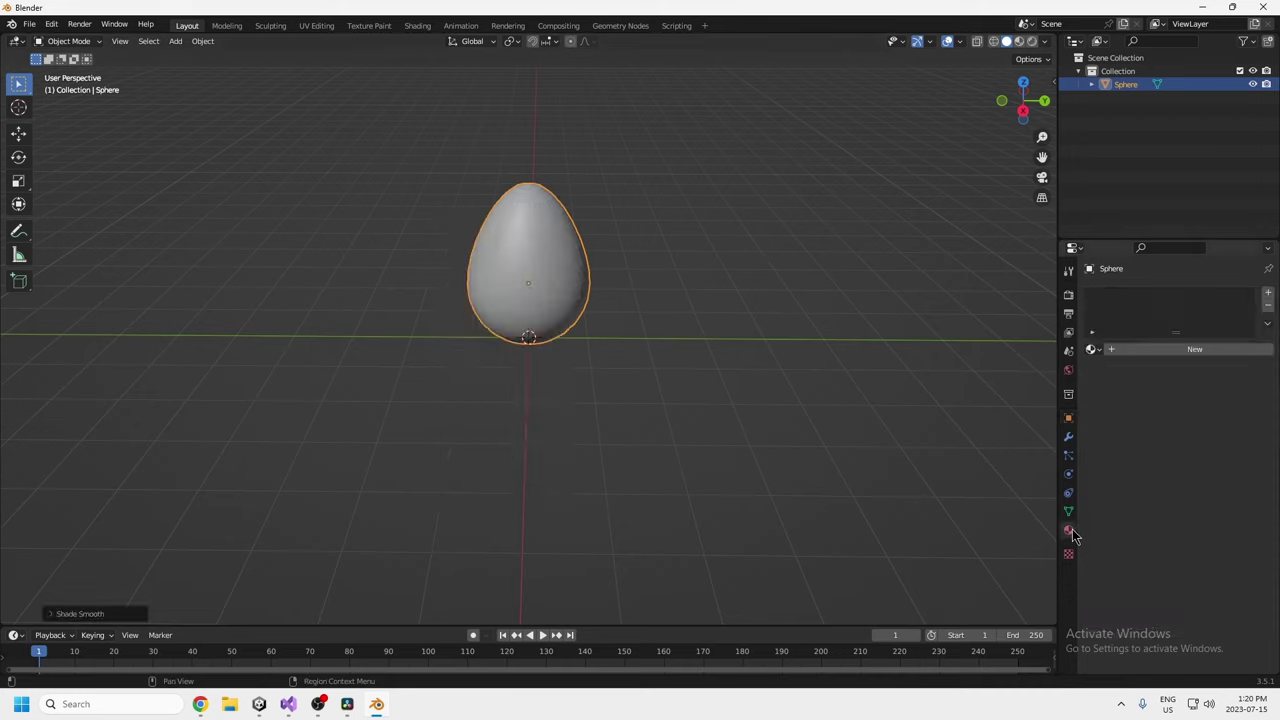
click(1101, 352)
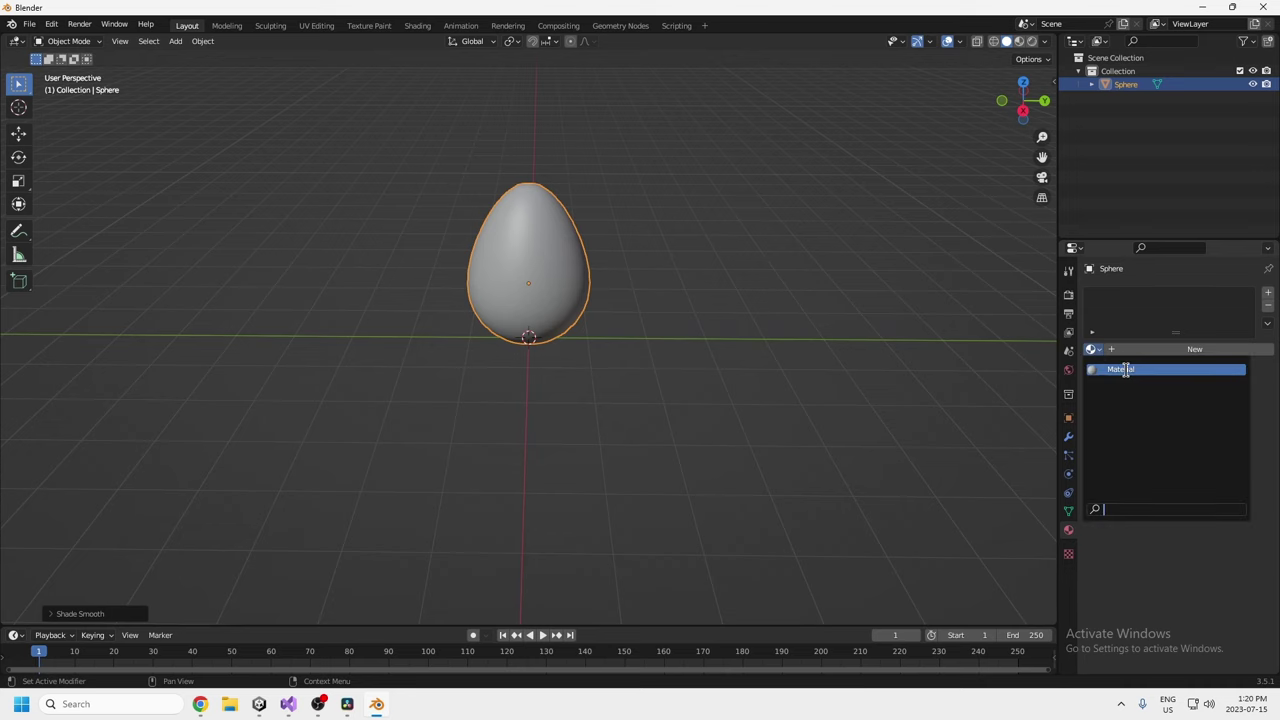
click(1128, 368)
middle_drag(690, 368, 906, 310)
scroll(639, 314, up, 3)
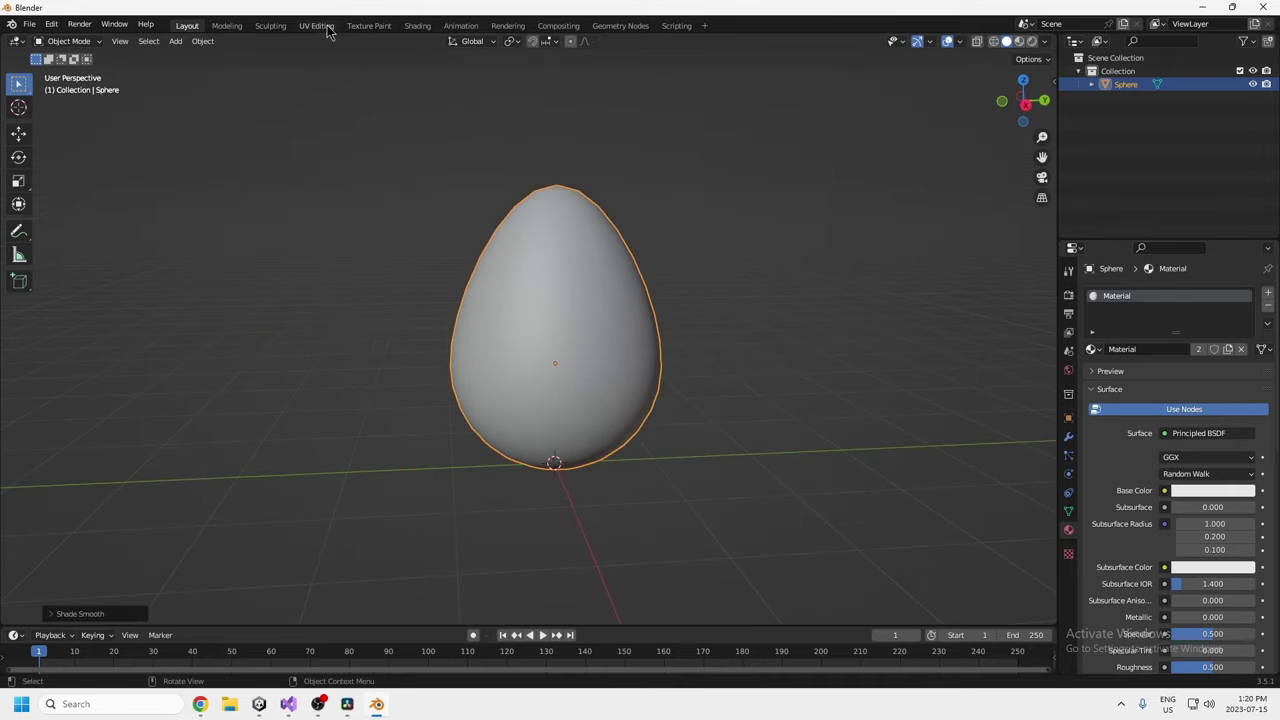
Add an Image Texture node beside the Principled BSDF in the Shading workspace.
click(417, 25)
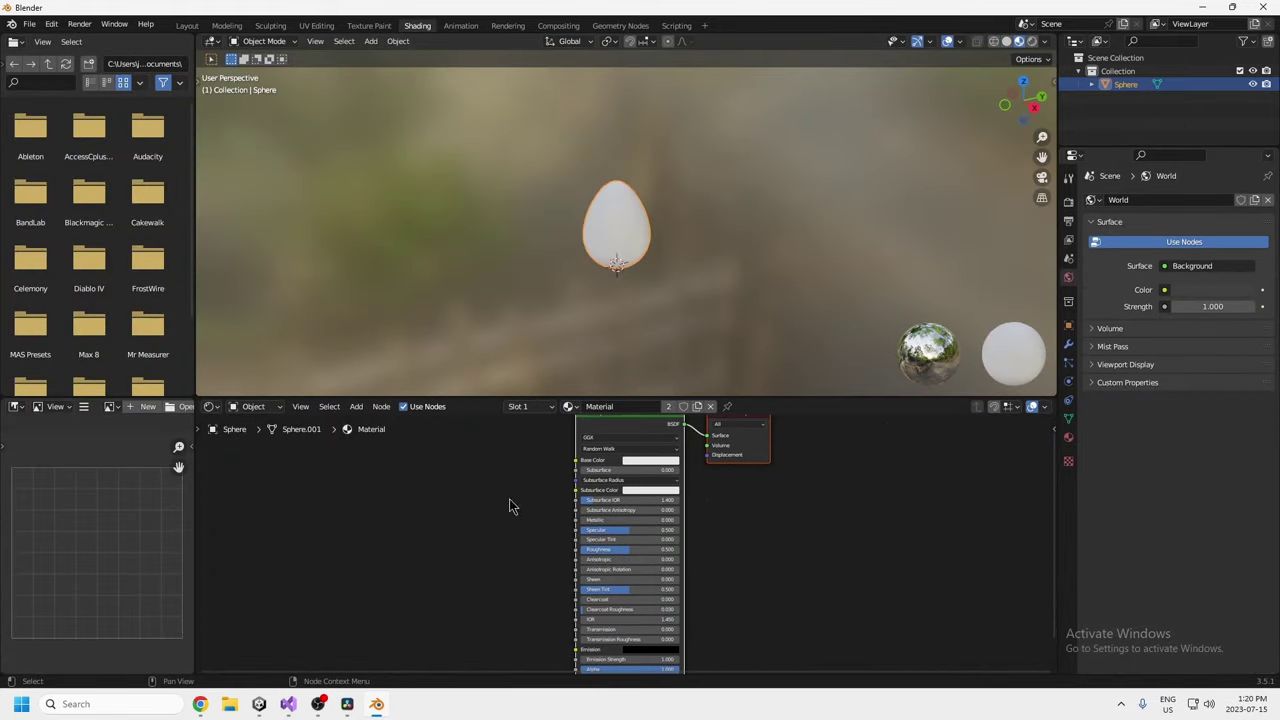
right_click(440, 510)
click(371, 449)
key(shift+a)
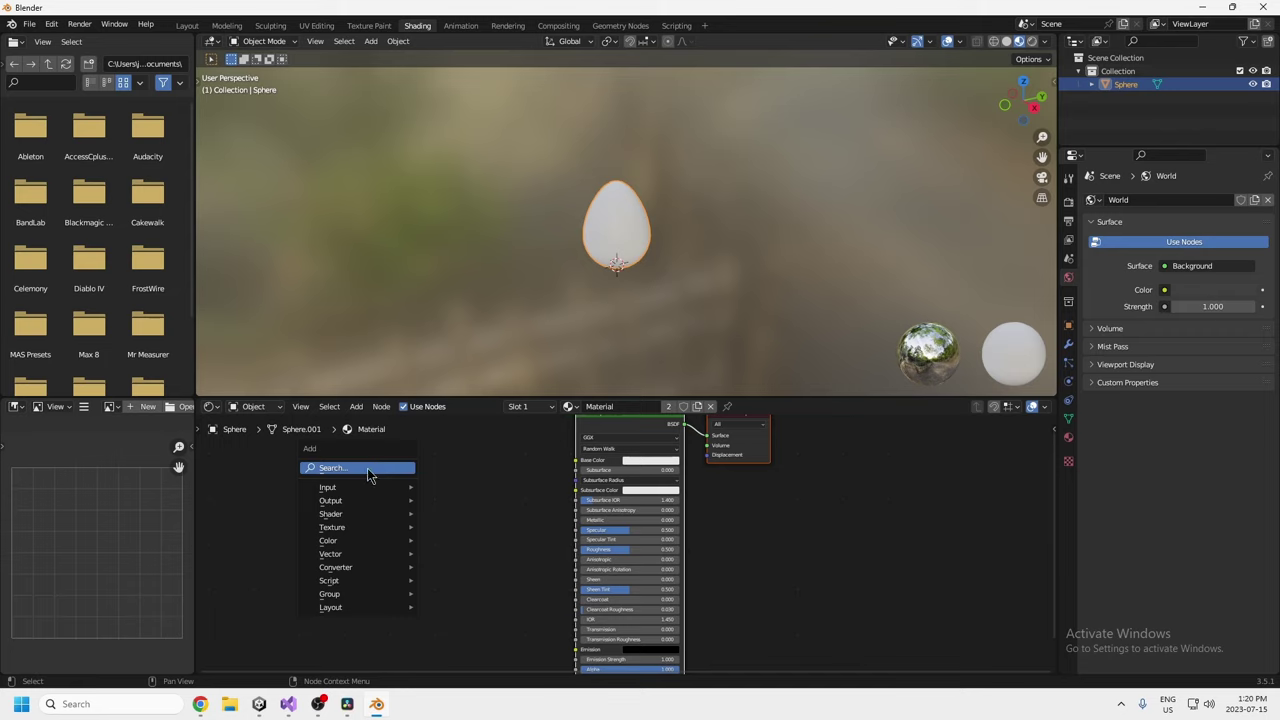
click(367, 468)
text(image)
key(Return)
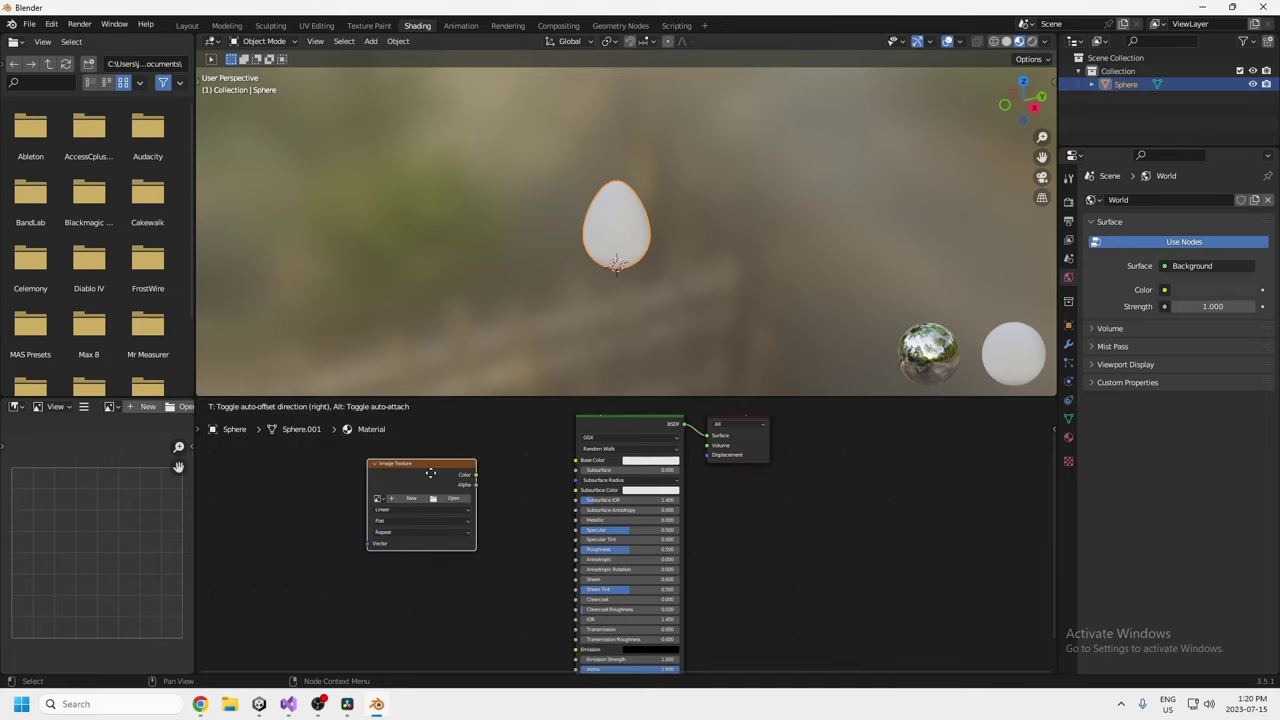
click(400, 539)
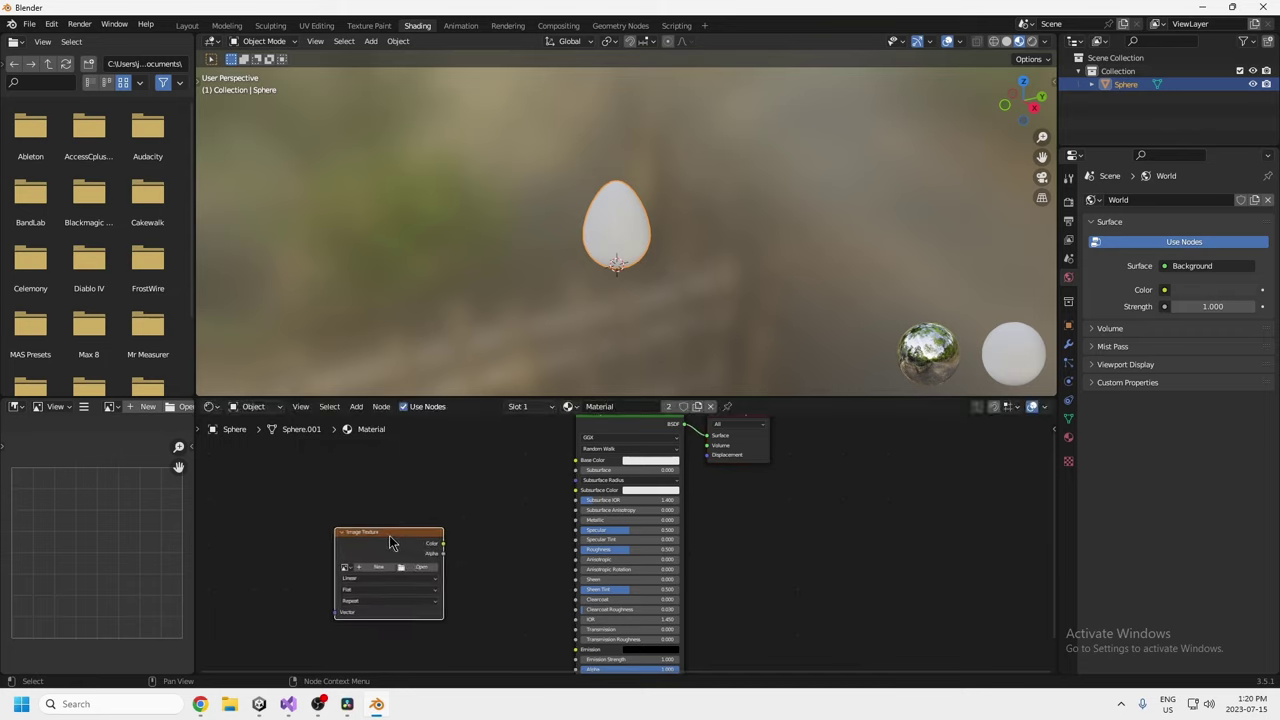
drag(394, 537, 375, 568)
Create a blank 2048 by 2048 px image named EggNormal in the Image Texture node.
click(348, 557)
text(2048)
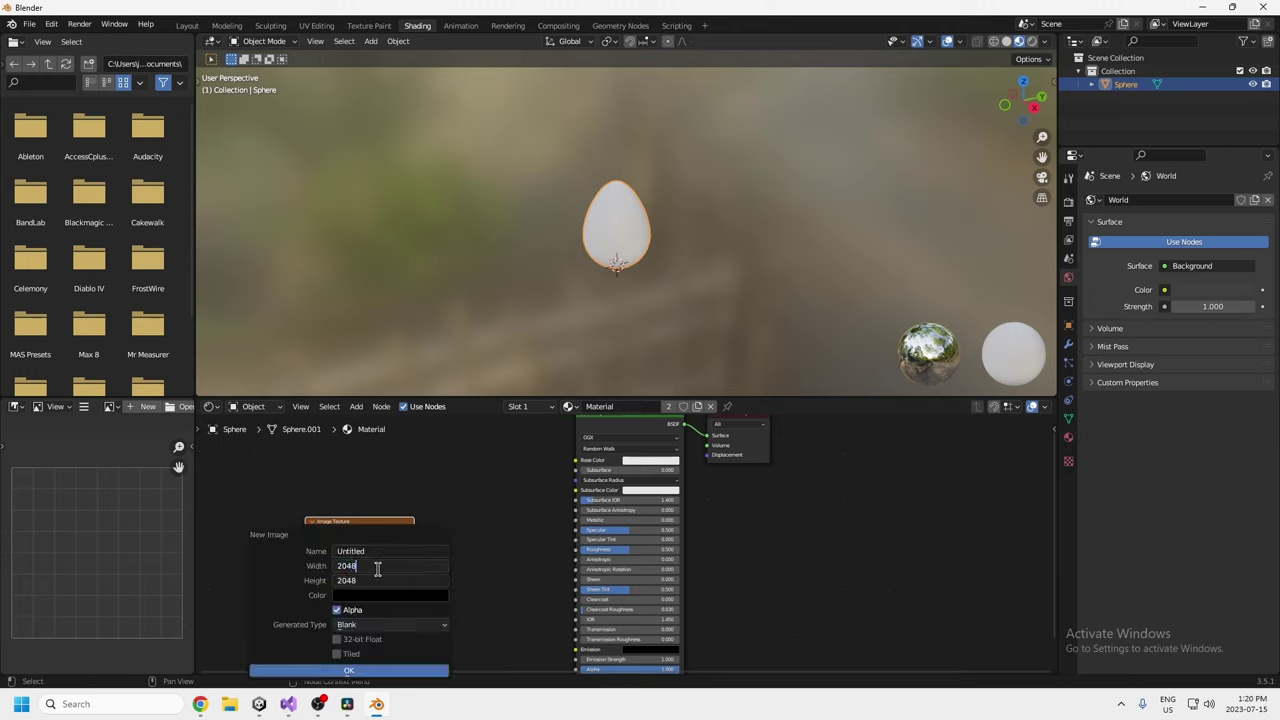
key(Return)
click(382, 551)
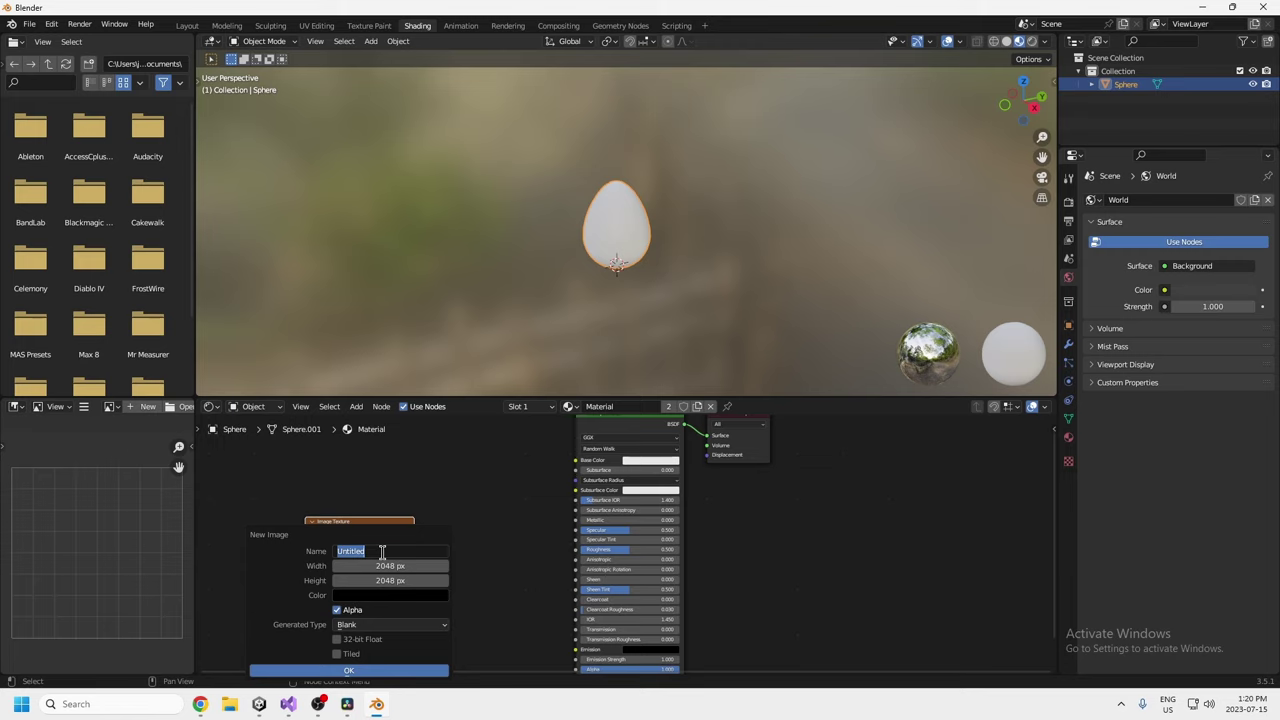
text(EggNormal)
key(Return)
click(360, 670)
Add a Bump node fed by the EggNormal texture's Color output into its Height input.
drag(362, 525, 385, 560)
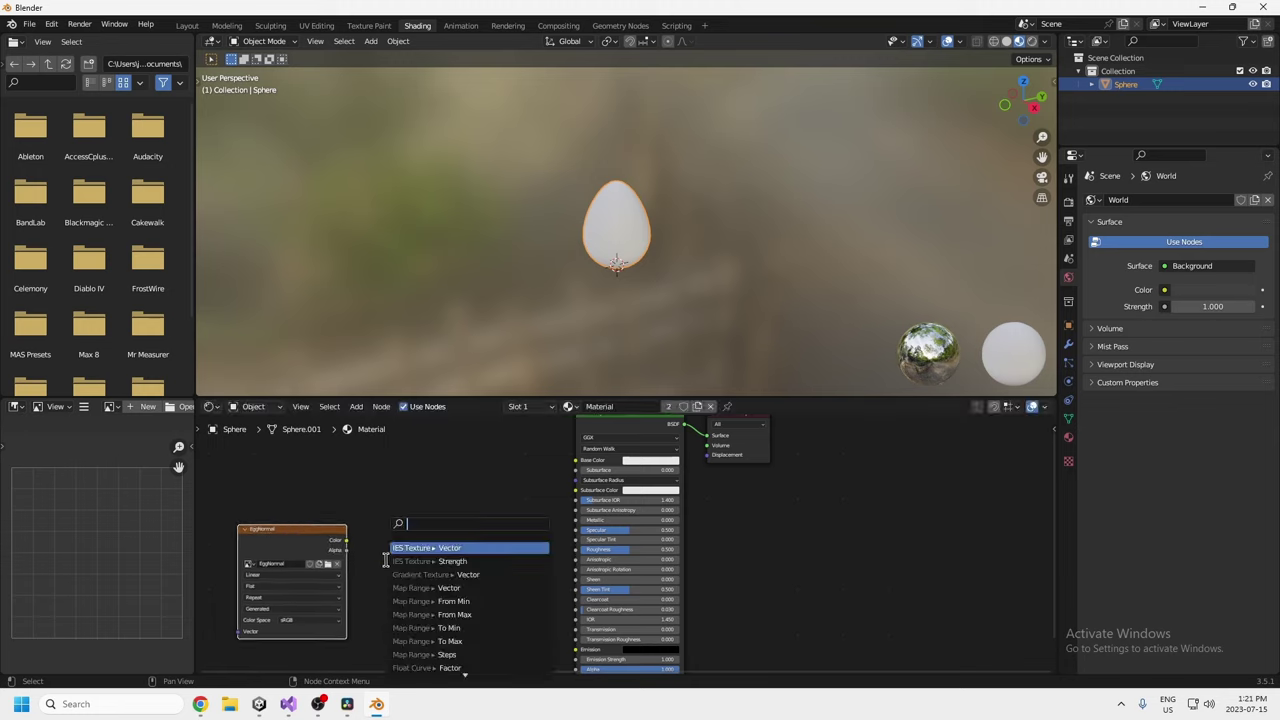
text(height)
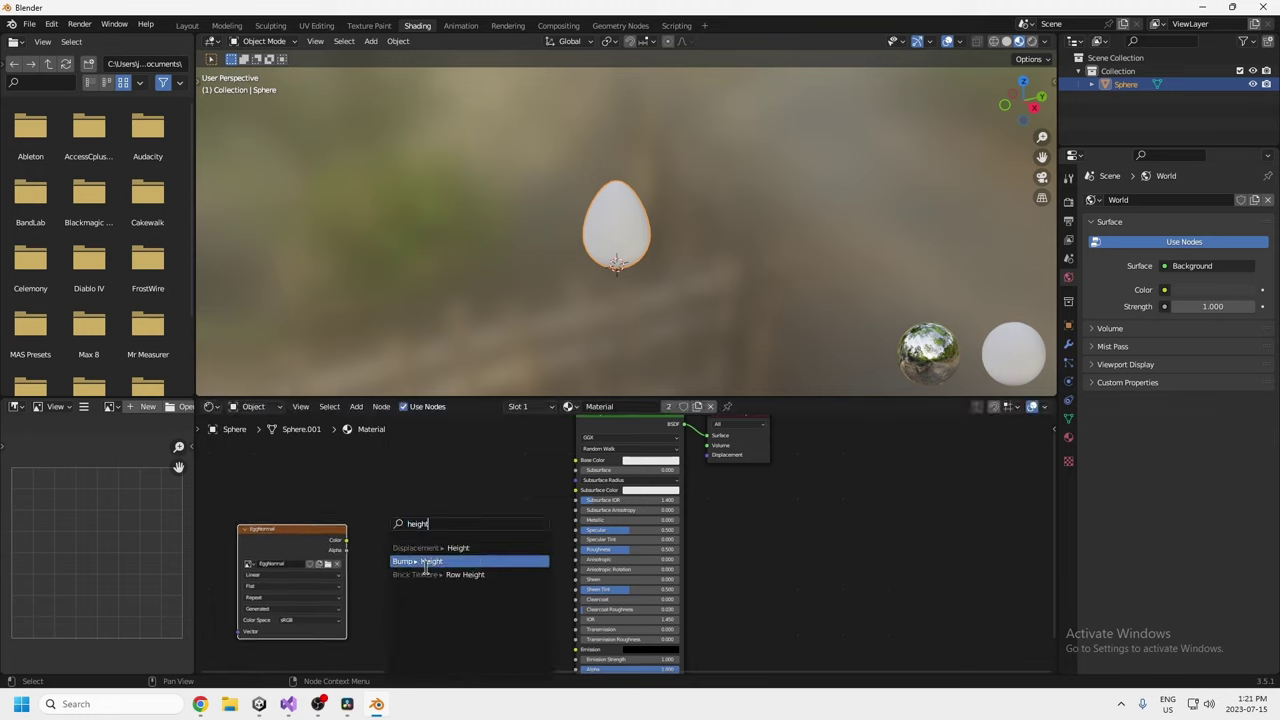
click(425, 562)
click(438, 570)
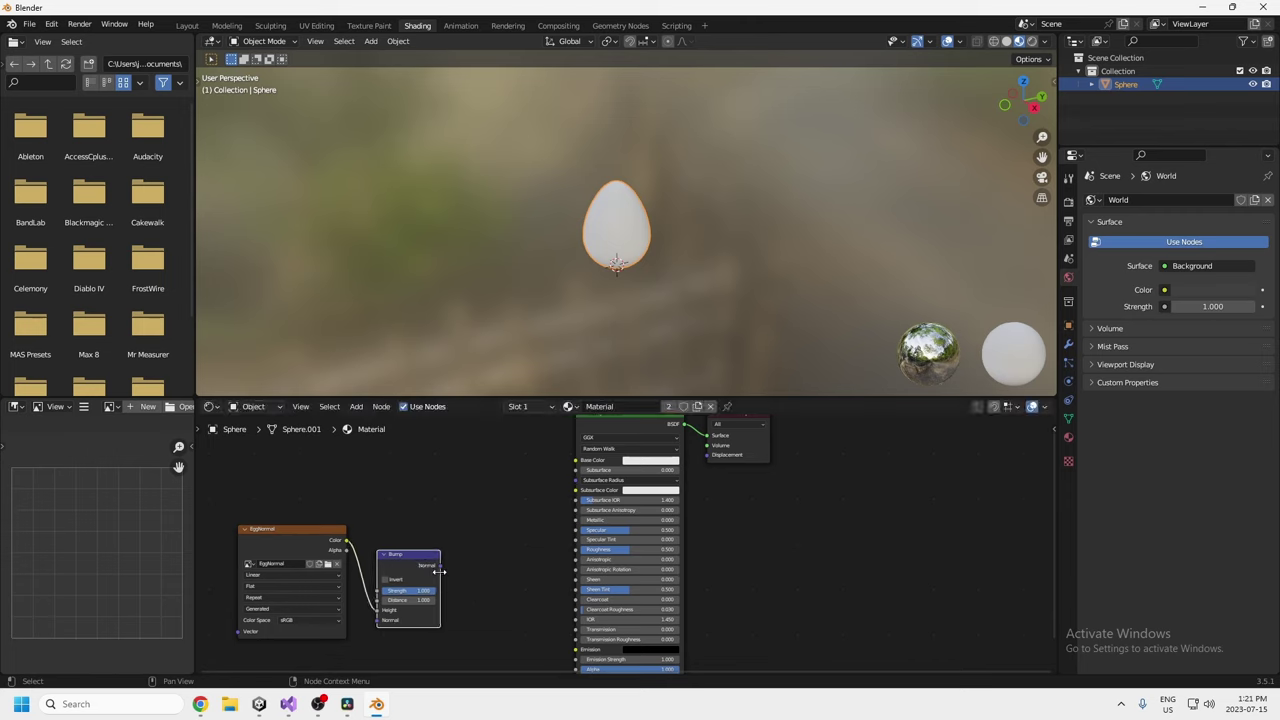
Connect the Bump node's Normal output to the Principled BSDF's Normal input.
scroll(494, 609, down, 1)
middle_drag(494, 609, 478, 535)
drag(447, 502, 563, 596)
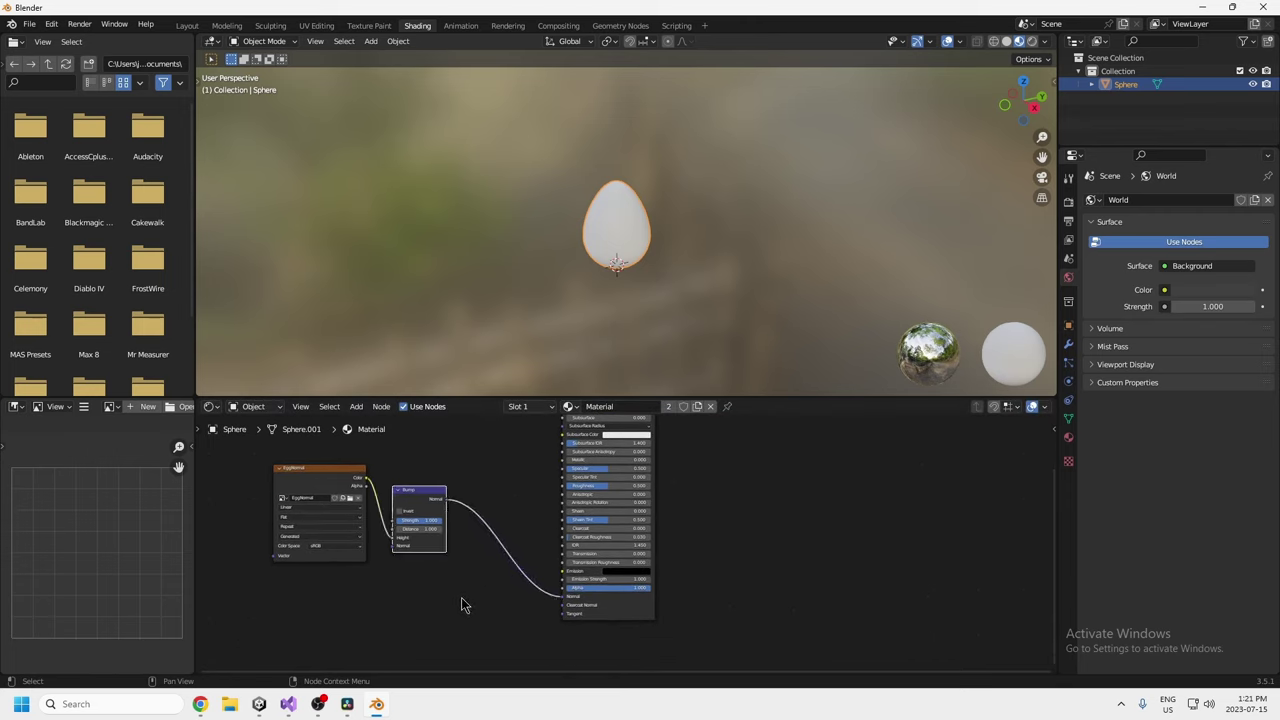
Open the Texture Paint workspace and display the egg in Material Preview shading.
click(368, 25)
key(z)
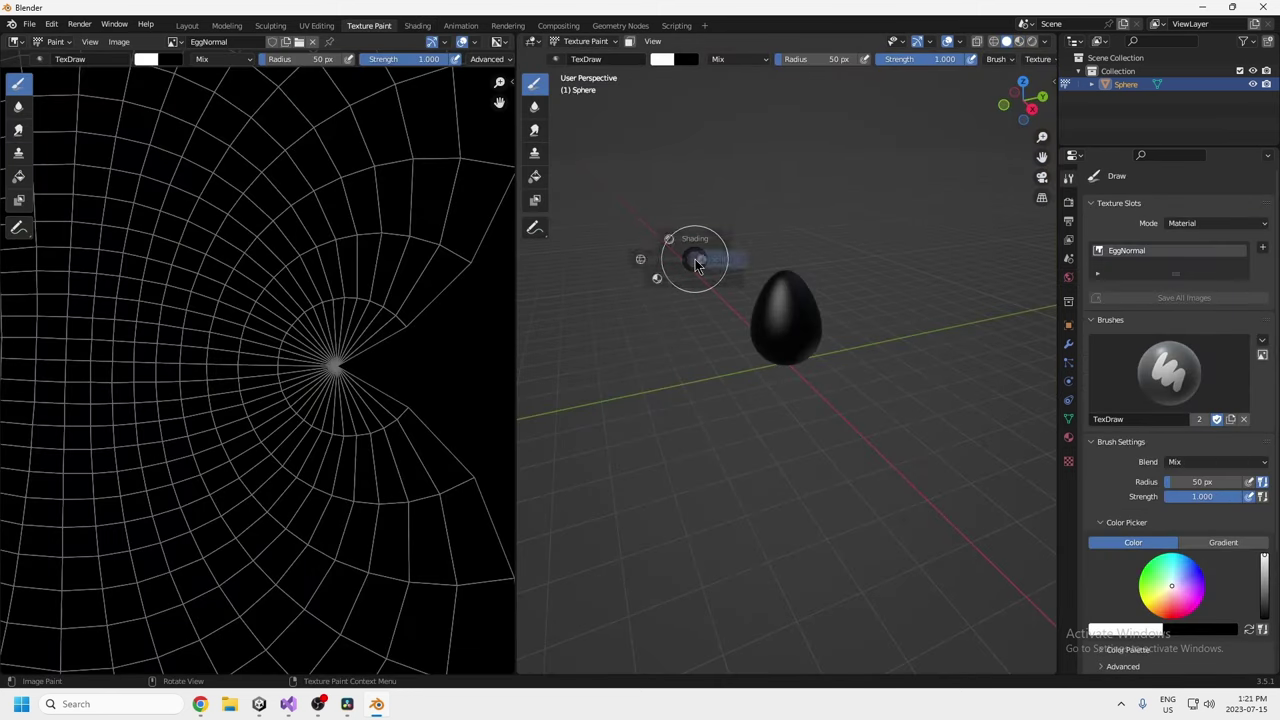
click(709, 335)
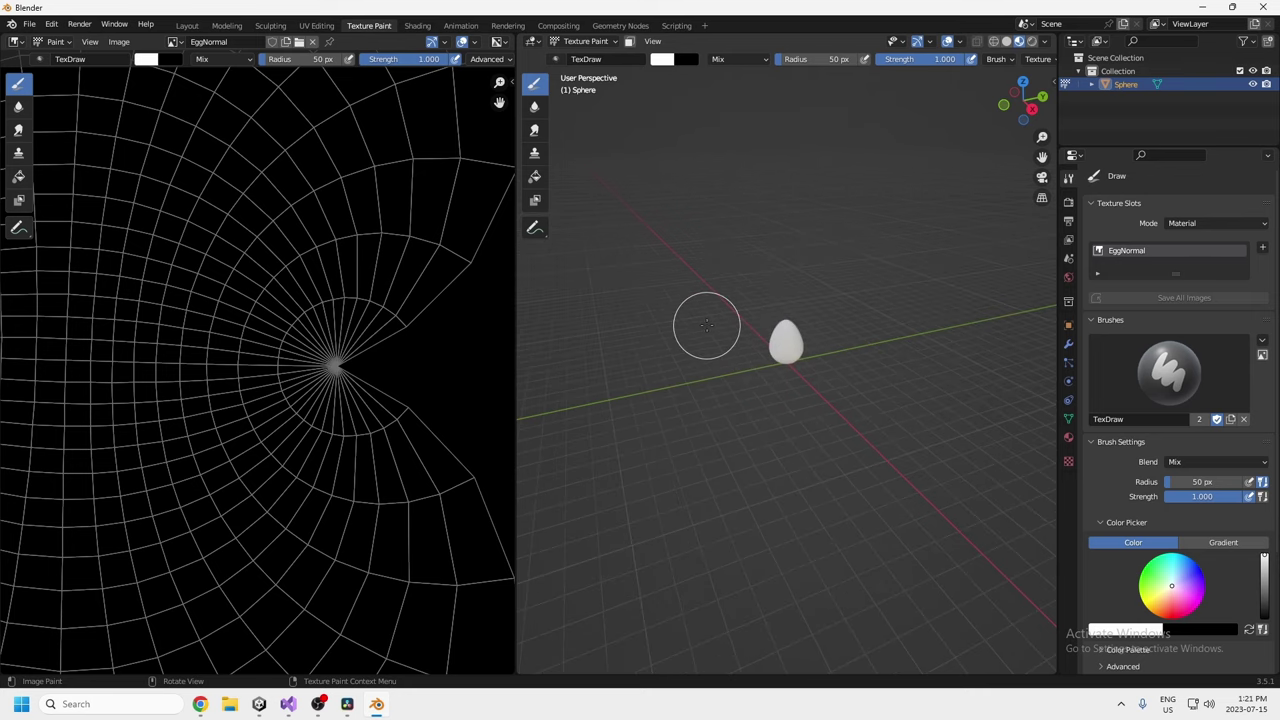
scroll(755, 312, up, 5)
shift+middle_drag(777, 289, 719, 437)
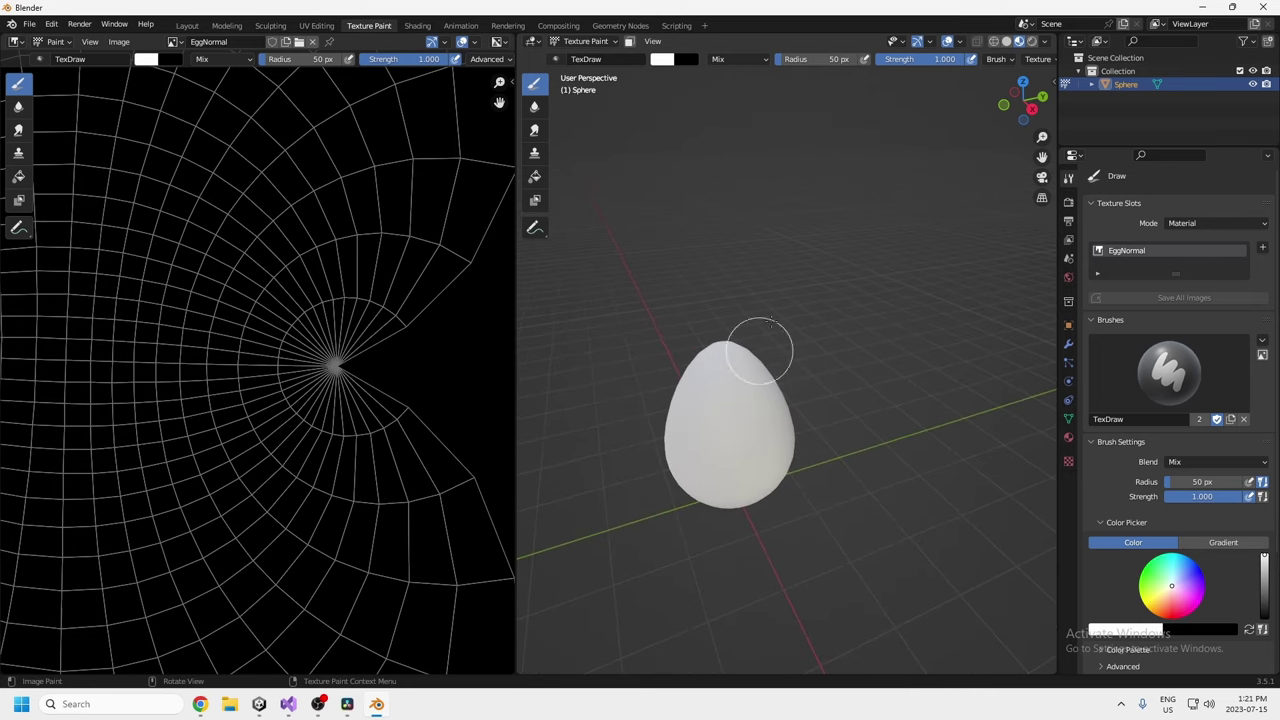
Configure the paint brush with a 1 px radius, 0.081 strength, the Dots stroke method and a jitter of 2.0.
drag(794, 61, 773, 61)
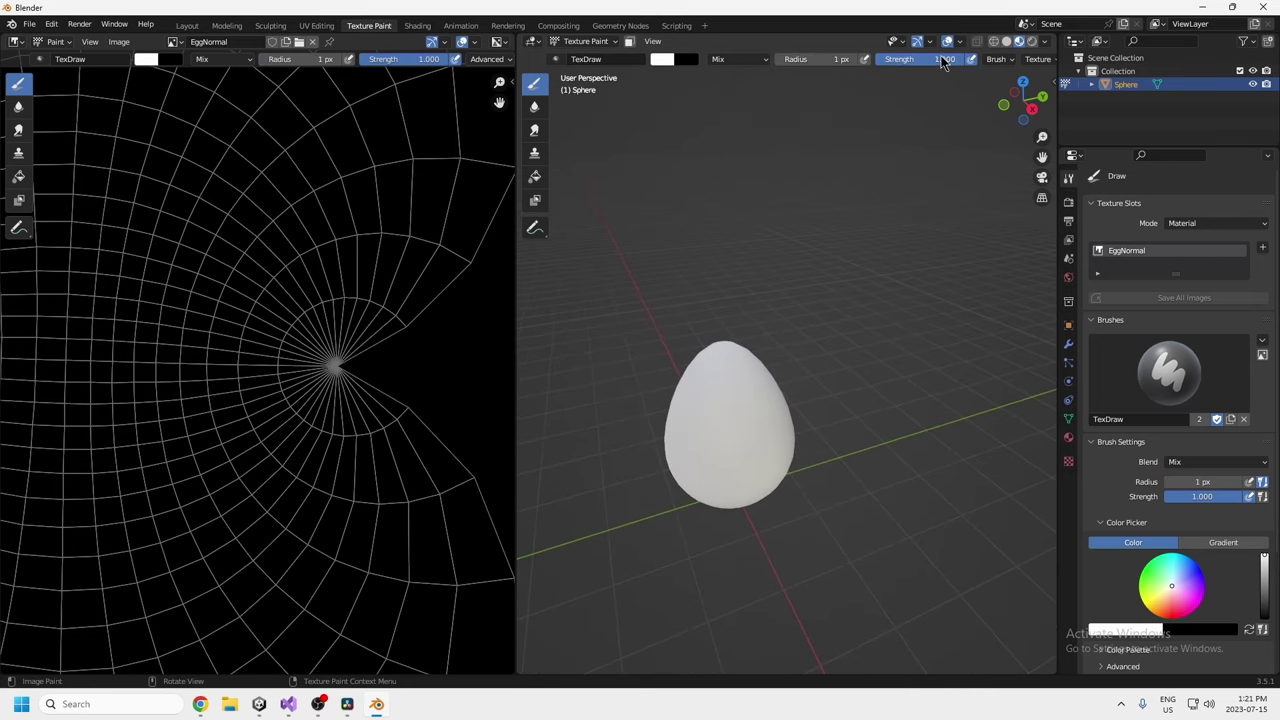
mouse_move(941, 58)
mouse_down()
mouse_move(866, 58)
mouse_move(890, 59)
mouse_up()
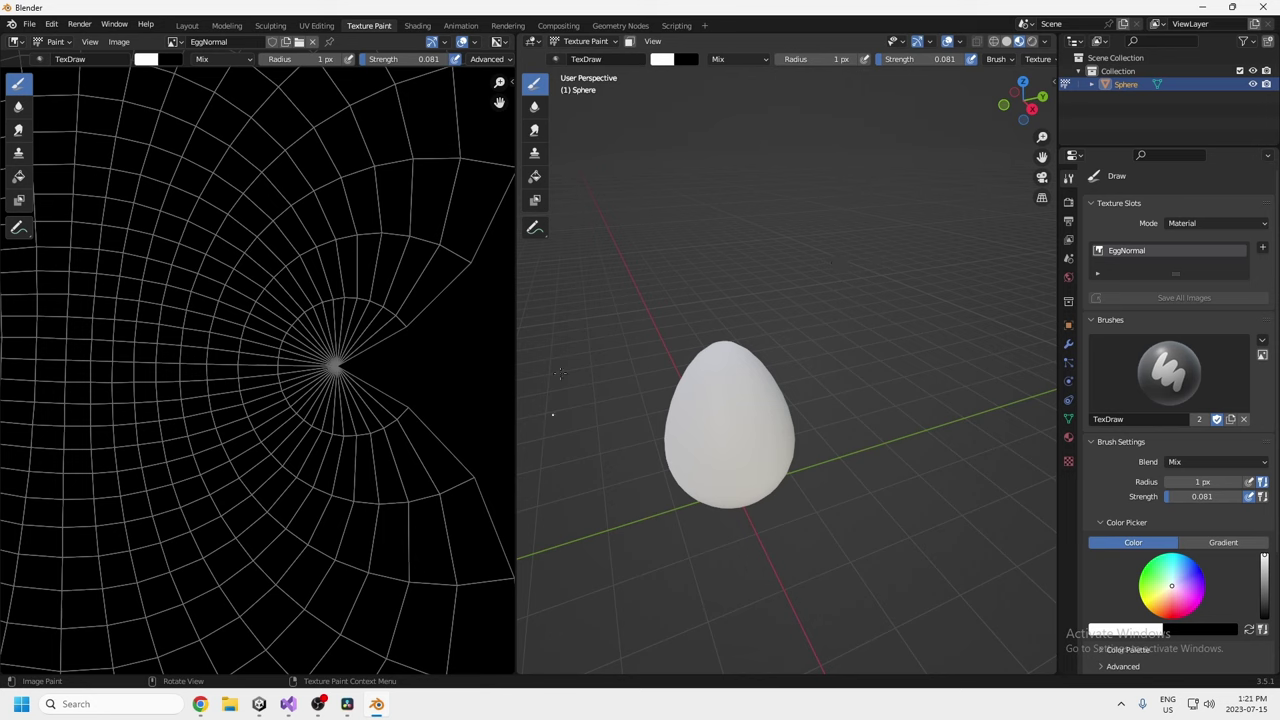
scroll(1210, 500, down, 4)
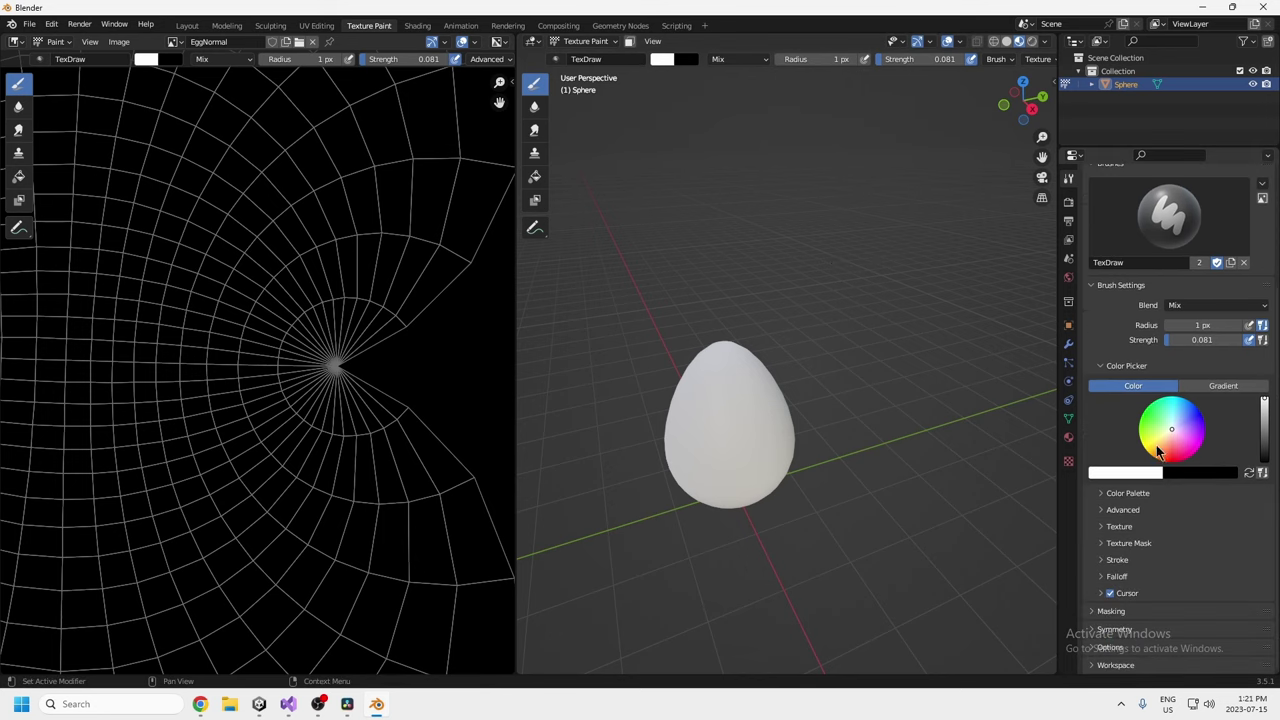
click(1101, 561)
click(1183, 579)
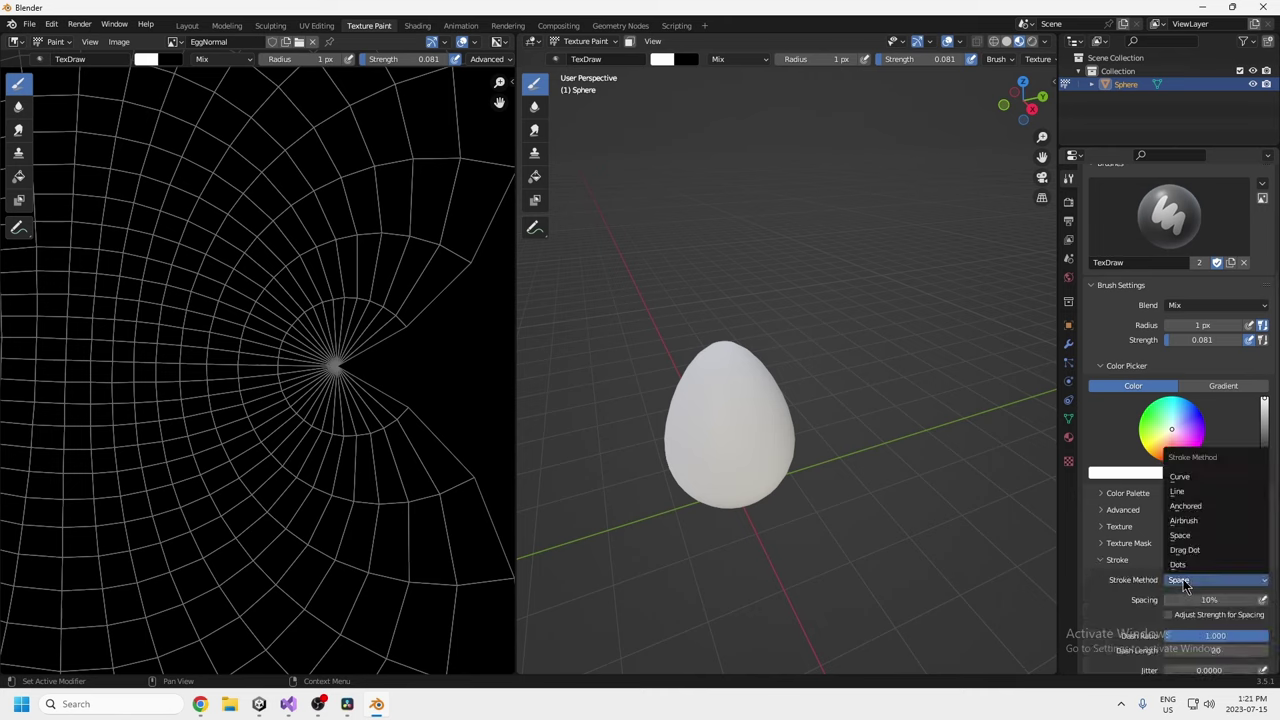
click(1185, 570)
scroll(1141, 581, down, 3)
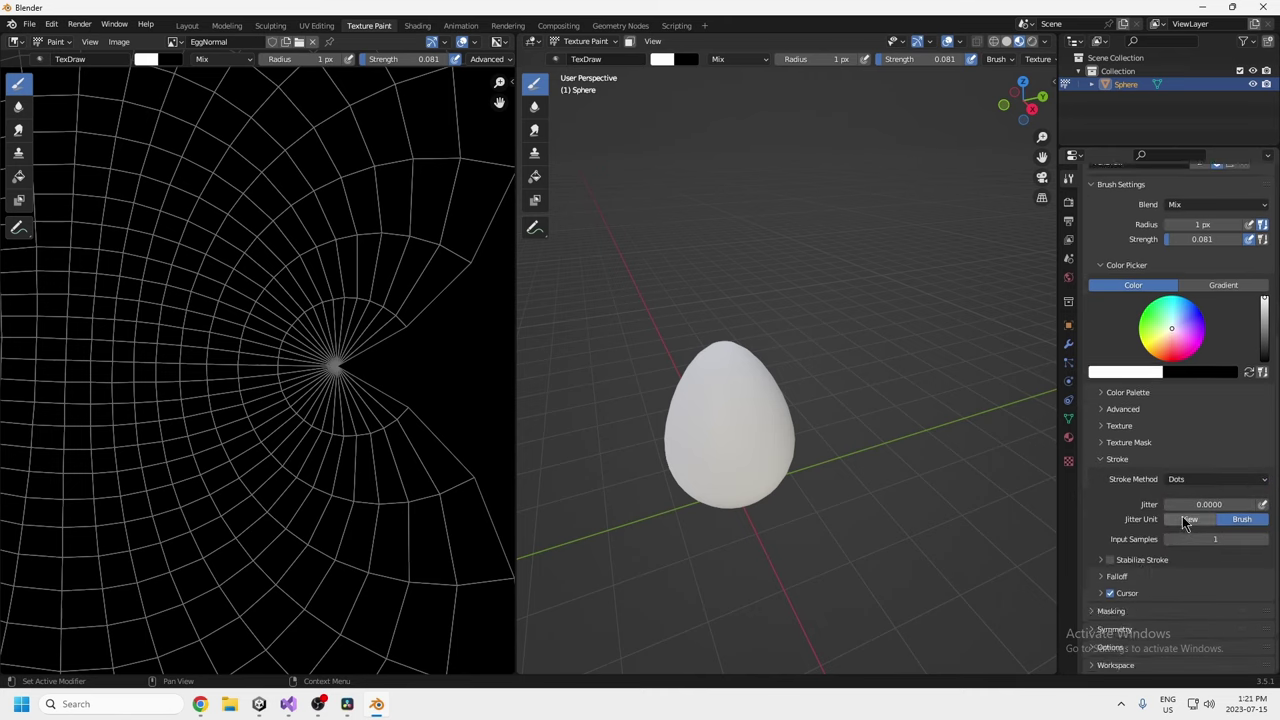
drag(1182, 504, 1245, 504)
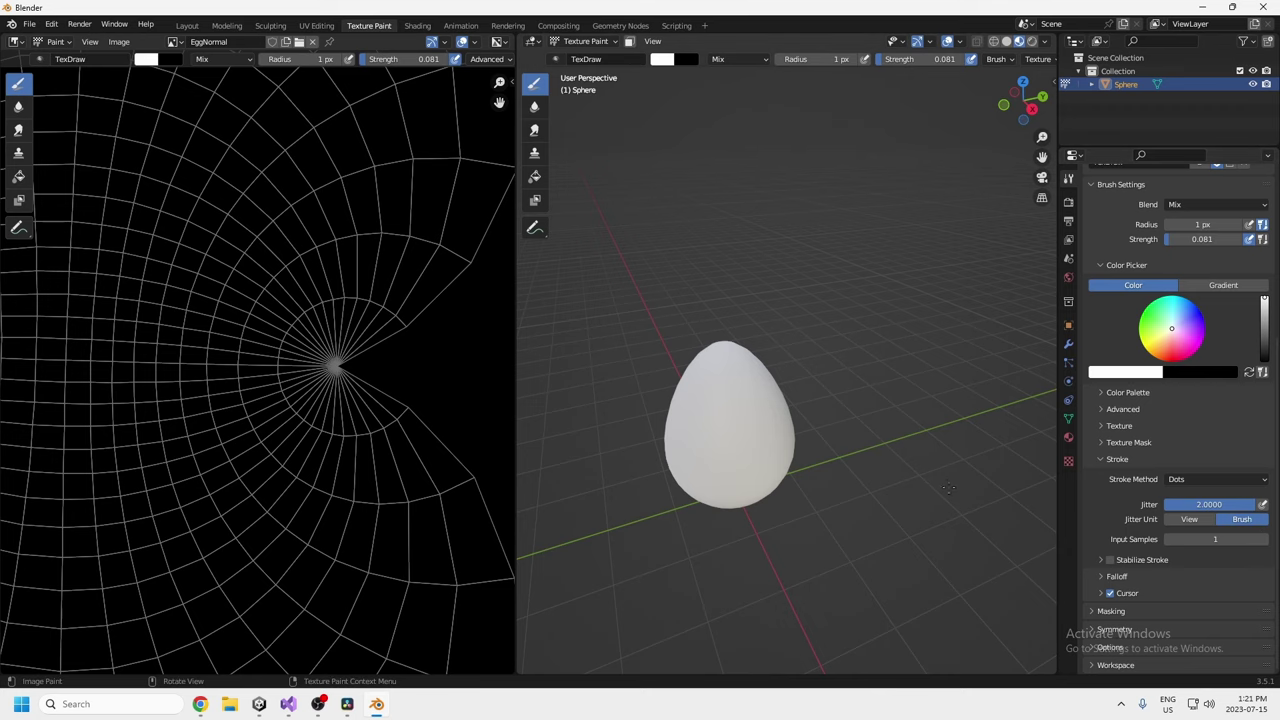
Paint a stroke of scattered white dots across the egg's side with the 1 px brush.
middle_drag(703, 445, 652, 488)
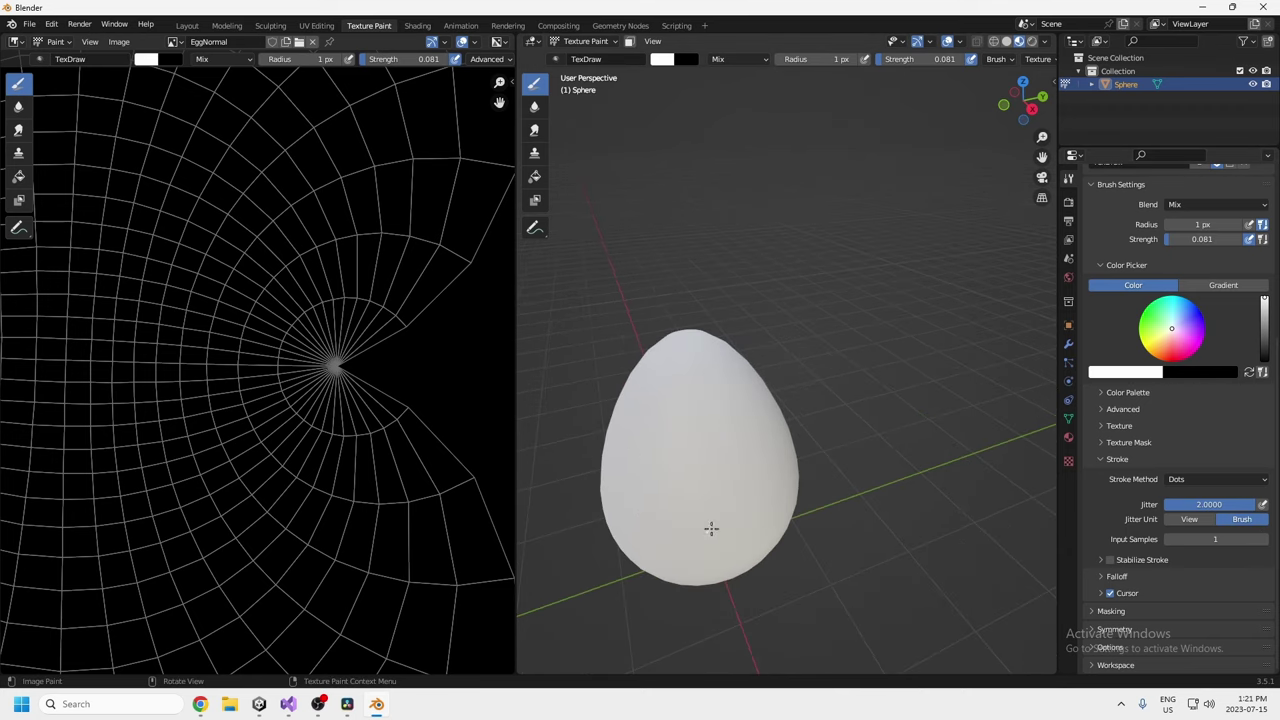
middle_drag(711, 528, 741, 465)
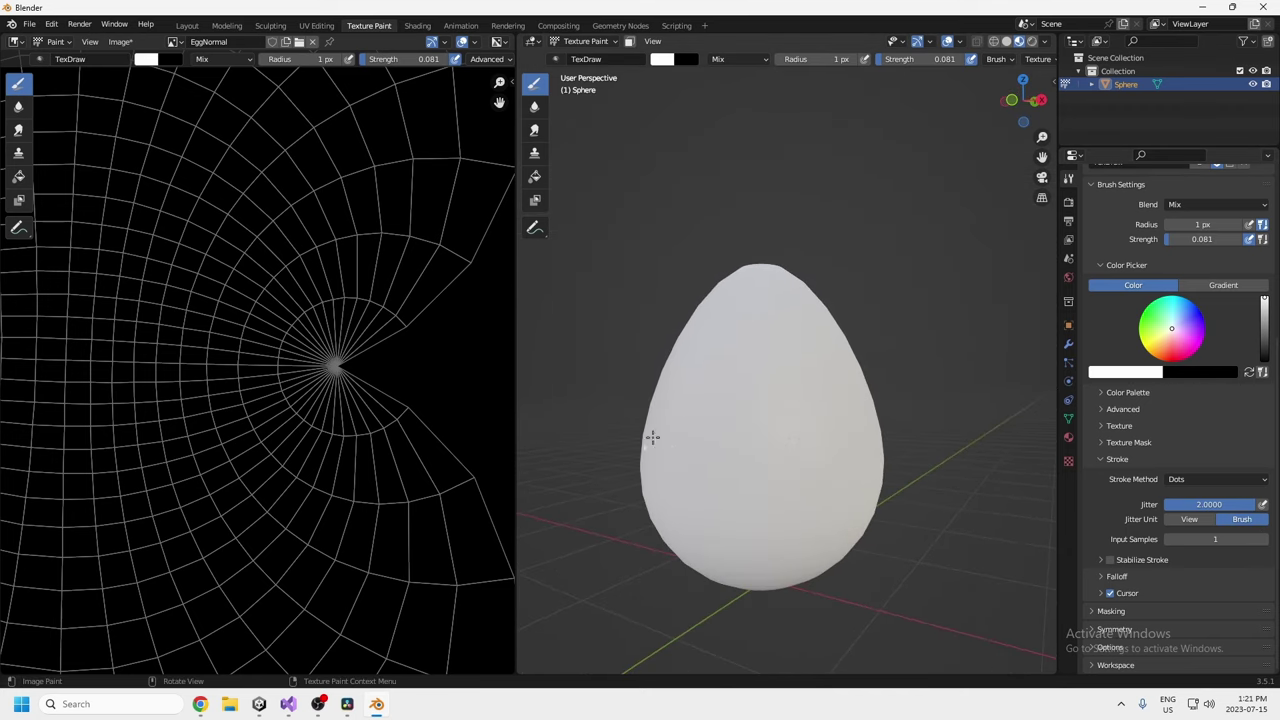
mouse_move(652, 437)
mouse_down()
mouse_move(766, 514)
mouse_move(814, 374)
mouse_up()
middle_drag(796, 483, 797, 514)
scroll(675, 463, up, 4)
scroll(803, 520, down, 8)
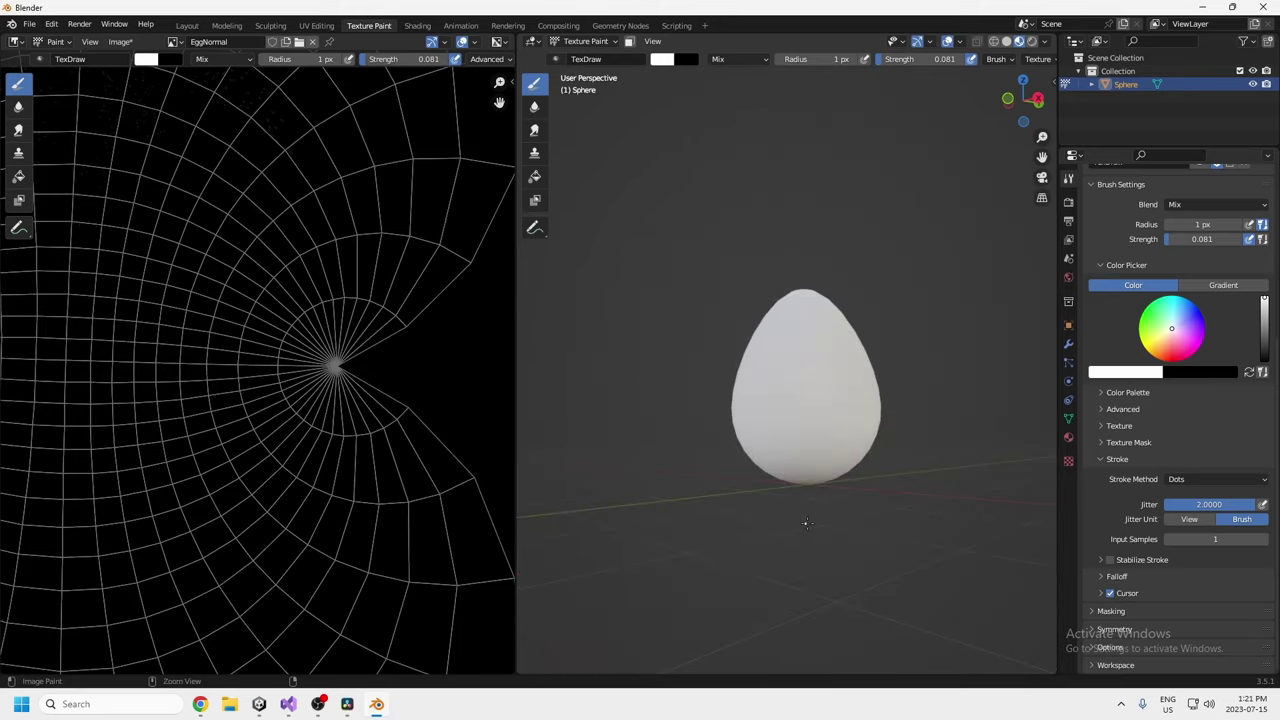
Set the brush radius to 5 px and paint scattered bumps around the egg's sides.
double_click(833, 64)
text(5)
key(Return)
scroll(857, 386, up, 4)
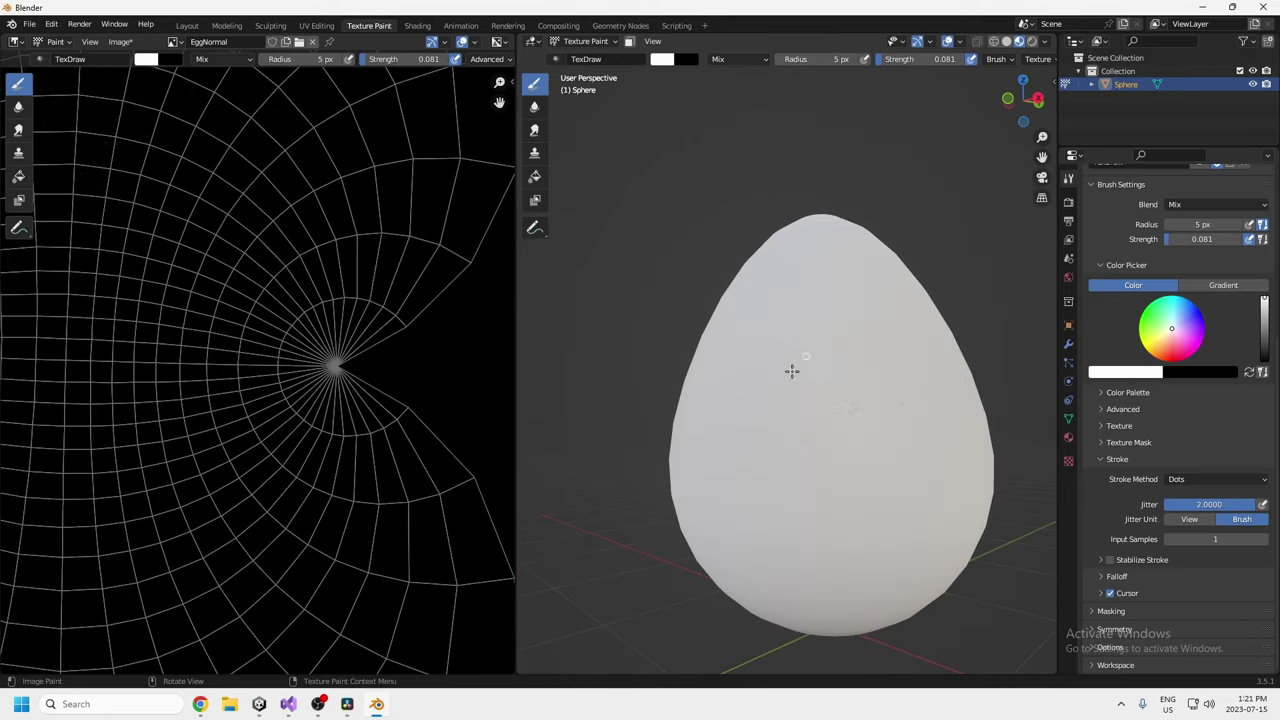
mouse_move(925, 492)
mouse_down()
mouse_move(754, 409)
mouse_move(903, 463)
mouse_move(720, 397)
mouse_move(747, 421)
mouse_up()
middle_drag(838, 561, 587, 454)
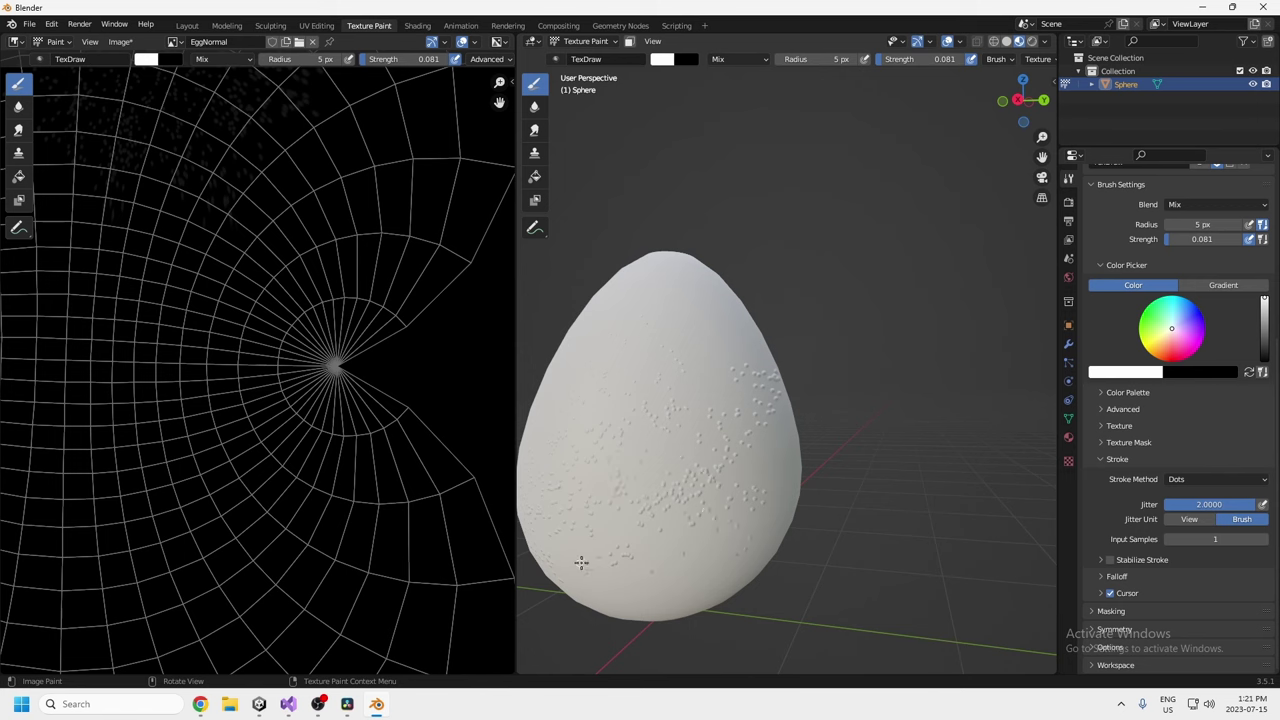
mouse_move(688, 480)
middle_down()
mouse_move(943, 509)
mouse_move(800, 420)
mouse_move(638, 484)
mouse_move(726, 460)
mouse_move(744, 421)
mouse_move(737, 429)
mouse_move(823, 403)
mouse_move(777, 409)
middle_up()
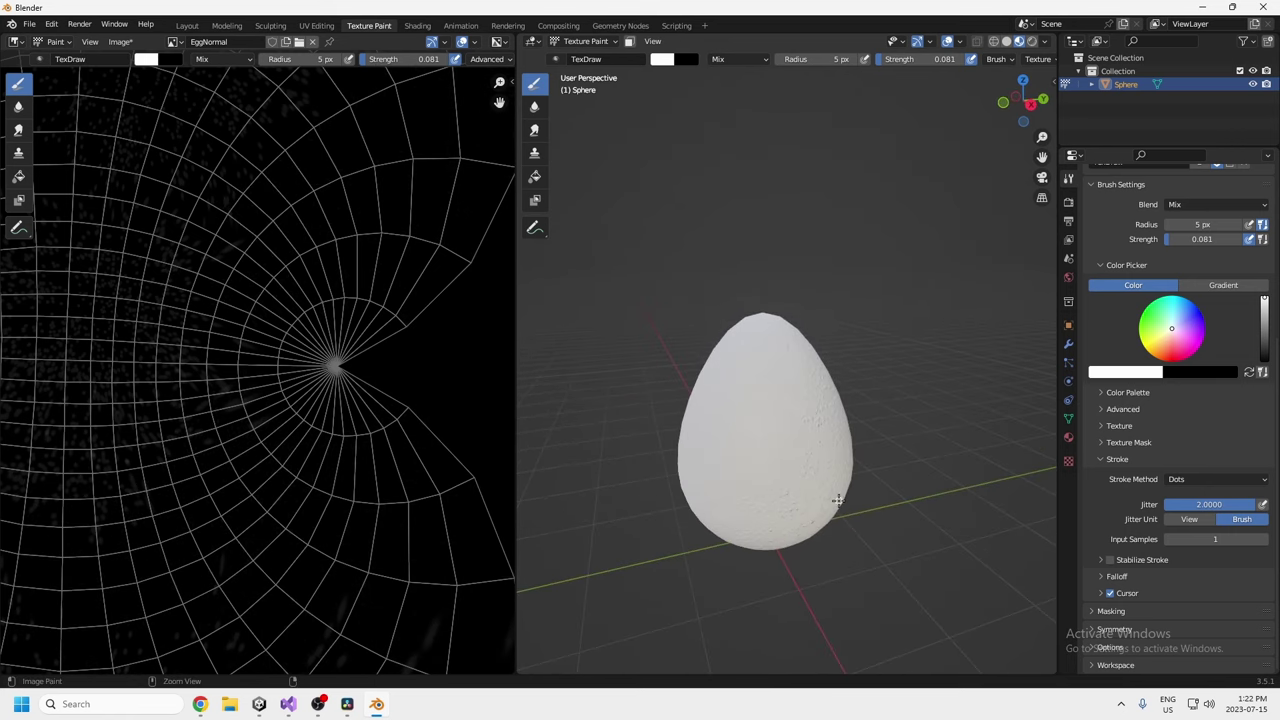
Lower the brush strength to 0.030 and paint fainter scattered bumps over the remaining bare areas, including the egg's underside.
key(Home)
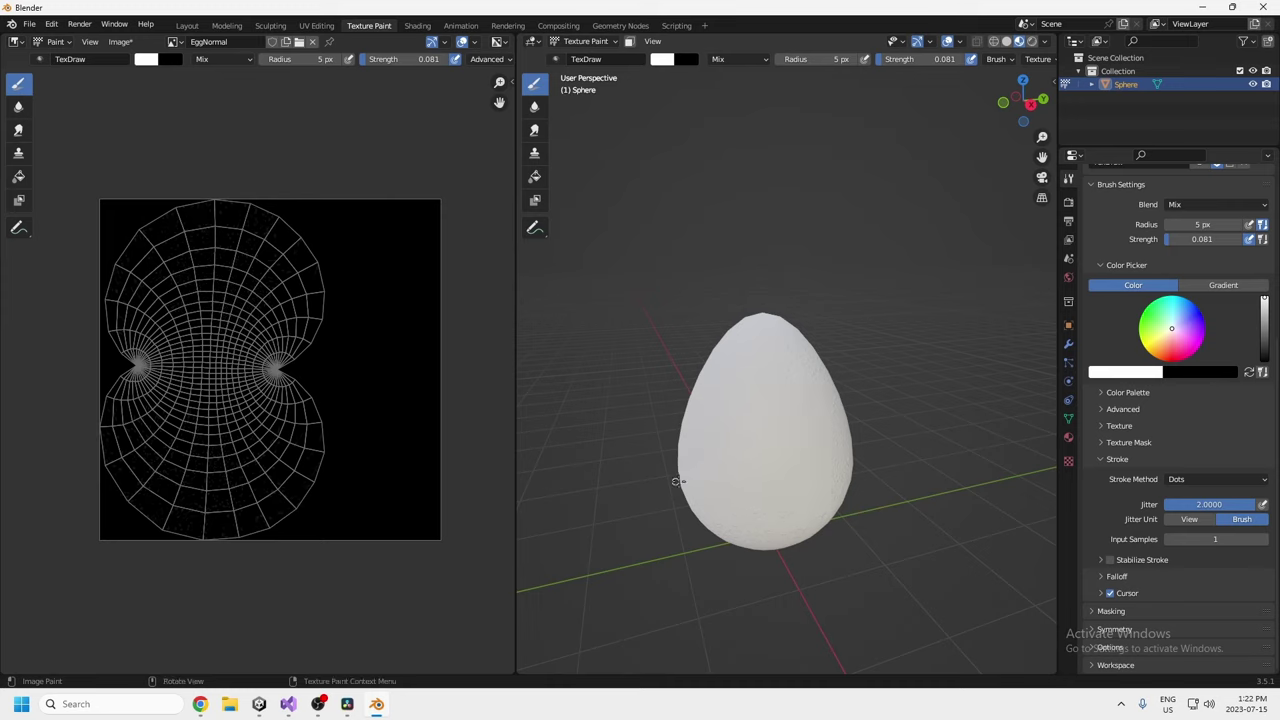
mouse_move(765, 455)
middle_down()
mouse_move(697, 469)
mouse_move(730, 357)
middle_up()
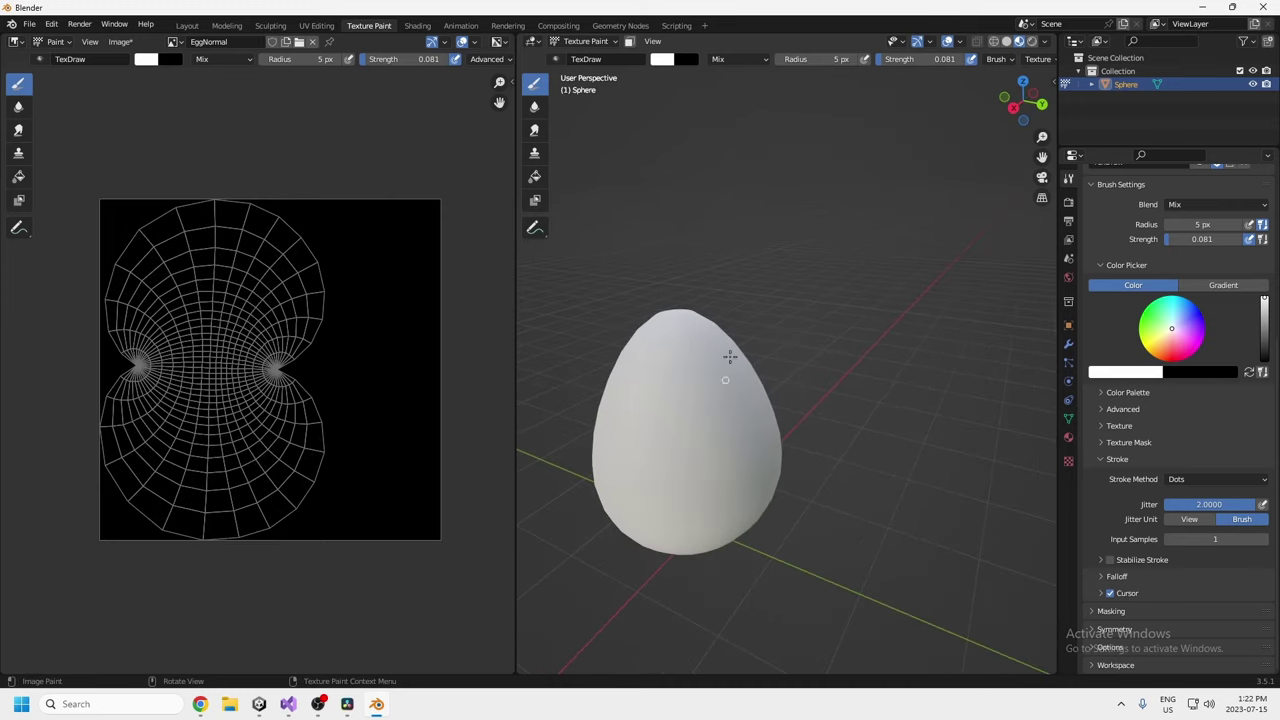
drag(930, 59, 905, 59)
mouse_move(662, 364)
middle_down()
mouse_move(774, 420)
mouse_move(727, 350)
middle_up()
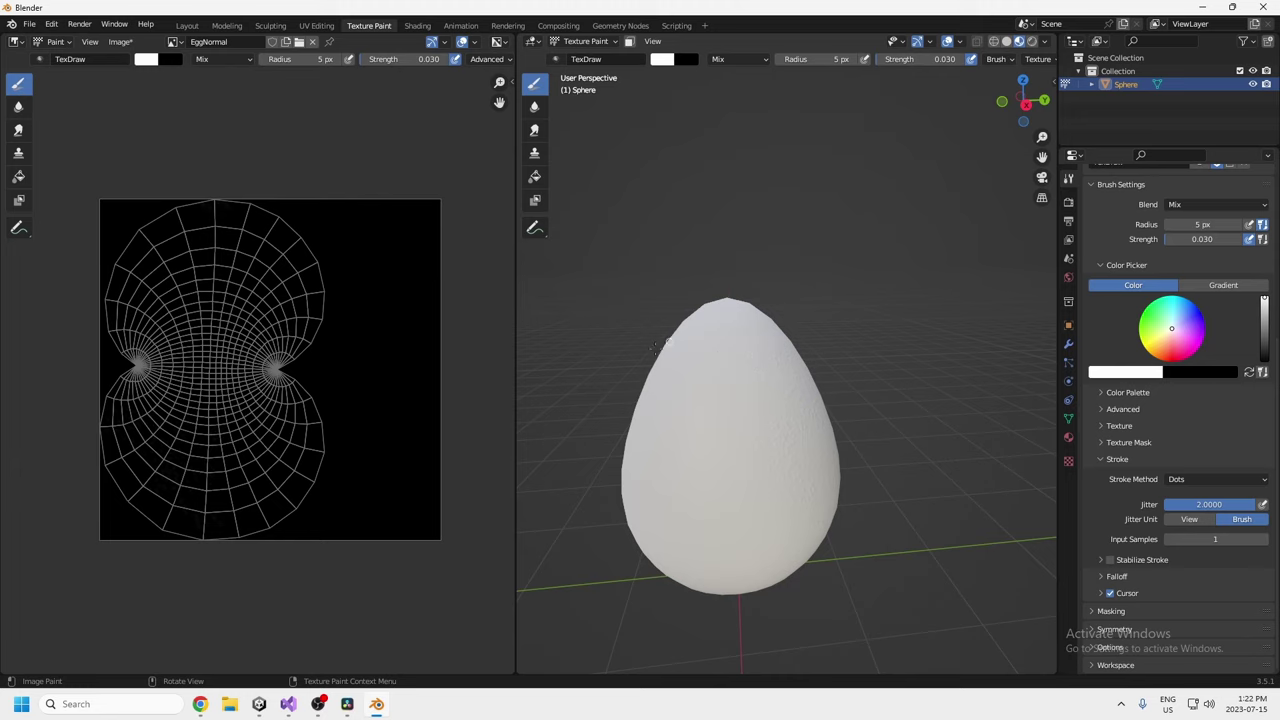
middle_drag(752, 467, 727, 388)
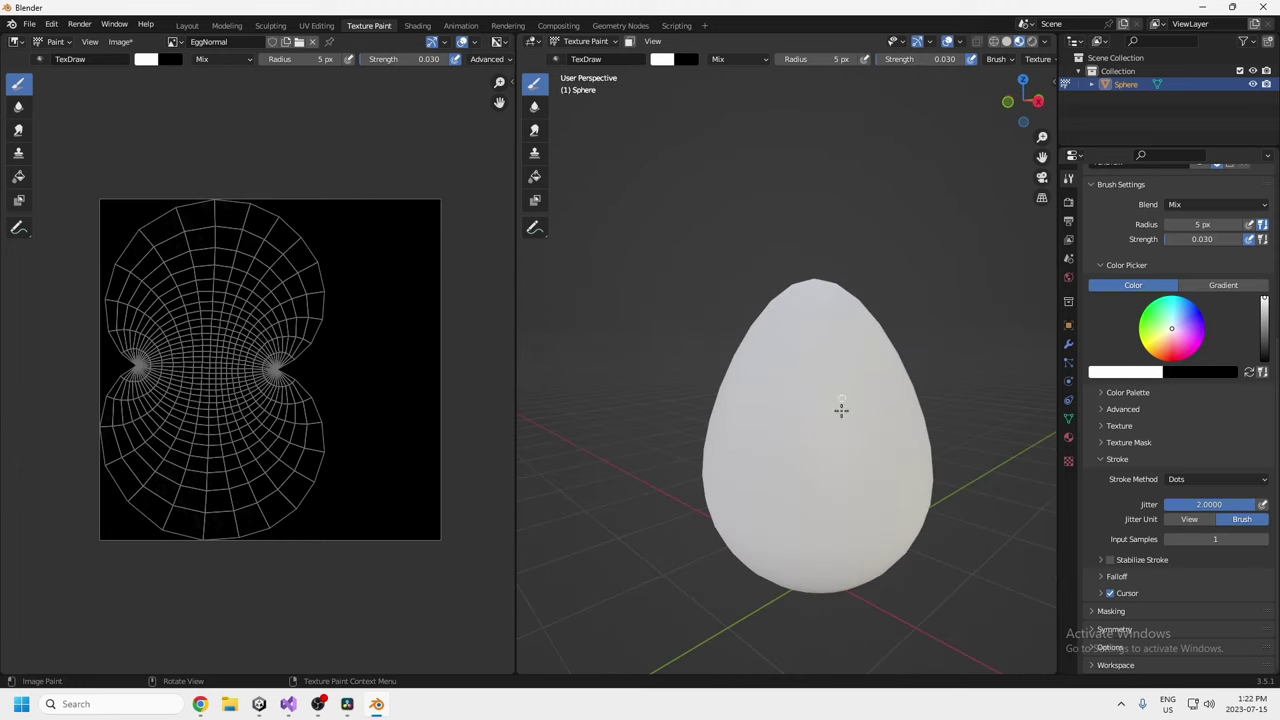
middle_drag(843, 506, 763, 354)
mouse_move(763, 354)
mouse_down()
mouse_move(800, 347)
mouse_move(739, 378)
mouse_up()
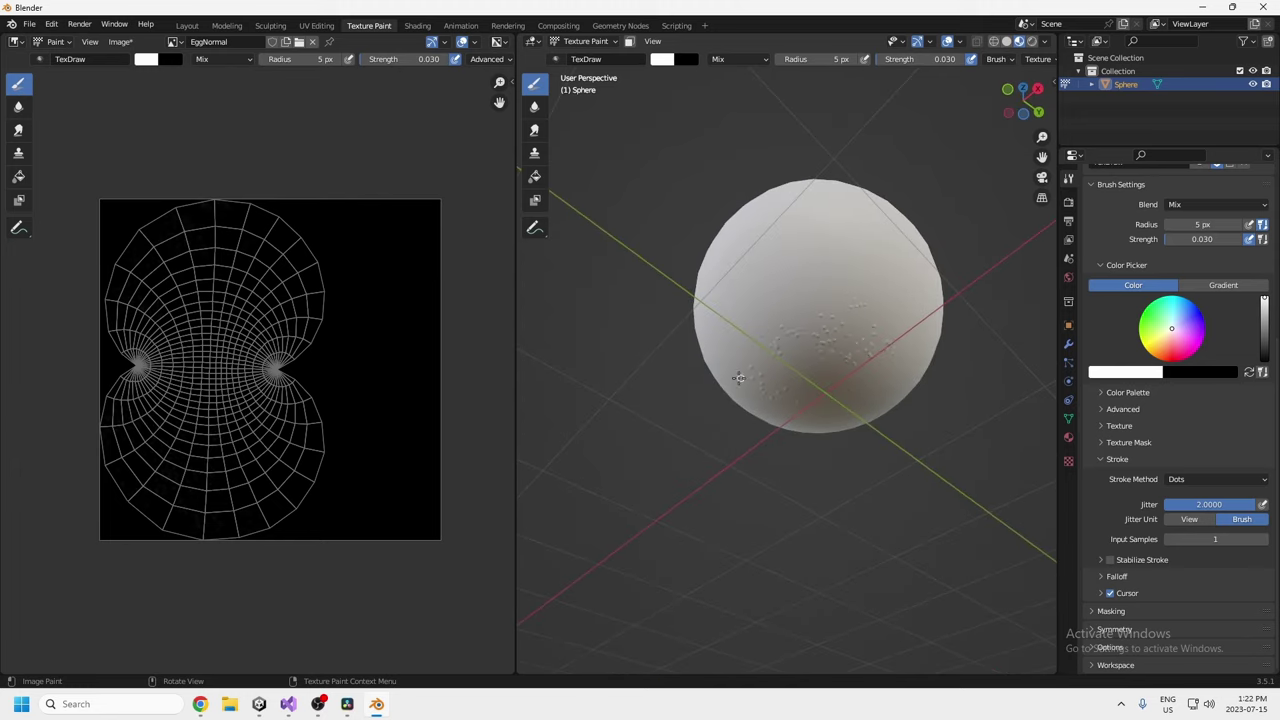
mouse_move(860, 243)
mouse_down()
mouse_move(870, 333)
mouse_move(795, 314)
mouse_move(759, 325)
mouse_up()
mouse_move(830, 267)
middle_down()
mouse_move(806, 306)
mouse_move(660, 323)
mouse_move(714, 423)
mouse_move(594, 357)
mouse_move(673, 383)
middle_up()
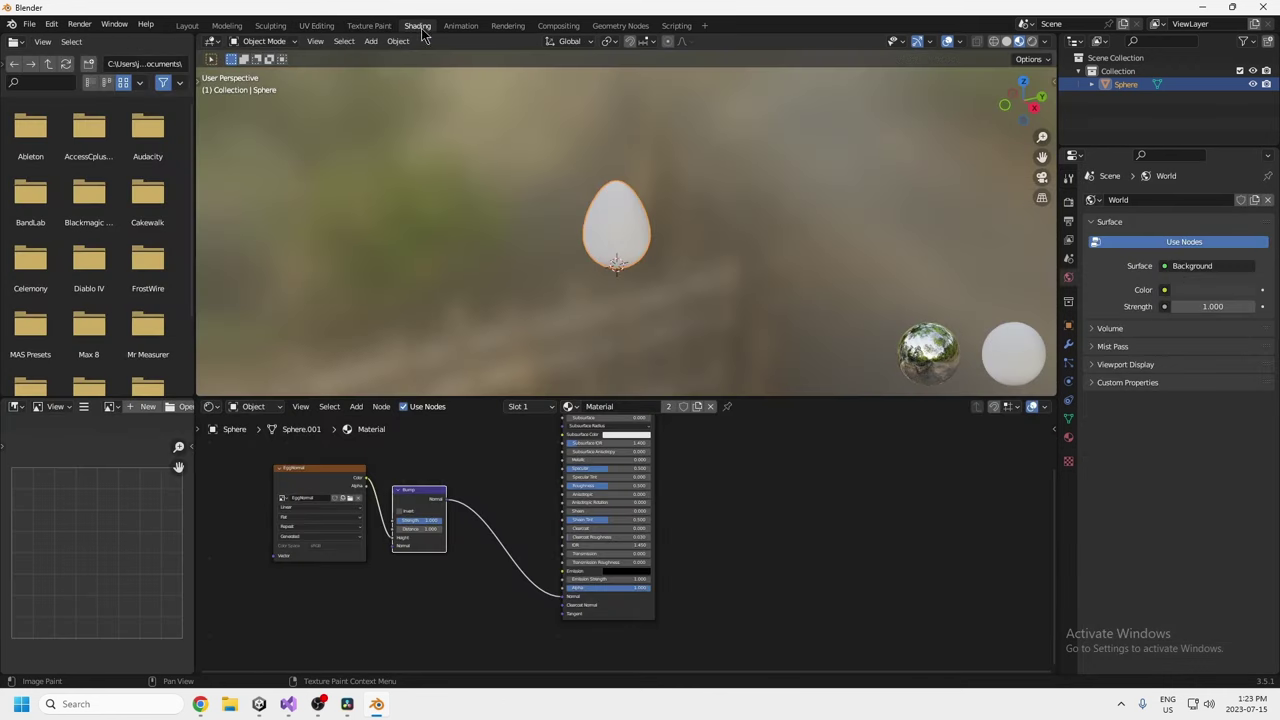
Return to the Shading workspace and make room above the EggNormal texture node.
click(417, 25)
mouse_move(457, 468)
middle_down()
mouse_move(514, 508)
mouse_move(484, 539)
middle_up()
right_click(439, 464)
click(484, 462)
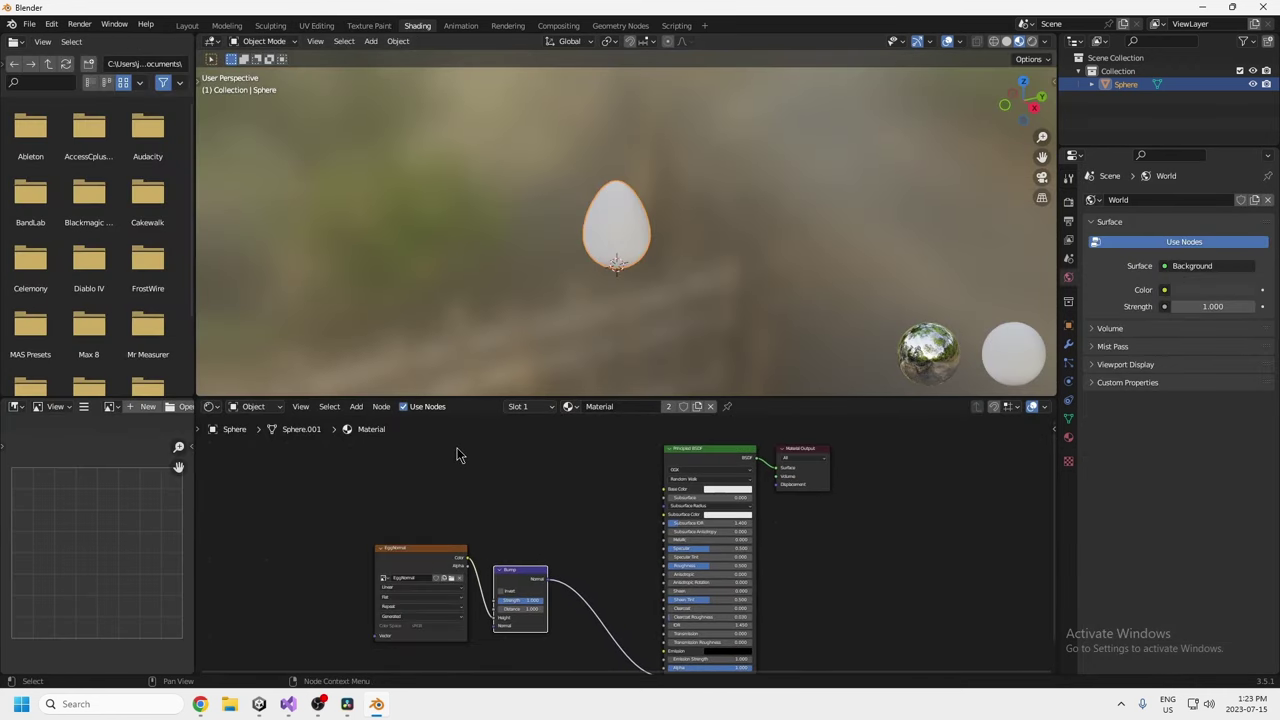
key(shift+a)
key(i)
key(m)
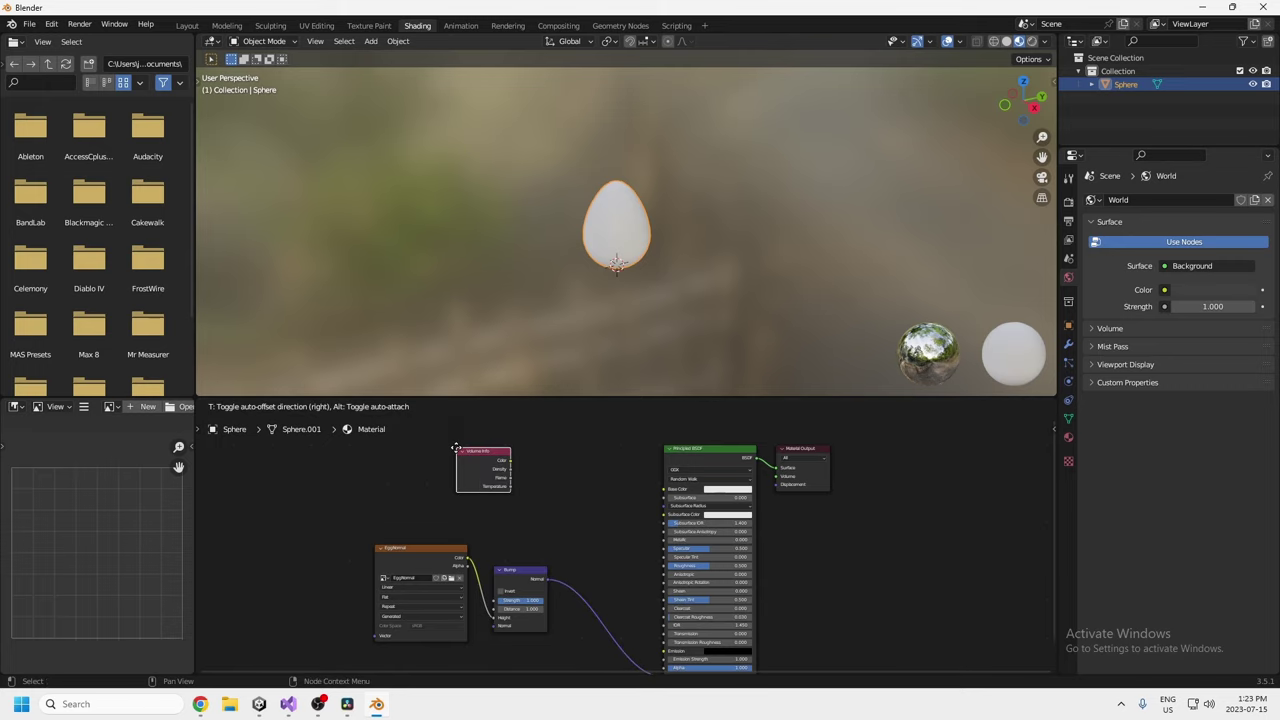
click(386, 444)
key(x)
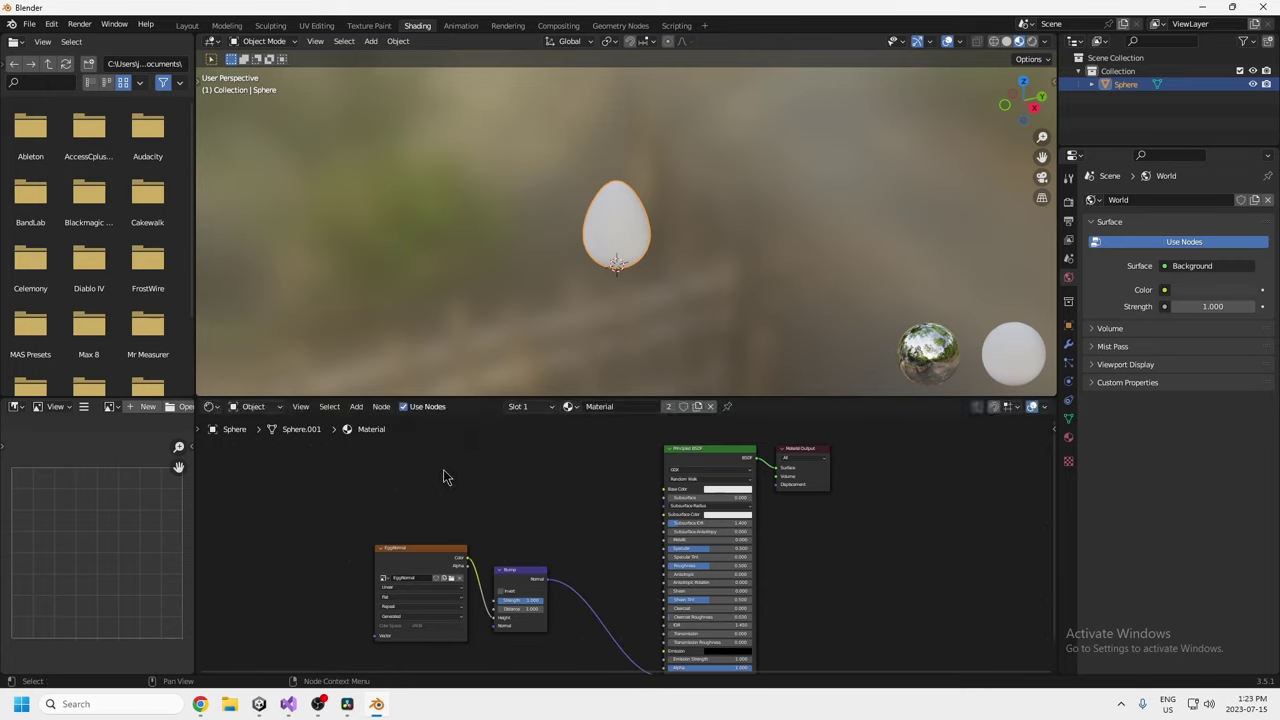
key(shift+a)
key(m)
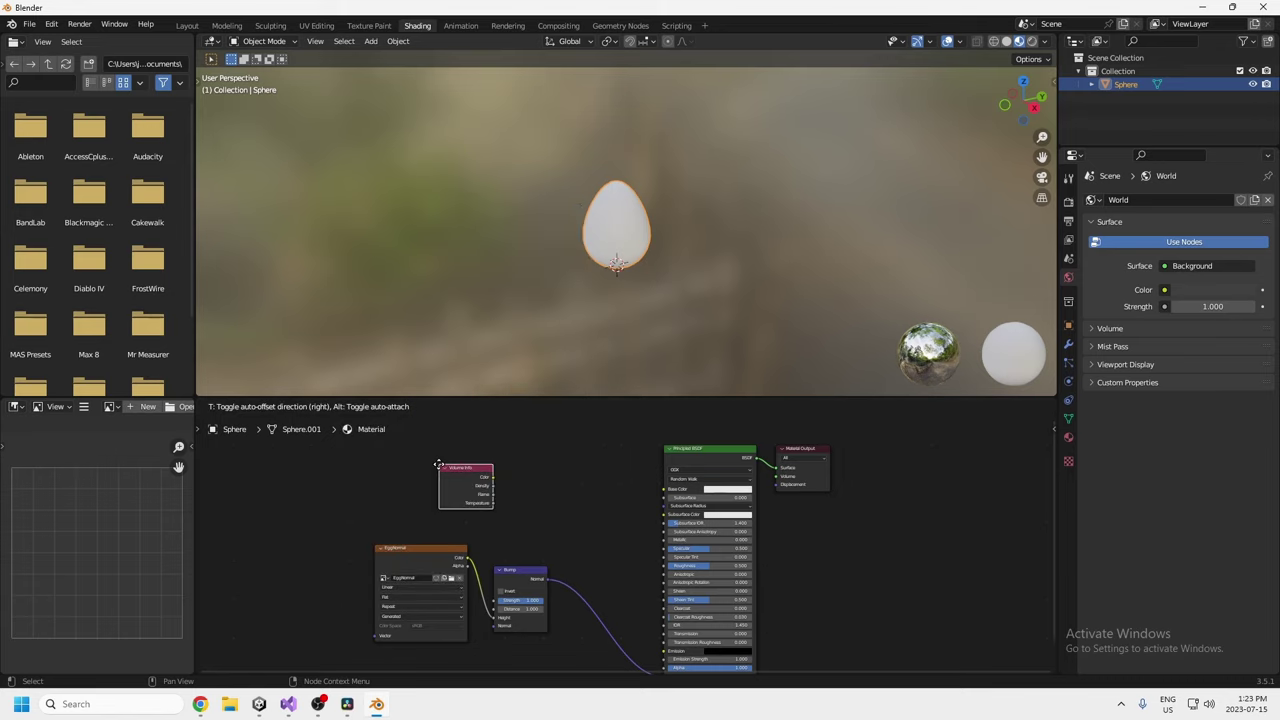
key(Escape)
Add a second Image Texture node above the EggNormal texture node.
key(shift+a)
click(383, 439)
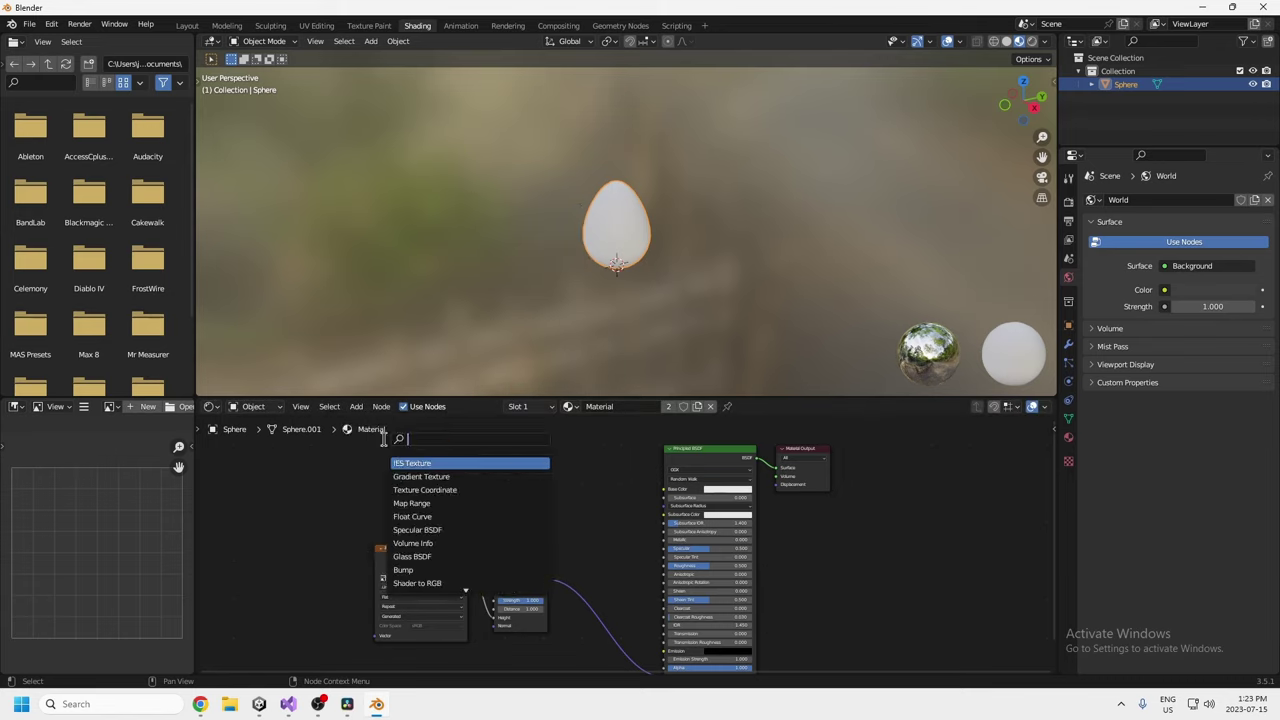
text(image)
key(Return)
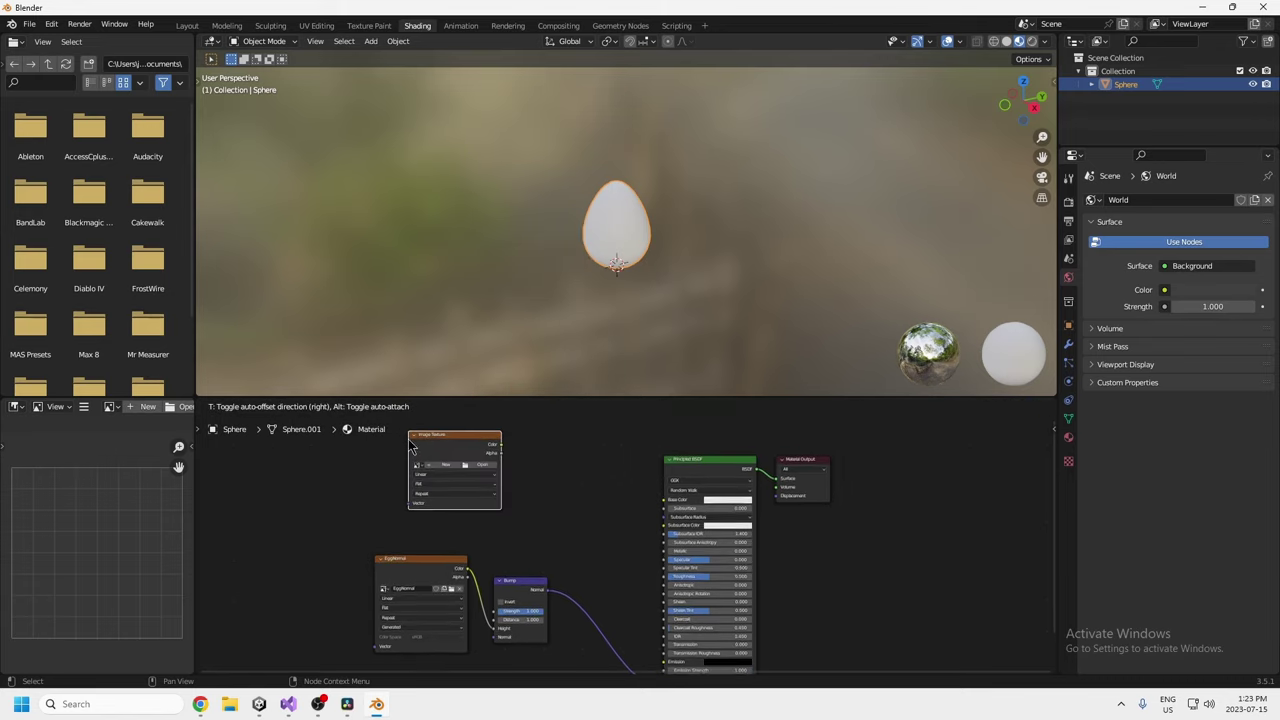
click(443, 477)
Create a blank 2048 by 2048 px image named EggNormalExport in the new node and align it above the EggNormal node.
click(444, 465)
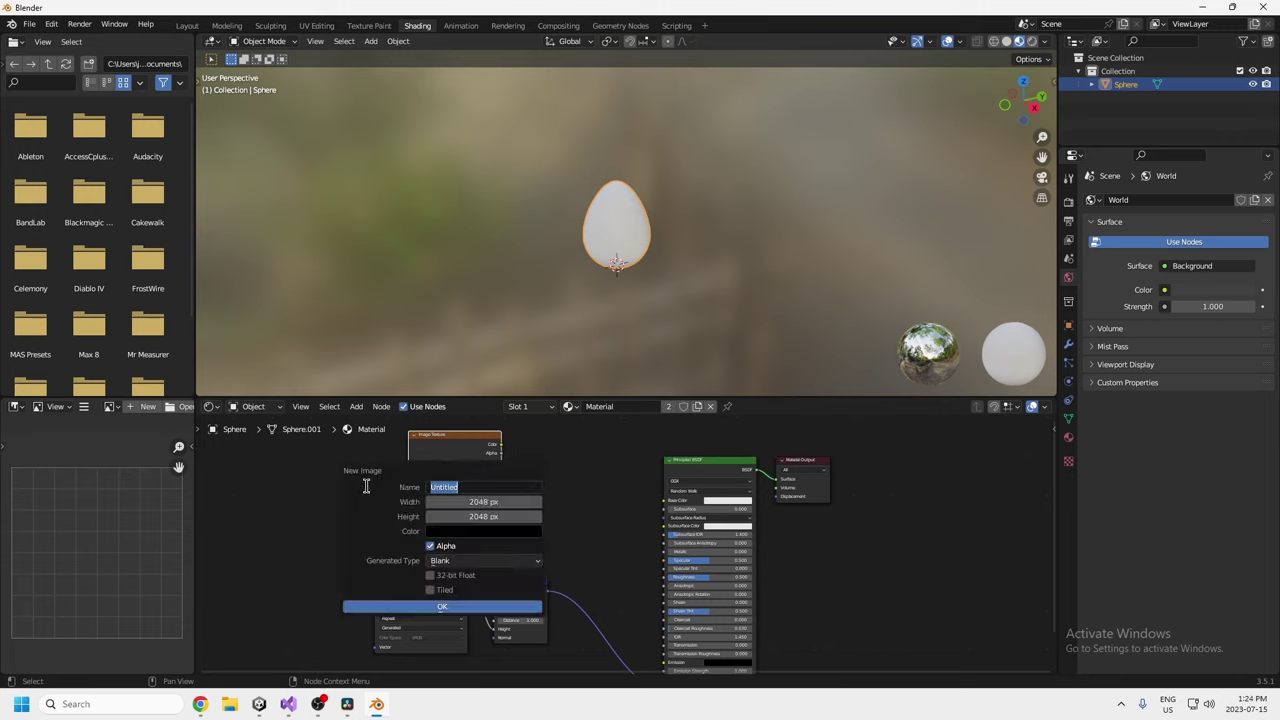
text(EggNormalExport)
key(Return)
click(474, 613)
drag(446, 438, 421, 439)
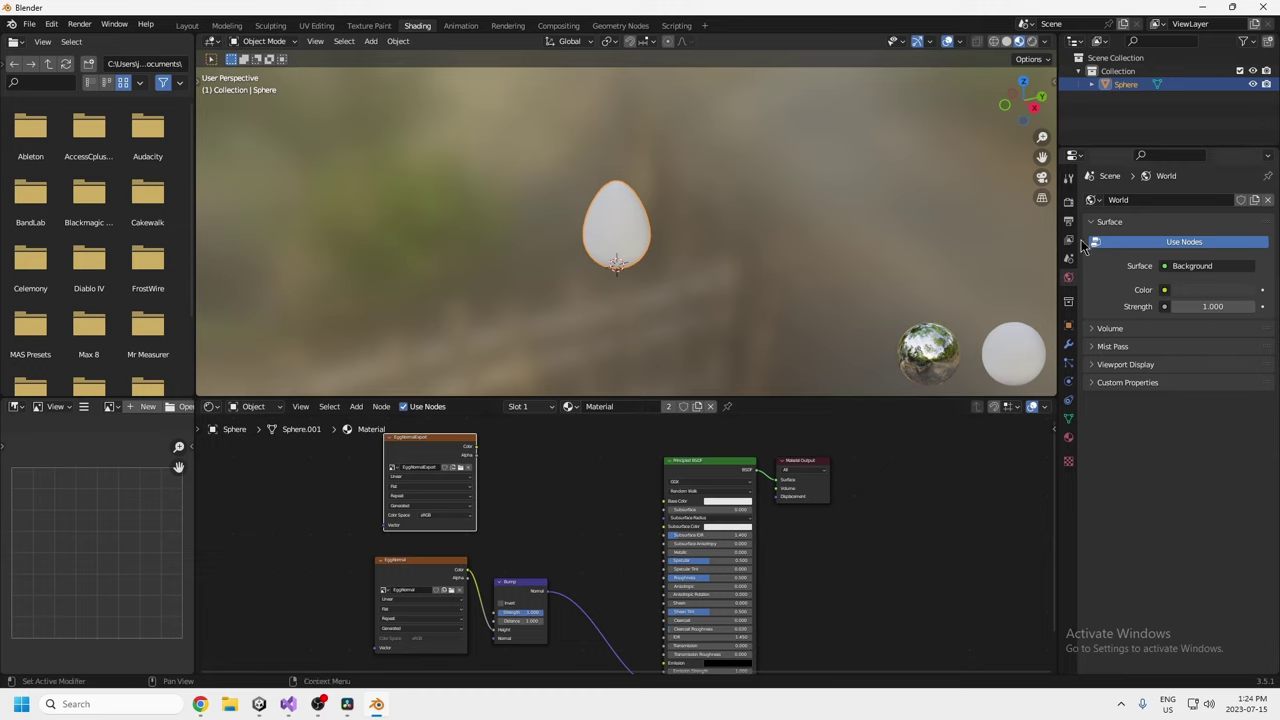
Set the scene's render engine to Cycles.
click(1069, 202)
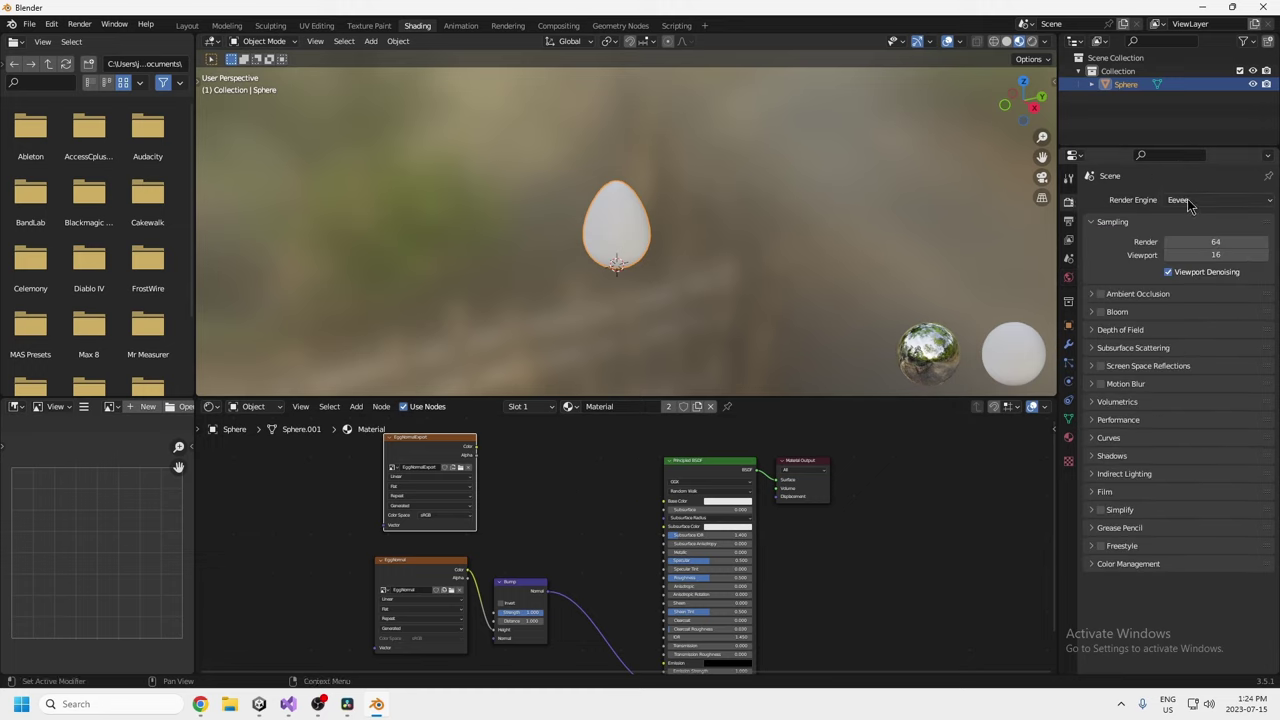
click(1190, 202)
click(1182, 245)
Set the bake type to Normal in the render bake settings.
scroll(1147, 449, down, 1)
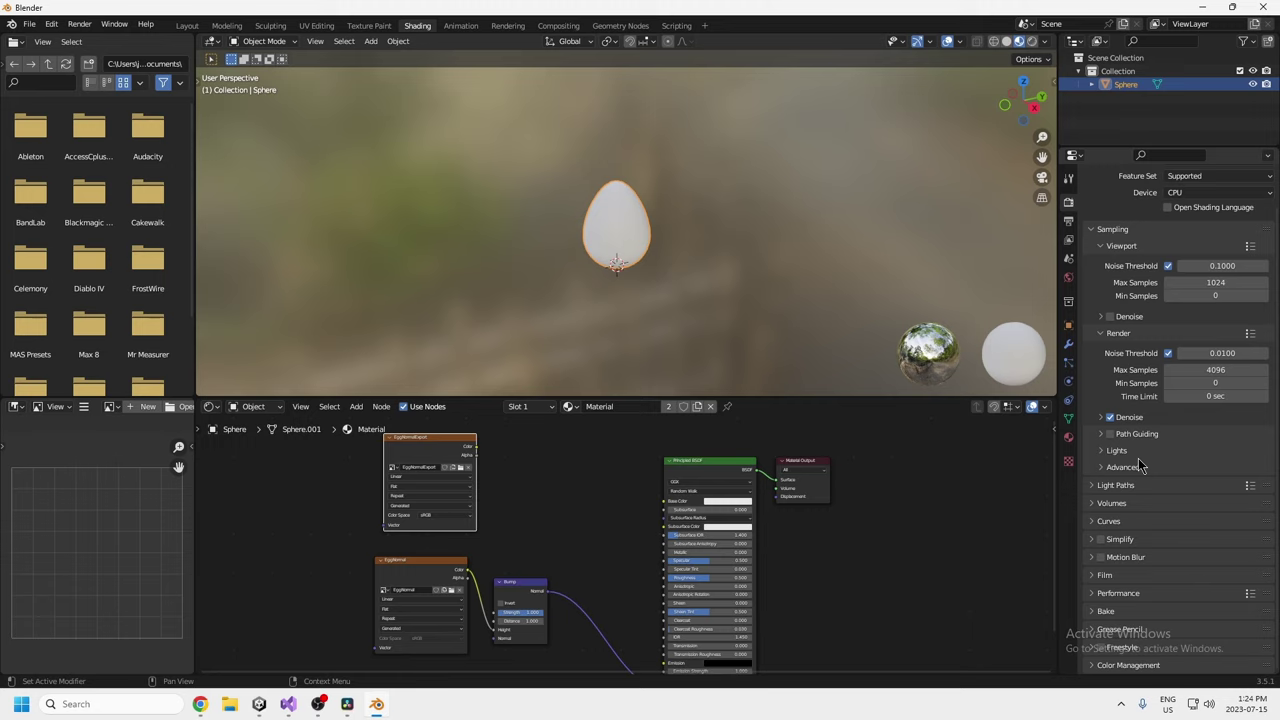
click(1101, 612)
scroll(1101, 615, down, 6)
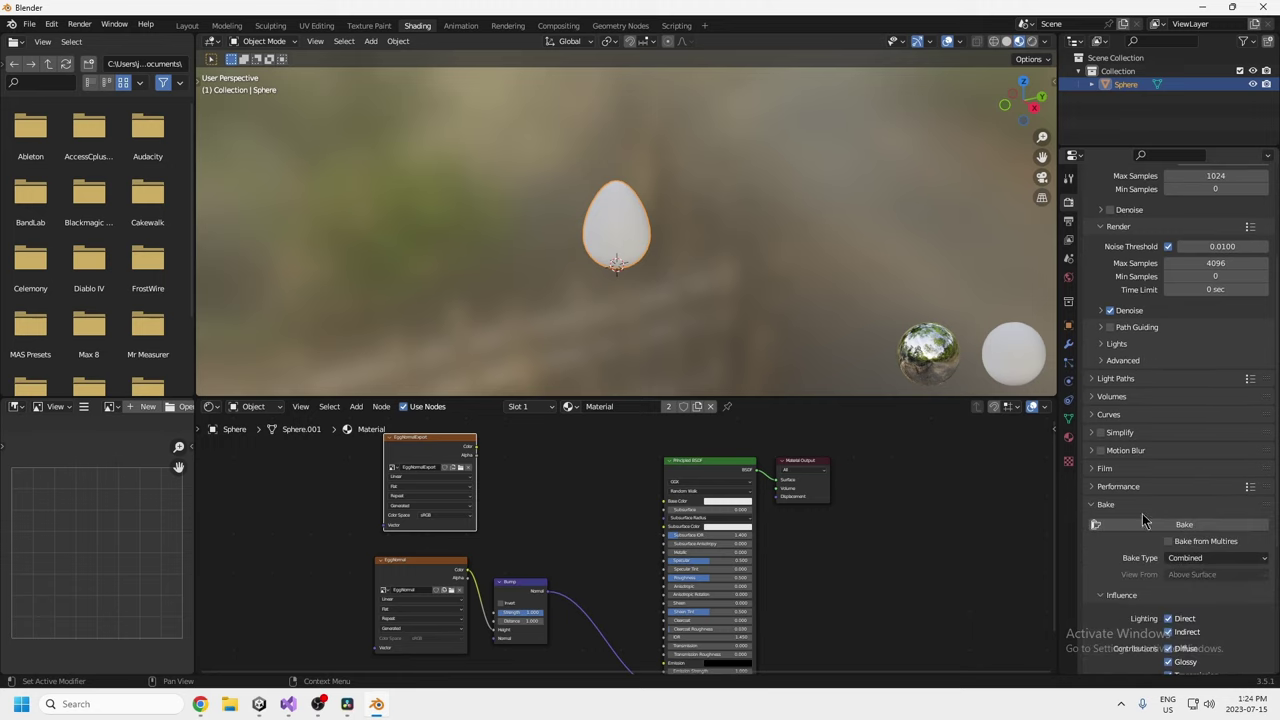
click(1207, 400)
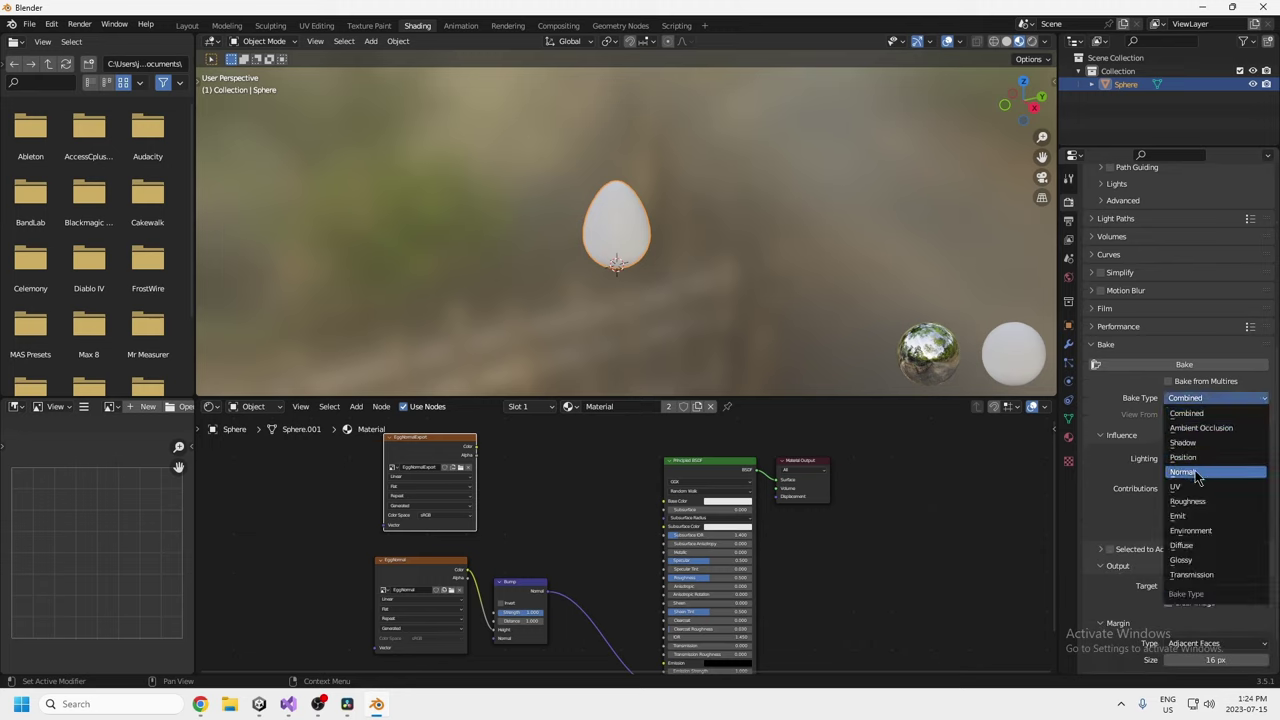
click(1196, 472)
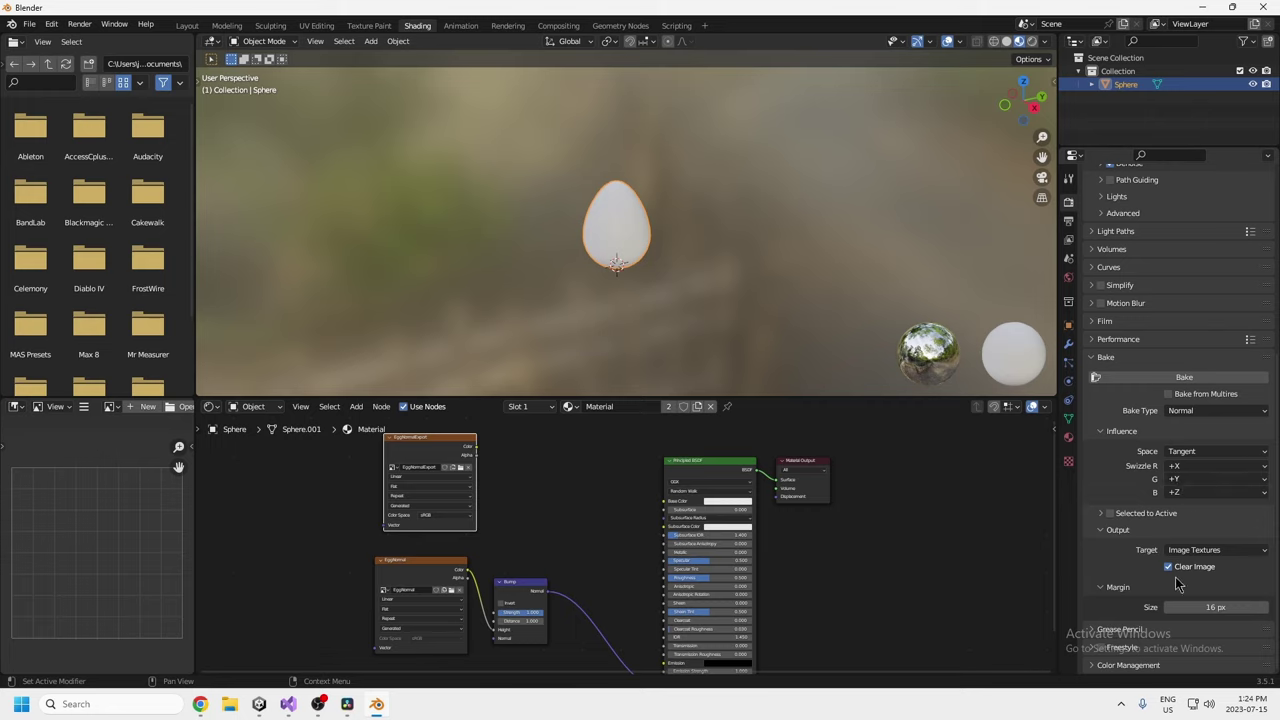
scroll(1195, 500, up, 1)
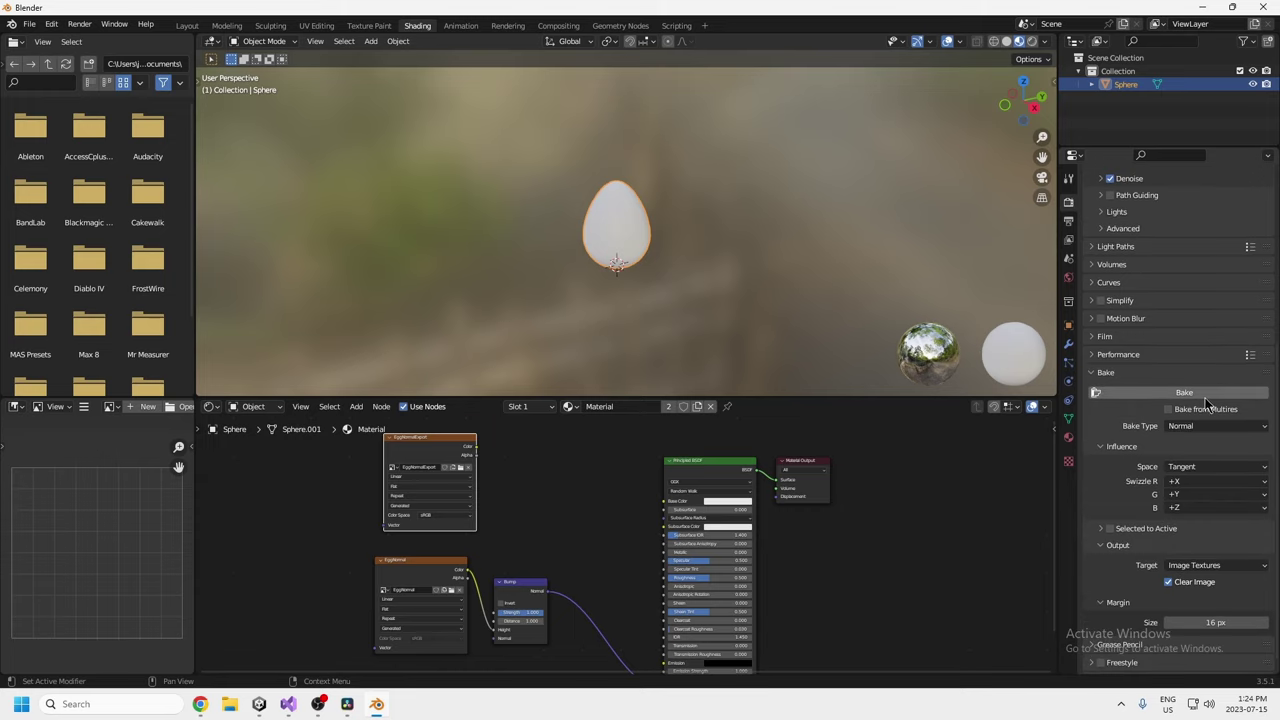
Bake the egg's normals into the EggNormalExport image and inspect the baked map in the Texture Paint workspace.
click(1200, 393)
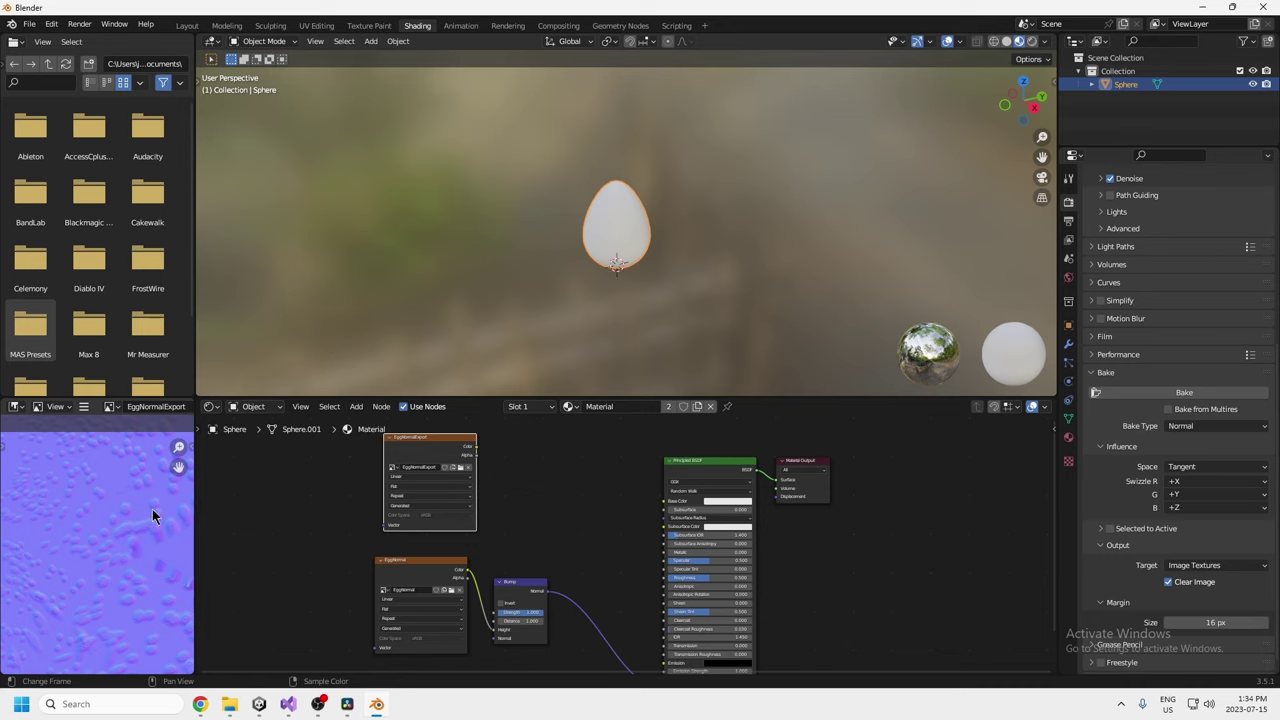
click(372, 26)
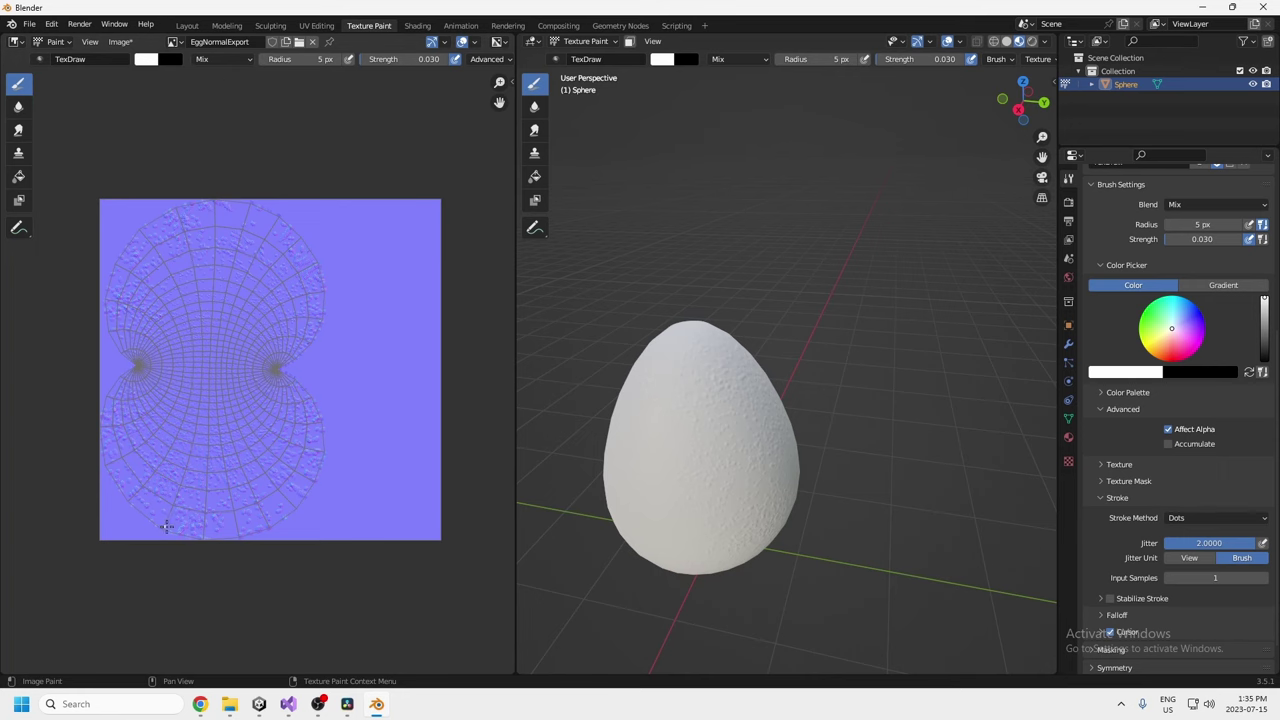
scroll(175, 529, up, 6)
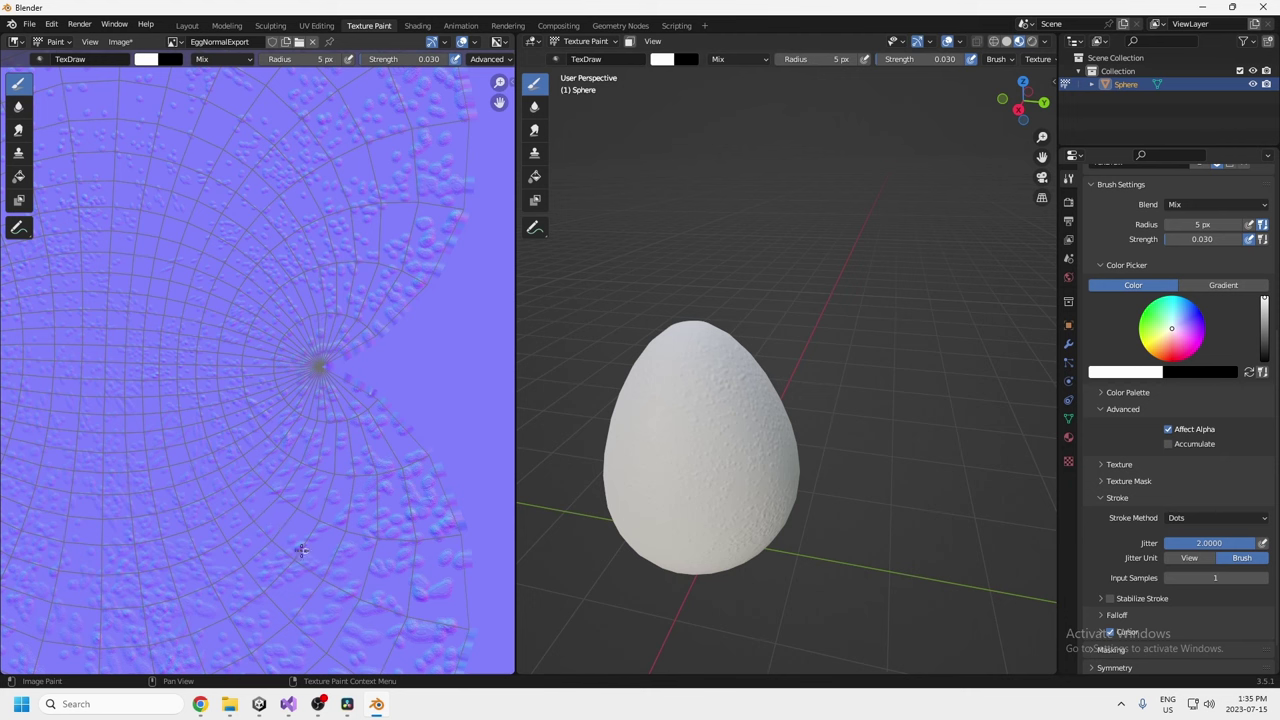
scroll(305, 572, down, 4)
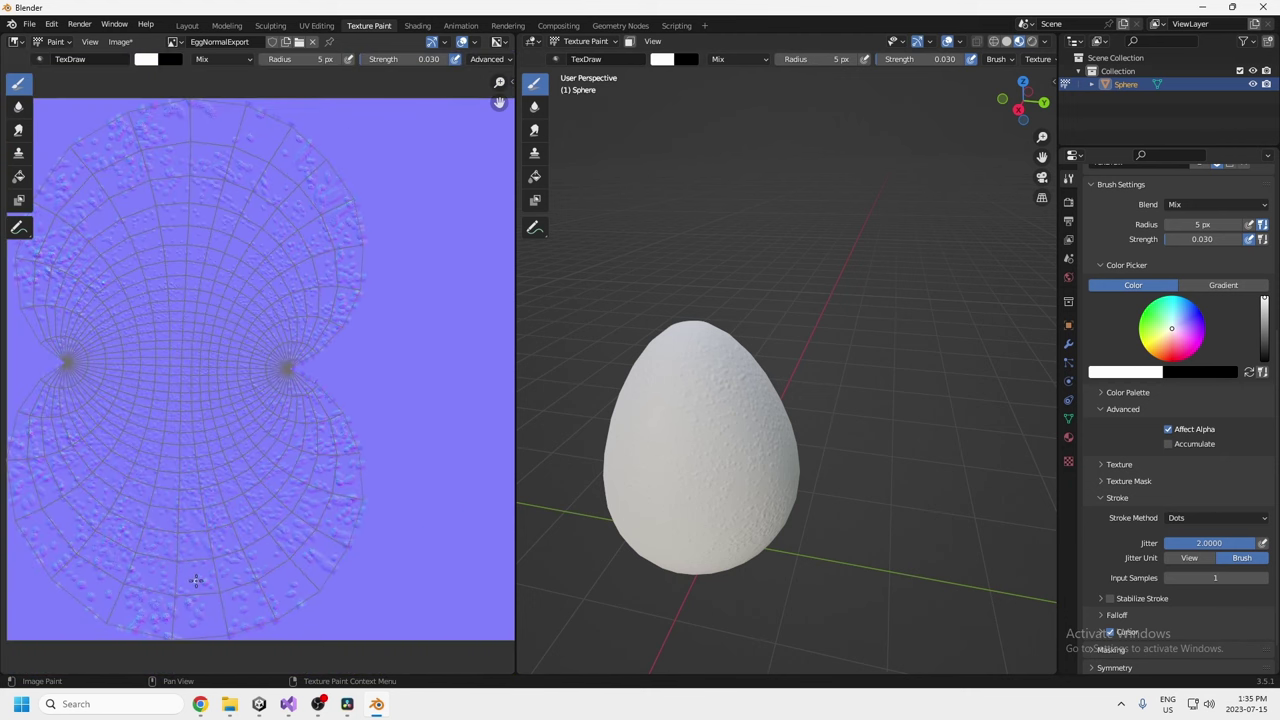
Save the baked image as EggNormalExport.png in the Downloads folder.
click(175, 42)
click(120, 41)
click(138, 162)
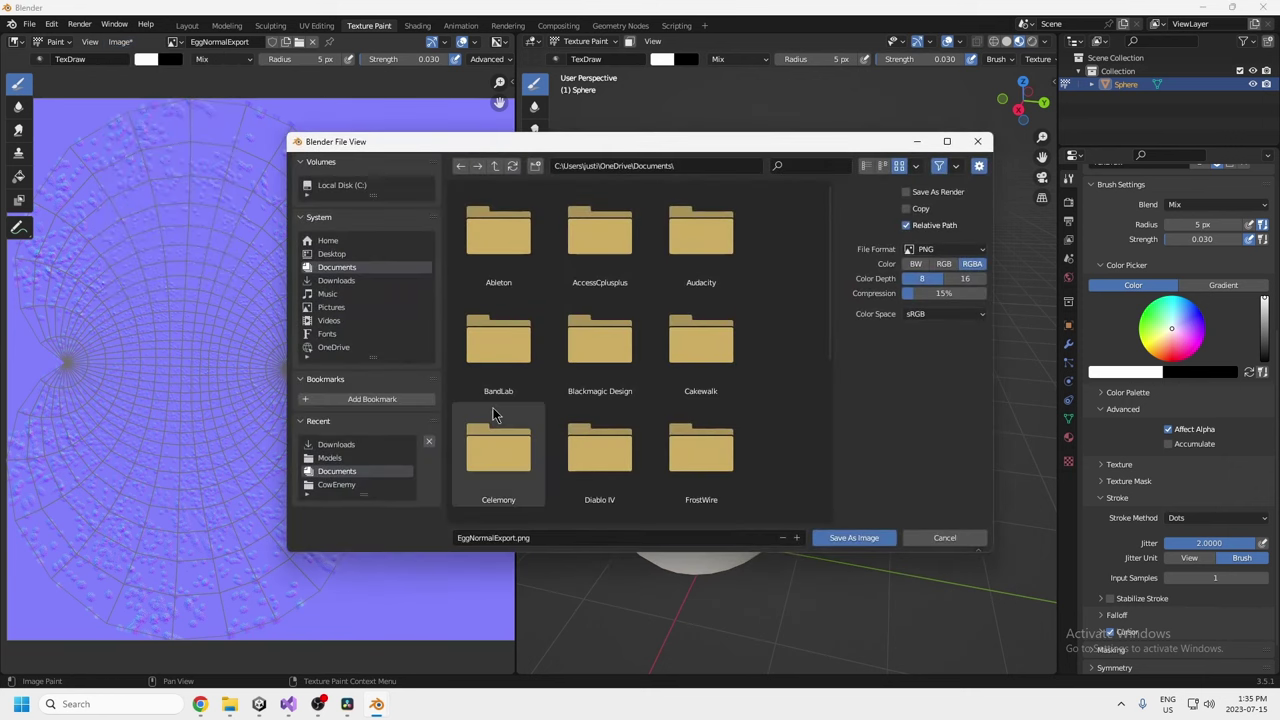
click(336, 281)
click(497, 537)
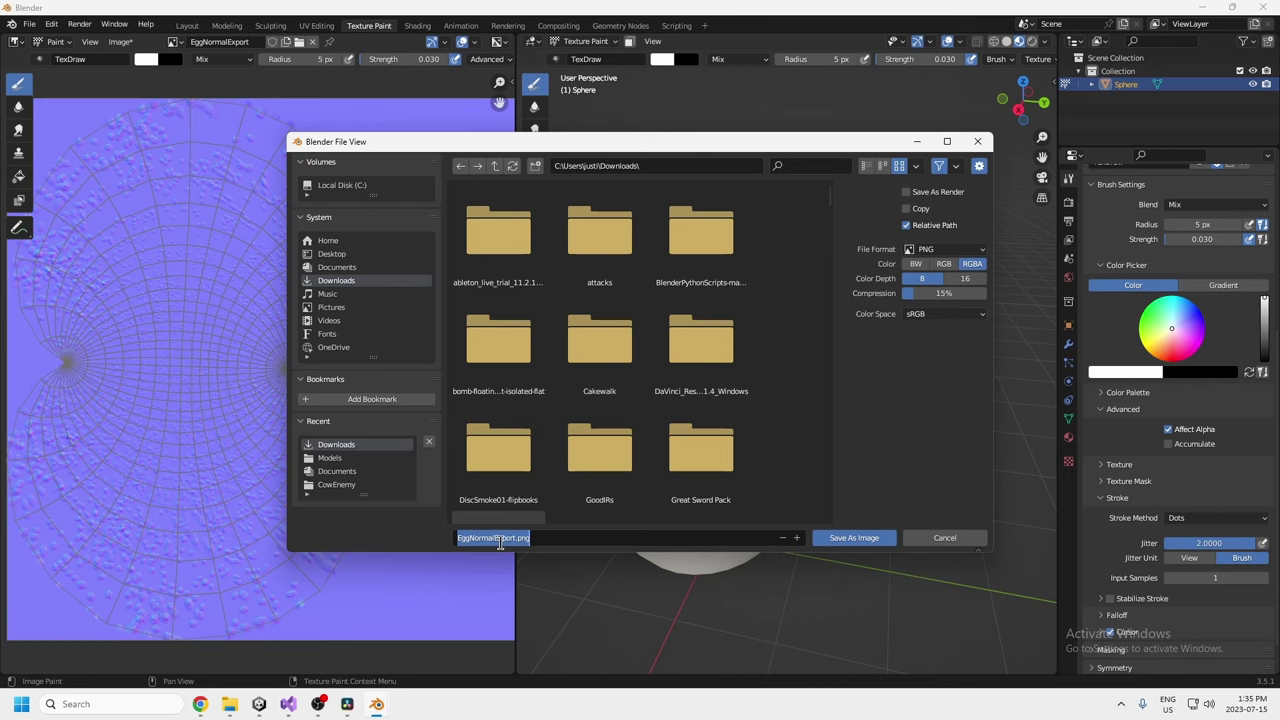
click(858, 538)
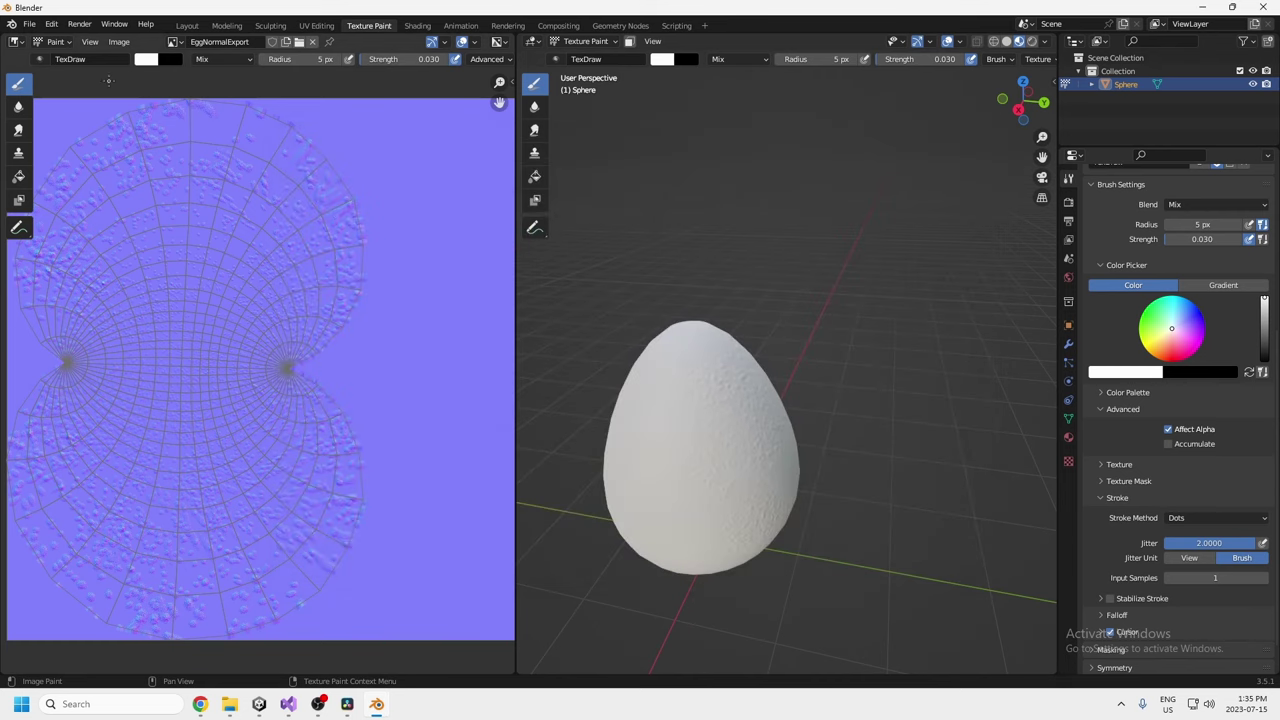
Start an FBX export of the egg from the Layout workspace, naming the file eggtutorial.fbx in the Downloads folder.
click(187, 25)
scroll(590, 329, down, 5)
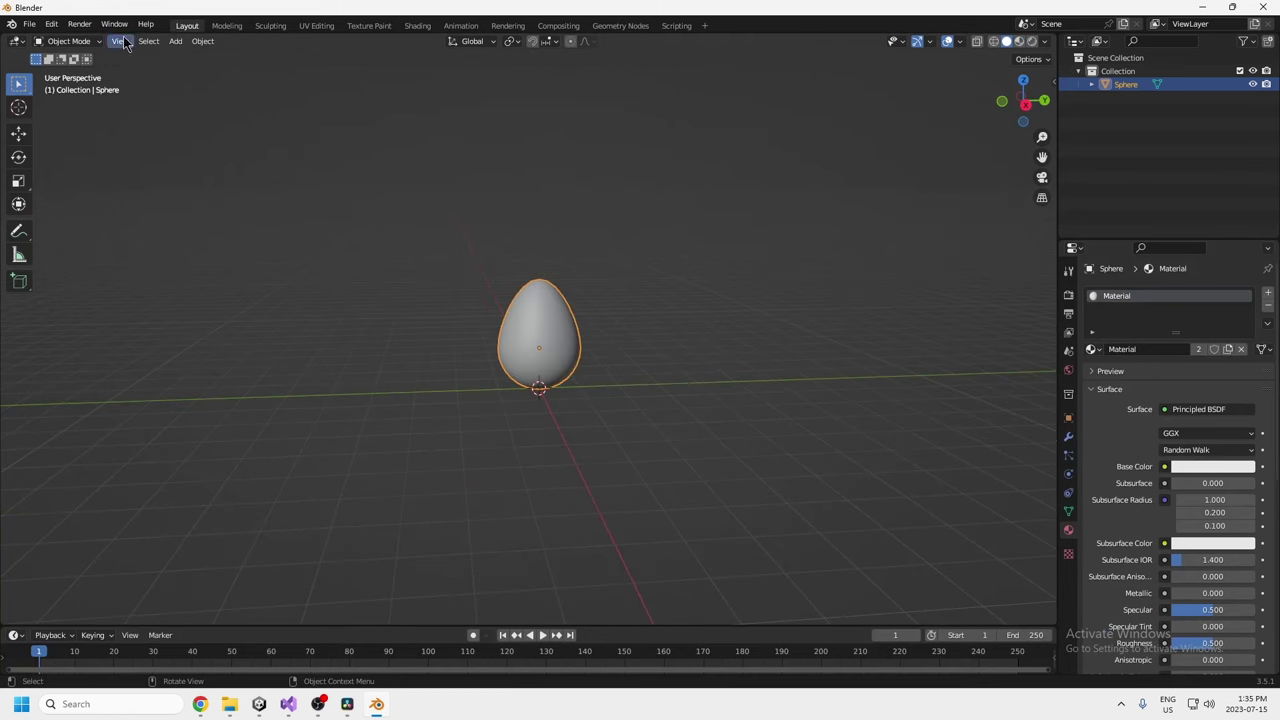
click(29, 24)
mouse_move(50, 217)
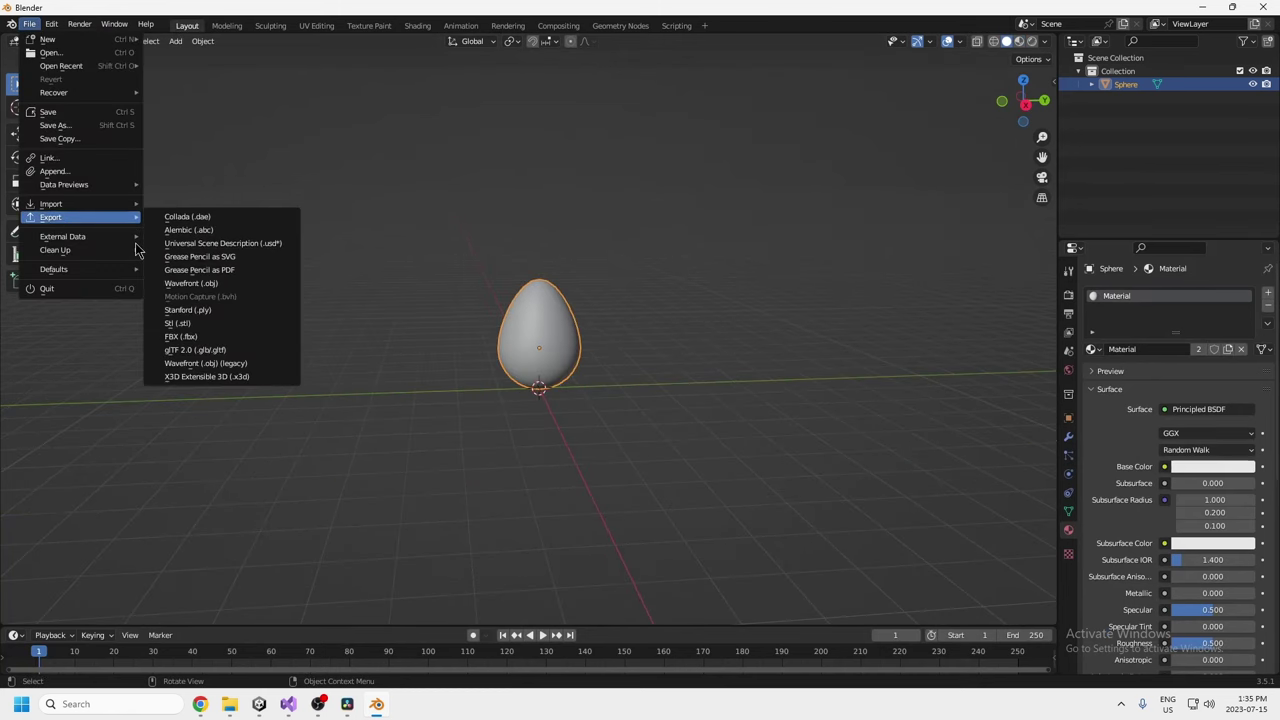
click(180, 336)
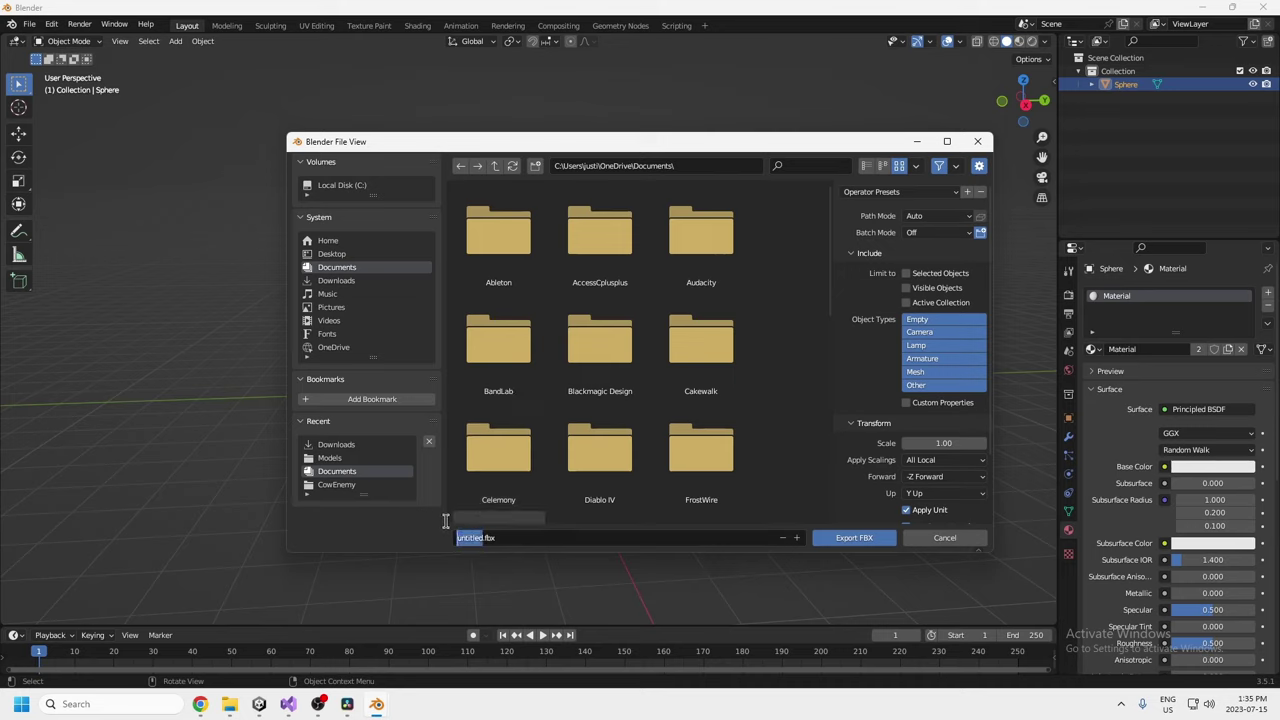
text(egg)
click(350, 444)
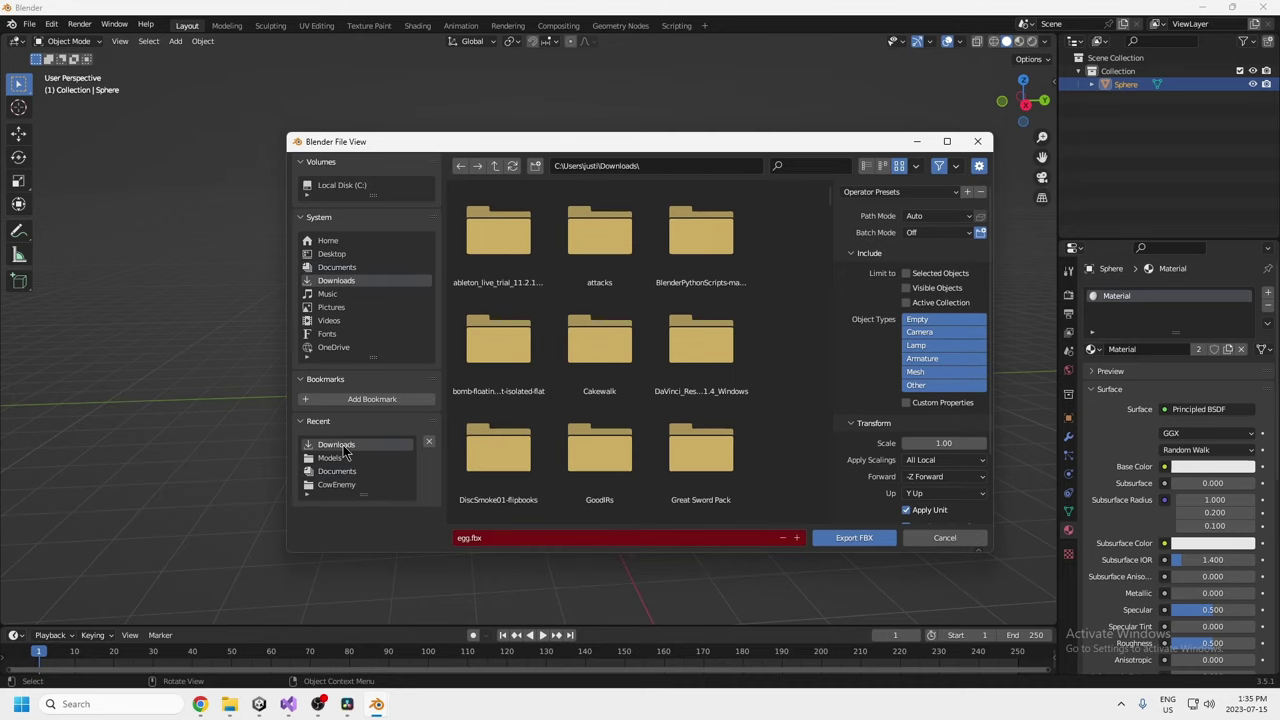
click(469, 538)
text(tutorial)
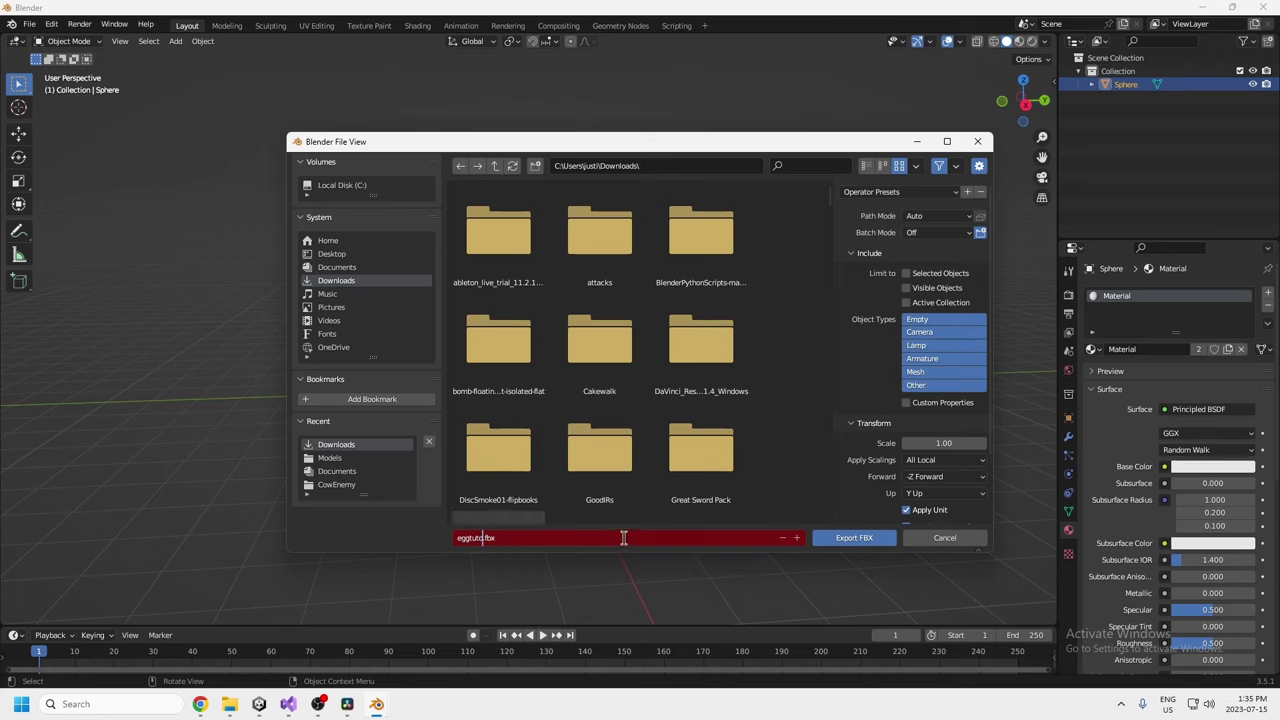
Set the FBX scaling to FBX Units Scale and the forward axis to Z Forward, and export the file.
click(952, 465)
click(952, 465)
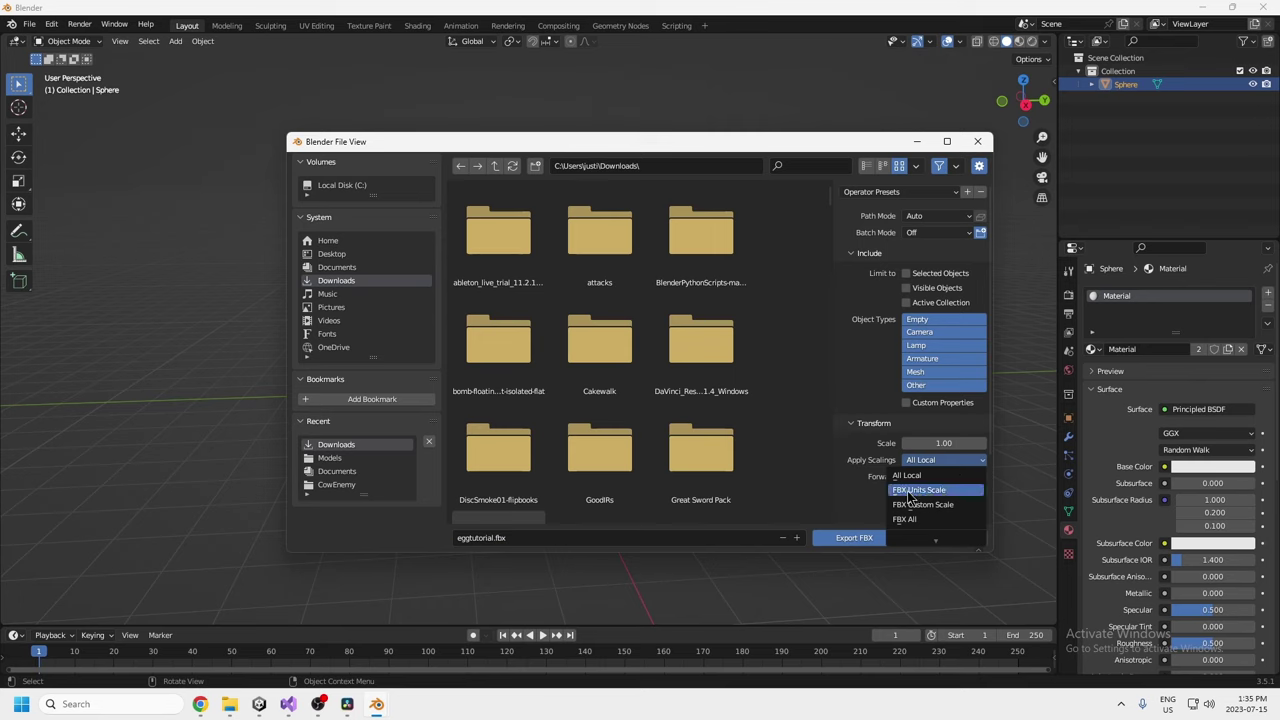
click(910, 492)
click(920, 477)
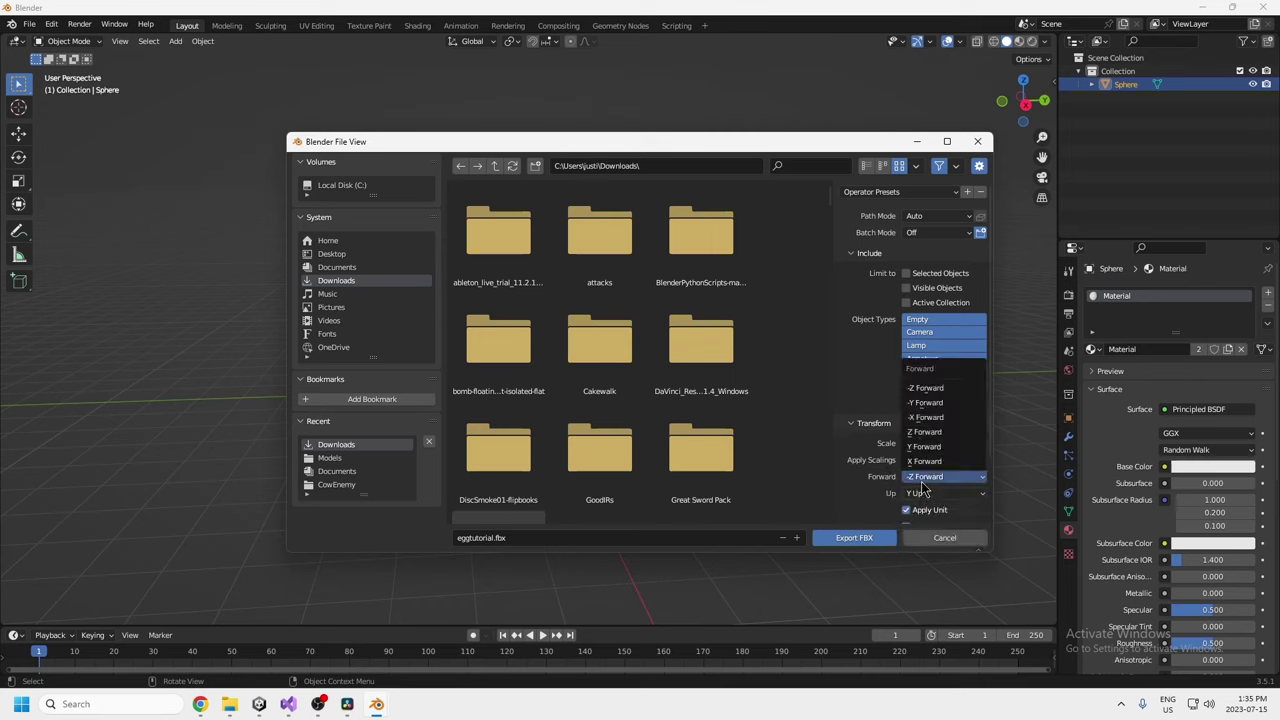
click(934, 431)
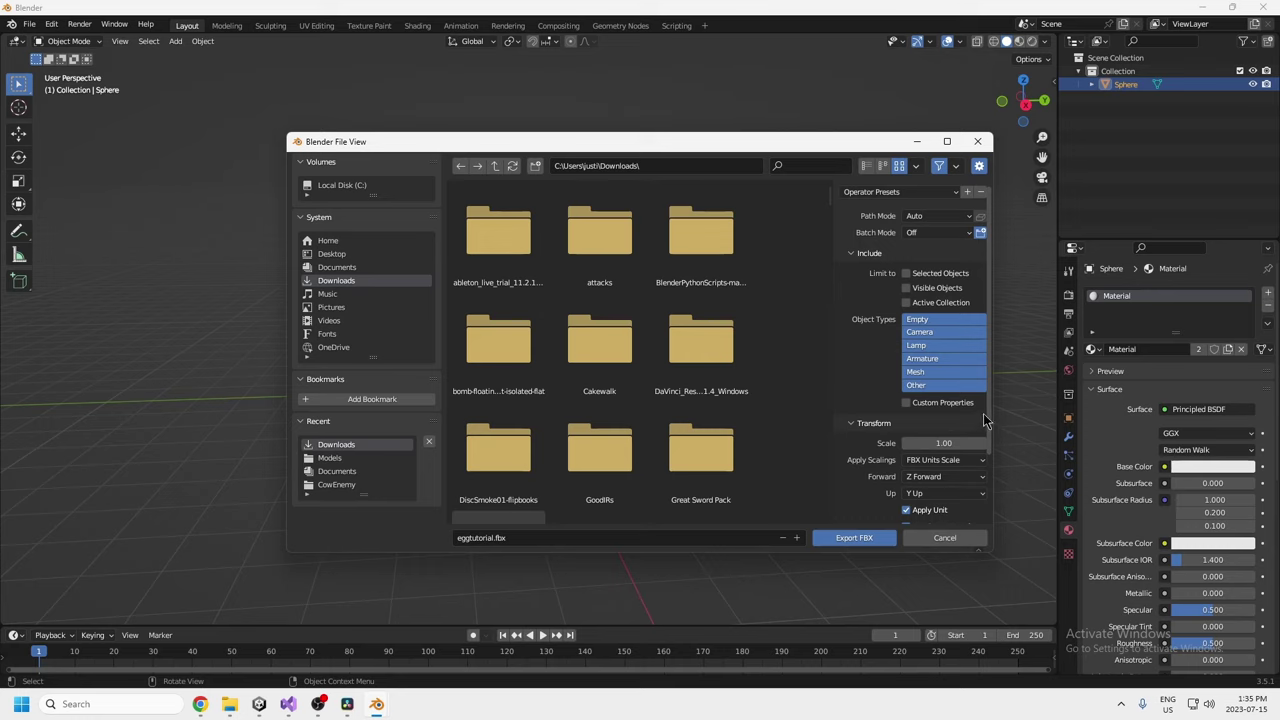
scroll(983, 413, down, 2)
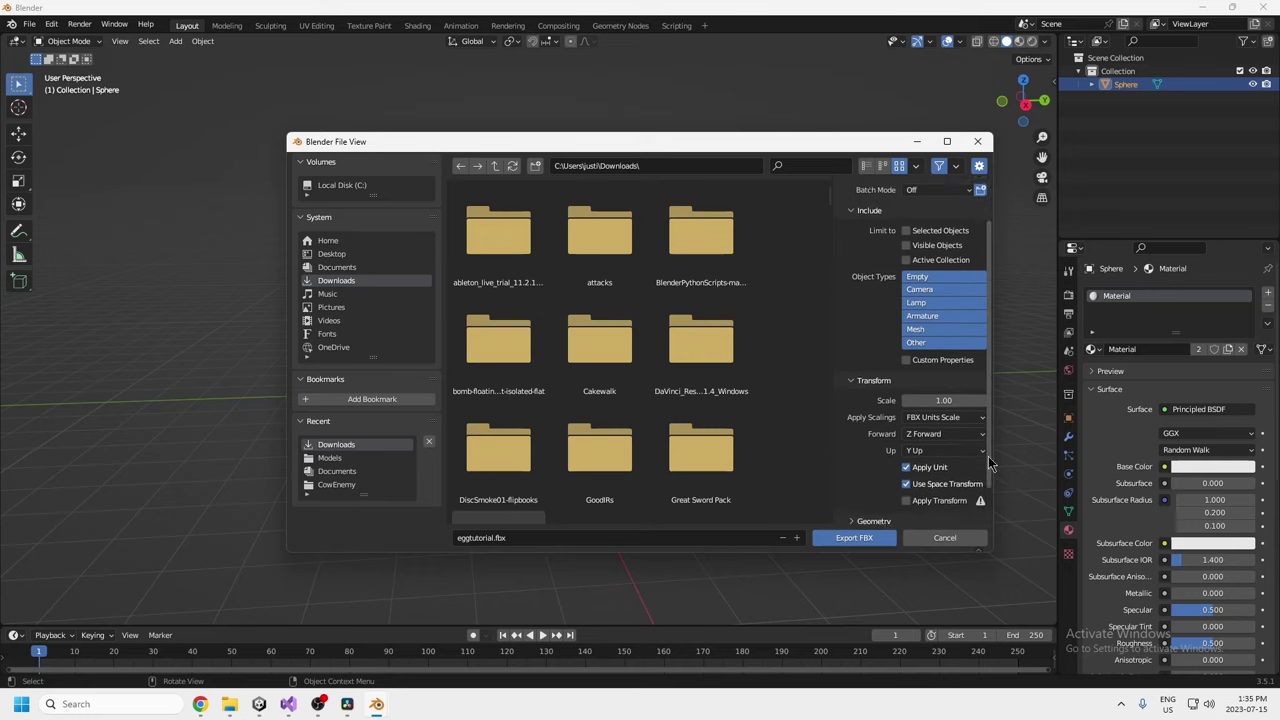
click(845, 541)
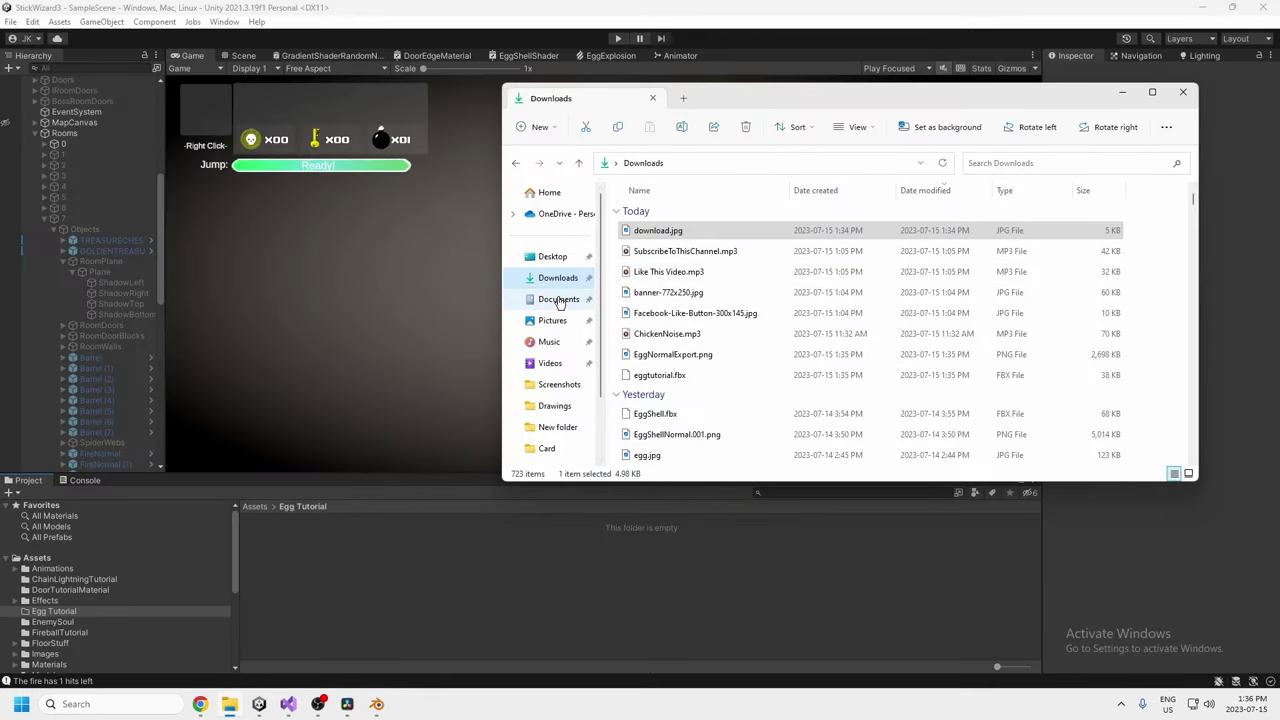
Switch to Unity and import eggtutorial.fbx and EggNormalExport.png from Downloads into the Egg Tutorial folder, checking their import settings.
drag(653, 233, 288, 572)
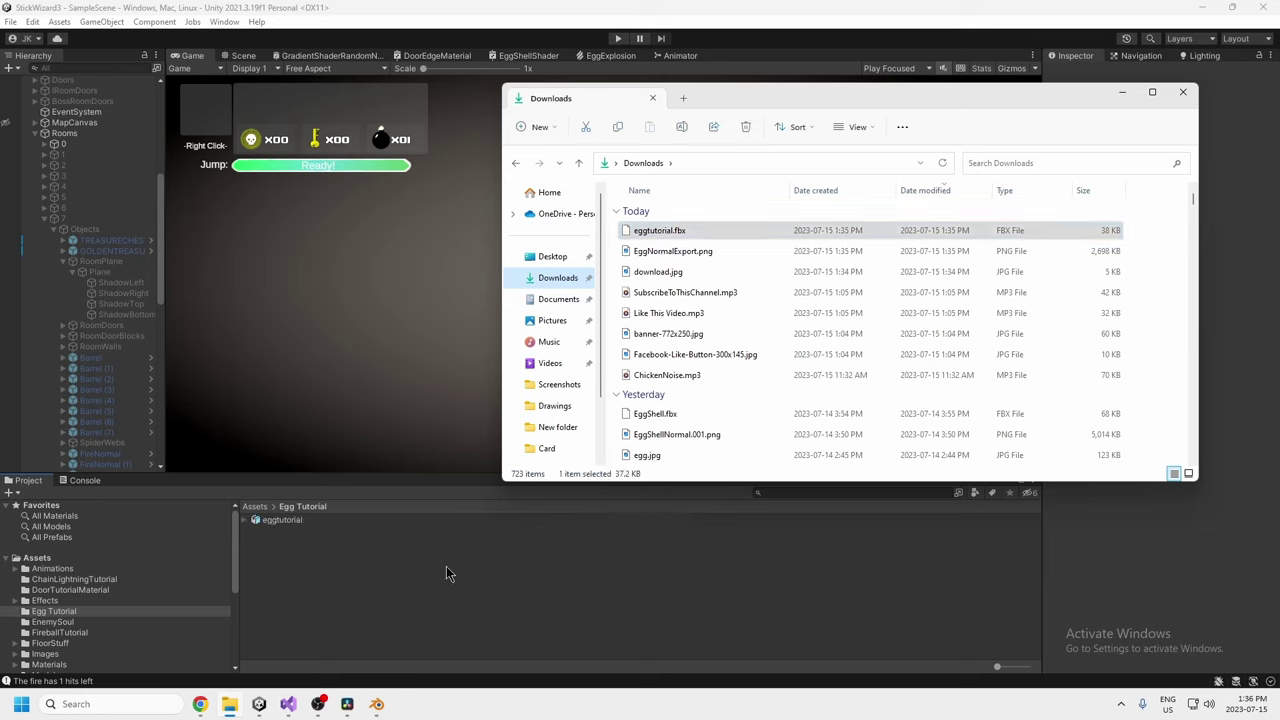
click(665, 256)
drag(665, 256, 289, 552)
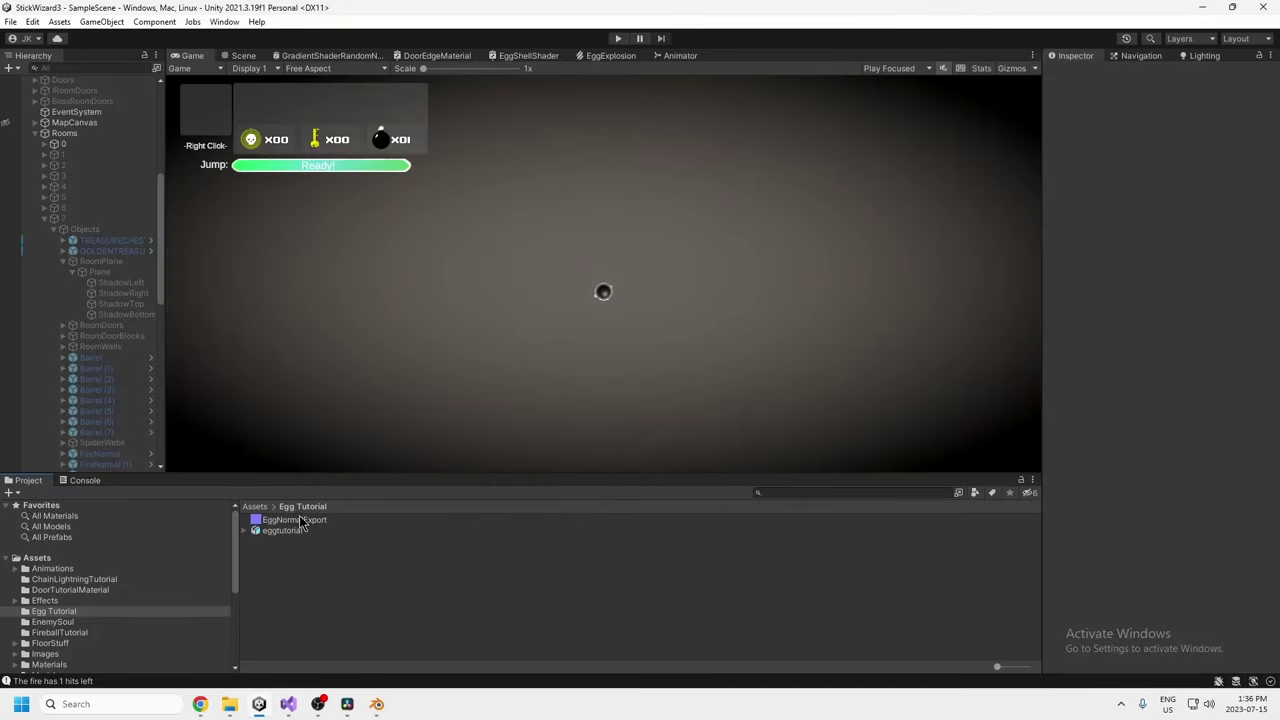
click(300, 521)
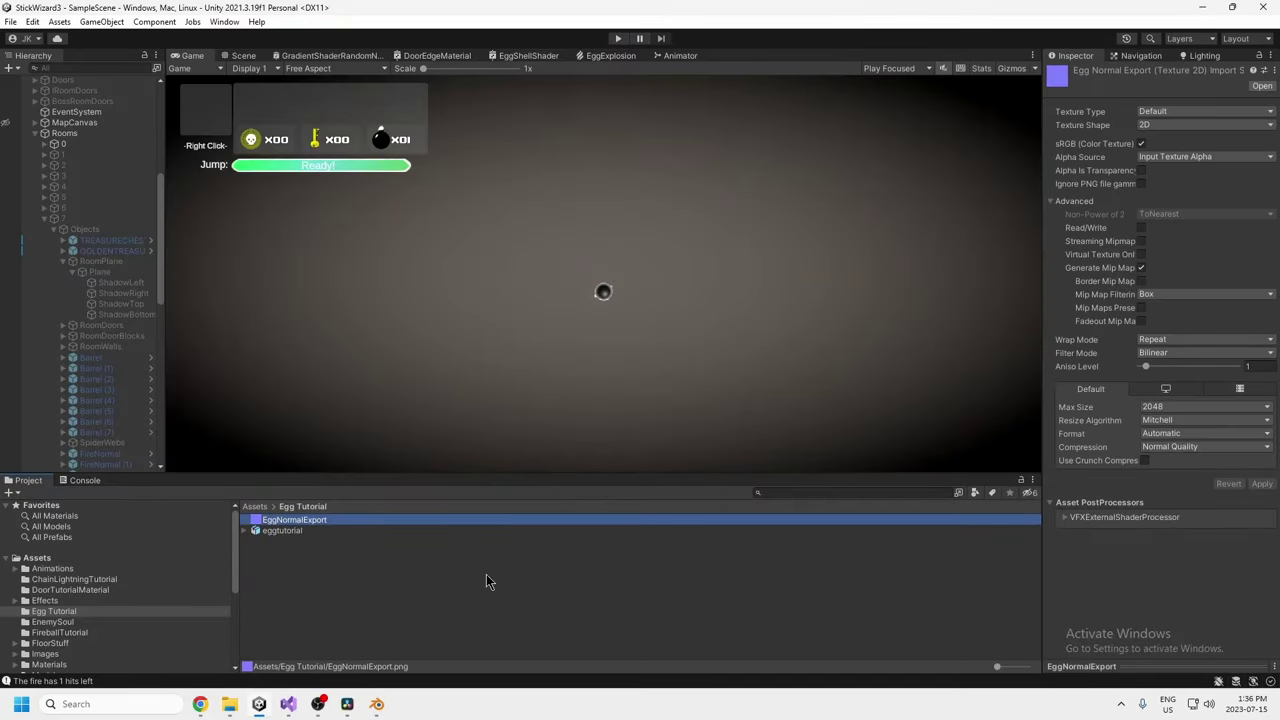
click(268, 532)
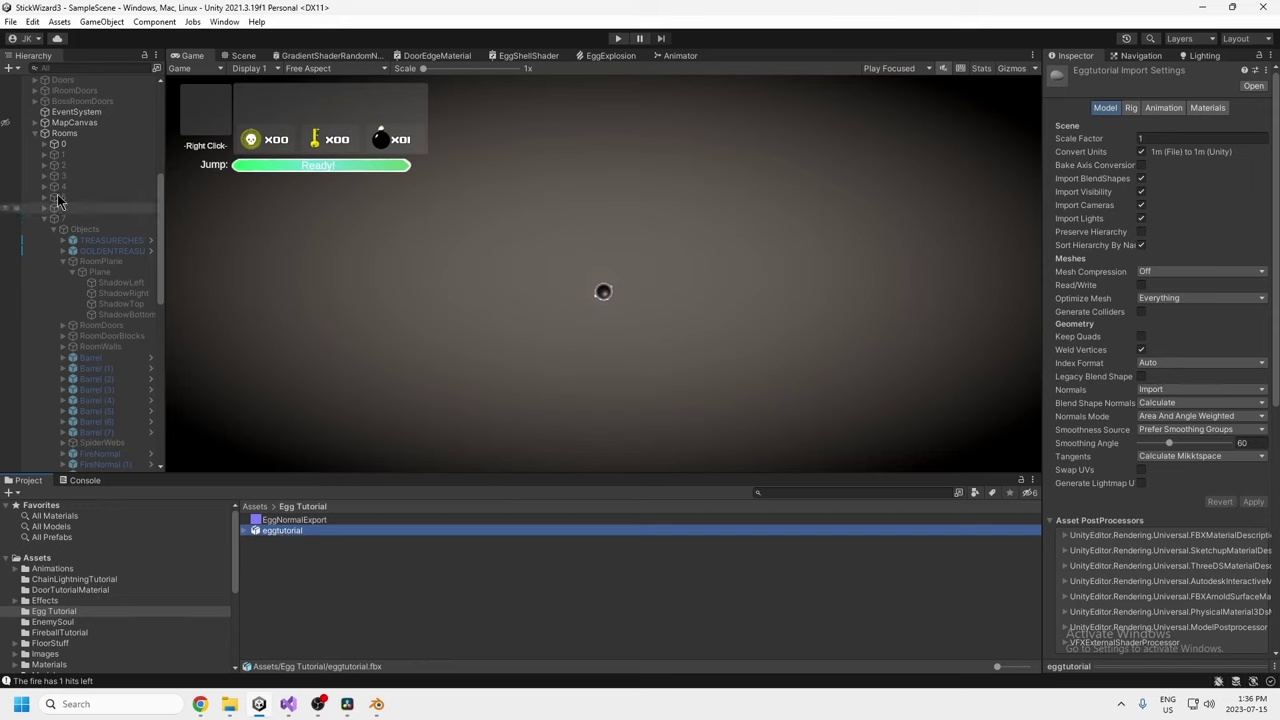
Collapse the expanded Rooms and StickManWizard branches of the scene hierarchy and add the eggtutorial model at the scene's root.
drag(309, 539, 608, 327)
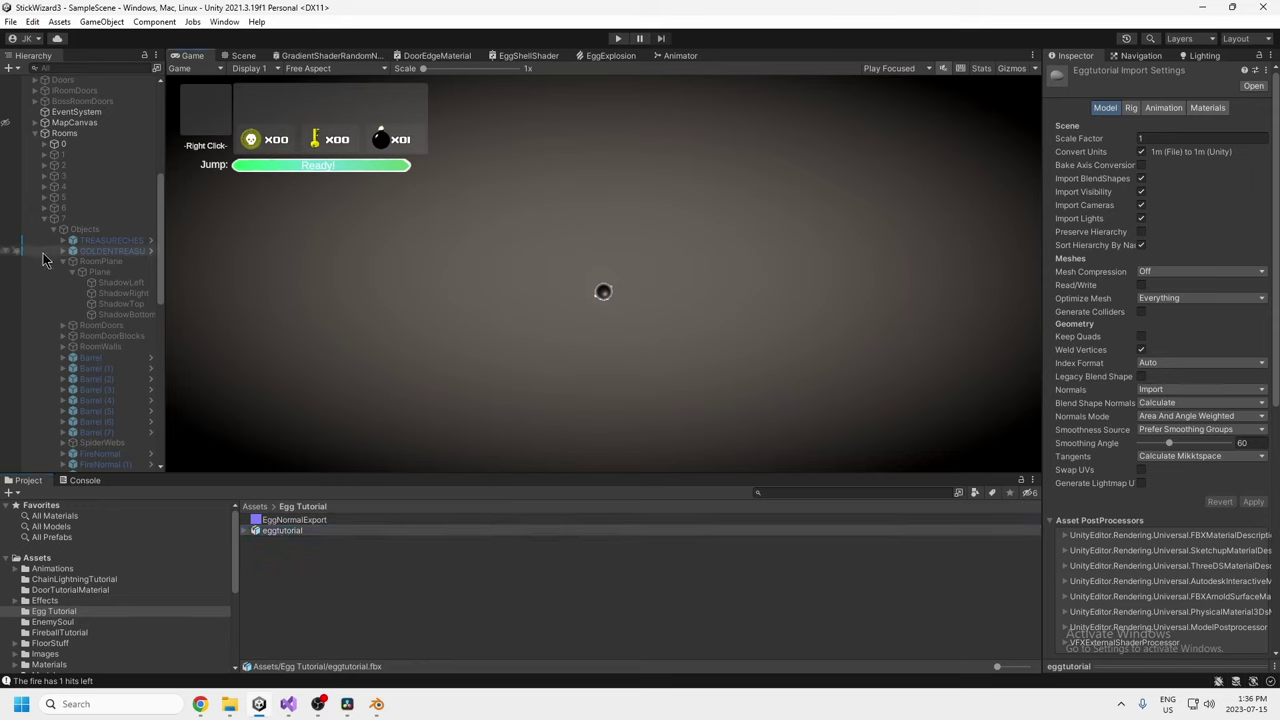
click(44, 218)
click(36, 134)
scroll(37, 136, up, 3)
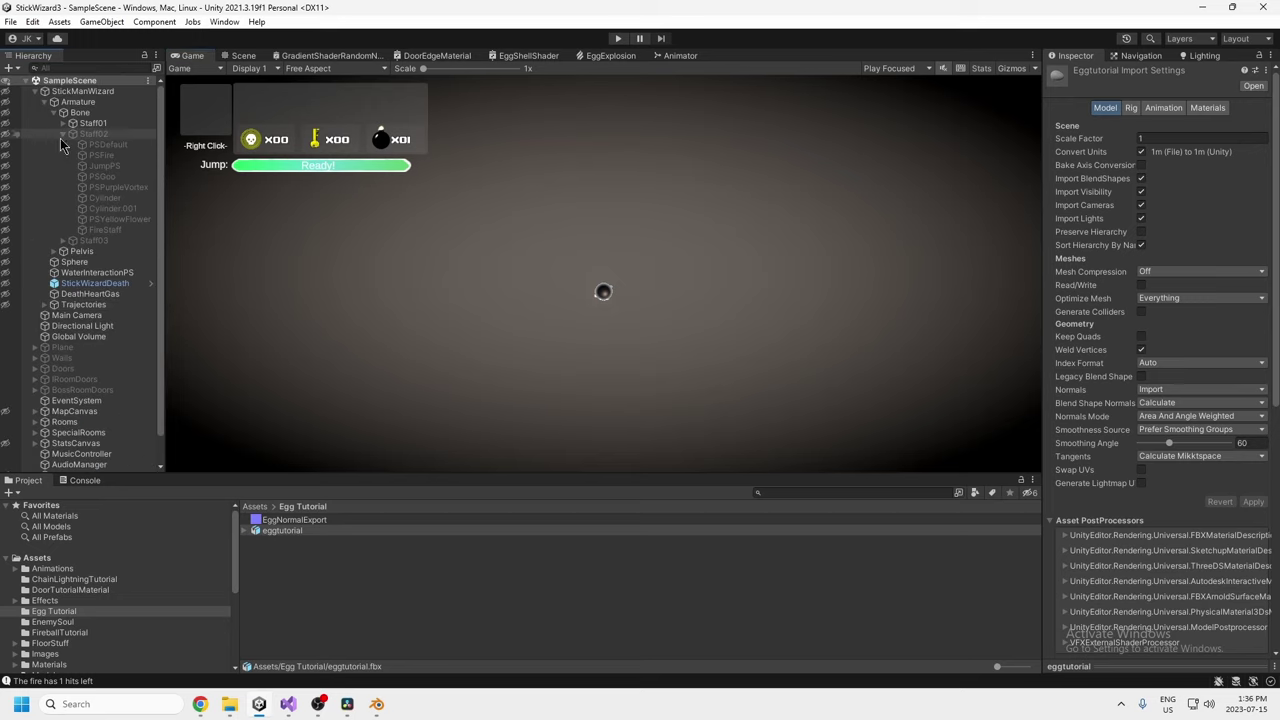
click(35, 91)
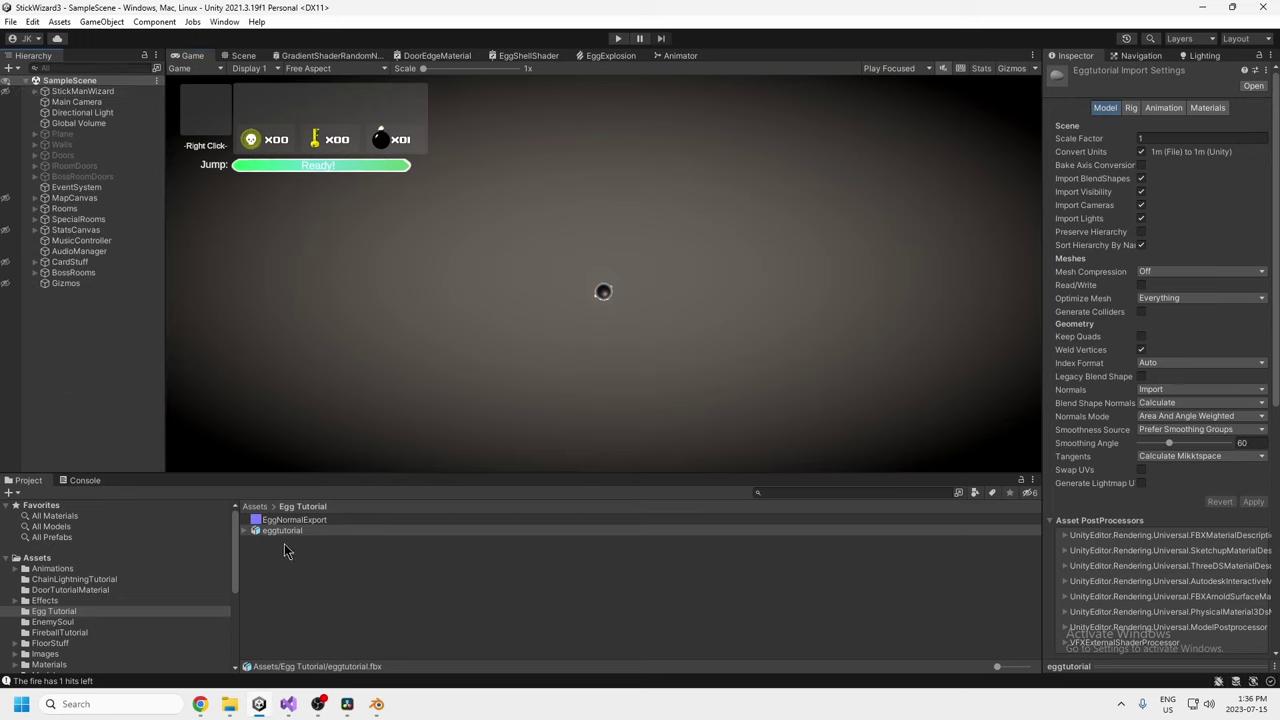
drag(282, 530, 87, 336)
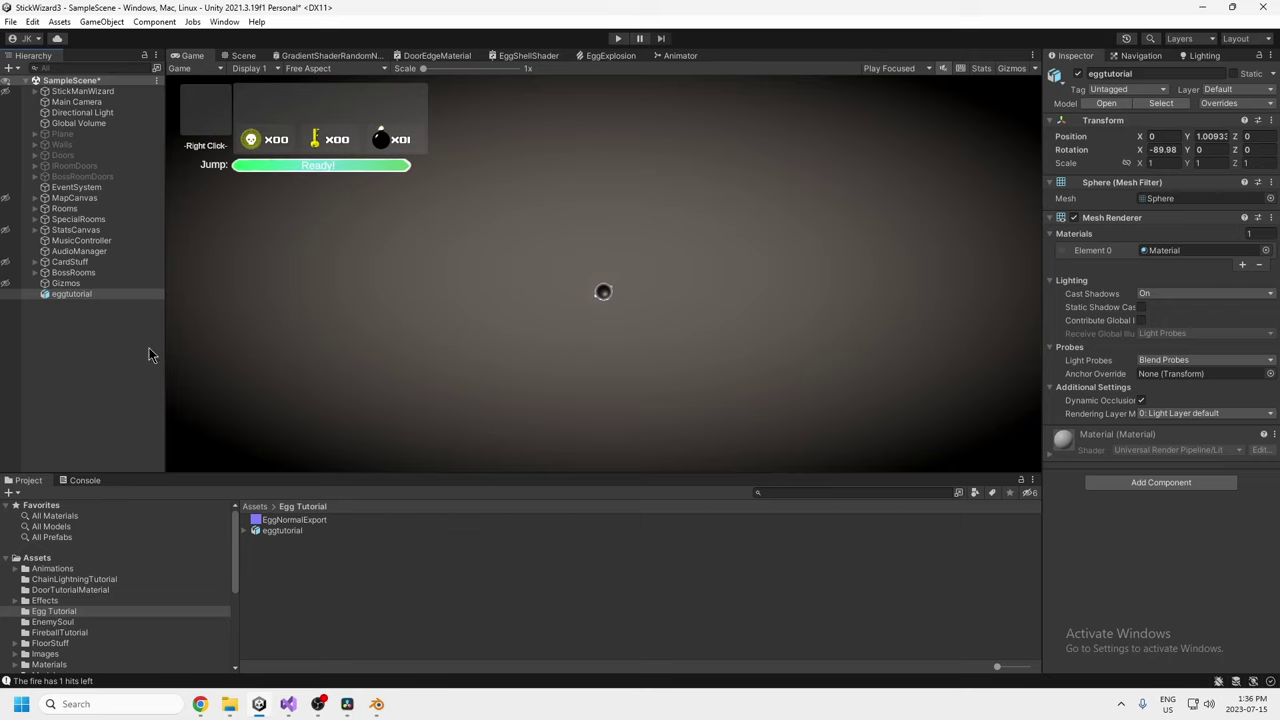
Set the eggtutorial object's scale to 9 on the X, Y and Z axes.
click(82, 295)
click(1158, 163)
text(9)
click(1205, 163)
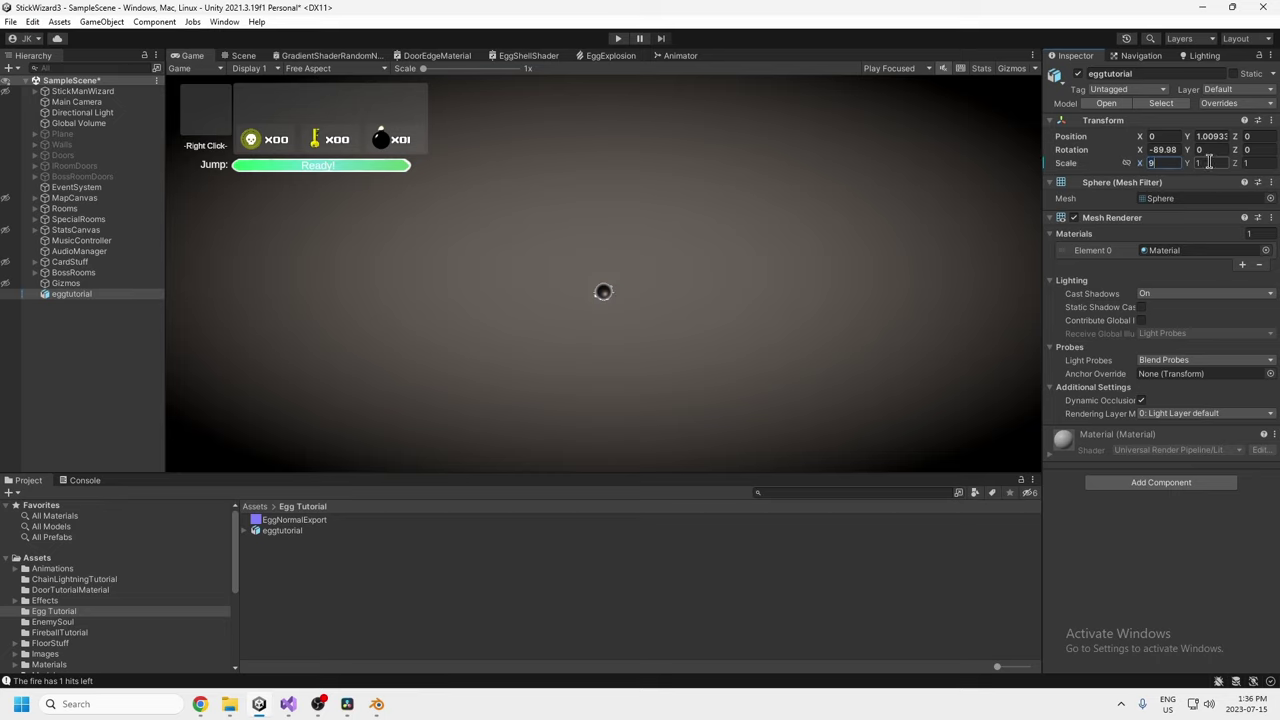
text(9)
click(1259, 163)
text(9)
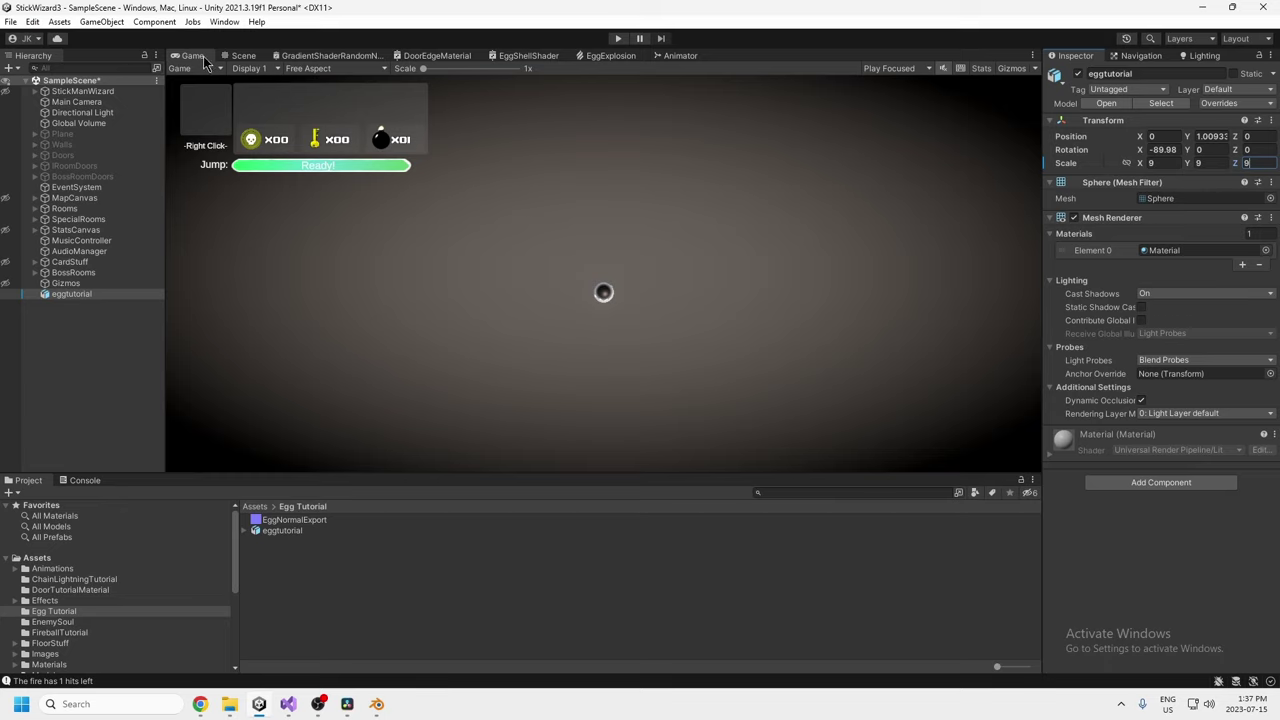
Move the egg along the X axis to about 112.6 in the Scene view and focus the view on it.
click(240, 56)
drag(546, 298, 455, 296)
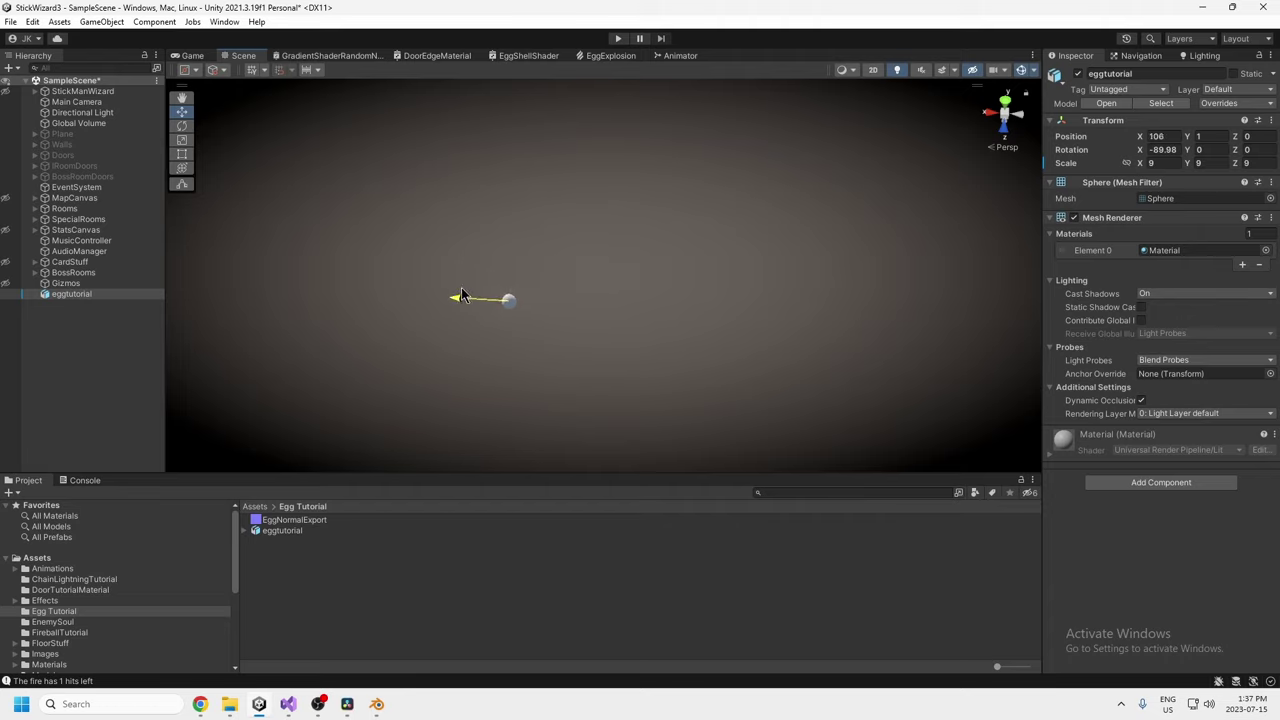
double_click(78, 294)
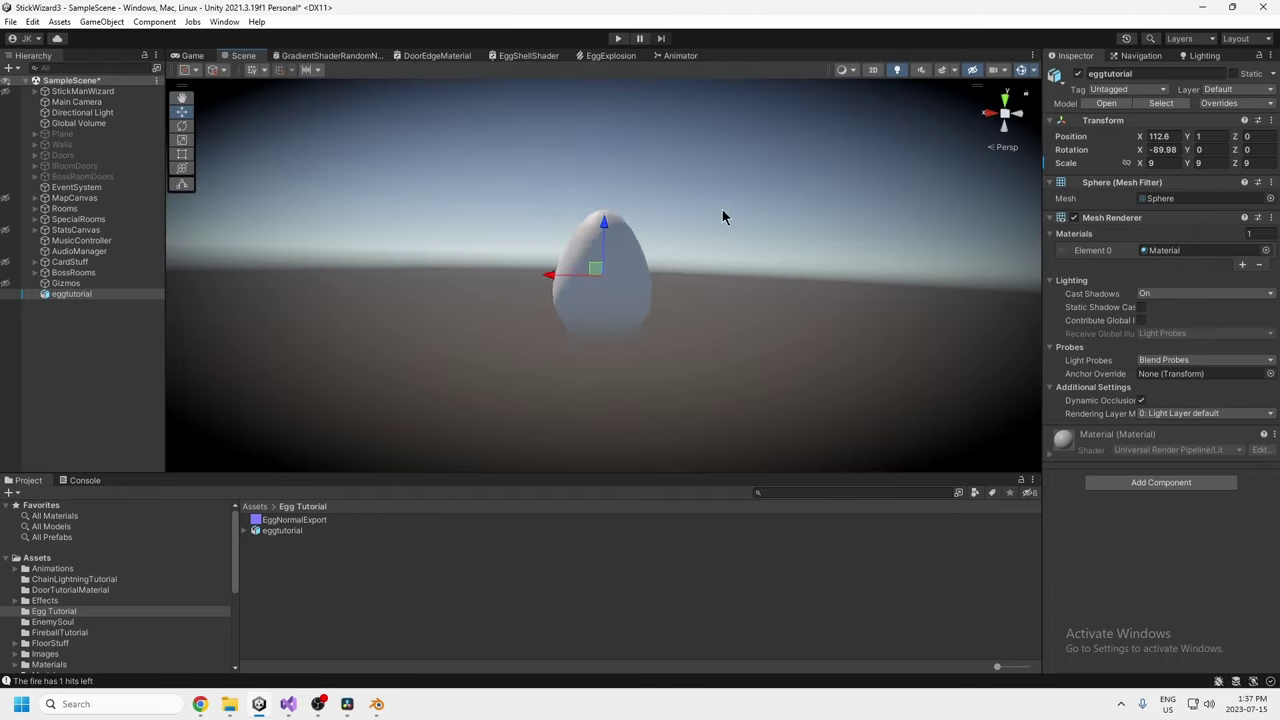
middle_drag(631, 400, 549, 463)
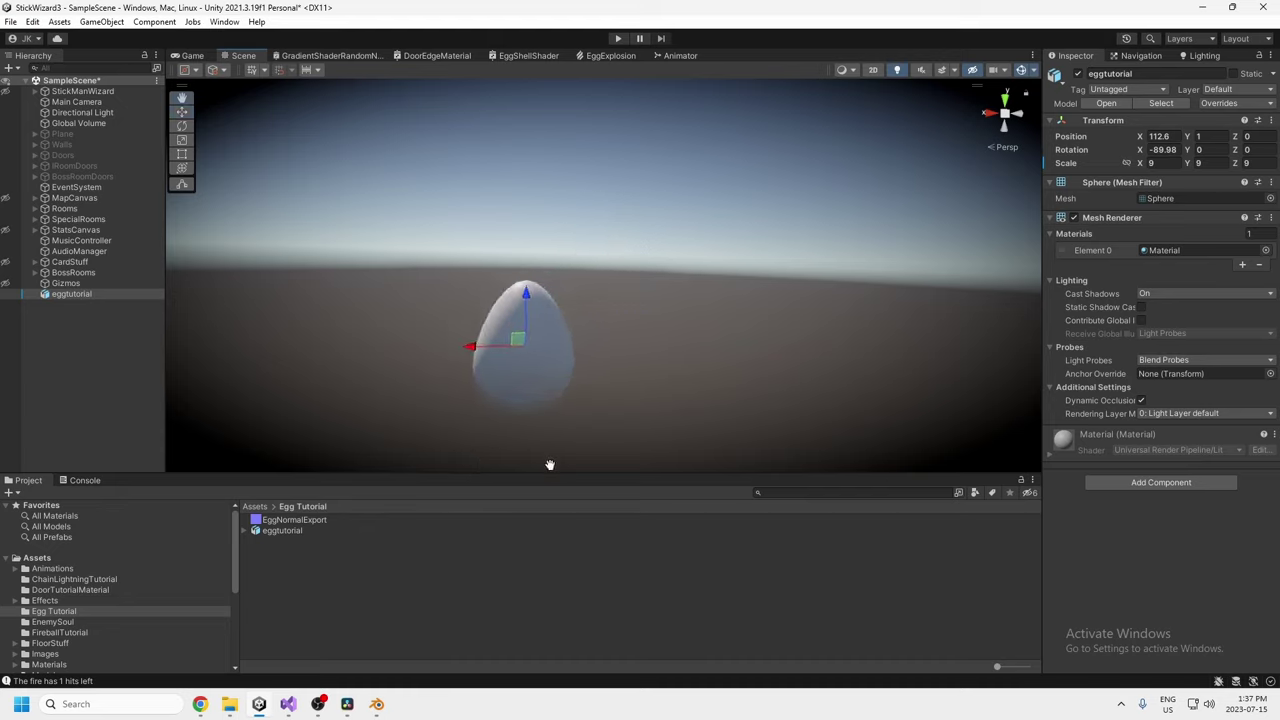
Create a new material named EggMaterialTutorial in the Egg Tutorial folder.
right_click(289, 562)
mouse_move(360, 214)
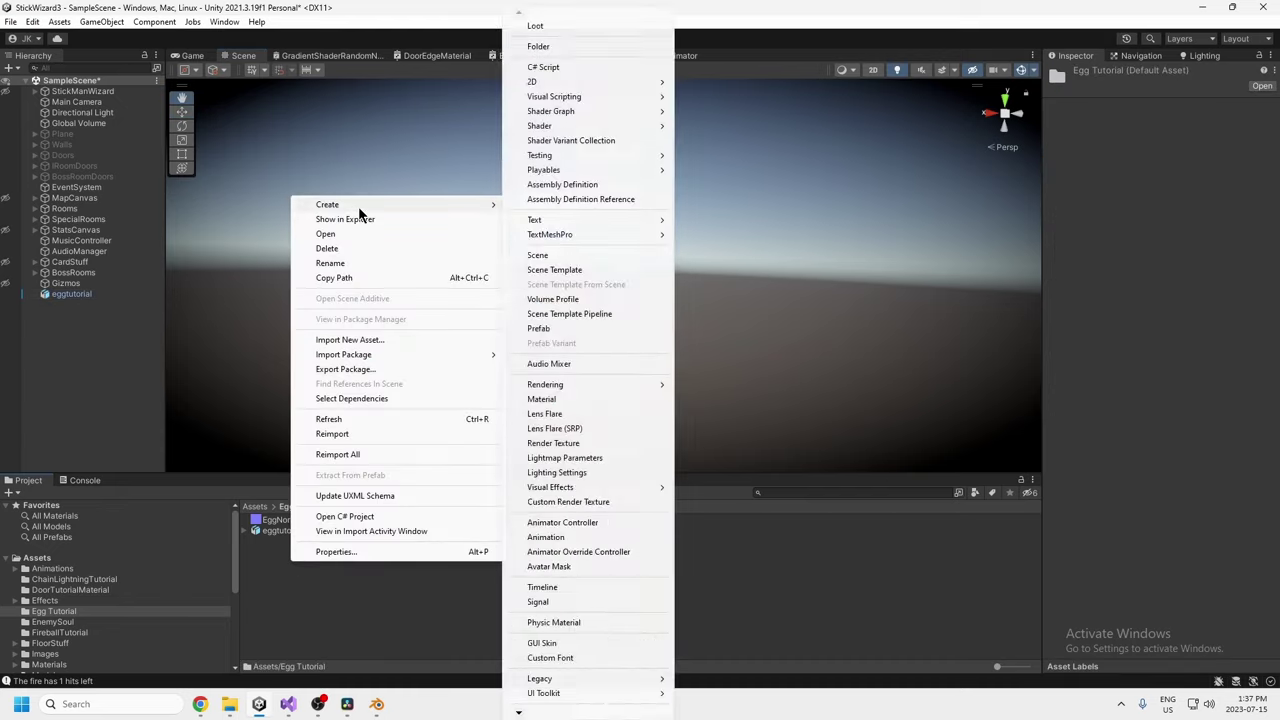
click(568, 401)
text(Egg)
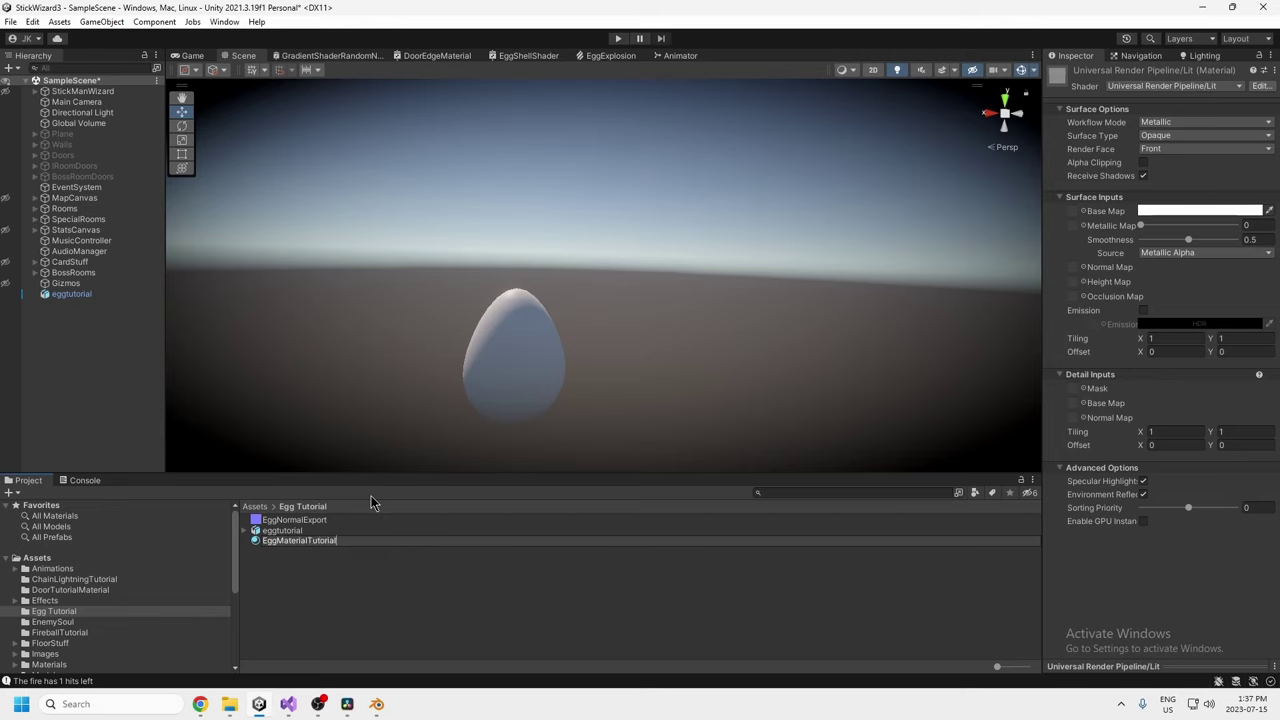
text(MaterialTutorial)
key(Return)
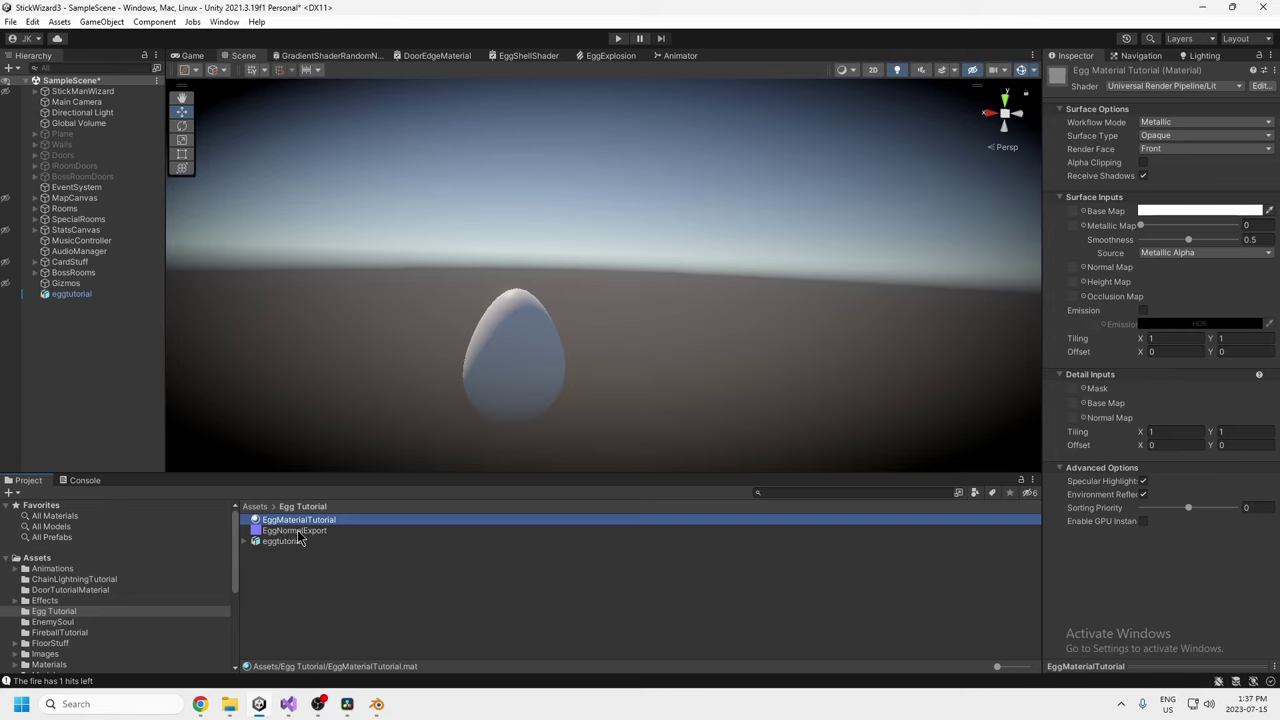
Assign the EggNormalExport texture as EggMaterialTutorial's normal map and apply the material to the egg in the scene.
drag(296, 533, 1076, 272)
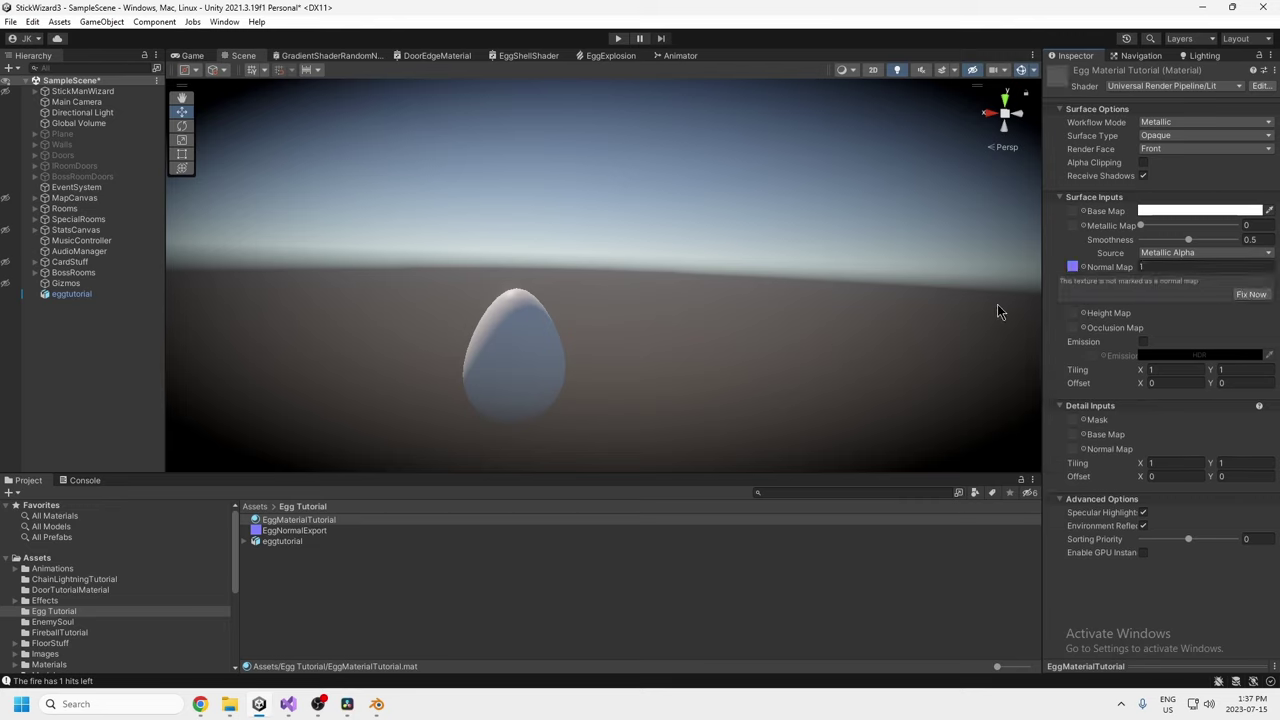
drag(300, 521, 560, 428)
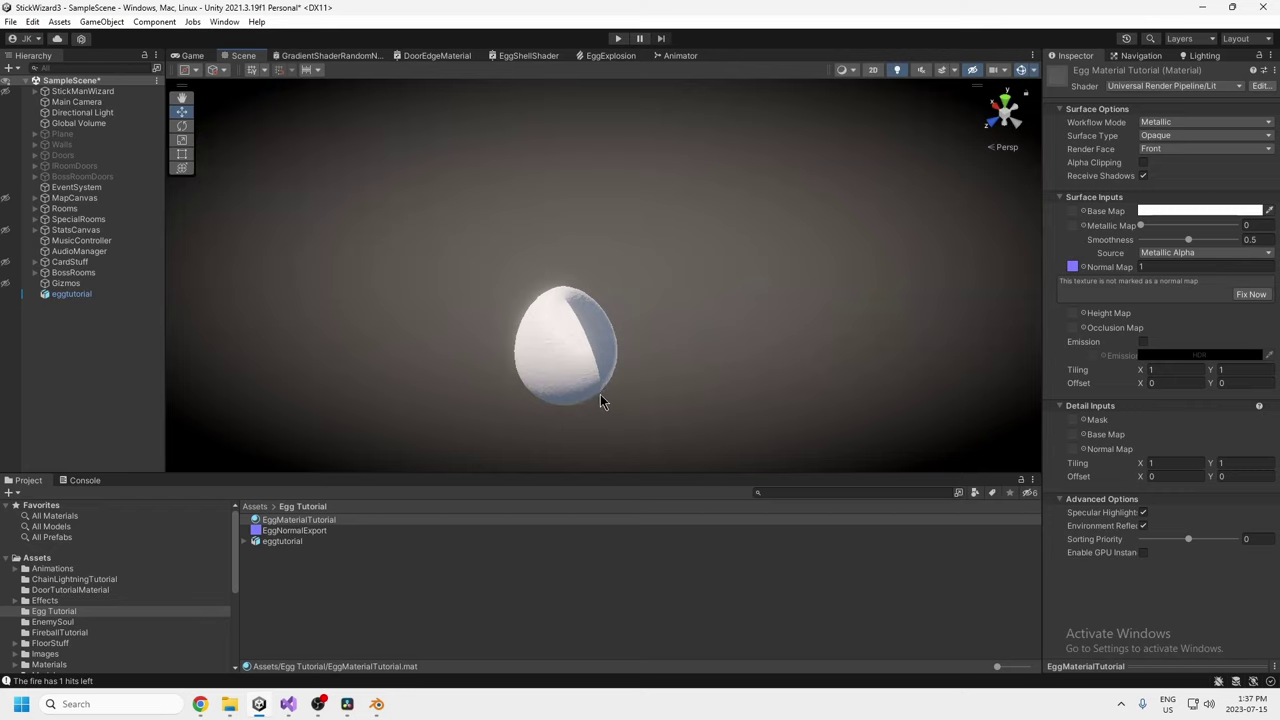
mouse_move(651, 385)
middle_down()
mouse_move(543, 371)
mouse_move(663, 406)
middle_up()
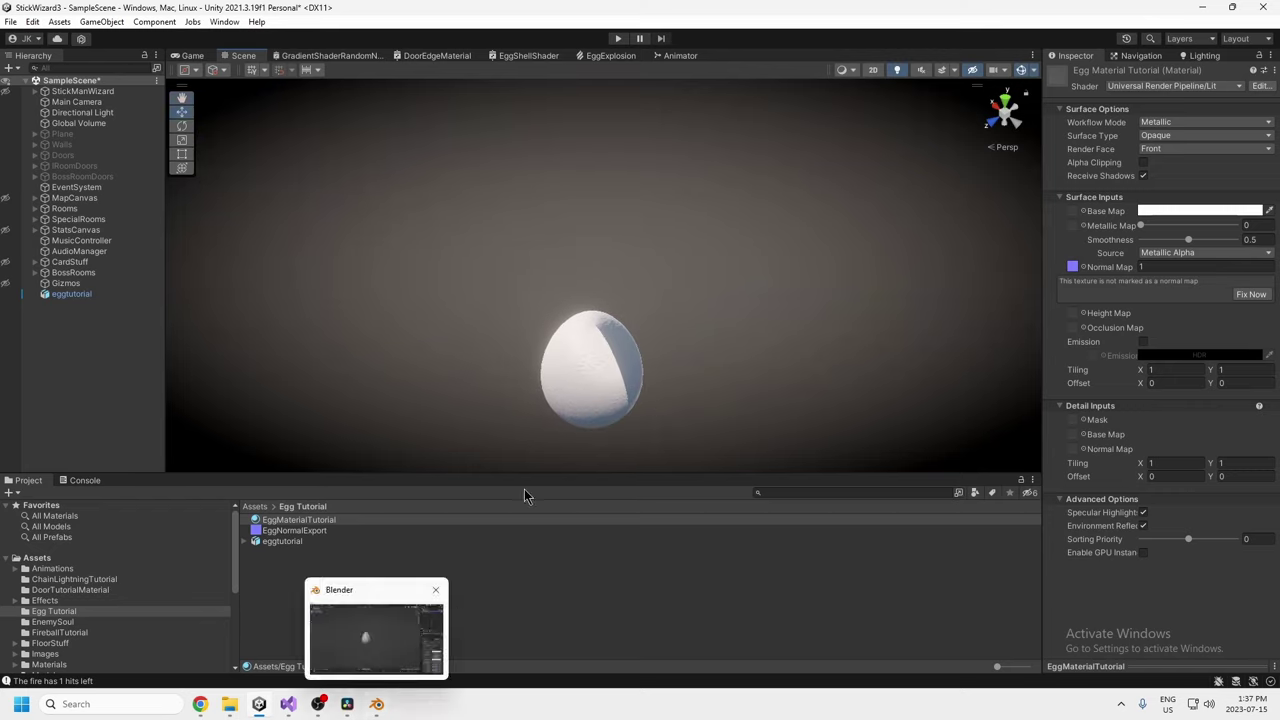
alt+drag(680, 352, 666, 283)
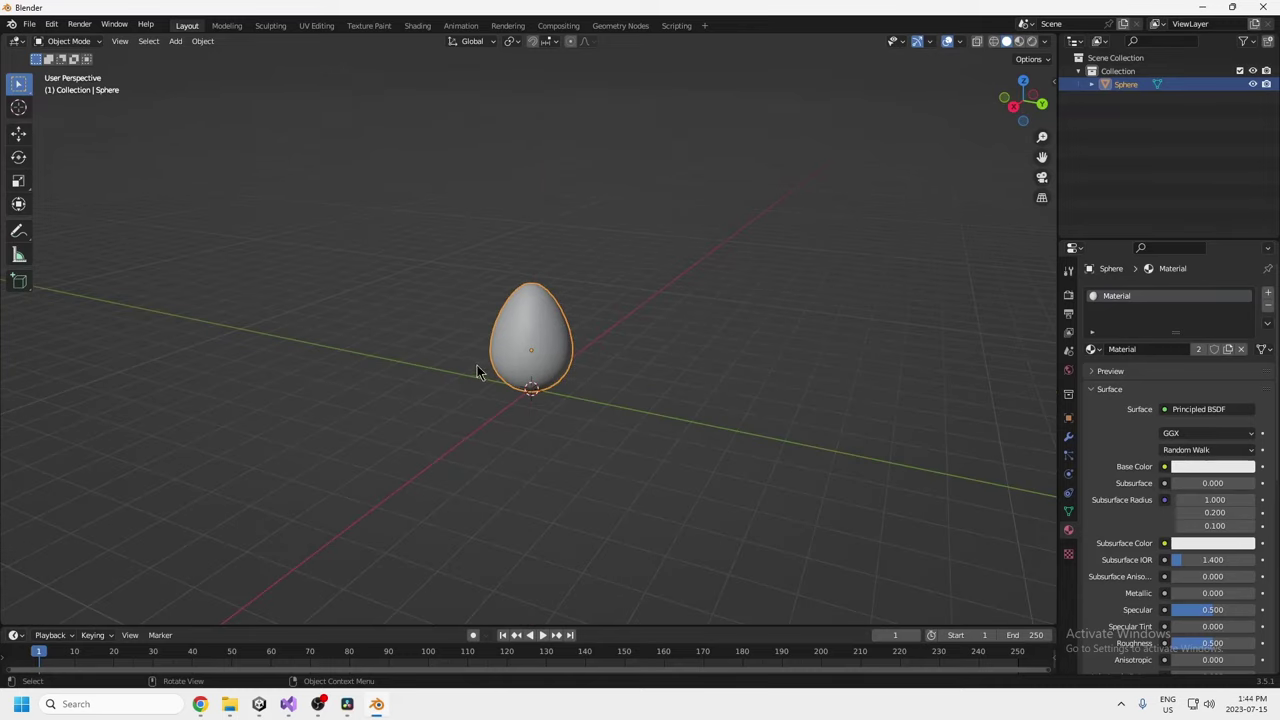
Switch to Blender and unwrap the whole egg mesh with Smart UV Project.
click(316, 25)
key(u)
click(774, 284)
click(774, 284)
scroll(380, 371, down, 12)
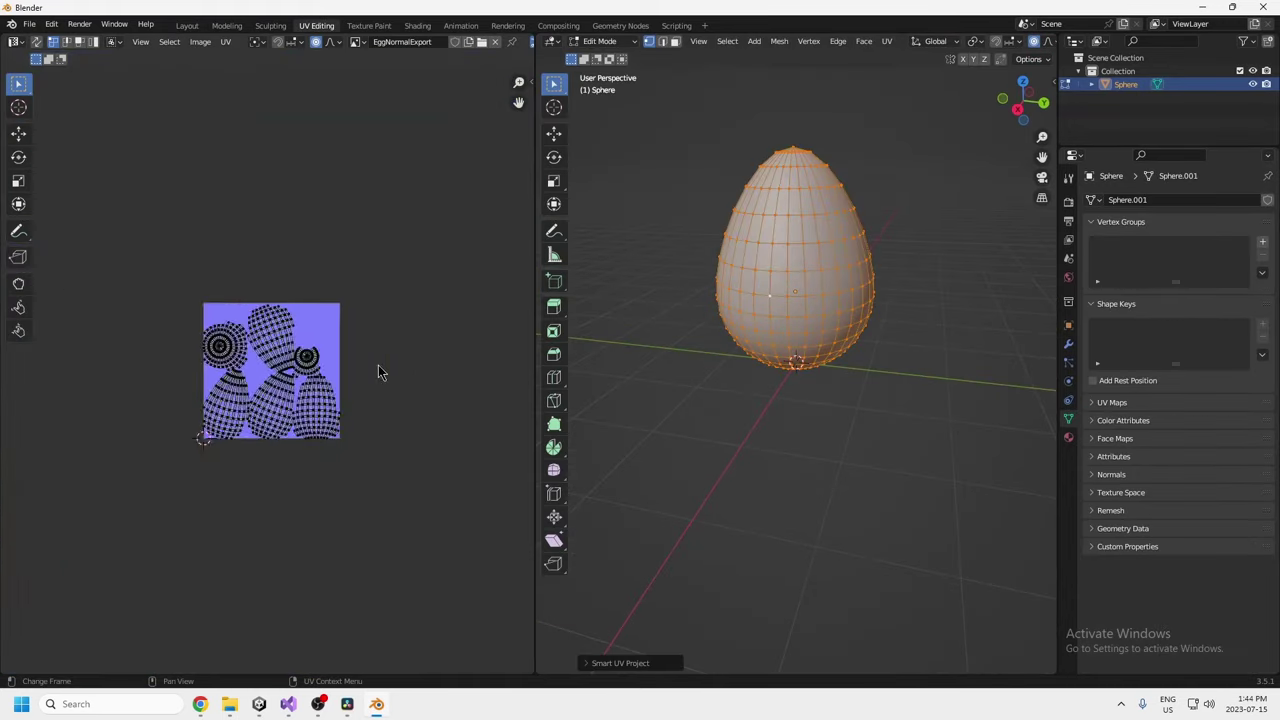
scroll(325, 312, up, 5)
Create a new 2048 px image named NewEggNormal(dumbass) in the EggNormal texture node that feeds the Bump node.
click(370, 26)
click(417, 26)
scroll(657, 602, down, 3)
scroll(657, 602, up, 3)
middle_drag(657, 602, 739, 665)
click(537, 531)
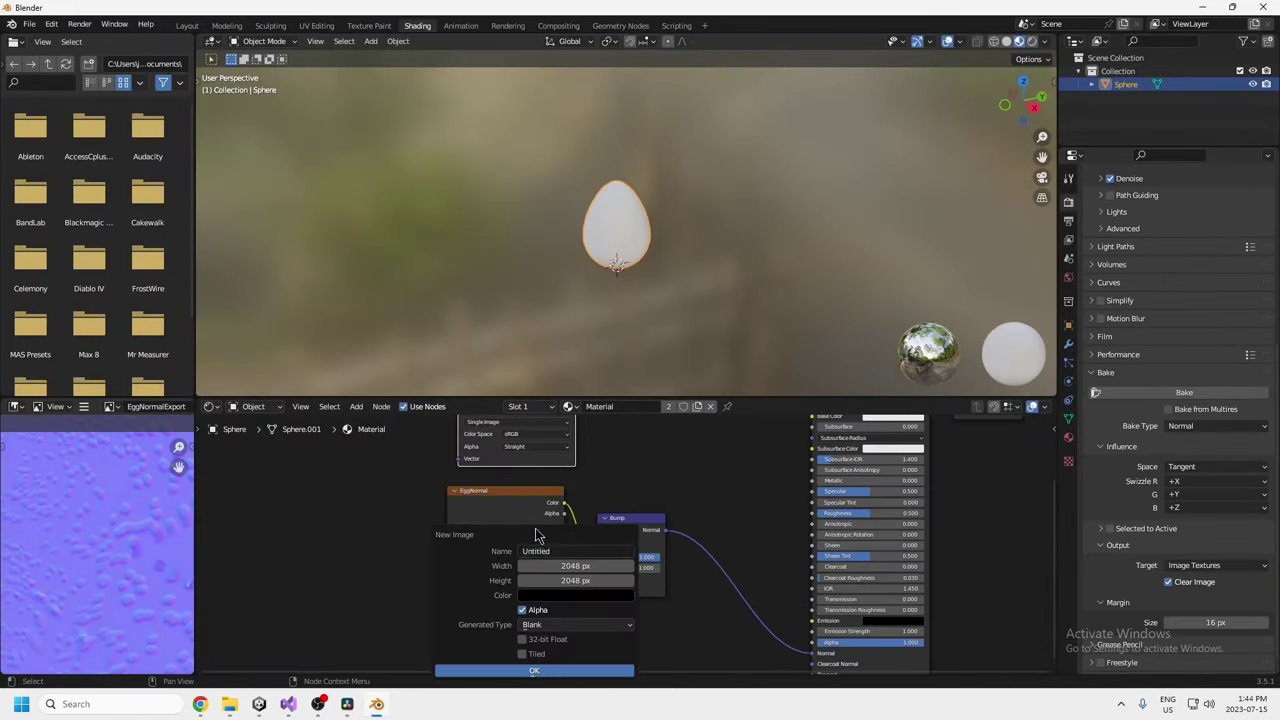
click(562, 551)
text(NewEggNormal(dumbass))
key(Return)
click(585, 671)
middle_drag(641, 628, 574, 641)
Display the NewEggNormal(dumbass) image for texture painting and return the egg to Texture Paint mode after a switch to Edit Mode.
click(368, 25)
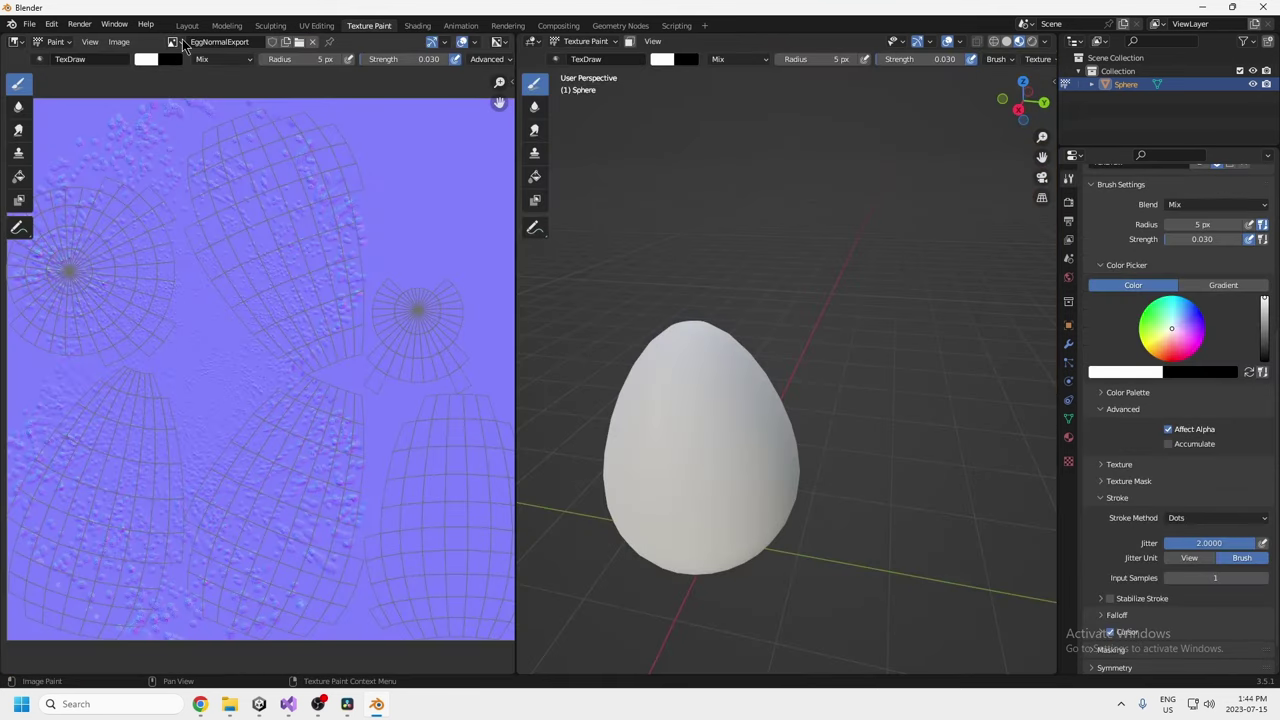
scroll(766, 463, up, 8)
scroll(766, 463, down, 8)
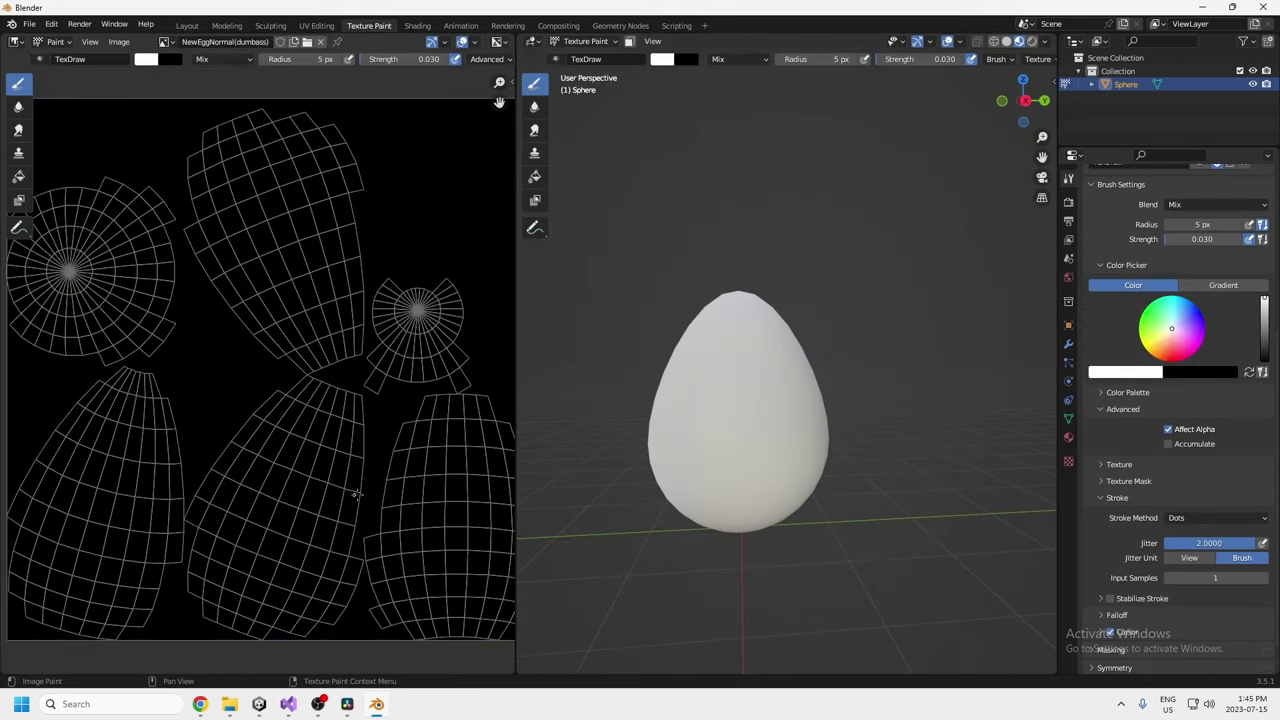
scroll(693, 492, up, 2)
click(592, 43)
click(598, 70)
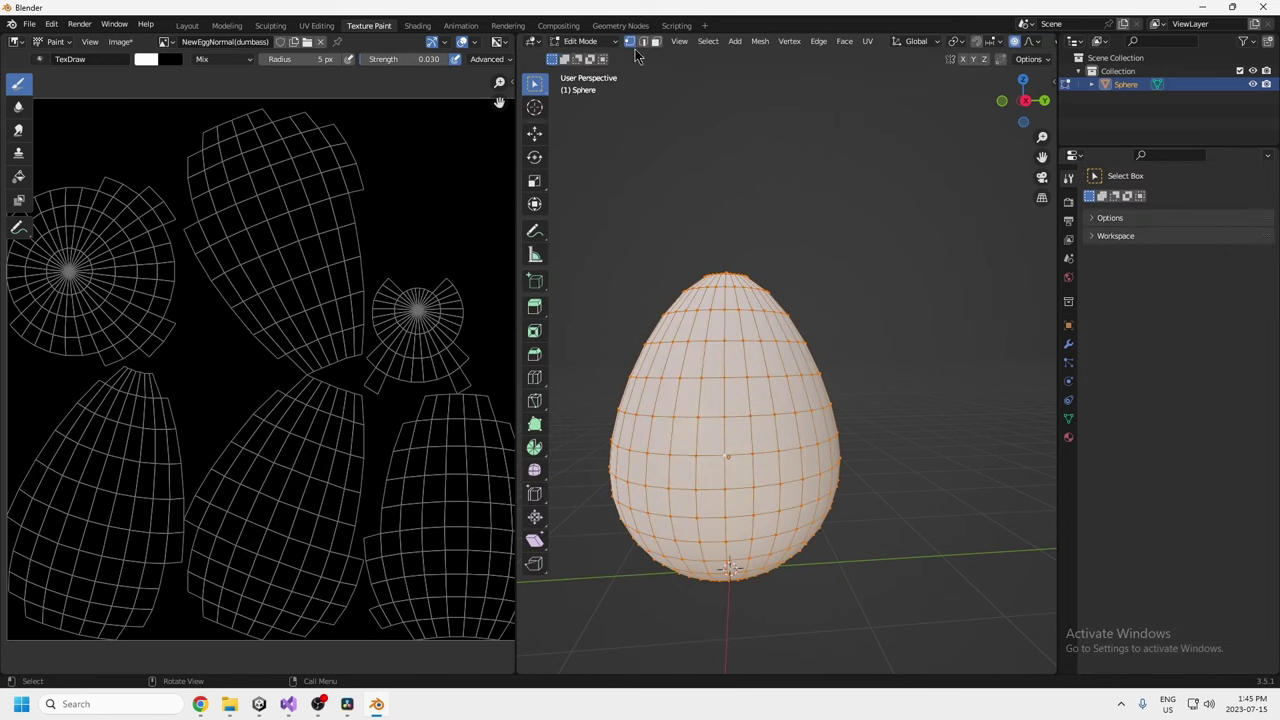
click(596, 43)
click(600, 129)
middle_drag(615, 145, 603, 145)
click(176, 42)
click(232, 82)
Replace the egg's material with a new one named NewMaterial(Dumbass) and open its shader nodes.
click(417, 25)
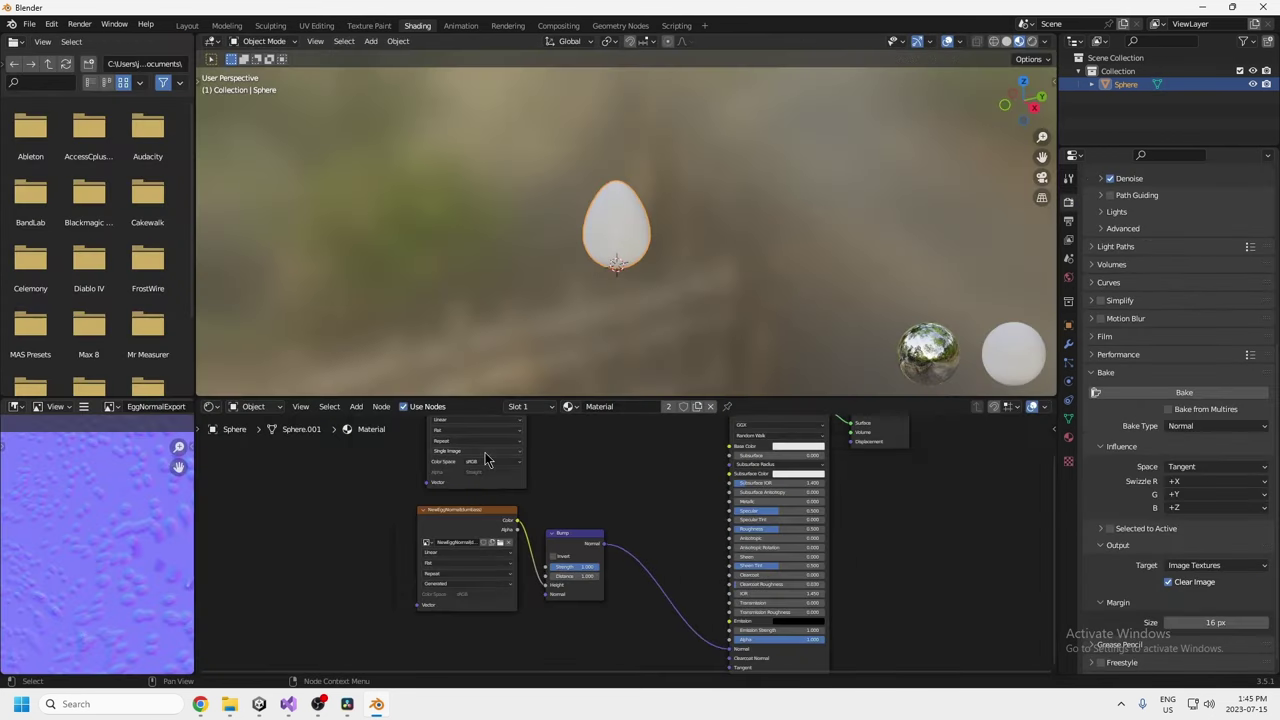
middle_drag(486, 460, 476, 396)
click(187, 25)
click(1268, 306)
click(1178, 349)
double_click(1150, 349)
text(NewMaterial(Dumbass))
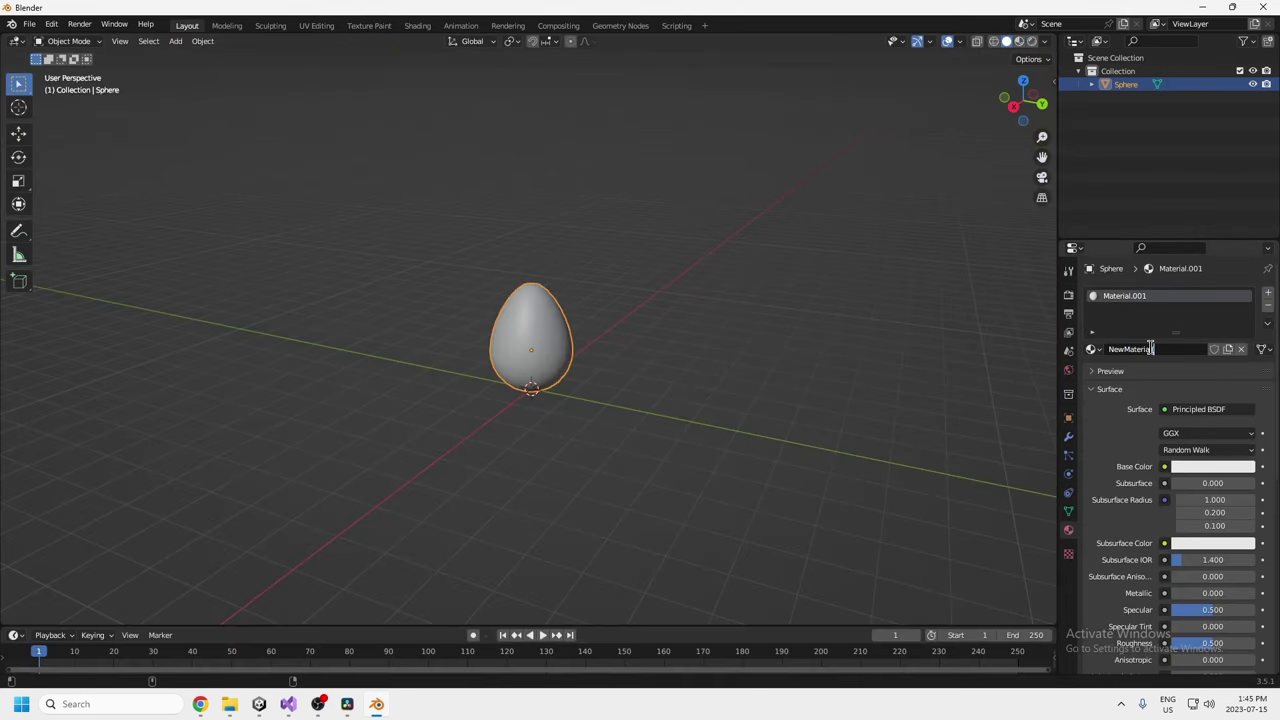
key(Return)
click(417, 25)
scroll(538, 503, down, 2)
click(450, 501)
key(shift+a)
click(520, 500)
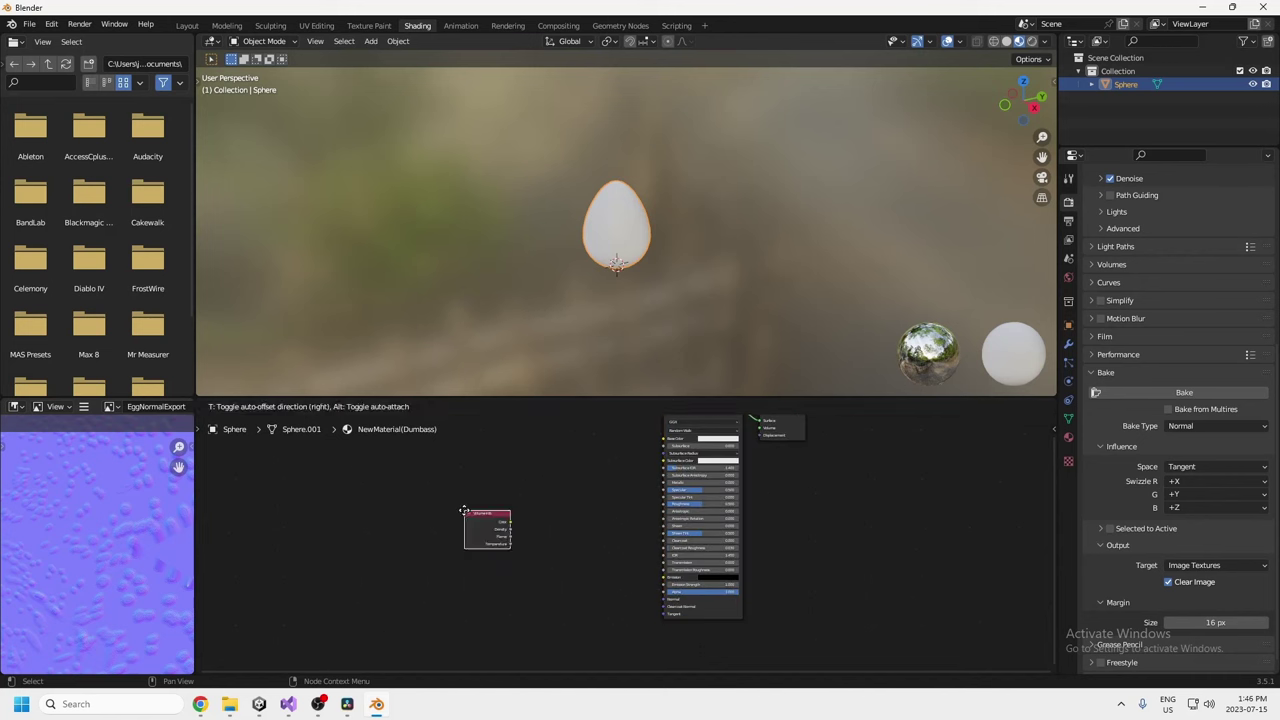
right_click(466, 503)
Add an Image Texture node to NewMaterial(Dumbass) and load the NewEggNormal(dumbass) image into it.
key(shift+a)
click(545, 335)
click(370, 500)
scroll(340, 505, up, 3)
click(256, 516)
click(290, 545)
Connect the image's color to the height of a new Bump node and link its normal output to the Principled BSDF's Normal.
drag(355, 489, 397, 536)
text(bump)
click(430, 577)
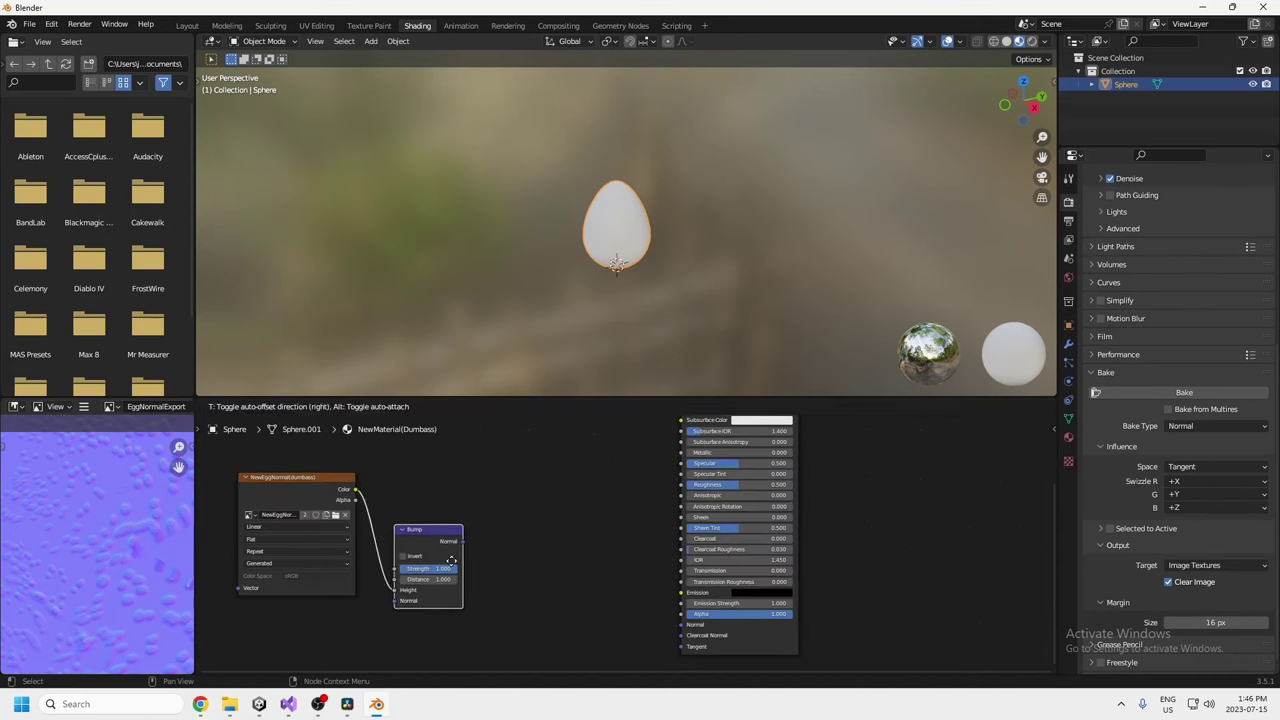
click(453, 584)
drag(491, 541, 682, 625)
Paint faint bump specks over the egg on the NewEggNormal(dumbass) texture with the 5 px TexDraw brush at 0.030 strength.
click(369, 25)
middle_drag(663, 437, 763, 543)
mouse_move(816, 249)
middle_down()
mouse_move(906, 446)
mouse_move(706, 436)
mouse_move(774, 403)
mouse_move(800, 440)
mouse_move(878, 440)
mouse_move(627, 353)
mouse_move(690, 470)
middle_up()
scroll(863, 506, down, 2)
scroll(706, 436, up, 2)
scroll(774, 403, down, 3)
scroll(820, 440, up, 2)
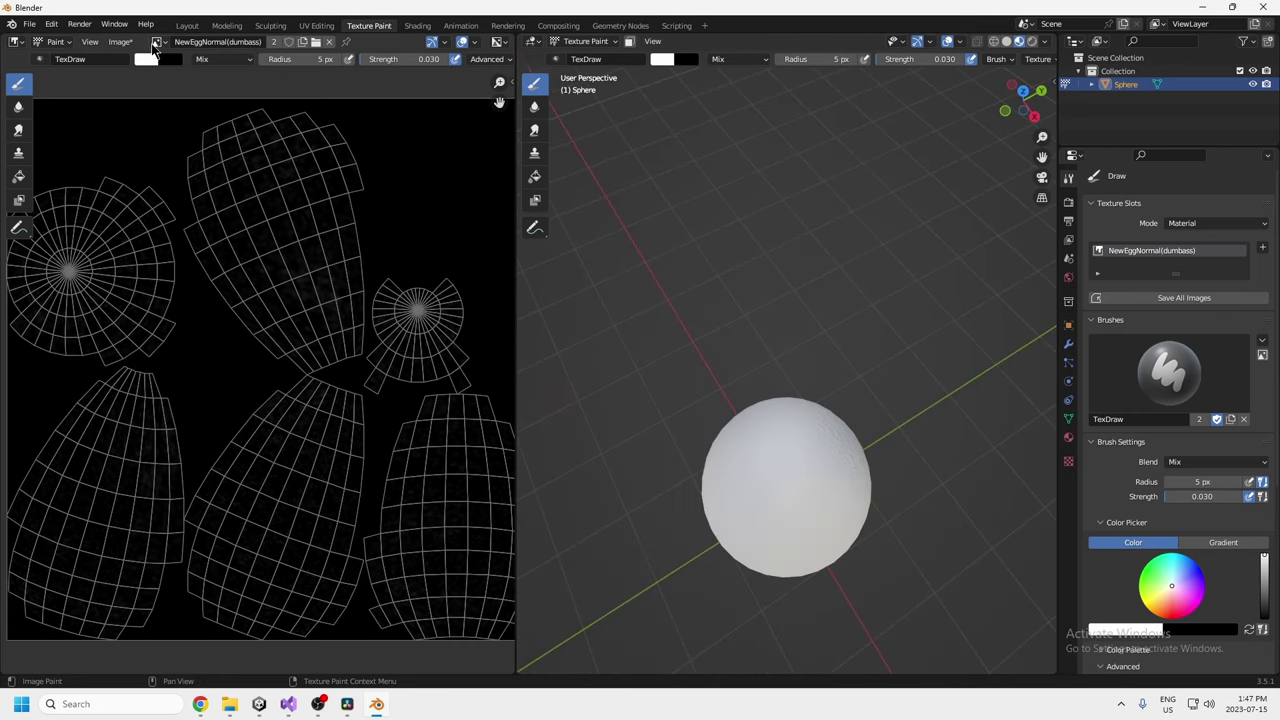
Add an unconnected Image Texture node to the egg's material with a new image named NewEggExport.
click(187, 27)
click(417, 26)
scroll(525, 490, down, 3)
key(shift+a)
click(525, 489)
text(image)
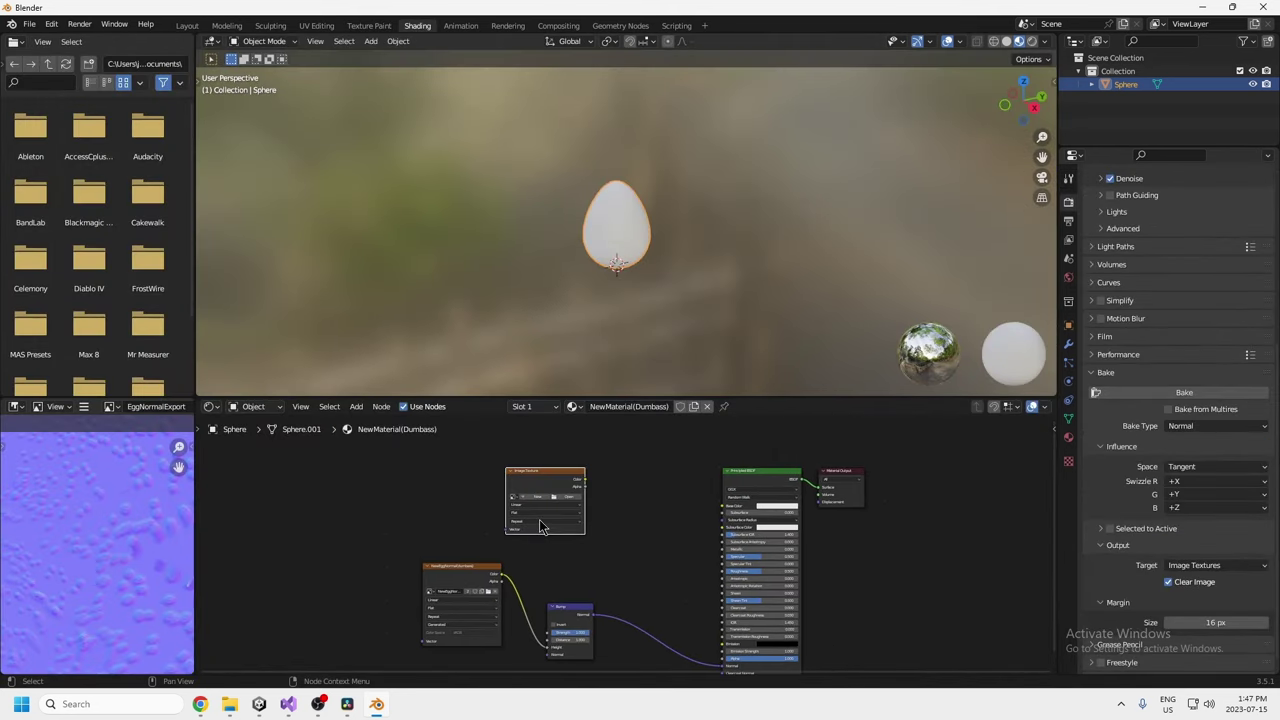
click(537, 497)
double_click(566, 517)
text(NewEggExport)
click(545, 637)
Bake the egg's normals with Cycles into the NewEggExport image.
scroll(1130, 280, up, 8)
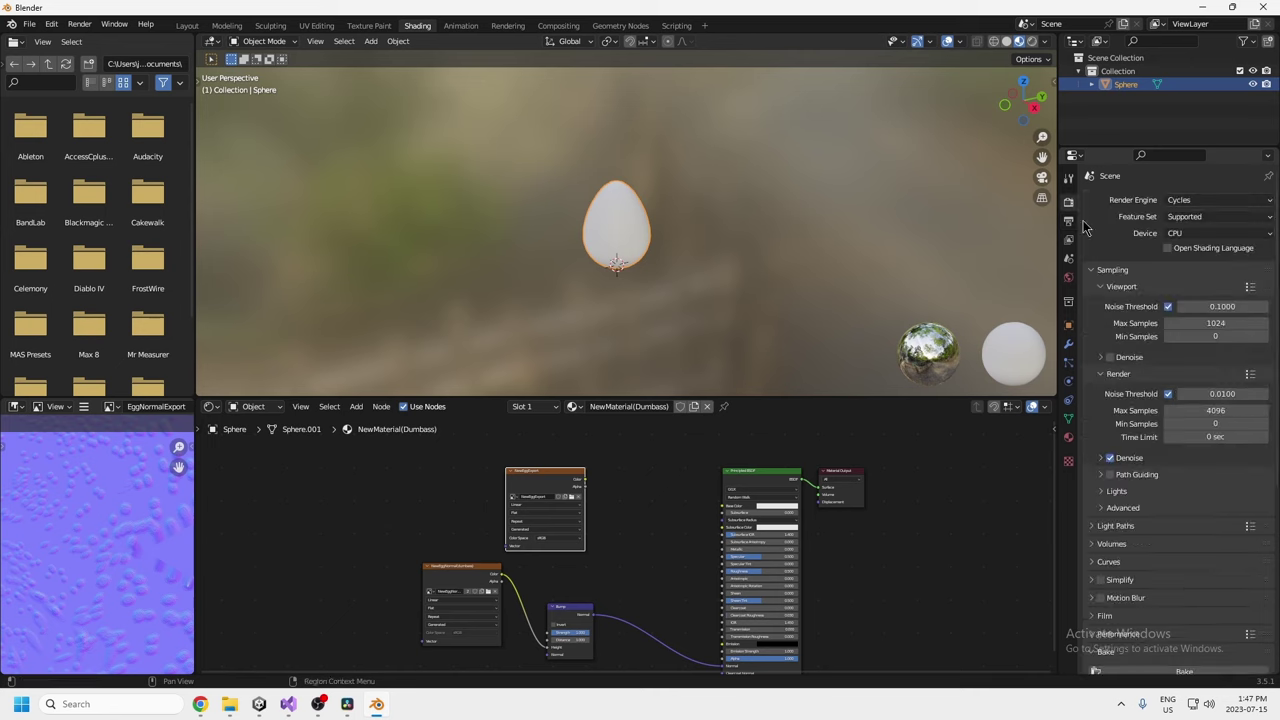
scroll(1150, 400, down, 7)
click(1184, 431)
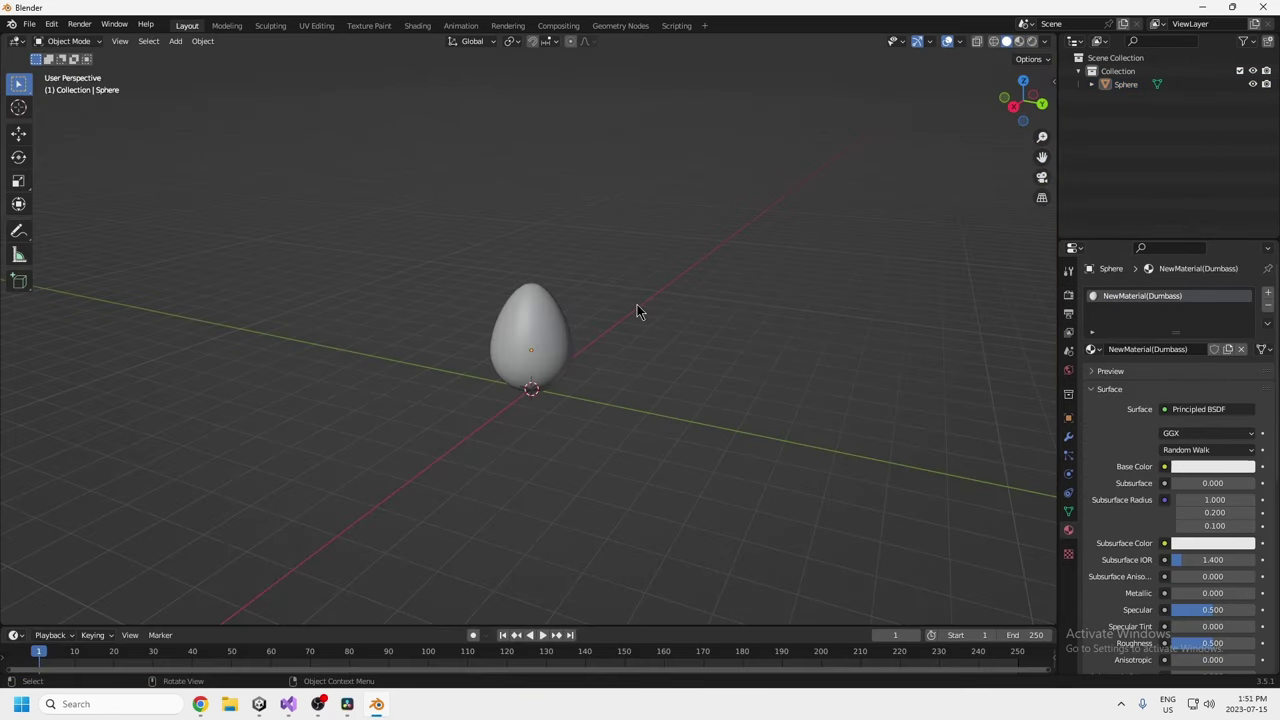
Examine the egg's UV layout over the NewEggExport normal map and the Smart UV Project option among the unwrapping methods.
click(316, 25)
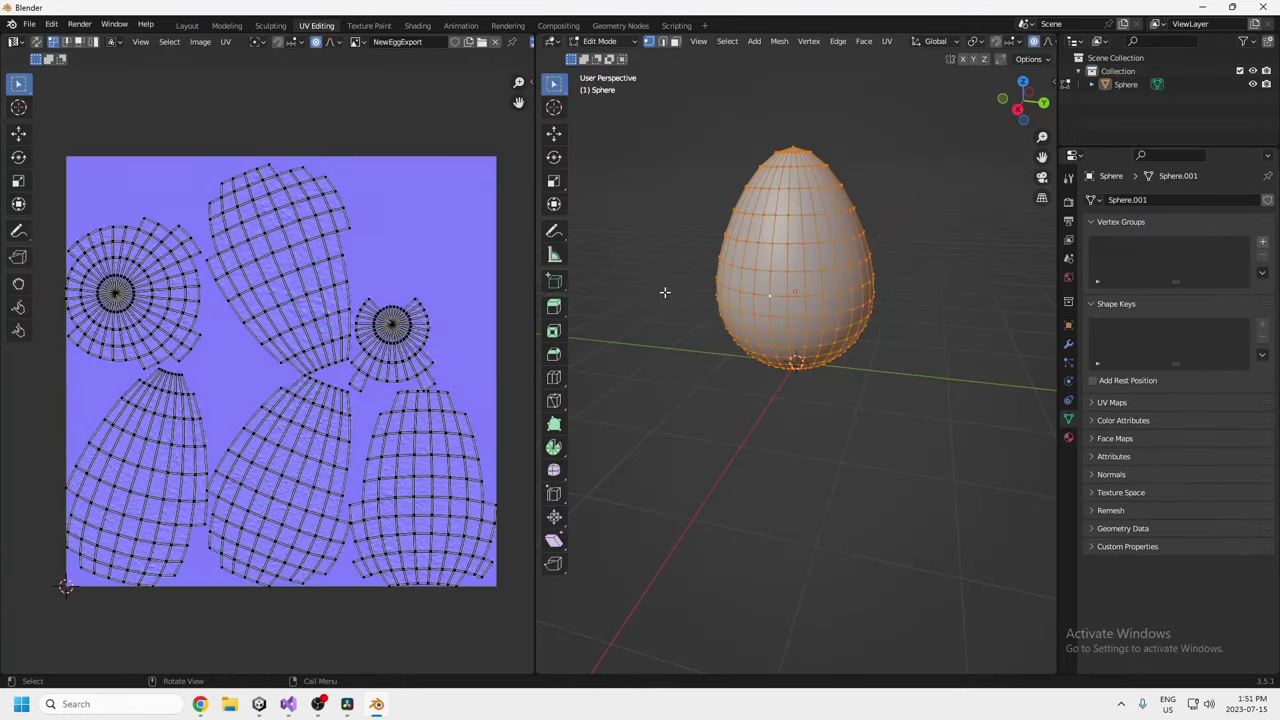
middle_drag(666, 289, 609, 337)
scroll(761, 320, down, 3)
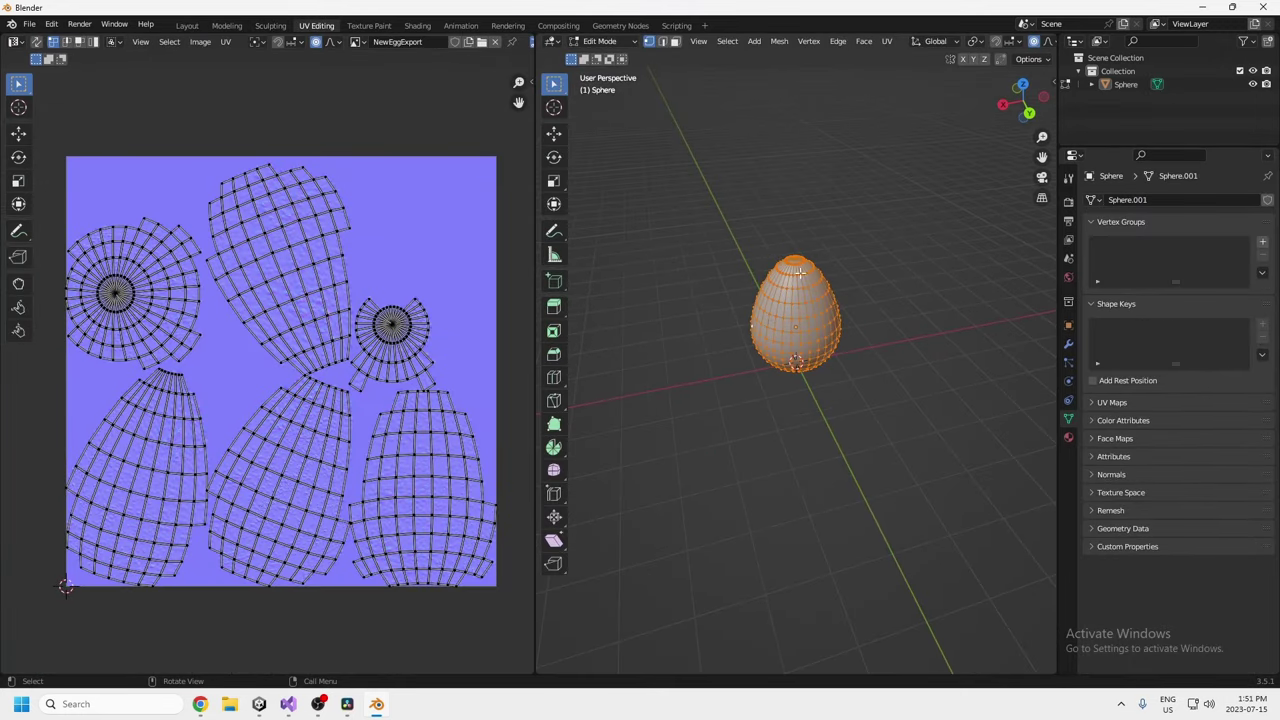
key(u)
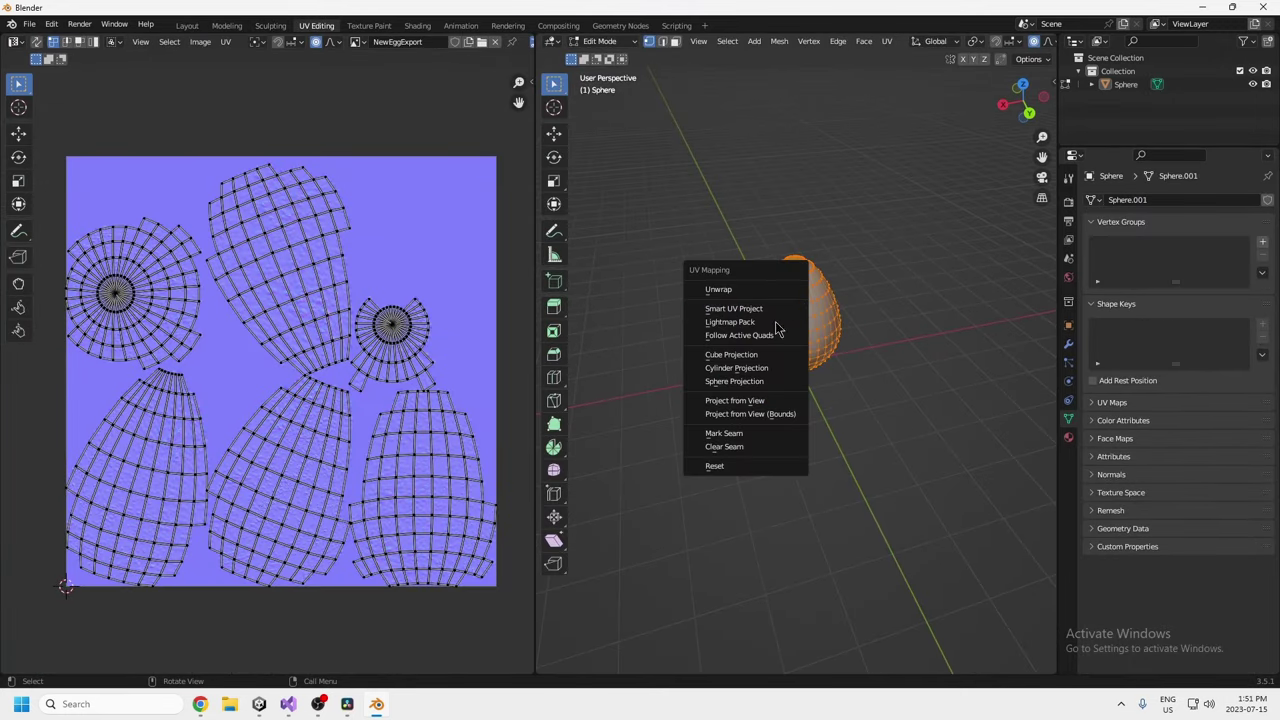
click(753, 447)
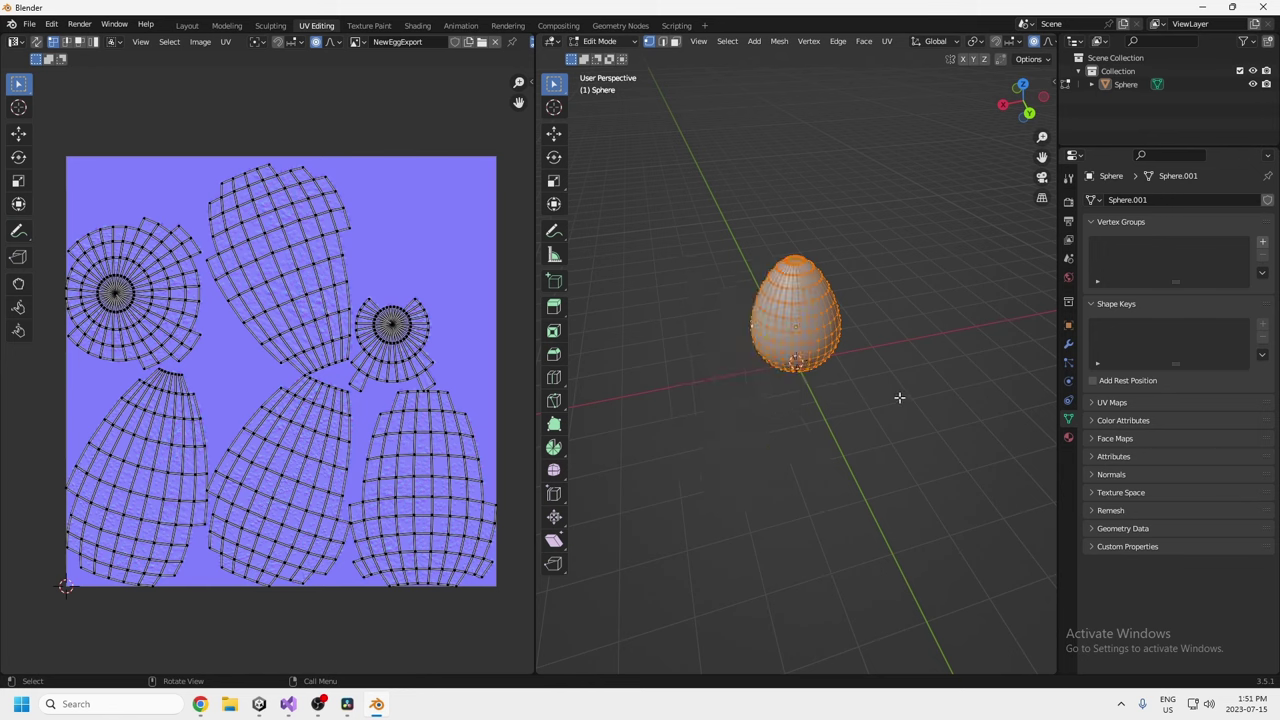
key(u)
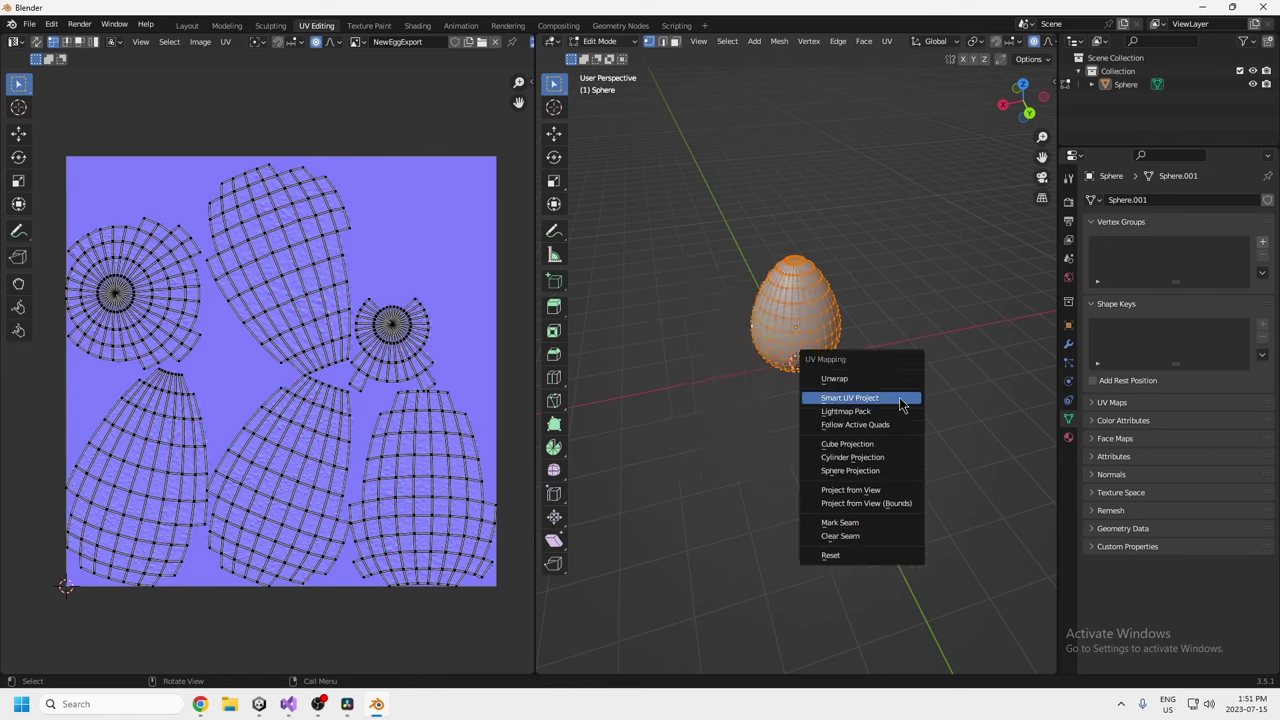
click(886, 400)
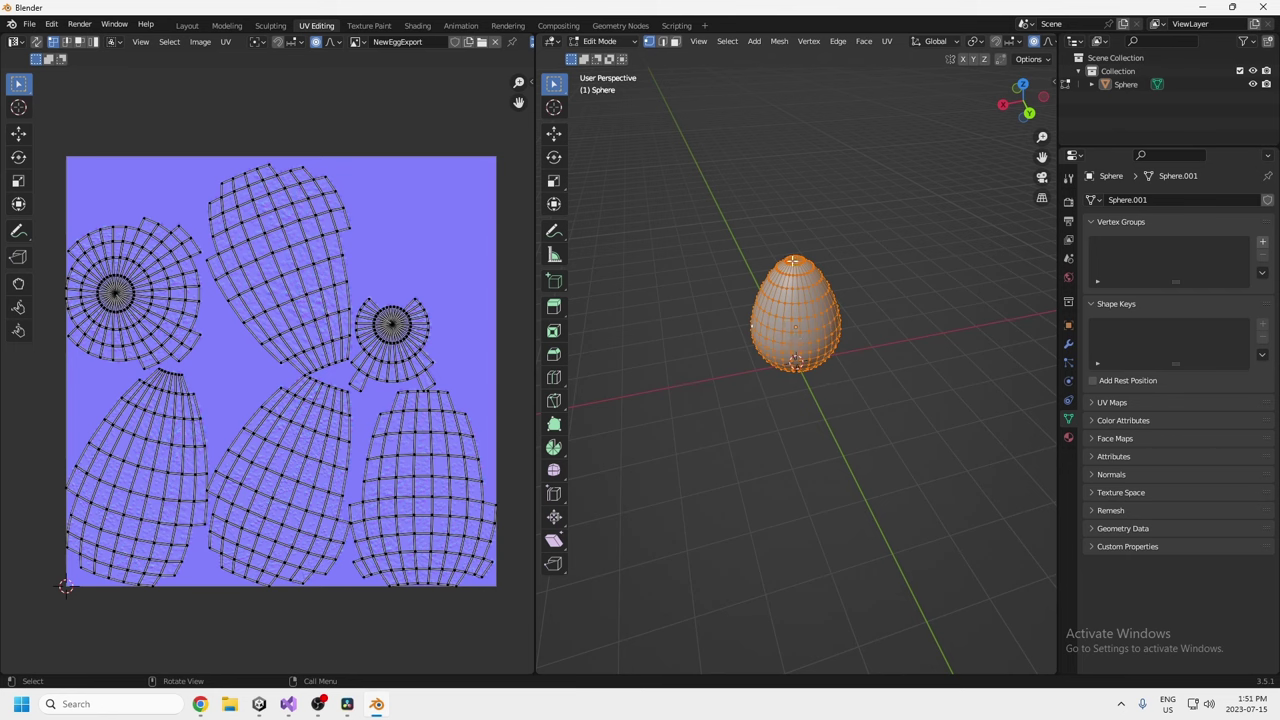
scroll(793, 264, up, 5)
scroll(799, 124, down, 3)
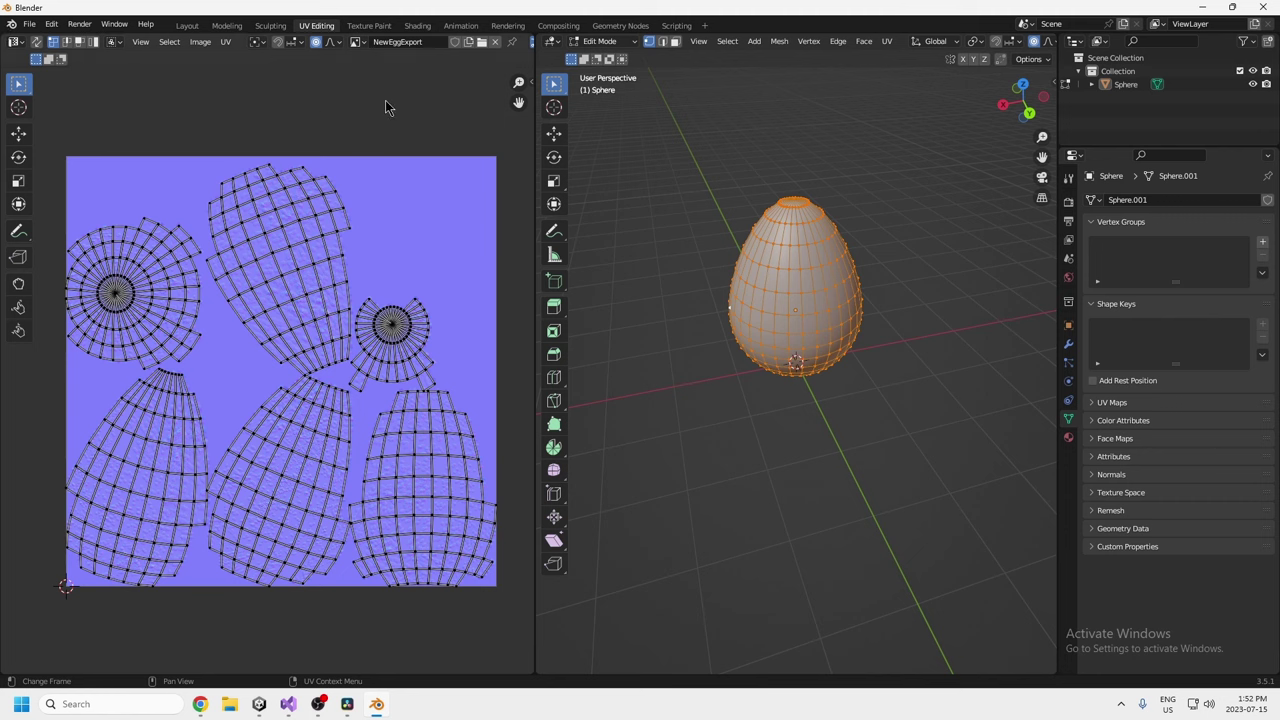
Switch to Unity and delete EggMaterialTutorial, EggNormalExport and eggtutorial from the Egg Tutorial folder.
click(1204, 7)
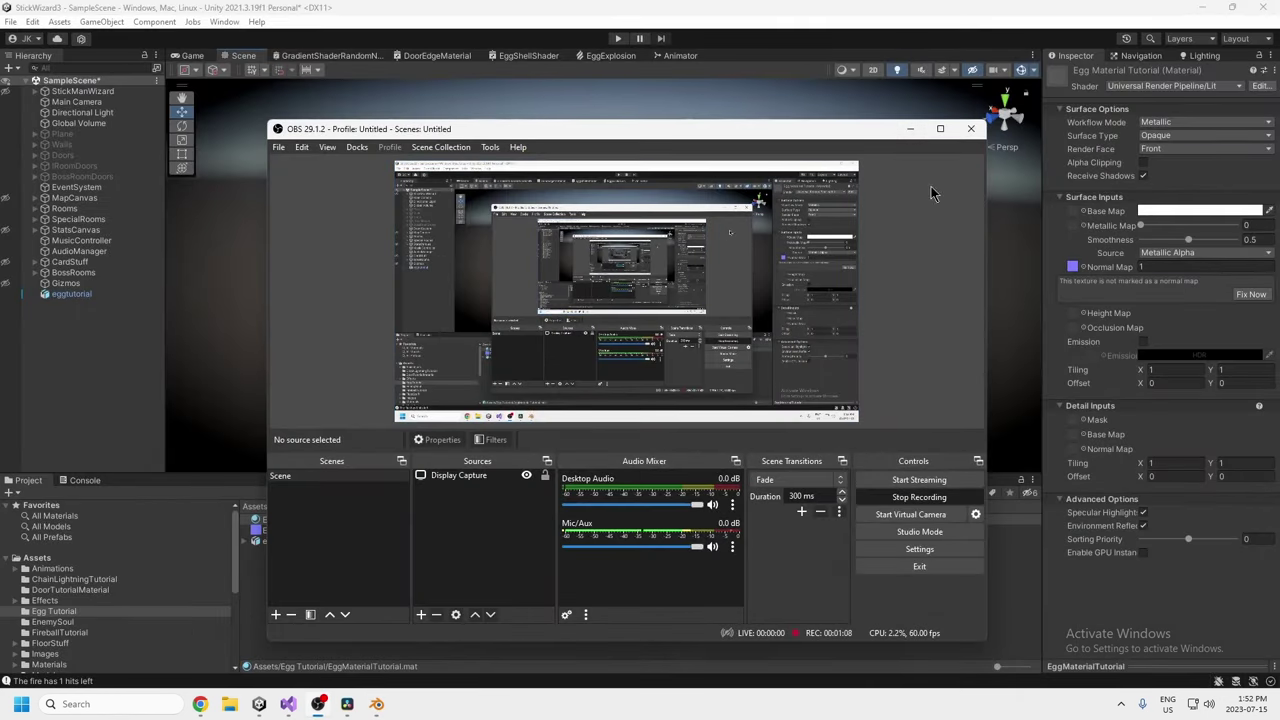
click(909, 128)
click(311, 588)
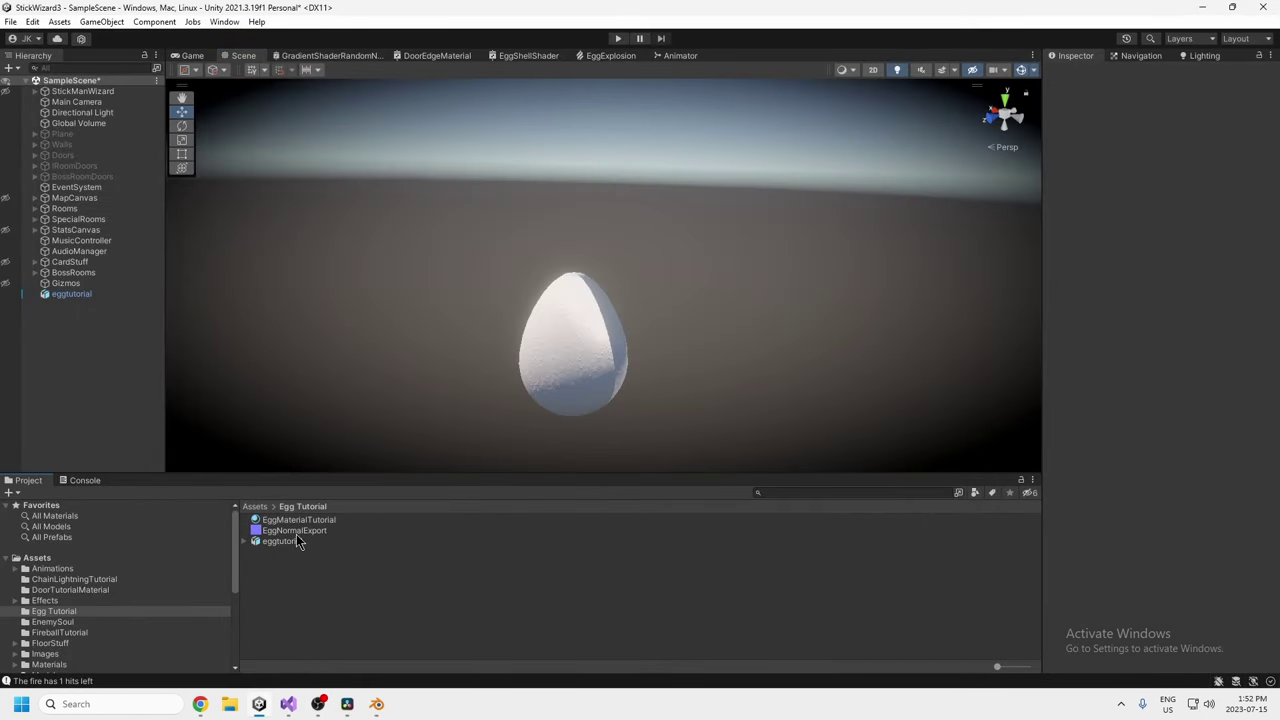
click(303, 519)
shift+click(290, 542)
key(Delete)
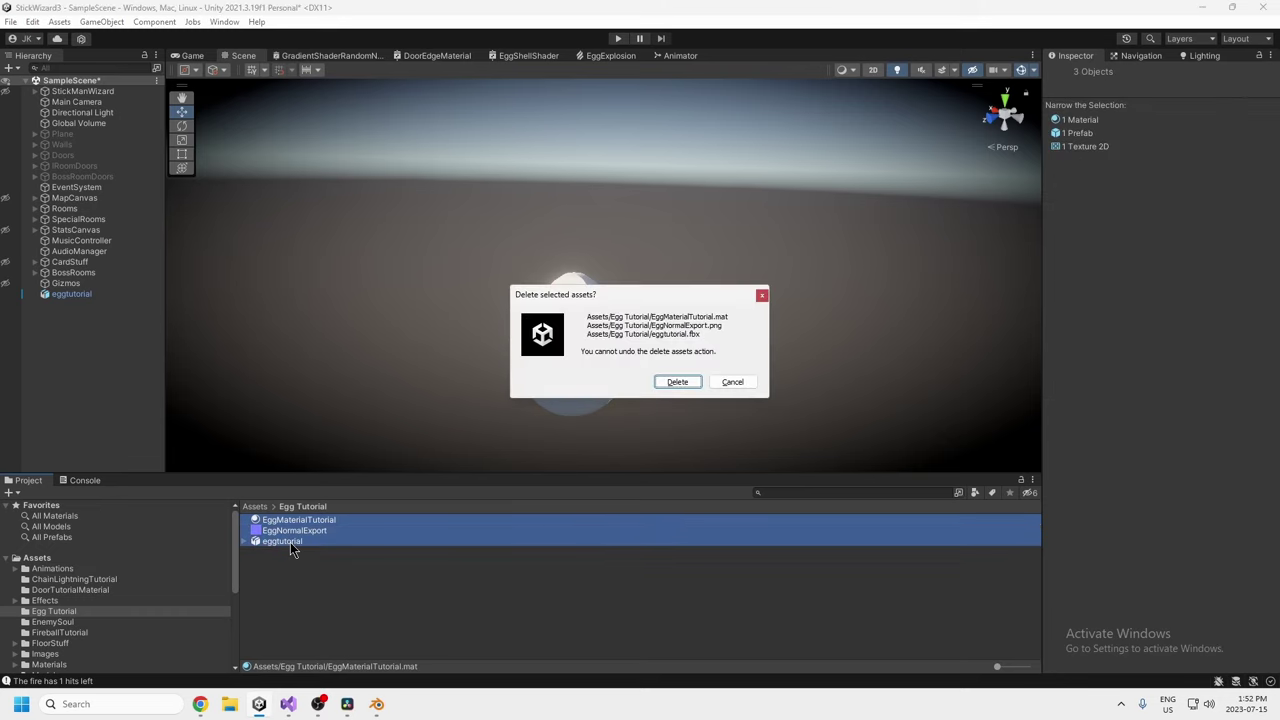
key(Return)
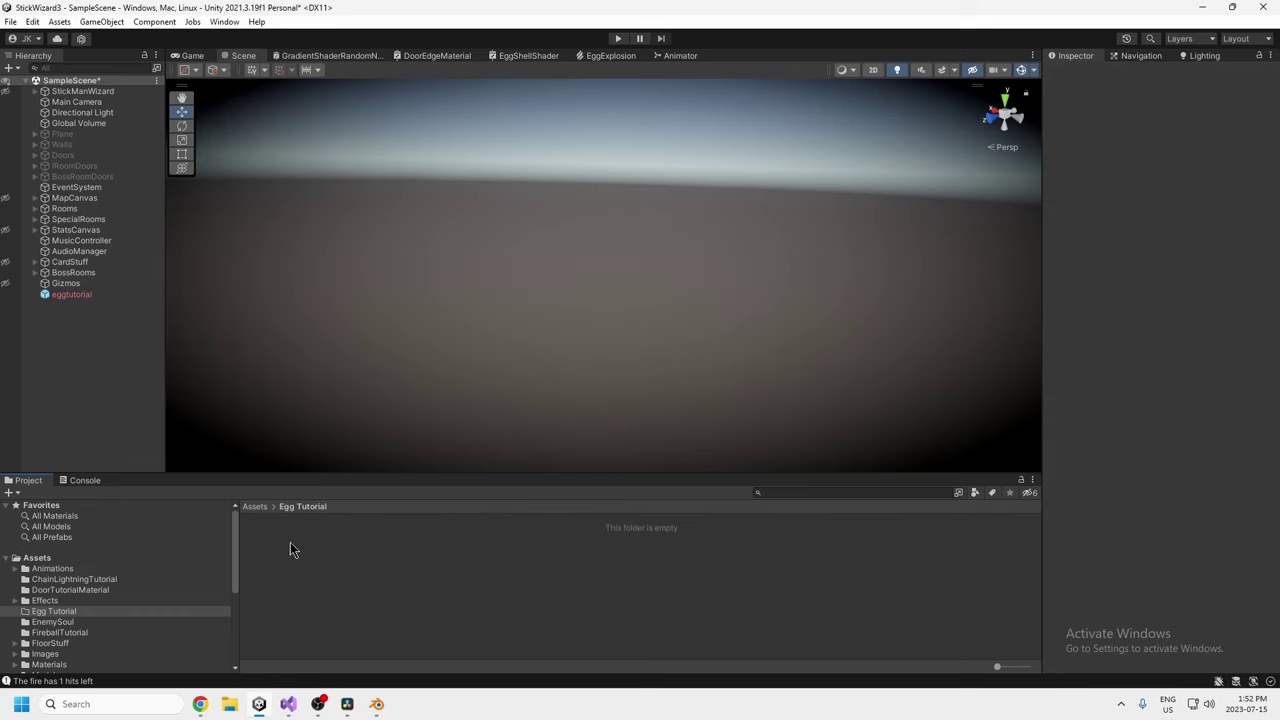
Import eggtutorial.fbx and NewEggExport.png from Downloads into the Egg Tutorial folder.
click(230, 704)
click(306, 297)
click(420, 252)
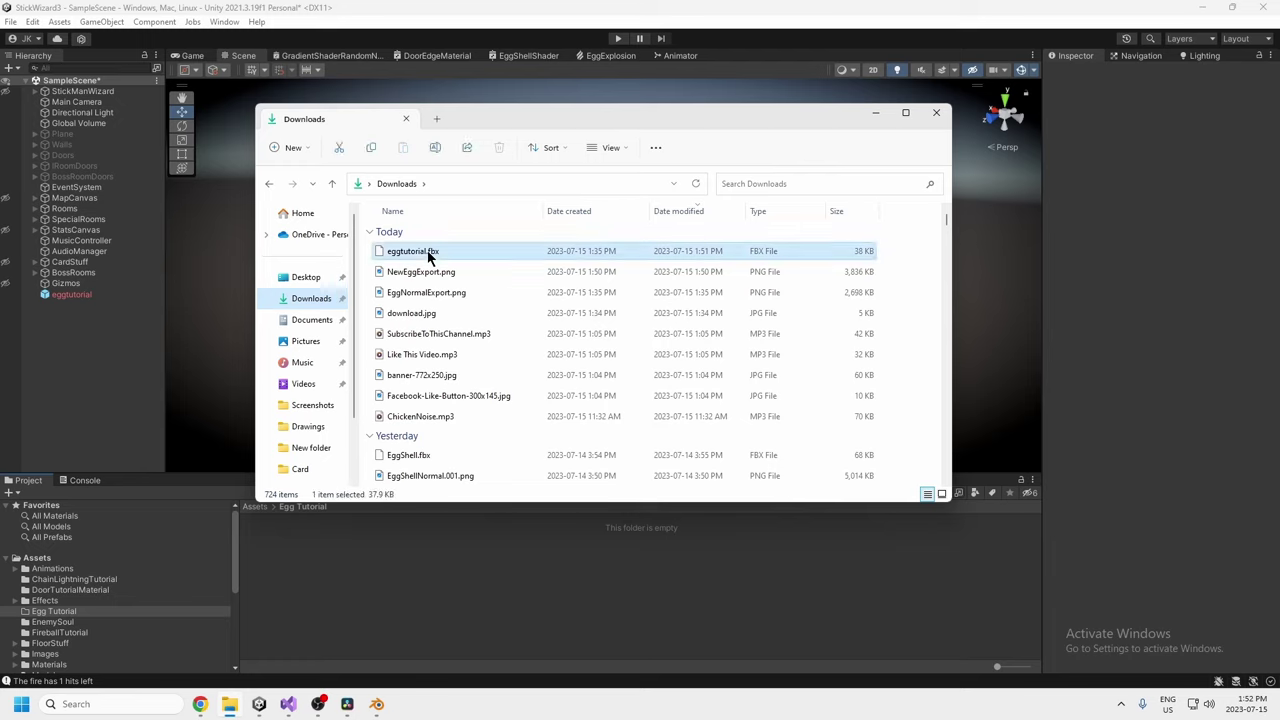
drag(428, 257, 318, 553)
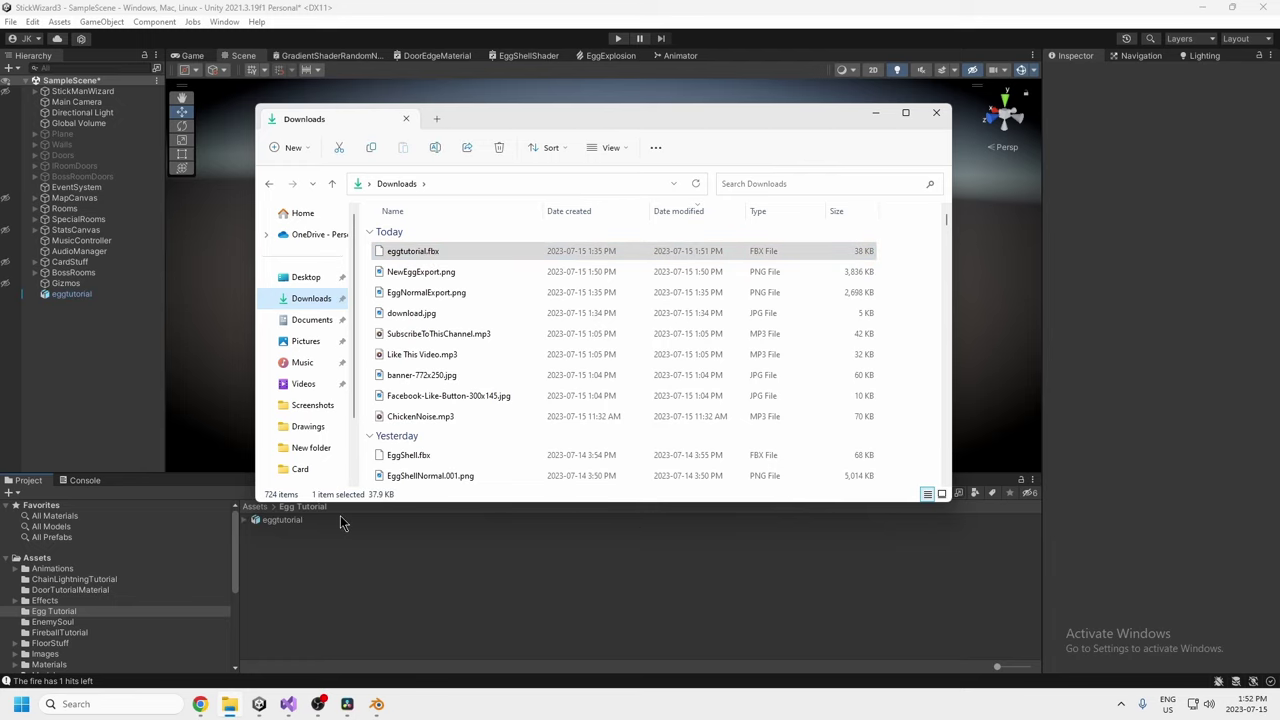
drag(421, 272, 309, 544)
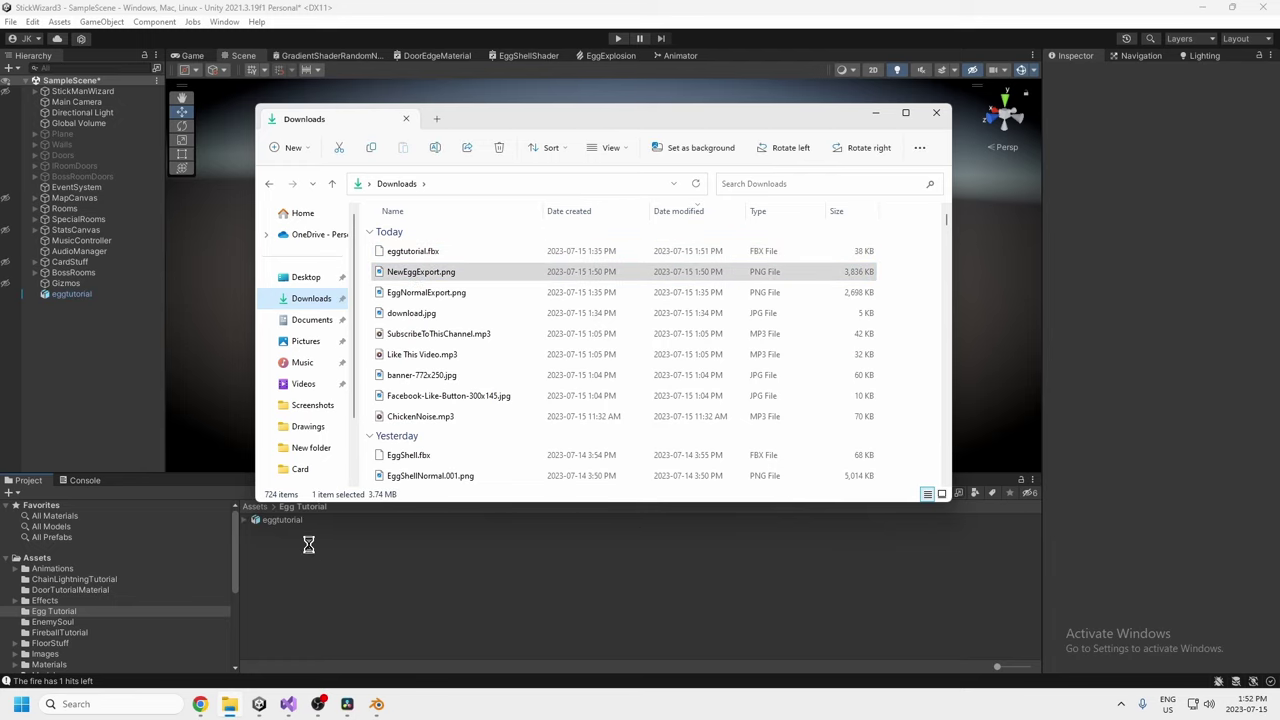
right_click(301, 552)
click(280, 550)
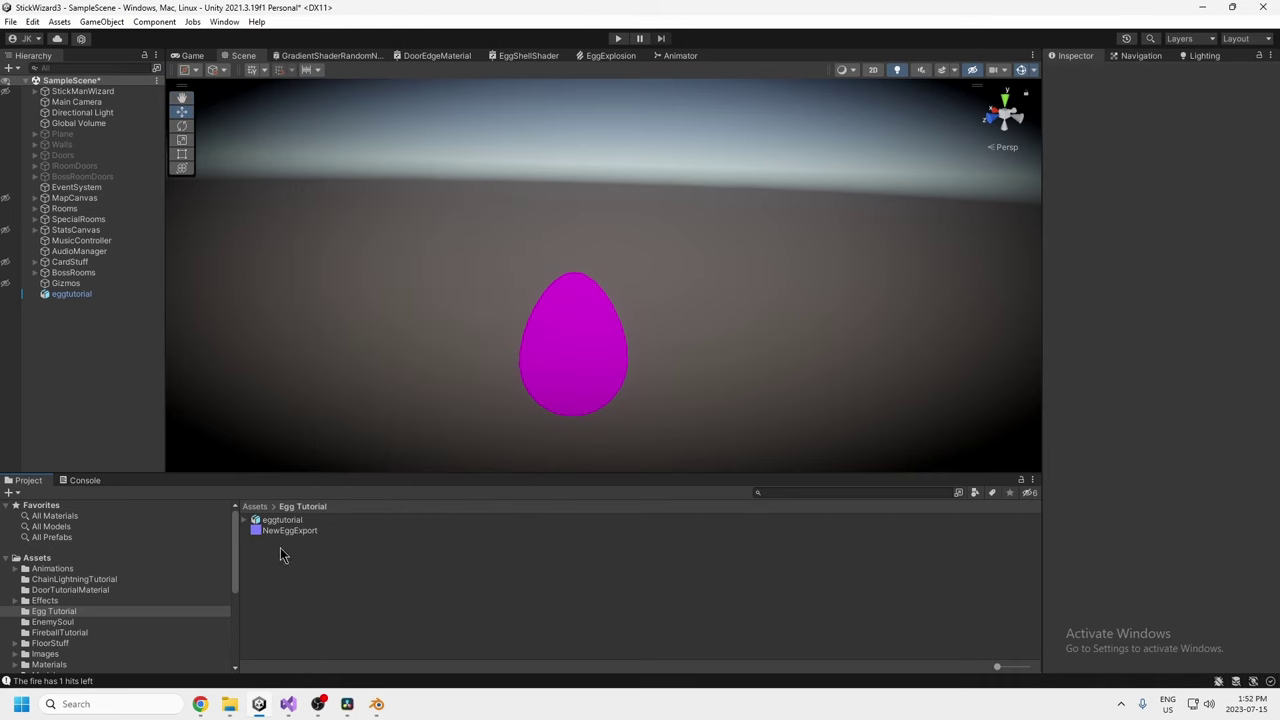
Create a new material named NewEggMaterial in the Egg Tutorial folder.
right_click(293, 551)
mouse_move(334, 194)
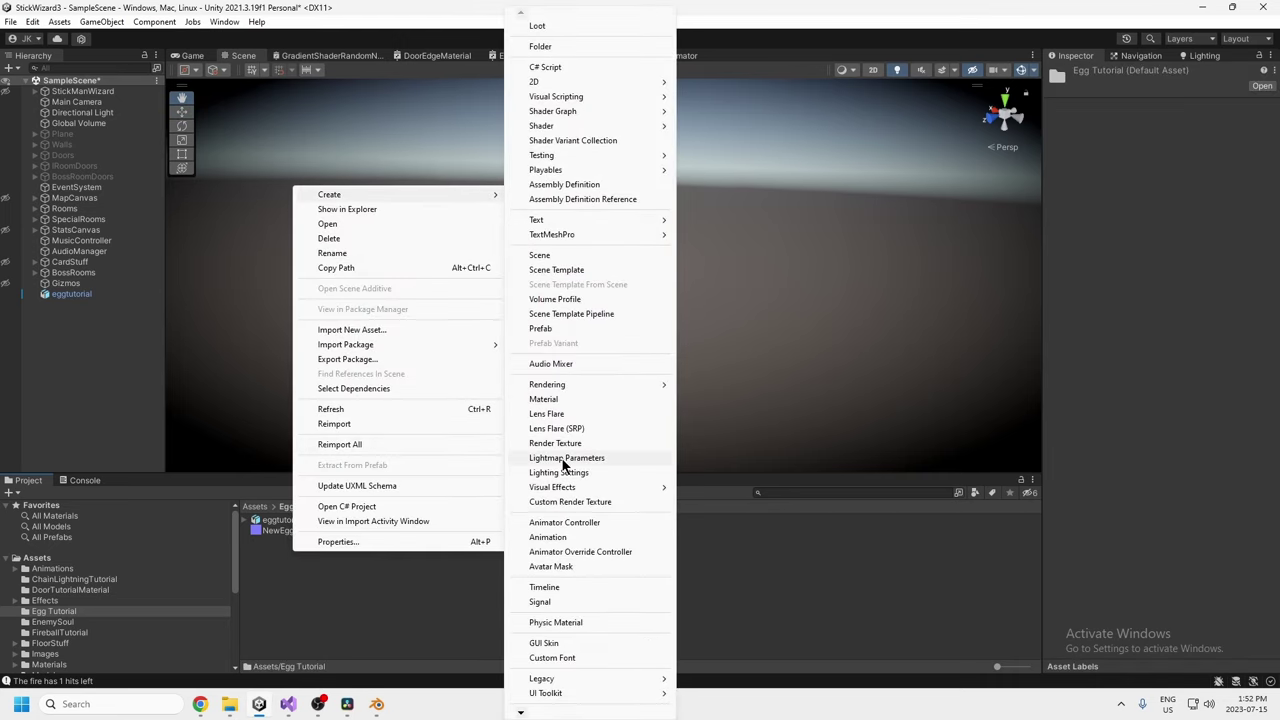
click(560, 399)
text(NewE)
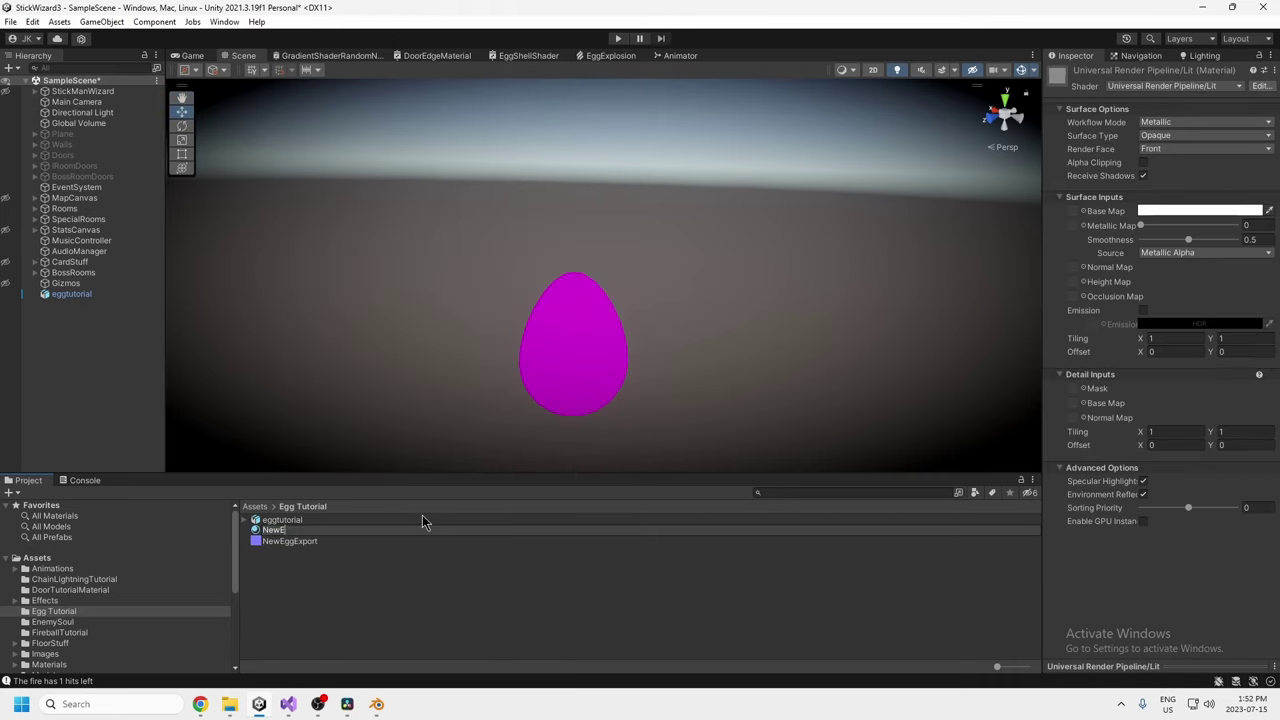
text(ggMaterial)
key(Return)
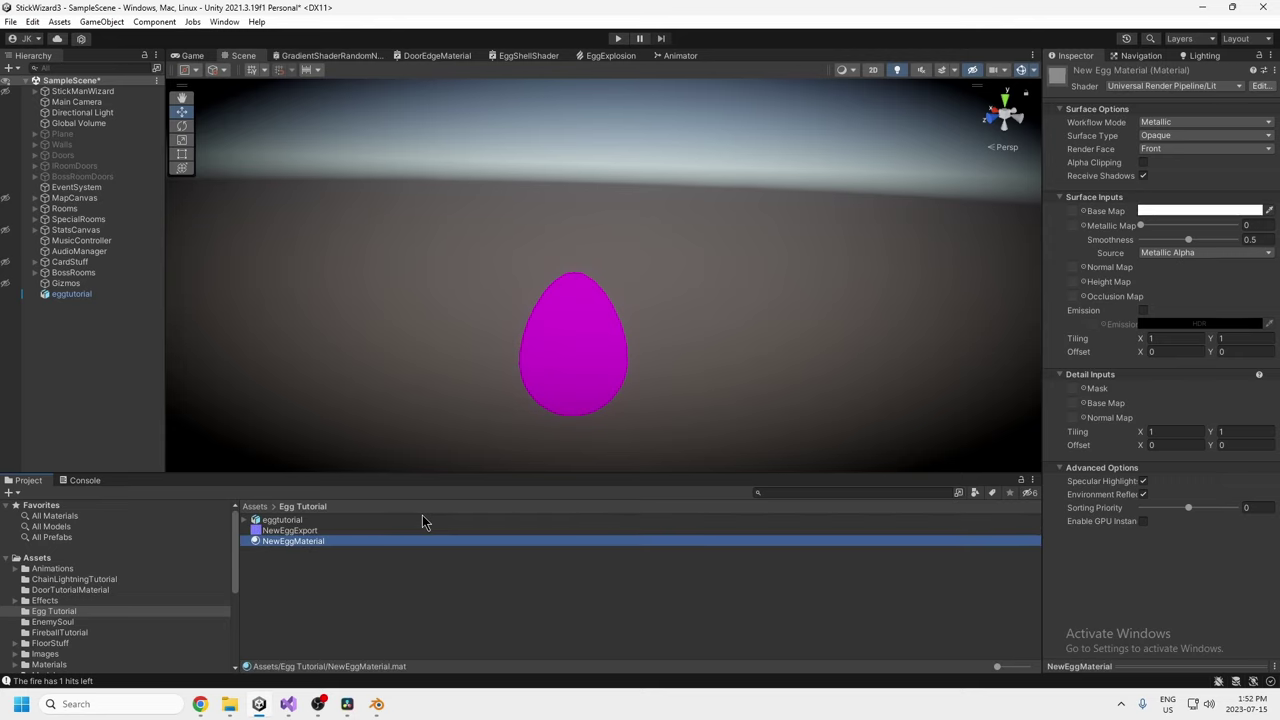
Set the NewEggExport texture's type to Normal map and apply the import settings.
click(290, 533)
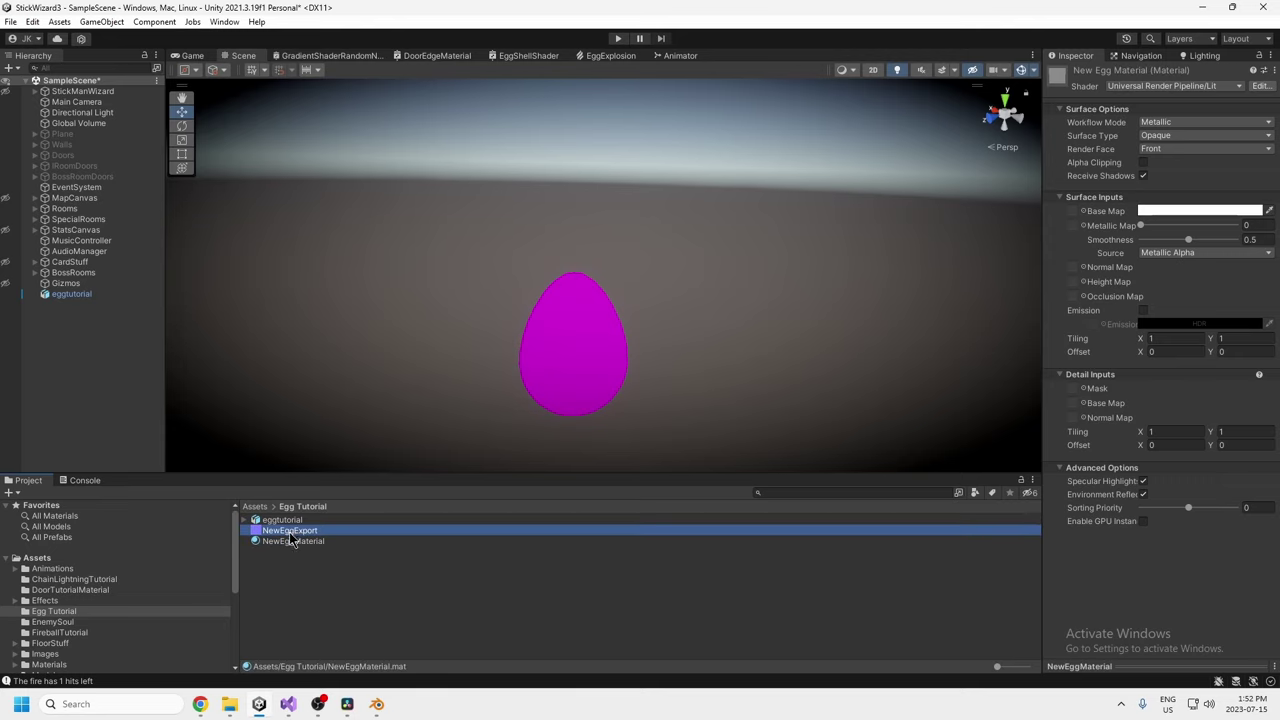
click(293, 543)
click(292, 533)
drag(293, 540, 509, 594)
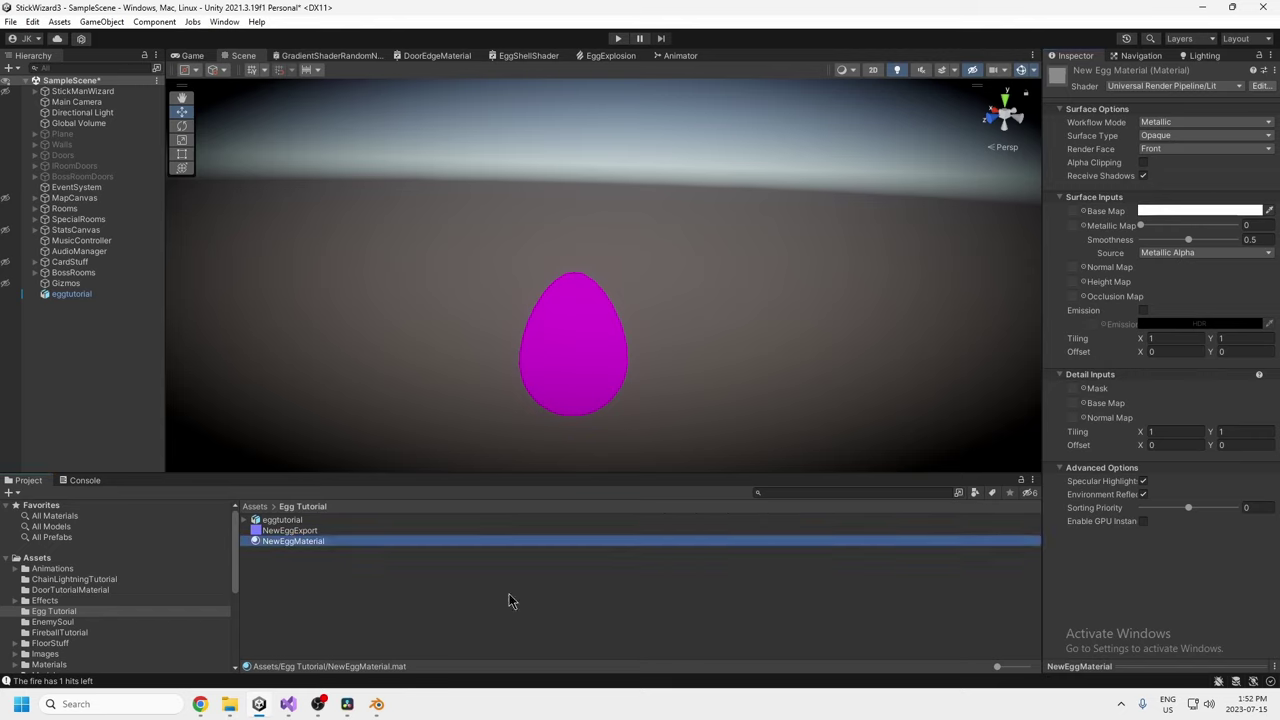
click(309, 529)
click(1164, 111)
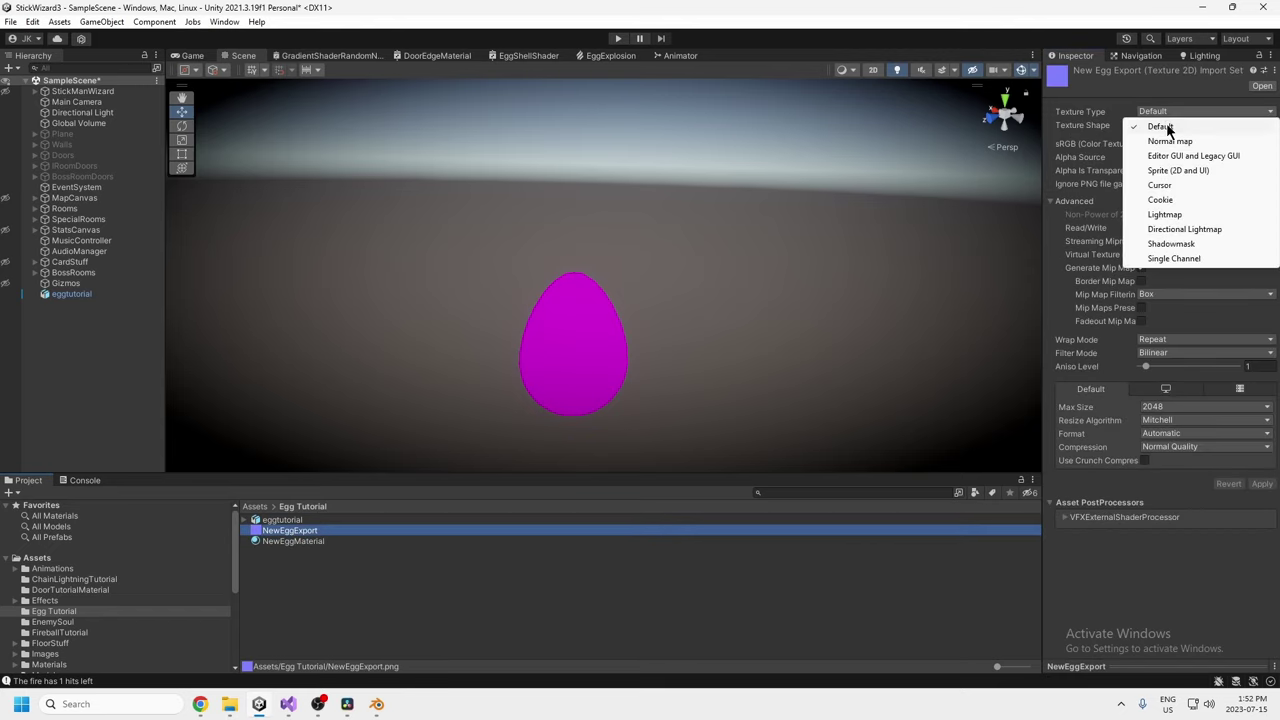
click(1170, 141)
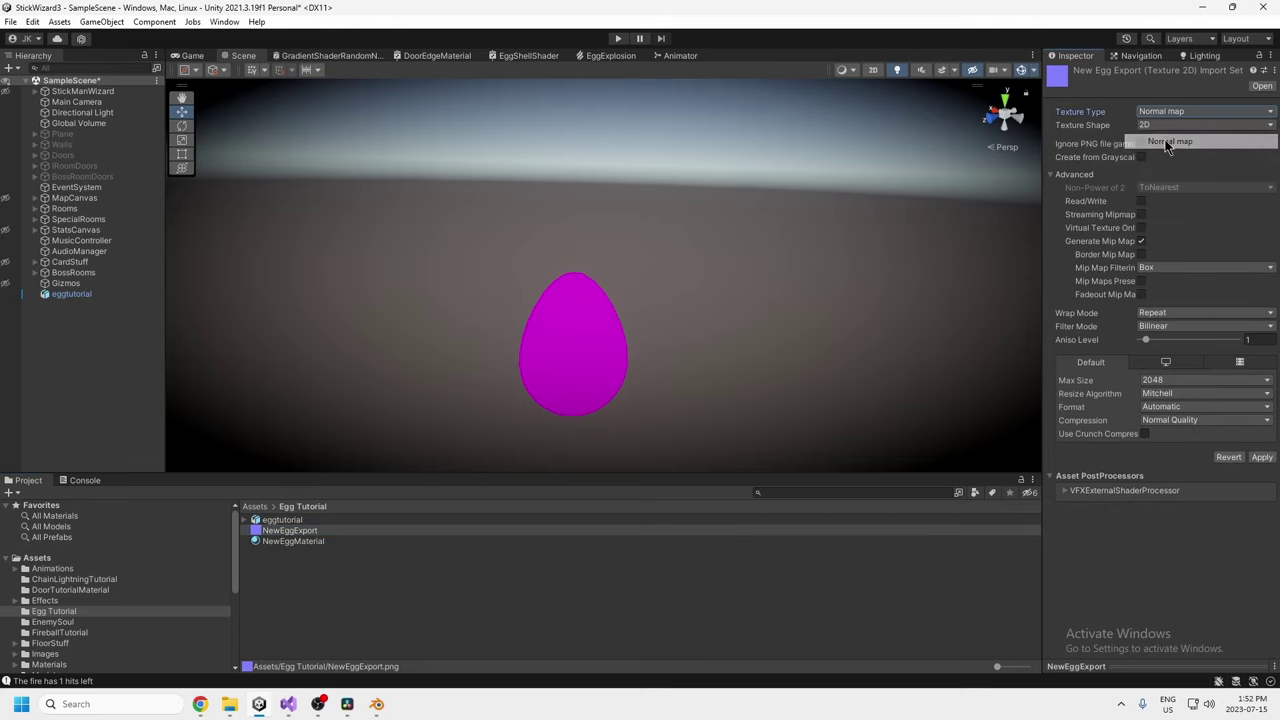
click(1260, 457)
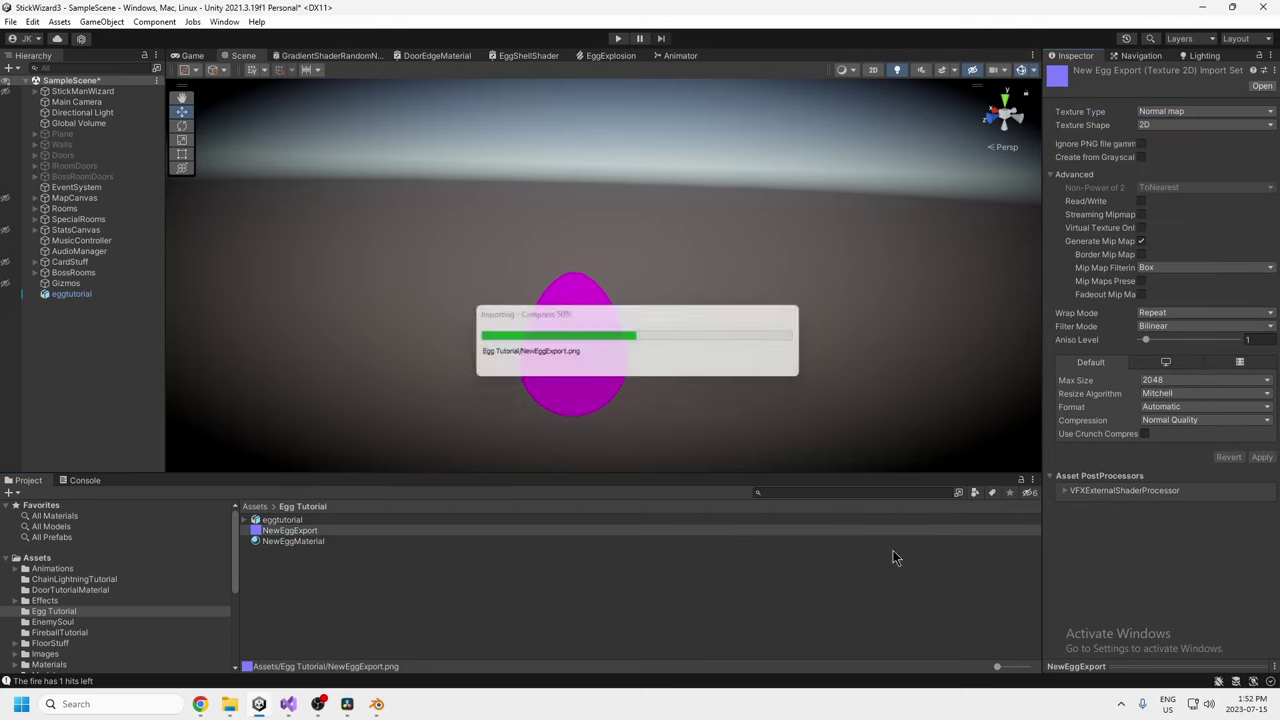
Assign NewEggExport as NewEggMaterial's detail normal map and apply the material to the egg in the scene.
click(300, 541)
drag(296, 540, 593, 420)
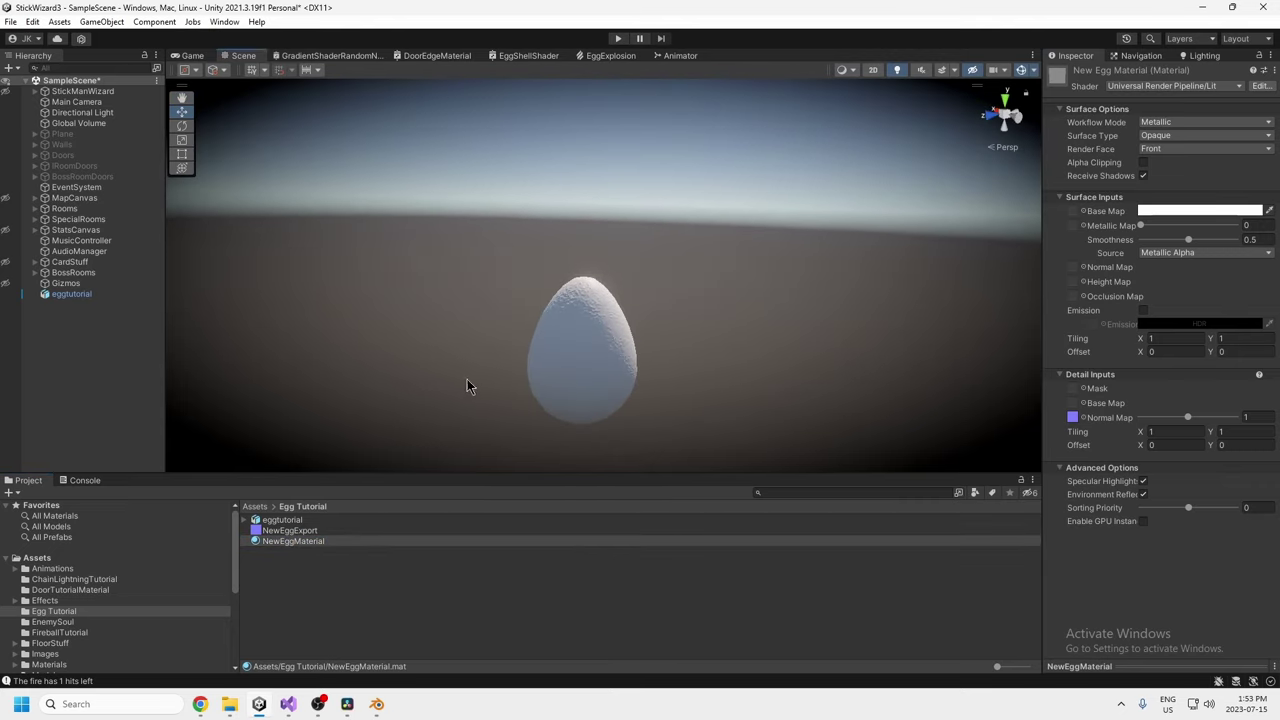
alt+drag(466, 380, 566, 443)
Unpack the eggtutorial prefab in the scene completely.
click(93, 294)
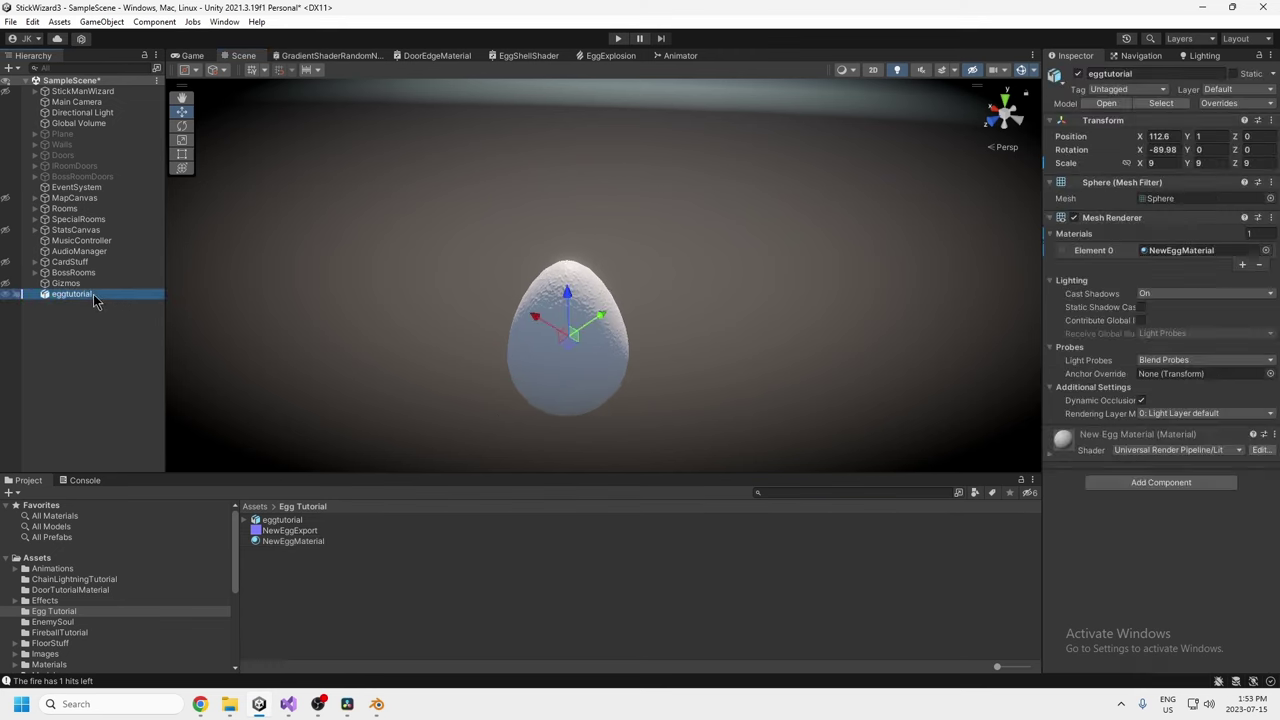
right_click(92, 294)
mouse_move(143, 373)
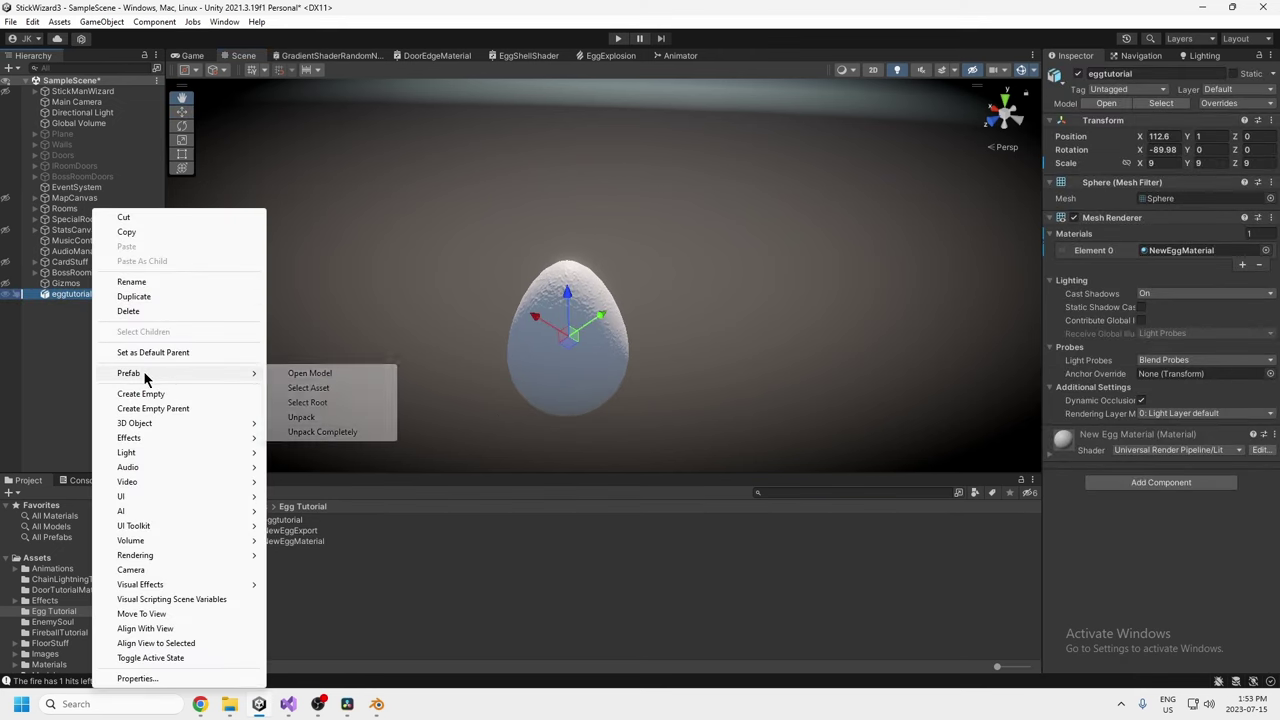
click(318, 432)
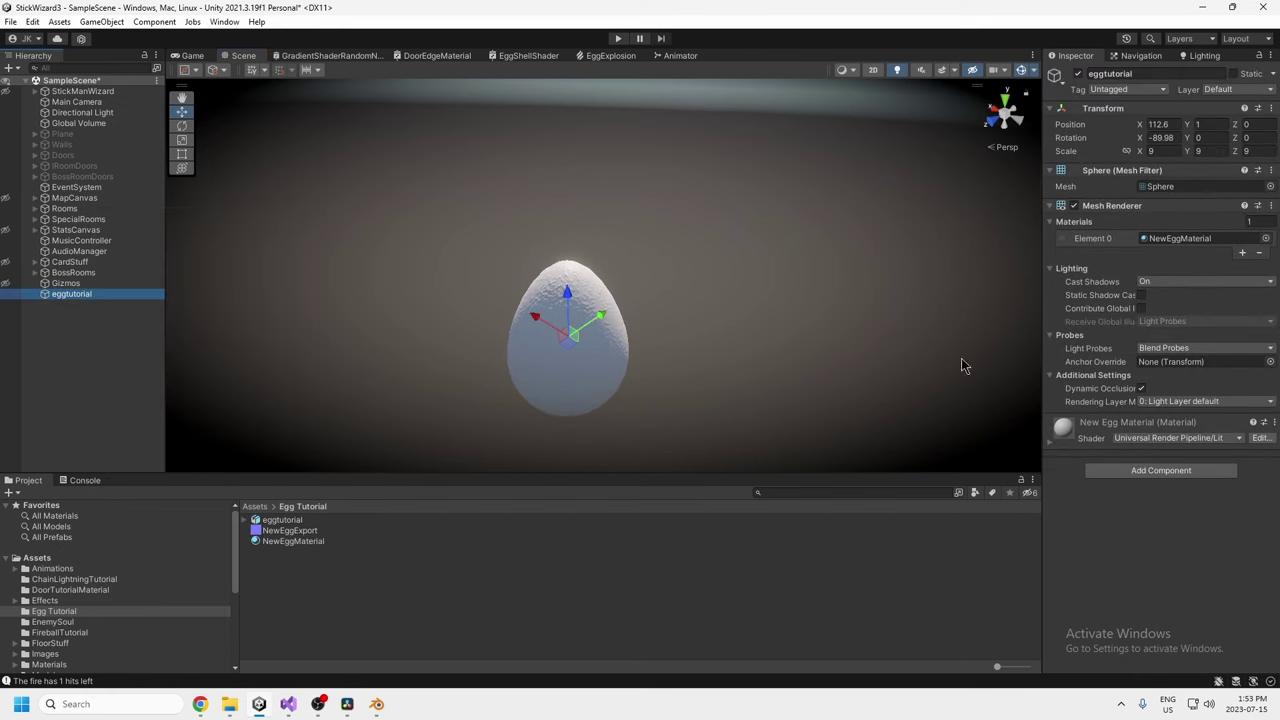
Add a Rigidbody component to the eggtutorial object and collapse its settings.
click(1163, 472)
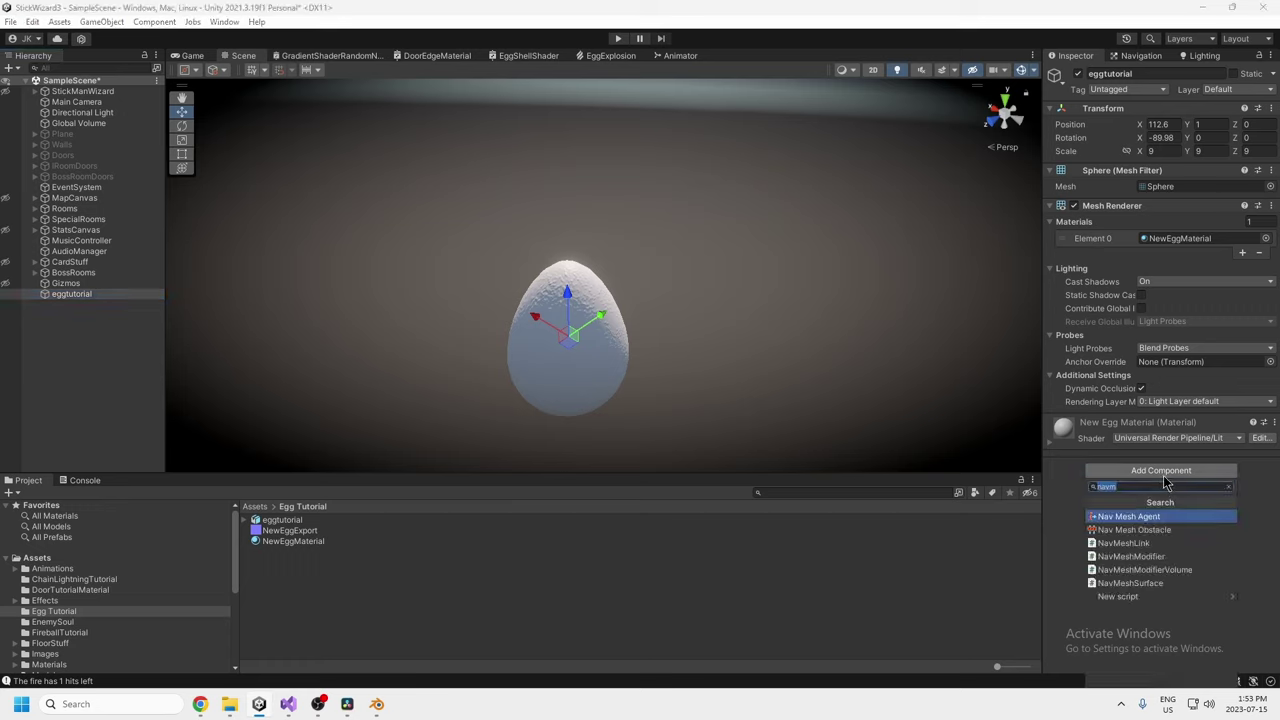
text(rigid)
key(Return)
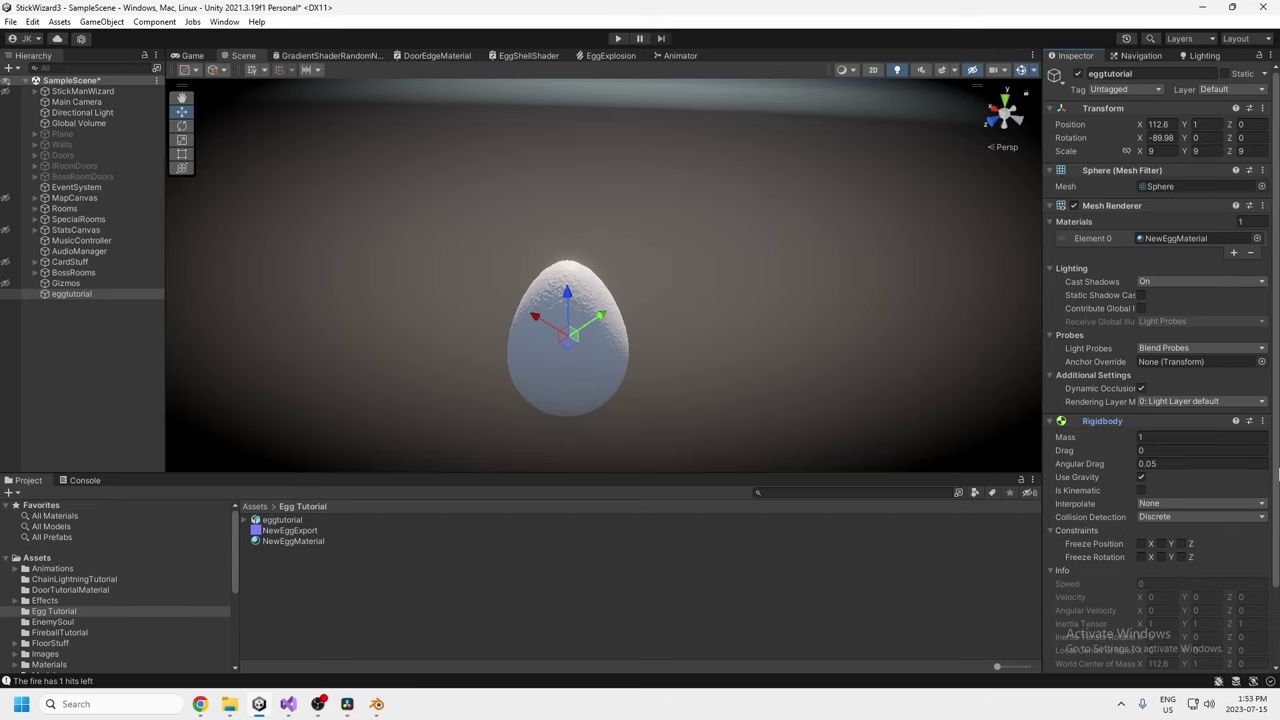
scroll(1176, 455, down, 1)
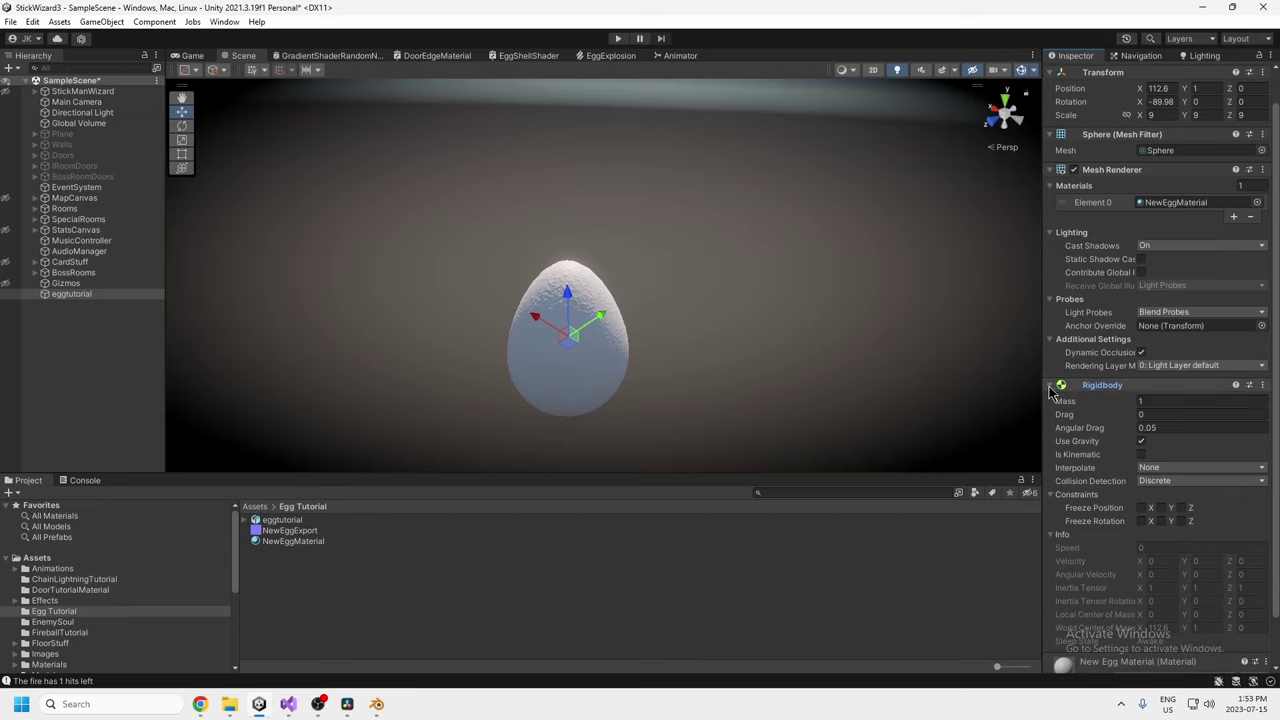
click(1051, 386)
Add a Sphere Collider to the eggtutorial object, check its fit around the egg, and collapse its settings.
click(1166, 487)
text(sphere)
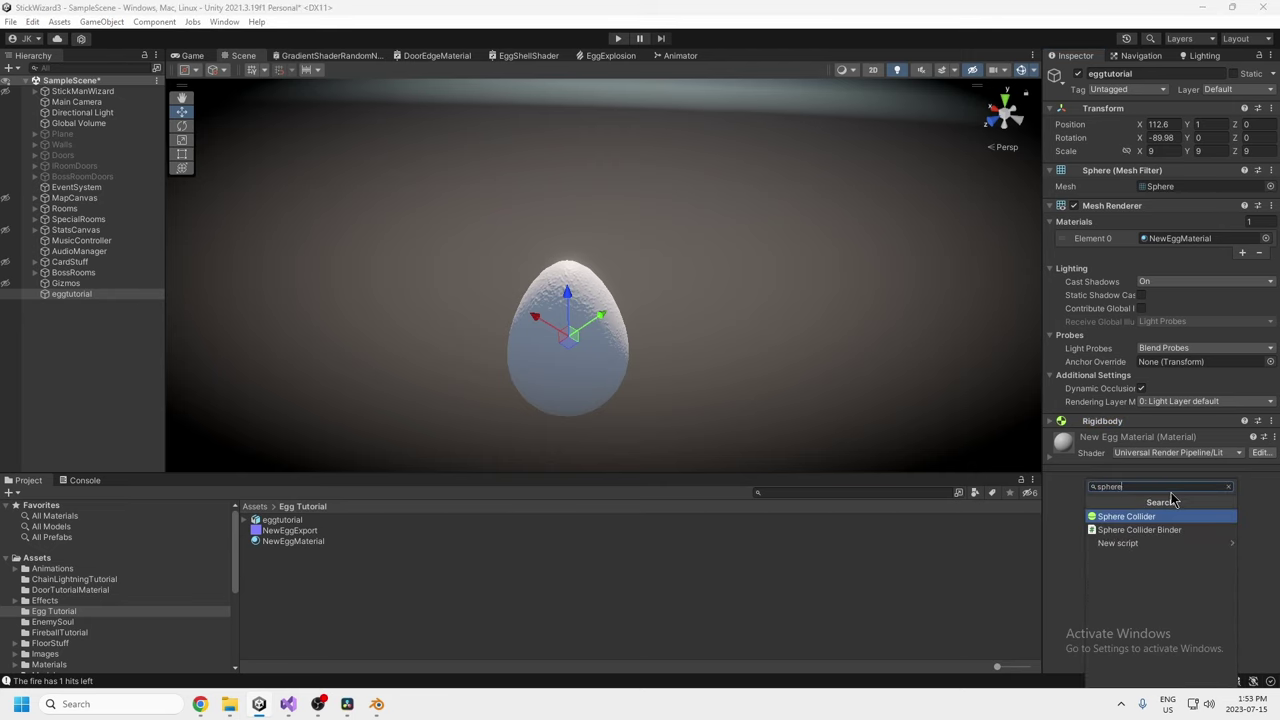
key(Return)
alt+drag(708, 302, 645, 366)
mouse_move(645, 366)
middle_down()
mouse_move(683, 313)
mouse_move(622, 376)
middle_up()
alt+drag(608, 394, 728, 260)
middle_drag(728, 260, 764, 177)
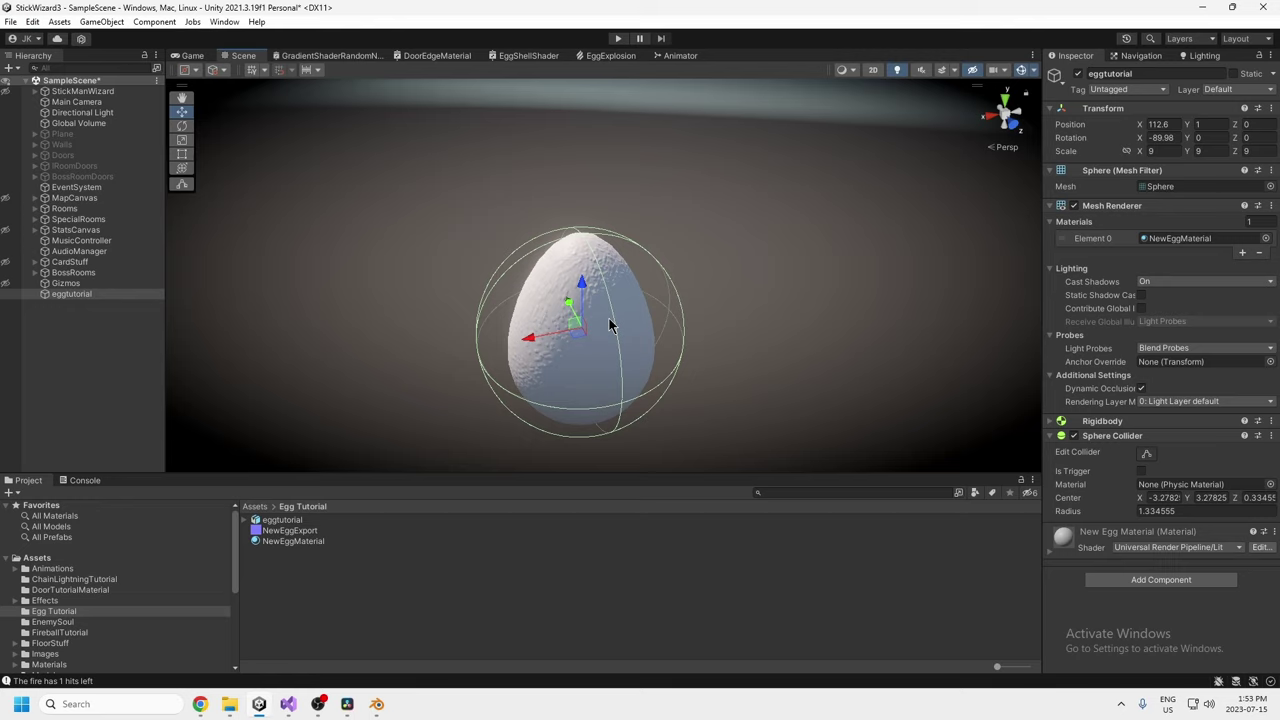
click(1050, 436)
Save the eggtutorial scene object as a prefab in the Egg Tutorial folder.
click(72, 295)
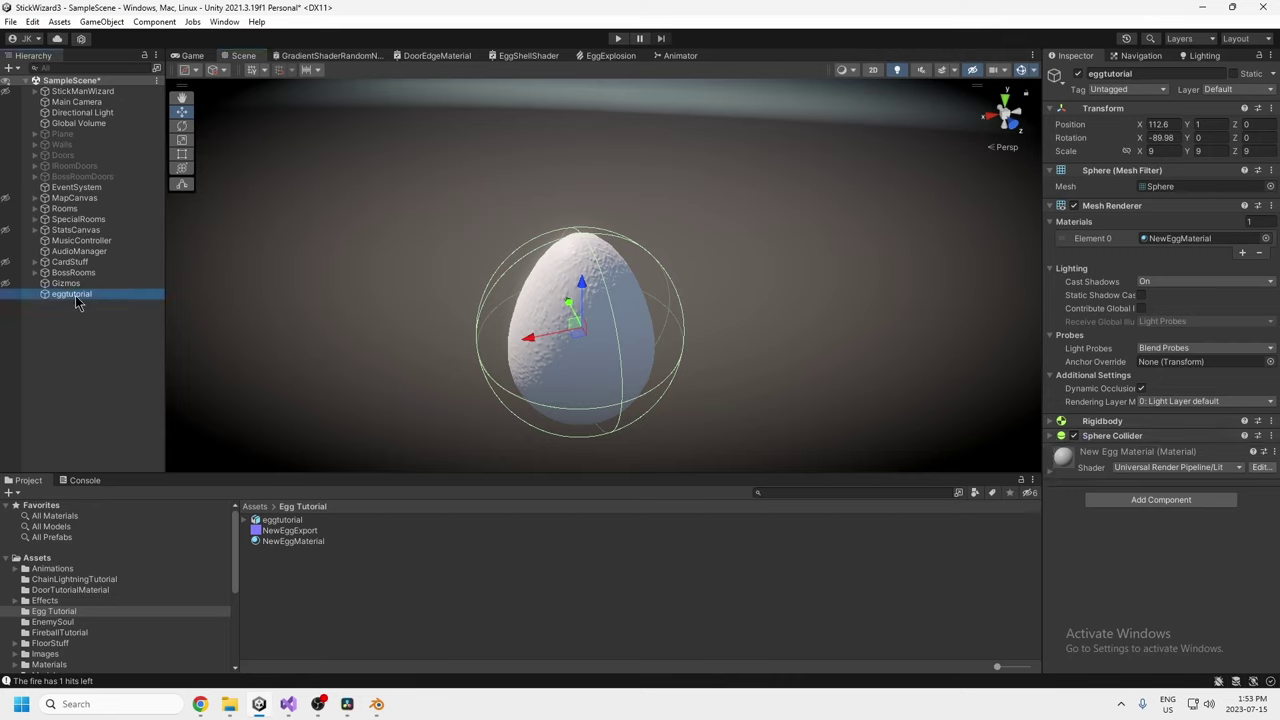
click(336, 569)
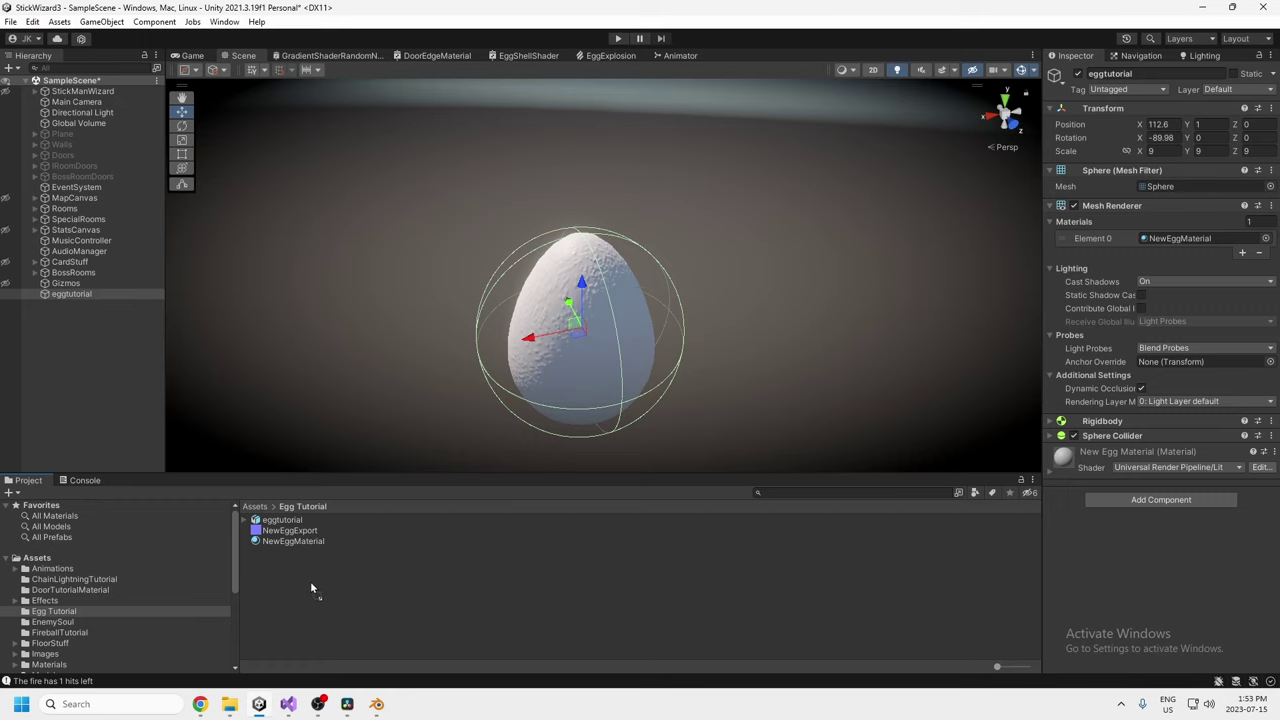
drag(310, 581, 310, 581)
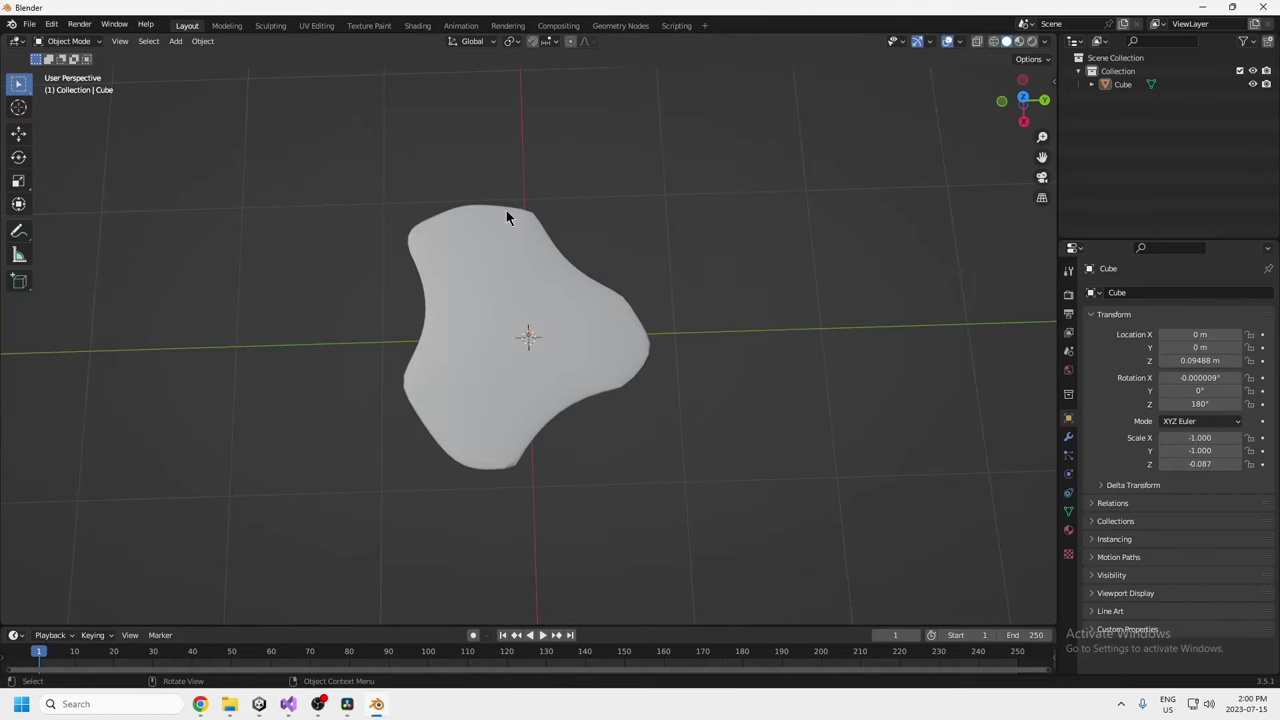
Examine the eggshell piece in Blender, including its mesh in Edit Mode and its modifier settings.
middle_drag(560, 302, 603, 396)
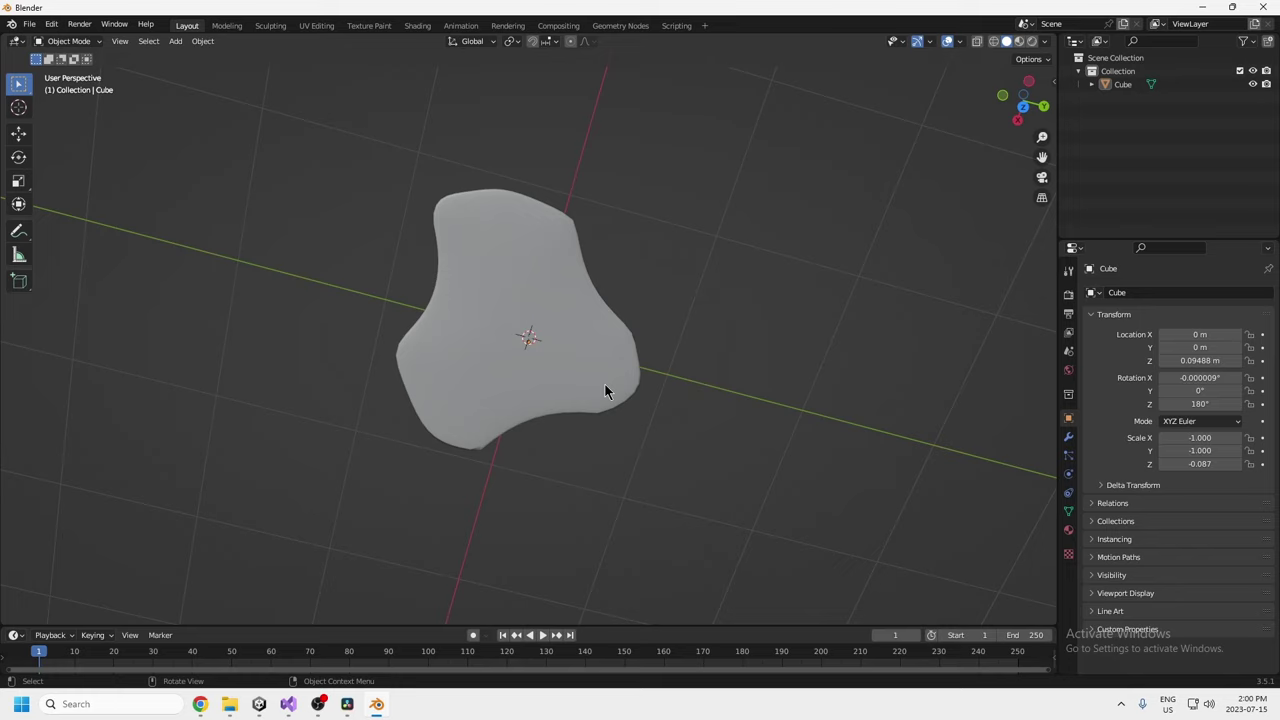
middle_drag(632, 395, 608, 290)
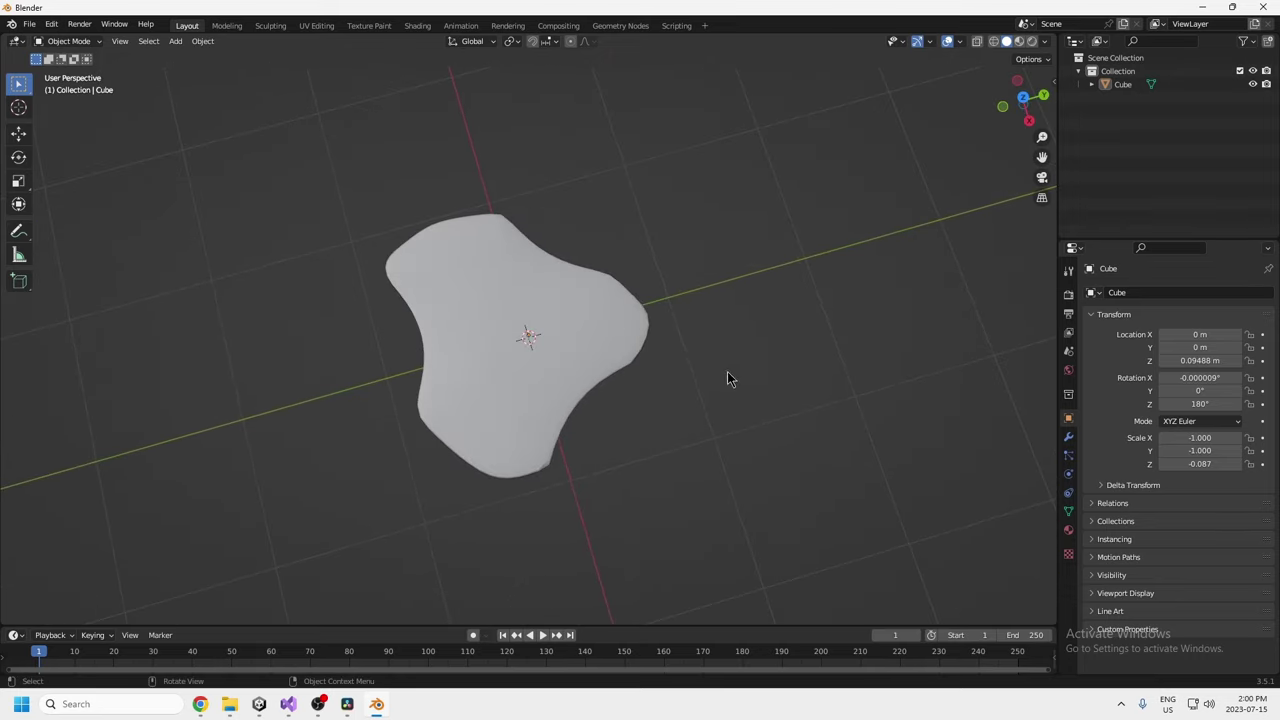
middle_drag(727, 372, 556, 241)
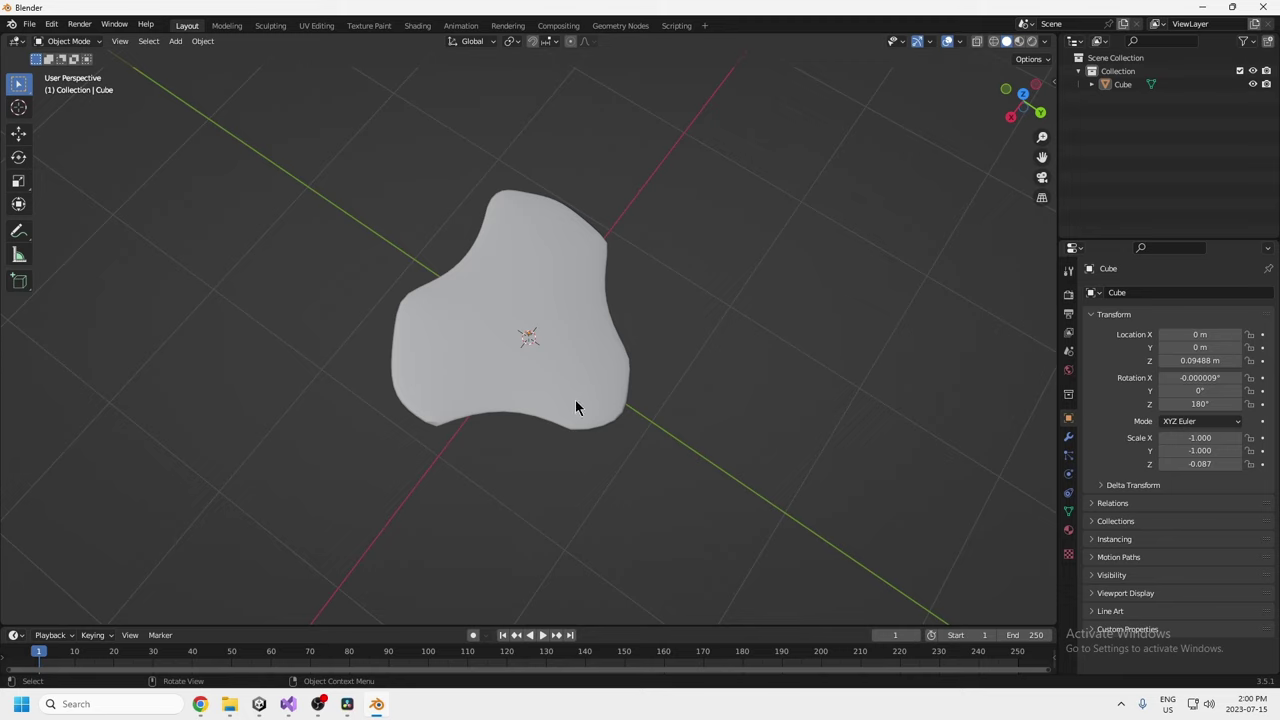
key(Tab)
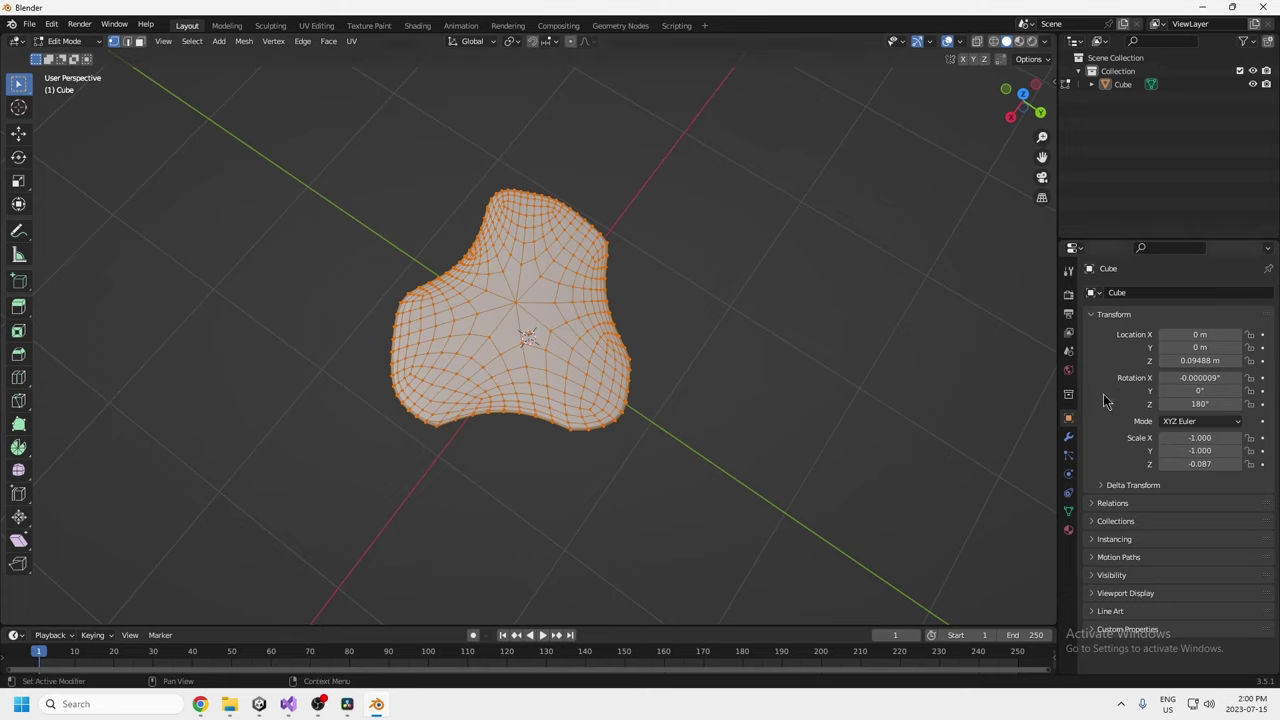
click(1068, 437)
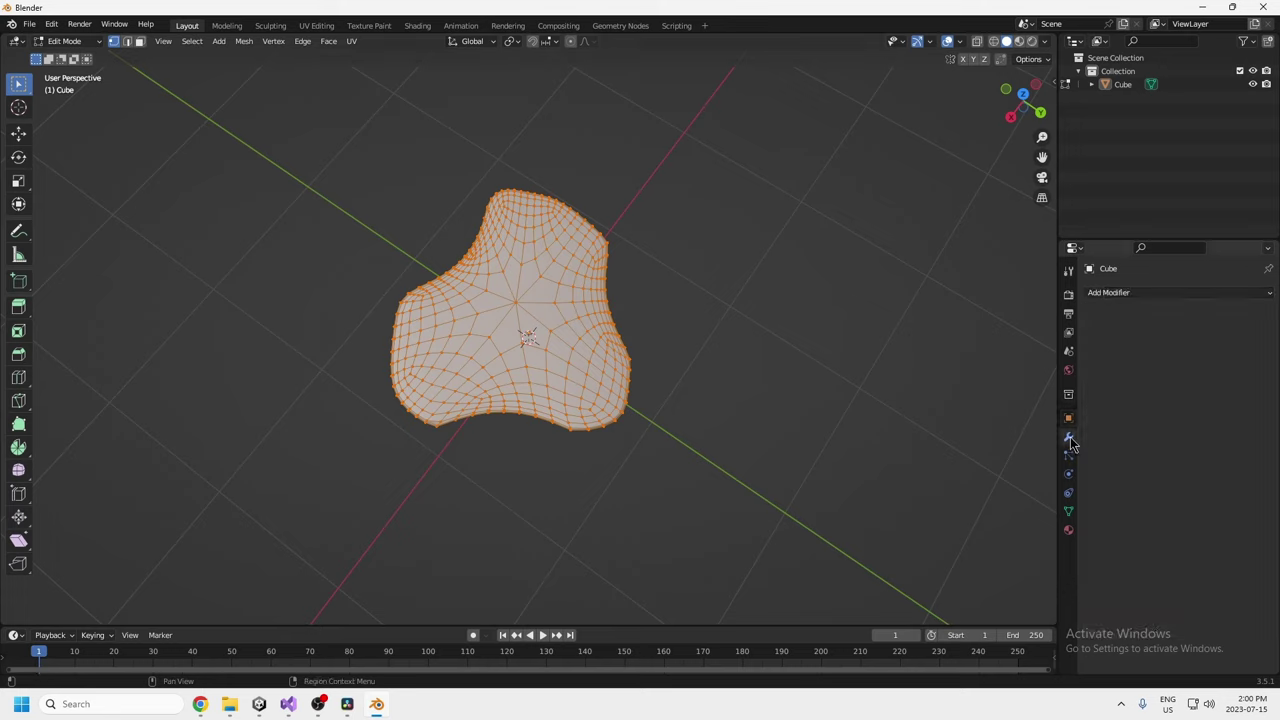
click(1110, 292)
middle_drag(651, 429, 600, 352)
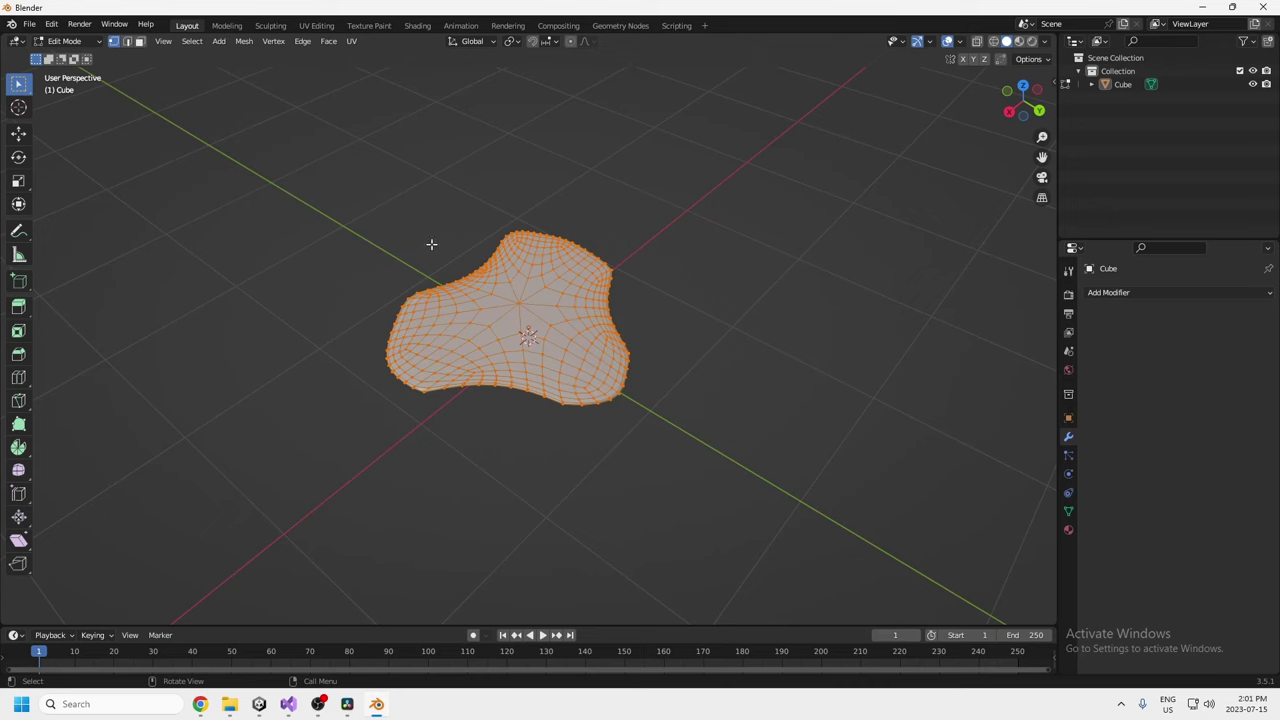
middle_drag(491, 434, 599, 417)
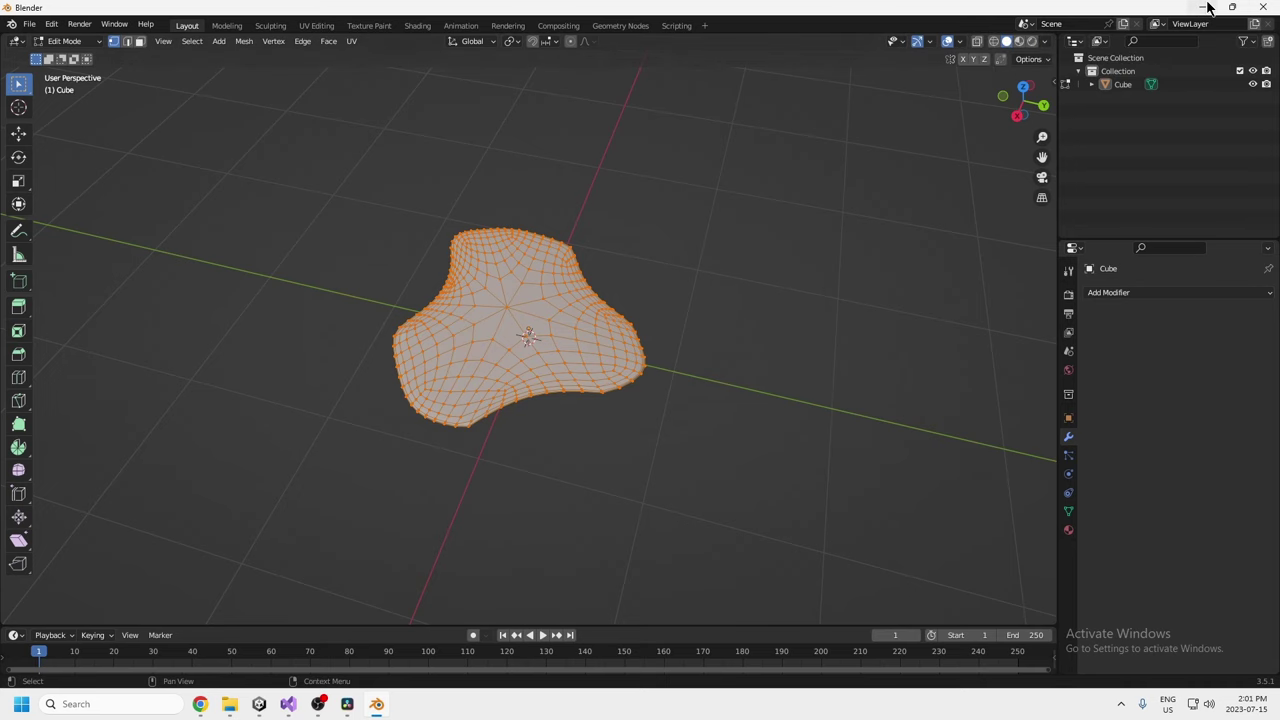
Switch to Unity and examine the eggtutorial model's Sphere mesh and the EggExplosion graph's Output Particle Lit Mesh block.
click(1204, 7)
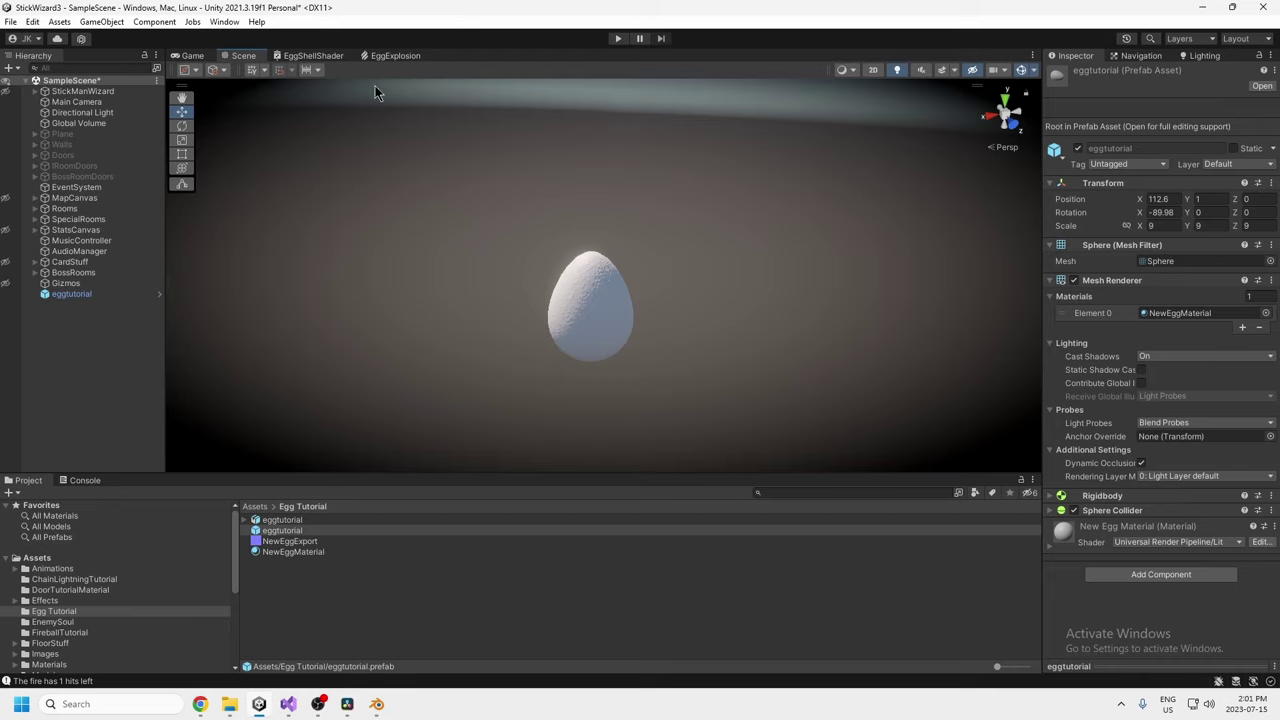
click(245, 520)
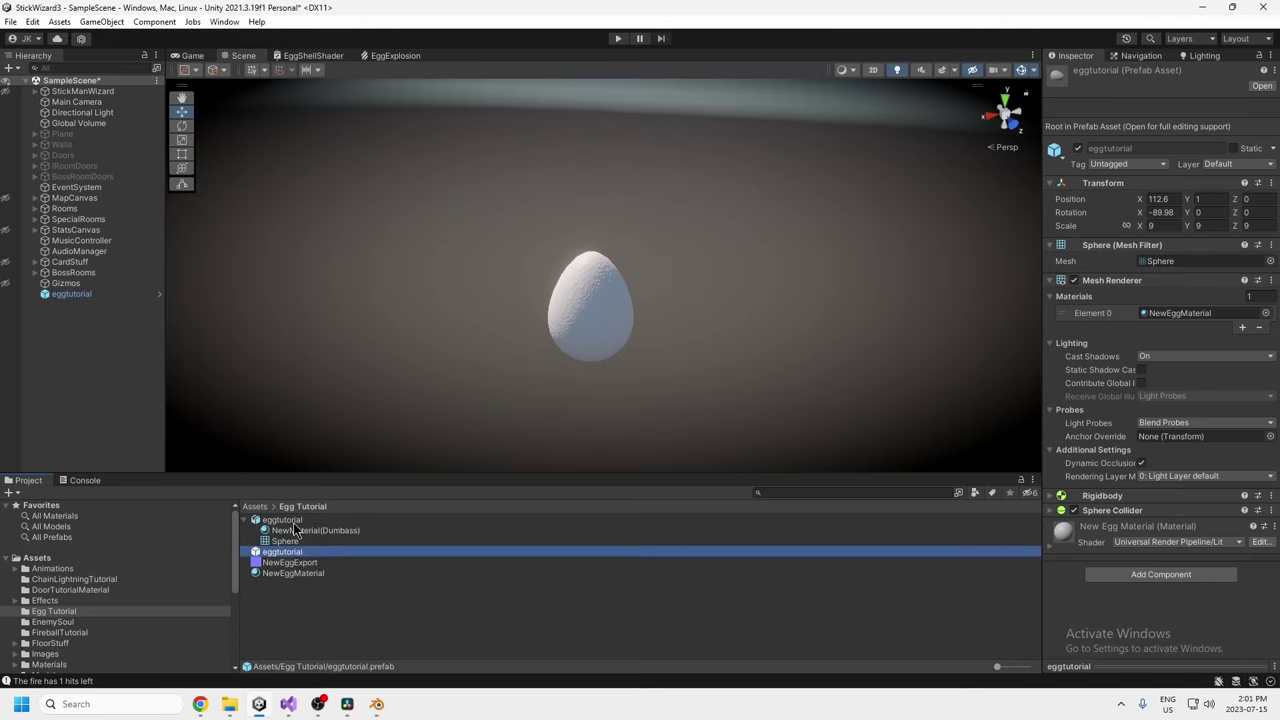
click(286, 542)
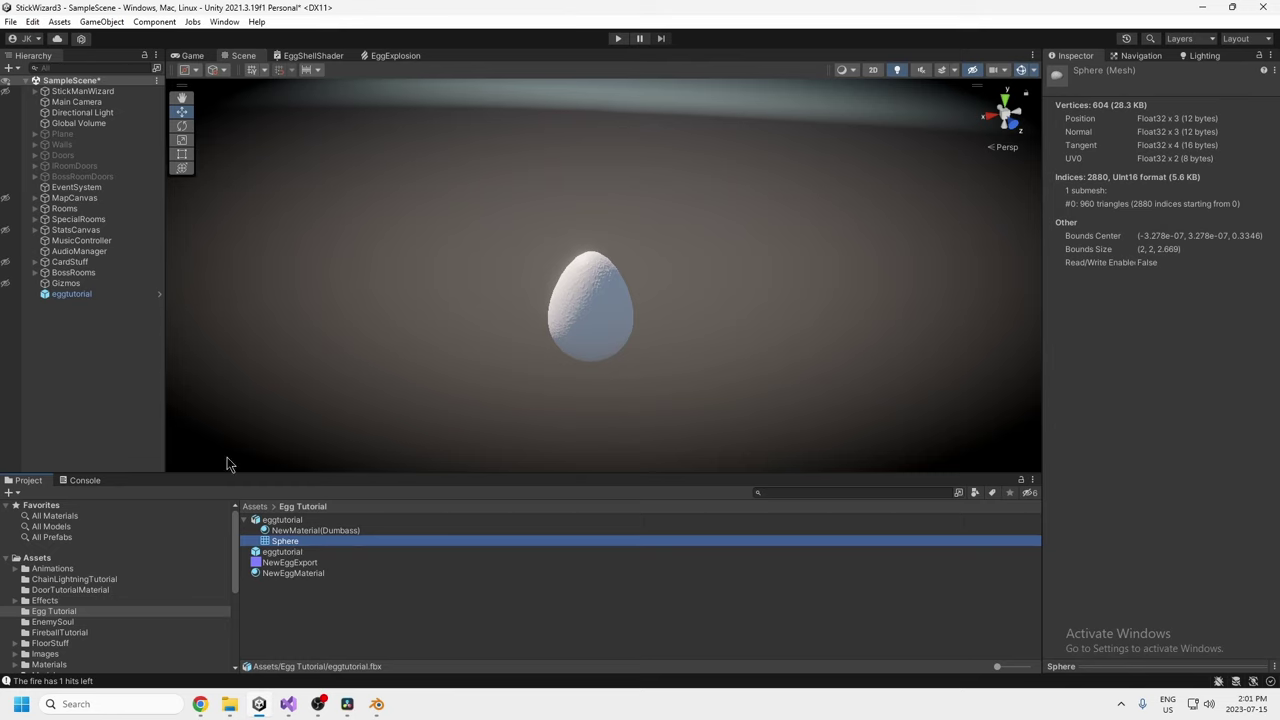
click(399, 56)
scroll(572, 343, up, 5)
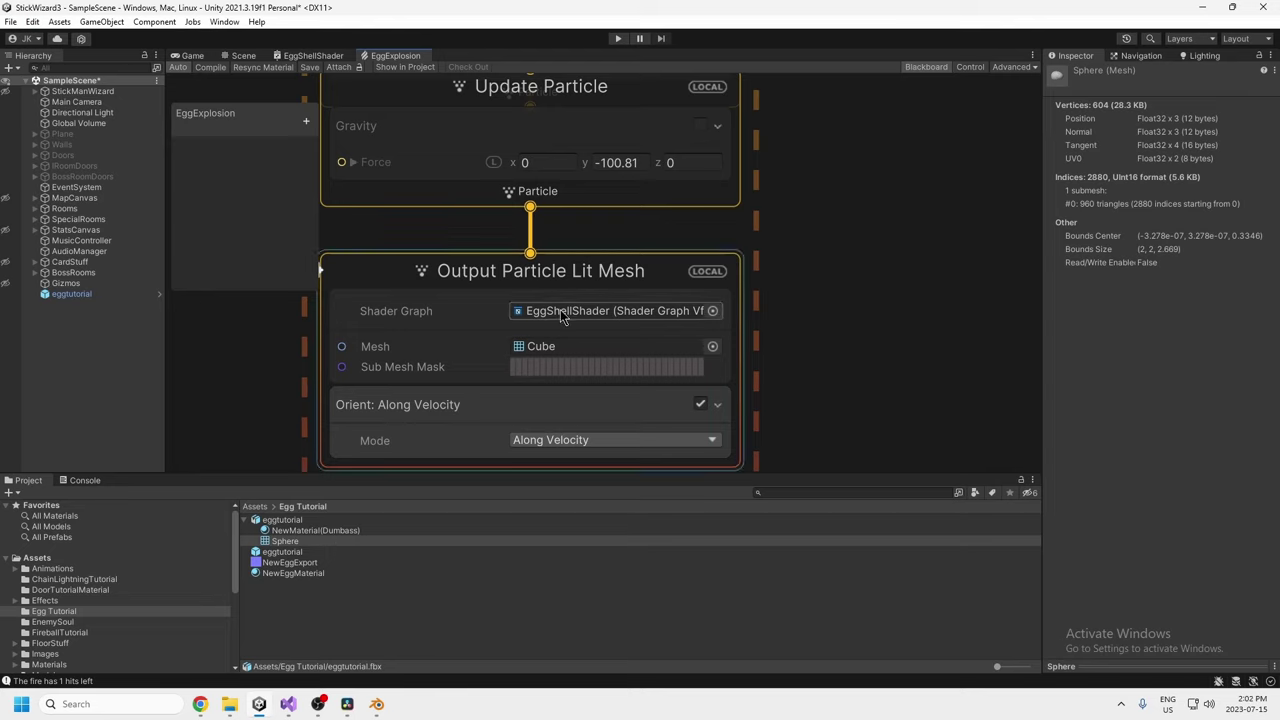
Create a URP Lit Shader Graph named EggShellShaderTutorial in the Egg Tutorial folder.
right_click(303, 594)
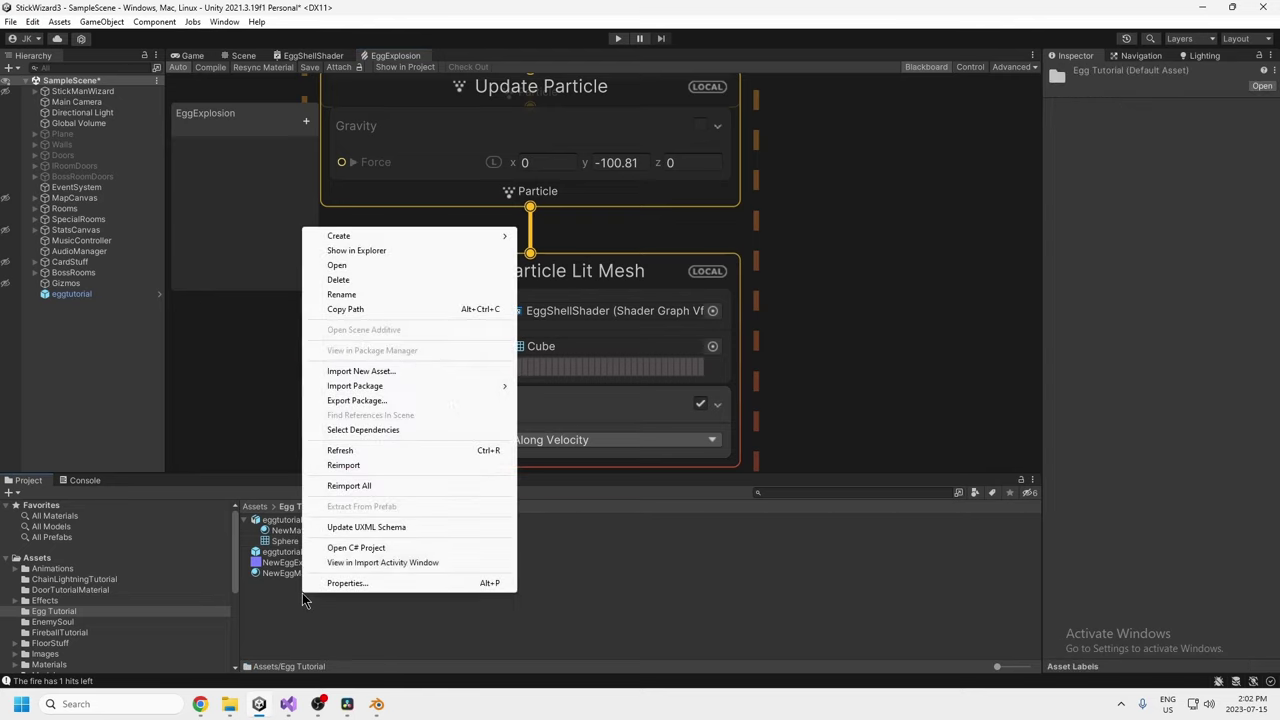
mouse_move(410, 236)
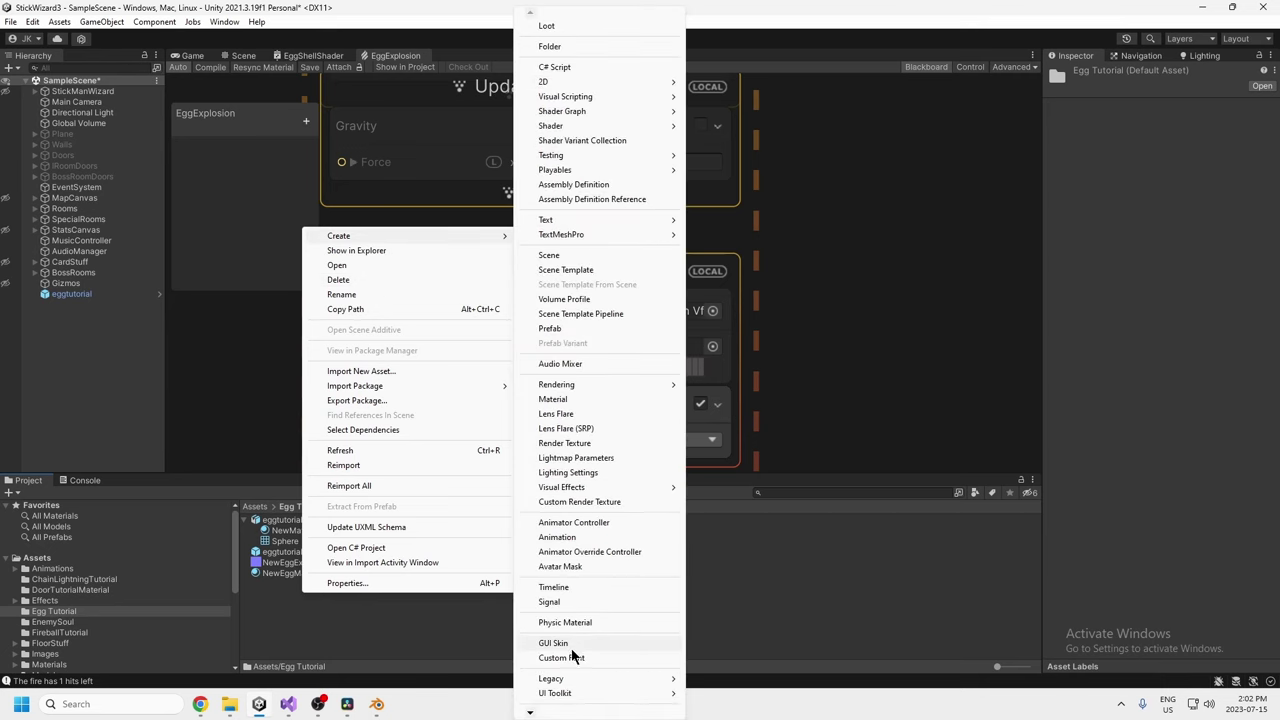
mouse_move(590, 111)
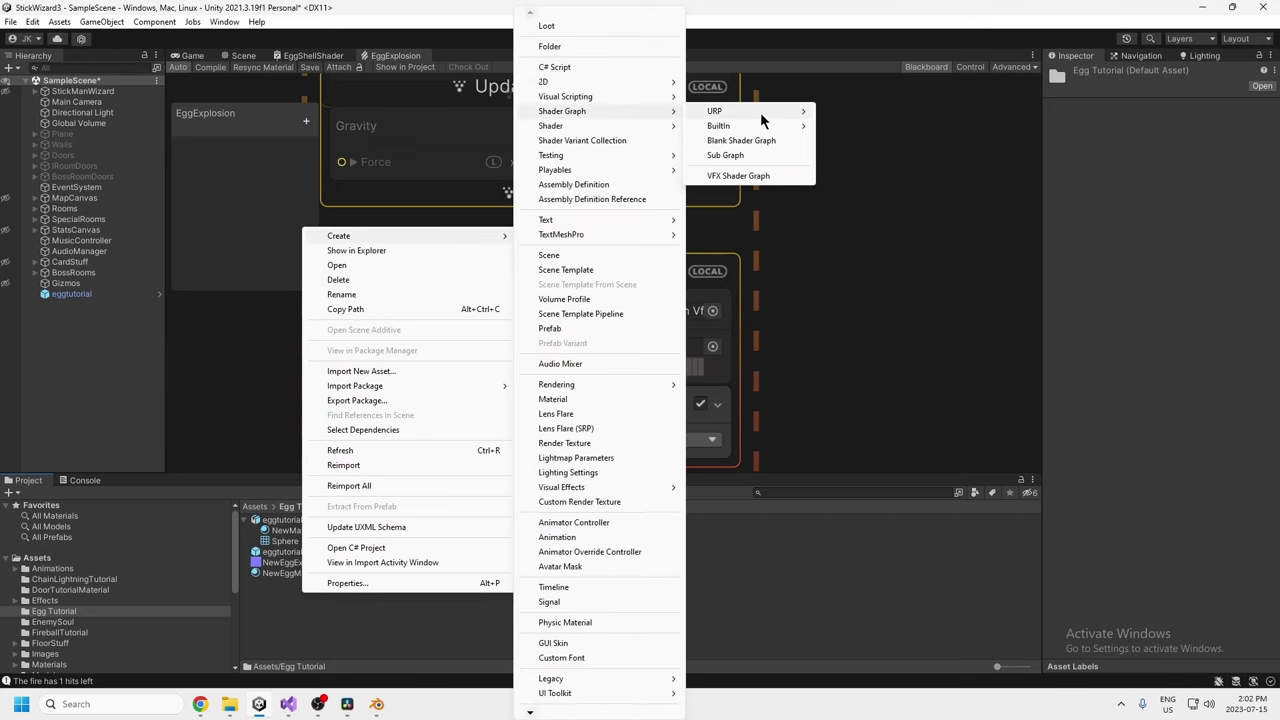
mouse_move(760, 113)
click(858, 112)
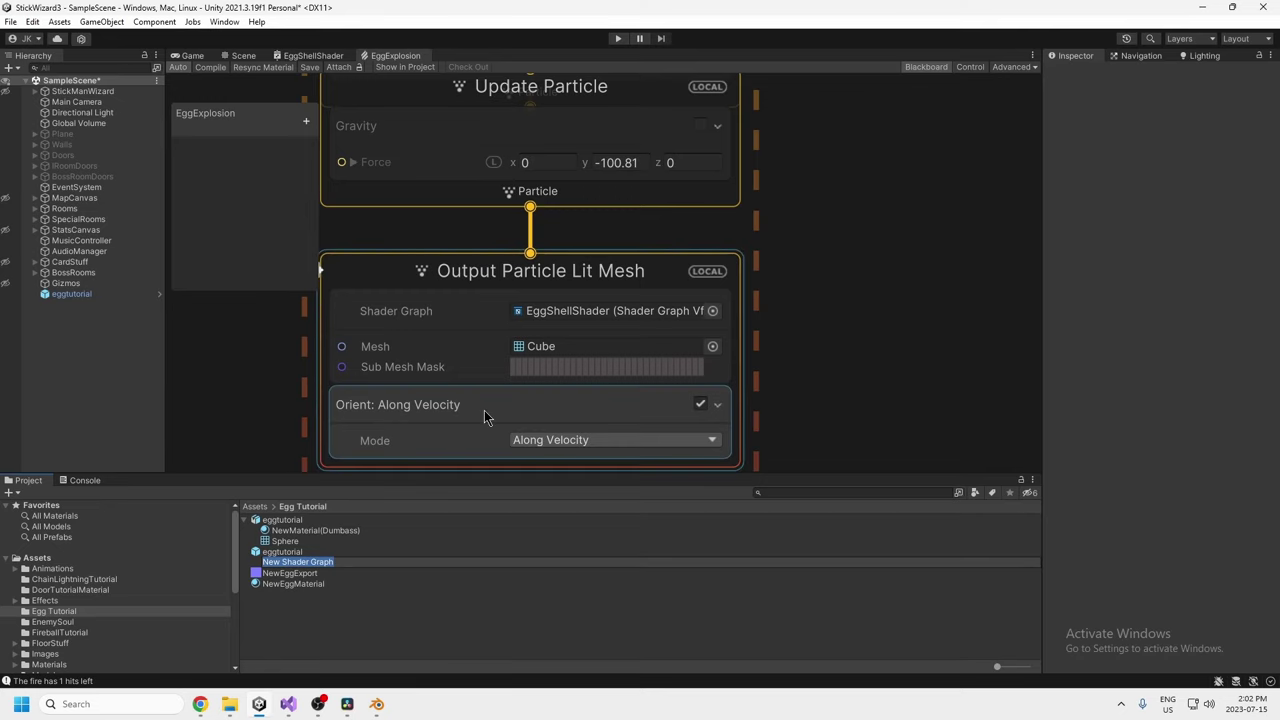
text(EggShellShaderTutorial)
key(Return)
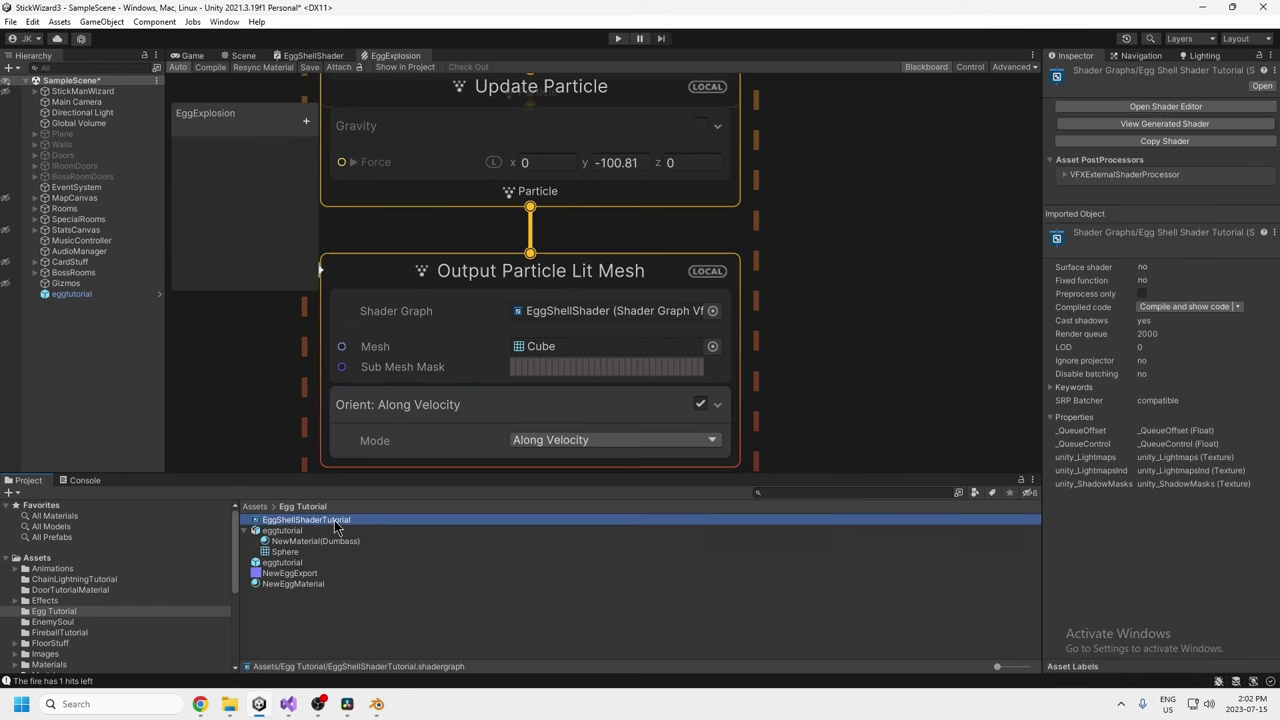
Open EggShellShaderTutorial and add NewEggExport as a Sample Texture 2D node beside the Fragment block.
double_click(334, 520)
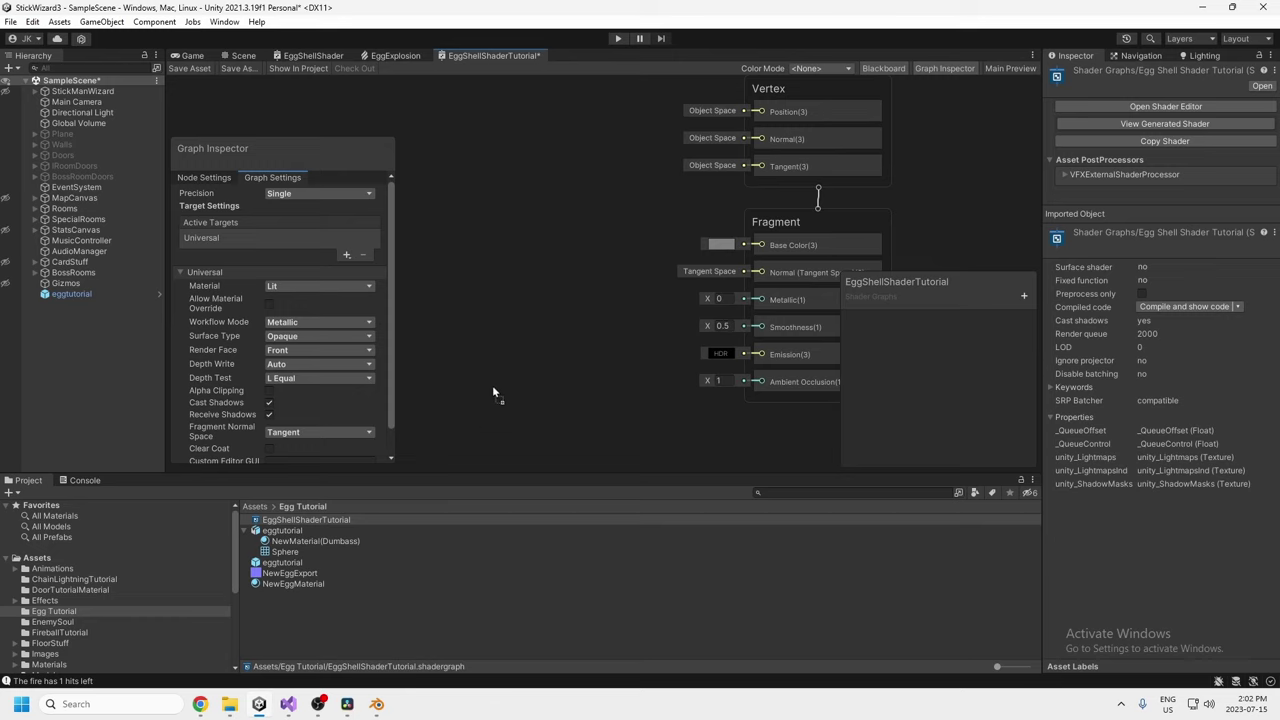
drag(494, 323, 528, 209)
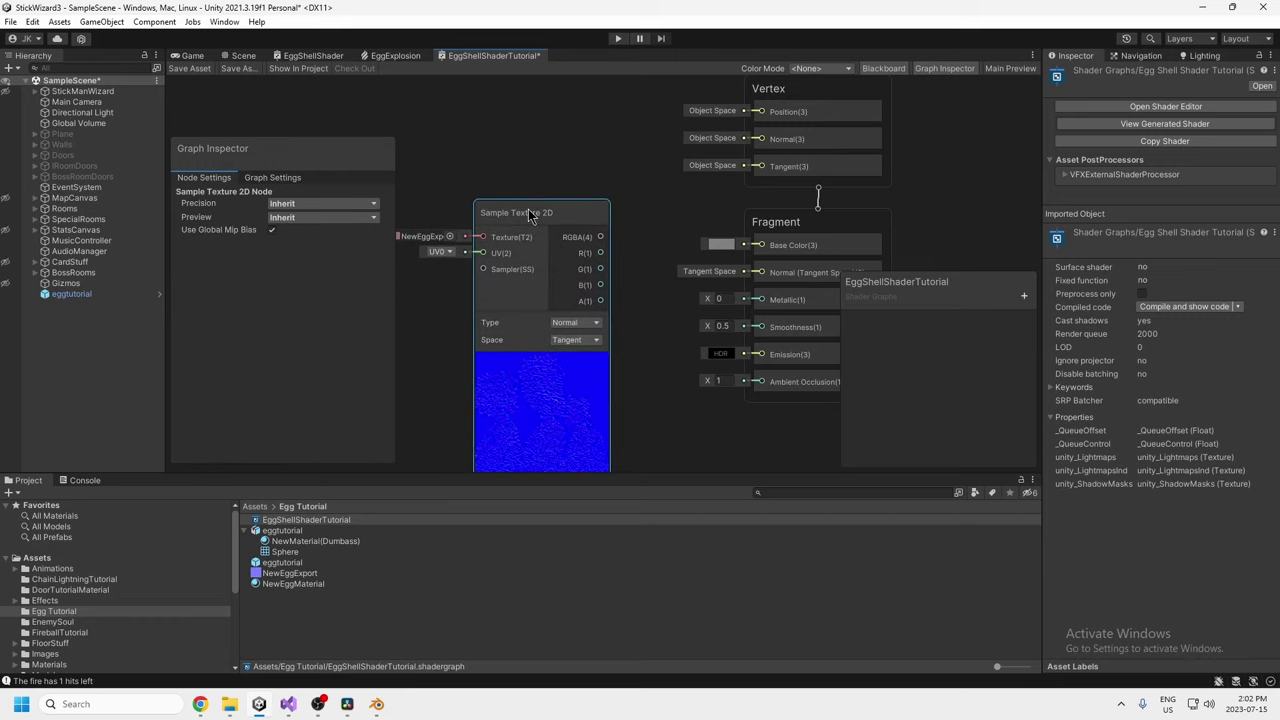
Connect the NewEggExport Sample Texture 2D node's RGBA output to the Fragment block's Normal (Tangent Space) input and return to the EggExplosion graph.
middle_drag(606, 345, 691, 322)
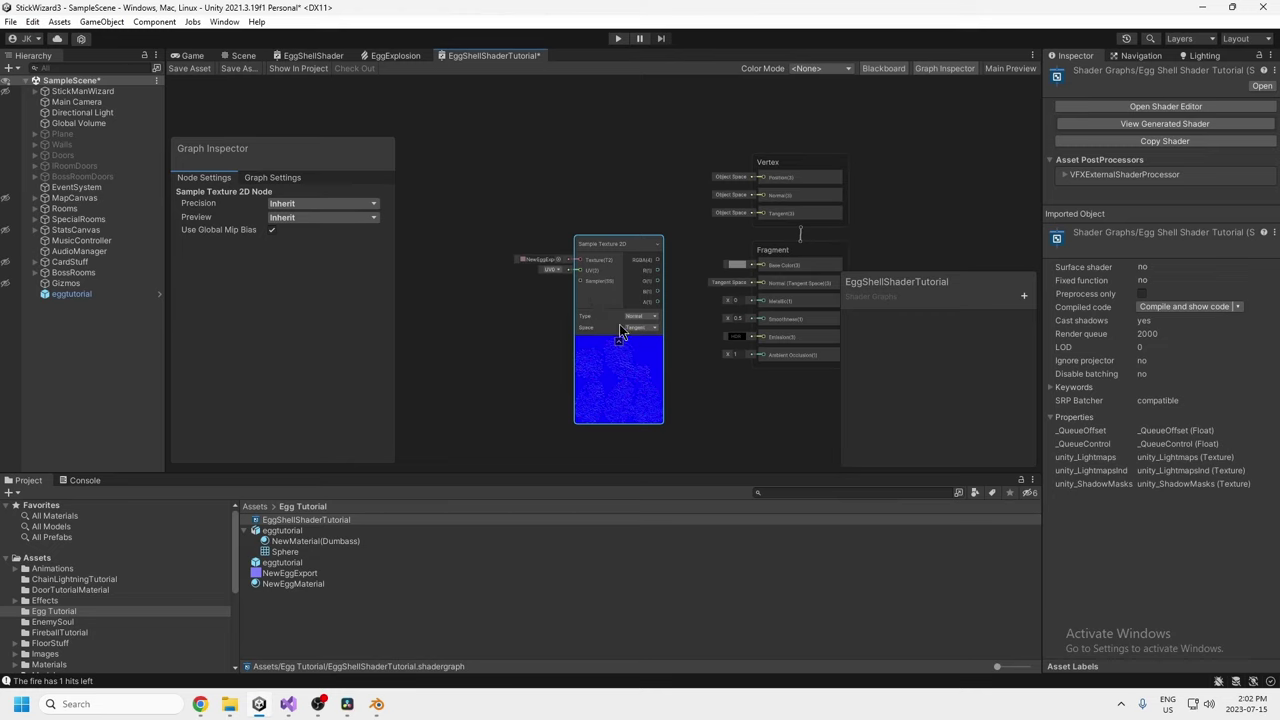
scroll(670, 385, down, 2)
middle_drag(670, 378, 633, 383)
drag(562, 264, 532, 240)
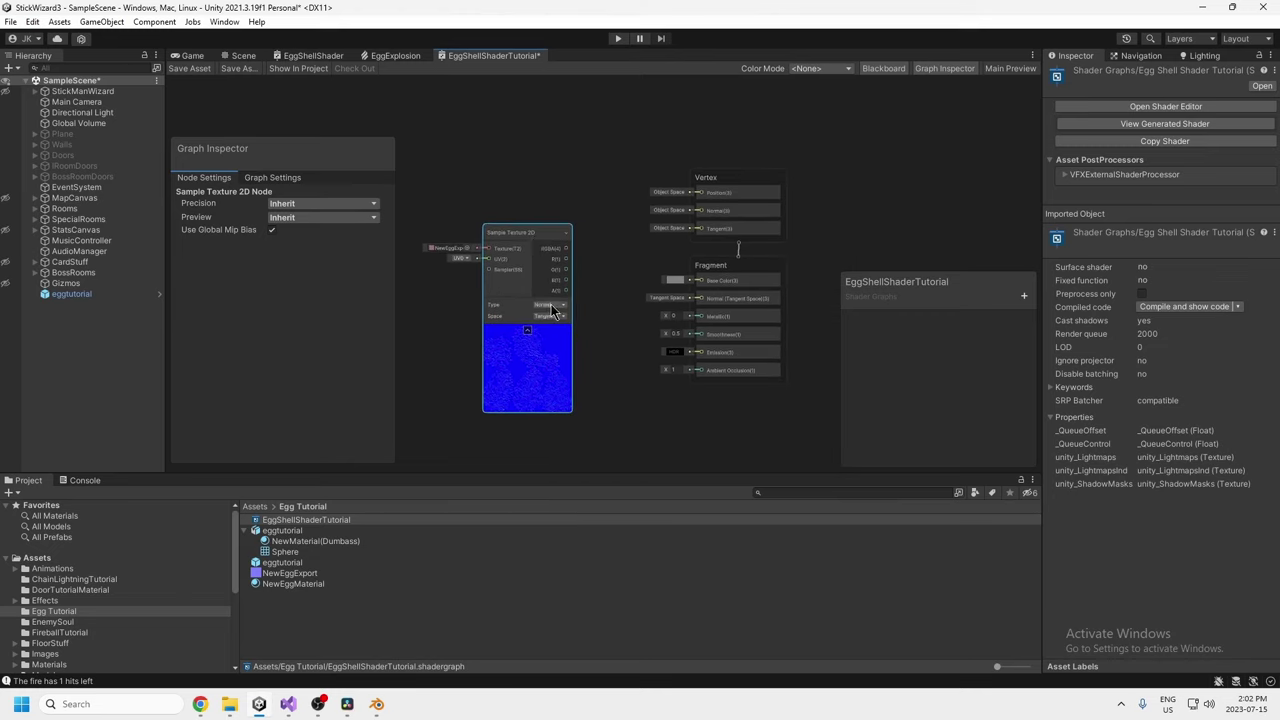
click(857, 257)
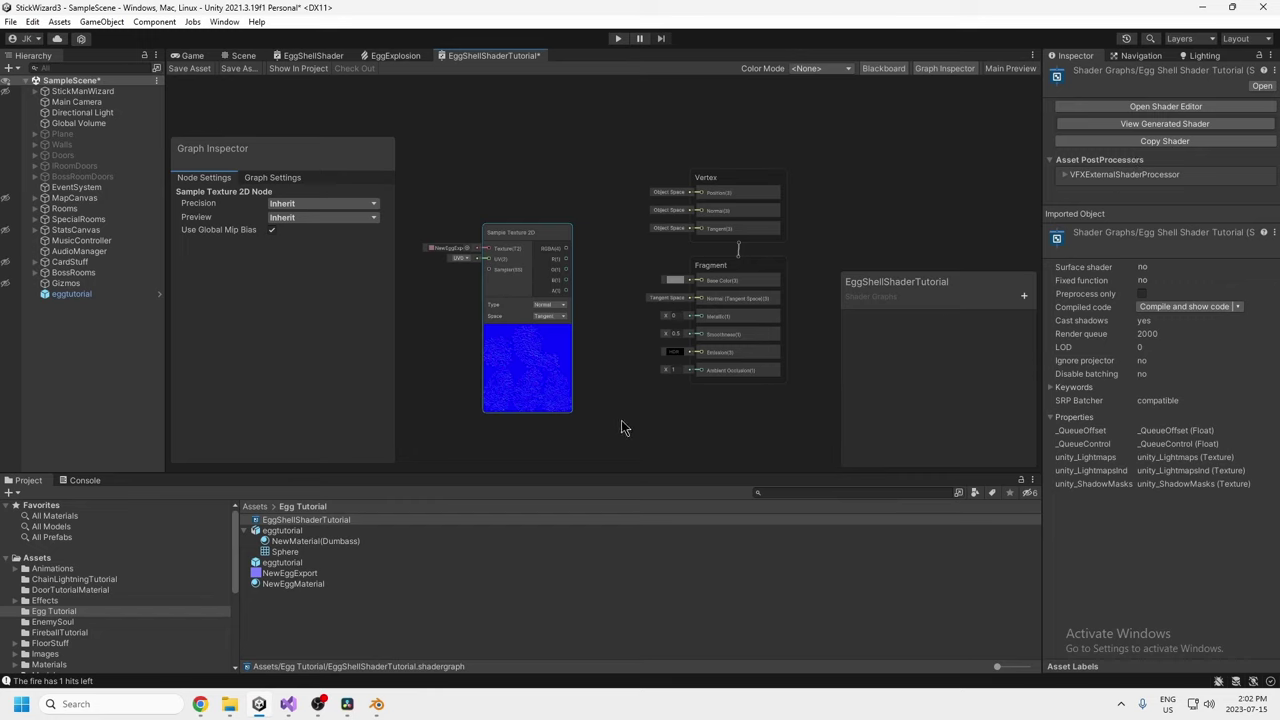
middle_drag(626, 428, 615, 466)
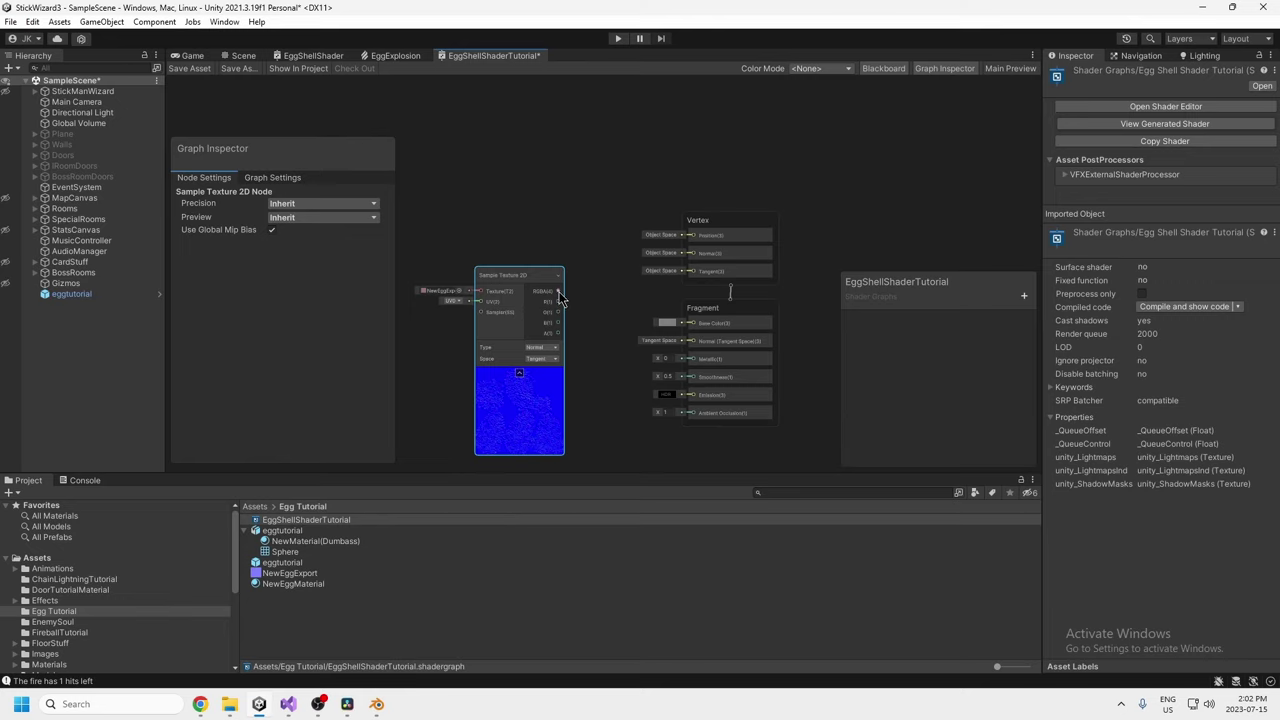
drag(560, 292, 692, 341)
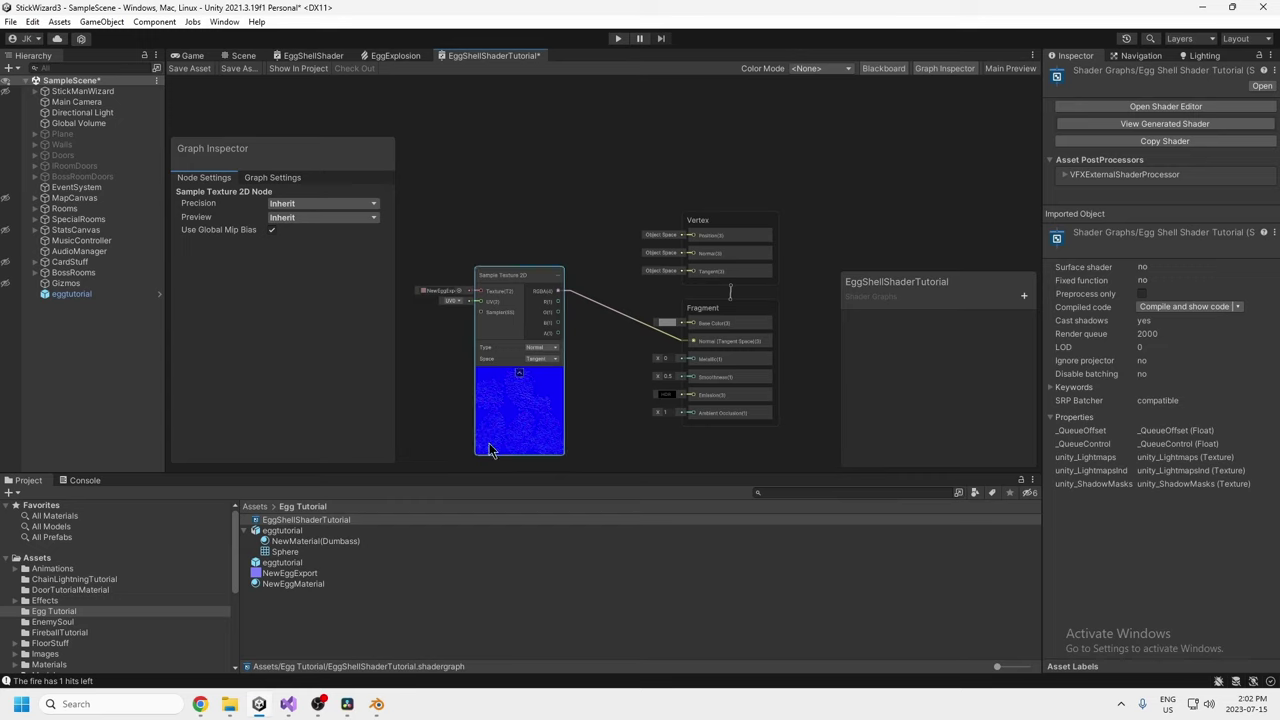
middle_drag(572, 401, 614, 374)
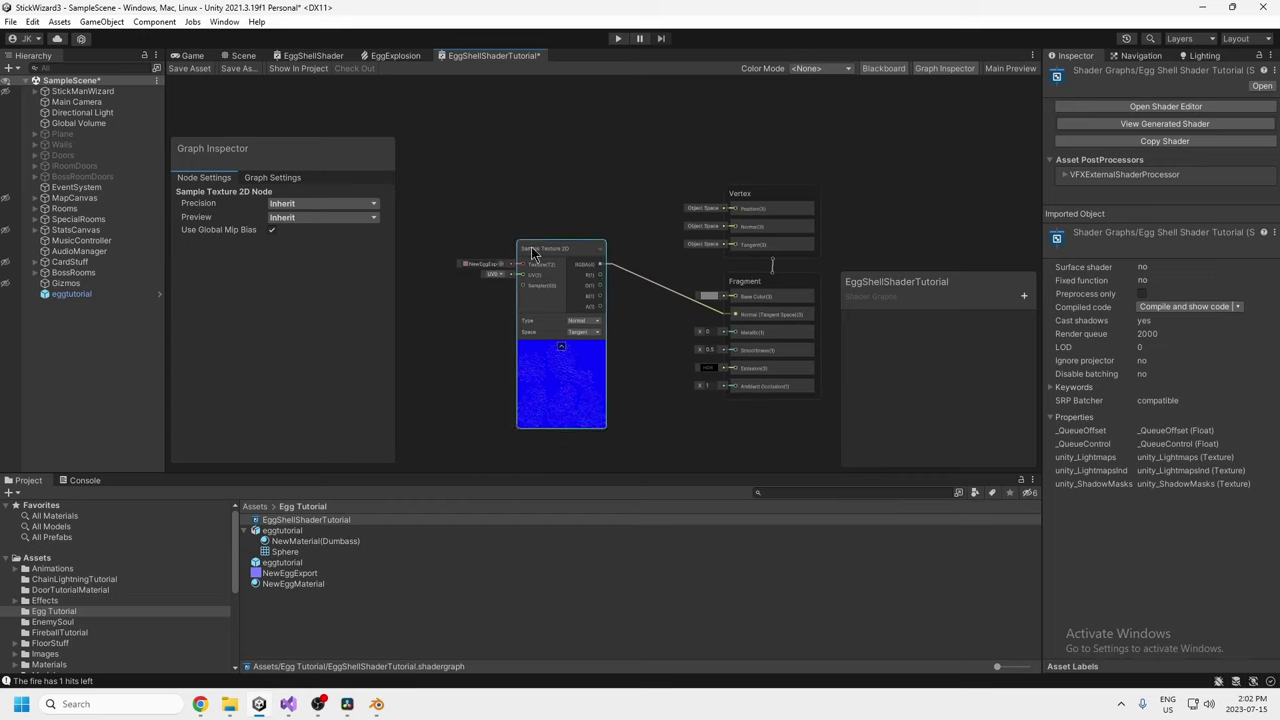
click(378, 57)
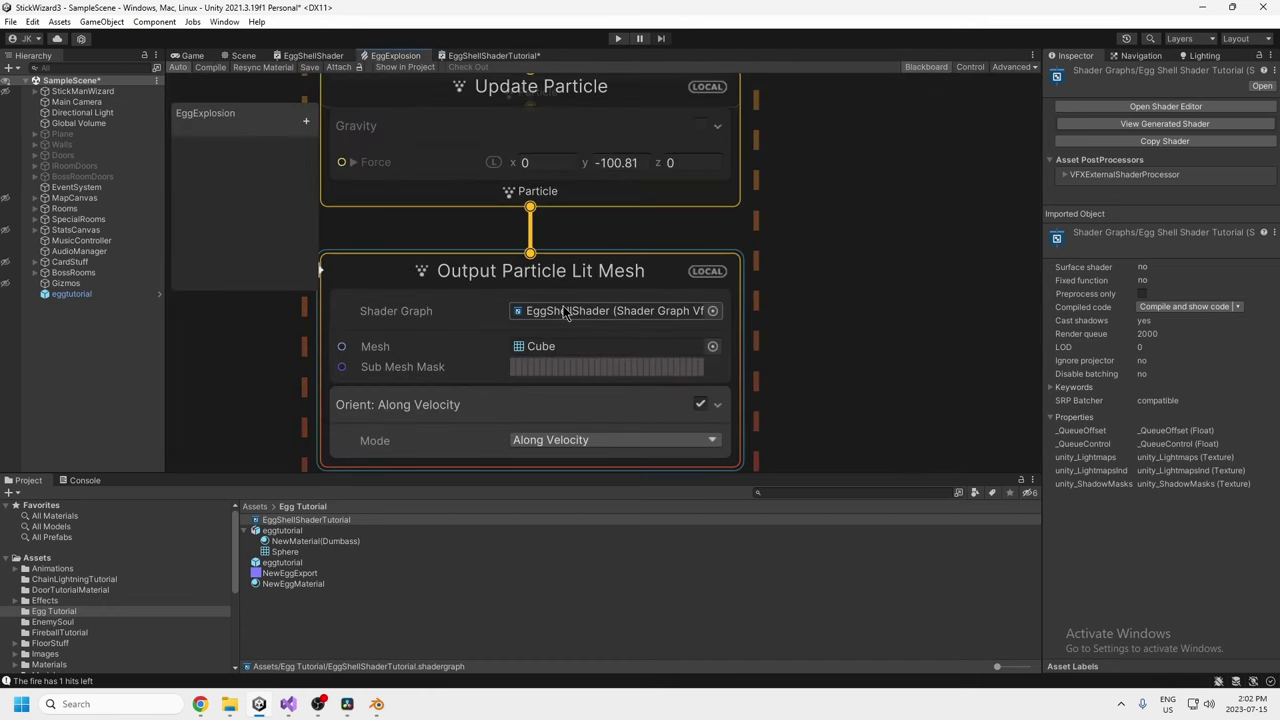
scroll(740, 332, down, 1)
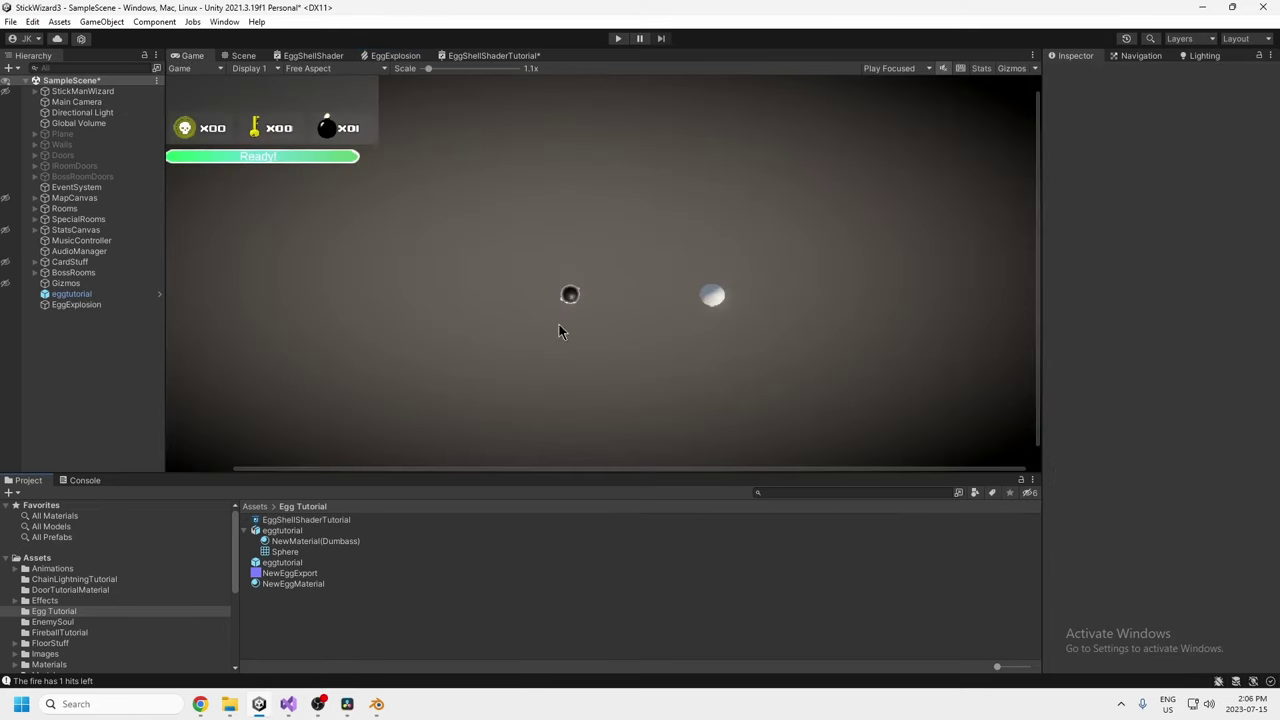
Create a Visual Effect Graph asset with the default name New VFX in the Egg Tutorial folder.
right_click(283, 621)
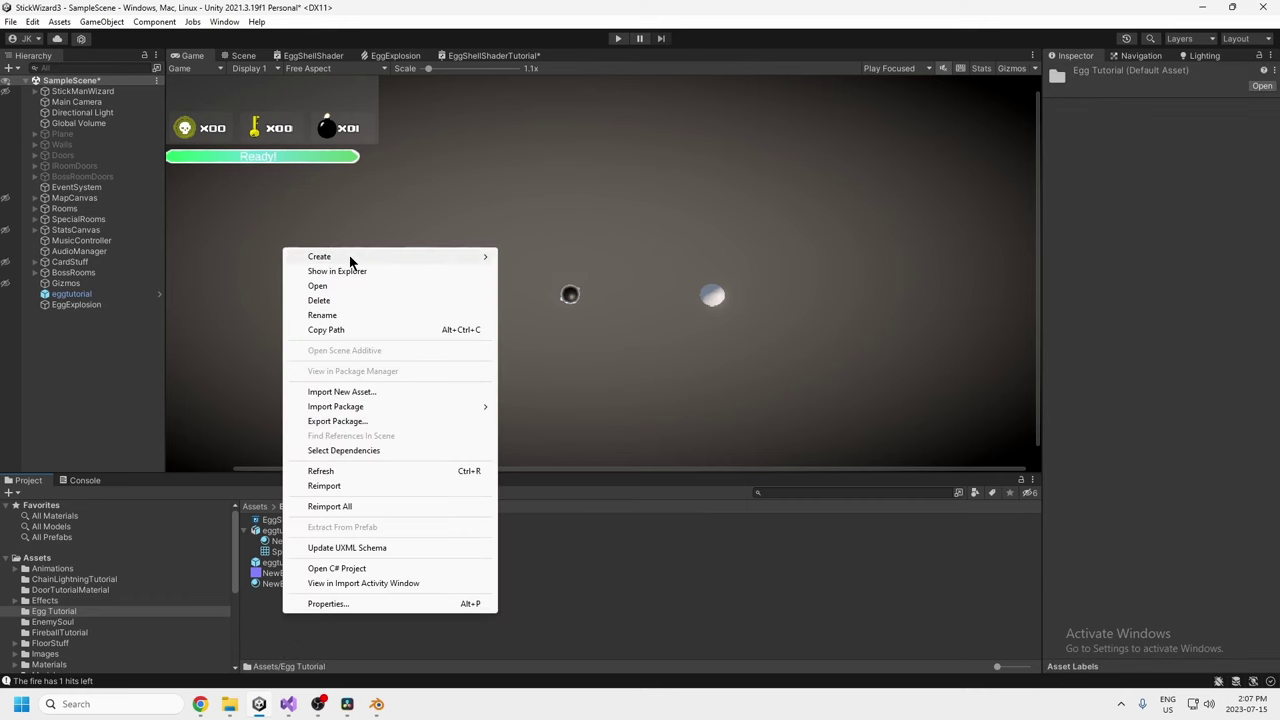
mouse_move(353, 263)
mouse_move(640, 487)
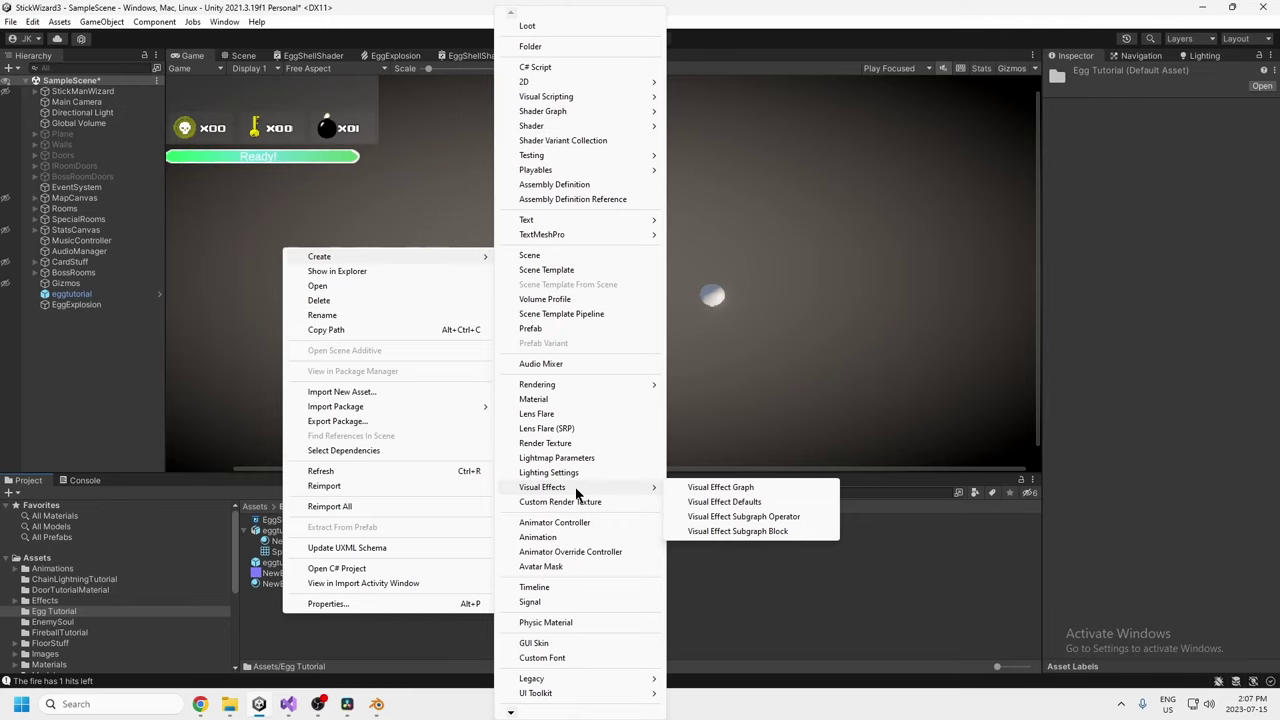
click(721, 488)
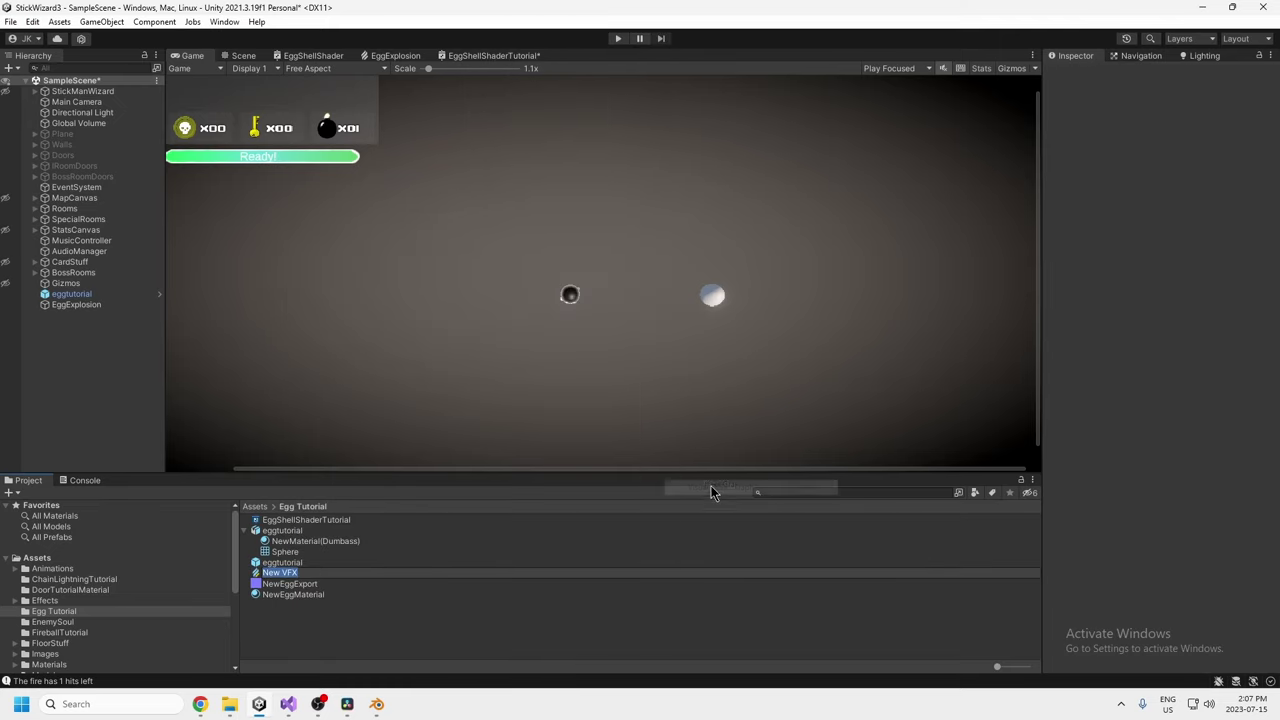
Search the Unity Registry in the Package Manager for the Visual Effect Graph package, examine its details and close the manager.
click(225, 22)
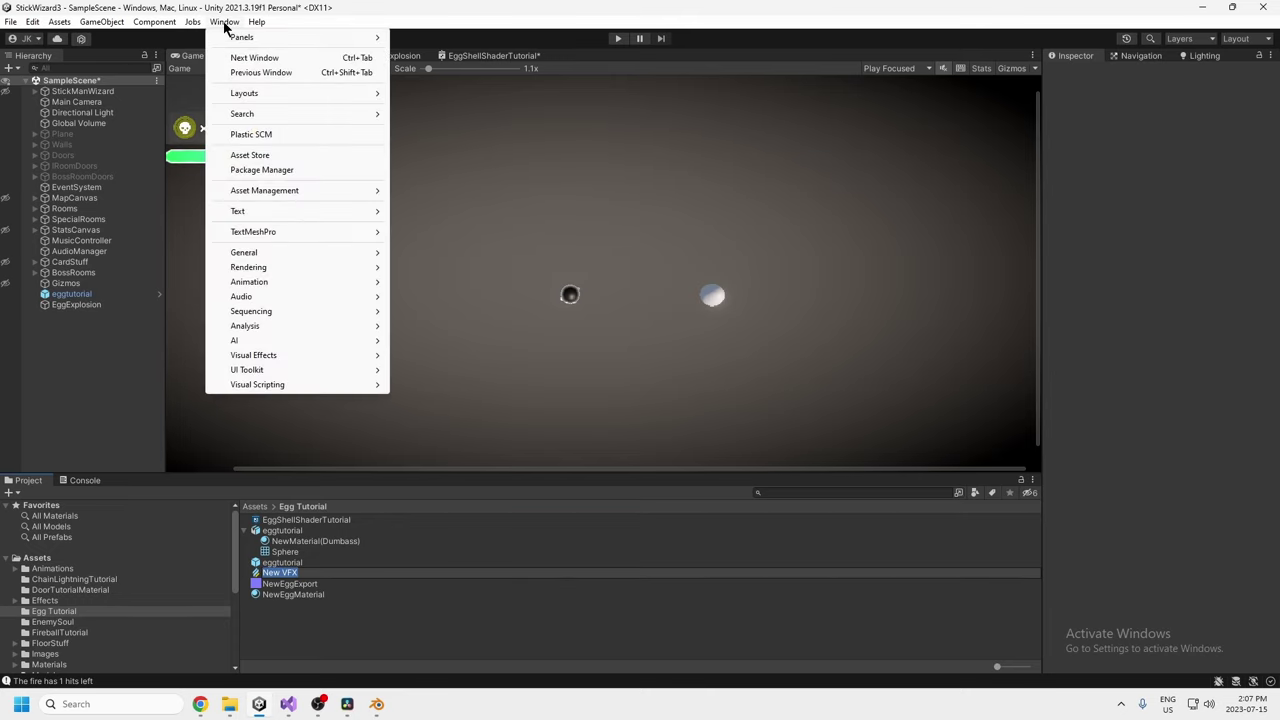
click(264, 172)
click(331, 129)
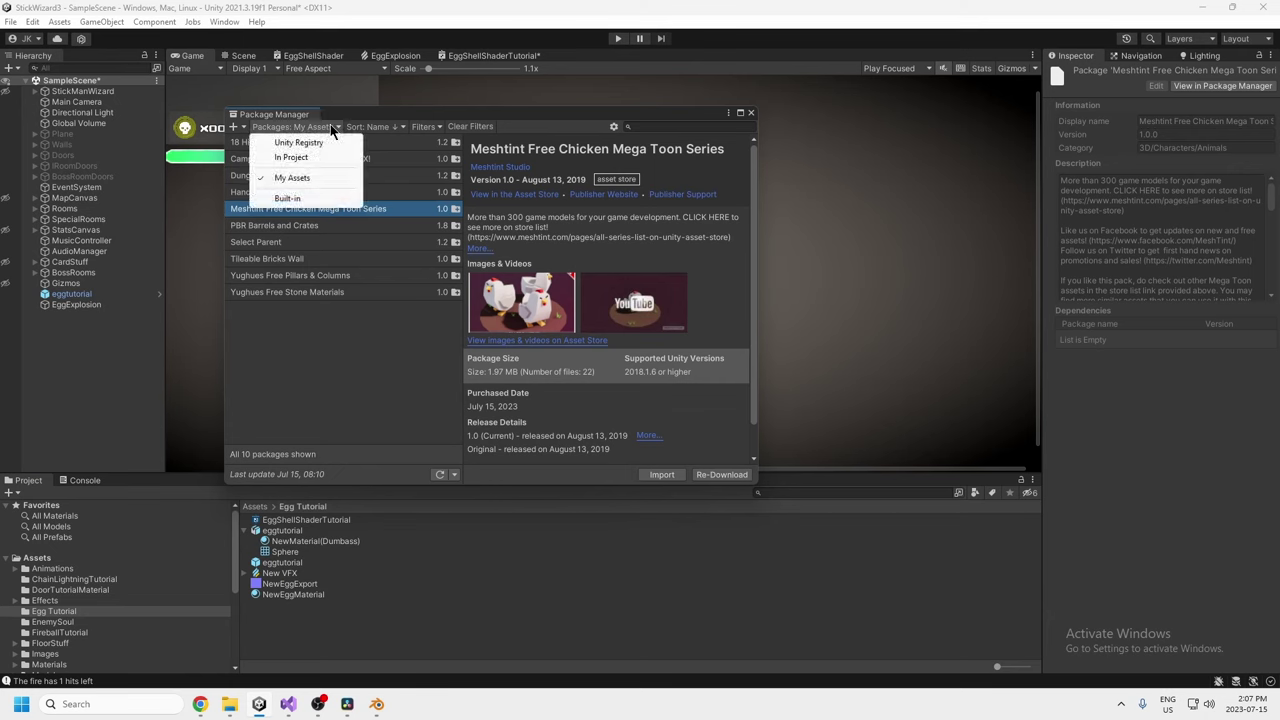
click(300, 143)
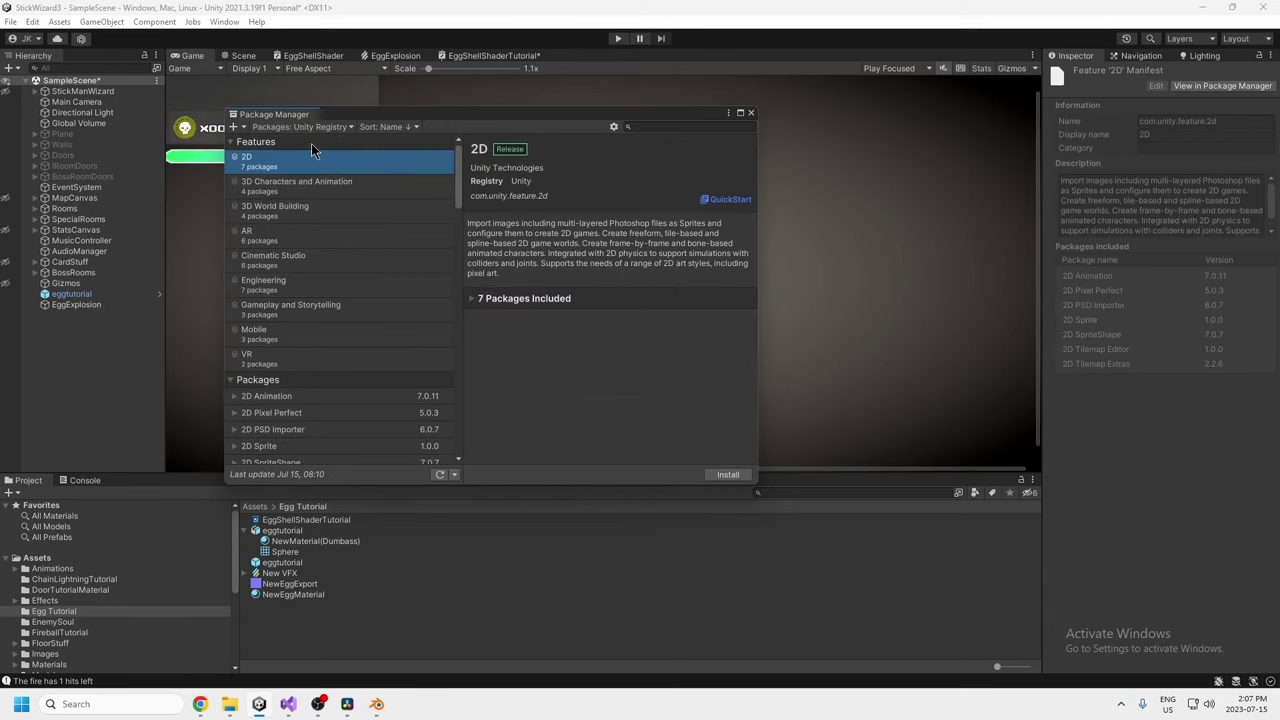
click(648, 128)
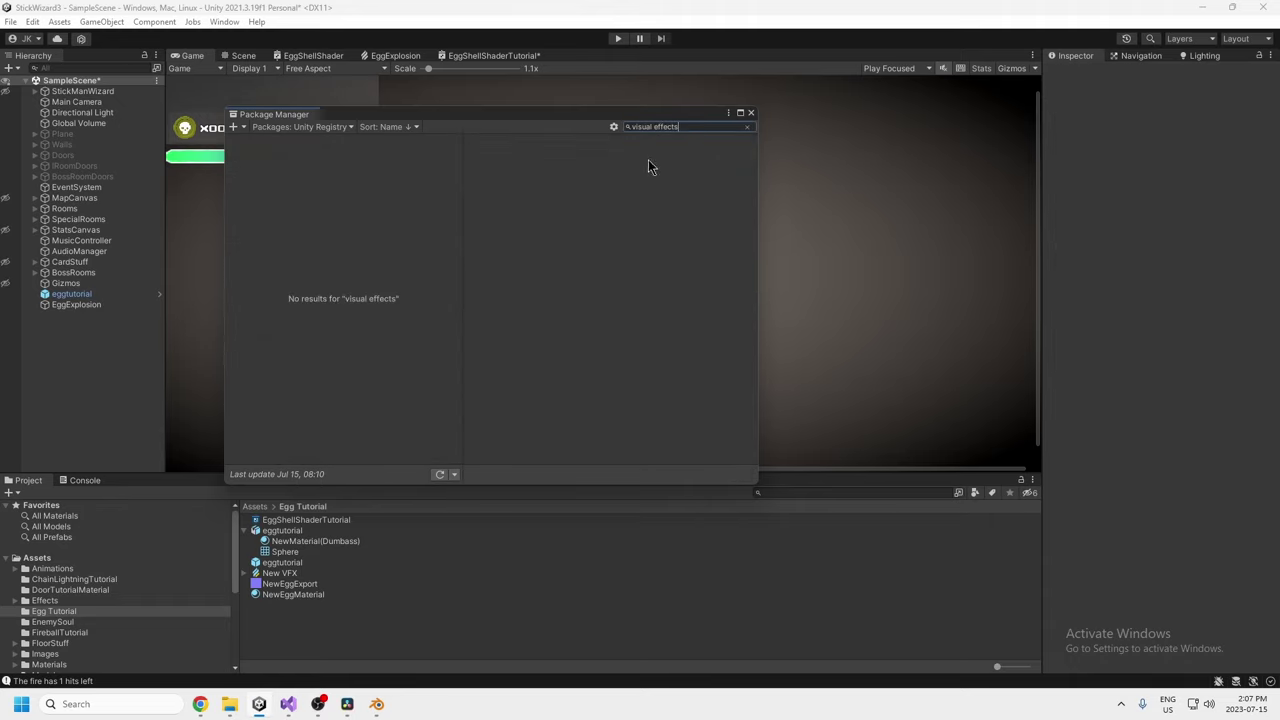
drag(678, 128, 516, 131)
text(vfx)
drag(661, 128, 514, 121)
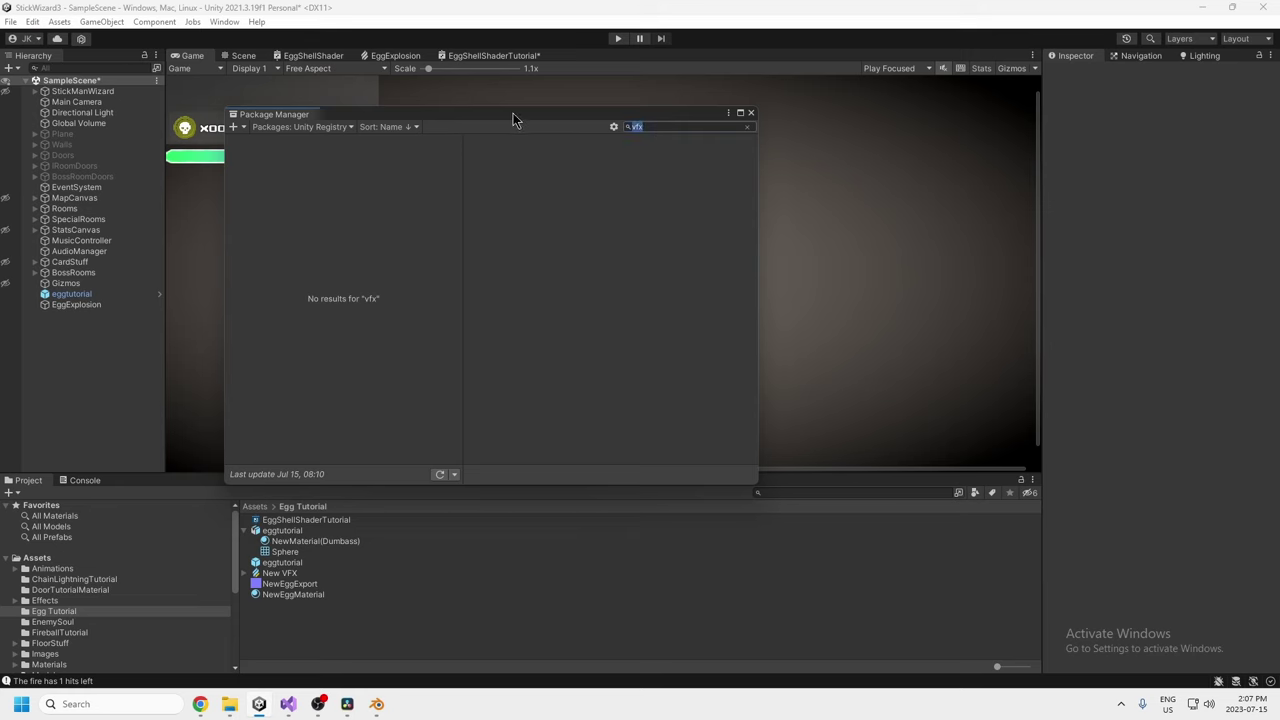
key(BackSpace)
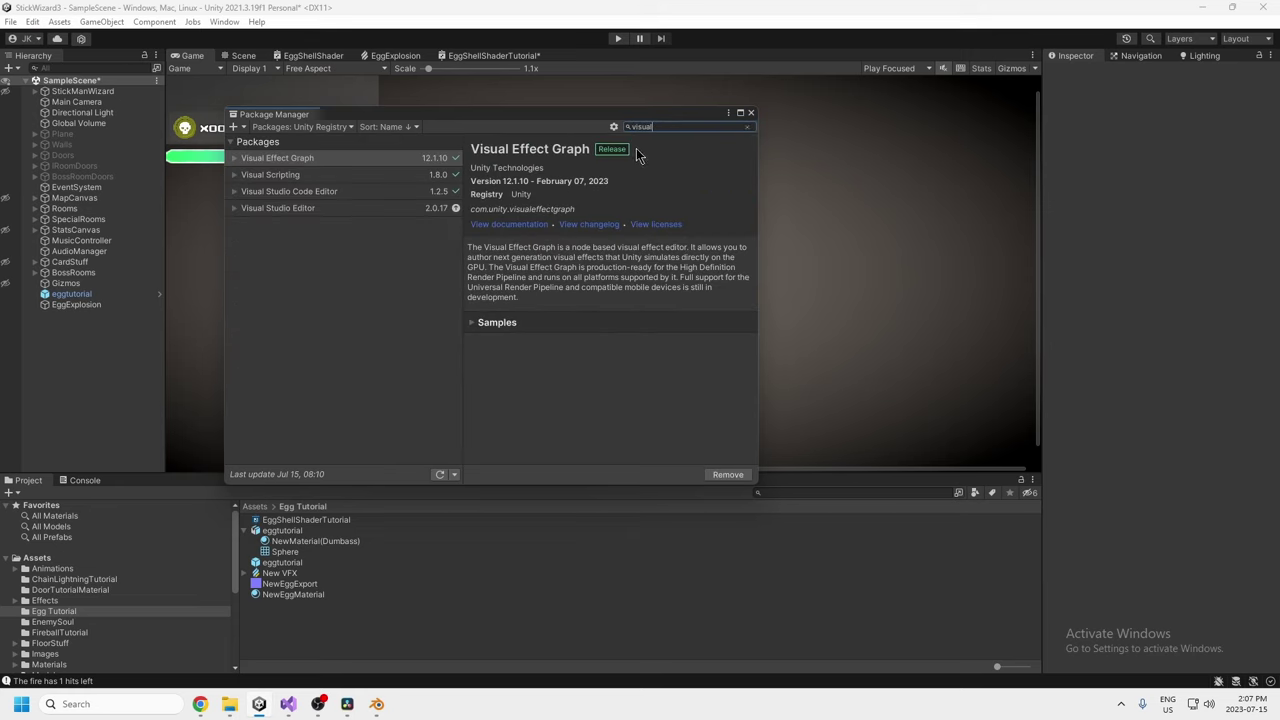
click(302, 164)
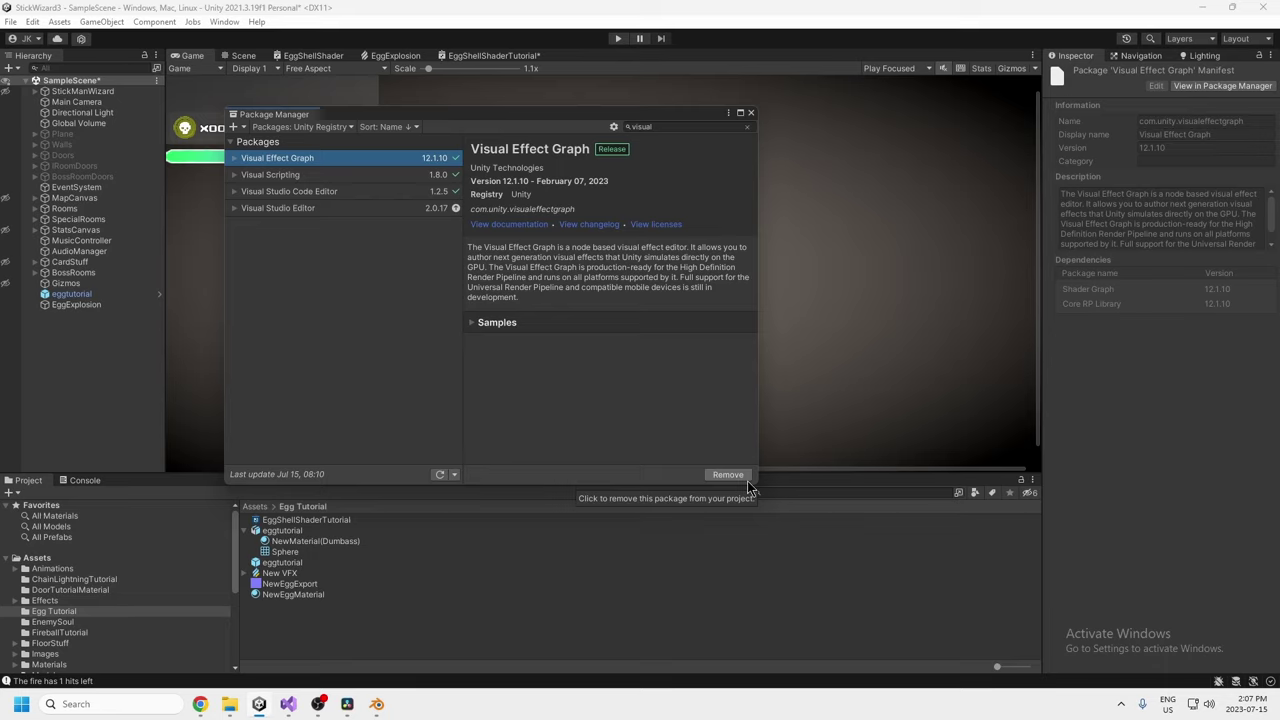
click(751, 112)
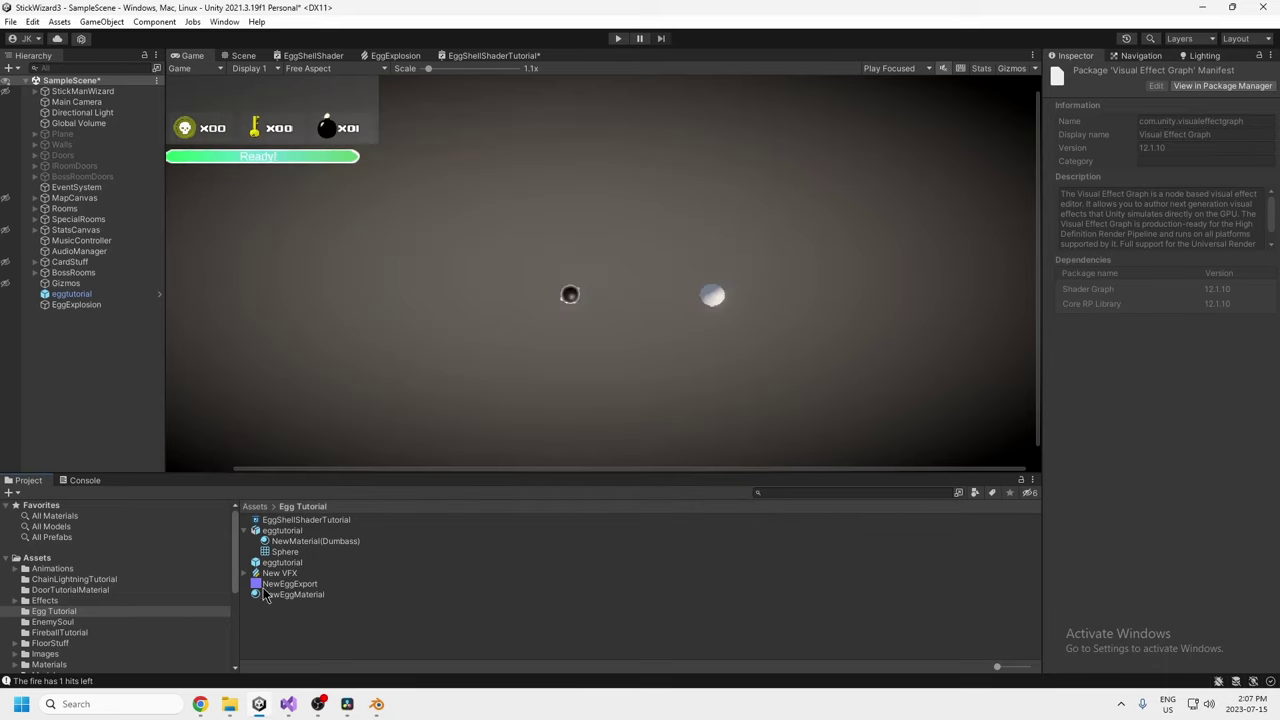
Place the New VFX asset in the scene as an object and delete that object again.
click(272, 574)
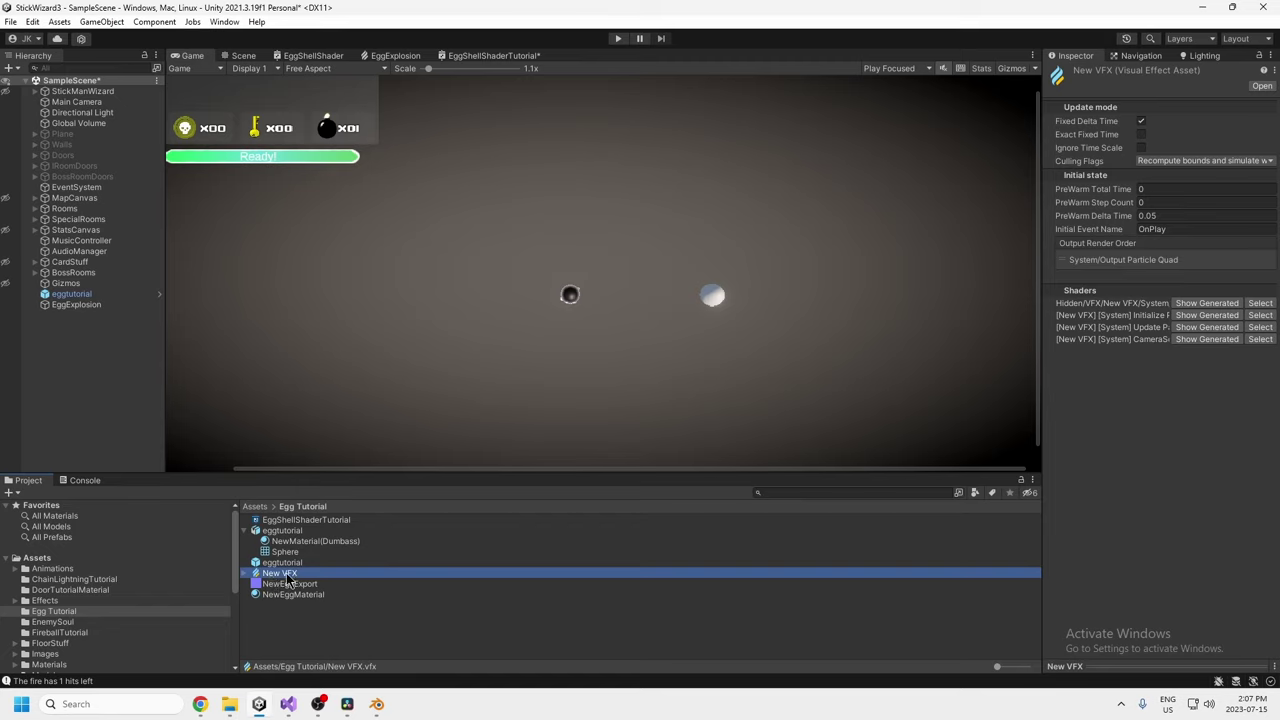
drag(285, 575, 95, 335)
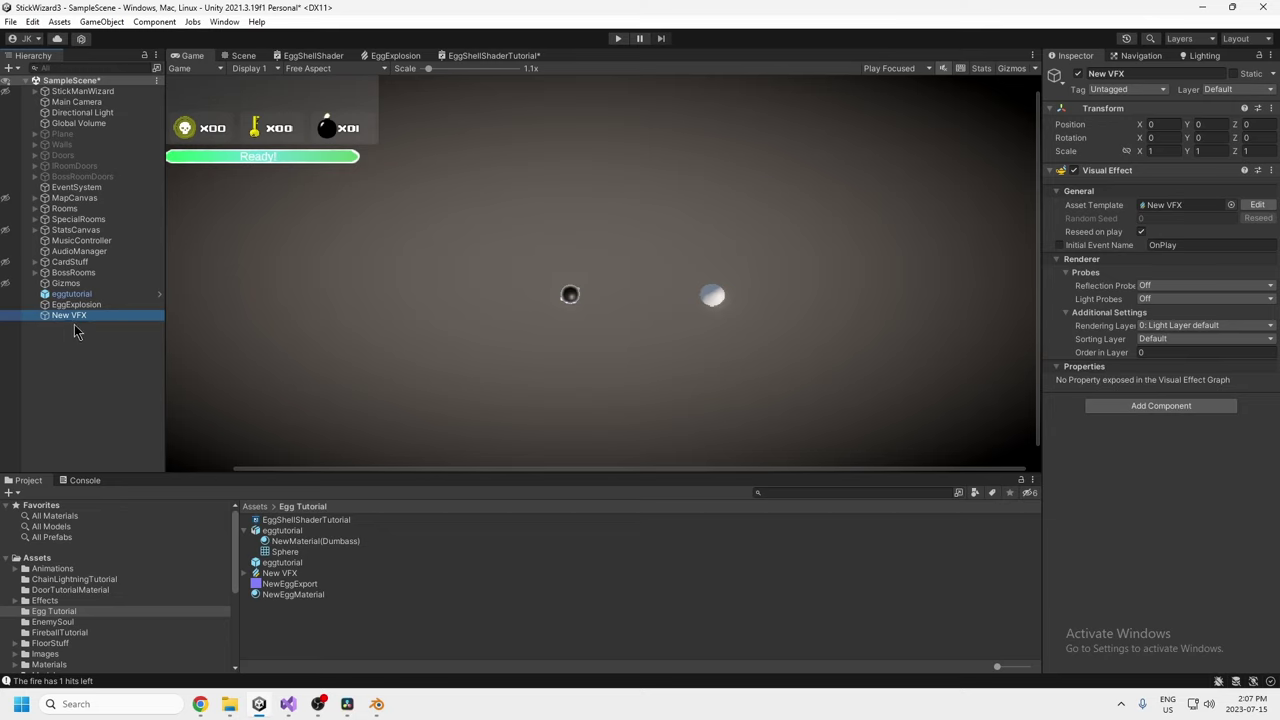
click(76, 331)
click(75, 317)
key(Delete)
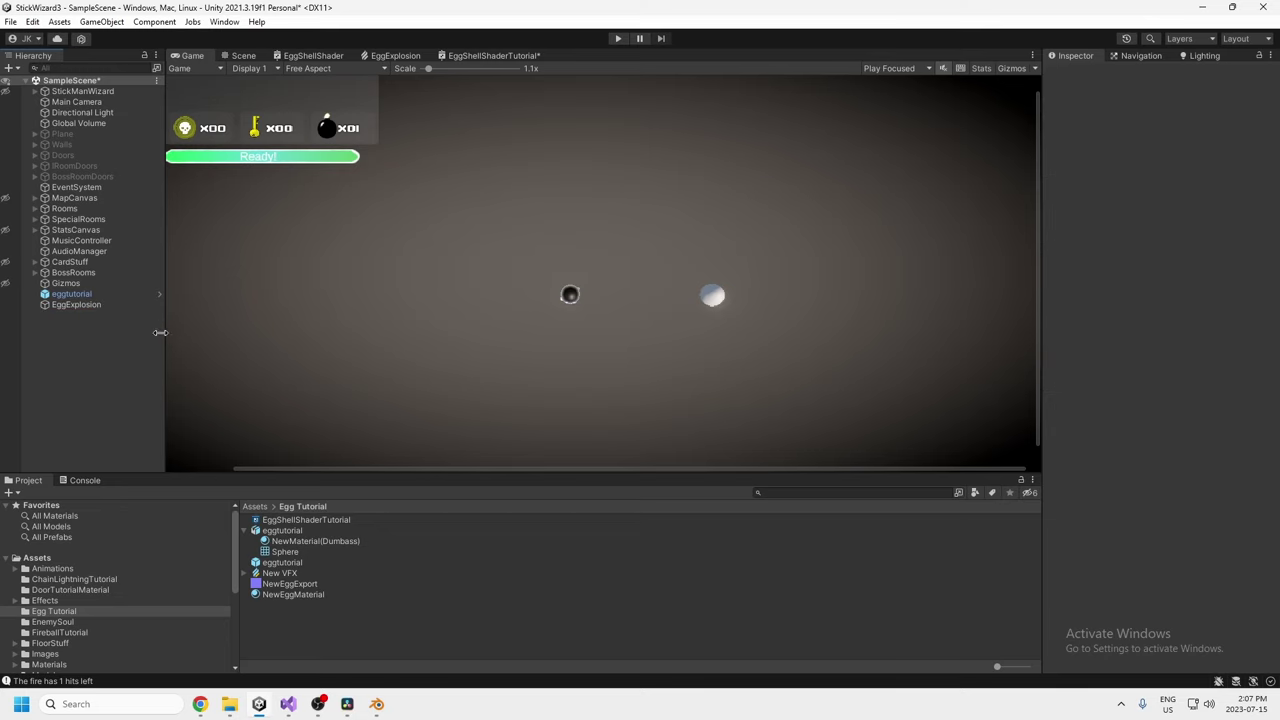
Save SampleScene and close the EggShellShaderTutorial graph, discarding its unsaved changes.
click(84, 306)
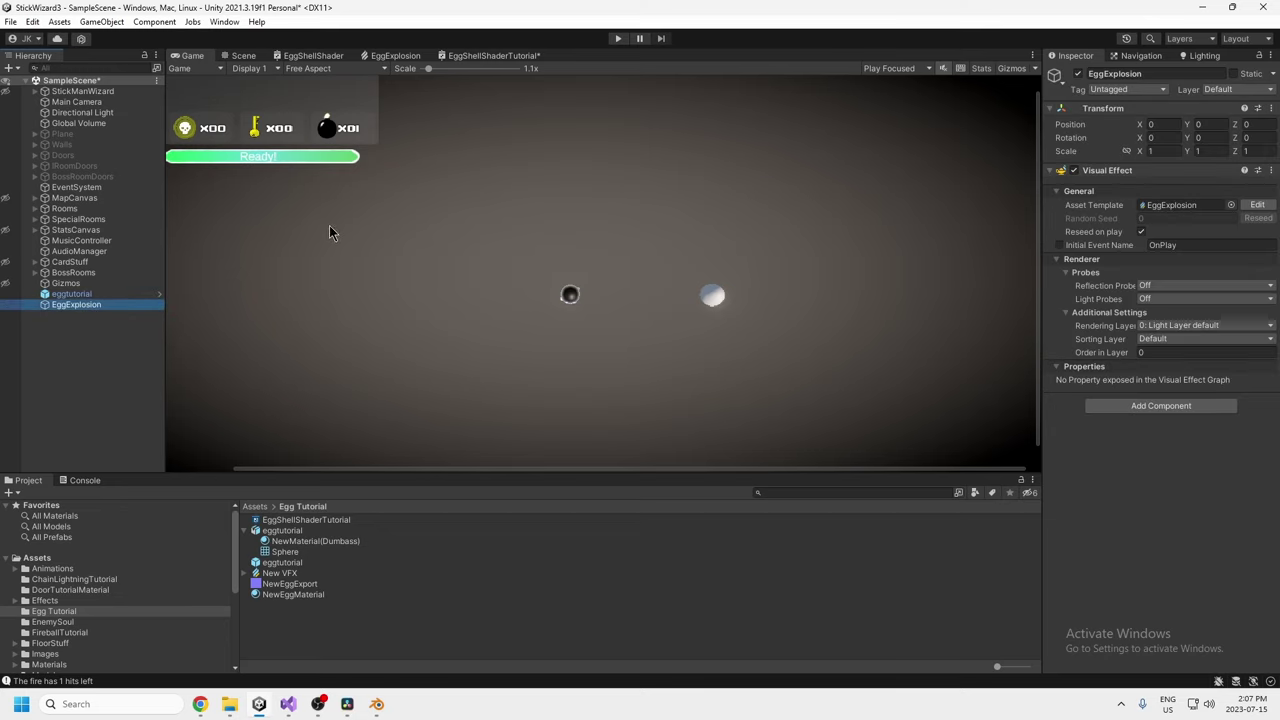
click(11, 22)
click(37, 88)
right_click(502, 56)
click(544, 80)
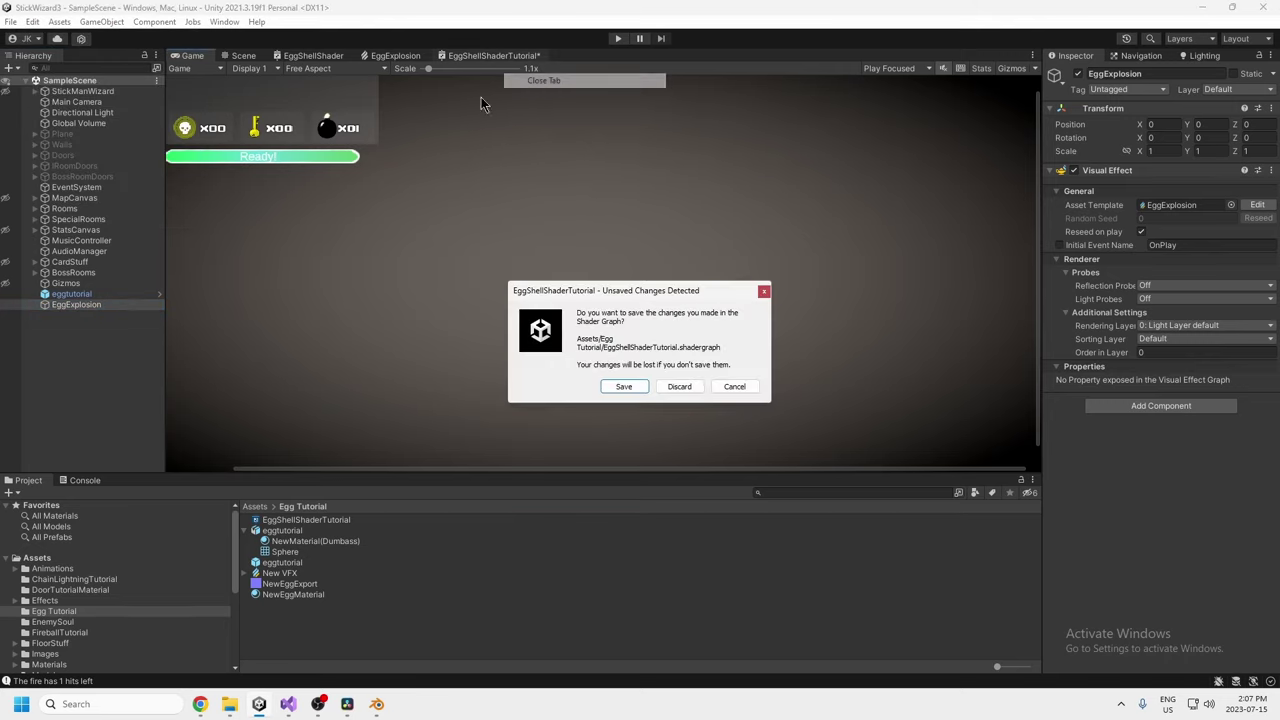
click(670, 391)
Open the EggExplosion graph and move the whole second particle system, with its nodes, well away from the first system.
click(394, 56)
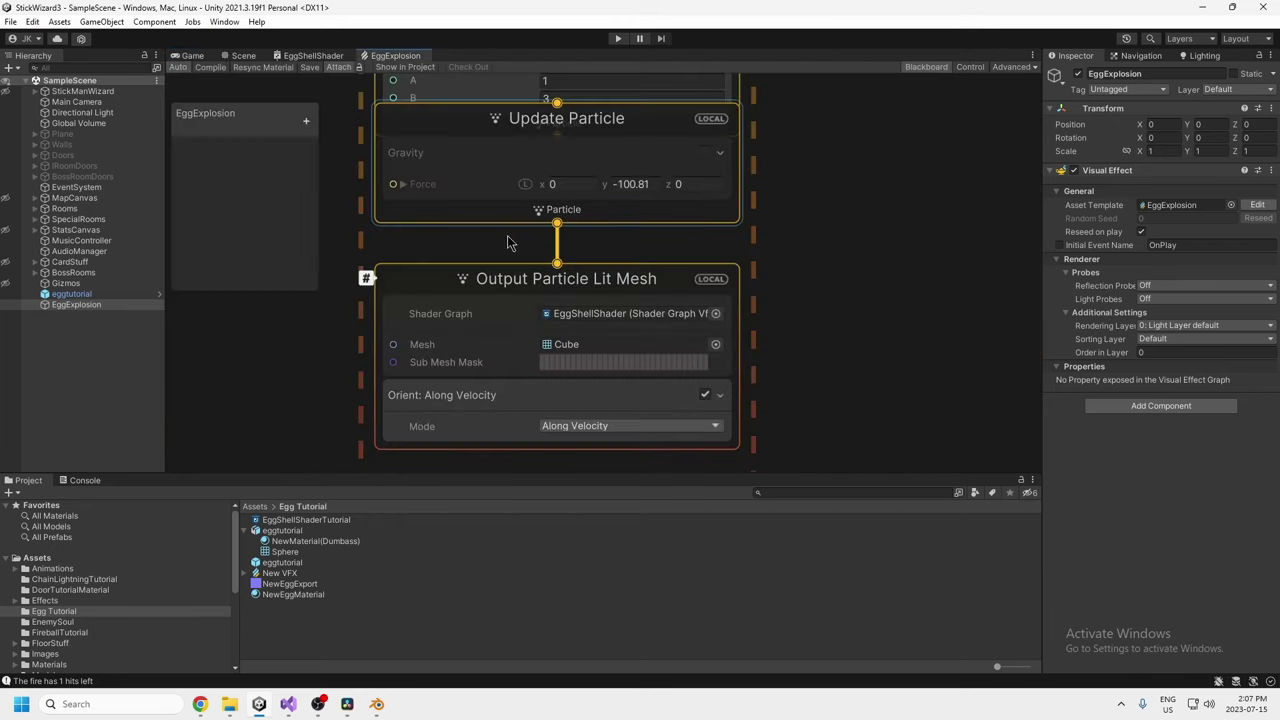
scroll(570, 327, up, 8)
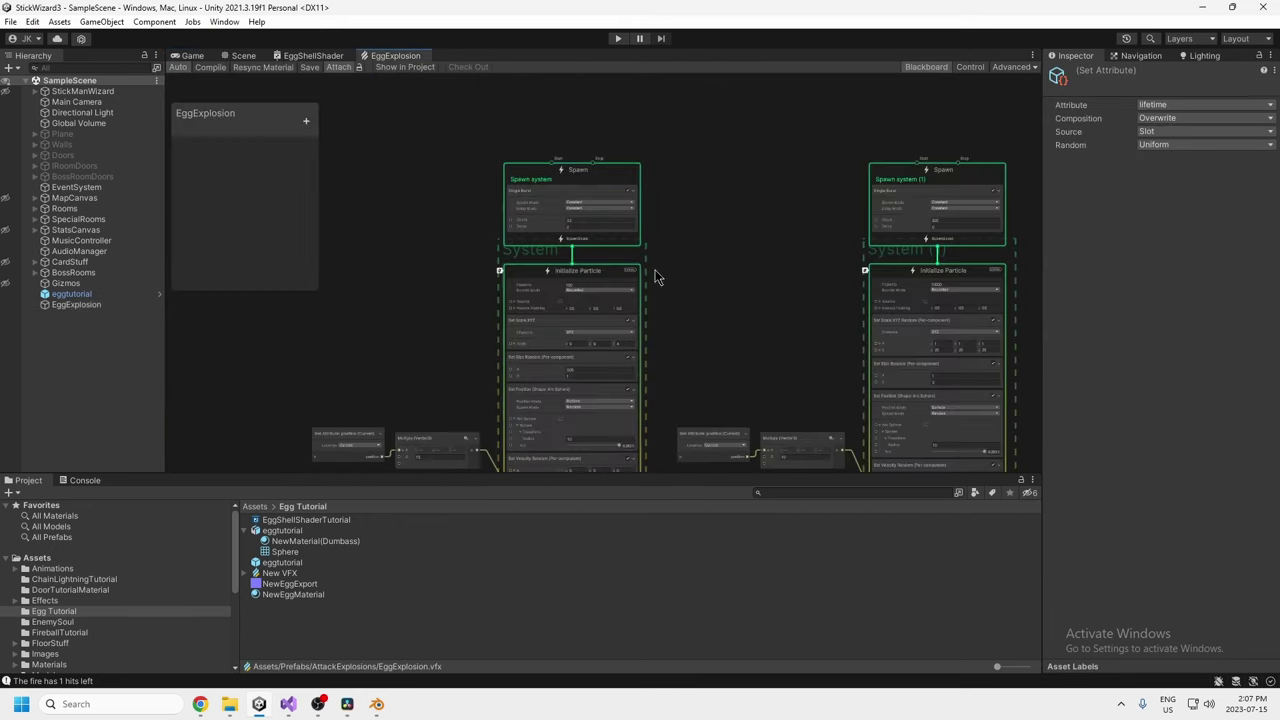
scroll(770, 230, down, 7)
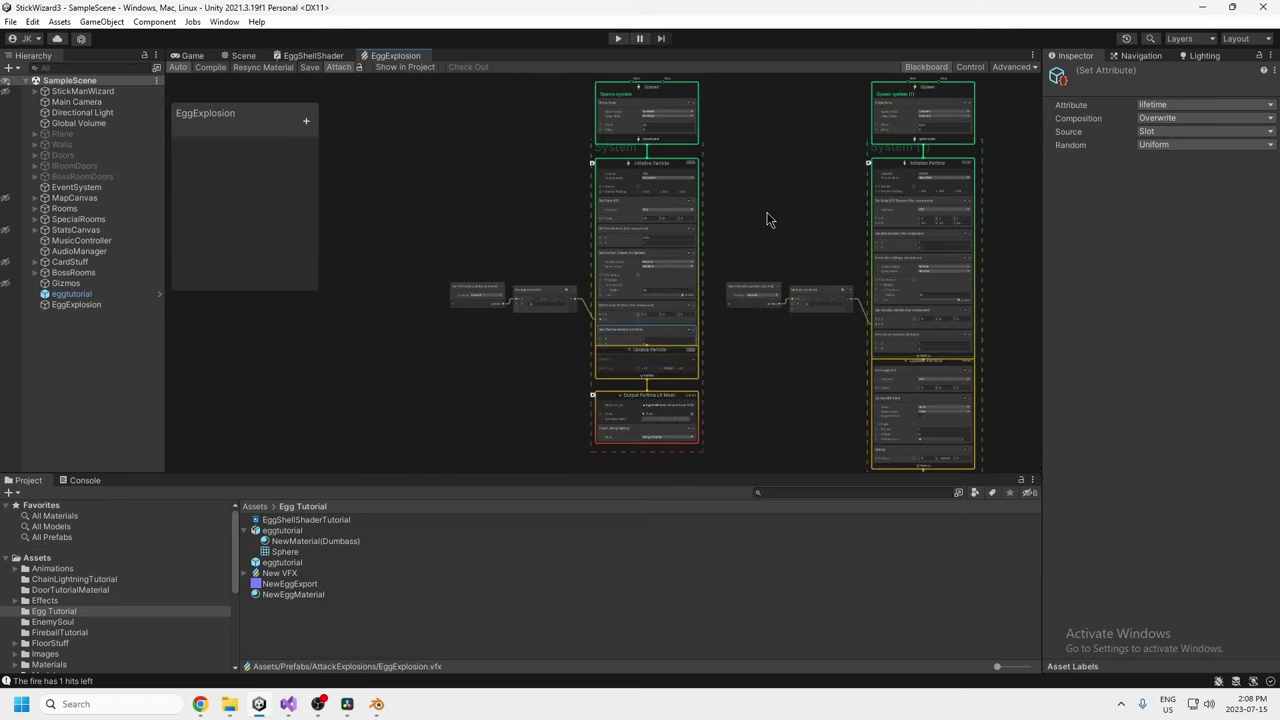
drag(746, 118, 905, 432)
scroll(700, 167, up, 5)
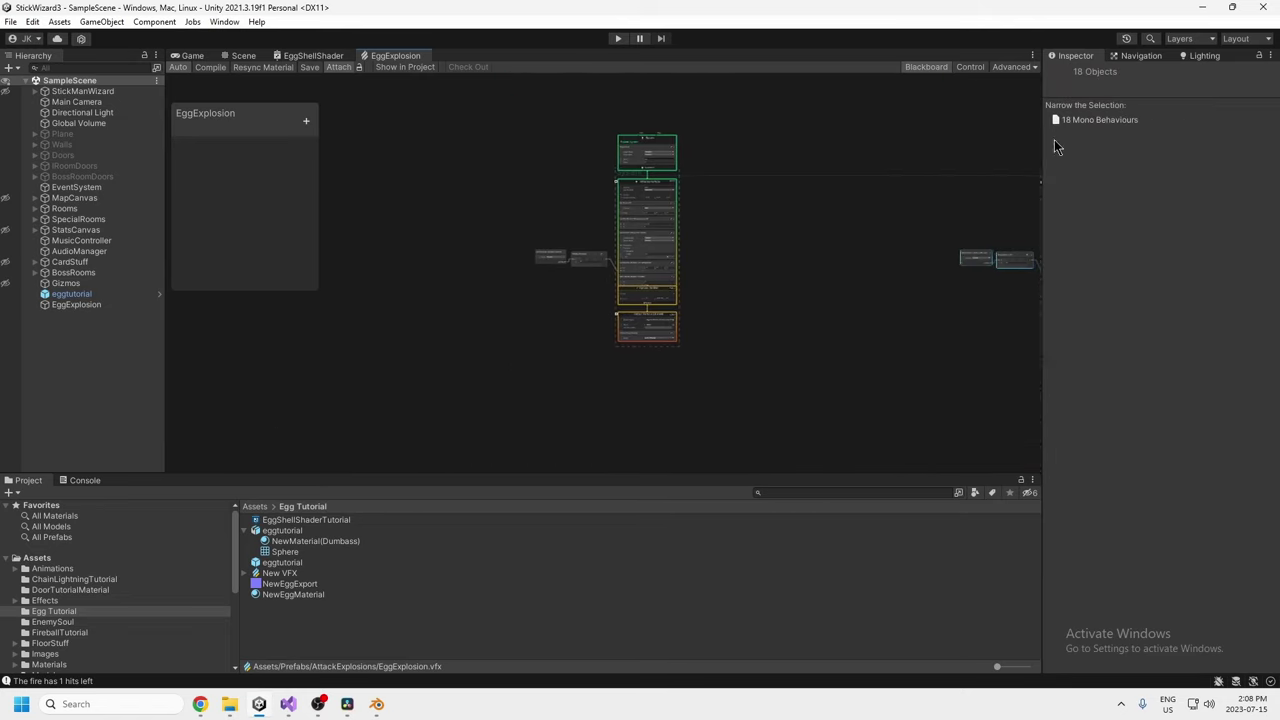
scroll(766, 268, up, 6)
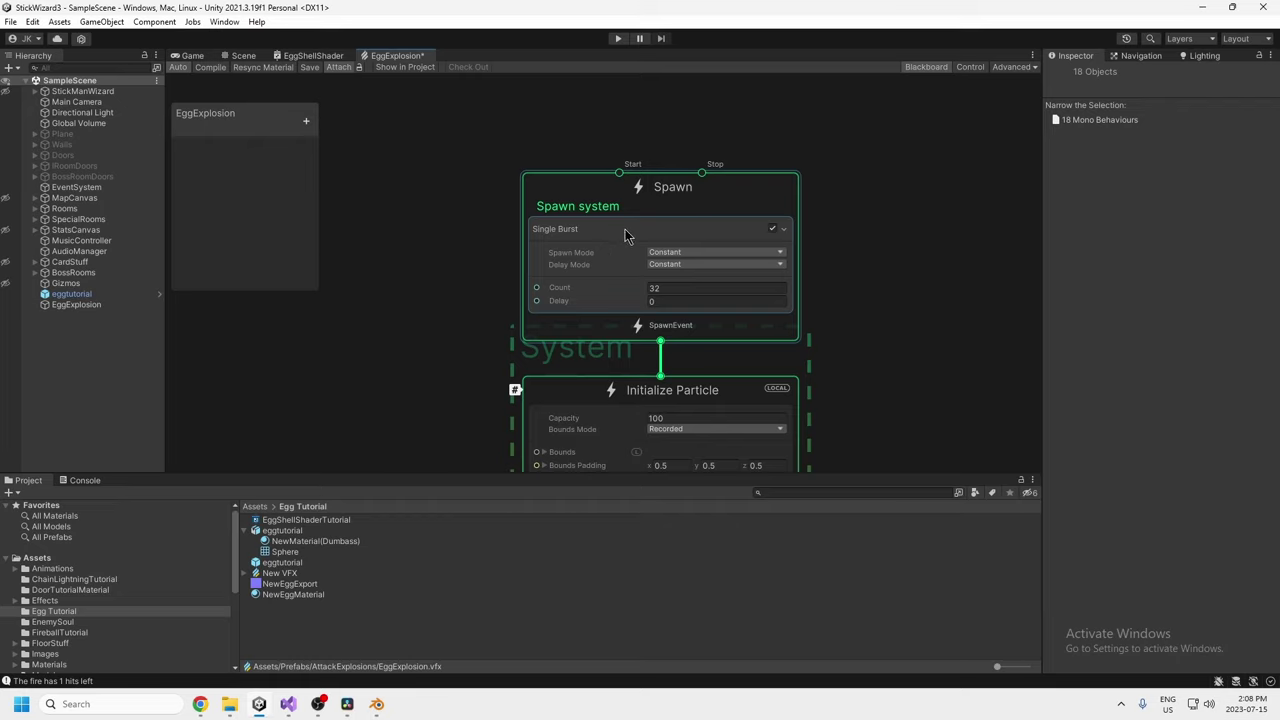
Delete the Single Burst block from the first system's Spawn context and add a fresh Single Burst block in its place.
click(625, 237)
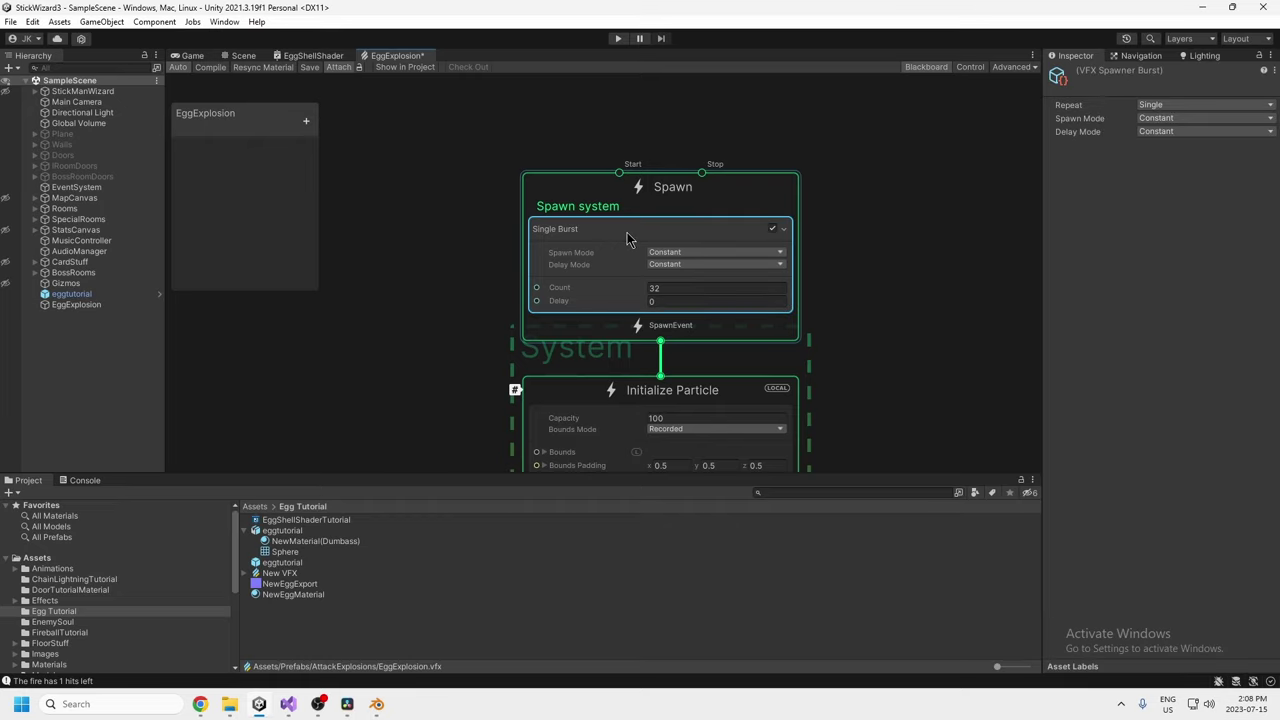
key(Delete)
click(625, 228)
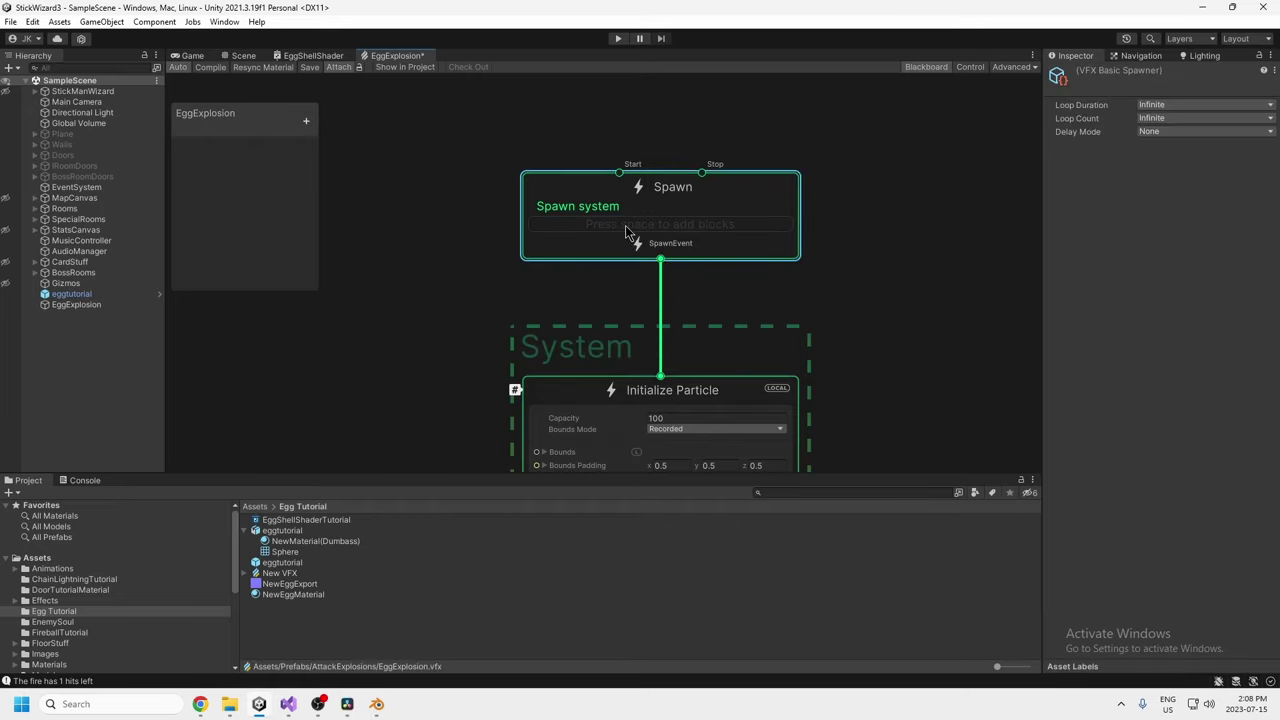
key(space)
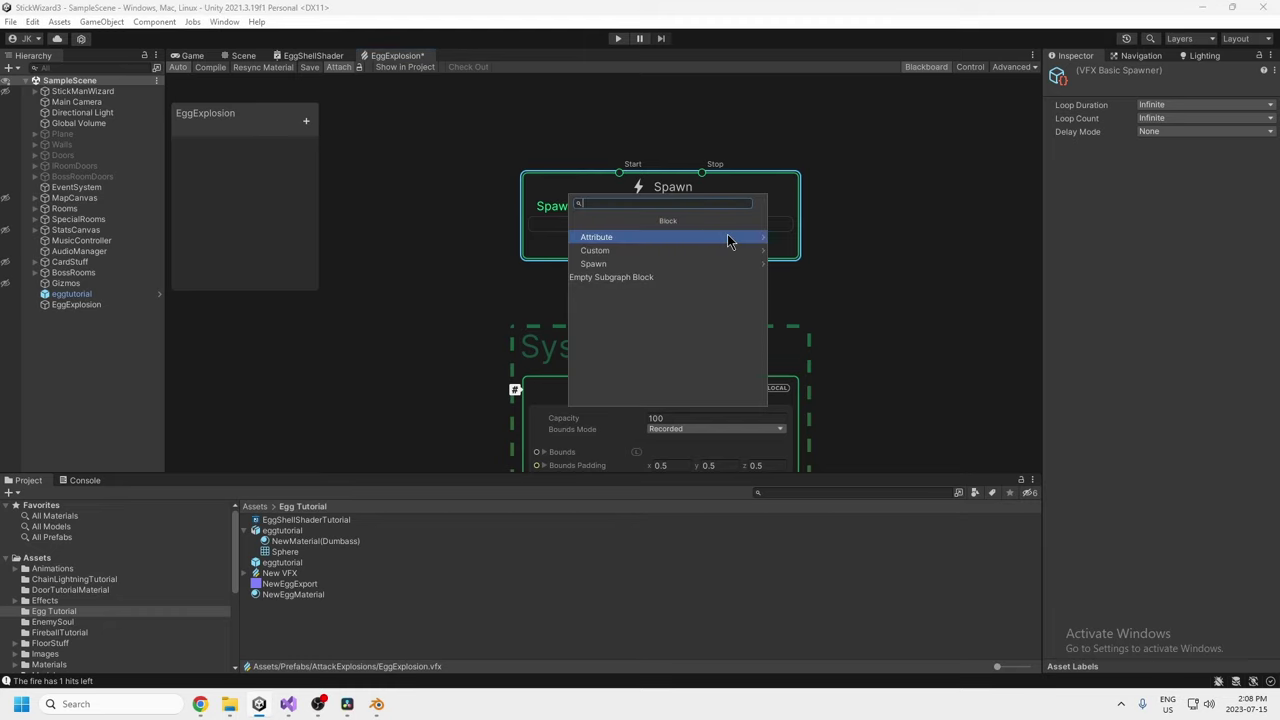
text(burst)
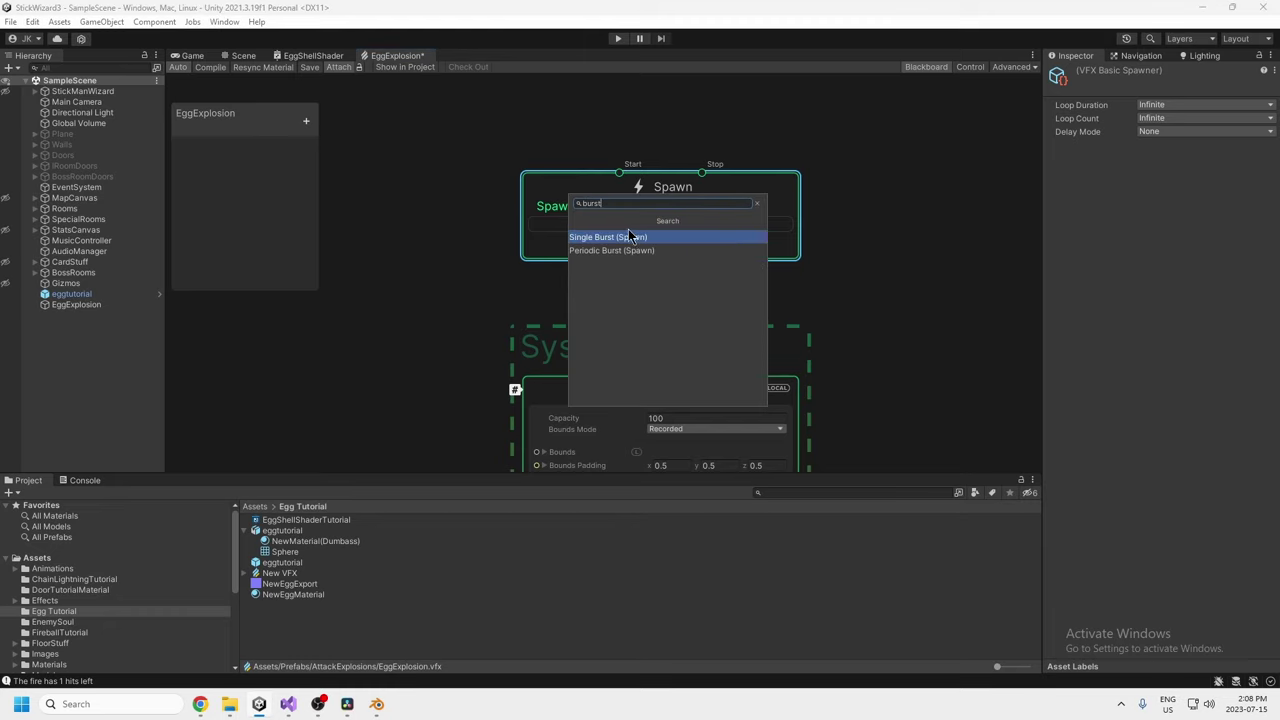
click(621, 237)
Expand the Bounds of the first system's Initialize Particle context to examine the Center and Size settings.
middle_drag(749, 323, 721, 155)
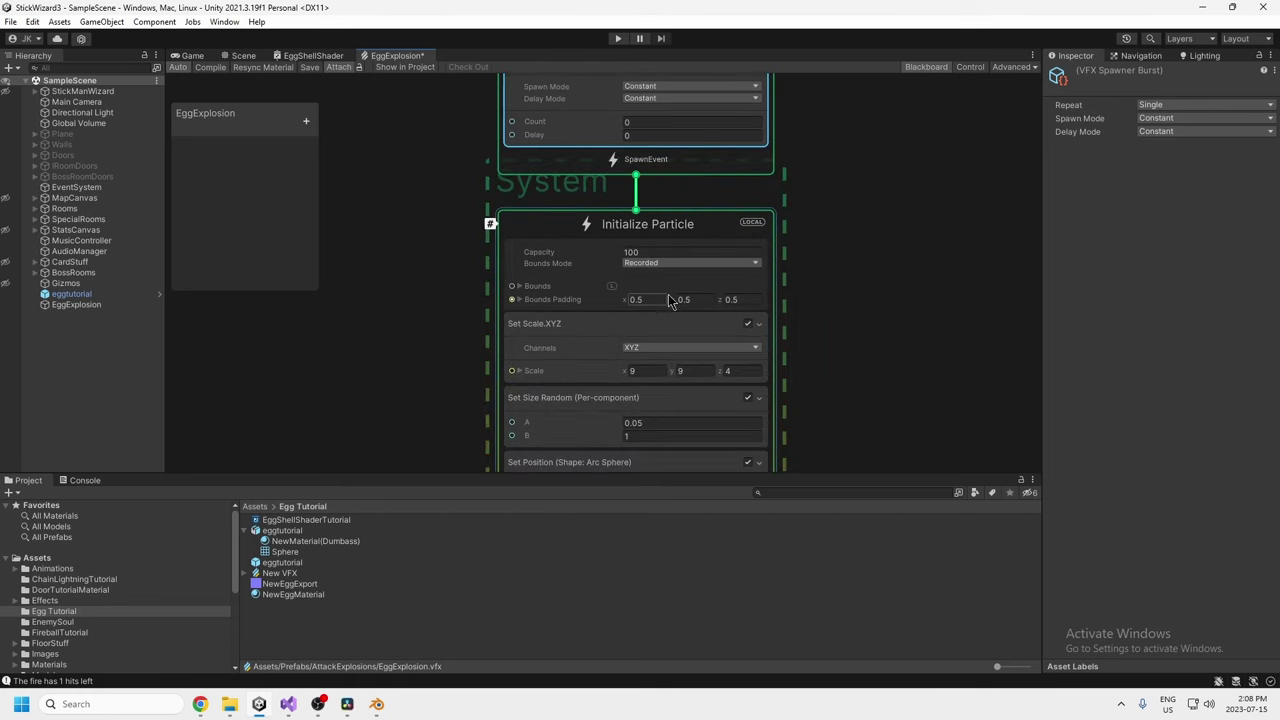
middle_drag(817, 285, 779, 241)
scroll(414, 265, up, 5)
click(515, 229)
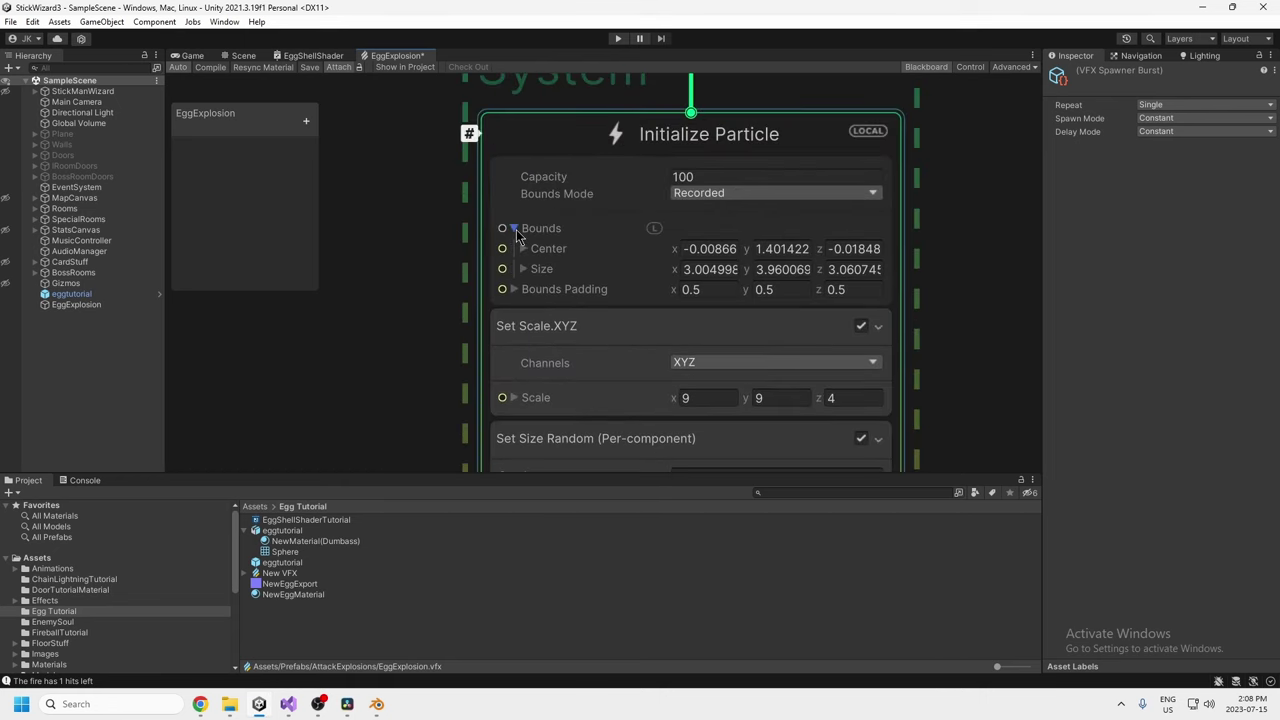
Set the Bounds Size of the first system's Initialize Particle context to 50 on X, Y and Z.
click(719, 268)
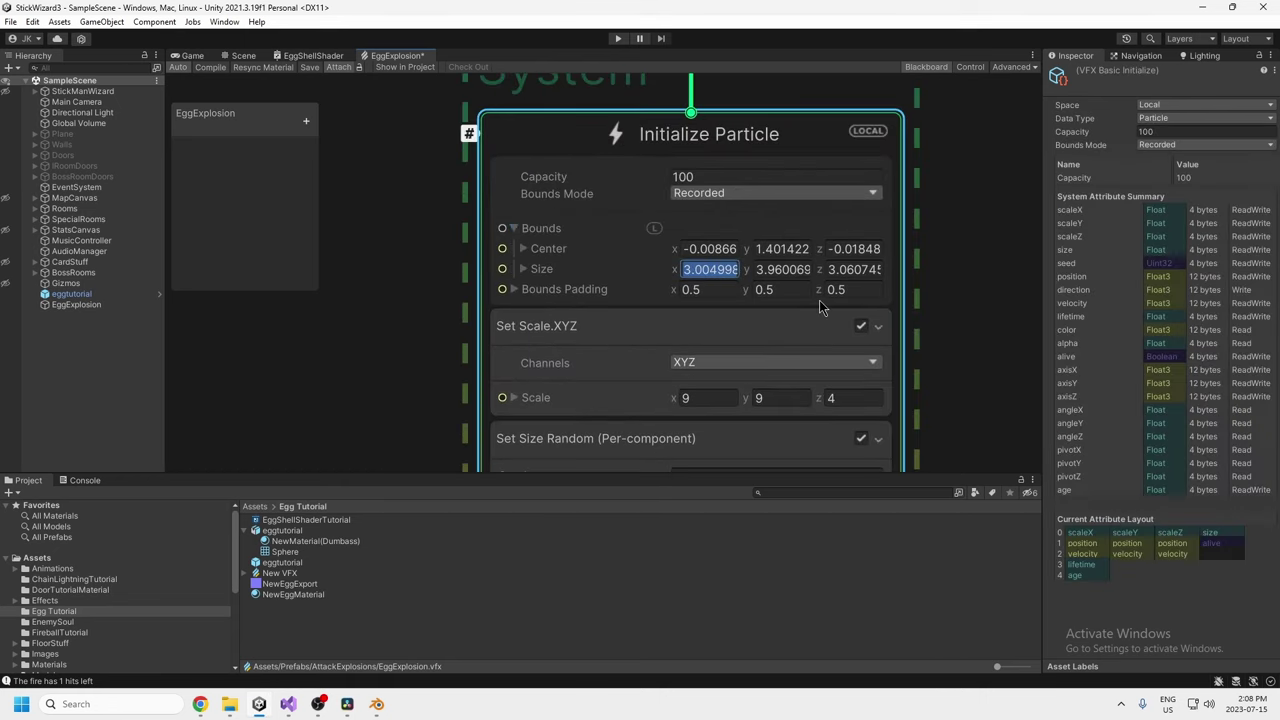
text(50)
key(Tab)
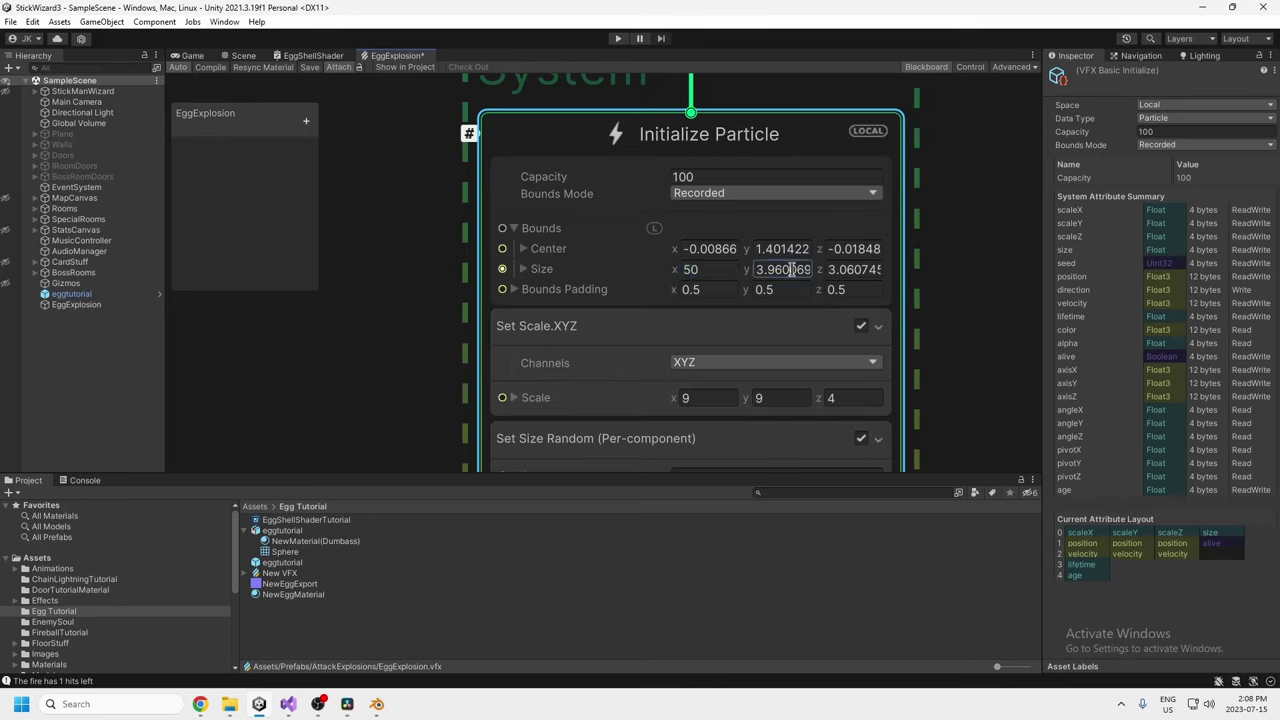
text(50)
key(Tab)
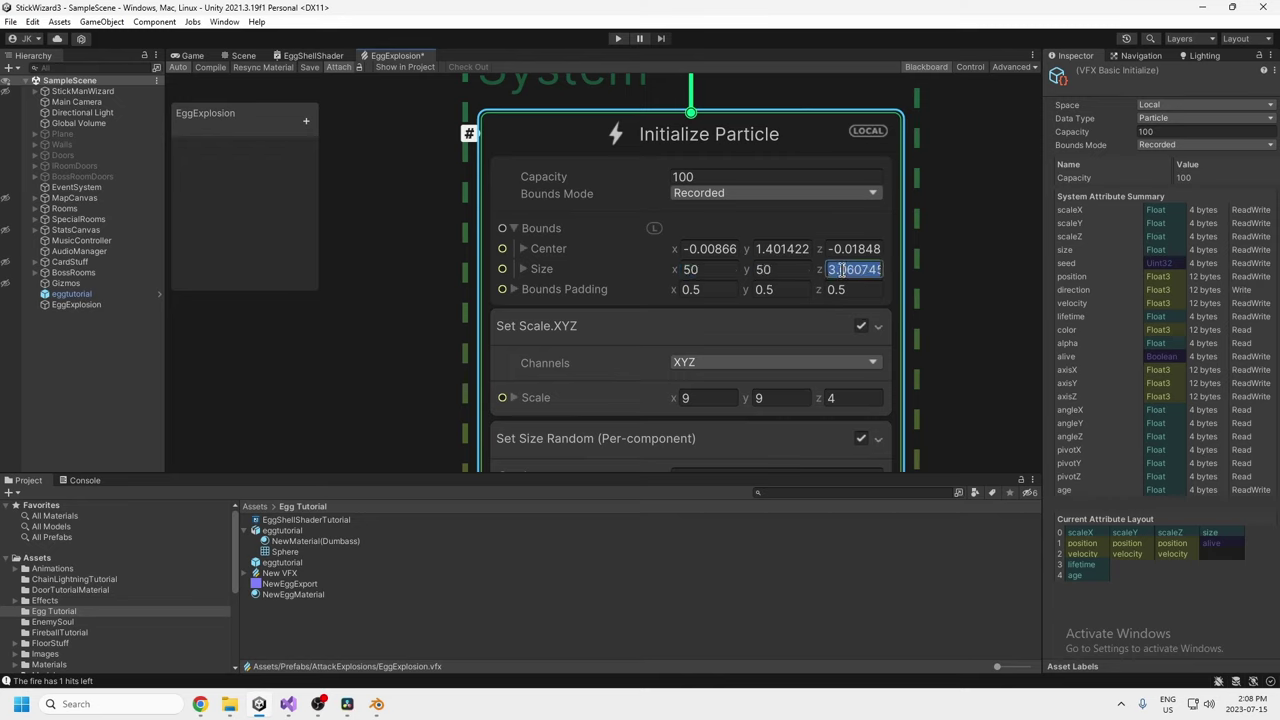
text(50)
click(940, 269)
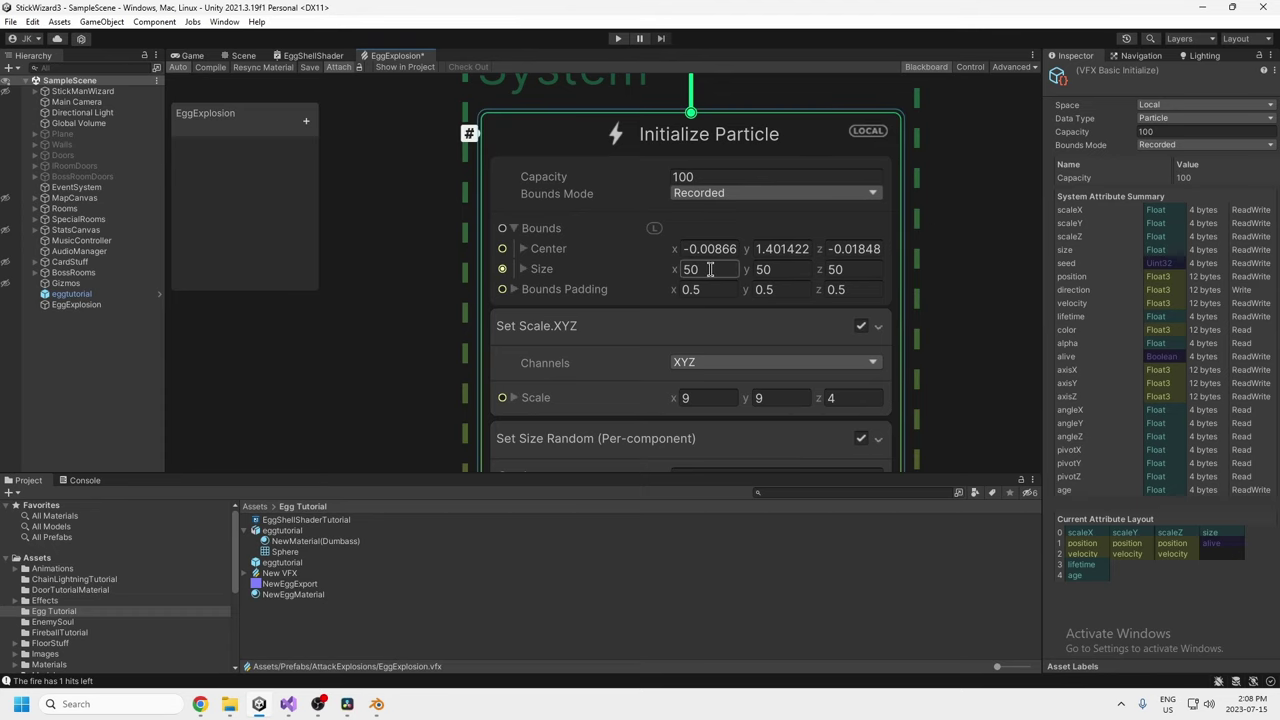
Select the Set Scale.XYZ block in the Initialize Particle context to examine its attribute settings.
middle_drag(949, 279, 854, 290)
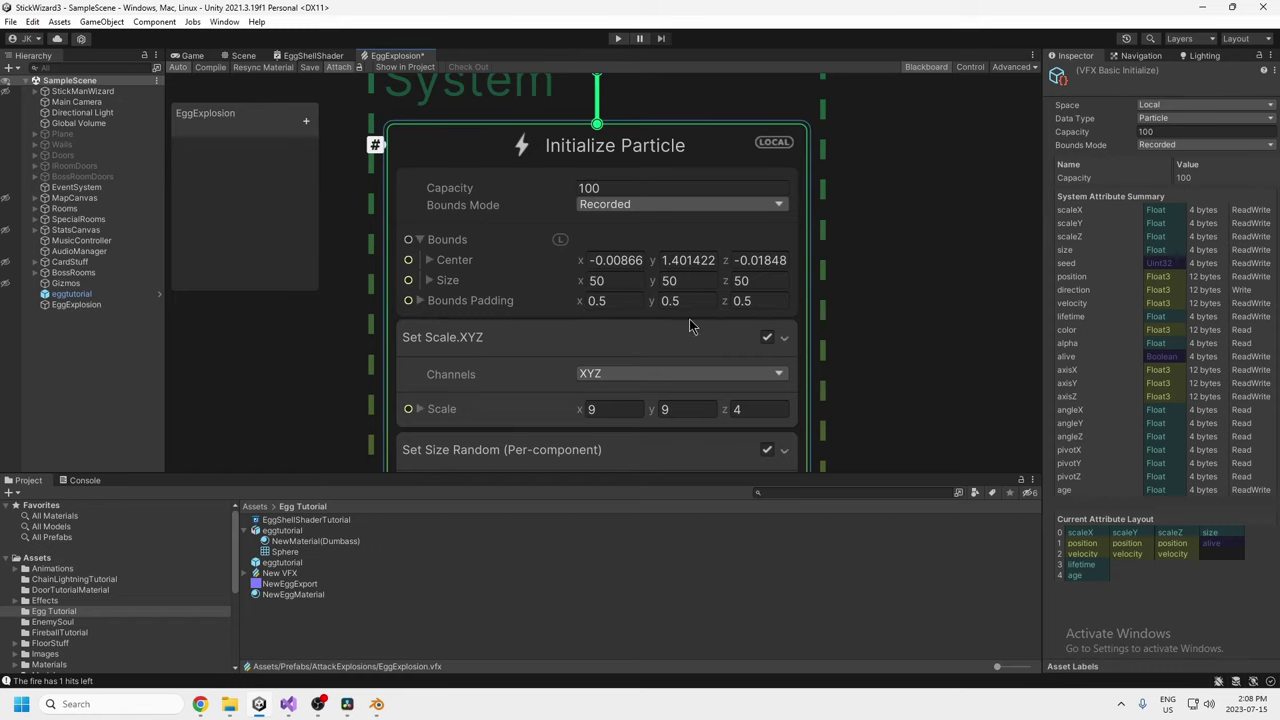
middle_drag(881, 390, 909, 282)
scroll(790, 292, down, 2)
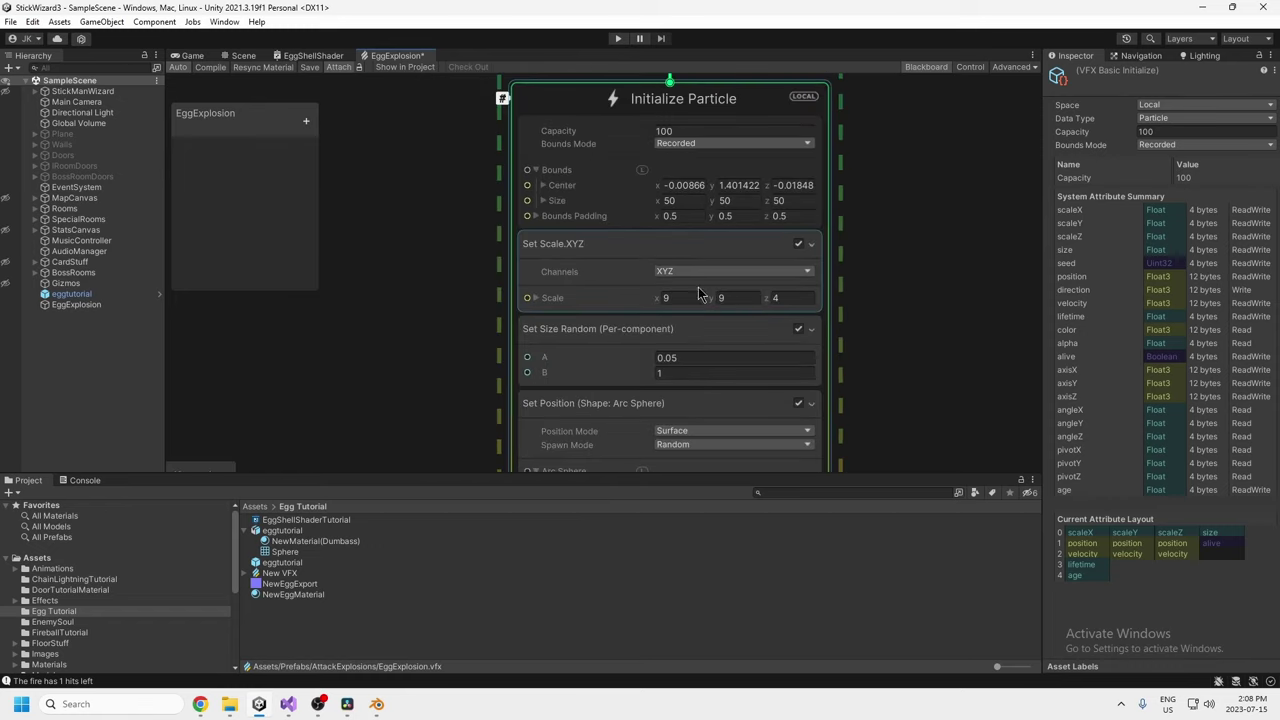
click(593, 248)
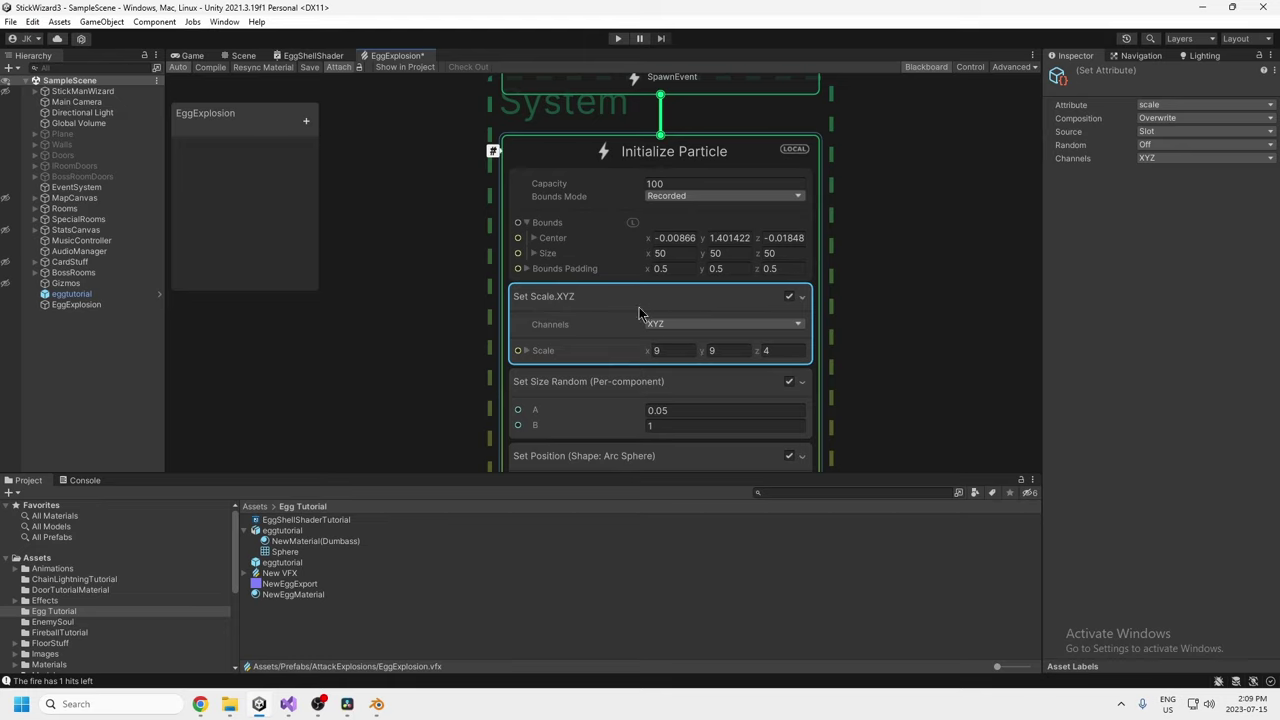
Search the project for "shell", place the EggShell prefab in SampleScene and frame it in the Scene view.
click(194, 56)
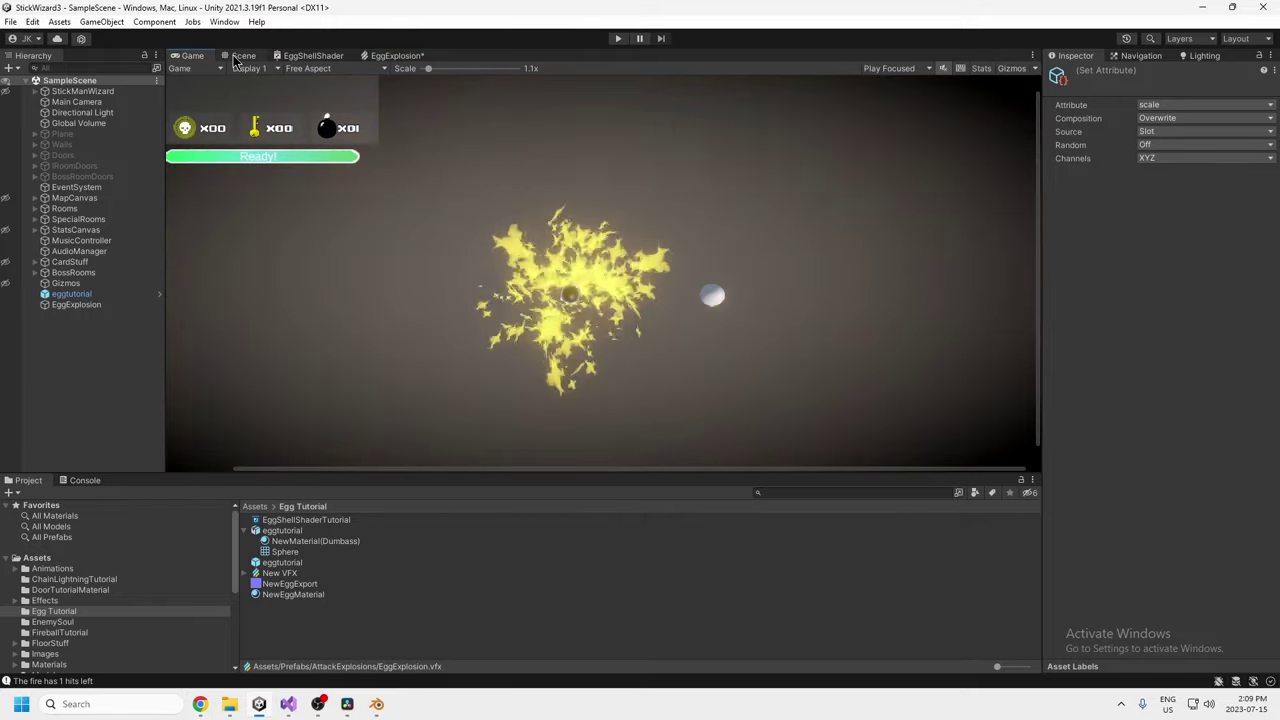
click(241, 56)
click(841, 492)
text(shell)
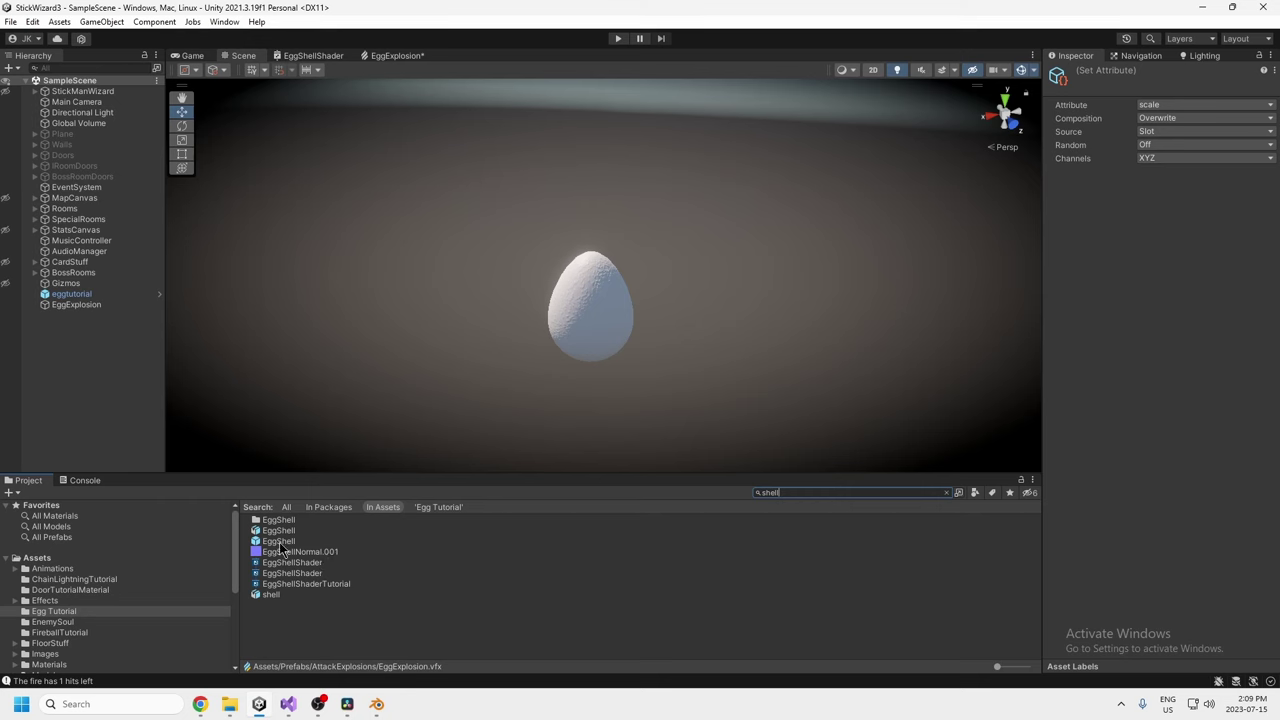
drag(281, 548, 77, 344)
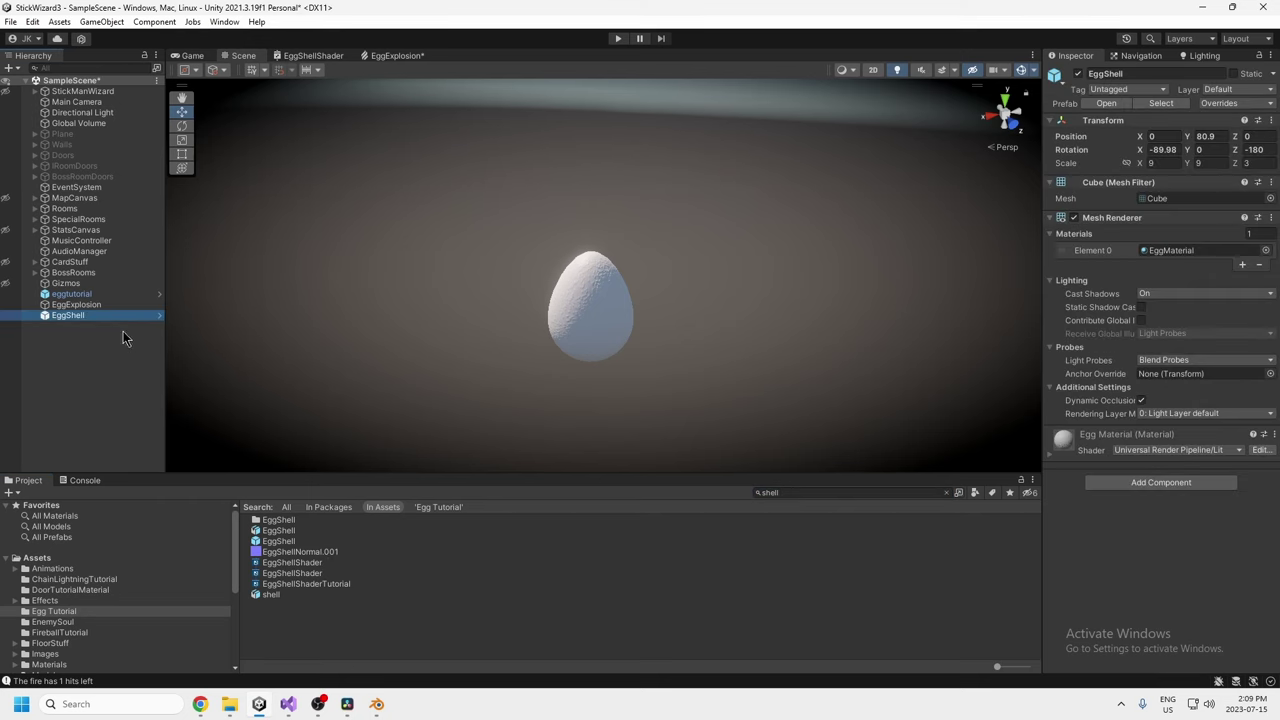
double_click(79, 316)
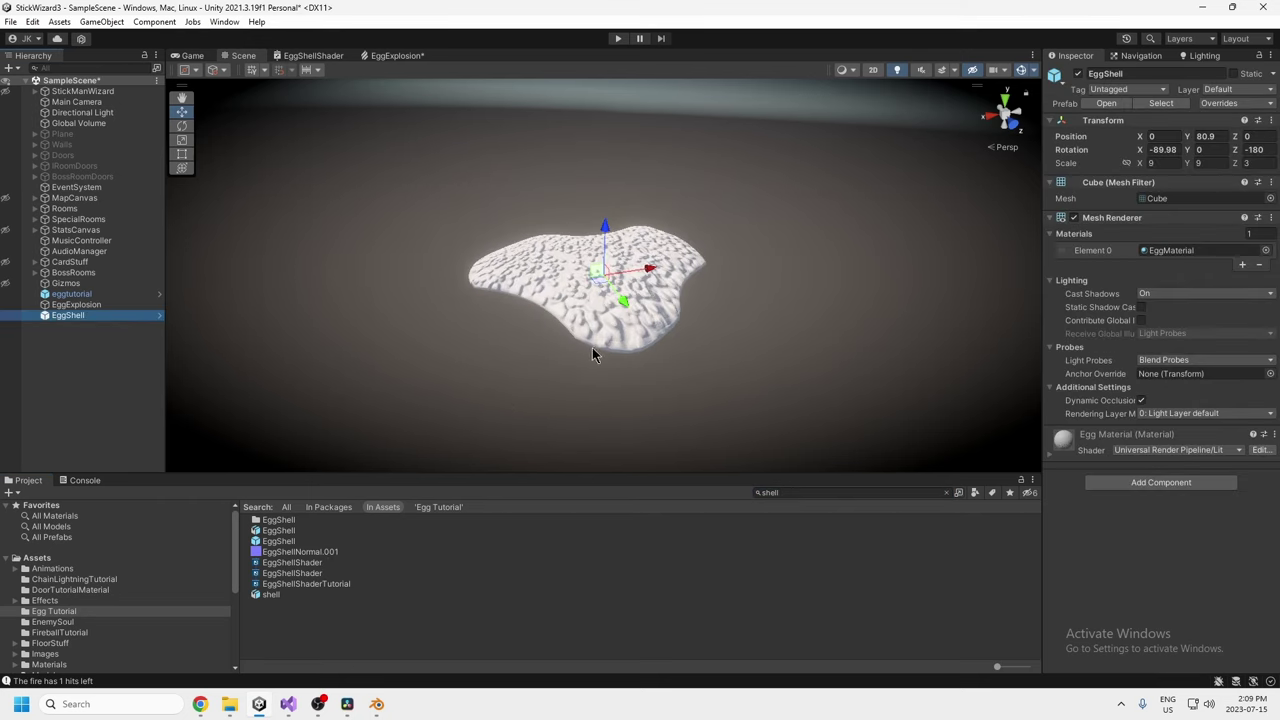
Try a Z scale of 9 on the EggShell object to compare its thickness, and restore the value to 3.
alt+drag(708, 314, 864, 257)
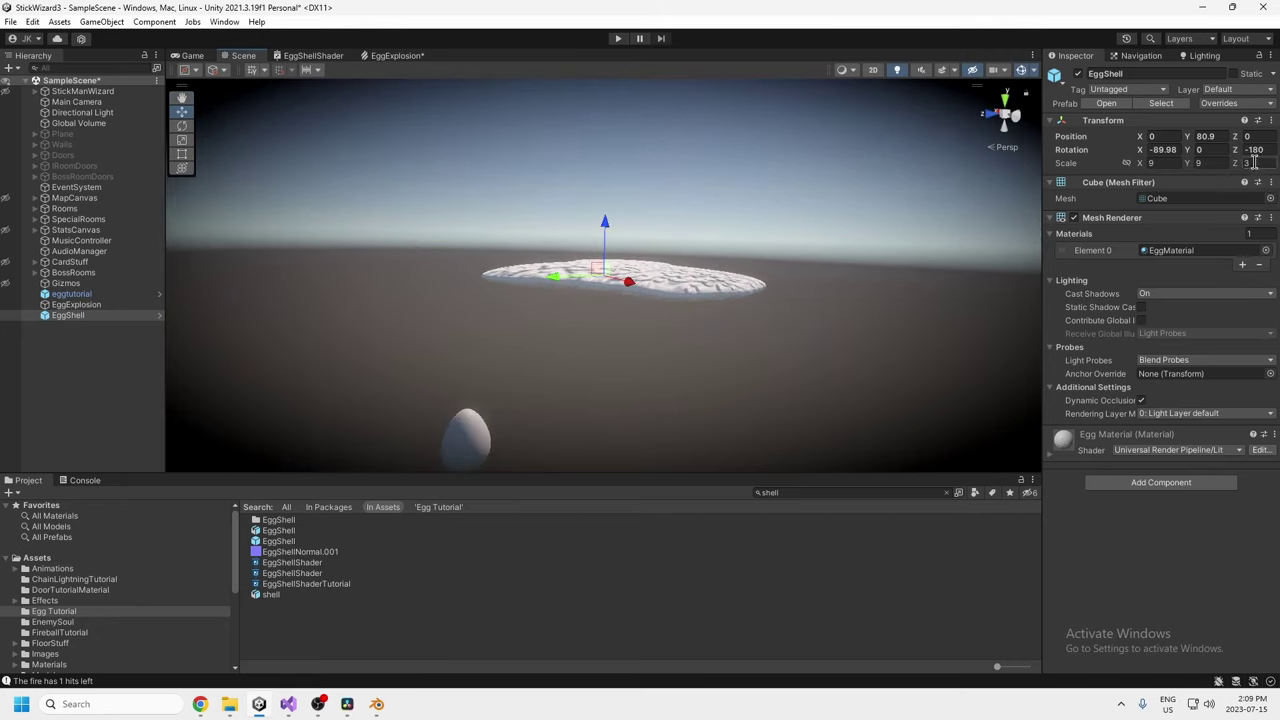
text(9)
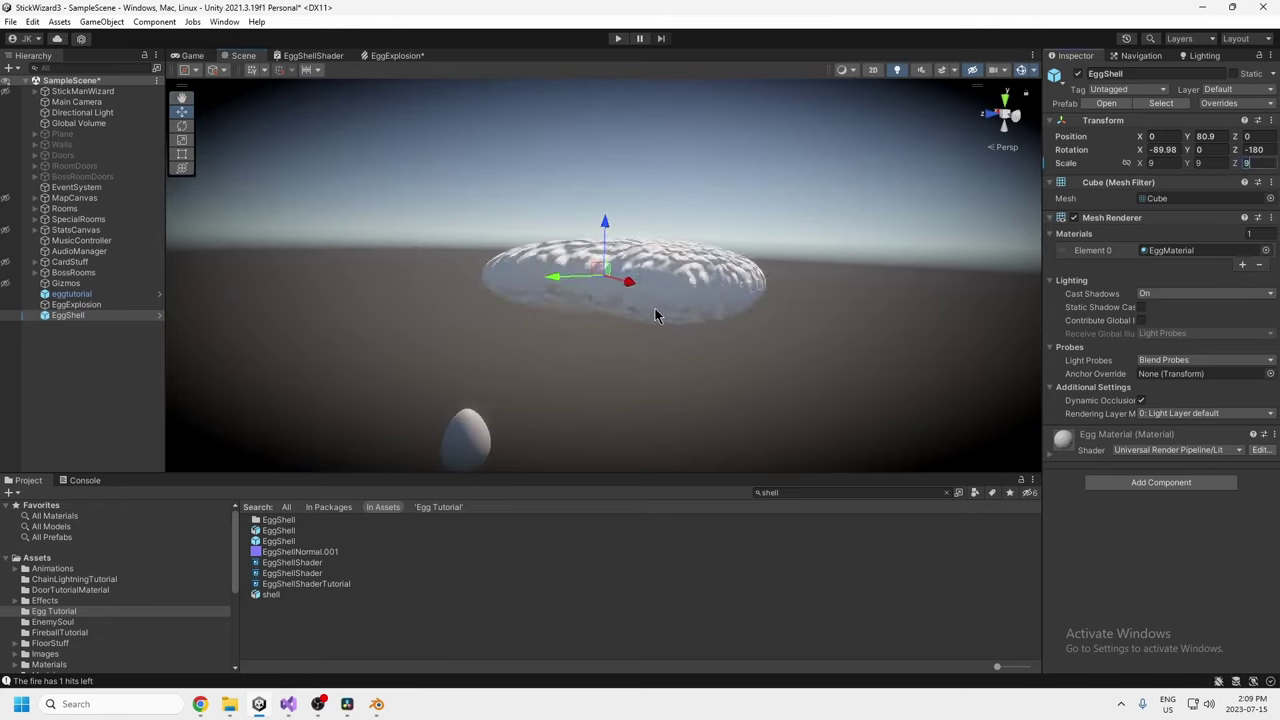
middle_drag(655, 306, 767, 387)
mouse_move(767, 387)
alt+mouse_down()
mouse_move(782, 292)
mouse_move(1014, 266)
mouse_move(980, 451)
mouse_move(207, 476)
mouse_move(35, 373)
mouse_move(70, 279)
mouse_move(1043, 341)
mouse_move(676, 194)
mouse_move(803, 329)
mouse_move(938, 420)
mouse_move(829, 191)
mouse_move(829, 403)
mouse_move(760, 372)
alt+mouse_up()
click(1254, 164)
text(3)
Delete the EggShell object from the scene and return to the EggExplosion graph.
click(83, 314)
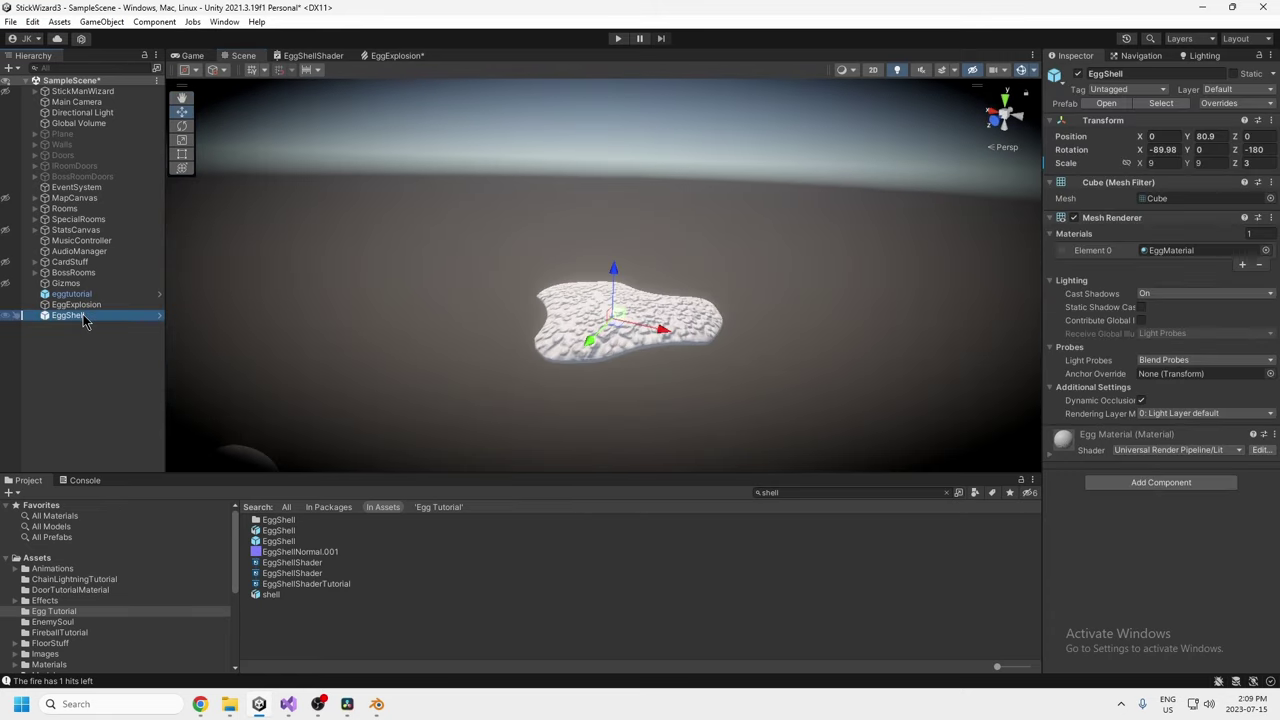
key(Delete)
click(336, 57)
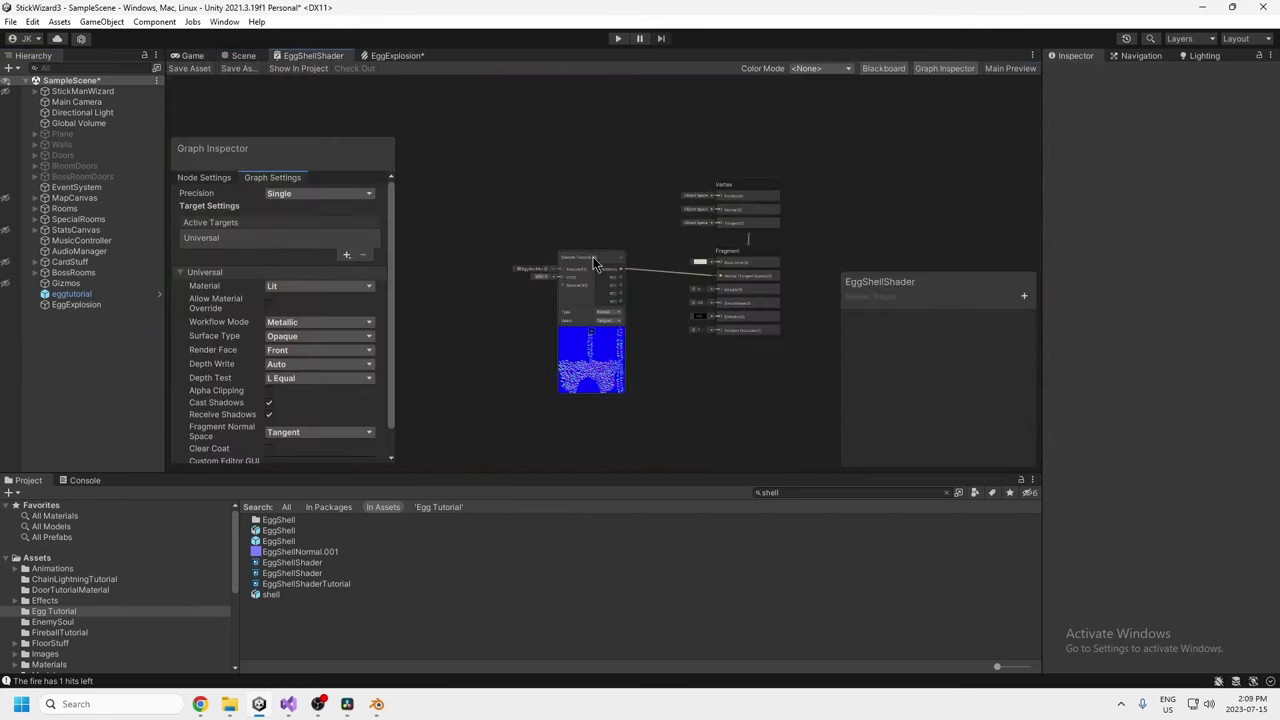
click(395, 57)
middle_drag(885, 316, 814, 281)
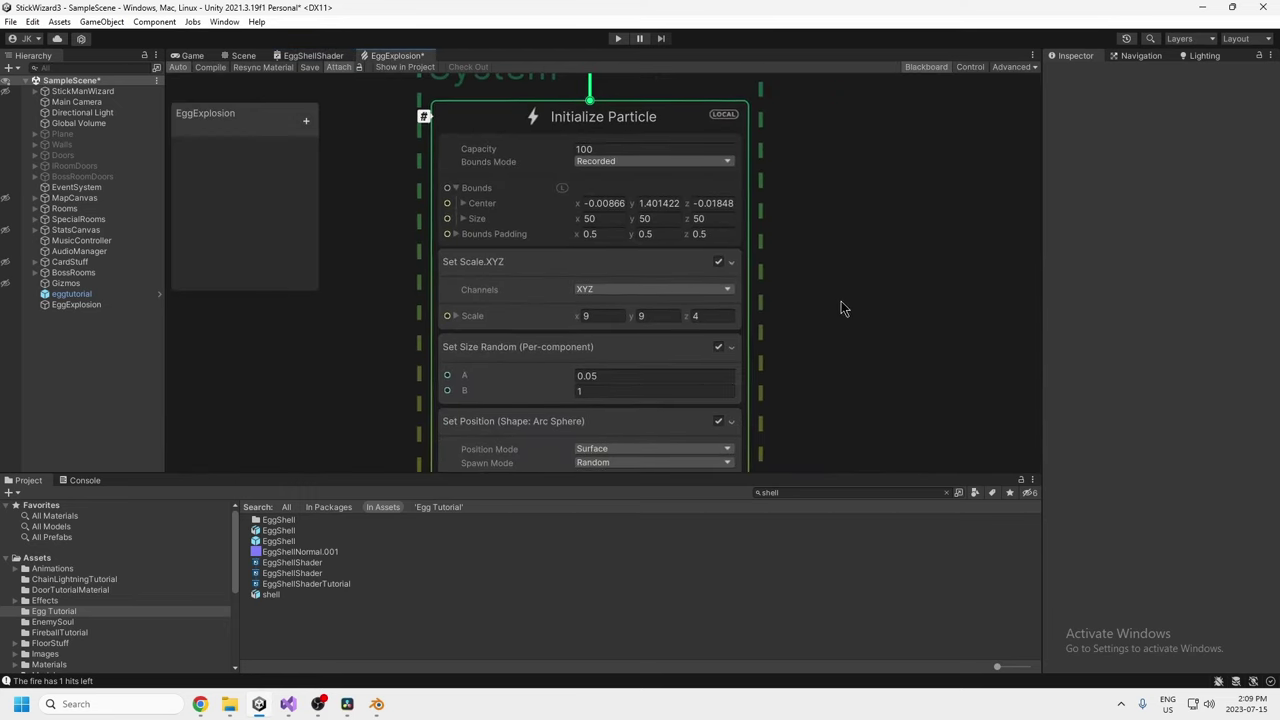
key(Return)
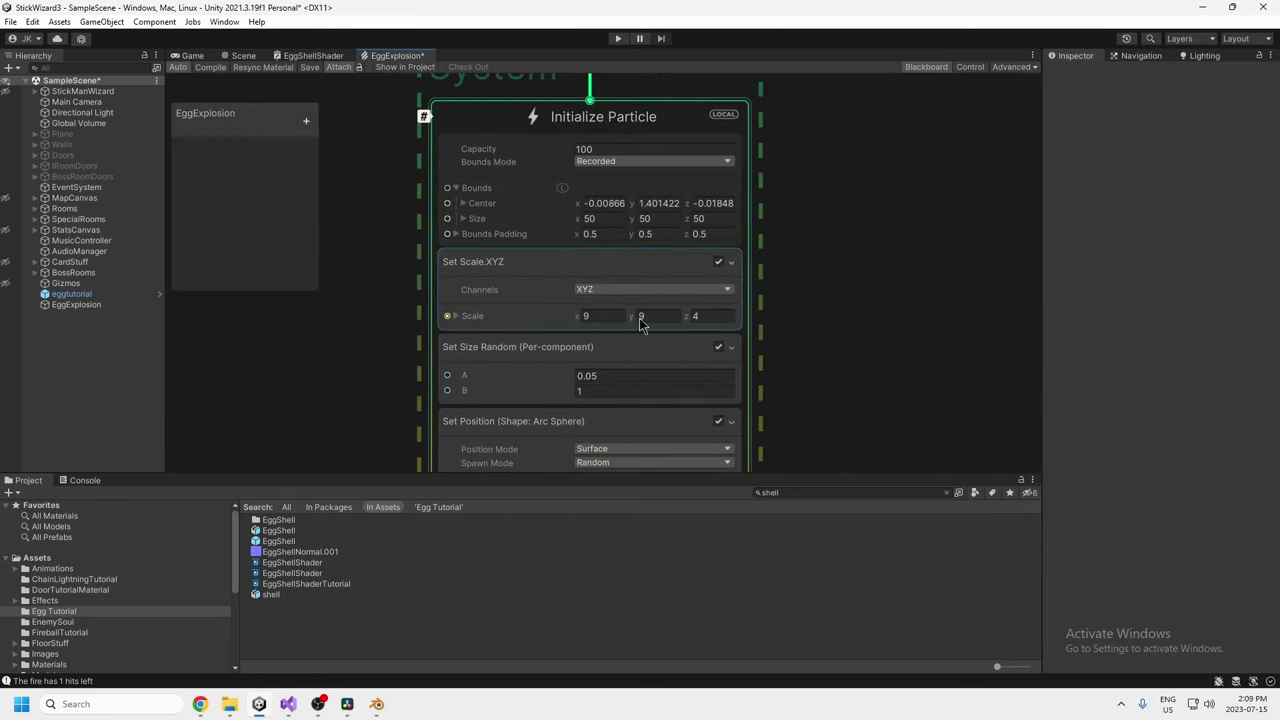
Examine the Set Scale.XYZ and Set Size Random blocks and the rest of the first system down to its output context.
middle_drag(827, 346, 914, 331)
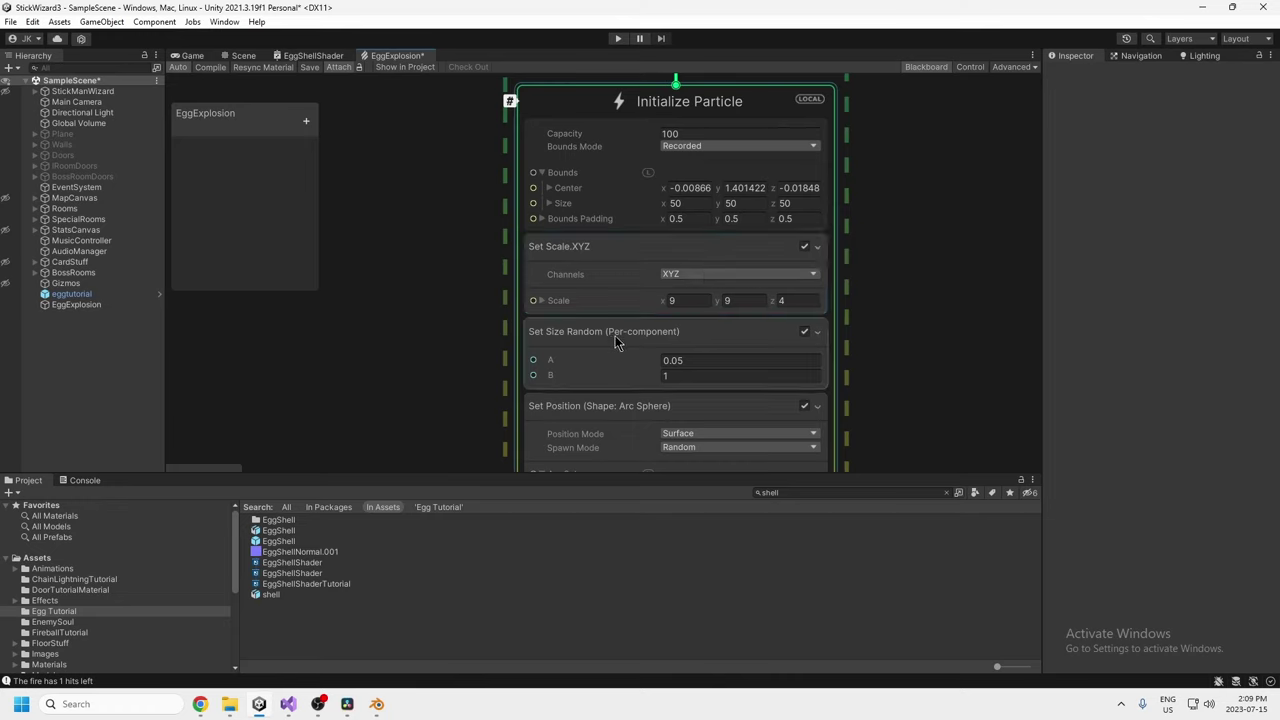
click(680, 289)
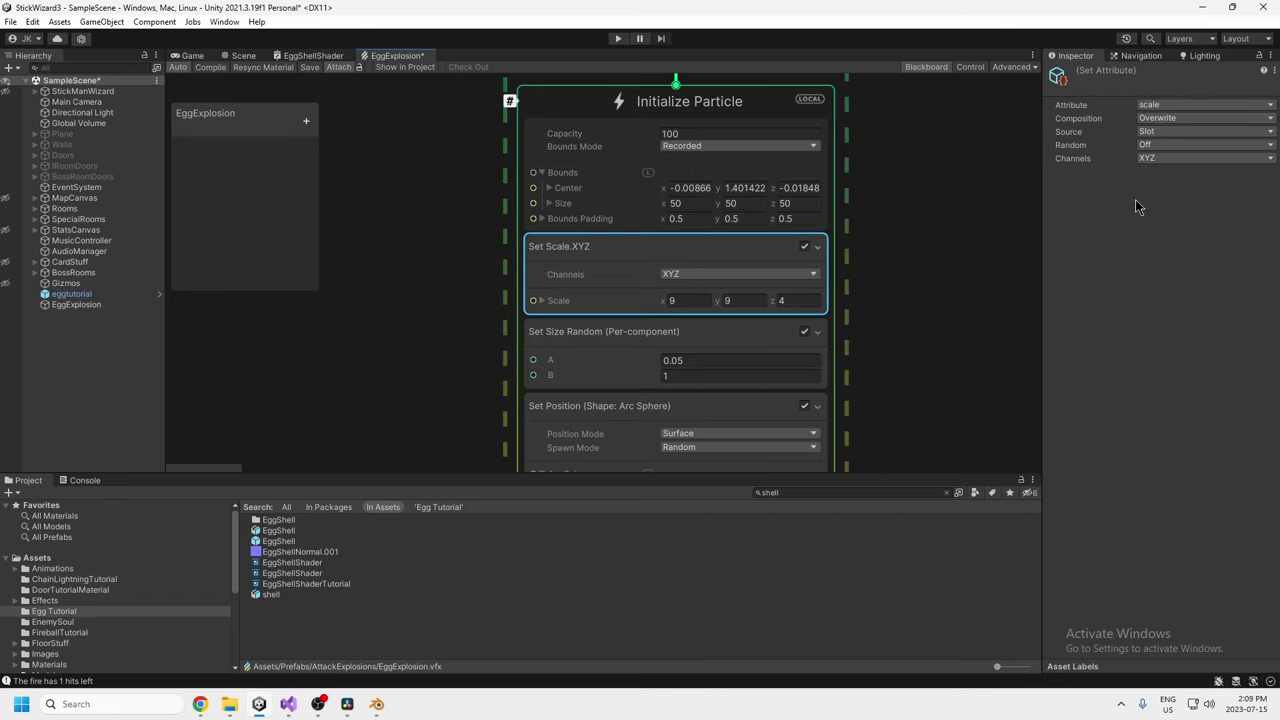
click(612, 345)
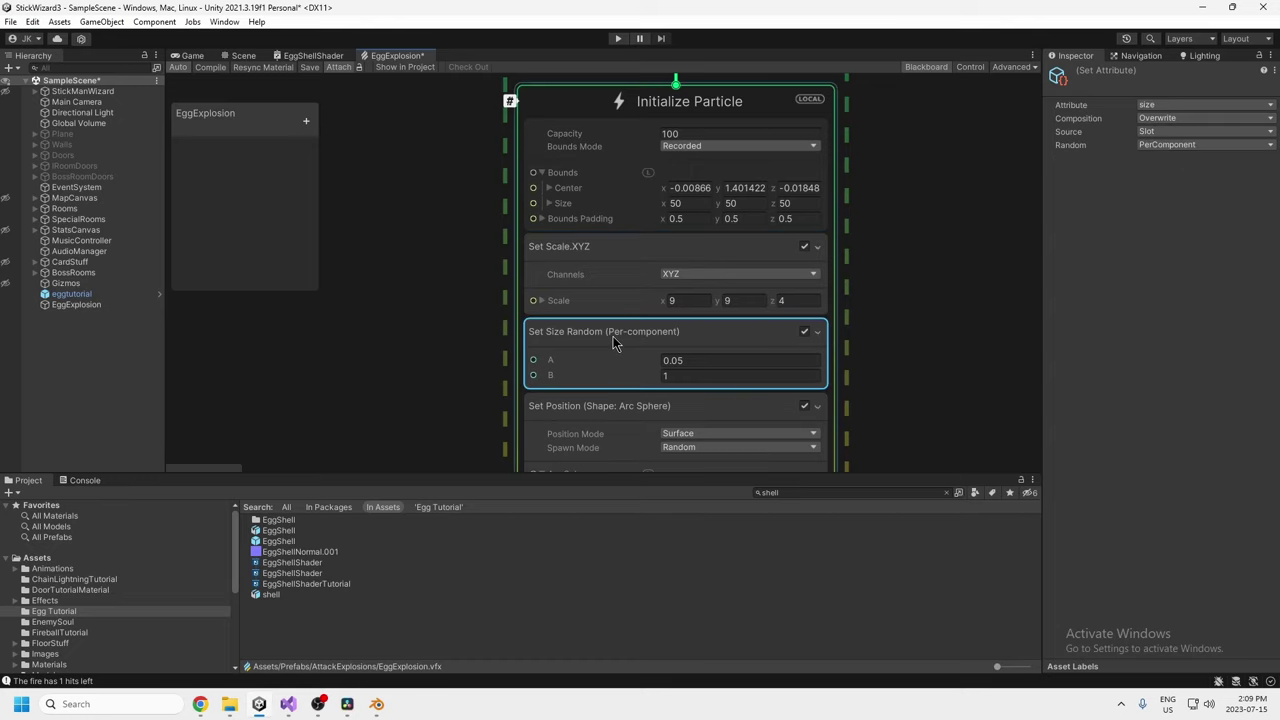
middle_drag(902, 353, 811, 344)
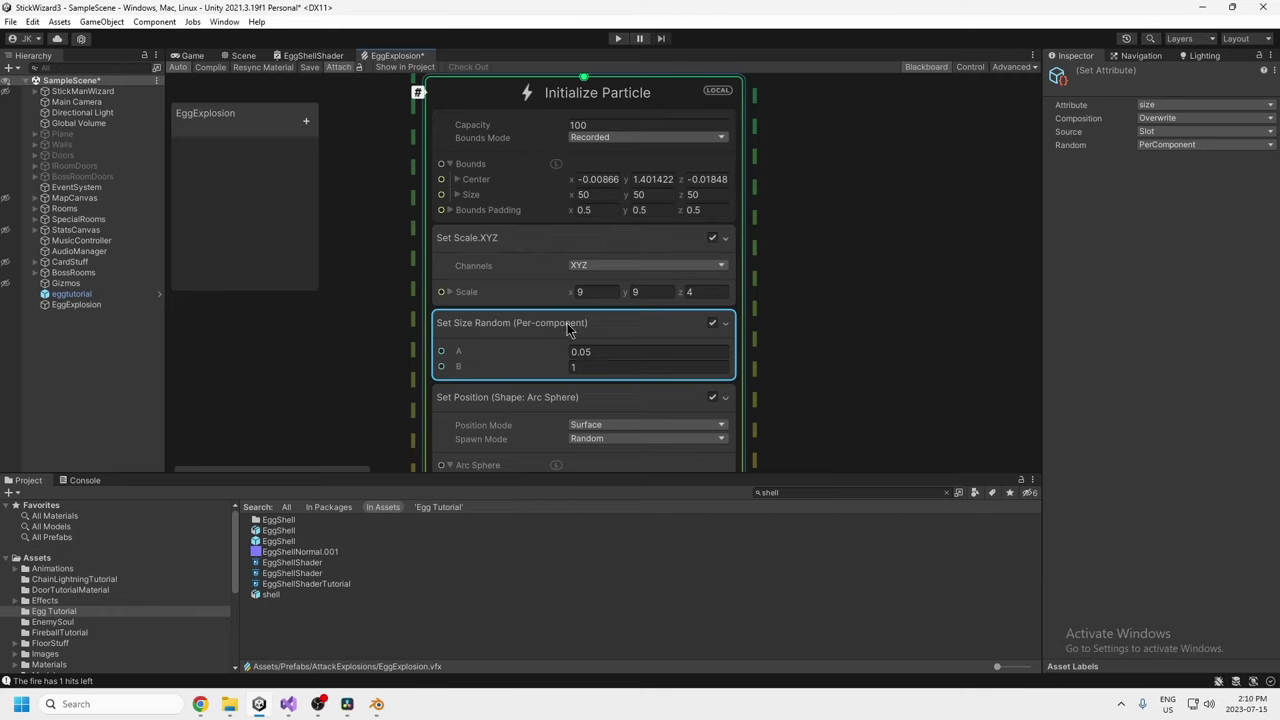
scroll(911, 322, down, 5)
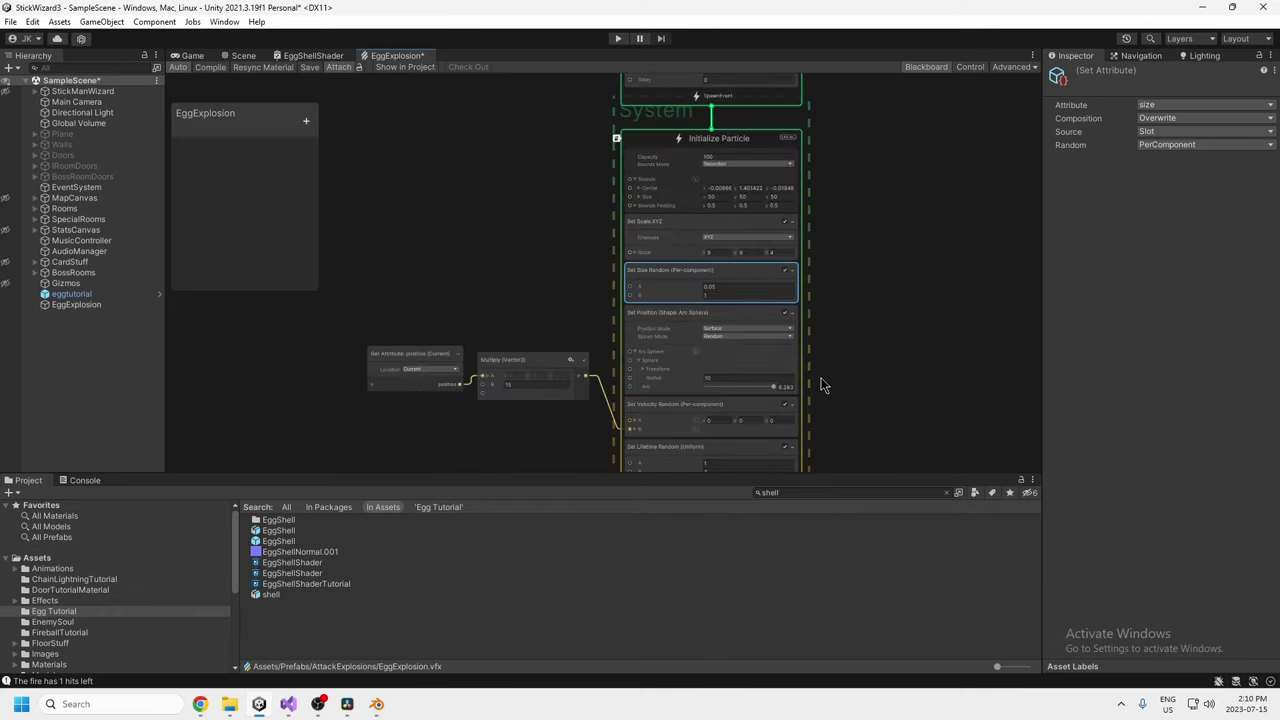
middle_drag(754, 406, 767, 275)
middle_drag(793, 320, 787, 230)
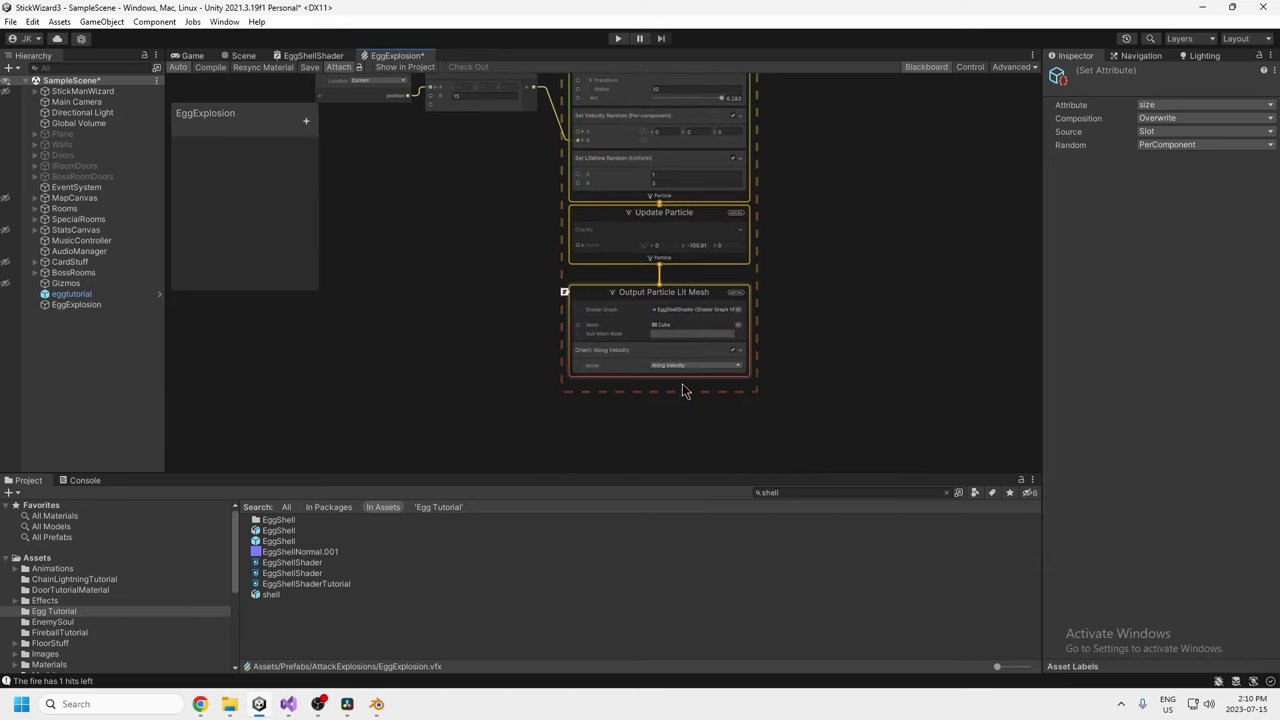
middle_drag(899, 302, 855, 349)
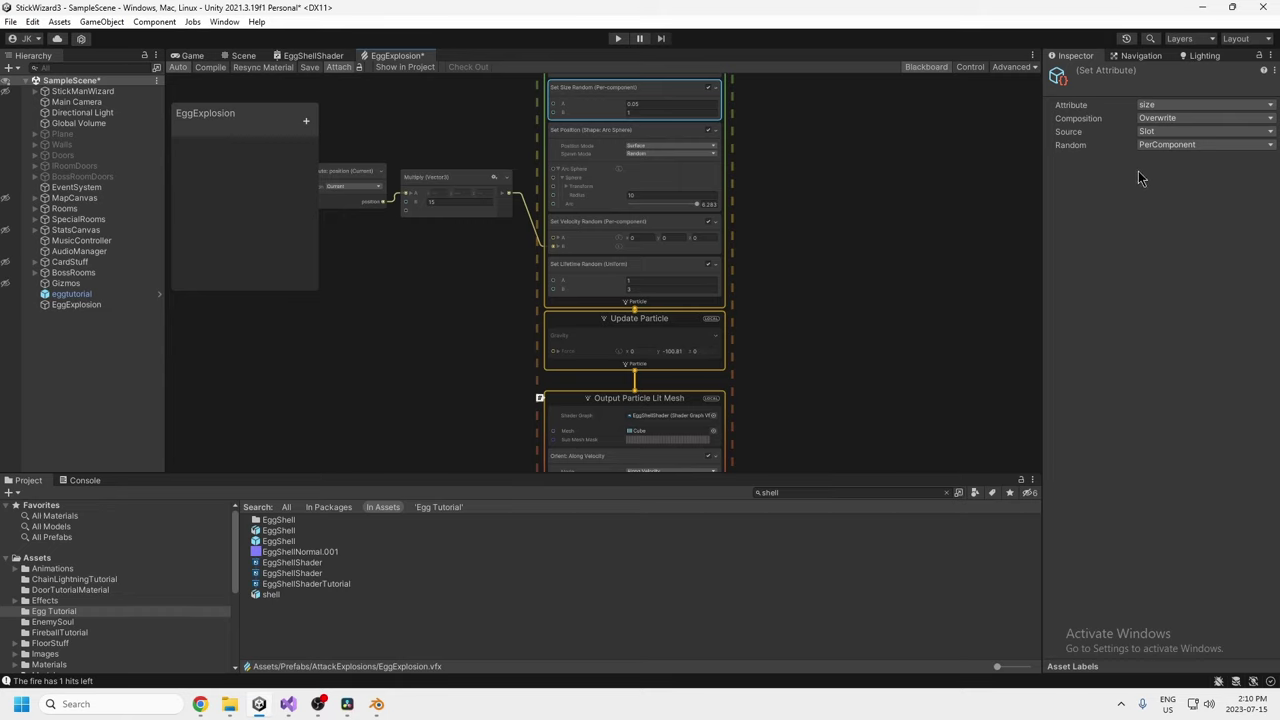
Review the Composition options of the Set Size Random block, keeping Overwrite.
click(1173, 118)
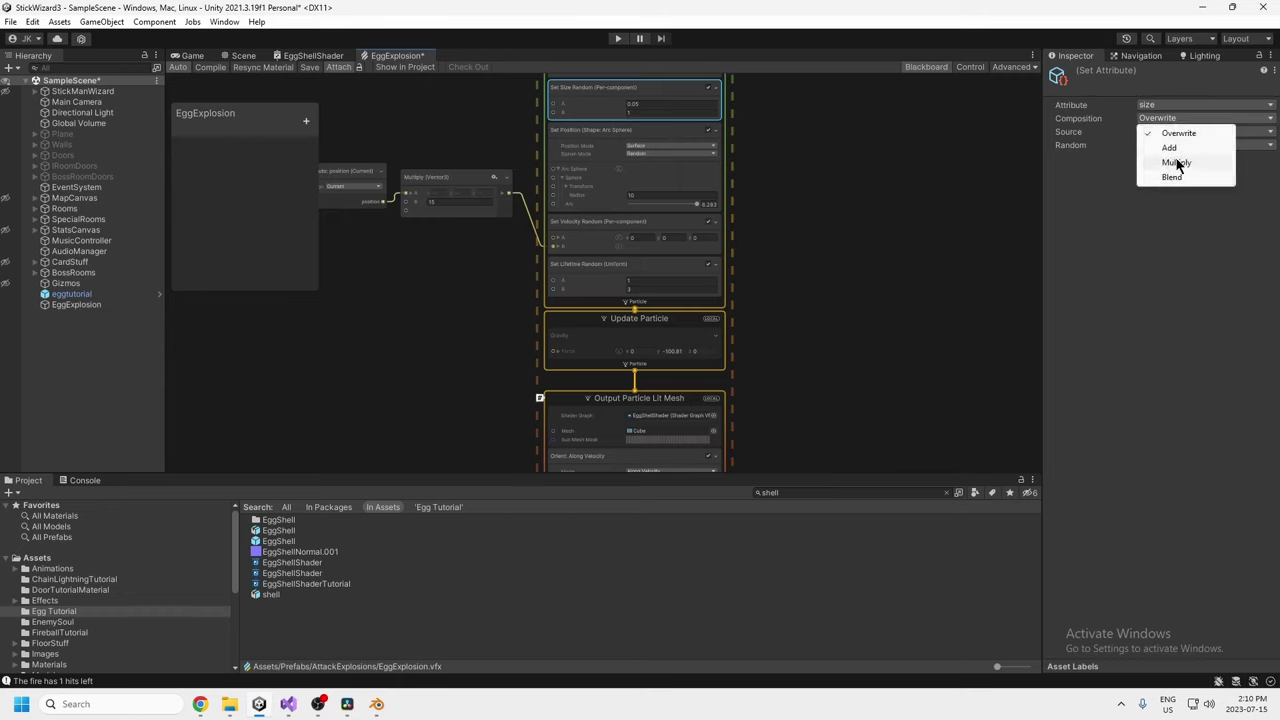
click(1102, 316)
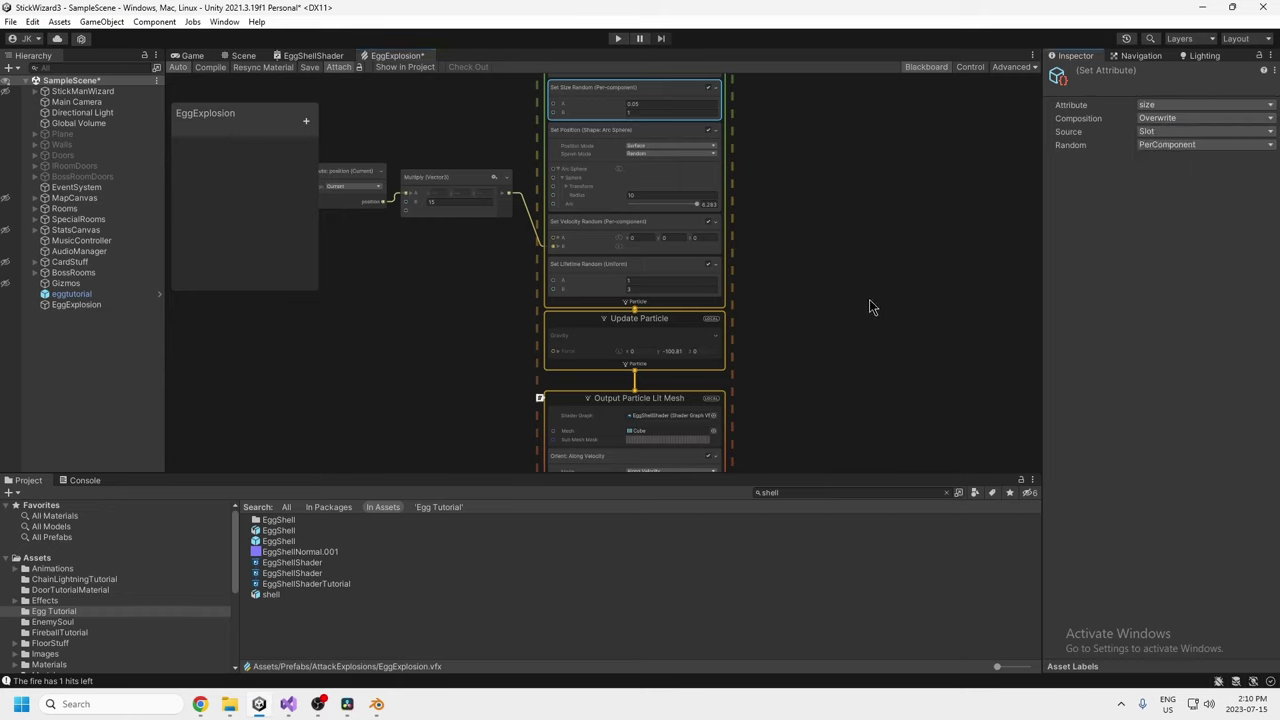
middle_drag(844, 308, 842, 270)
middle_drag(707, 170, 822, 366)
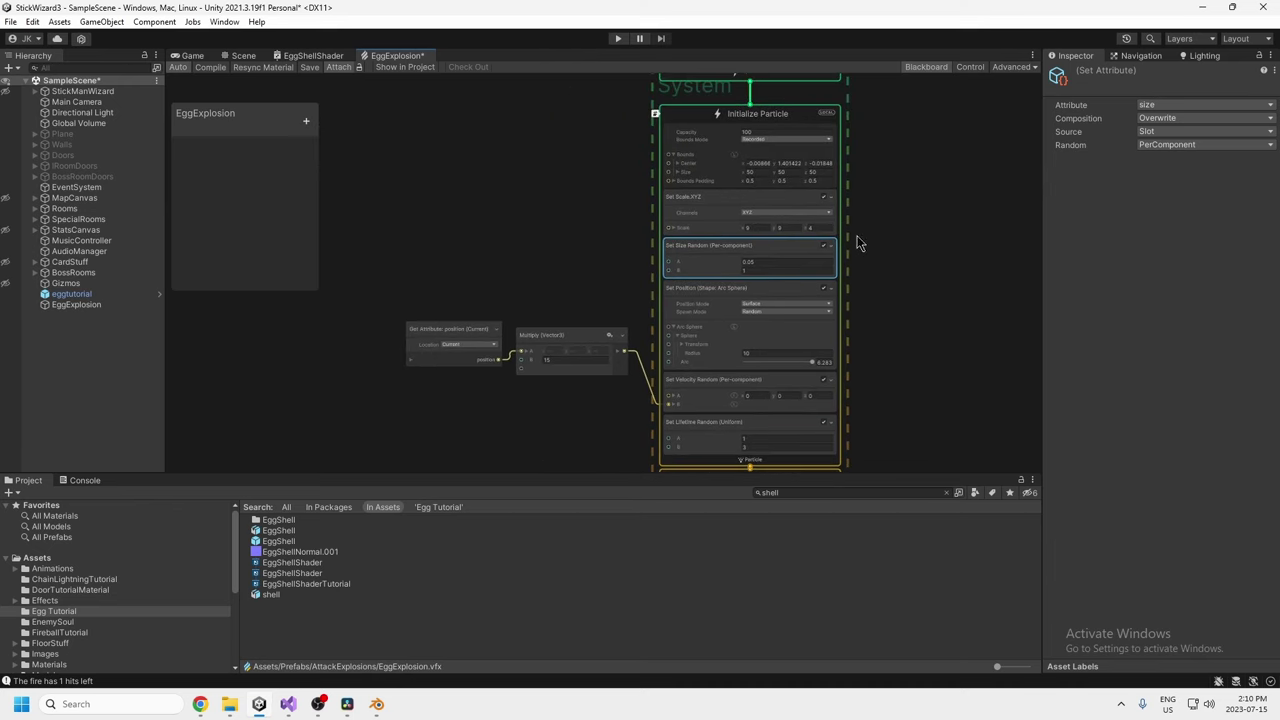
middle_drag(778, 272, 703, 334)
scroll(702, 337, up, 3)
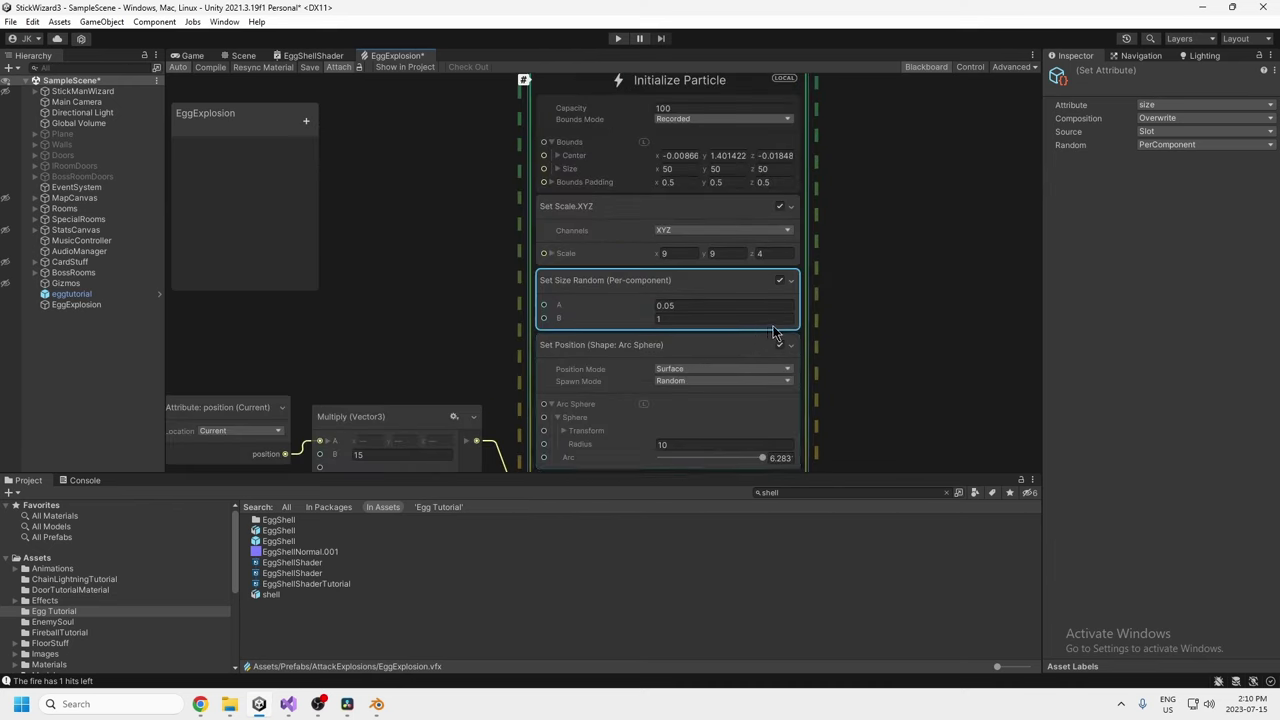
click(585, 215)
middle_drag(836, 282, 825, 337)
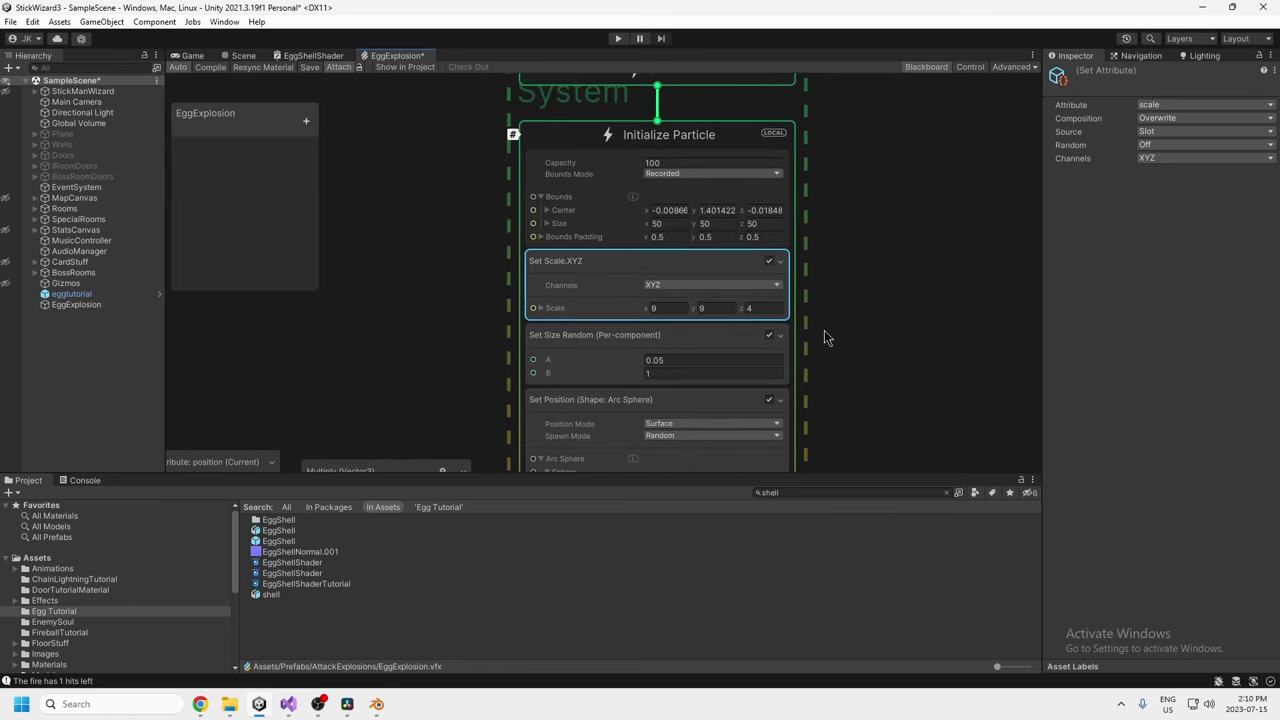
key(space)
text(set)
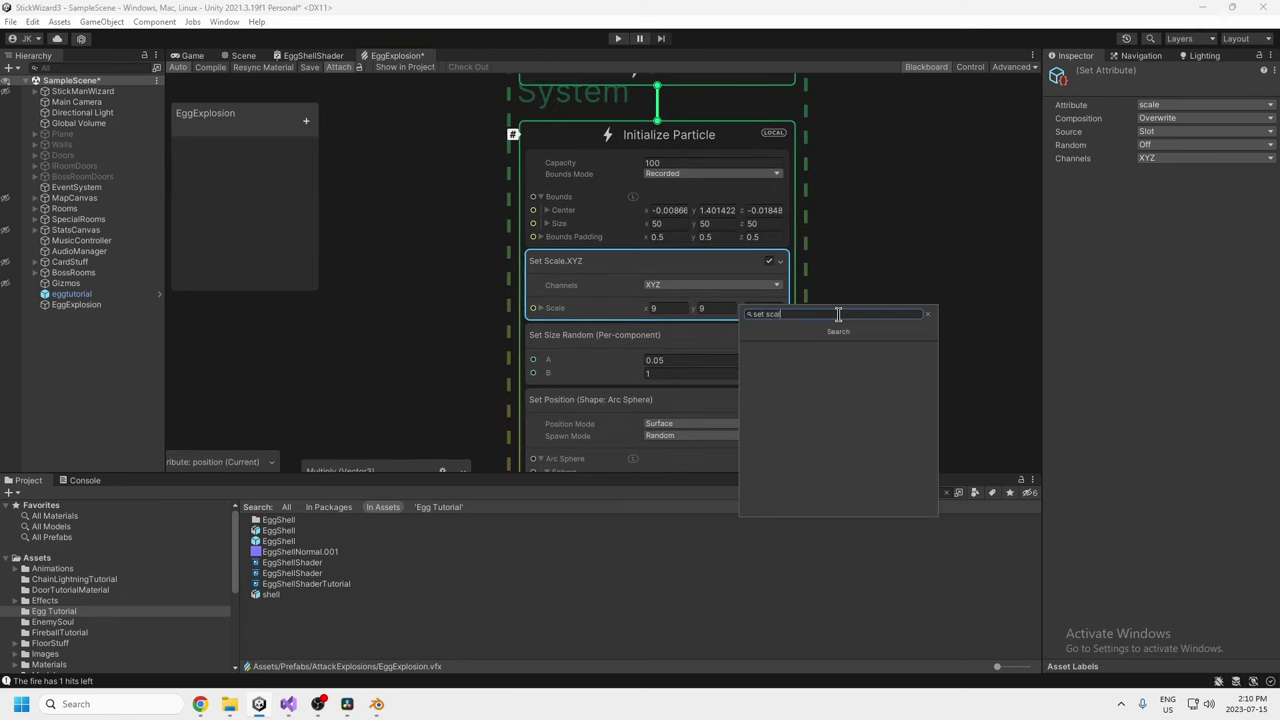
text( sca)
key(BackSpace)
key(BackSpace)
key(BackSpace)
key(BackSpace)
key(BackSpace)
key(BackSpace)
text(cale)
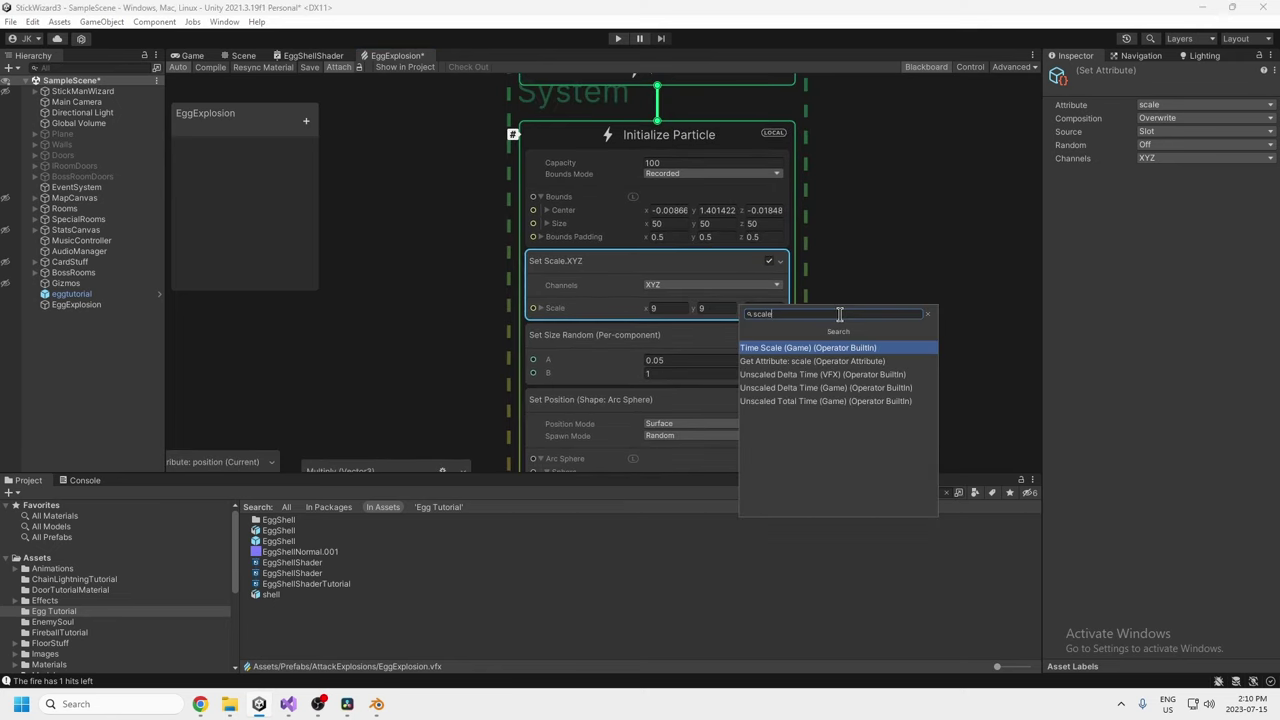
key(Escape)
Search the blocks available for the Initialize Particle context for "set scale" and close the list without adding one.
key(space)
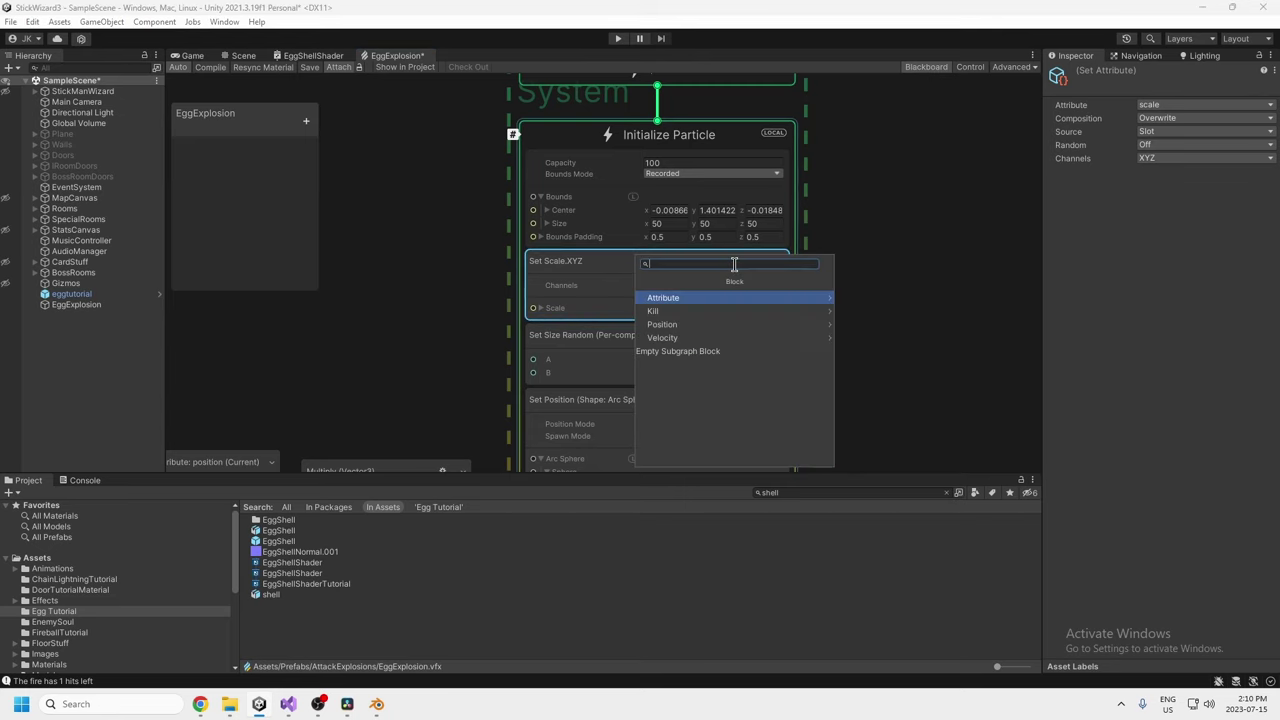
text(set scale)
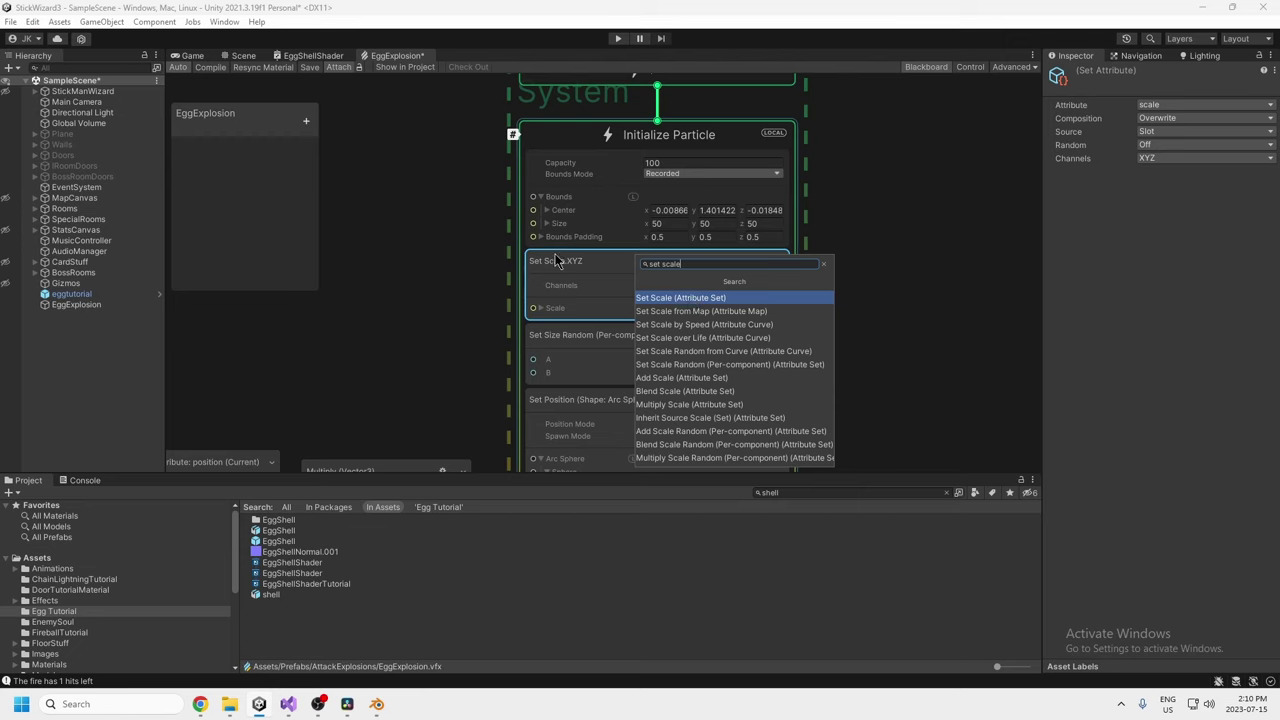
click(975, 248)
middle_drag(683, 293, 687, 247)
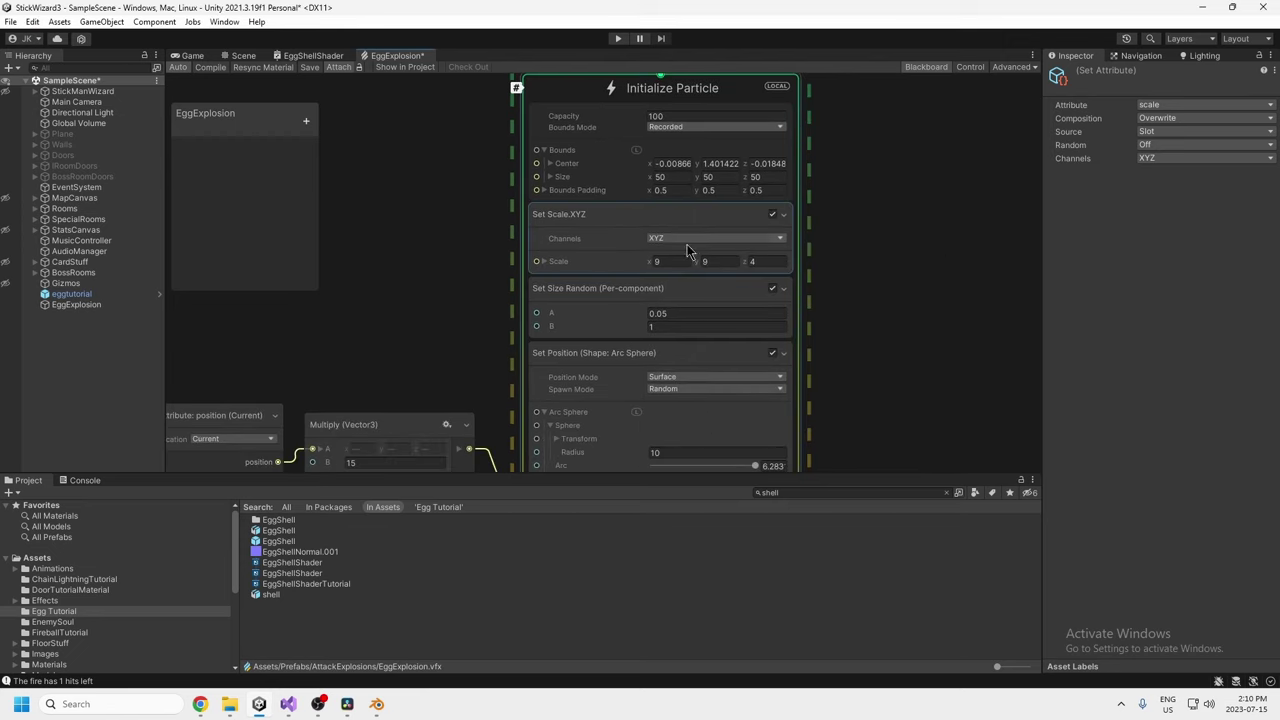
middle_drag(865, 379, 901, 342)
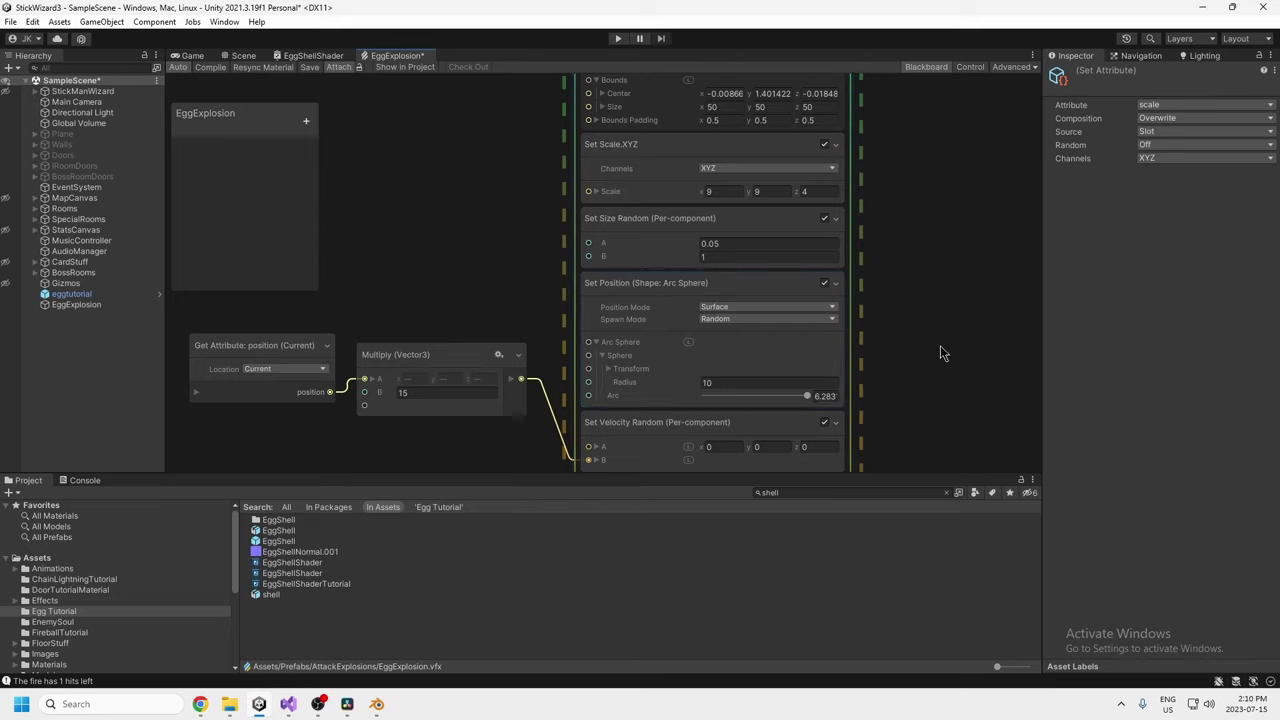
Expand the Sphere settings in the Set Position (Shape: Arc Sphere) block and examine its radius and position mode.
scroll(940, 351, down, 2)
click(591, 298)
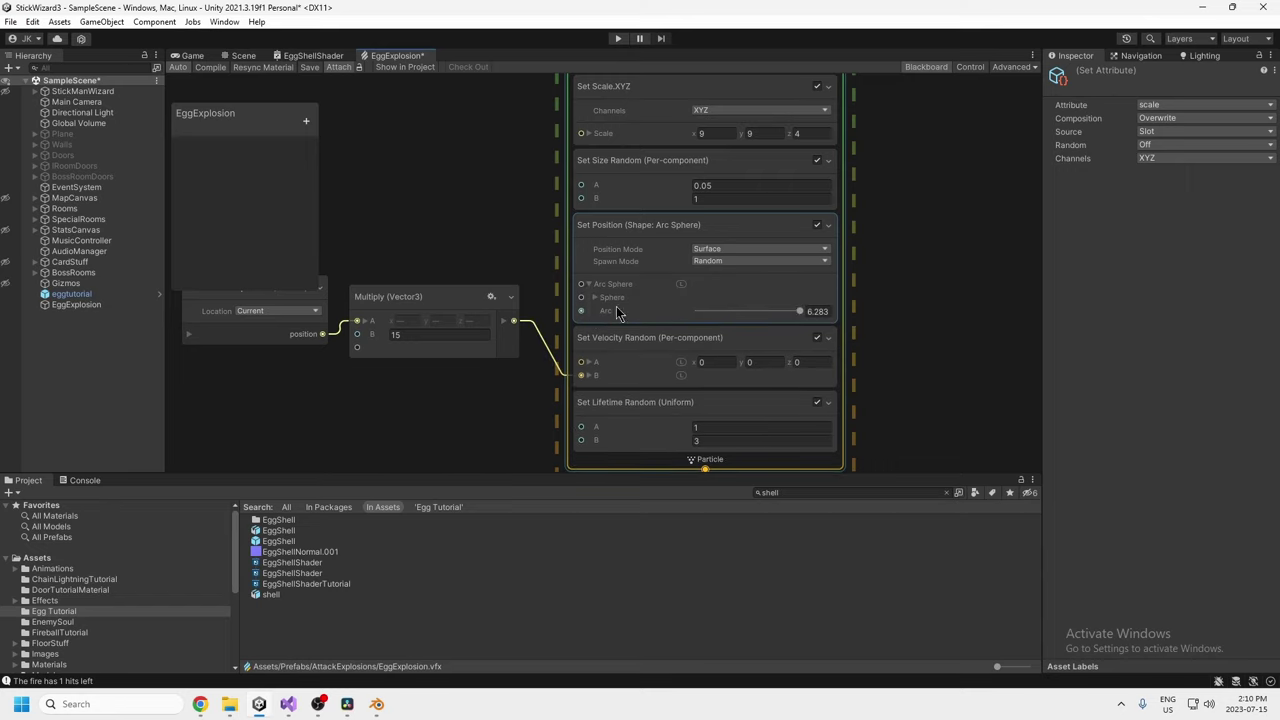
click(595, 298)
click(688, 327)
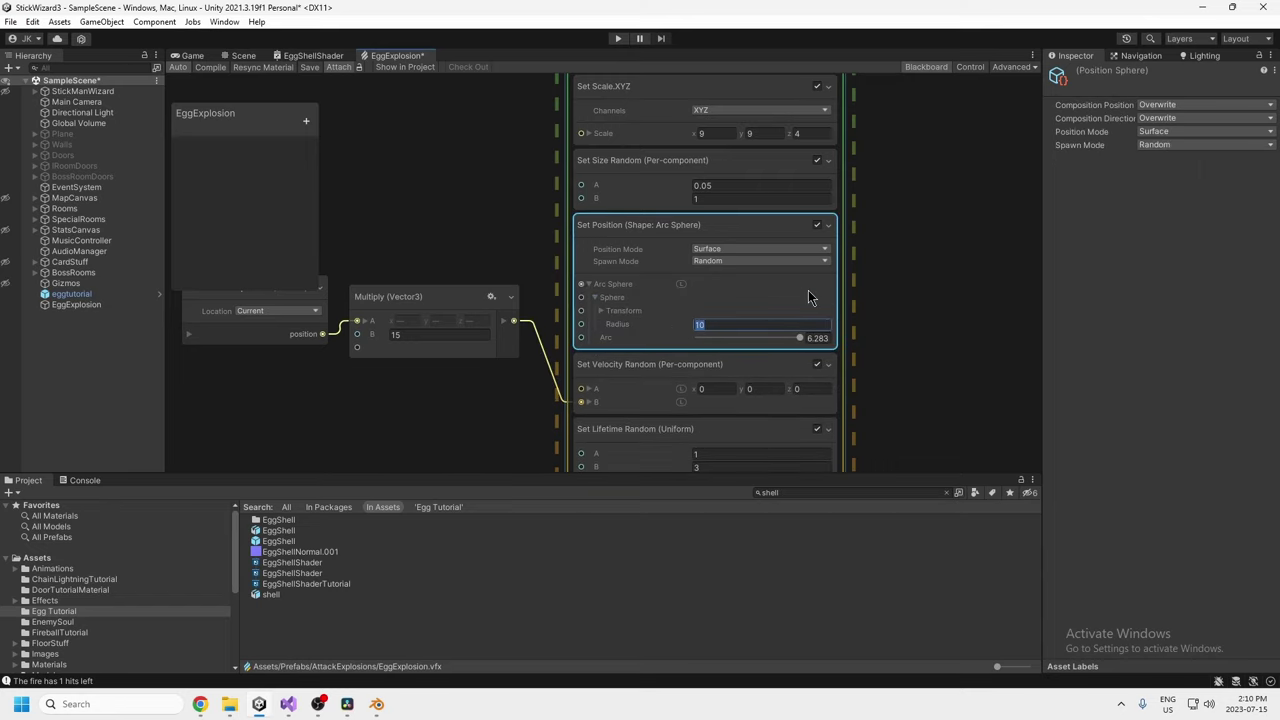
middle_drag(786, 250, 795, 292)
scroll(764, 410, down, 2)
scroll(772, 354, up, 2)
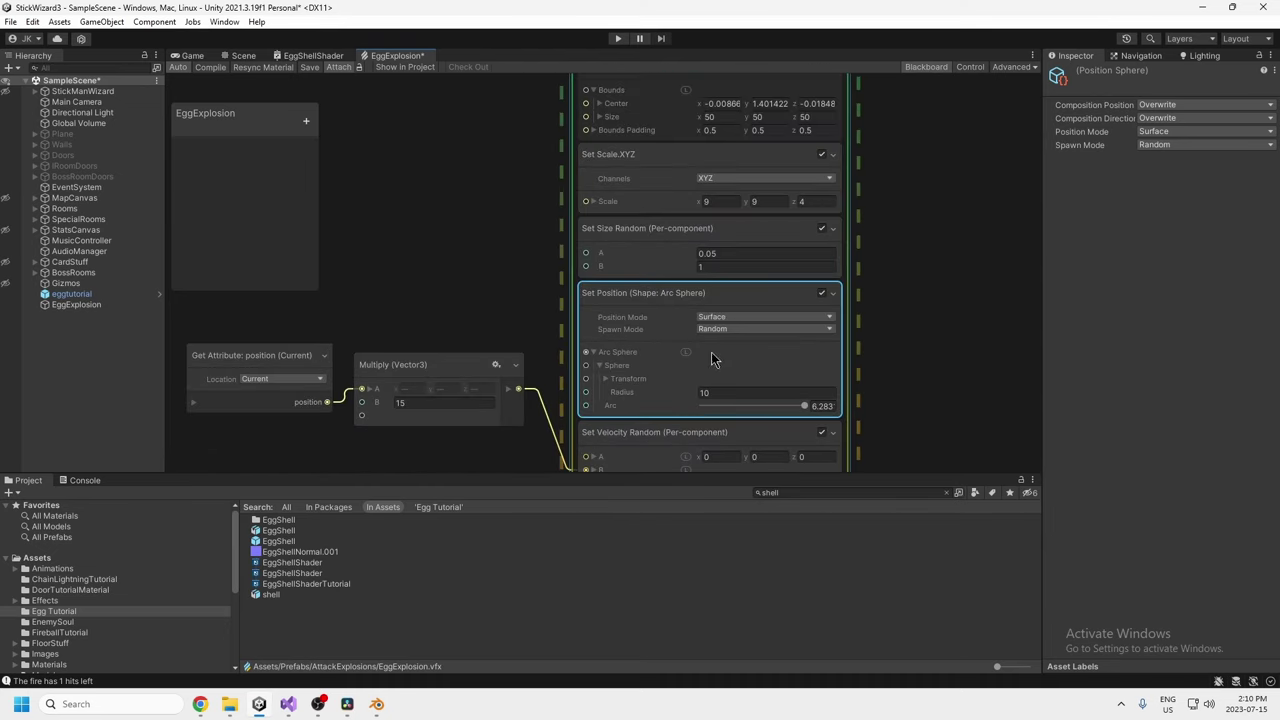
scroll(592, 336, up, 1)
Examine the Get Attribute: position and Multiply nodes that feed input B of the Set Velocity Random block.
middle_drag(522, 272, 524, 147)
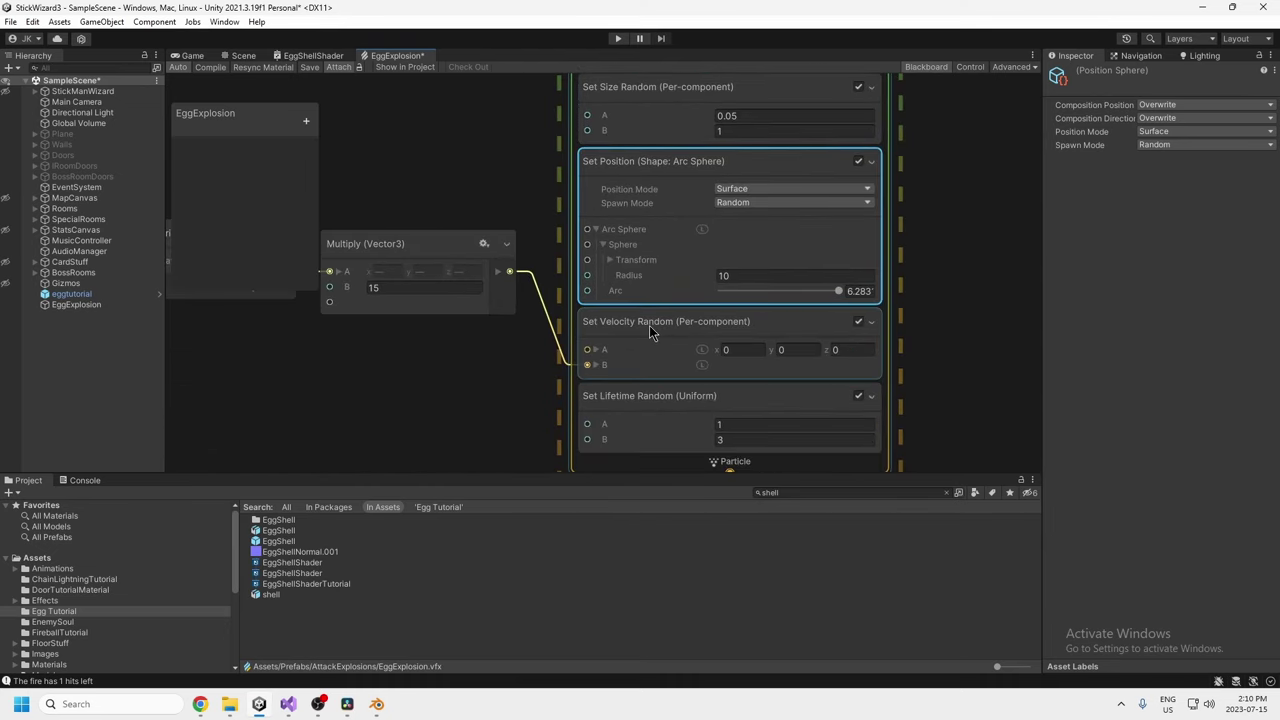
middle_drag(495, 198, 530, 294)
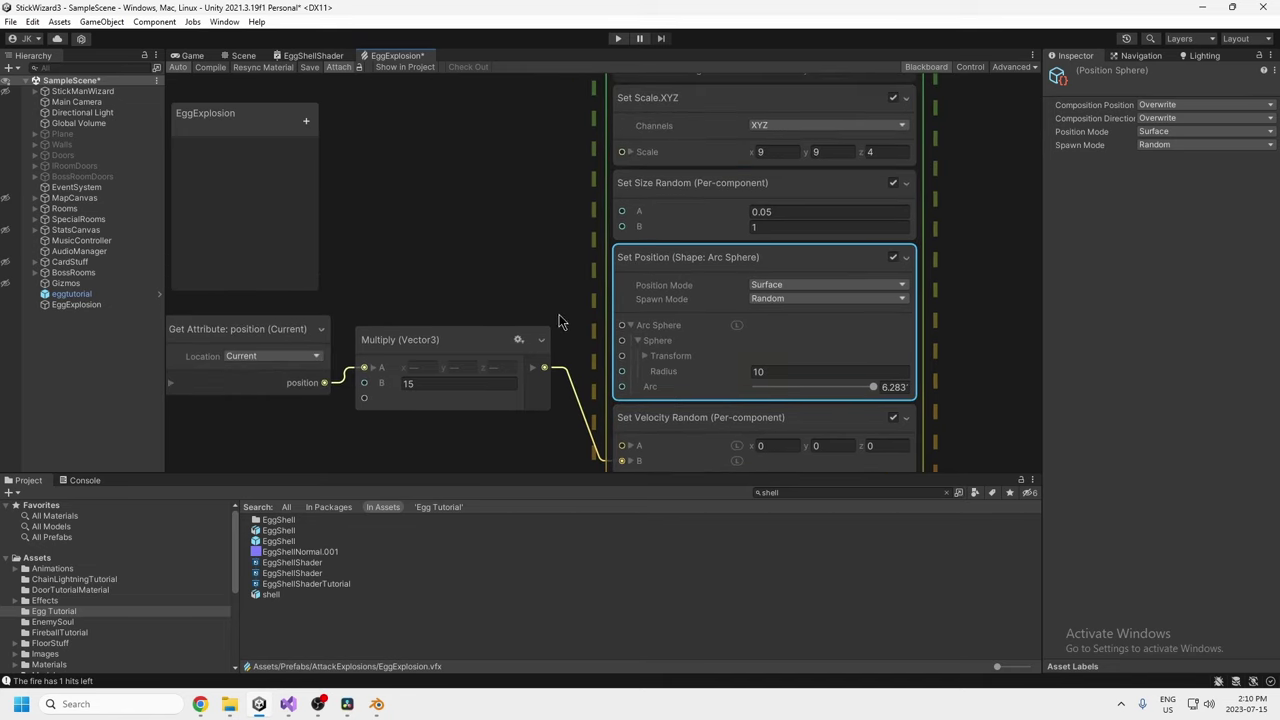
middle_drag(477, 246, 612, 207)
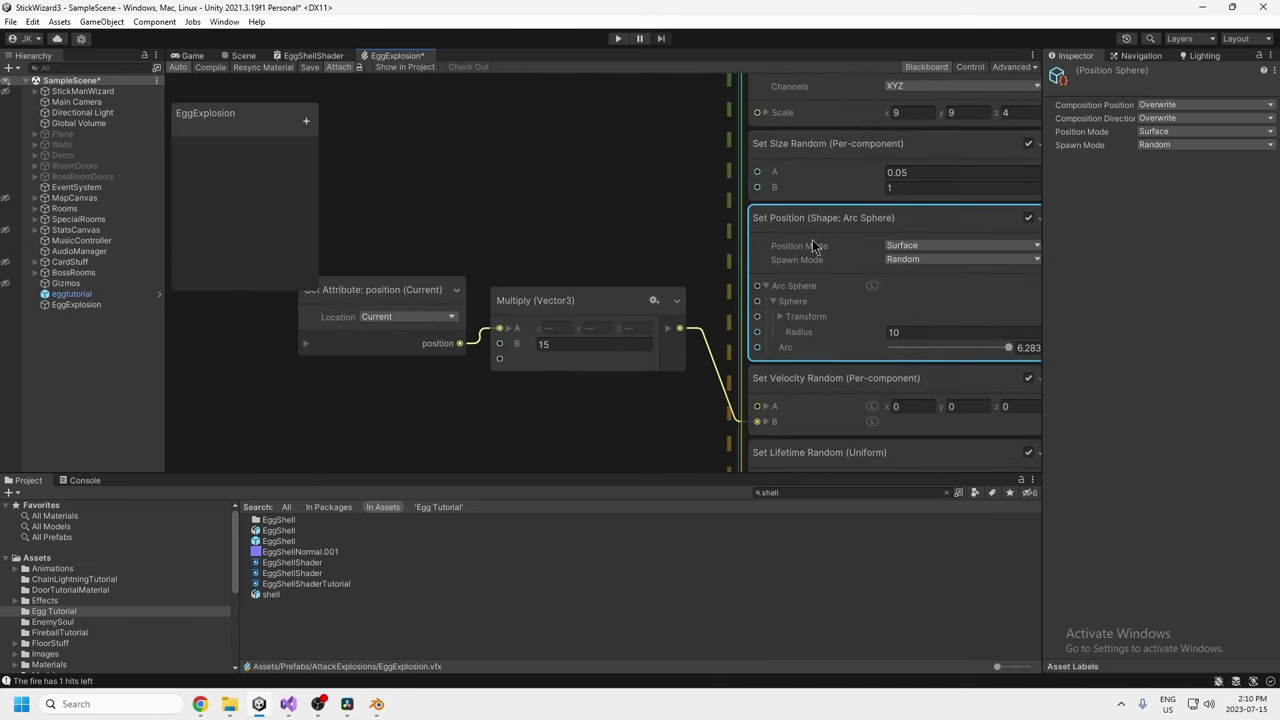
middle_drag(644, 260, 697, 271)
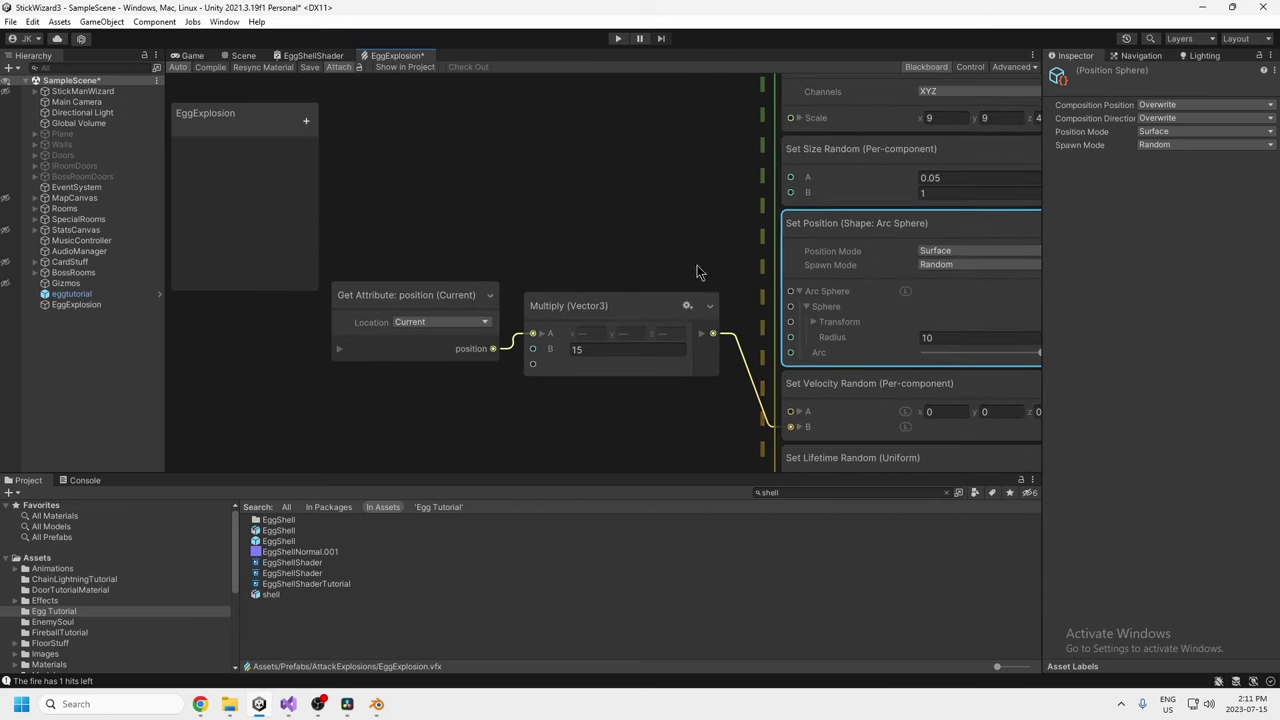
middle_drag(591, 259, 545, 299)
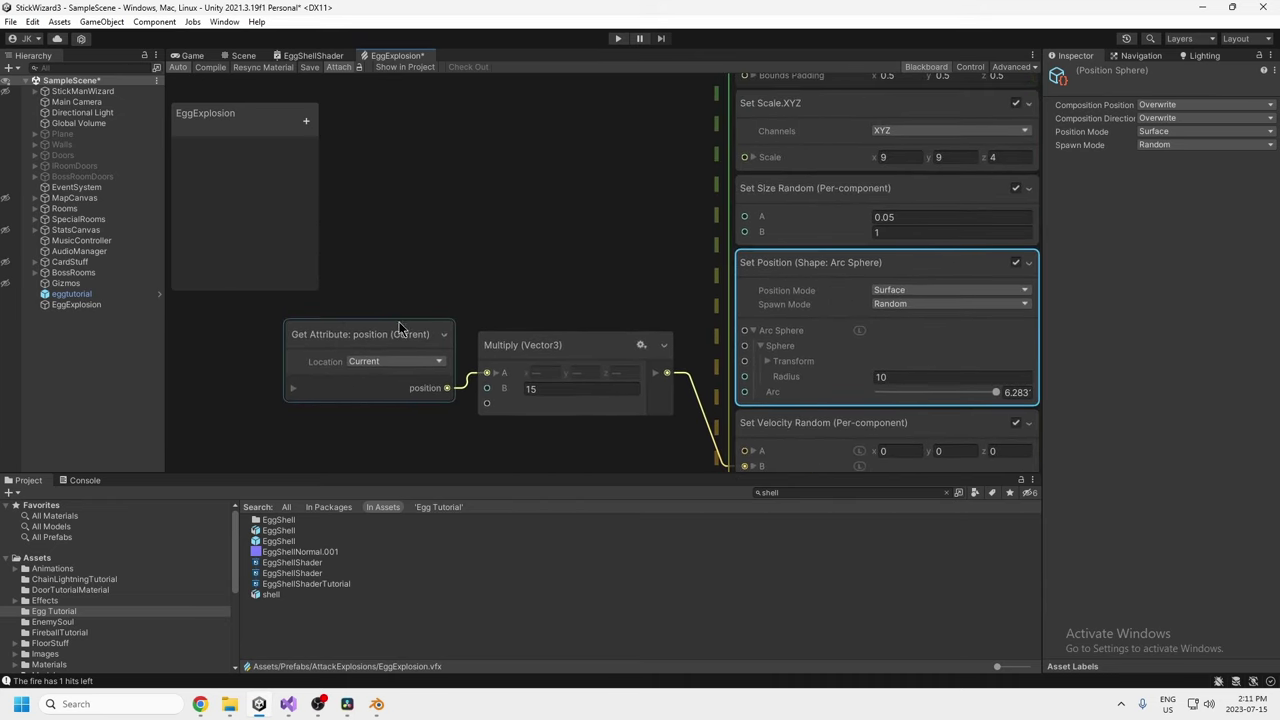
click(385, 338)
drag(384, 338, 382, 338)
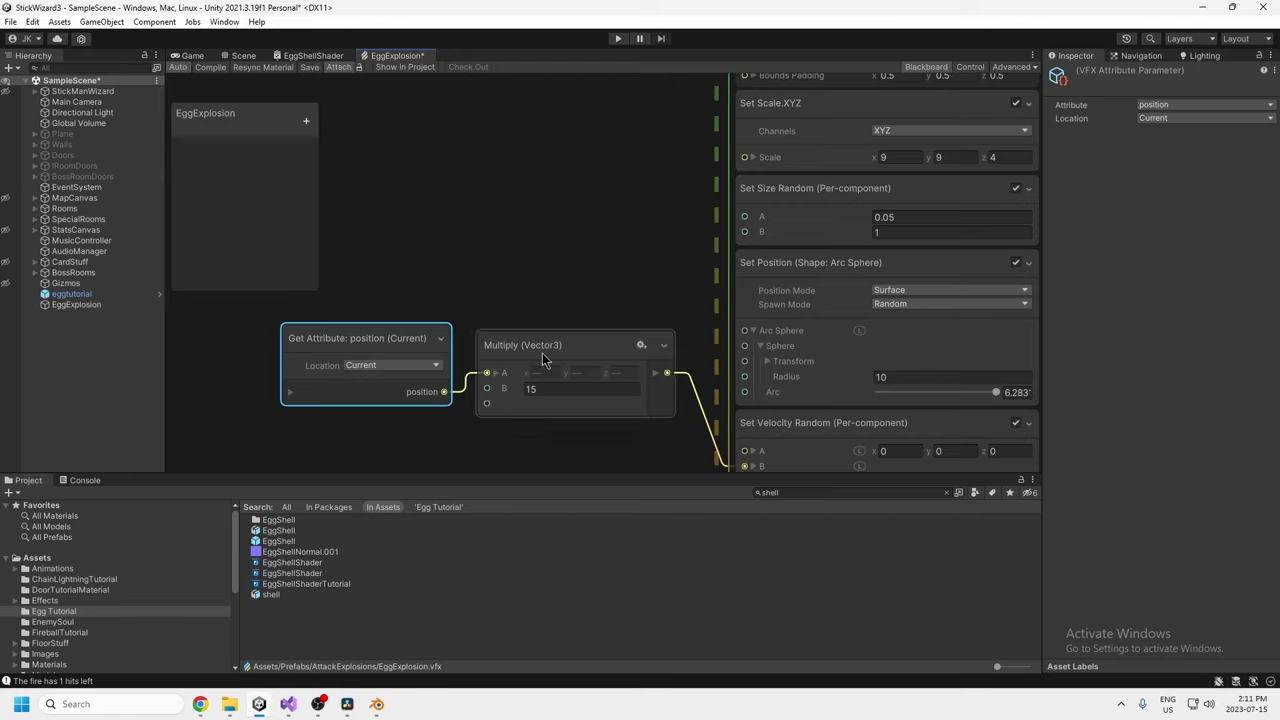
Switch to Paint, sketch a rough circle with tick marks around it and small arrows from its centre, and return to Unity.
click(20, 704)
text(pain)
key(Return)
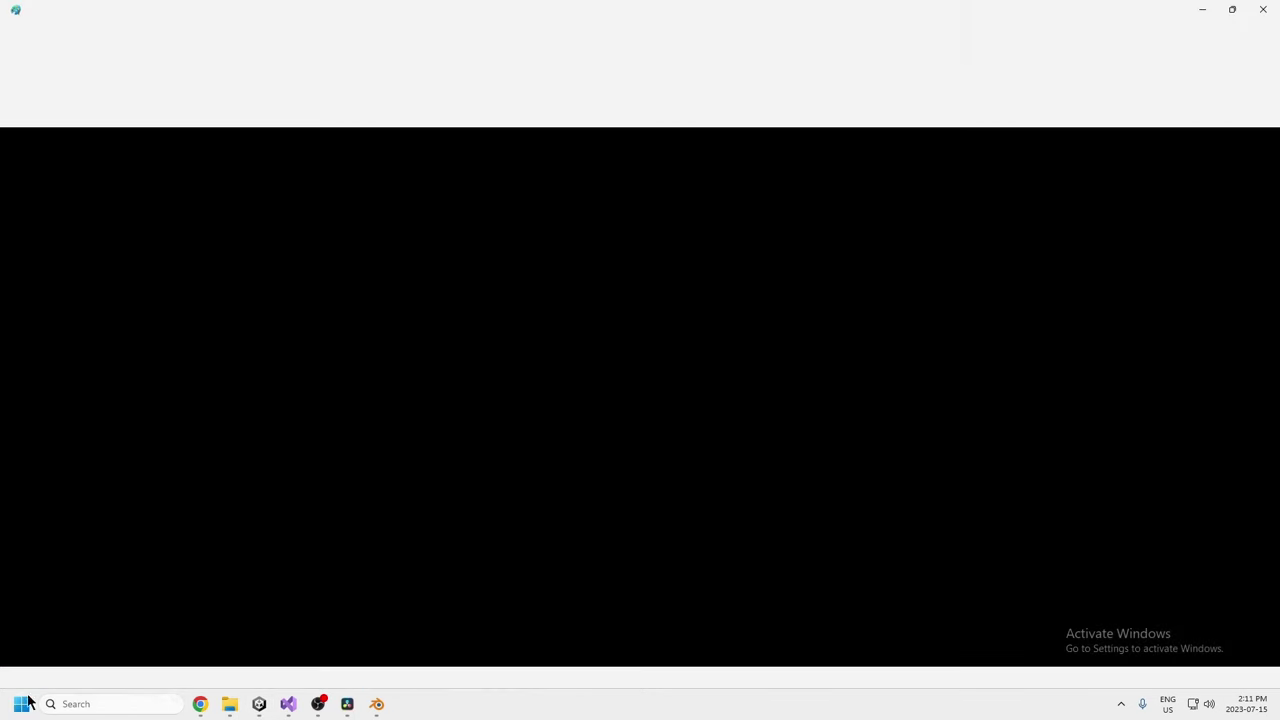
mouse_move(341, 248)
mouse_down()
mouse_move(400, 340)
mouse_move(404, 309)
mouse_up()
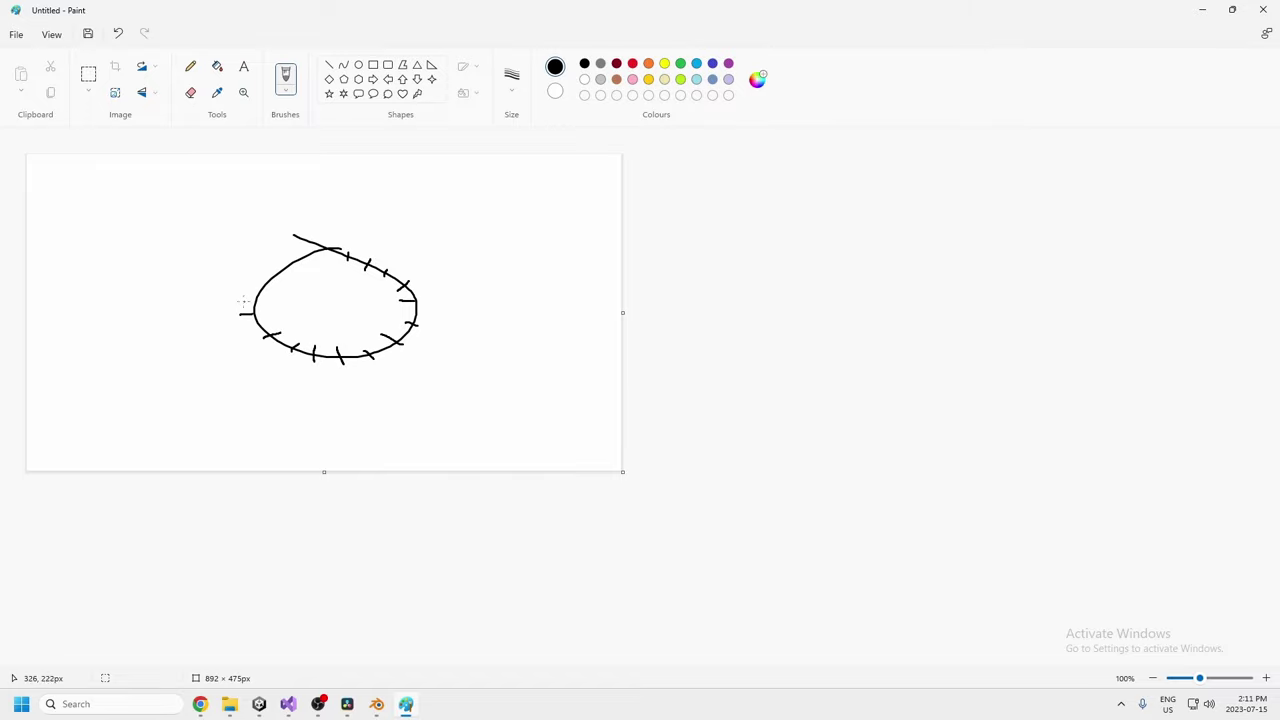
drag(271, 271, 281, 279)
drag(292, 258, 358, 282)
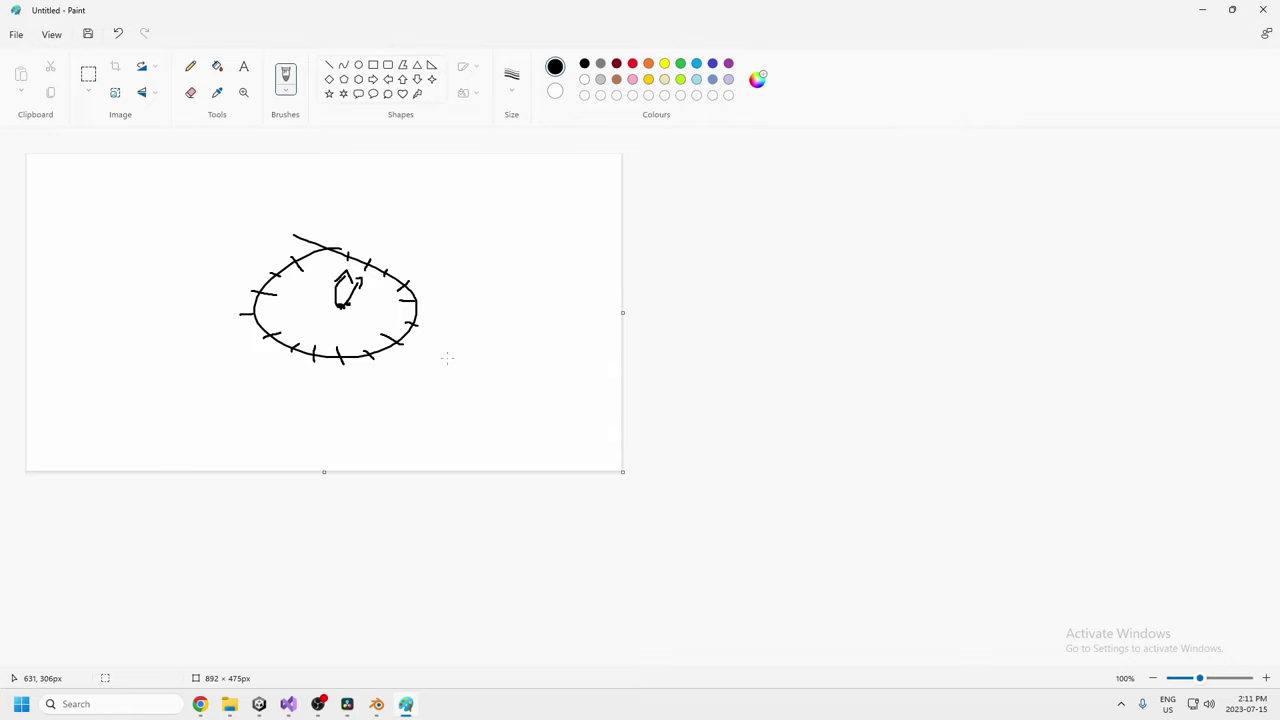
click(1205, 9)
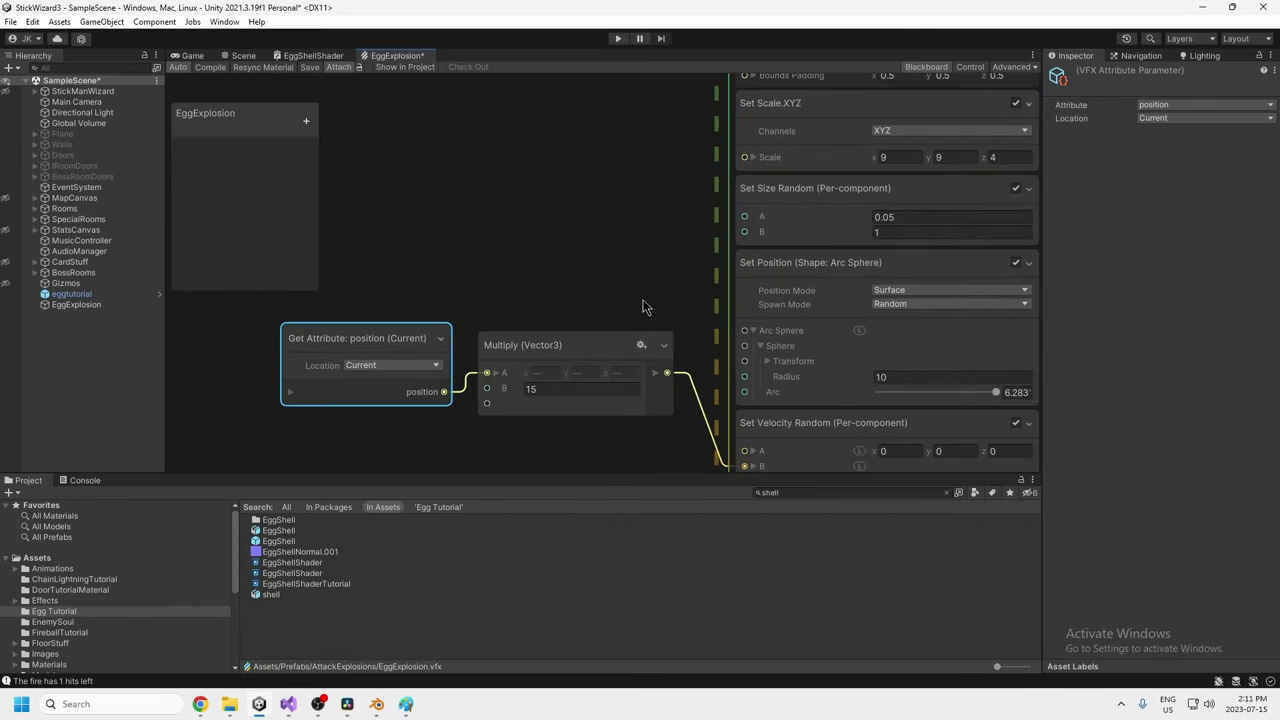
Add another Get Attribute: position operator above the existing one, and delete it again.
scroll(543, 223, down, 5)
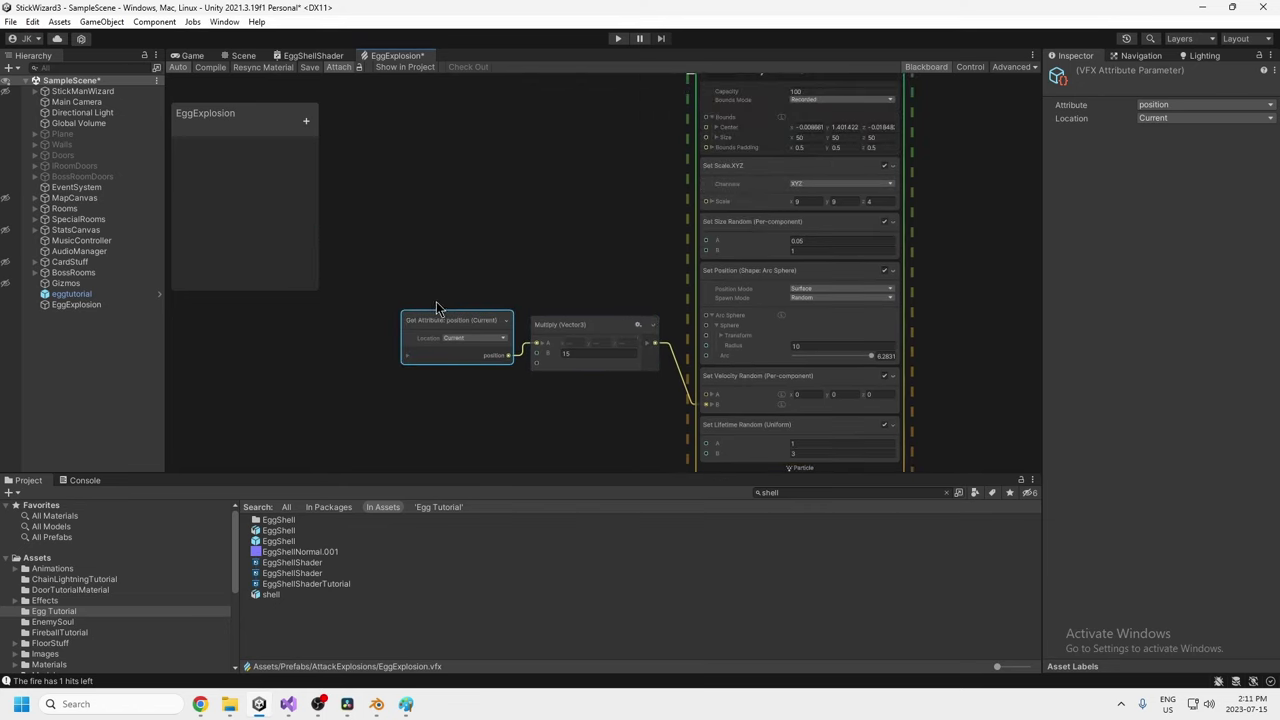
right_click(411, 235)
click(456, 243)
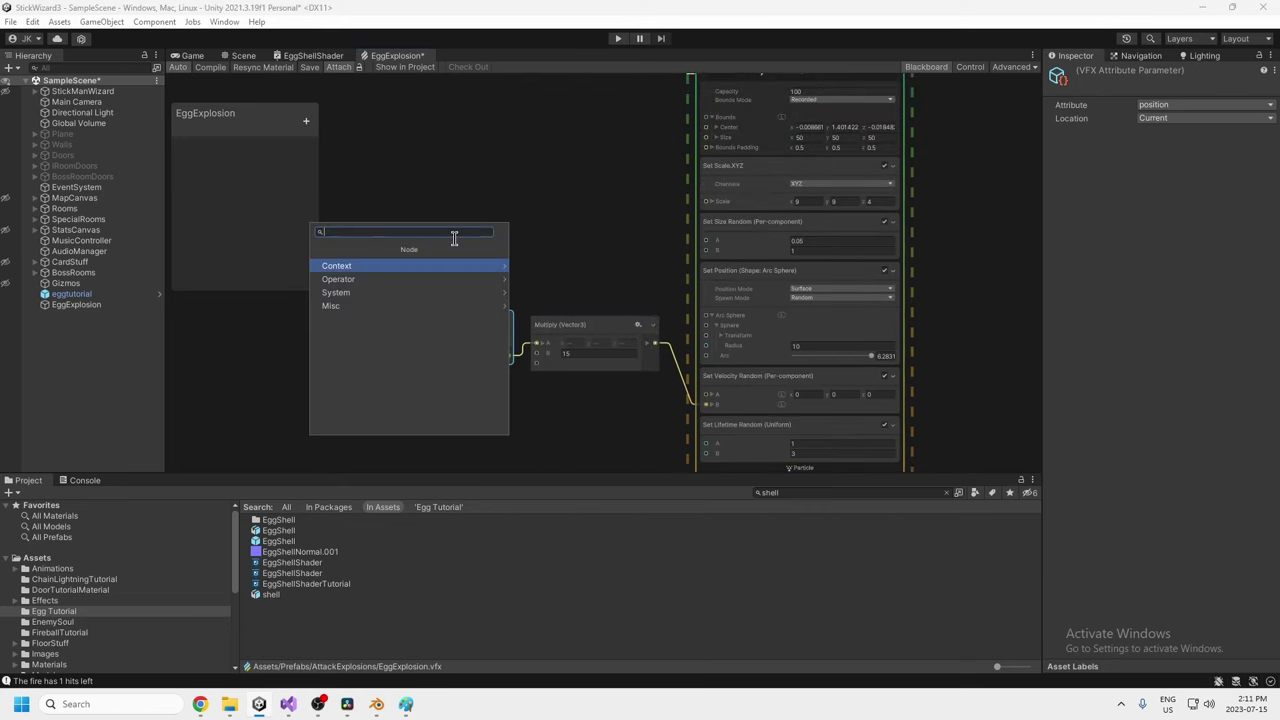
text(position)
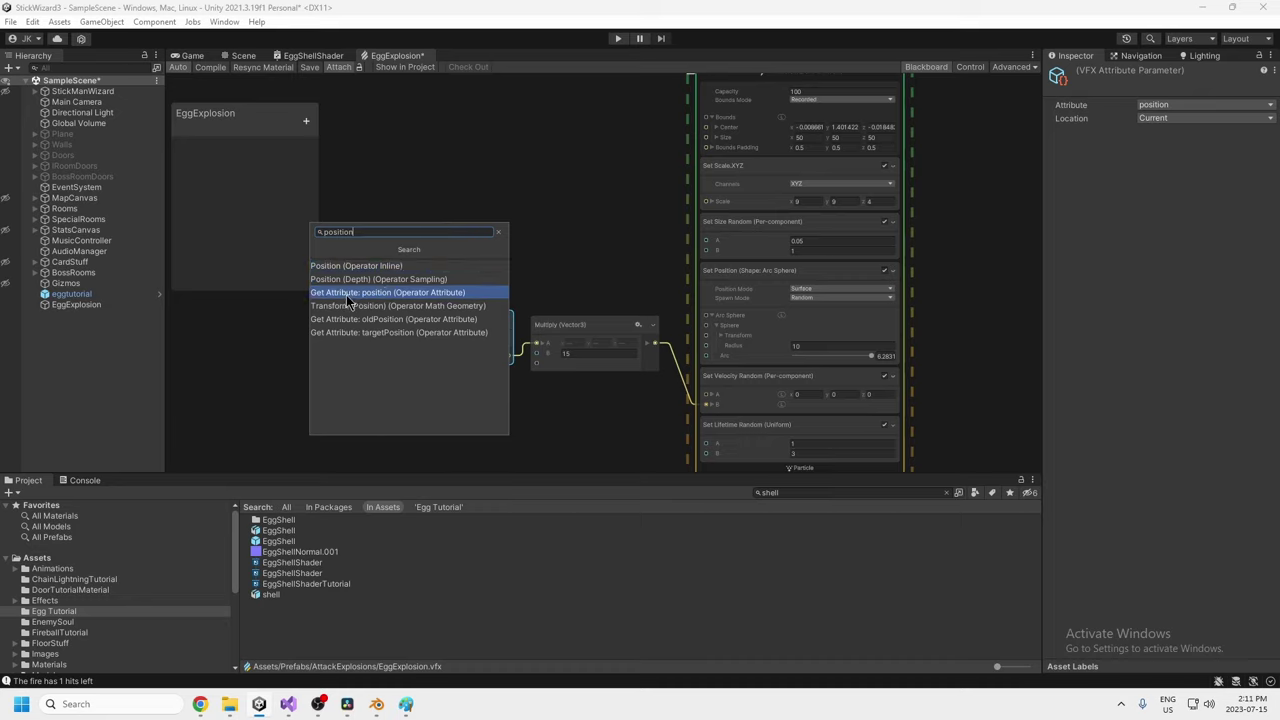
click(381, 293)
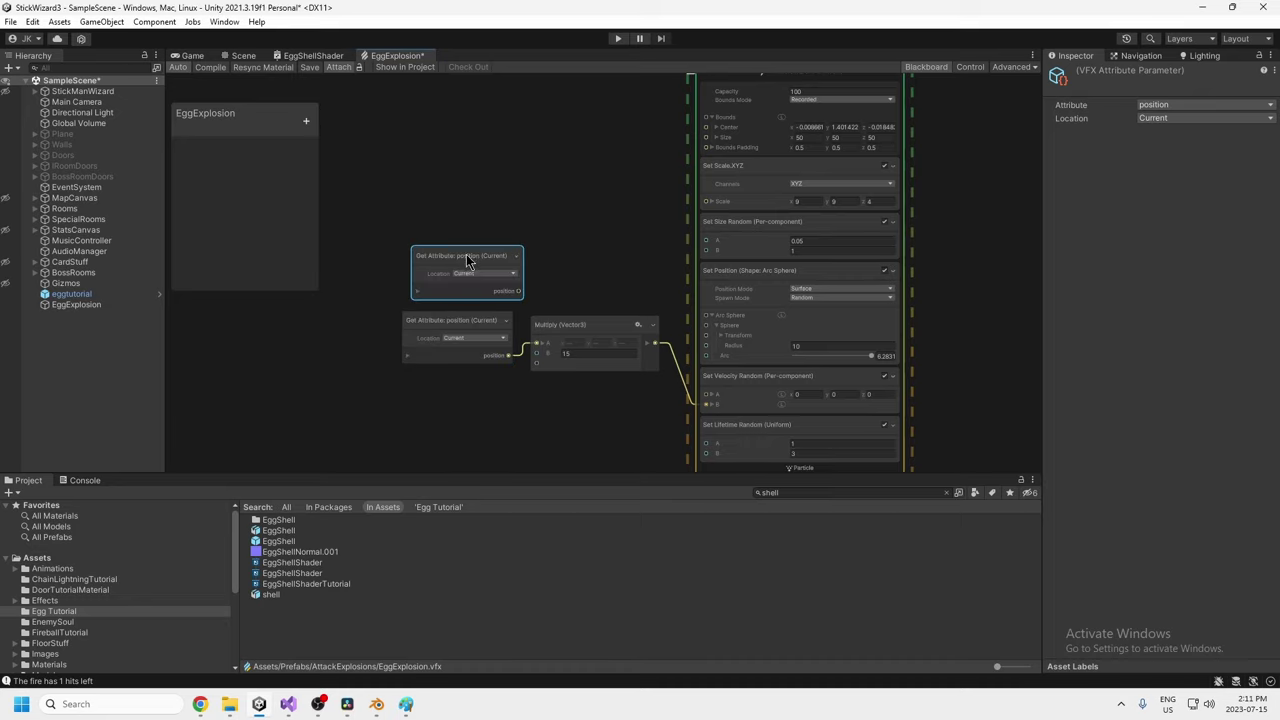
drag(468, 255, 446, 248)
key(Delete)
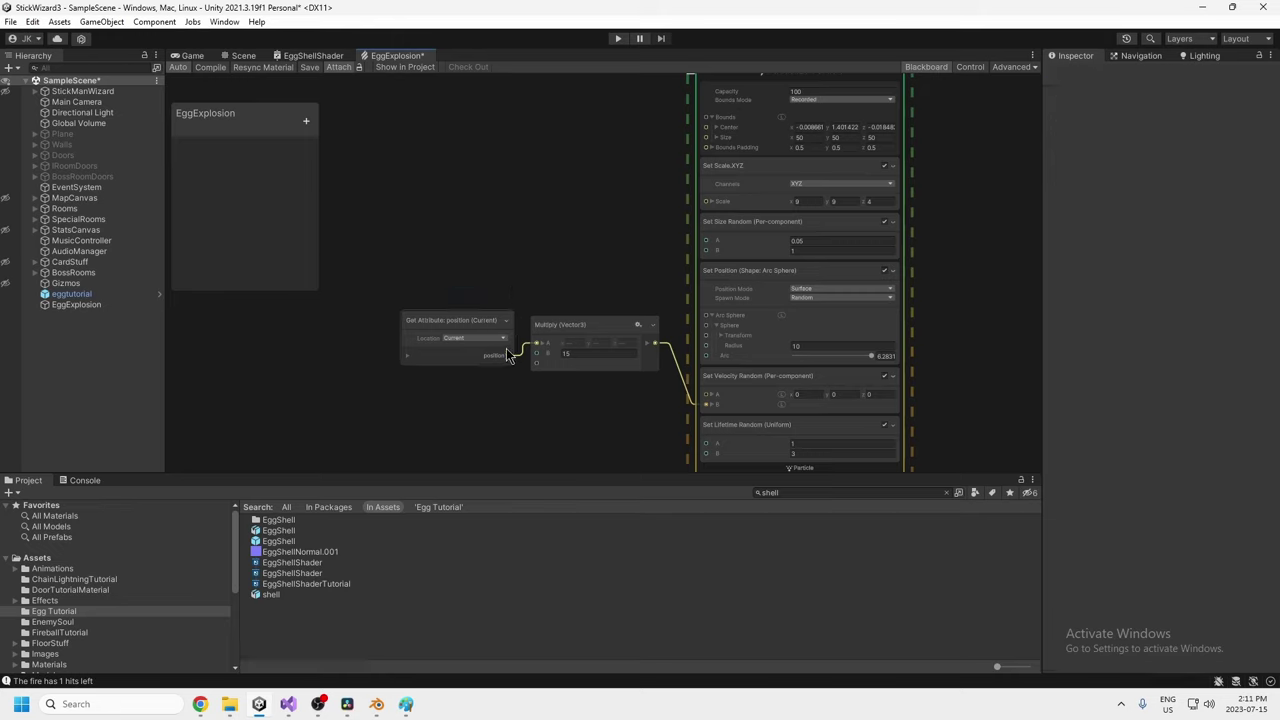
Add a Set Velocity block above the Set Velocity Random block in the Initialize Particle context.
click(575, 365)
middle_drag(599, 460, 476, 415)
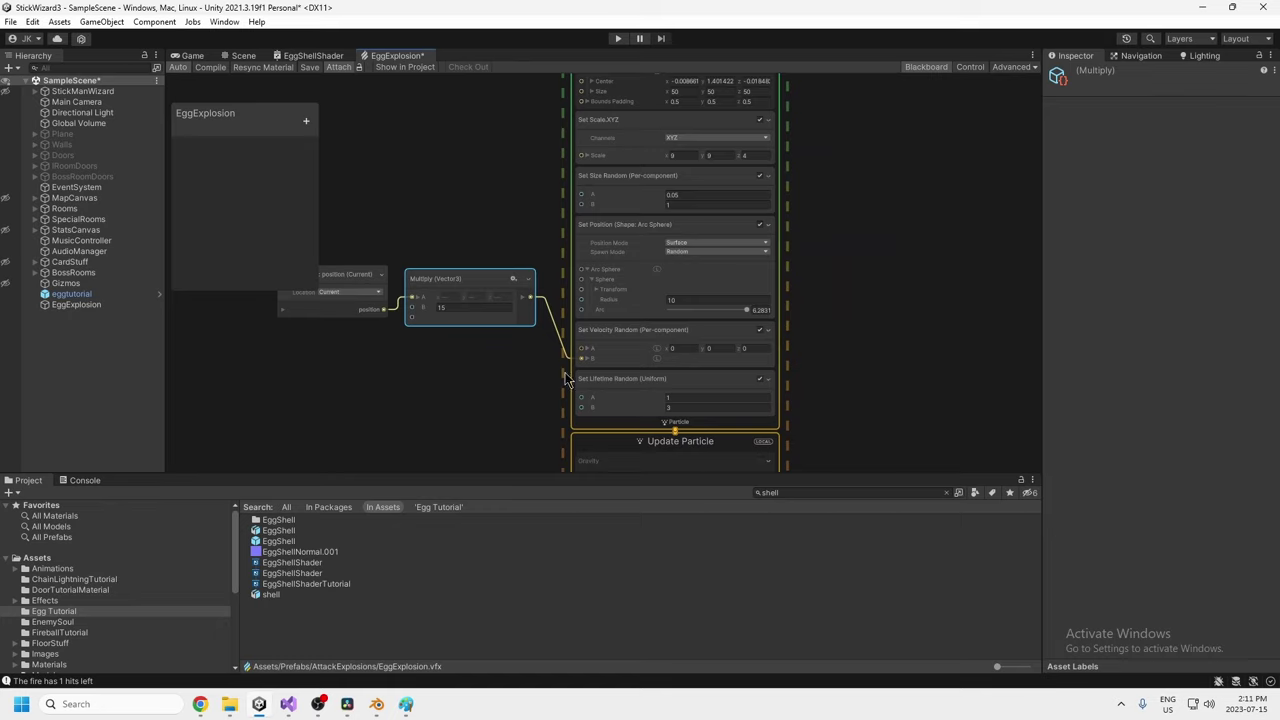
click(627, 328)
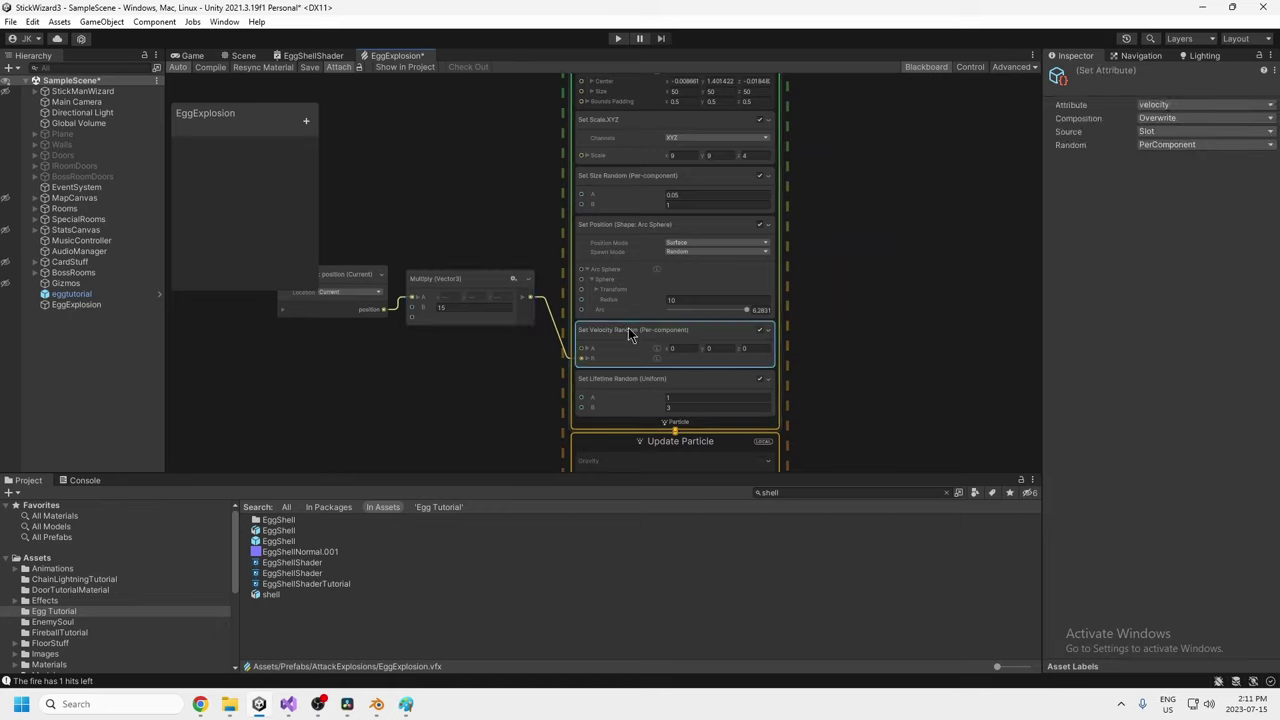
key(space)
text(set s)
key(BackSpace)
text(velo)
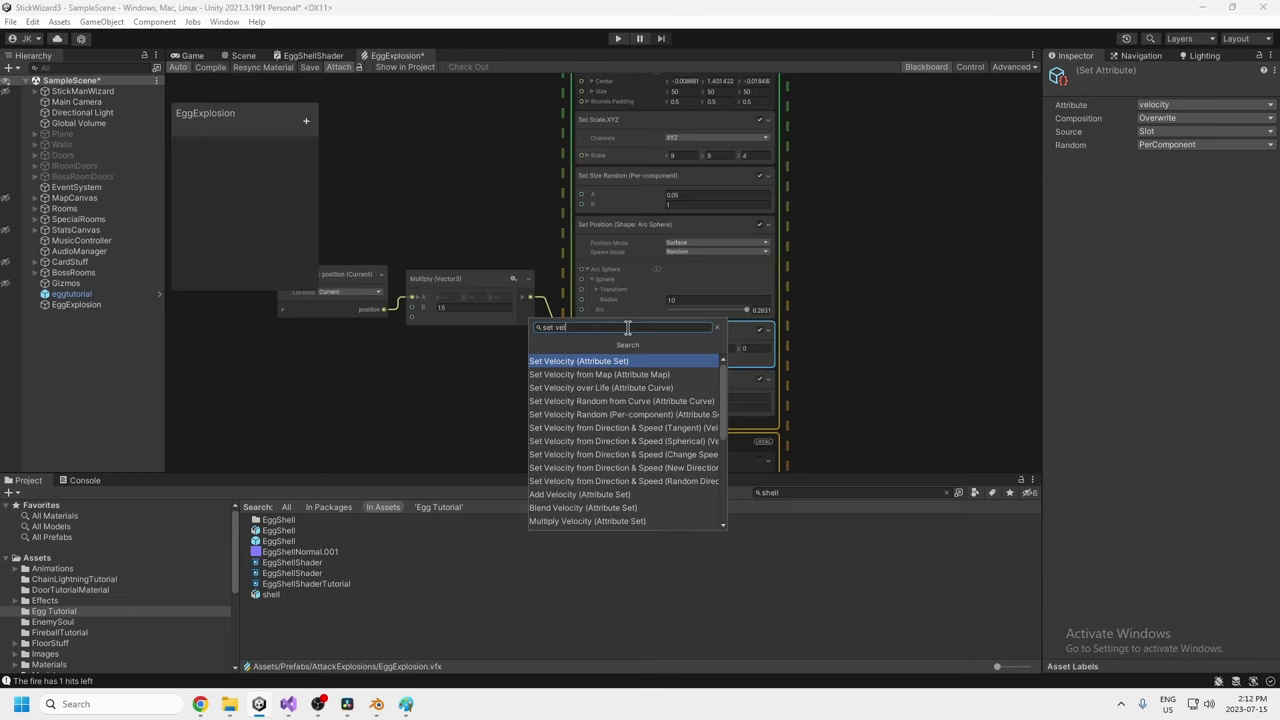
key(Return)
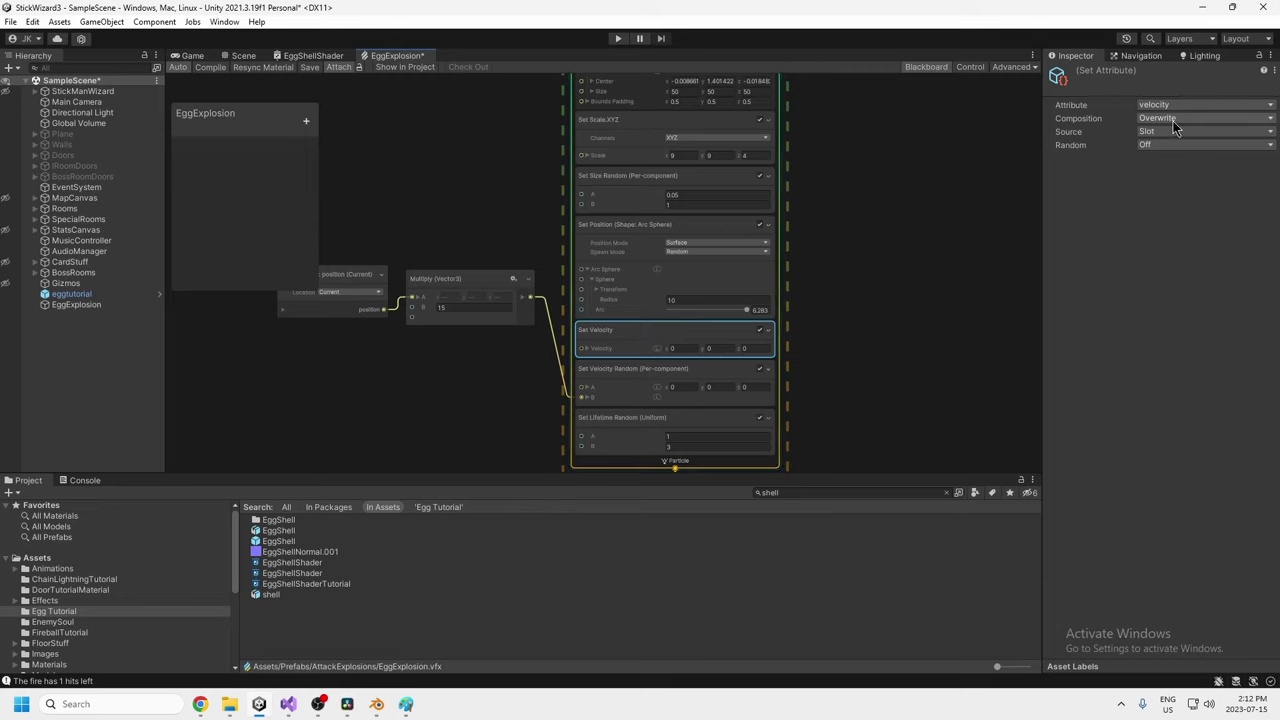
Set the added velocity block's Random option to PerComponent, and delete that duplicate block.
click(1163, 144)
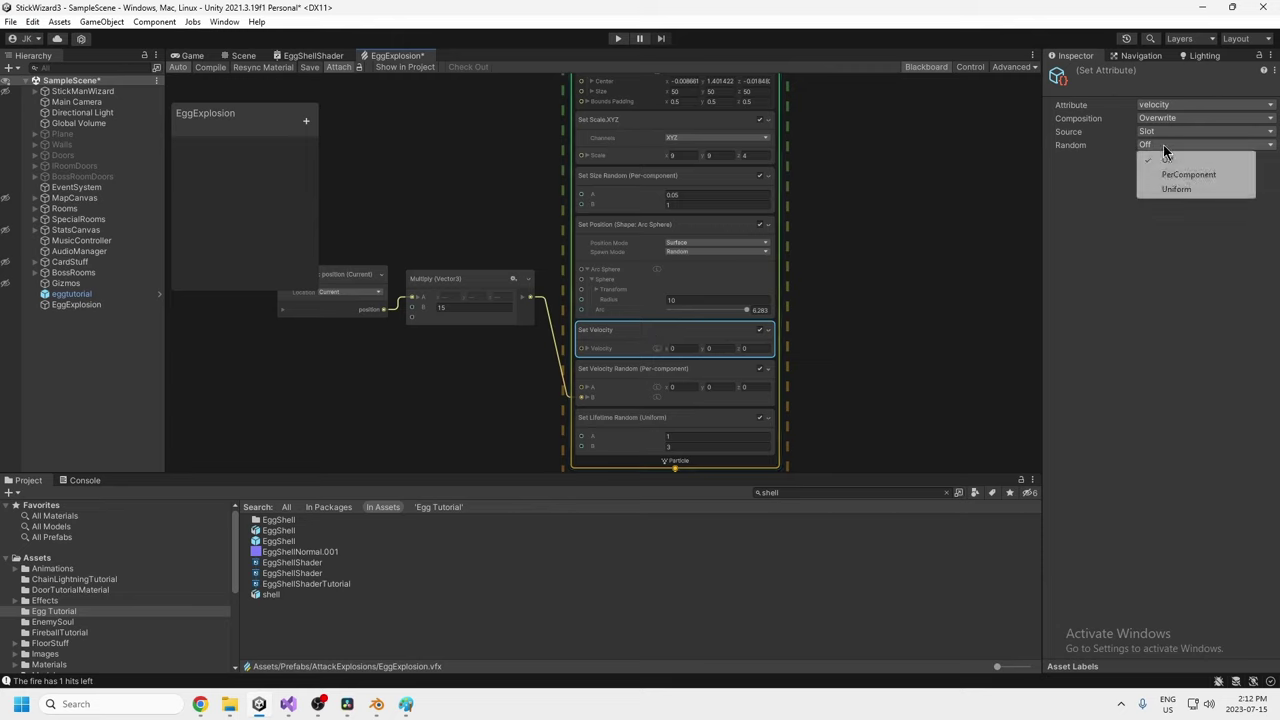
click(1168, 173)
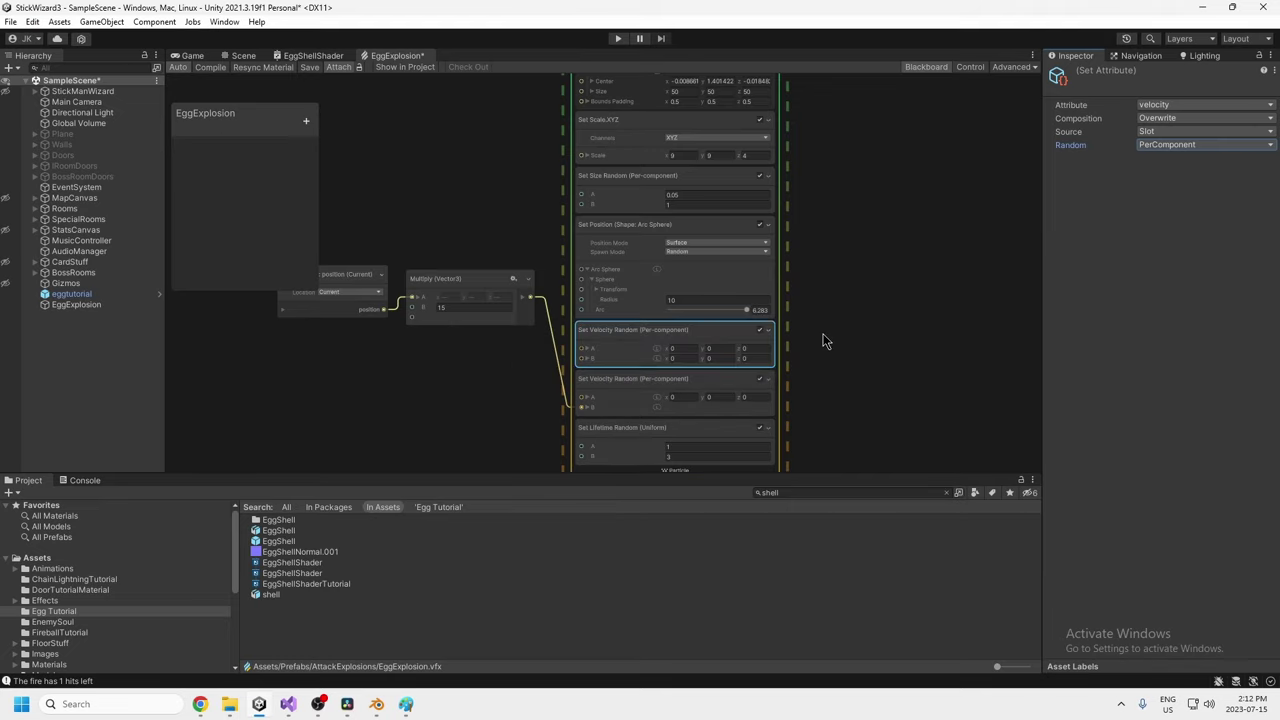
click(617, 338)
key(Delete)
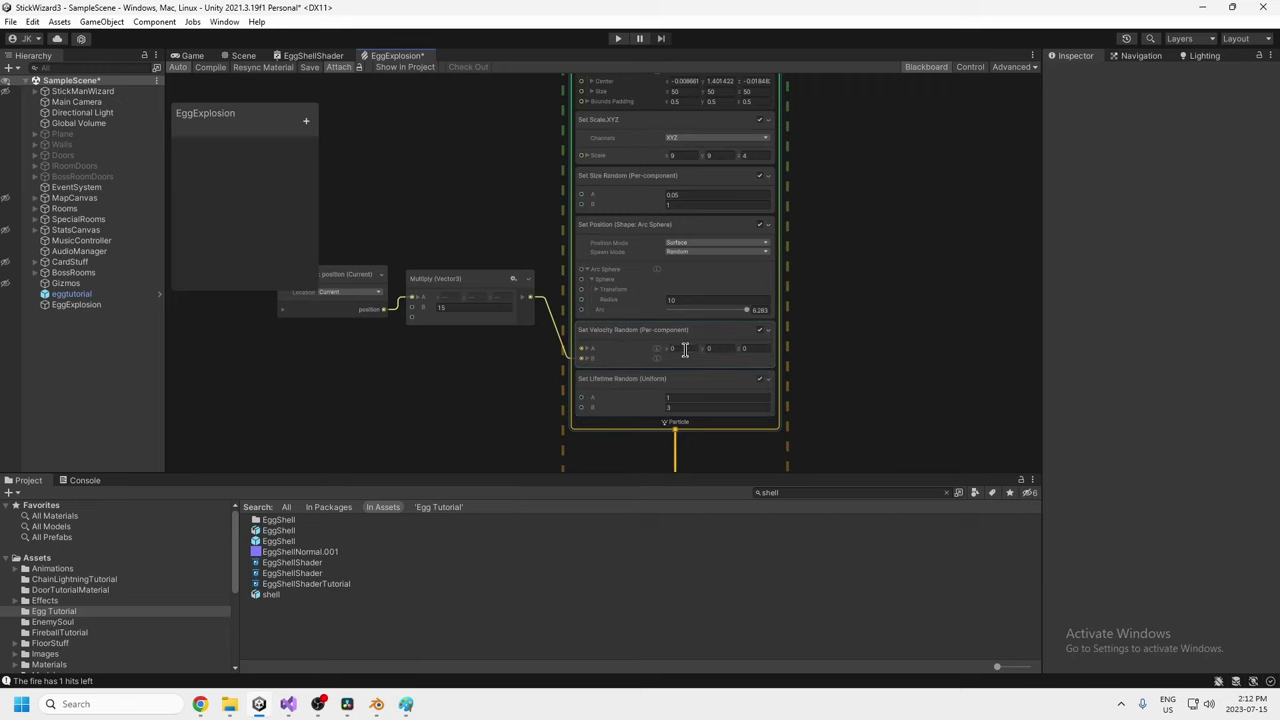
Branch a second Multiply node off the existing Multiply's output, set its B value to -1, and place it above the first.
middle_drag(851, 391, 830, 346)
click(664, 300)
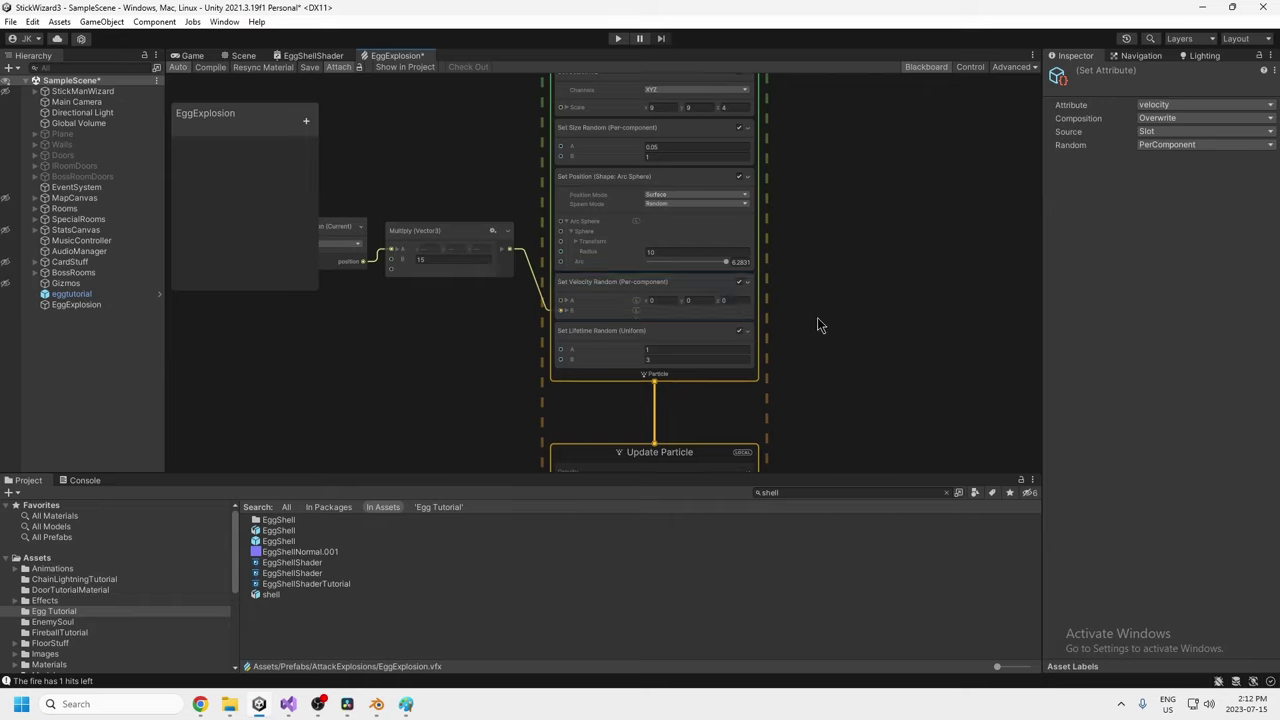
drag(510, 248, 403, 167)
text(multiply)
key(Return)
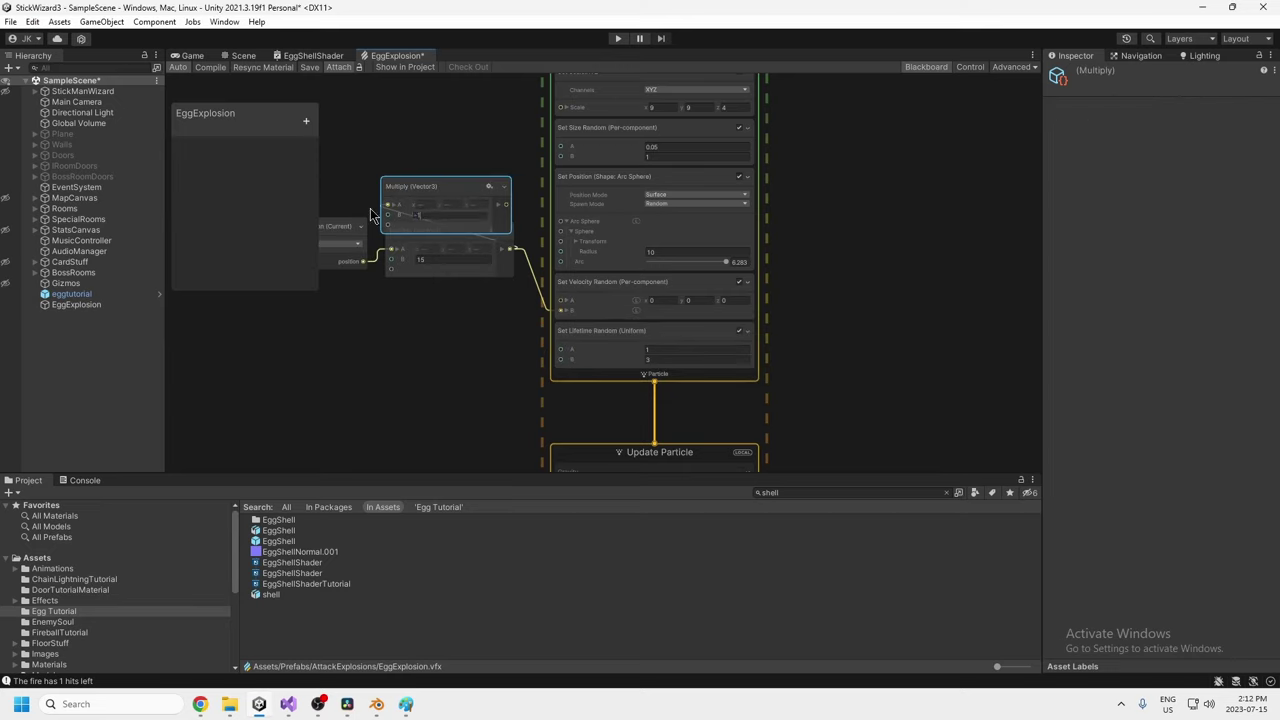
click(385, 135)
drag(451, 187, 431, 148)
middle_drag(499, 208, 517, 246)
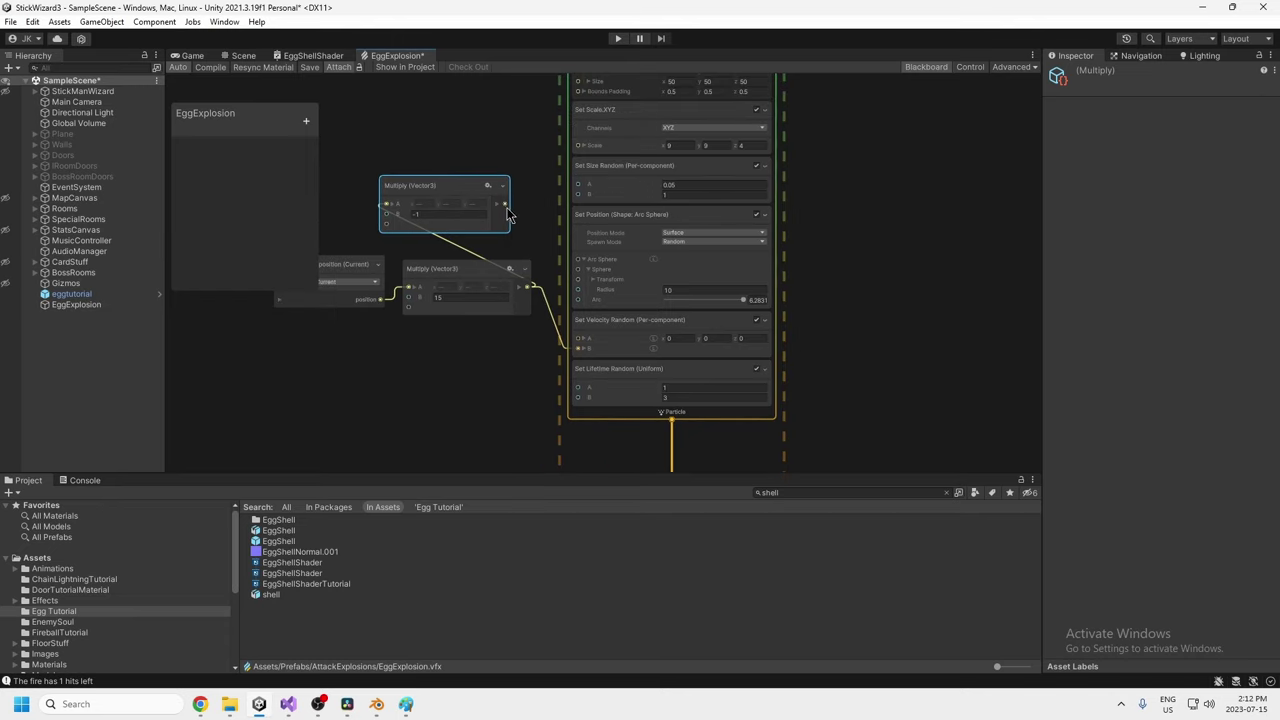
Delete the upper Multiply node whose B value is -1.
drag(506, 206, 517, 235)
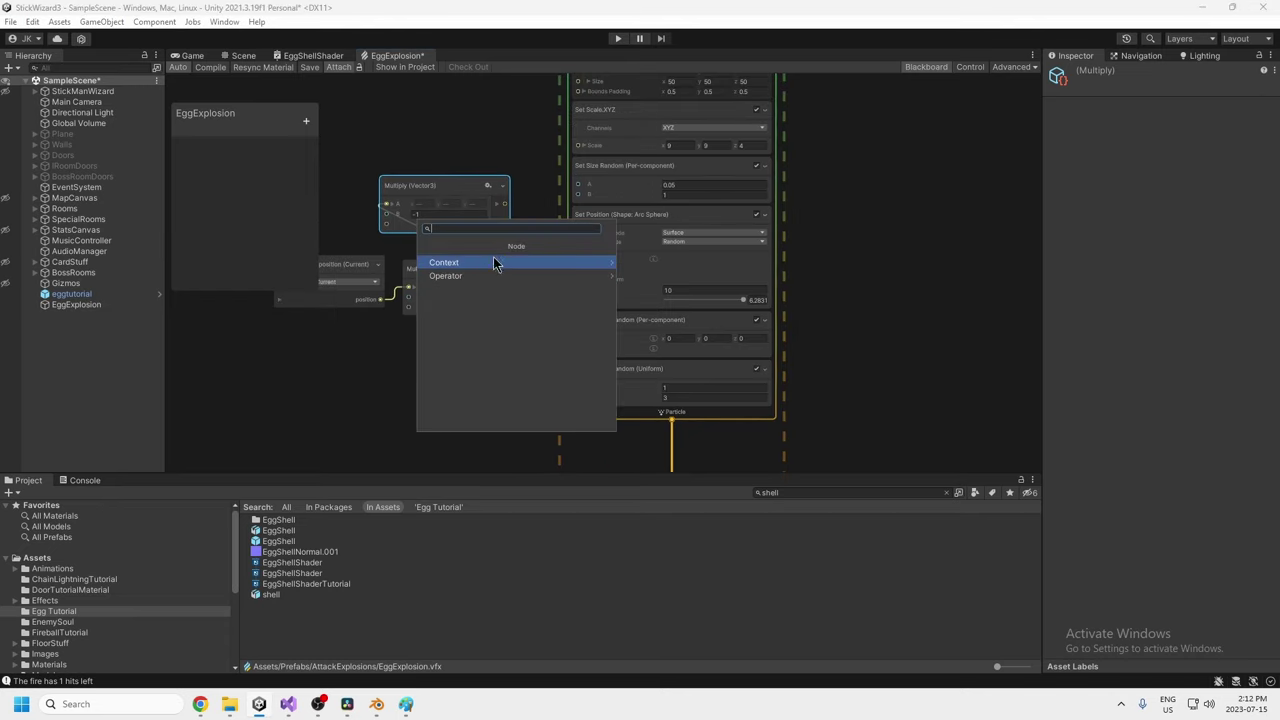
key(Escape)
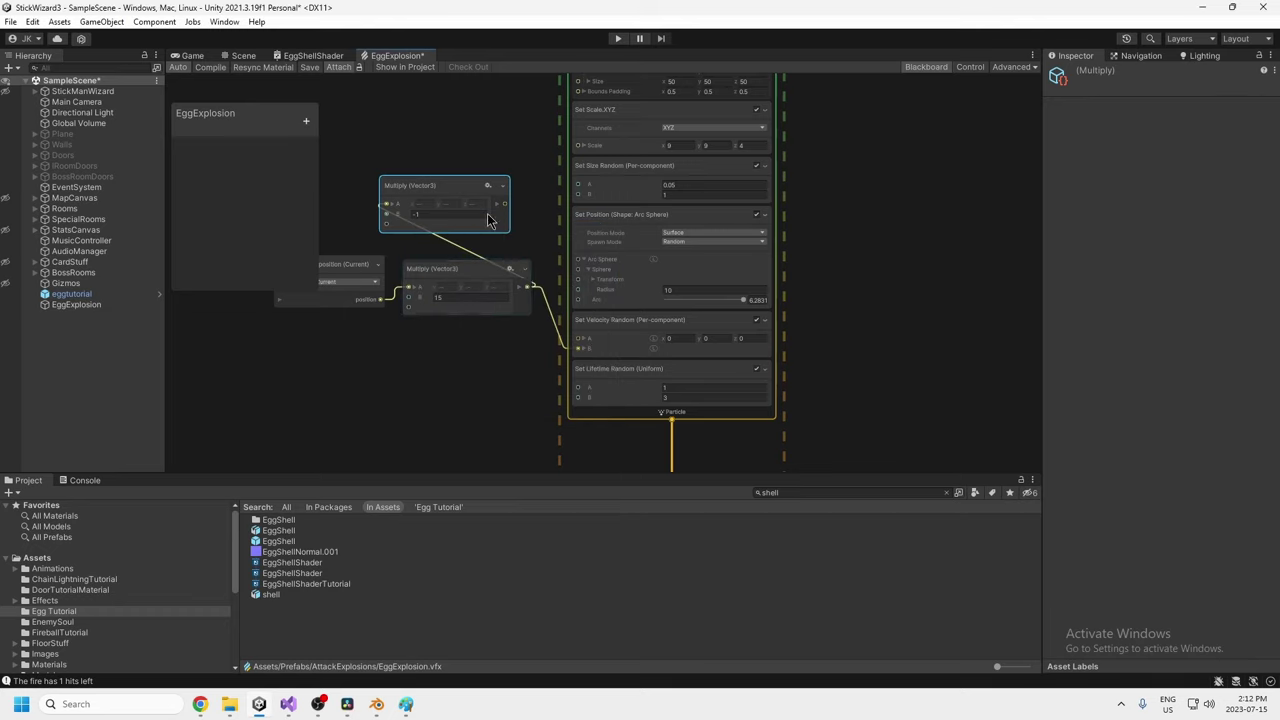
key(Delete)
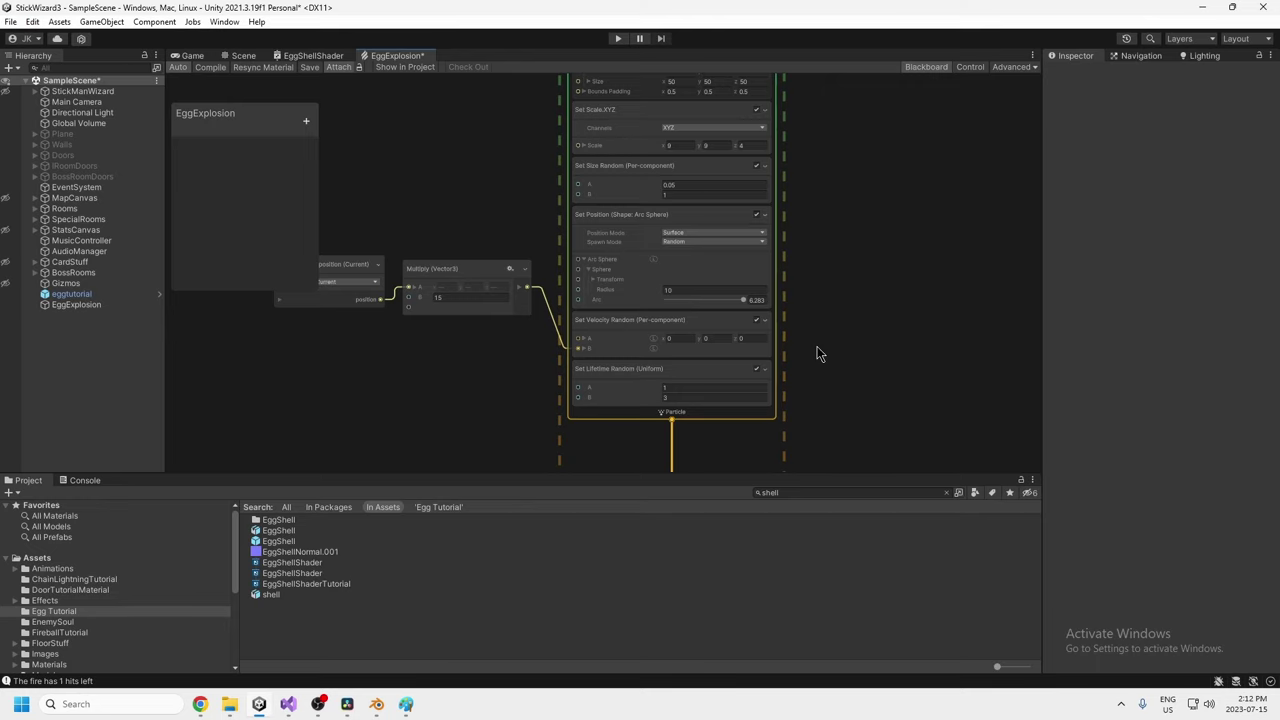
Switch to Paint, sketch arrows pointing inward from the circle toward its centre, and return to Unity.
click(405, 704)
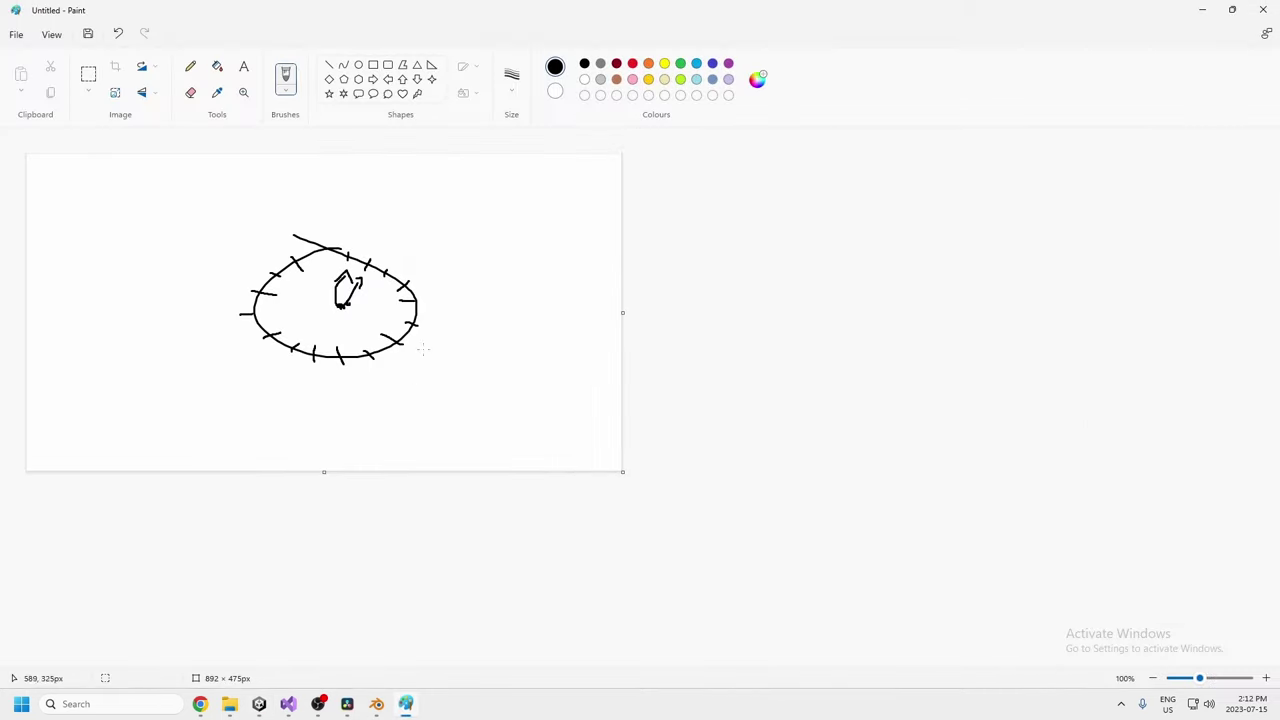
mouse_move(381, 277)
mouse_down()
mouse_move(352, 304)
mouse_move(377, 310)
mouse_move(374, 326)
mouse_move(346, 334)
mouse_up()
drag(345, 314, 369, 324)
click(1202, 10)
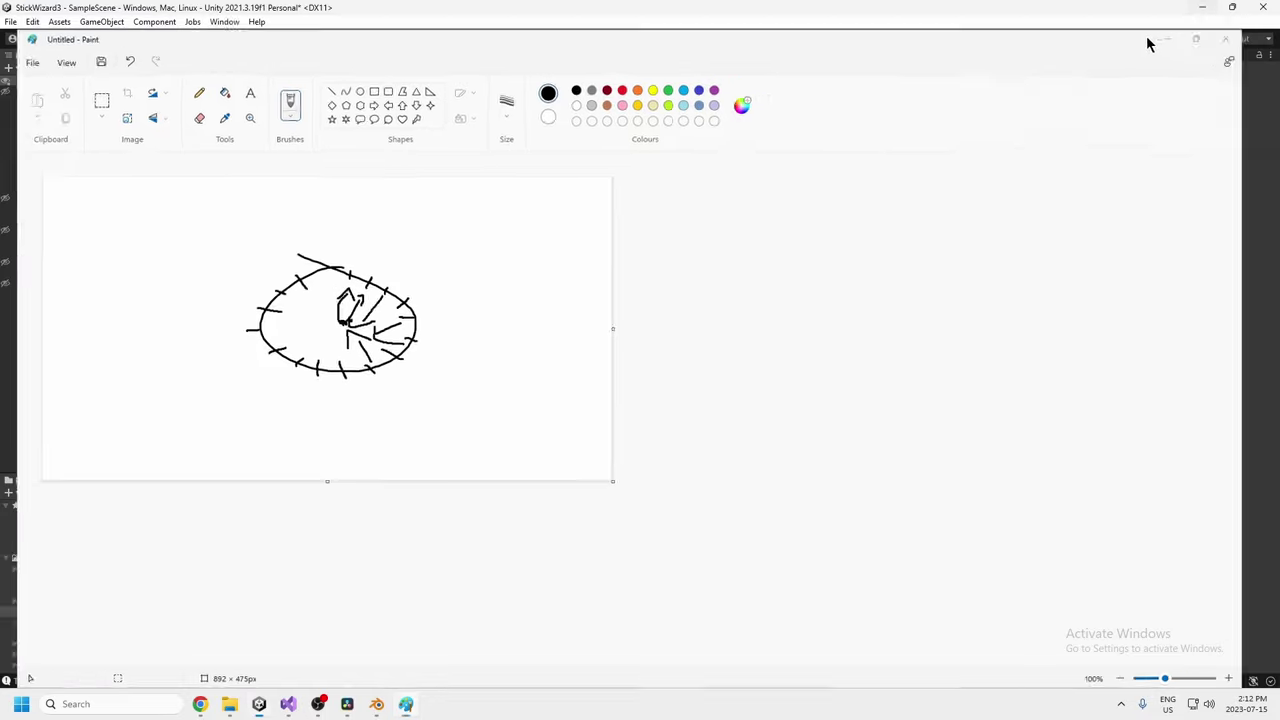
Set the B value of the Set Lifetime Random block to 3.
middle_drag(846, 361, 825, 300)
click(645, 338)
text(3)
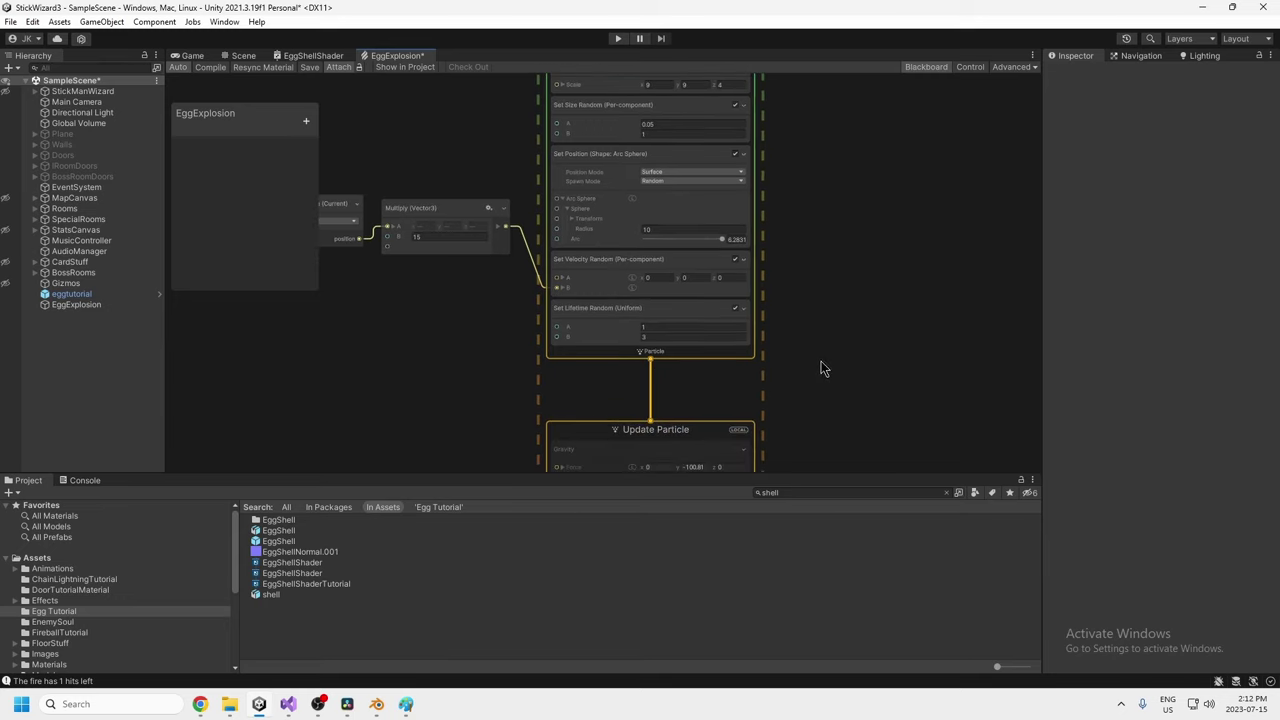
Move the Update Particle context up so it sits closely beneath the Initialize Particle context.
middle_drag(823, 366, 771, 292)
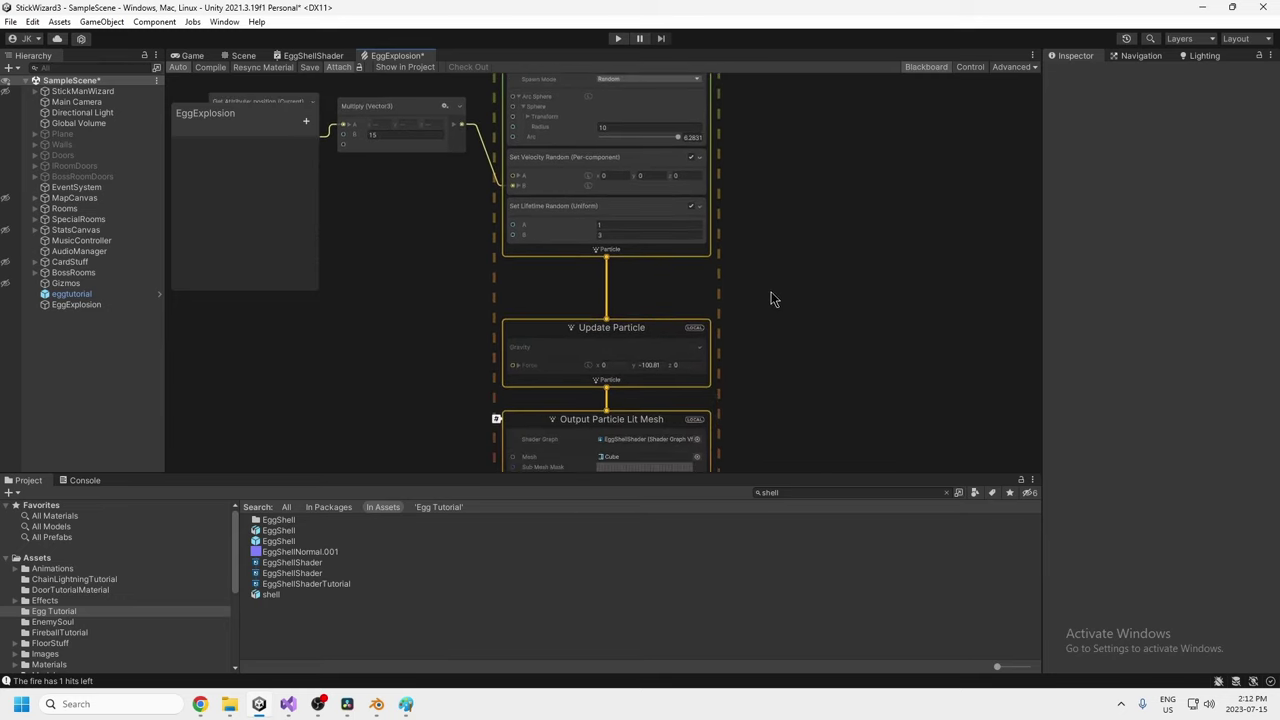
middle_drag(781, 340, 805, 289)
drag(653, 273, 653, 236)
middle_drag(784, 227, 672, 345)
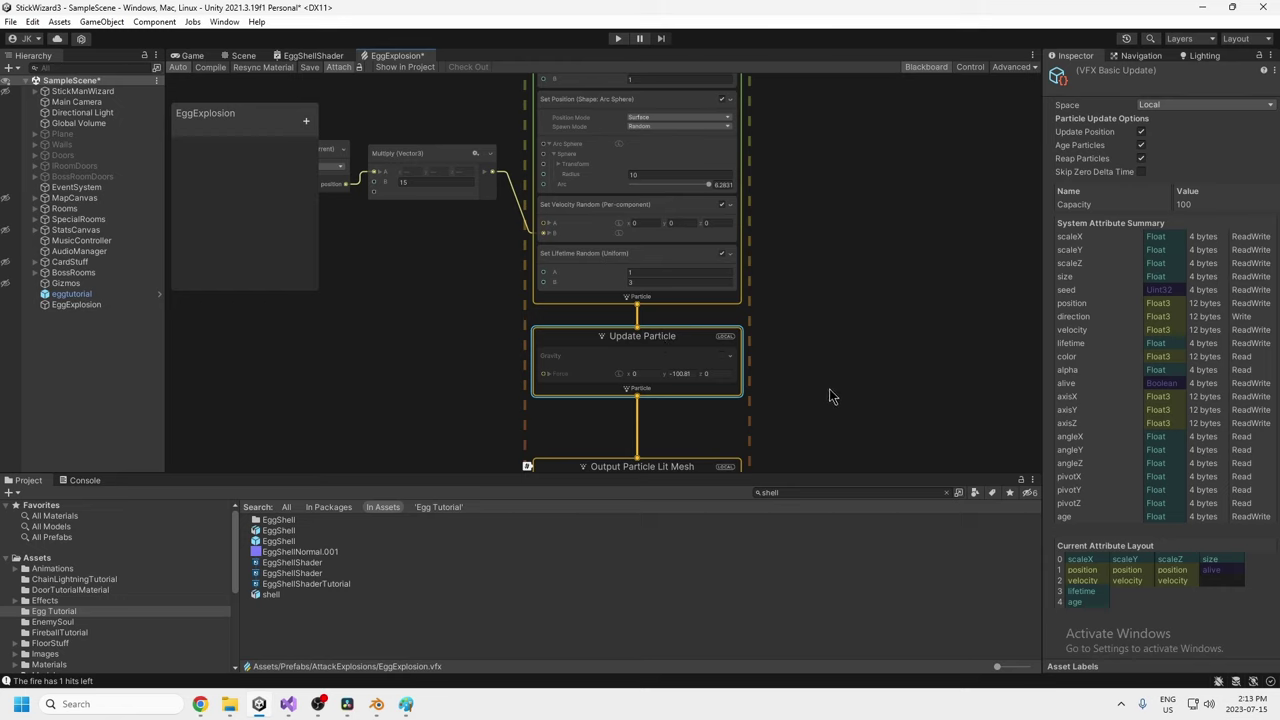
Add another Gravity block to the Update Particle context above the existing one.
middle_drag(830, 396, 828, 333)
click(680, 311)
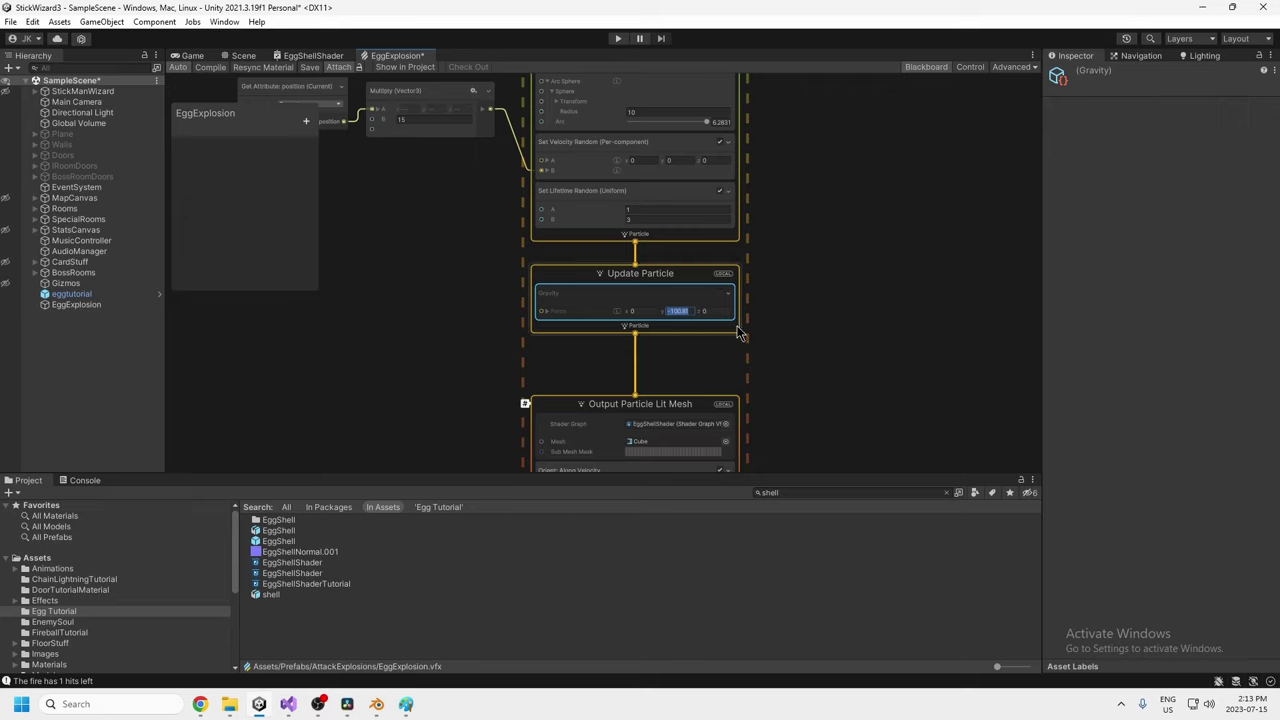
middle_drag(772, 352, 775, 300)
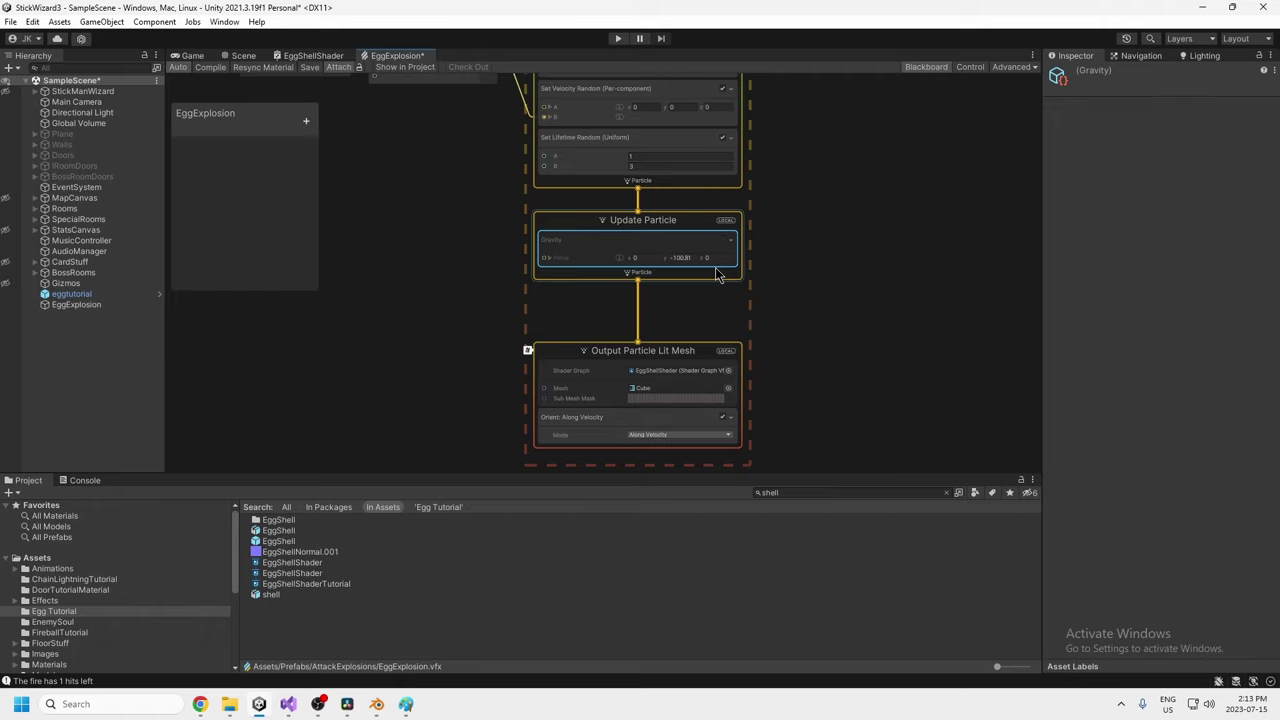
key(space)
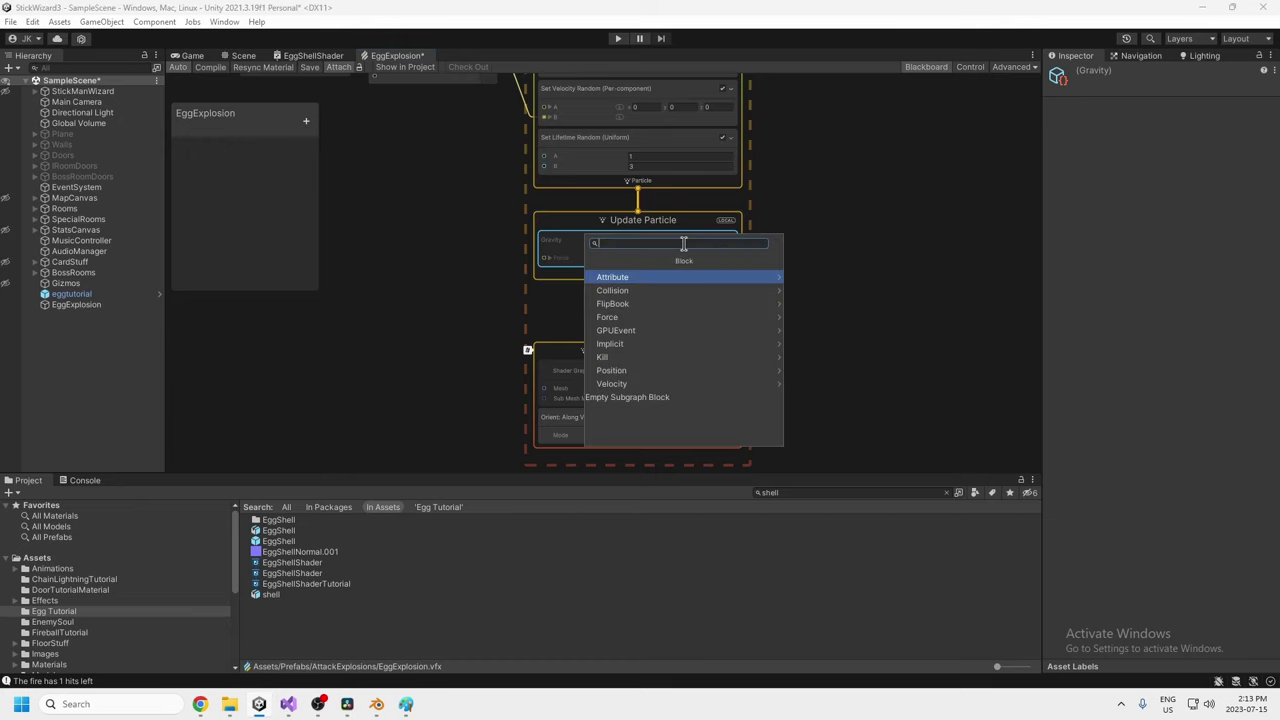
text(gra)
key(Return)
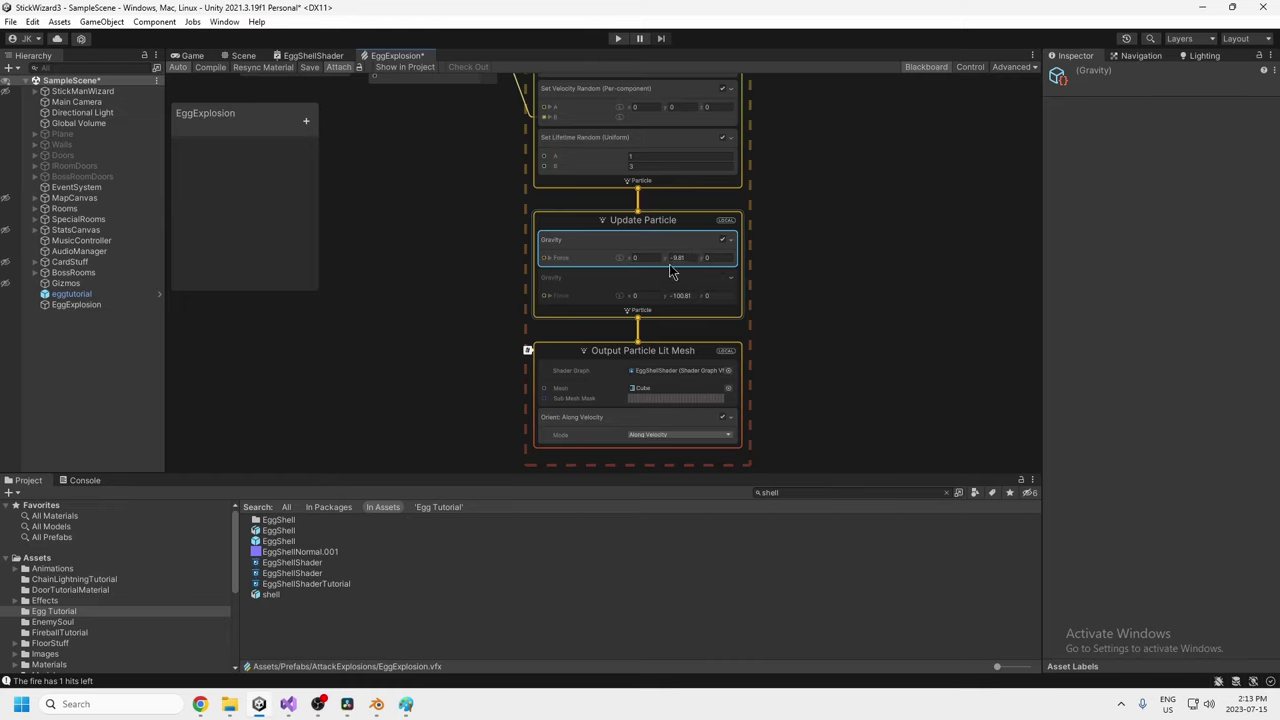
Delete the newly added Gravity block from the Update Particle context.
click(713, 260)
click(669, 242)
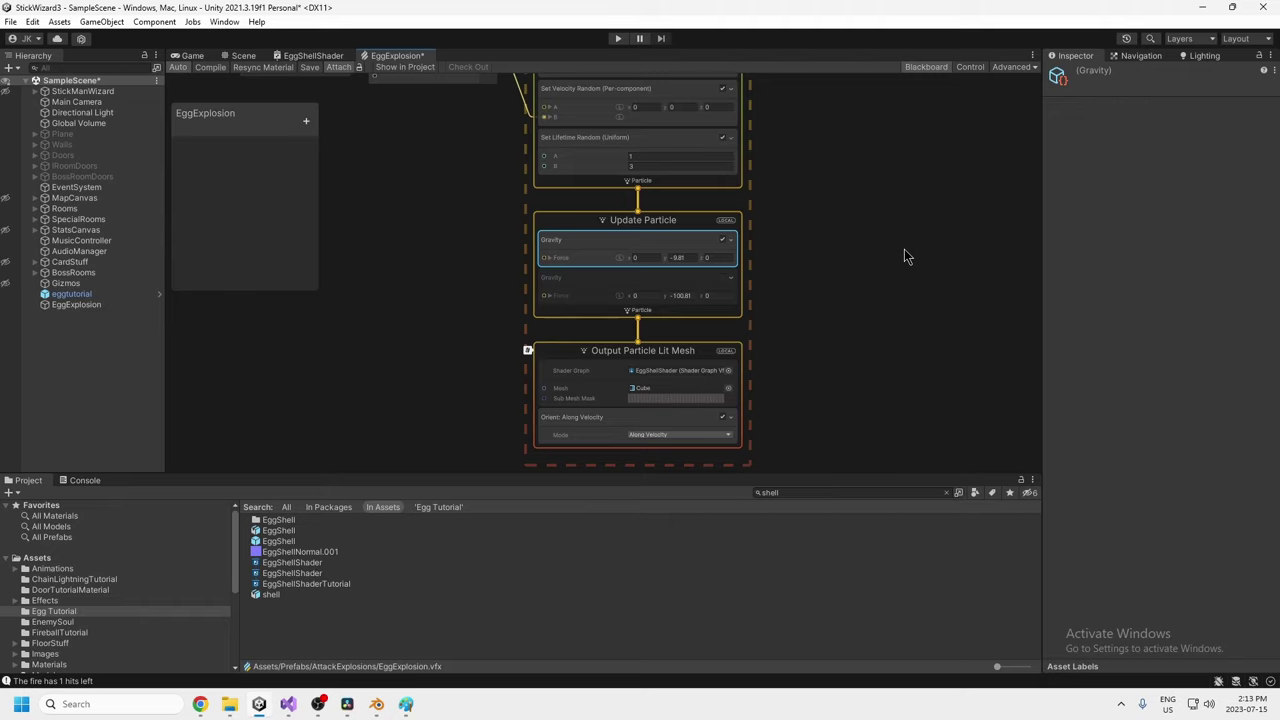
key(Delete)
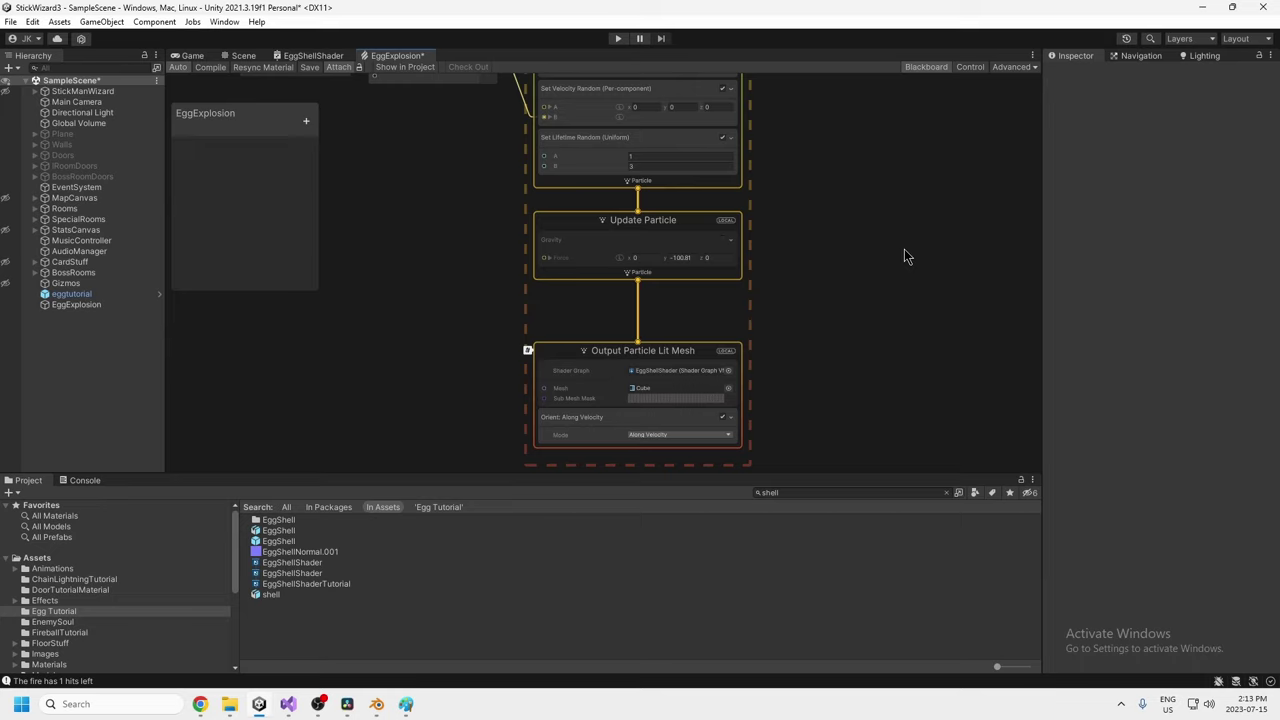
Move the Output Particle Lit Mesh context up closer to the Update Particle context.
middle_drag(778, 238, 766, 337)
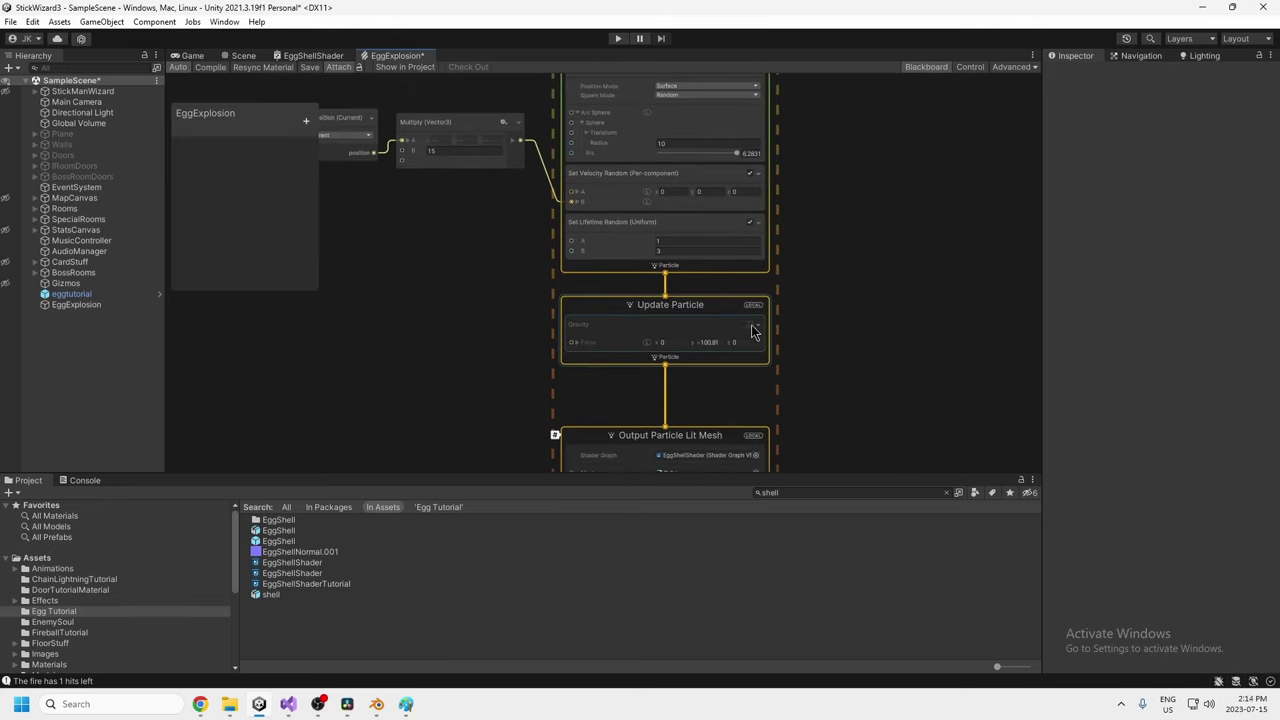
middle_drag(752, 333, 761, 235)
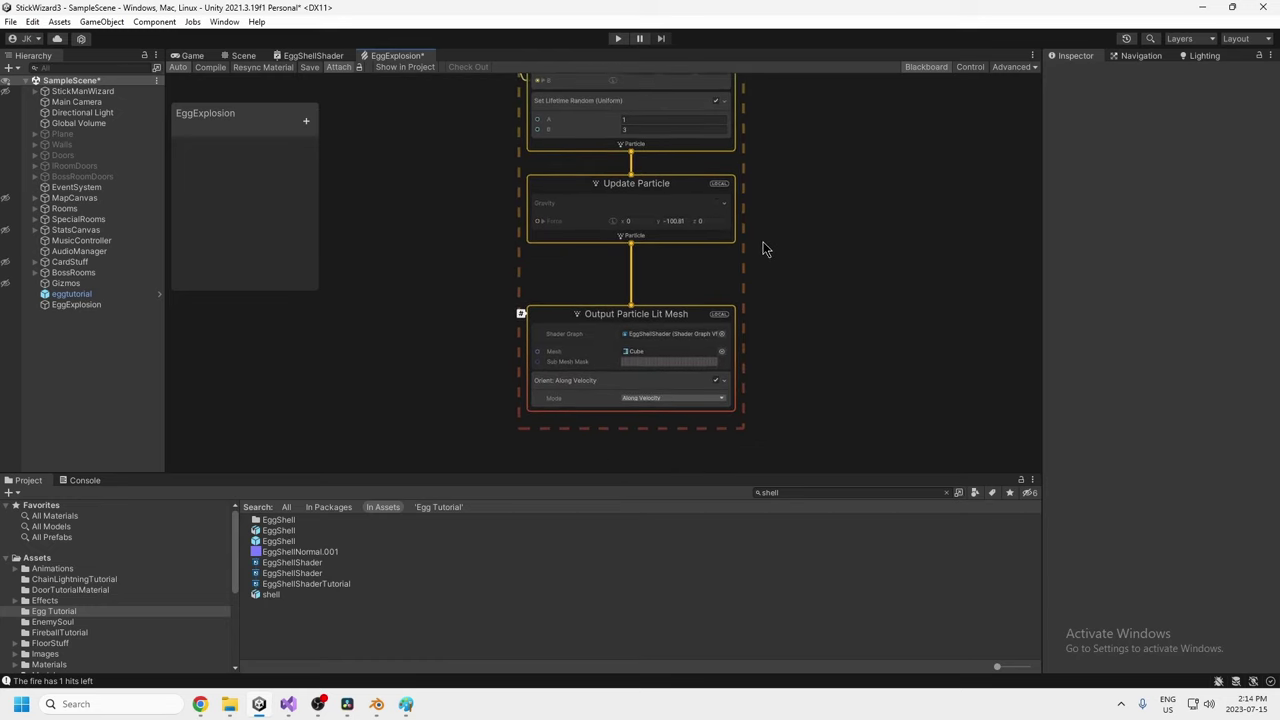
click(651, 310)
click(593, 323)
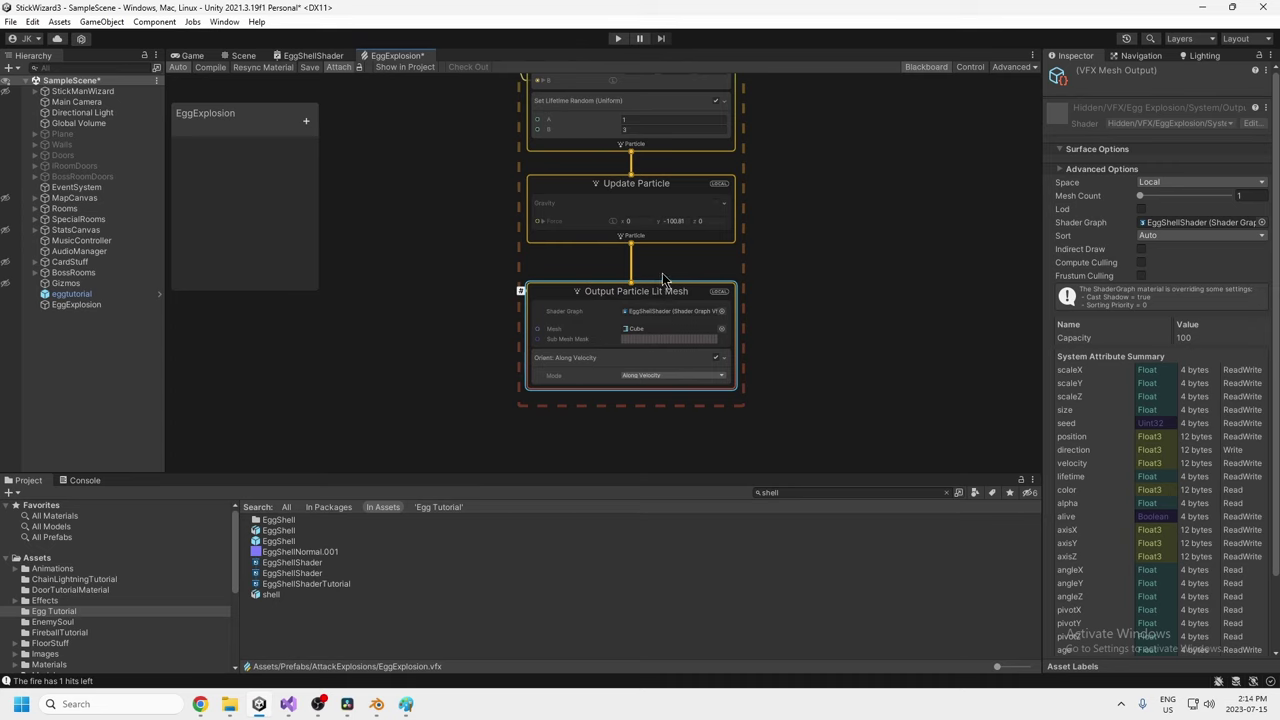
Examine the Output Particle Quad context of the other particle system and return to the lit mesh system.
scroll(668, 347, down, 2)
scroll(668, 341, down, 2)
middle_drag(668, 341, 571, 318)
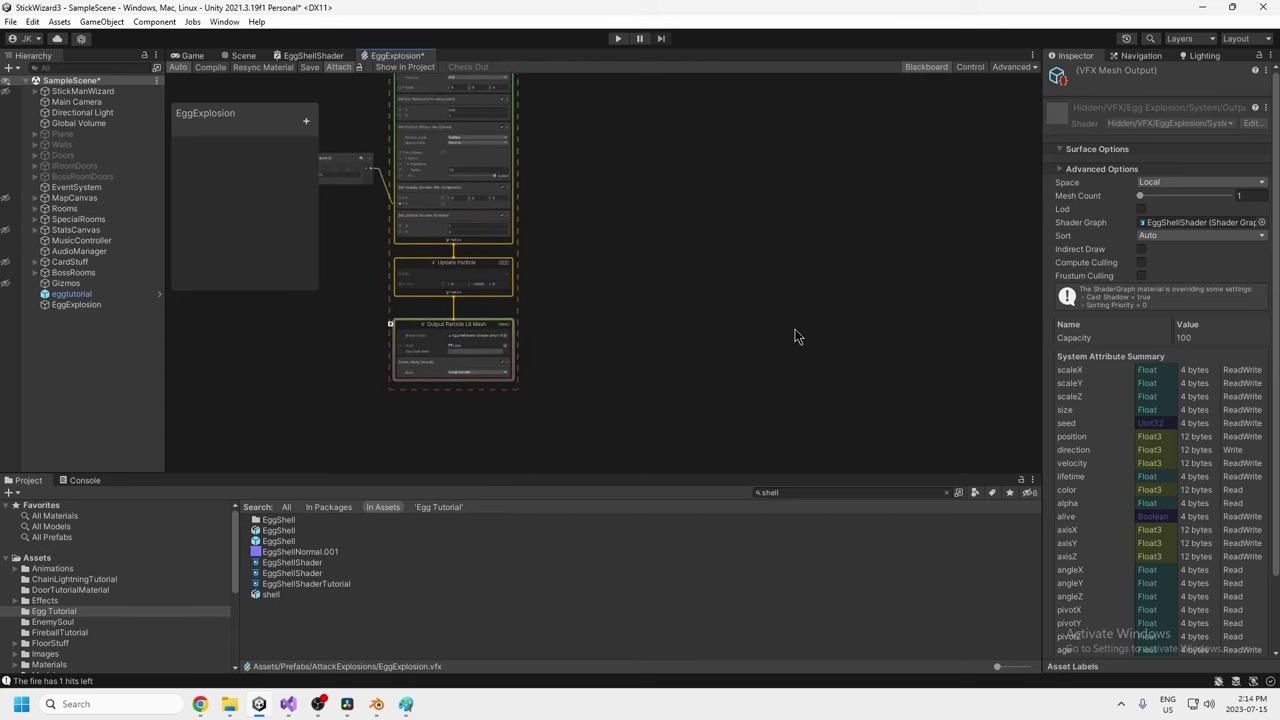
middle_drag(805, 334, 380, 300)
middle_drag(720, 330, 548, 224)
scroll(628, 268, up, 4)
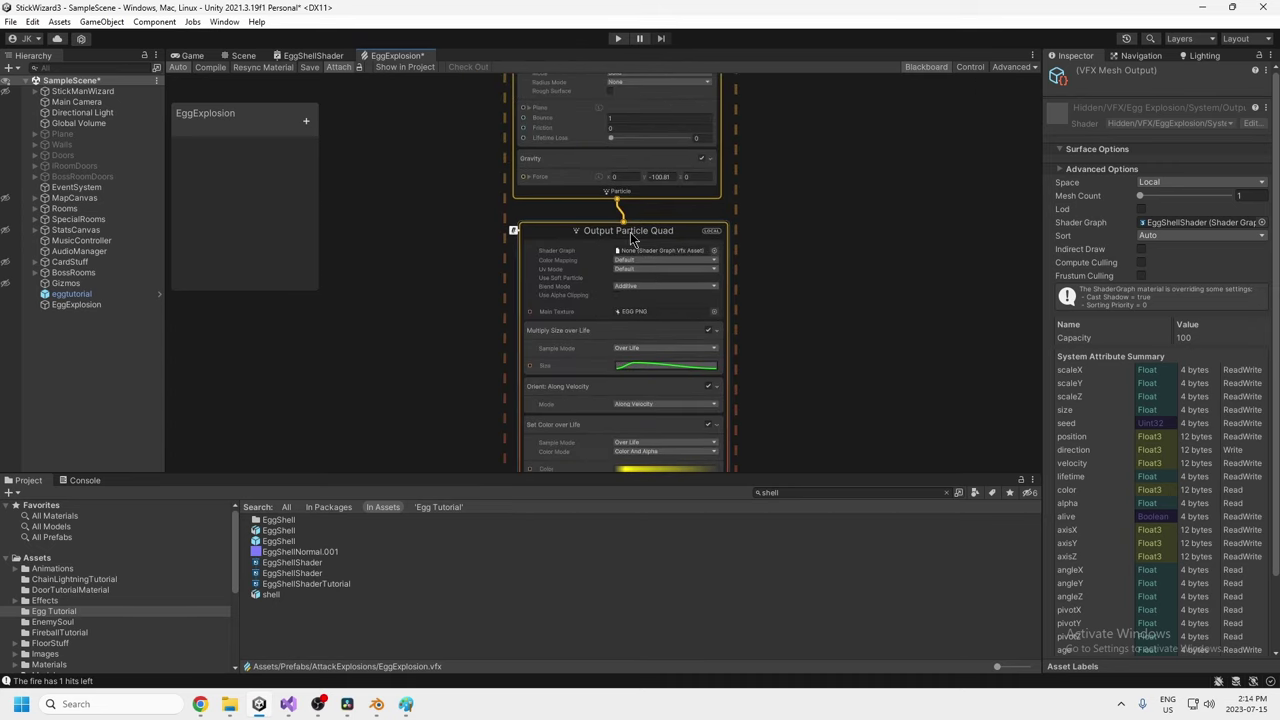
middle_drag(243, 308, 800, 345)
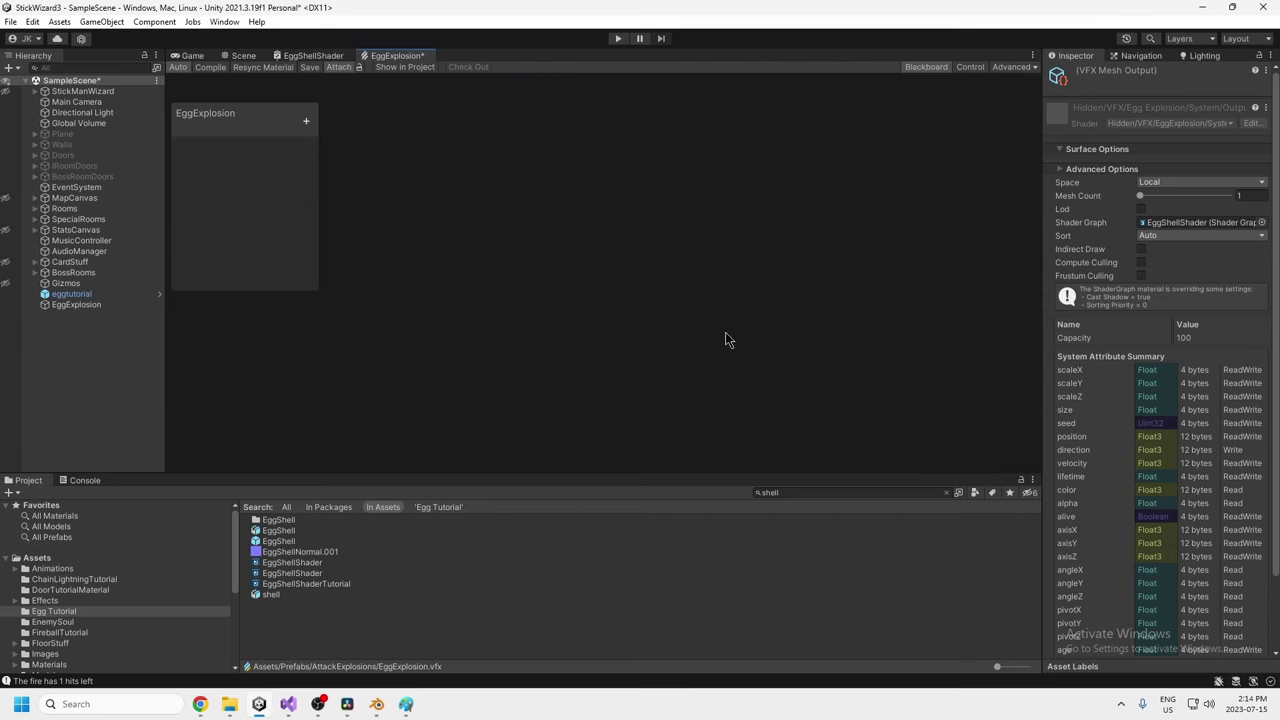
middle_drag(330, 315, 942, 367)
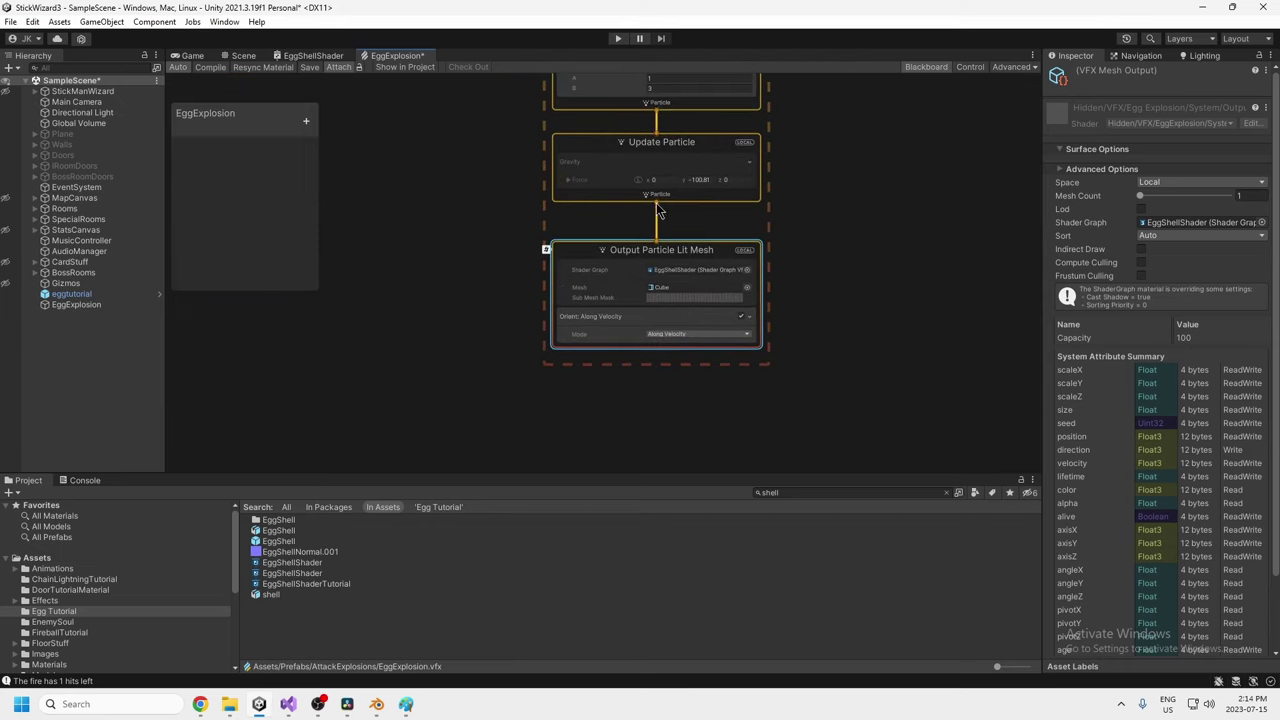
Branch an Output Particle Mesh context off Update Particle and place it beside the existing Output Particle Lit Mesh.
drag(657, 198, 843, 258)
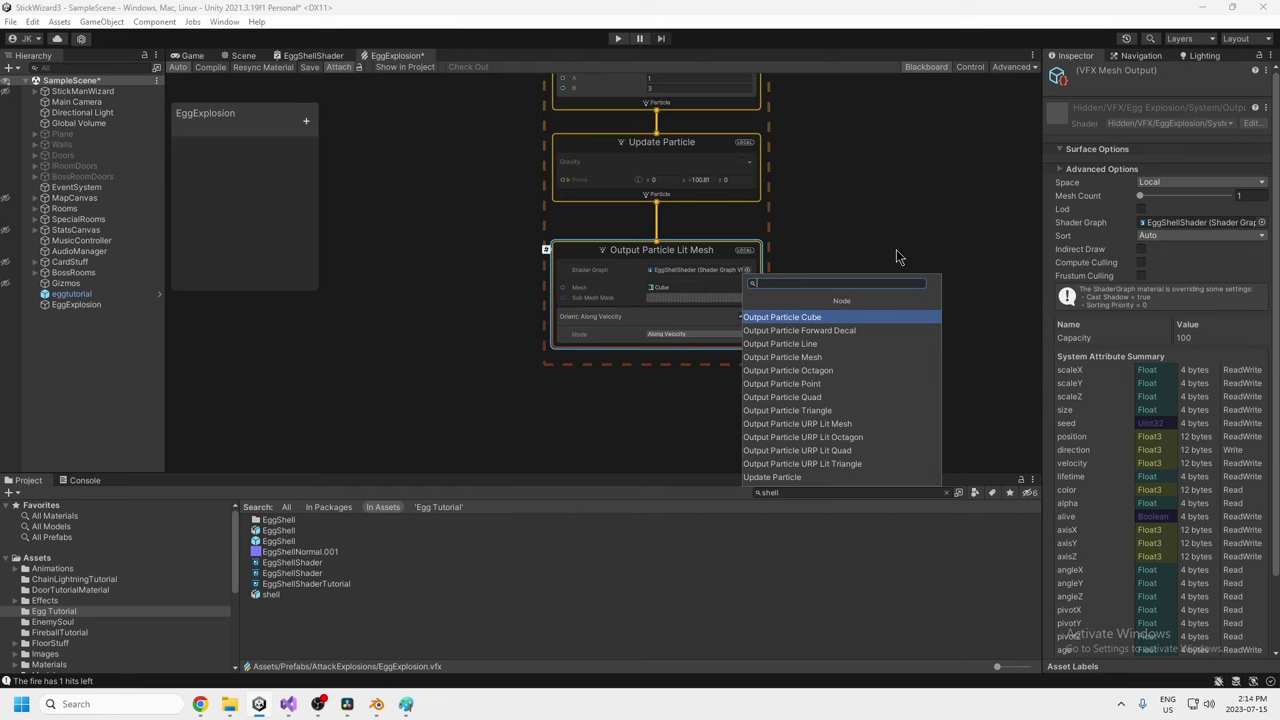
click(782, 357)
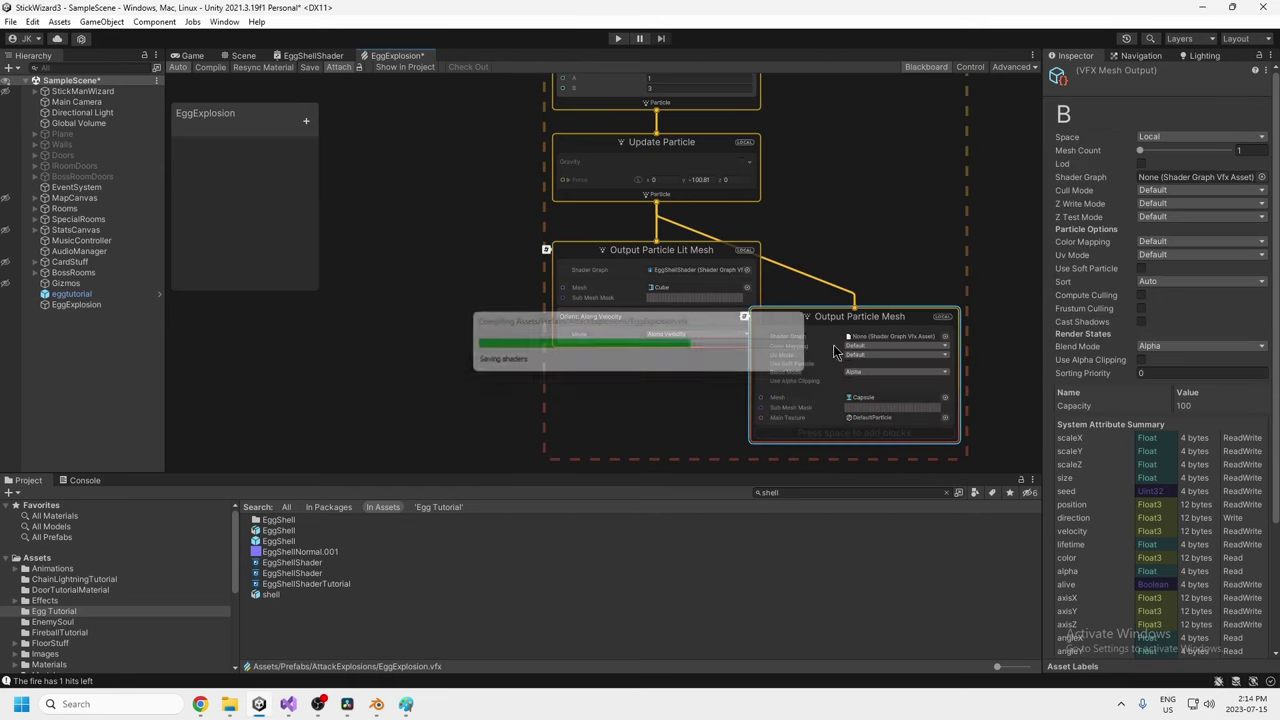
drag(863, 317, 894, 260)
middle_drag(711, 350, 594, 411)
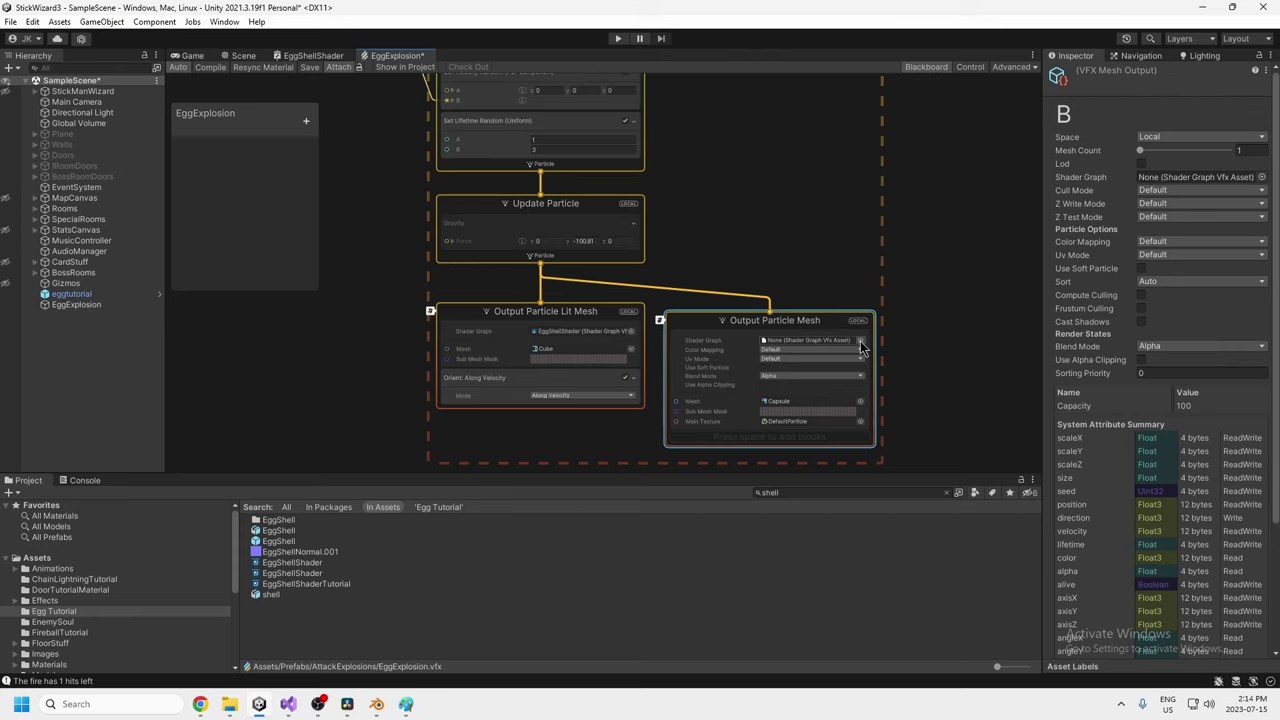
Check the EggShellShader graph and assign EggShellShader as the shader graph of the new Output Particle Mesh context.
click(333, 57)
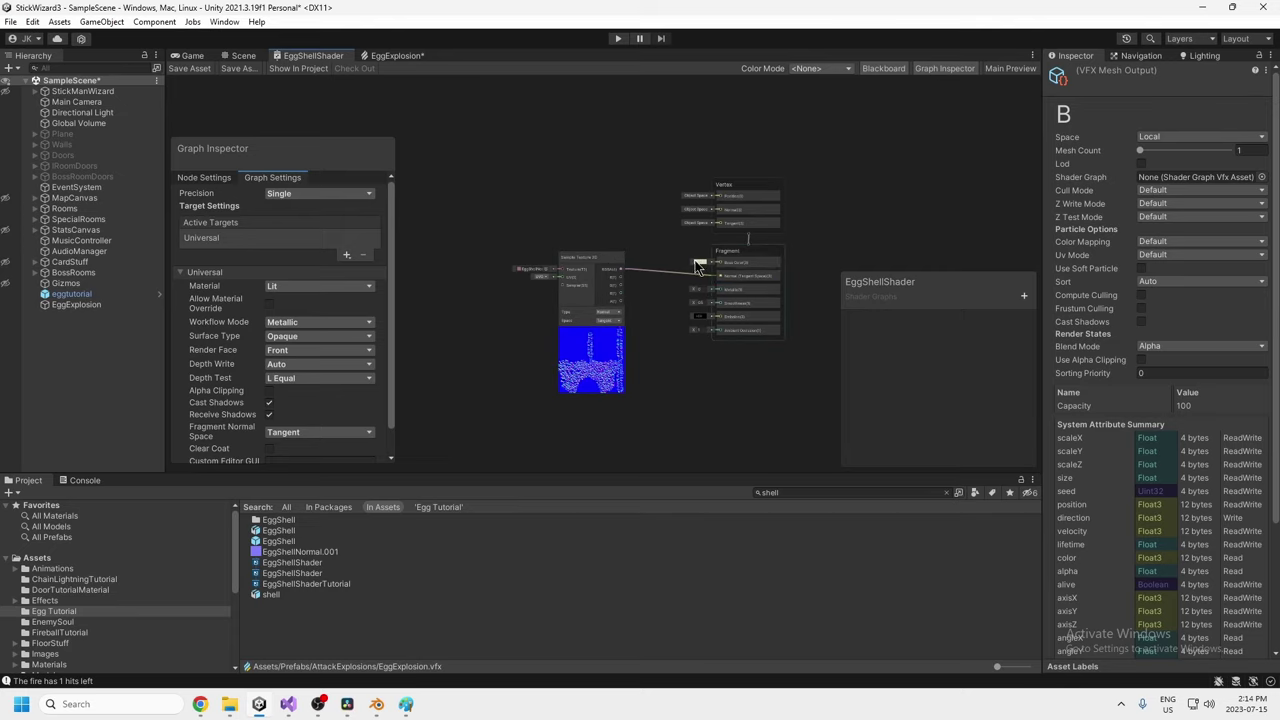
click(393, 57)
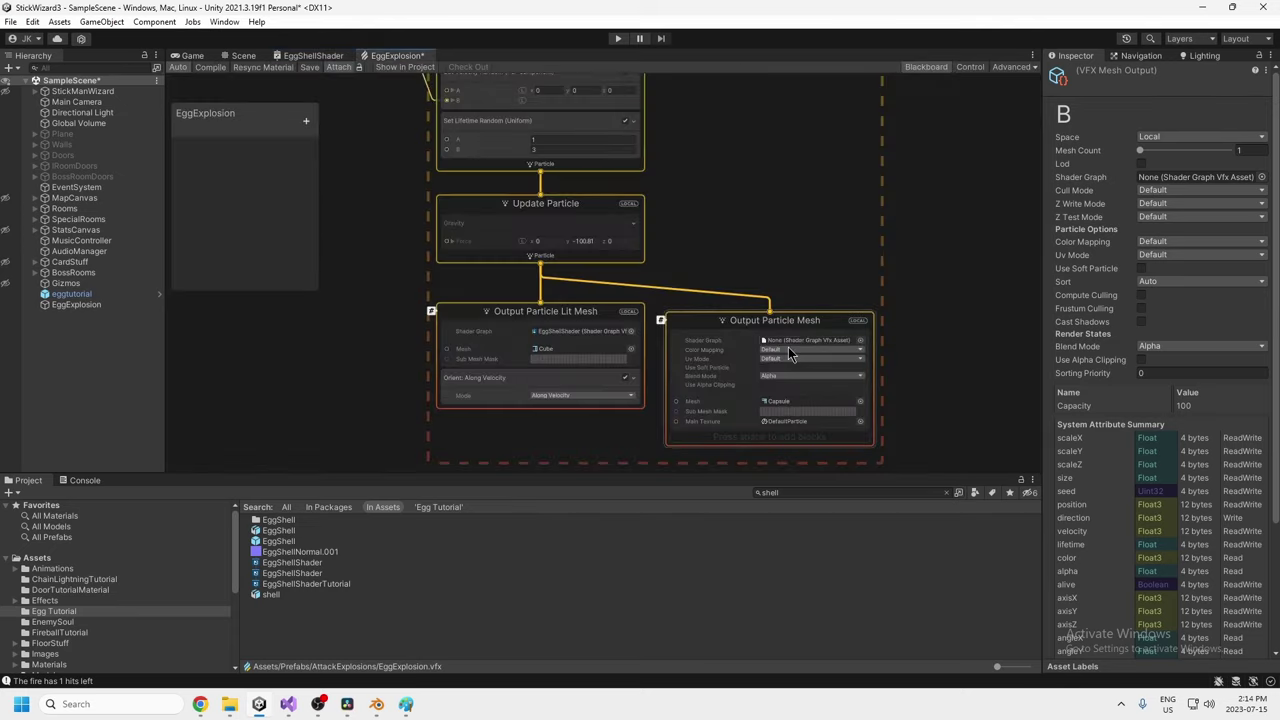
click(860, 341)
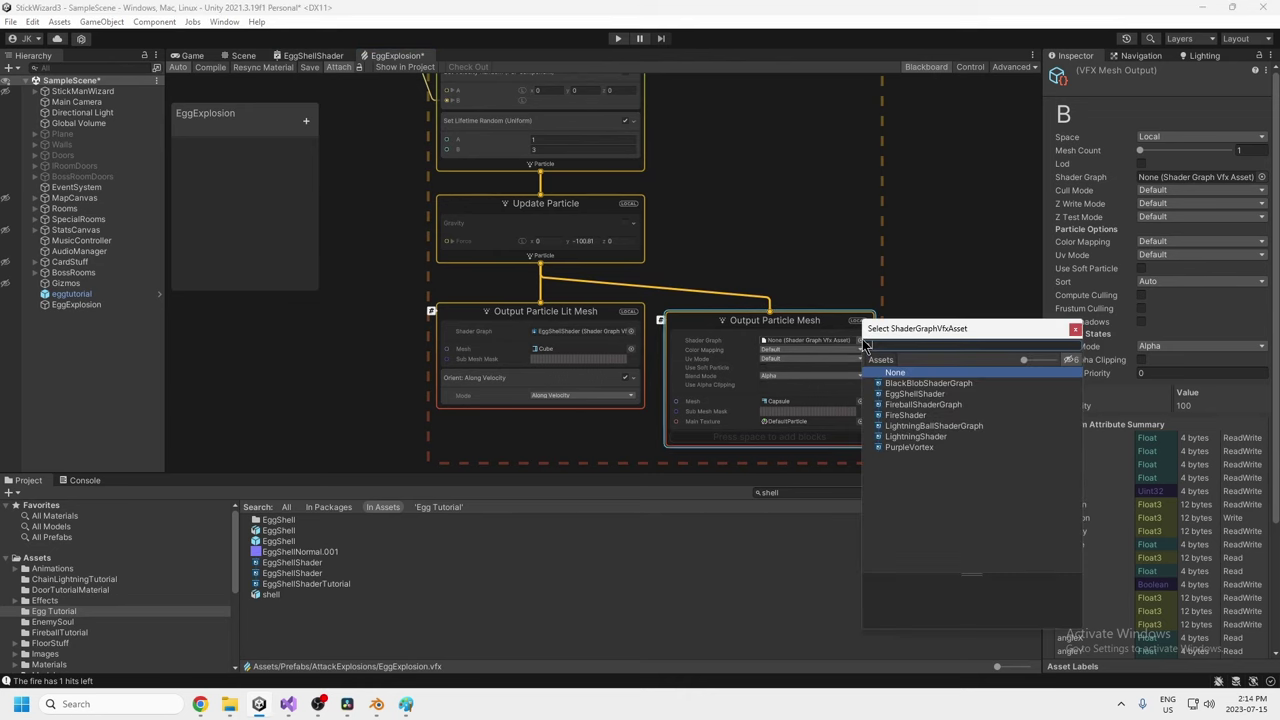
double_click(914, 394)
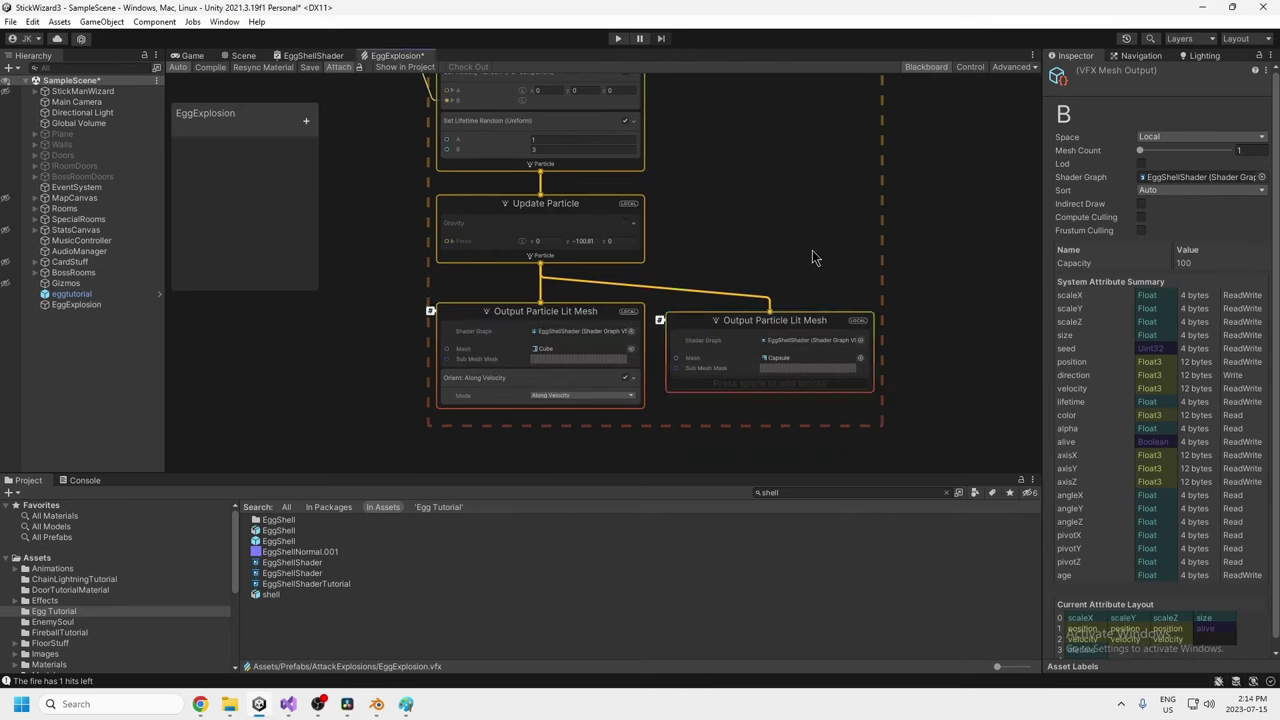
Locate the new output's mesh asset, search the project assets for "egg", and select the Egg model.
click(784, 360)
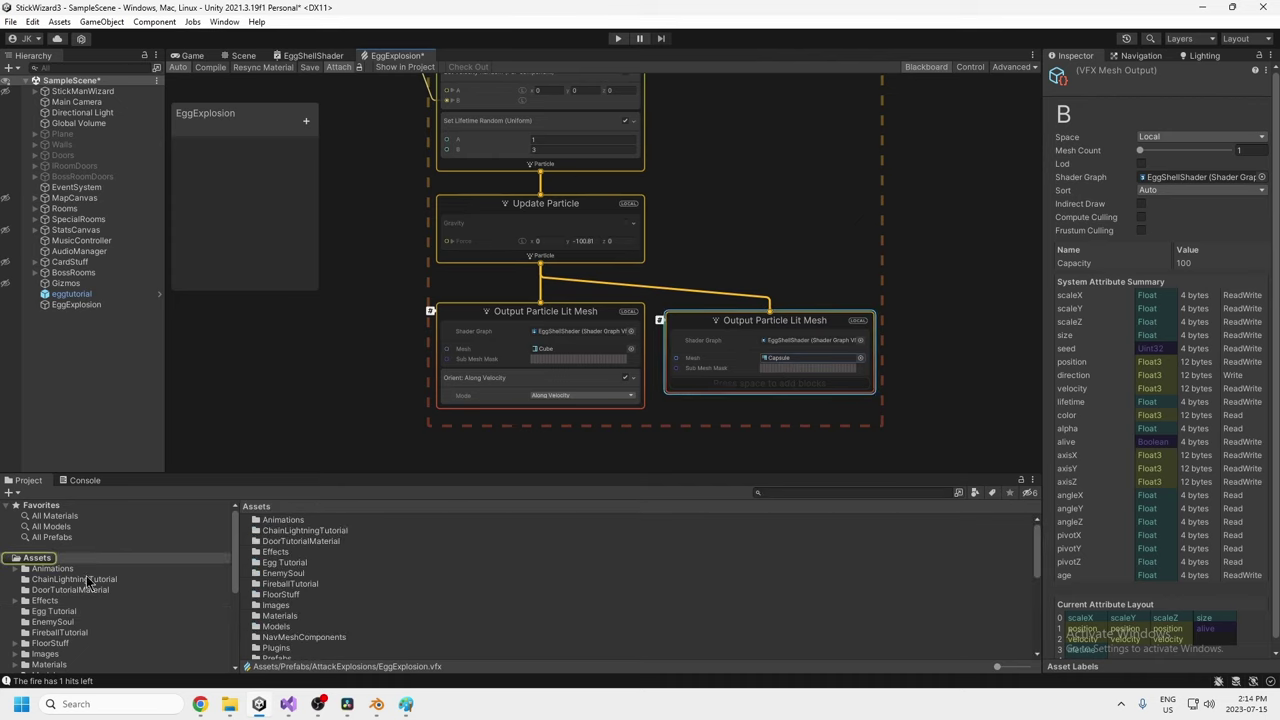
click(775, 492)
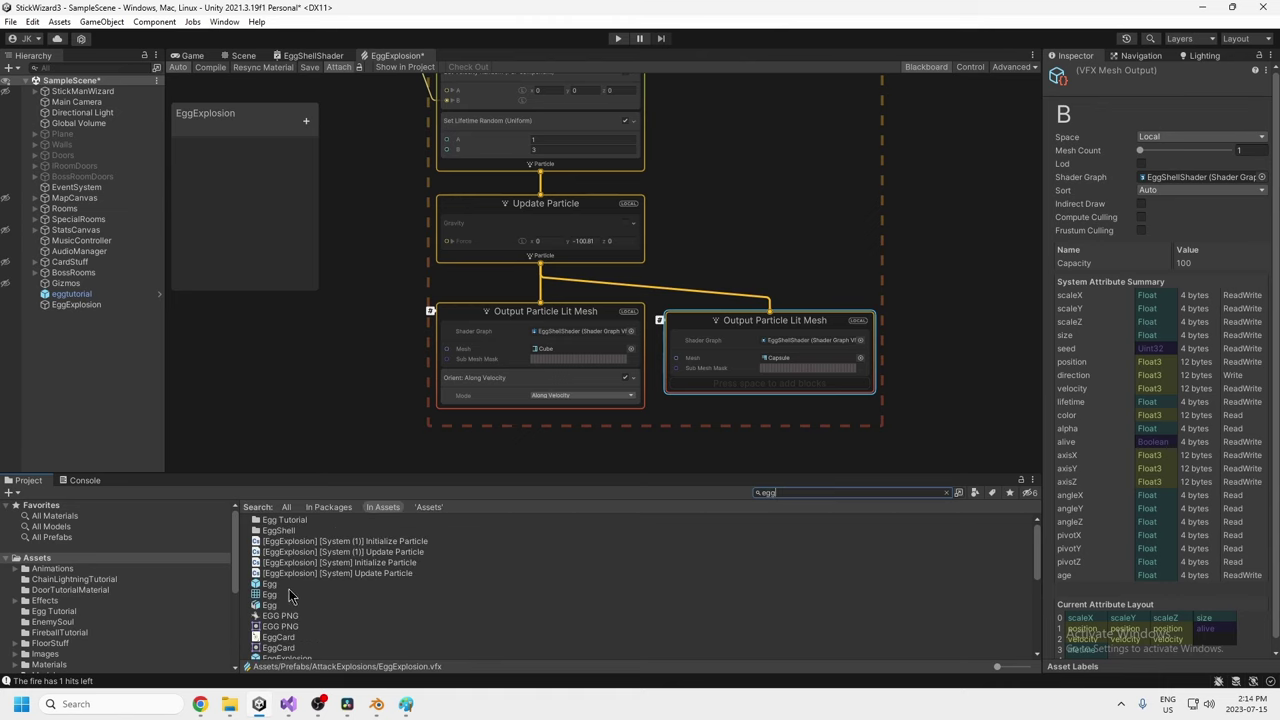
scroll(268, 603, down, 2)
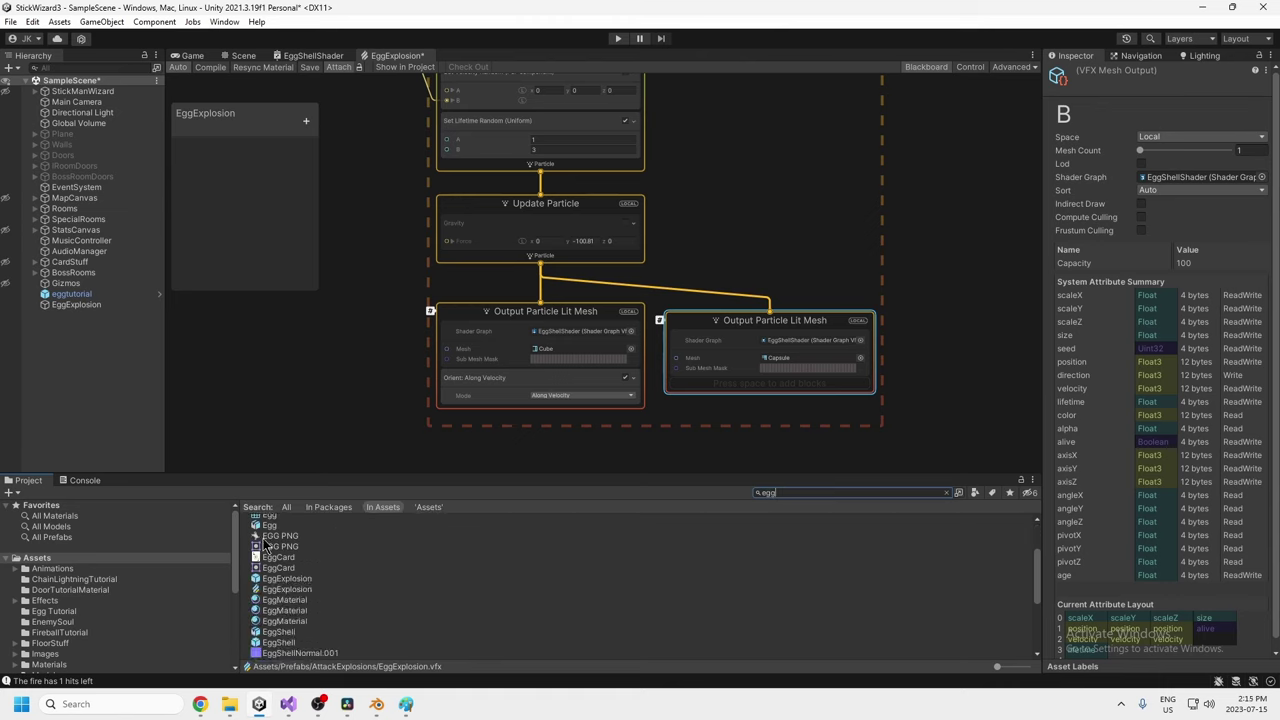
click(268, 529)
scroll(99, 602, down, 3)
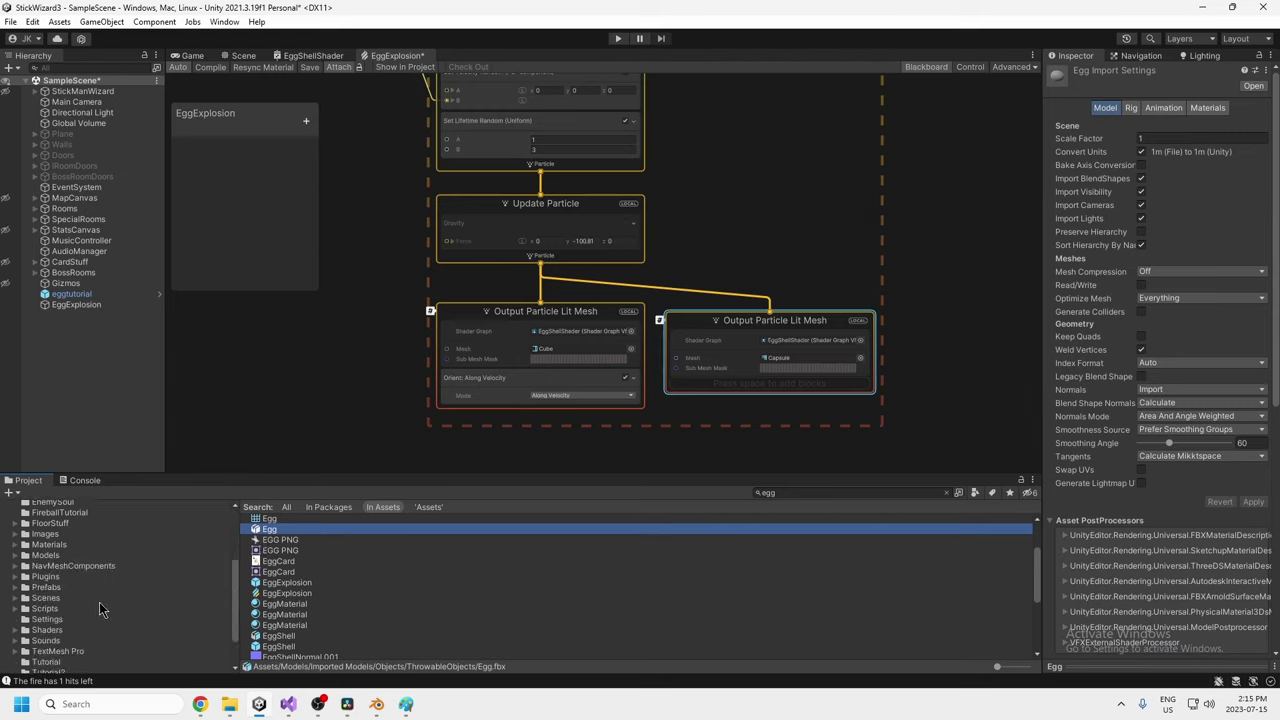
scroll(50, 582, up, 3)
Open the Egg Tutorial folder, select the eggtutorial model, and enlarge the asset thumbnails.
click(55, 610)
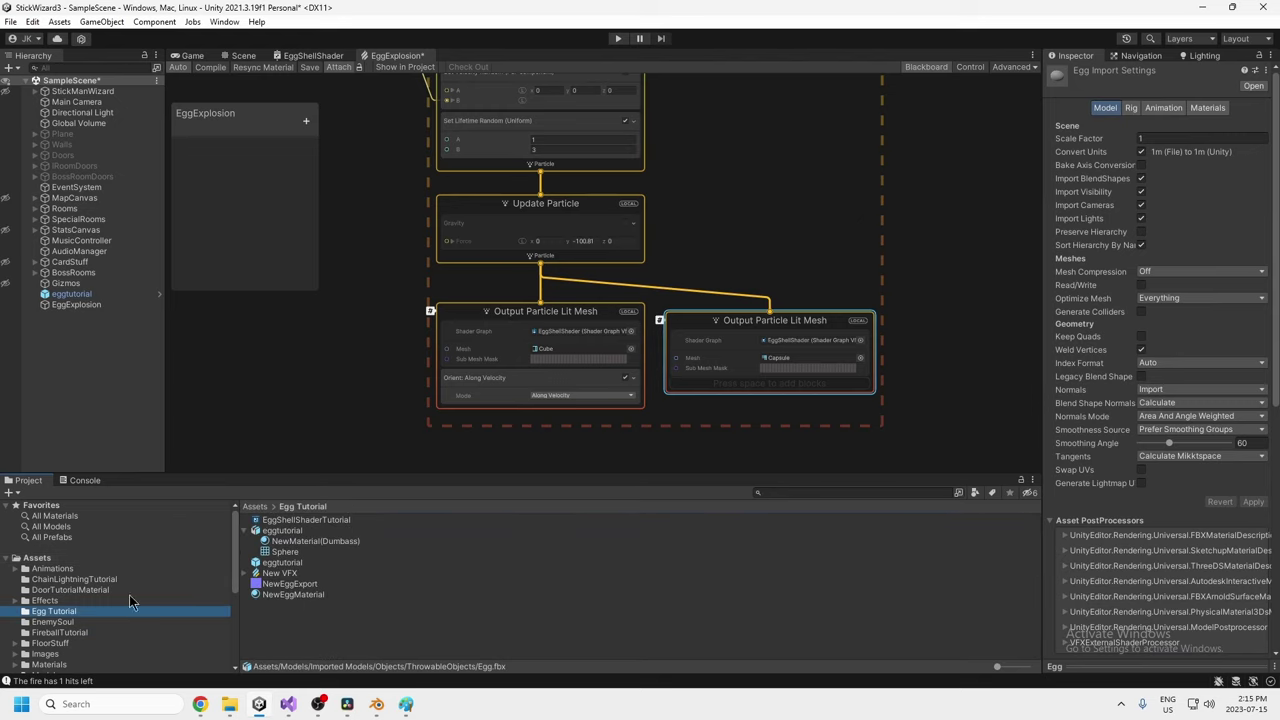
click(280, 530)
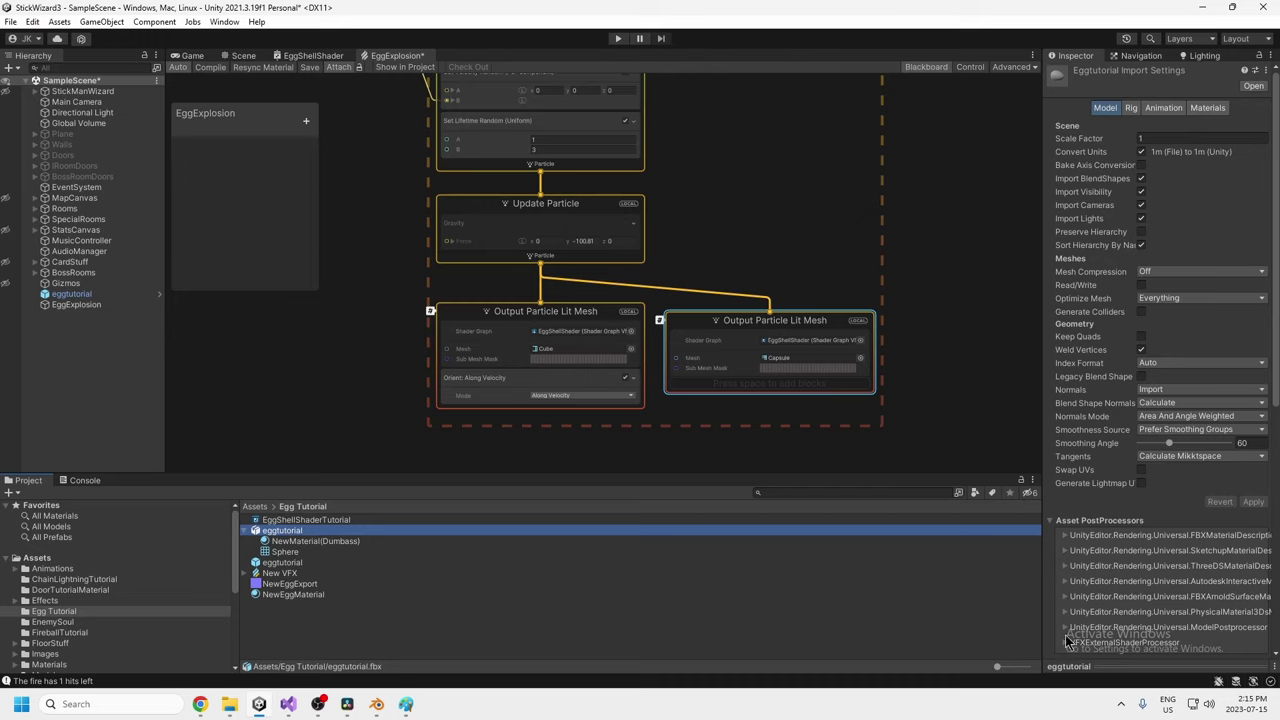
drag(998, 667, 1026, 666)
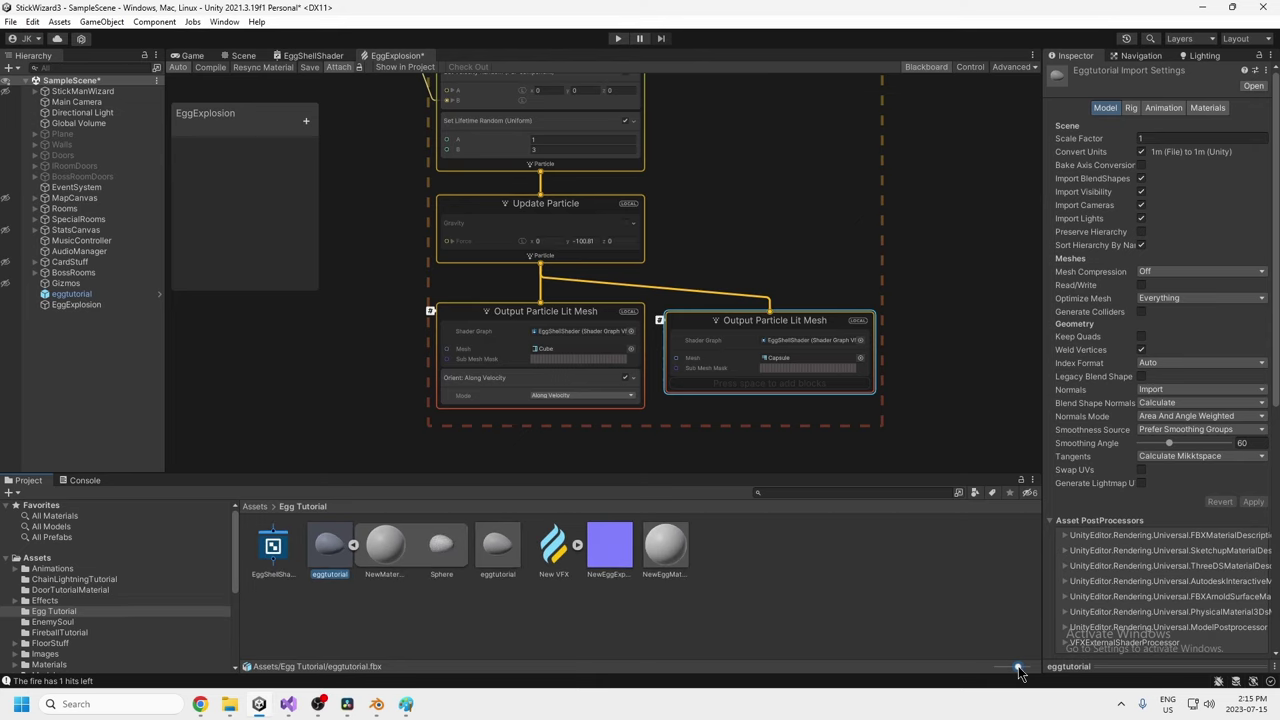
List the Egg Tutorial assets compactly, expand the eggtutorial model, and assign its Sphere mesh to the new Output Particle Lit Mesh.
drag(1018, 666, 996, 666)
click(245, 531)
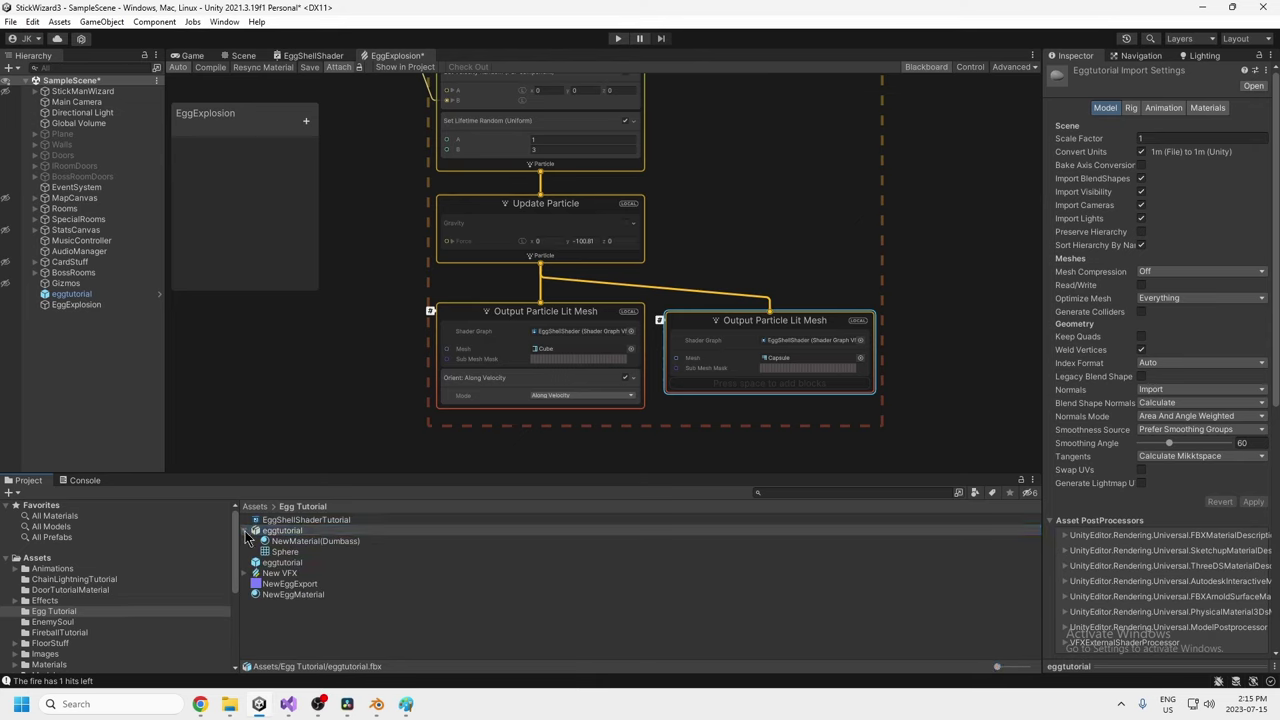
click(245, 531)
drag(286, 556, 793, 366)
Add an Orient: Along Velocity block to the Output Particle Lit Mesh context that uses the Sphere mesh.
key(space)
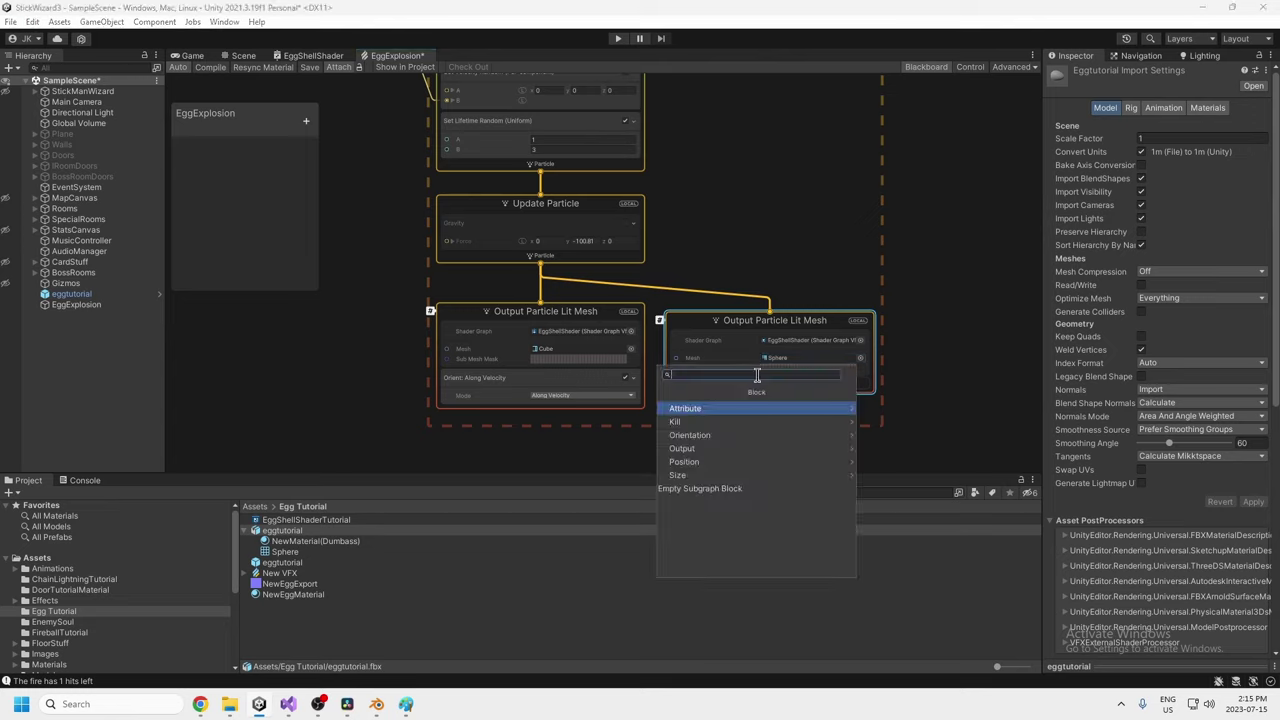
key(Escape)
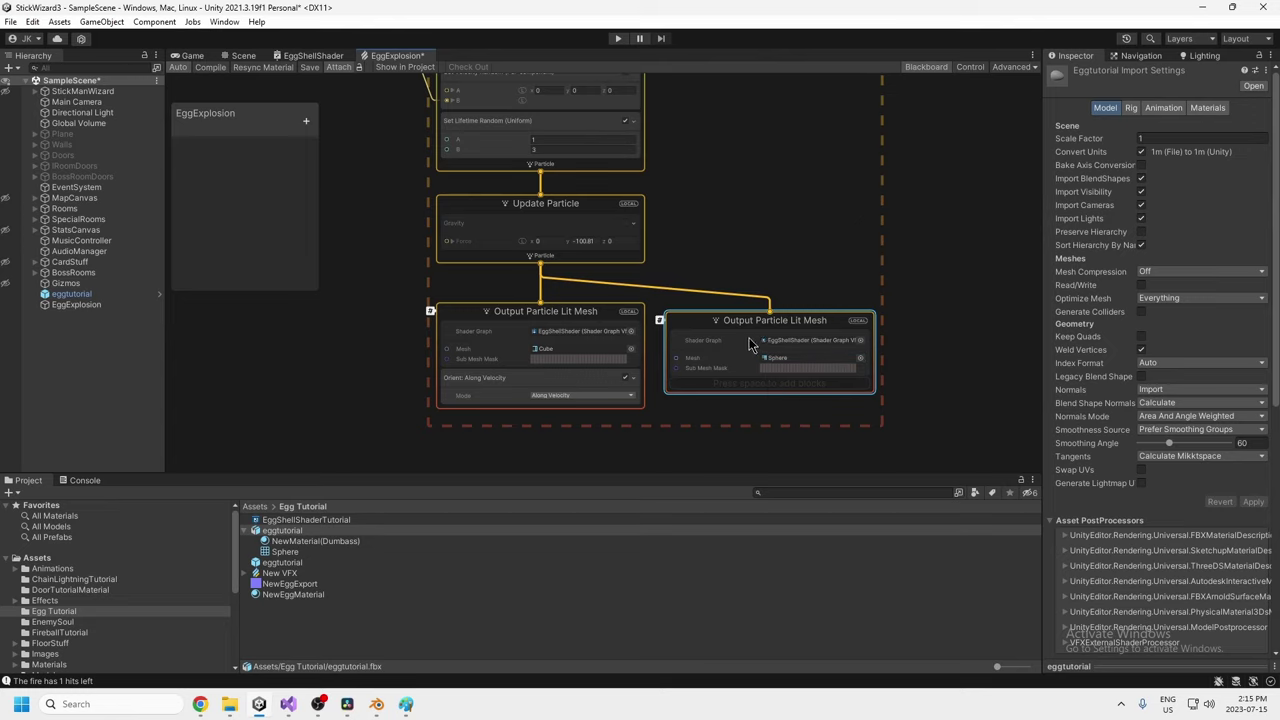
key(space)
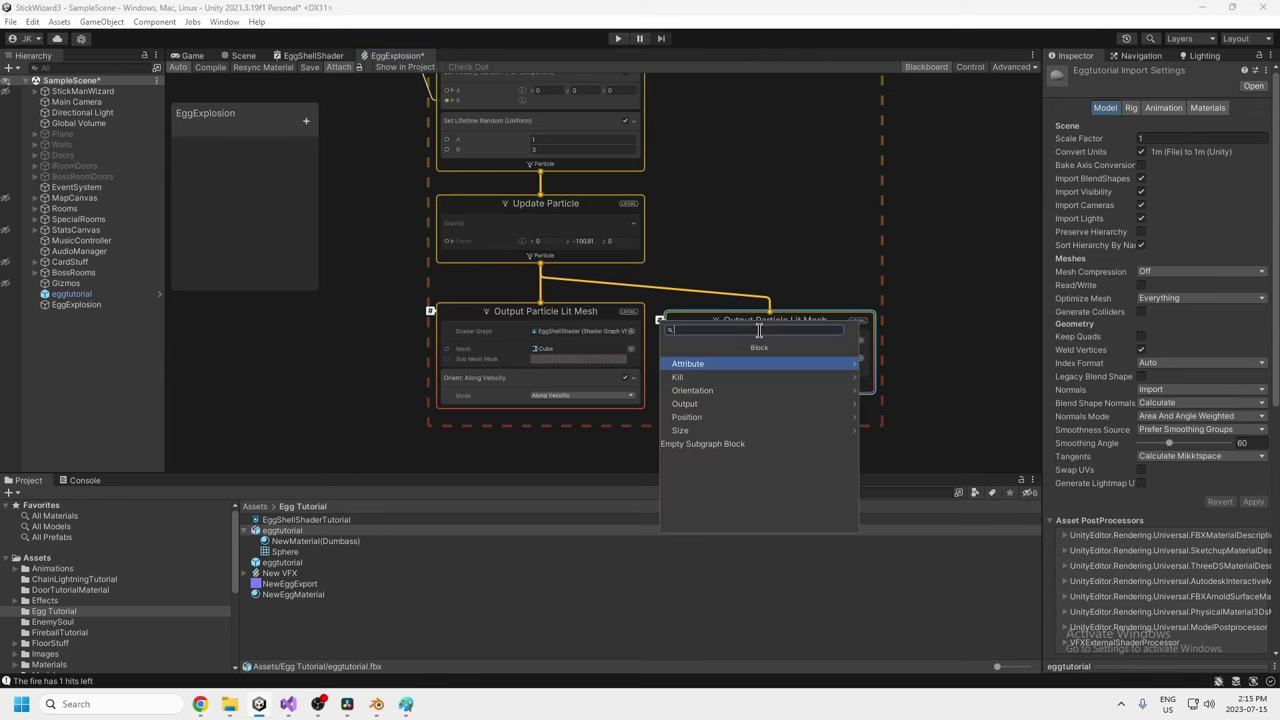
text(orient)
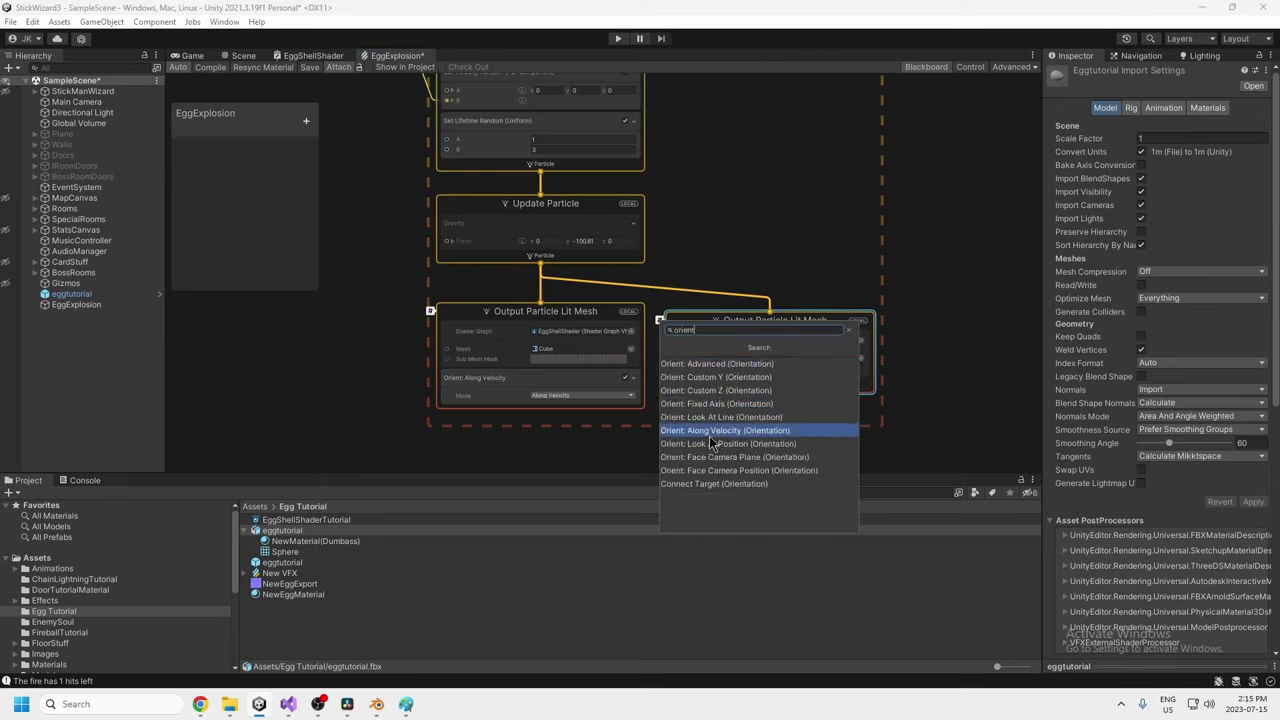
click(740, 430)
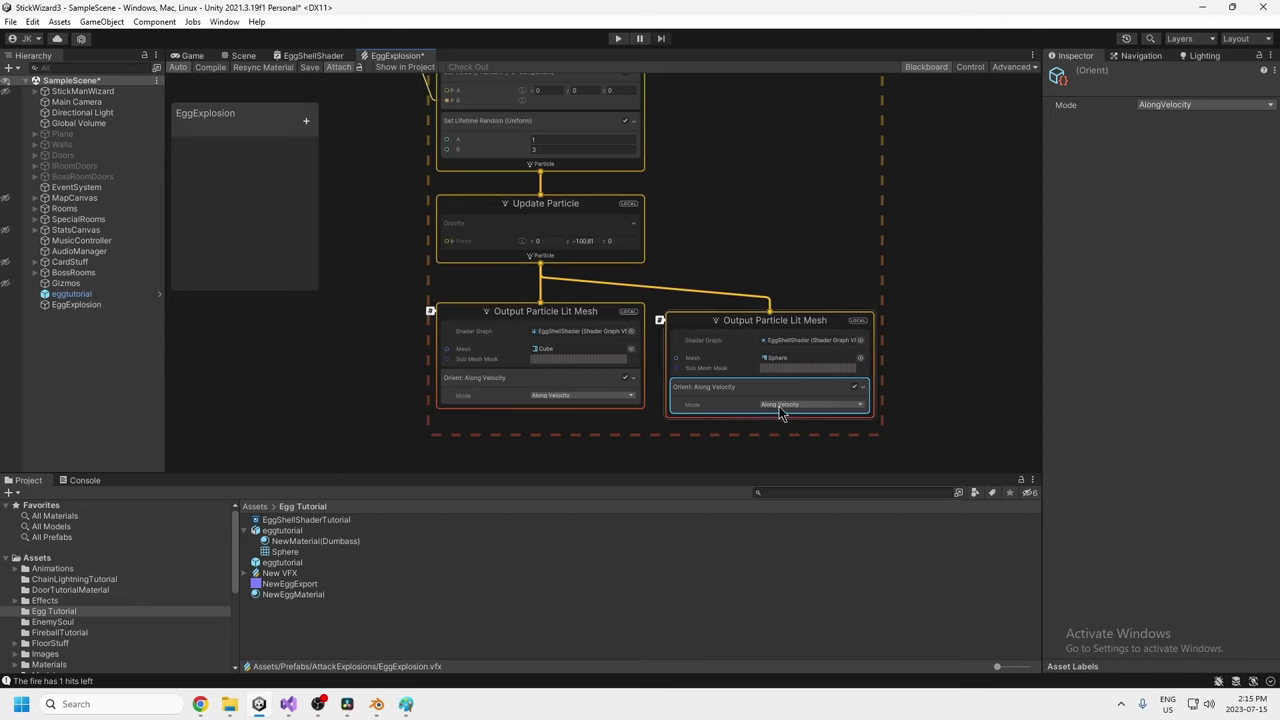
Check the orientation modes of the Sphere output's Orient block and delete that Output Particle Lit Mesh context.
middle_drag(1005, 397, 961, 355)
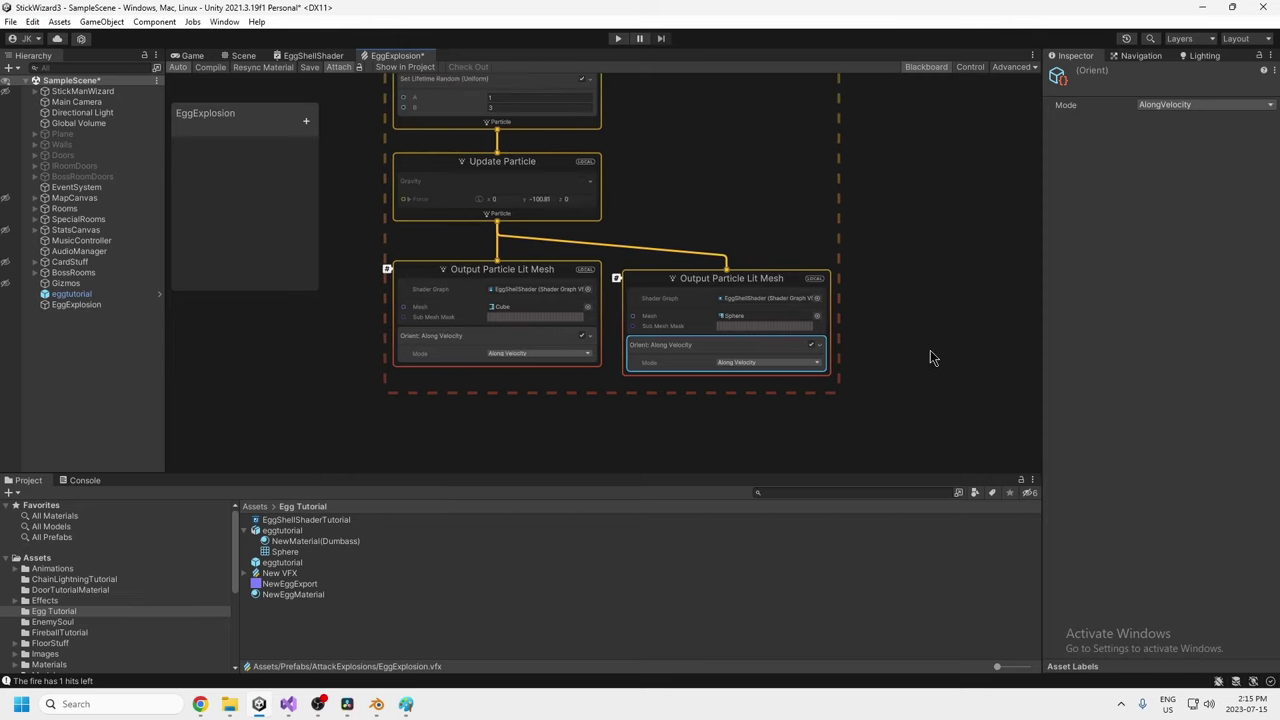
click(815, 362)
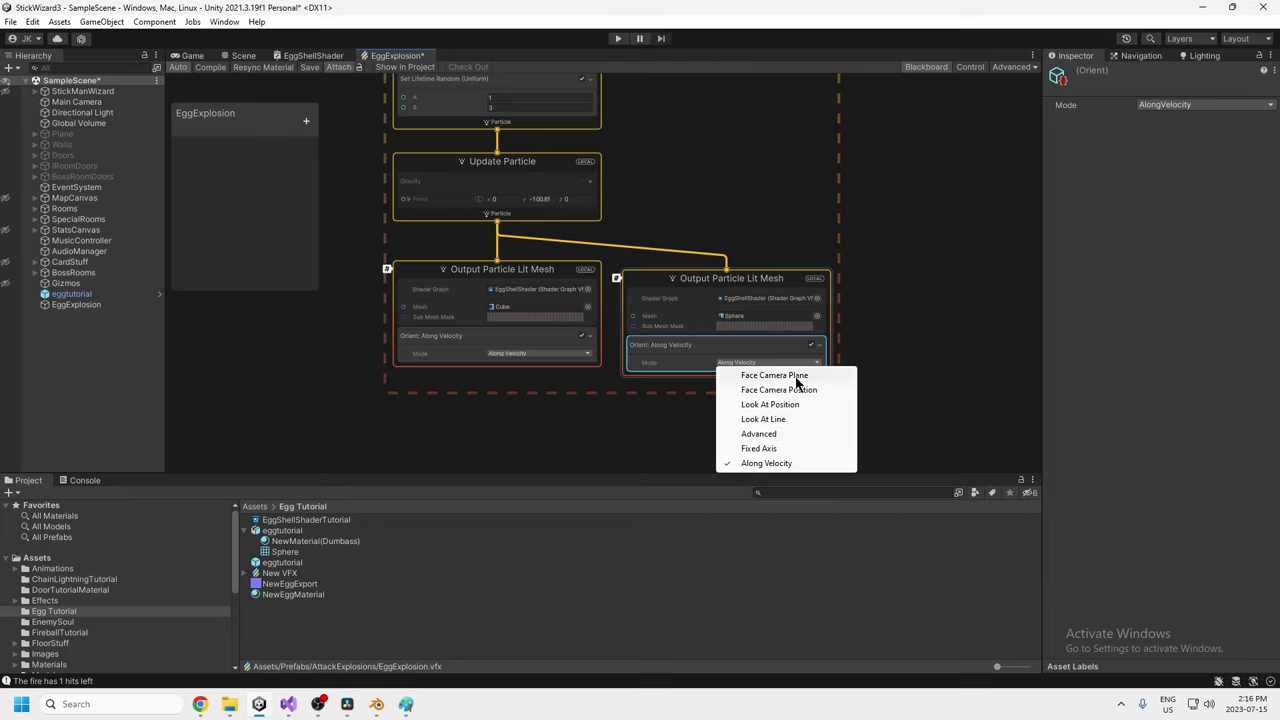
click(884, 338)
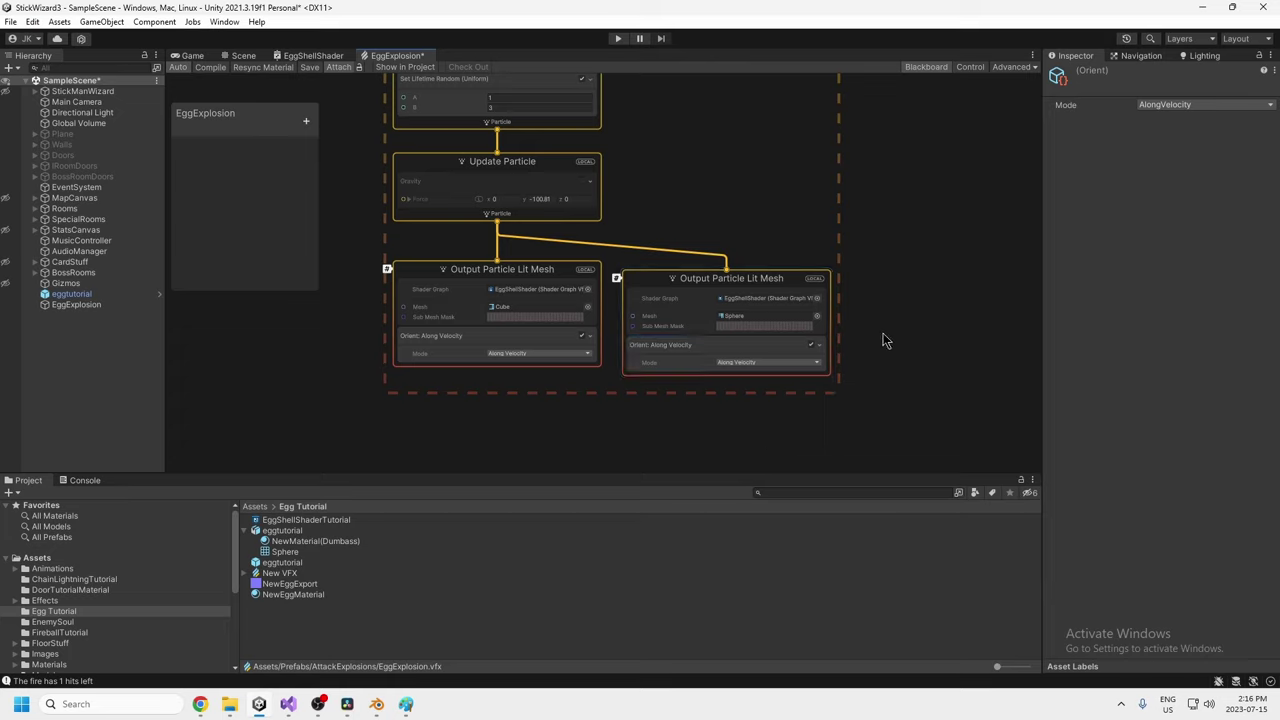
click(744, 281)
key(Delete)
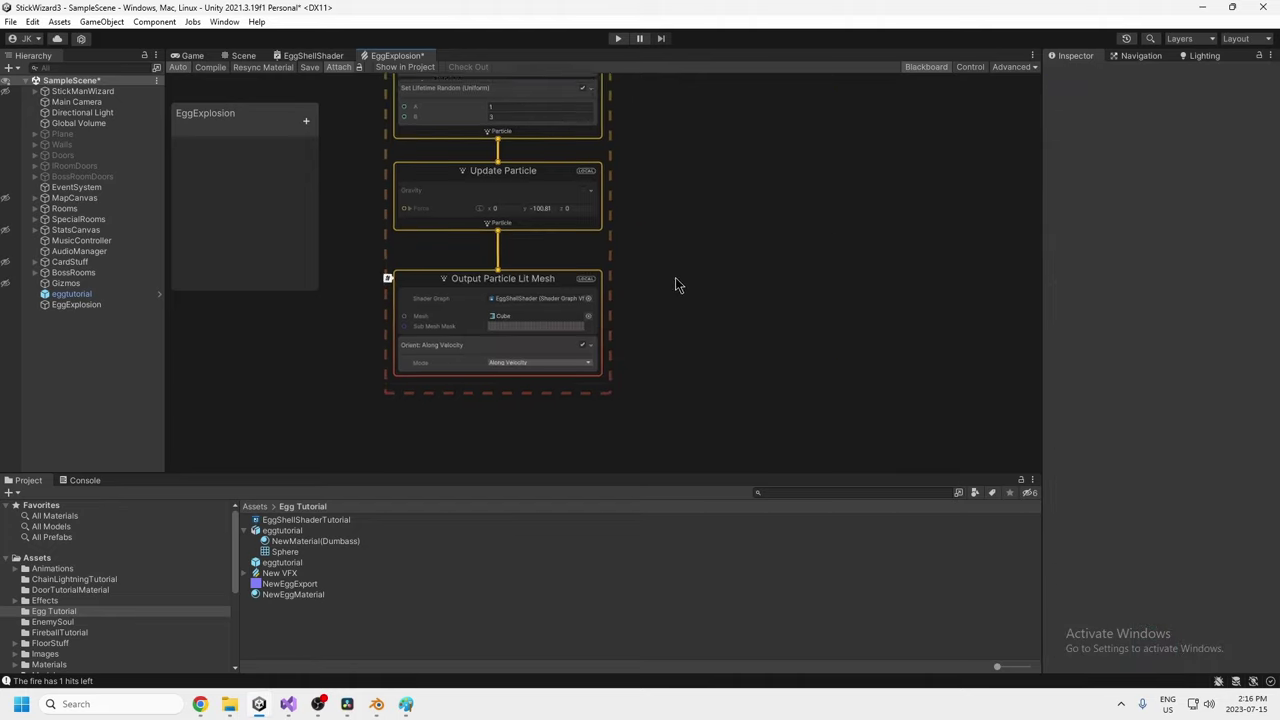
Disable the Single Burst block in Spawn system (1), which feeds the Output Particle Quad system.
scroll(698, 364, down, 5)
middle_drag(777, 359, 544, 319)
mouse_move(748, 356)
middle_down()
mouse_move(577, 350)
mouse_move(788, 342)
mouse_move(802, 209)
mouse_move(804, 392)
middle_up()
scroll(773, 369, up, 9)
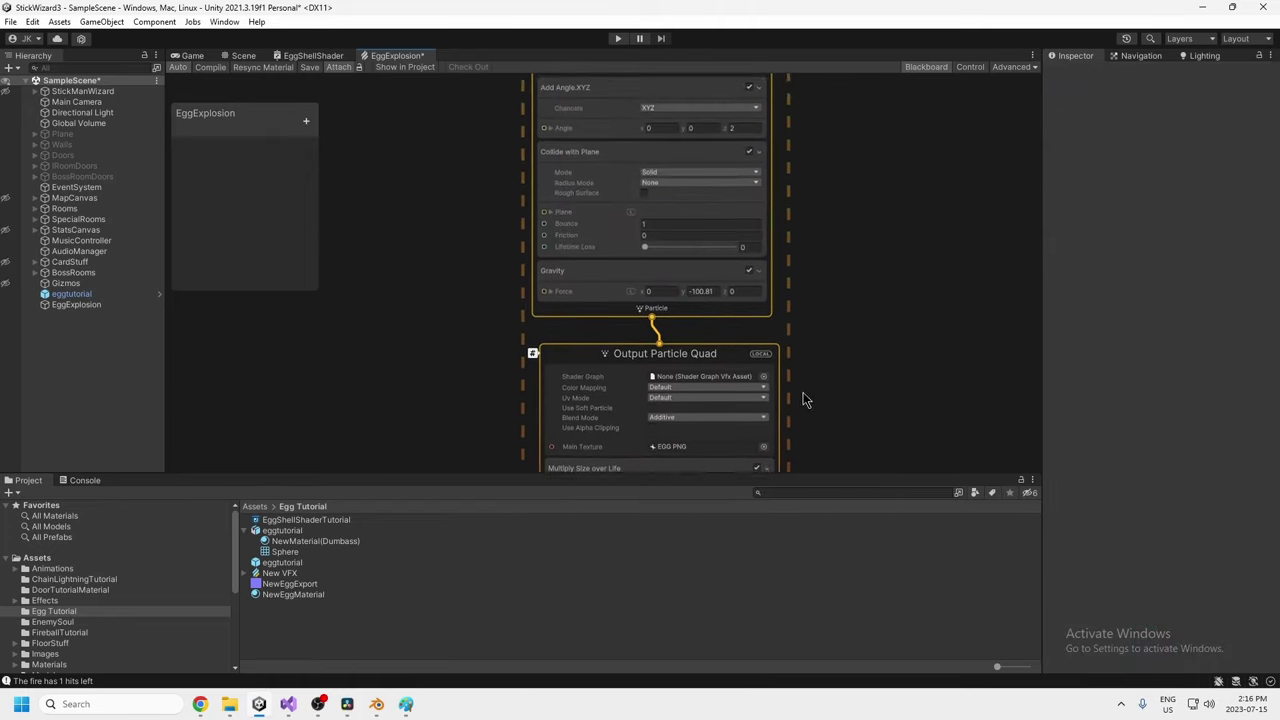
scroll(816, 90, up, 1)
middle_drag(817, 80, 818, 435)
middle_drag(818, 172, 831, 430)
middle_drag(838, 212, 838, 434)
middle_drag(822, 214, 834, 300)
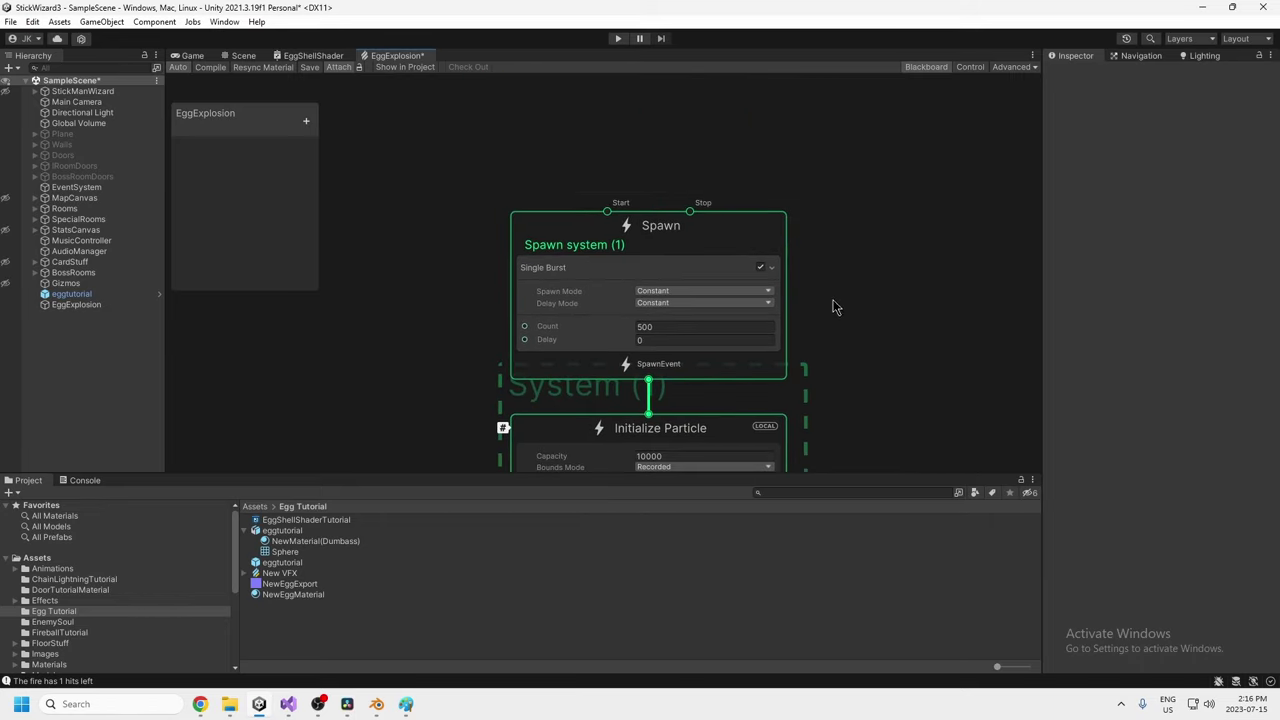
click(759, 268)
click(759, 270)
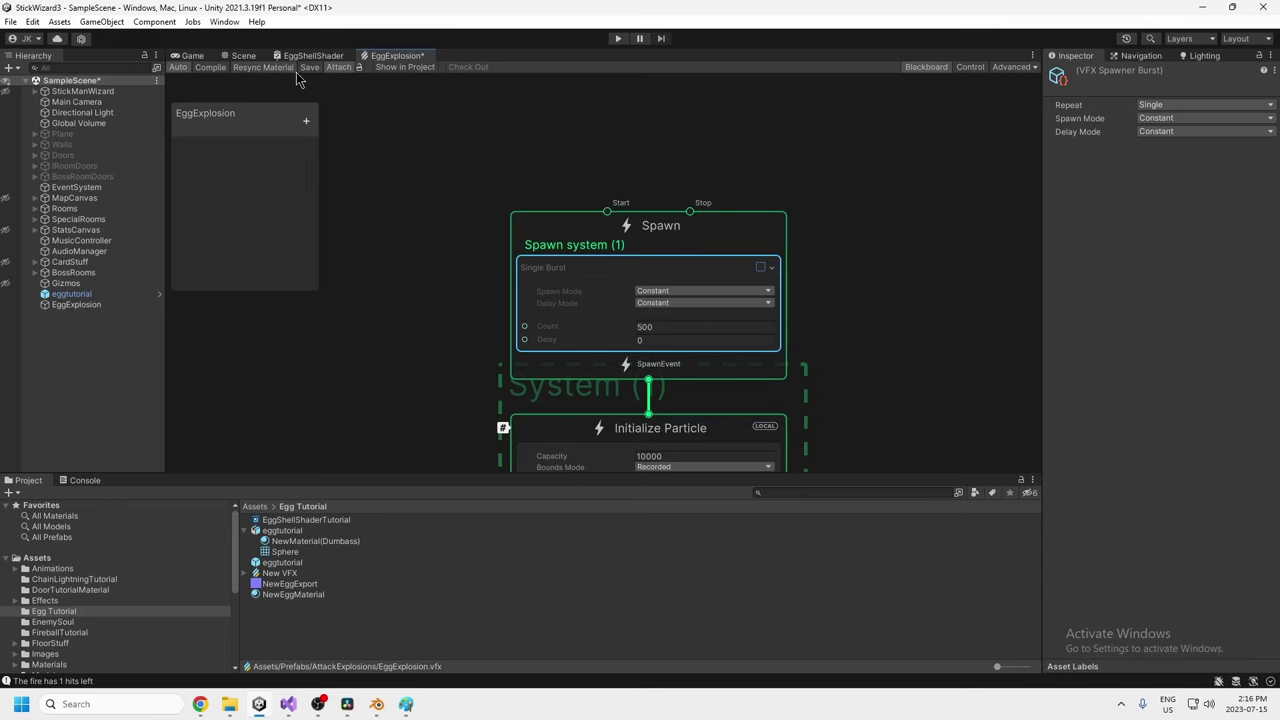
Undock the EggExplosion graph into a floating window, show the Scene view, and move the graph window clear of it.
drag(397, 55, 897, 222)
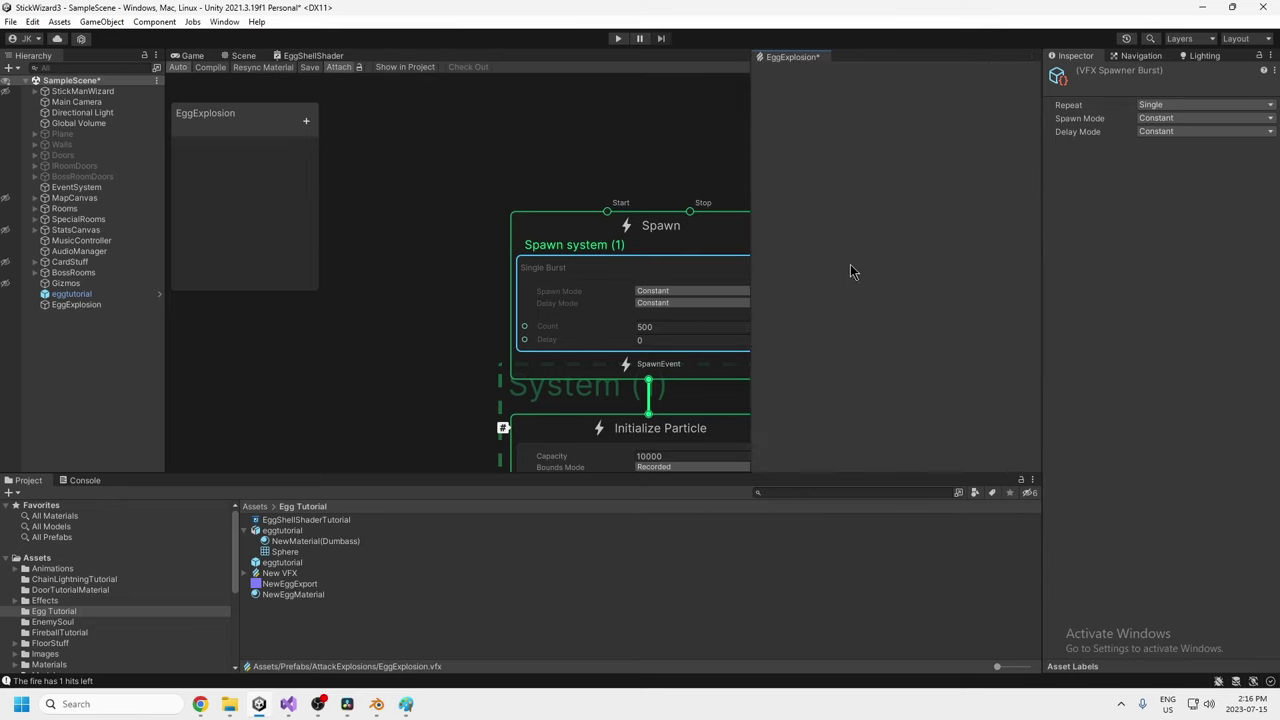
drag(850, 270, 858, 272)
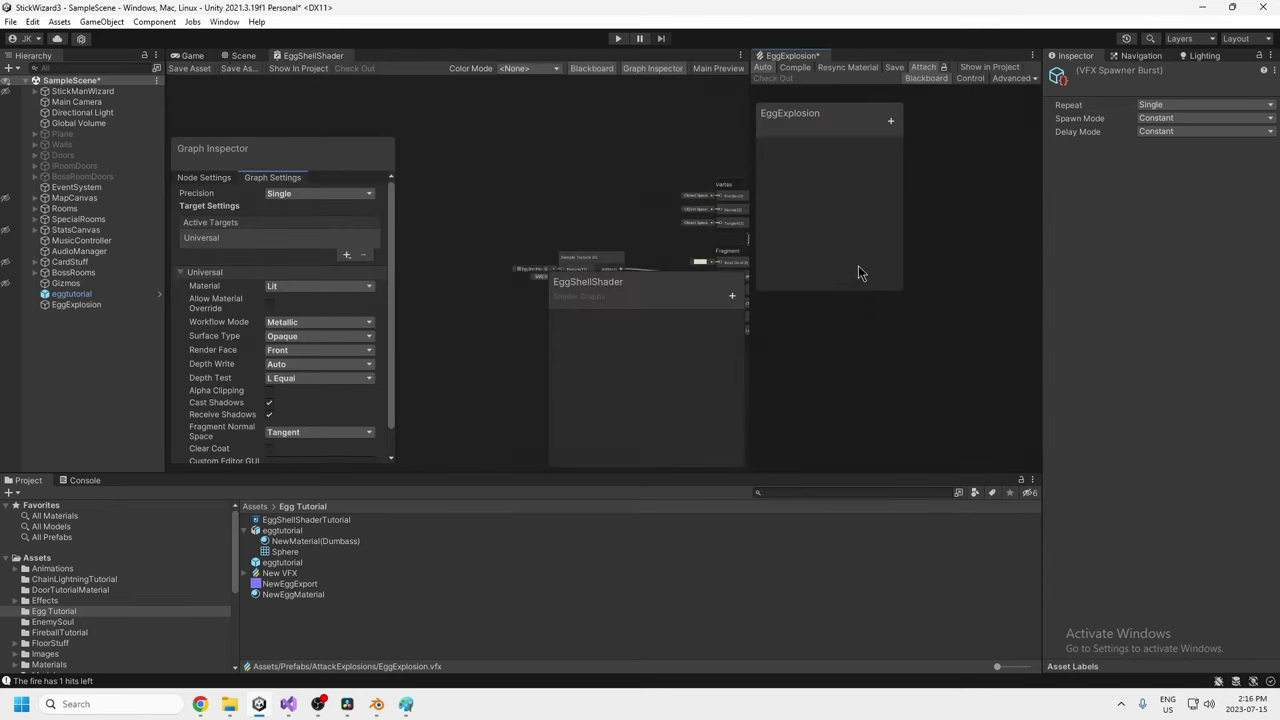
click(195, 58)
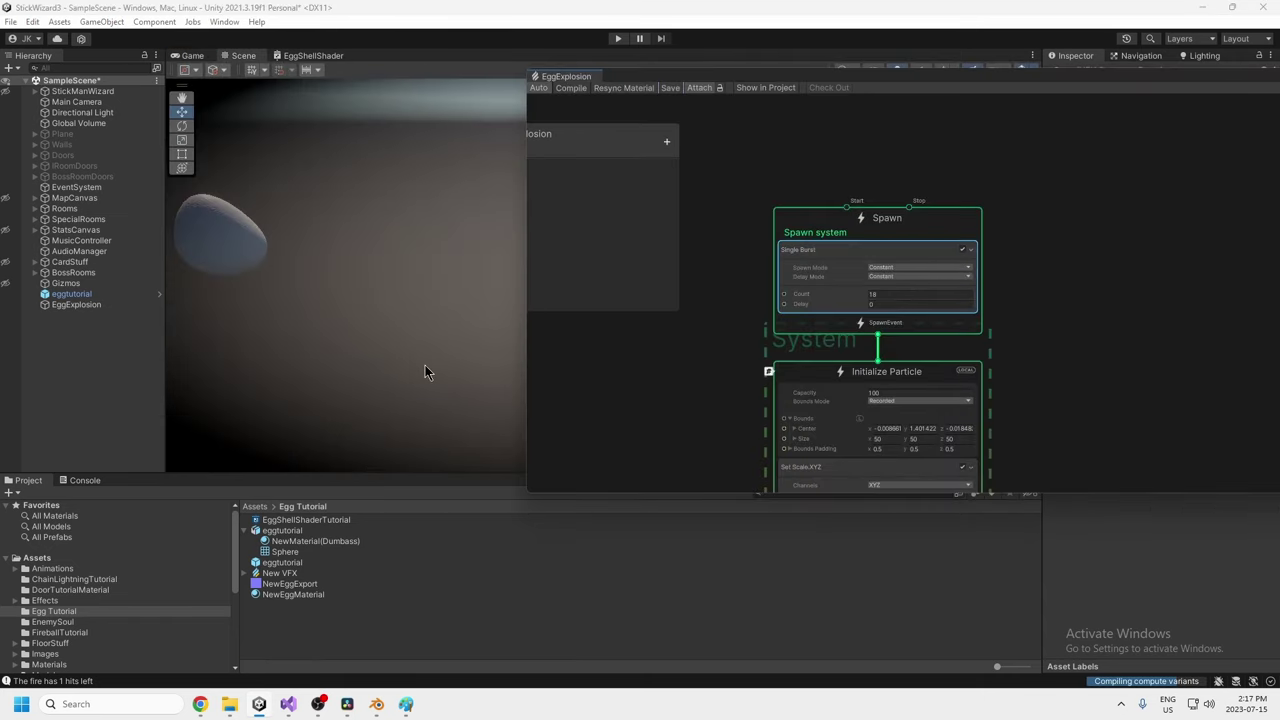
scroll(425, 366, down, 5)
alt+drag(468, 316, 404, 380)
scroll(400, 382, down, 6)
drag(901, 75, 843, 548)
Activate the Plane, Walls and Doors objects, hide the scene gizmos, and frame the room from above.
click(62, 133)
shift+click(72, 158)
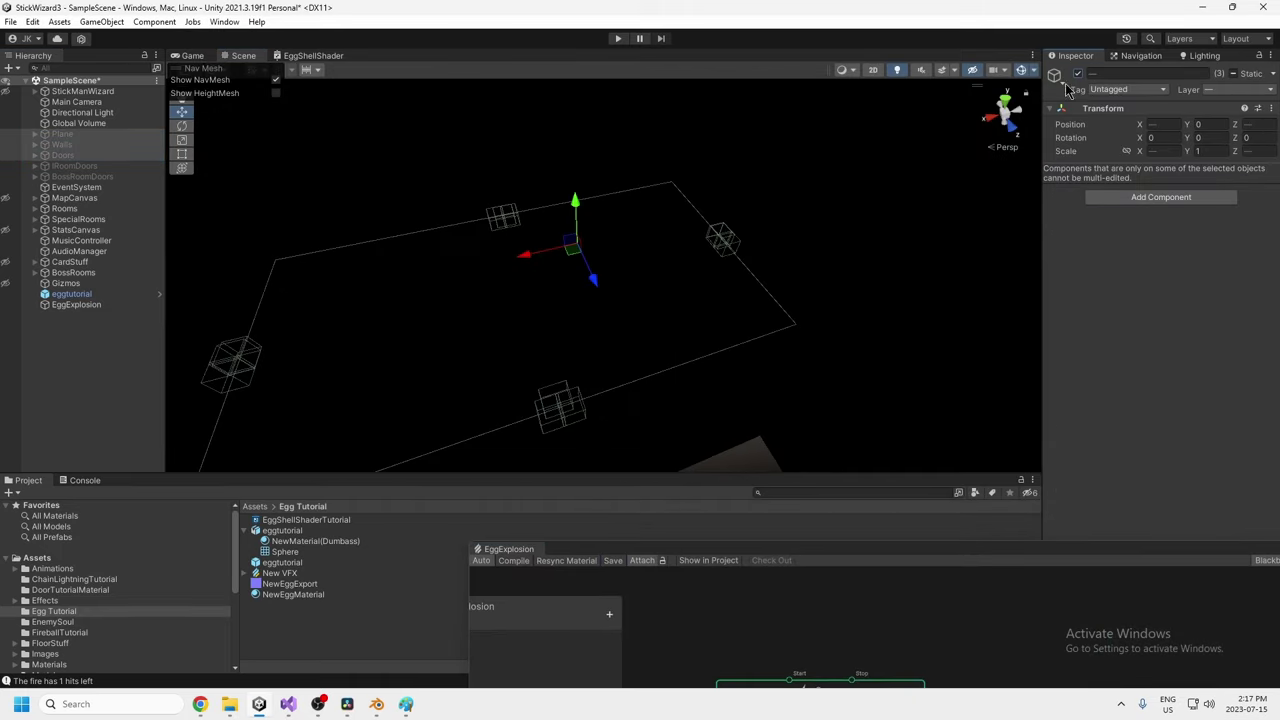
key(f)
alt+drag(613, 211, 649, 277)
scroll(649, 277, up, 3)
click(1022, 71)
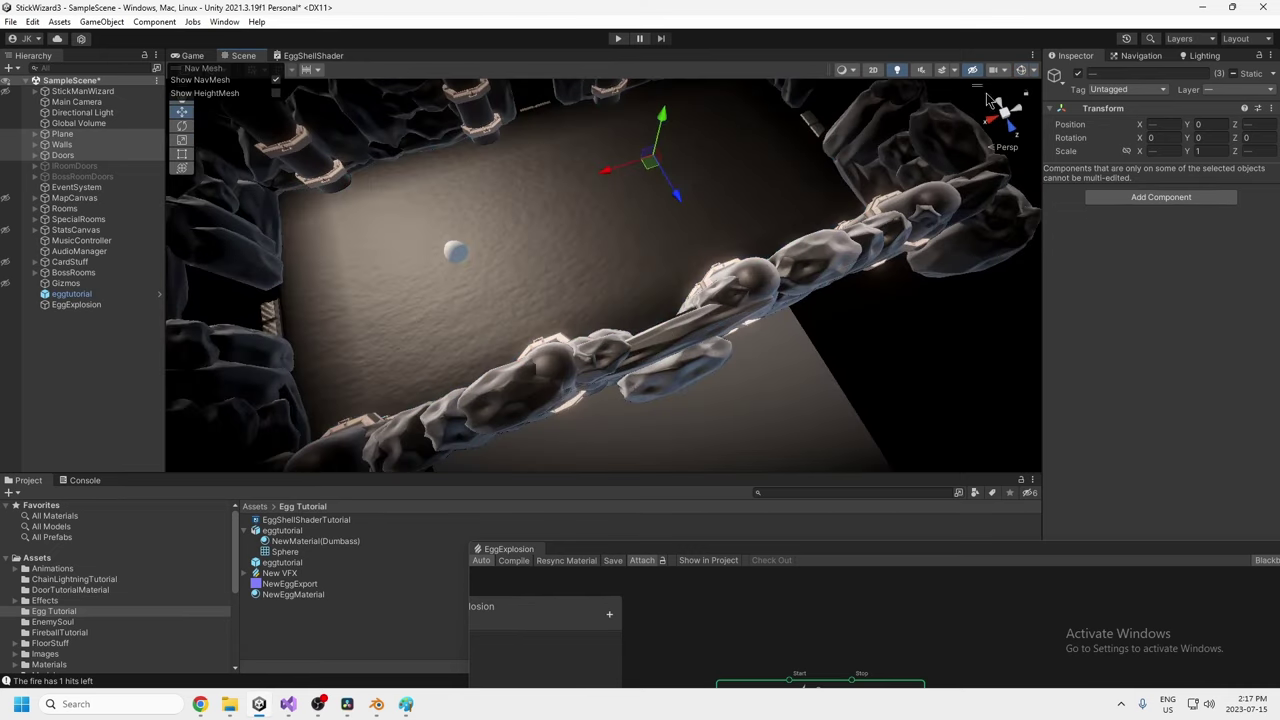
middle_drag(658, 172, 662, 257)
alt+drag(662, 257, 566, 306)
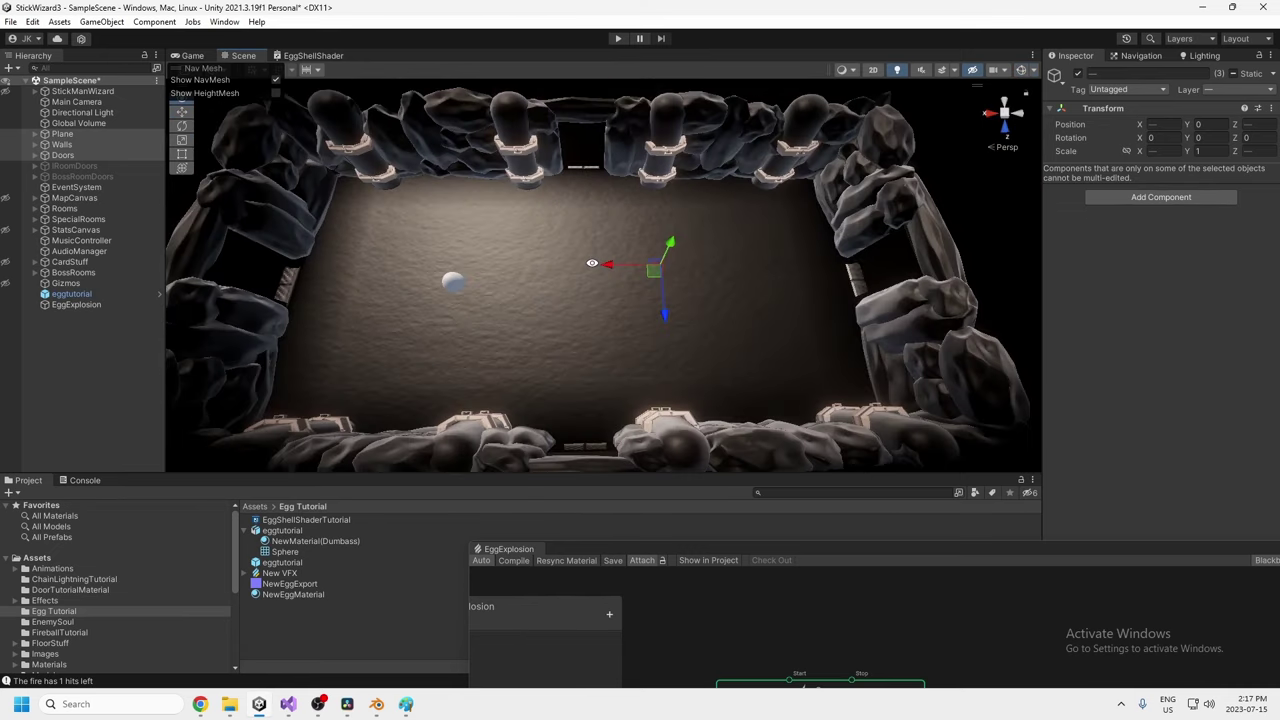
Set the Single Burst count of Spawn system to 30 and save the graph repeatedly to preview the explosion.
click(613, 561)
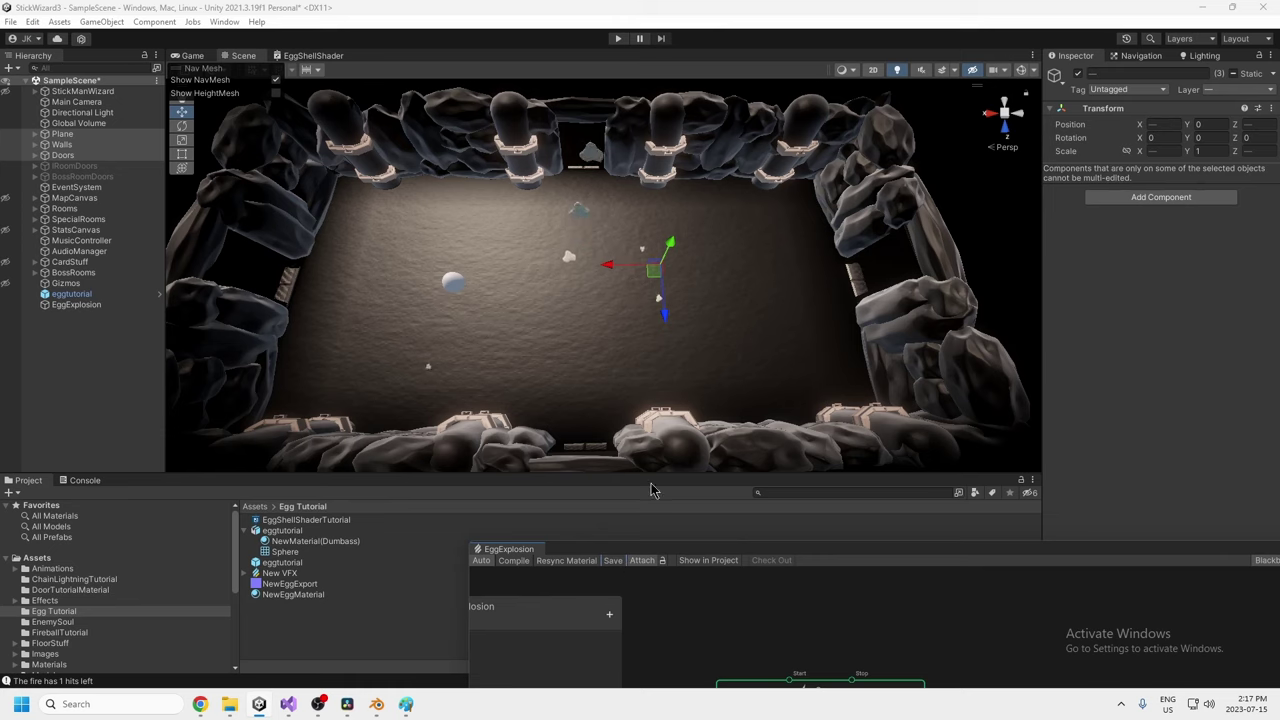
drag(732, 540, 1012, 106)
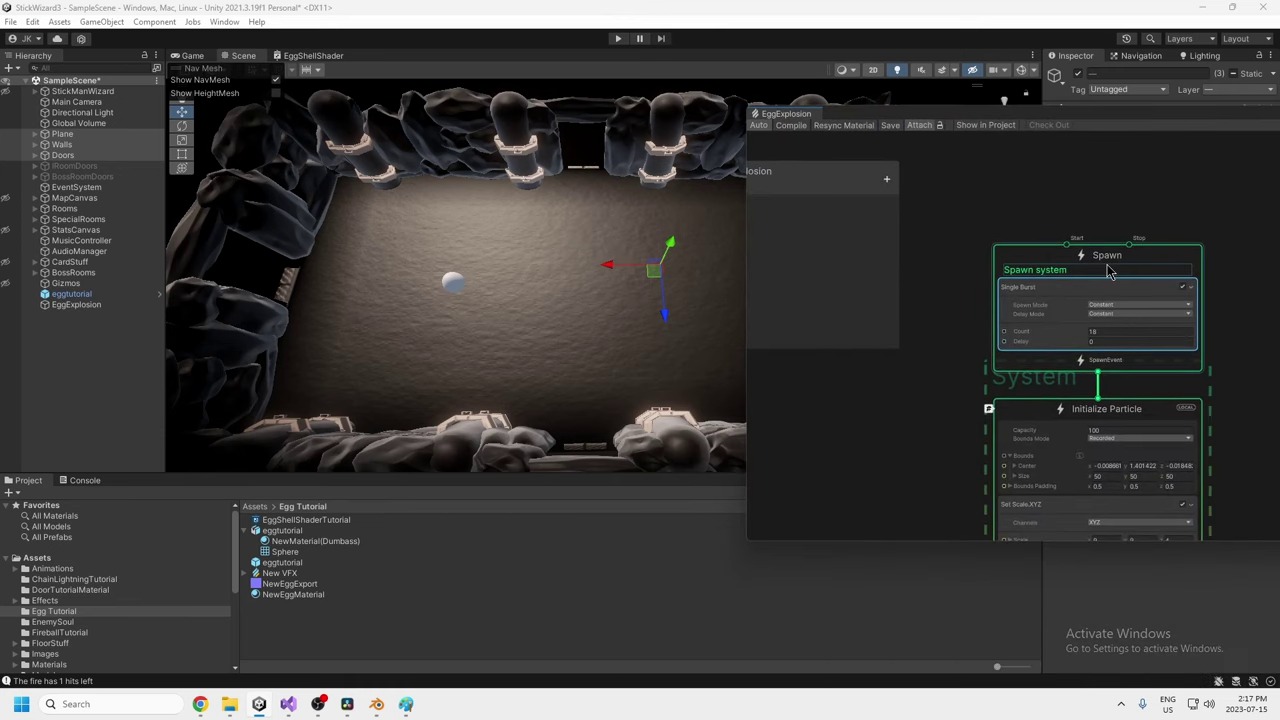
click(1095, 331)
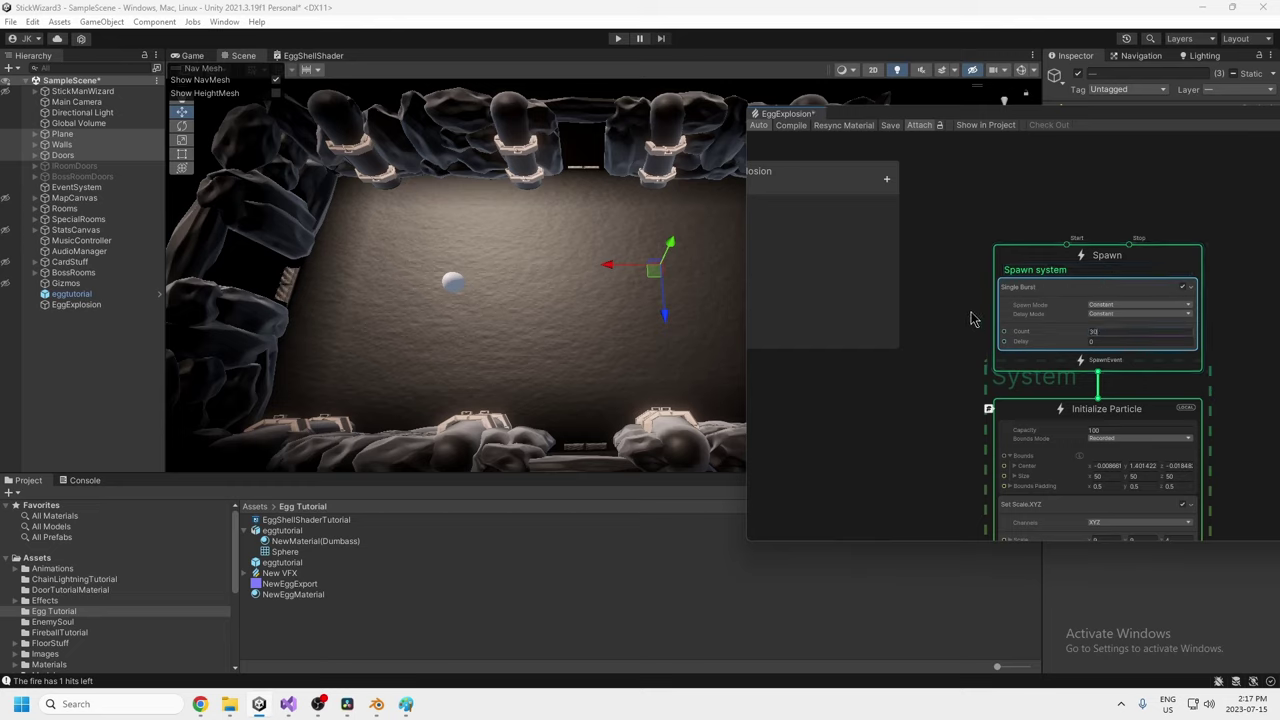
text(30)
click(891, 126)
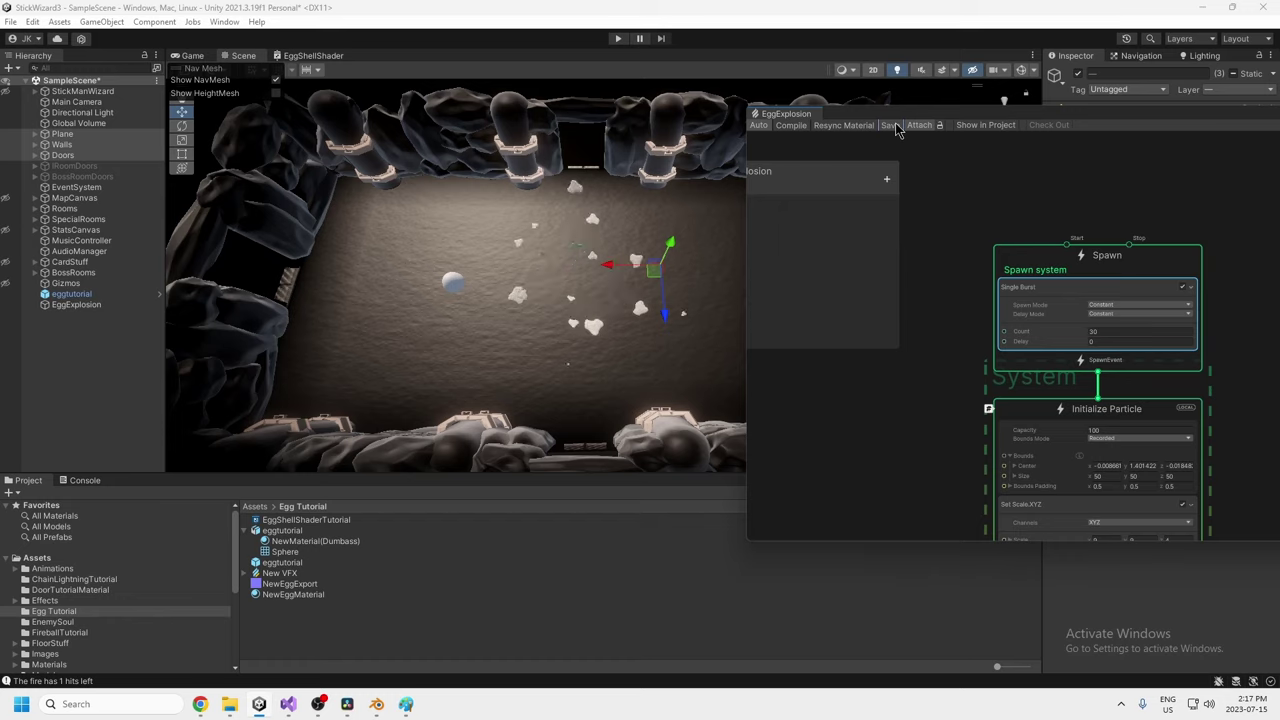
click(896, 125)
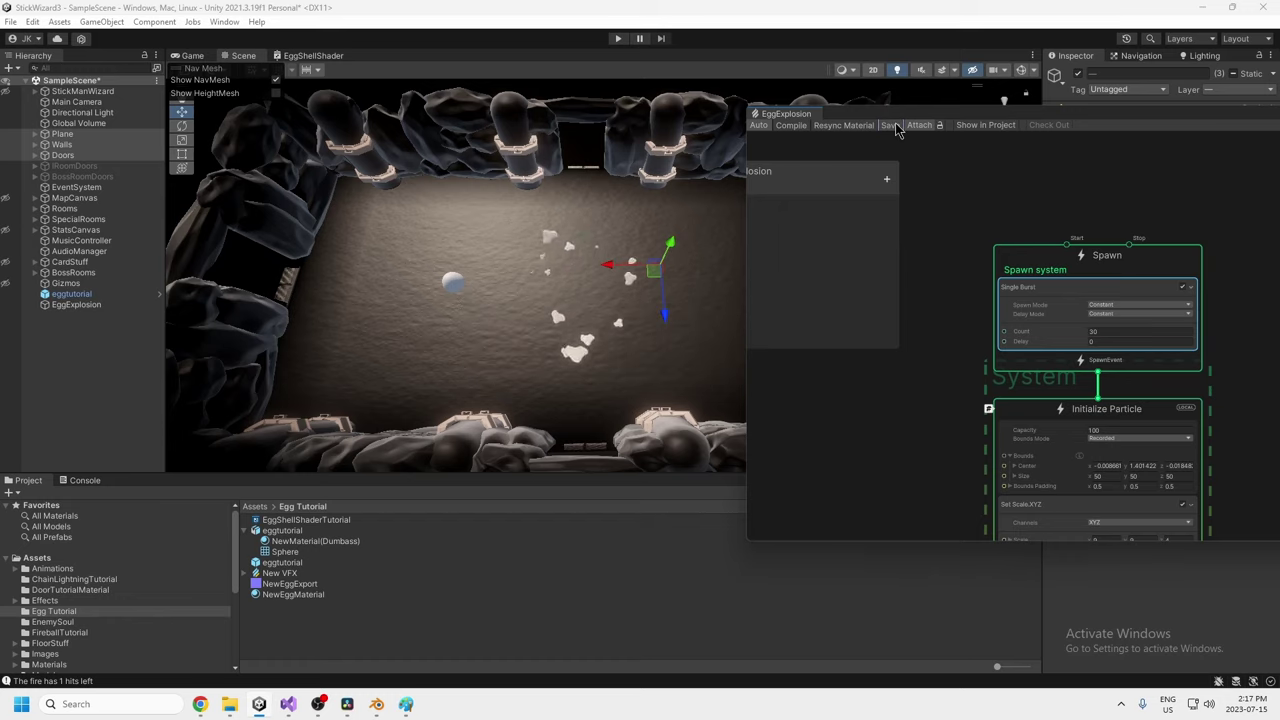
click(893, 126)
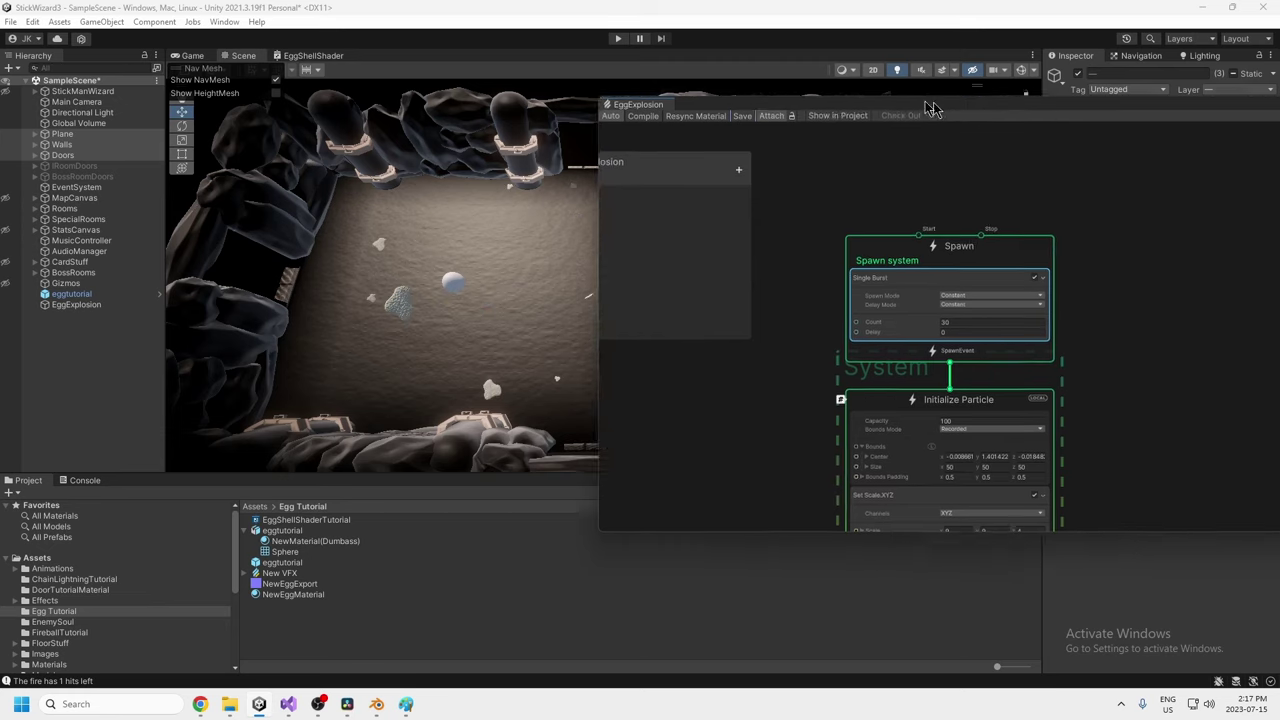
Select the whole second particle system with its input nodes and move it closer to the first system.
drag(928, 102, 614, 78)
middle_drag(982, 261, 686, 219)
scroll(840, 286, down, 10)
middle_drag(966, 286, 907, 165)
drag(1127, 130, 939, 402)
drag(1047, 155, 802, 194)
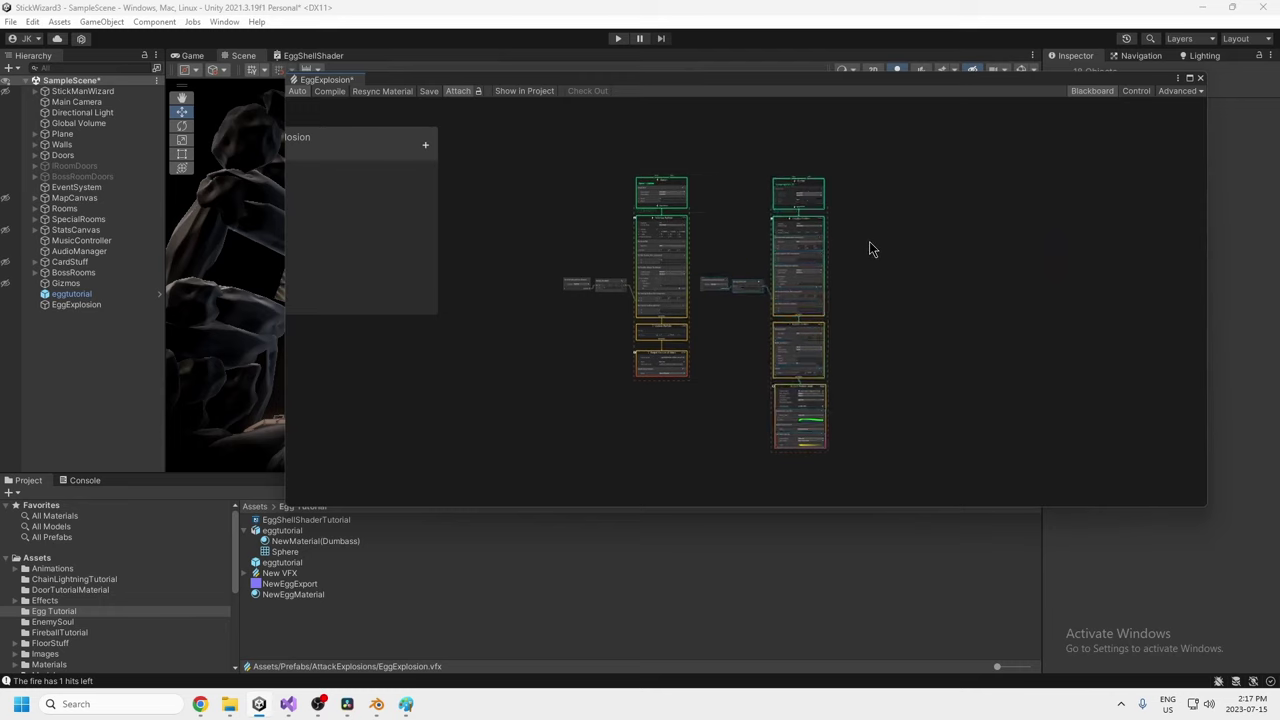
Try adding a Simple Particle System beside Spawn system (1) and delete it again.
scroll(870, 245, up, 6)
key(space)
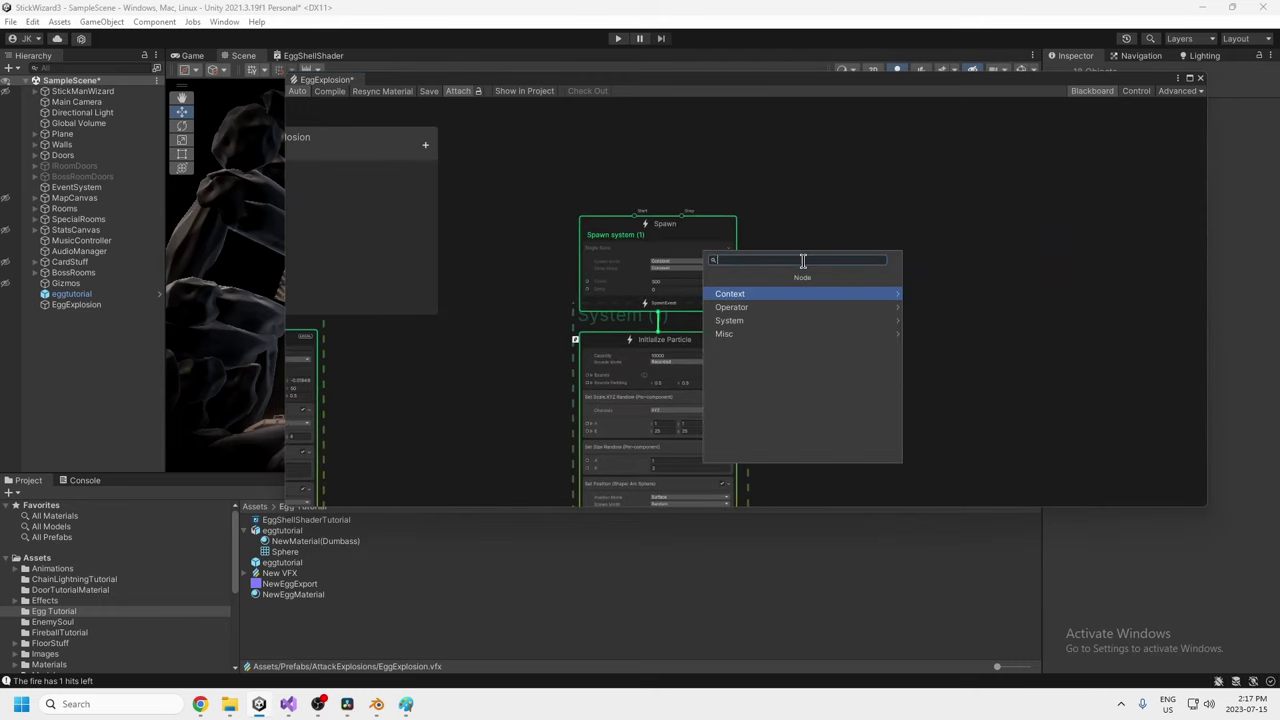
click(790, 294)
scroll(779, 390, down, 5)
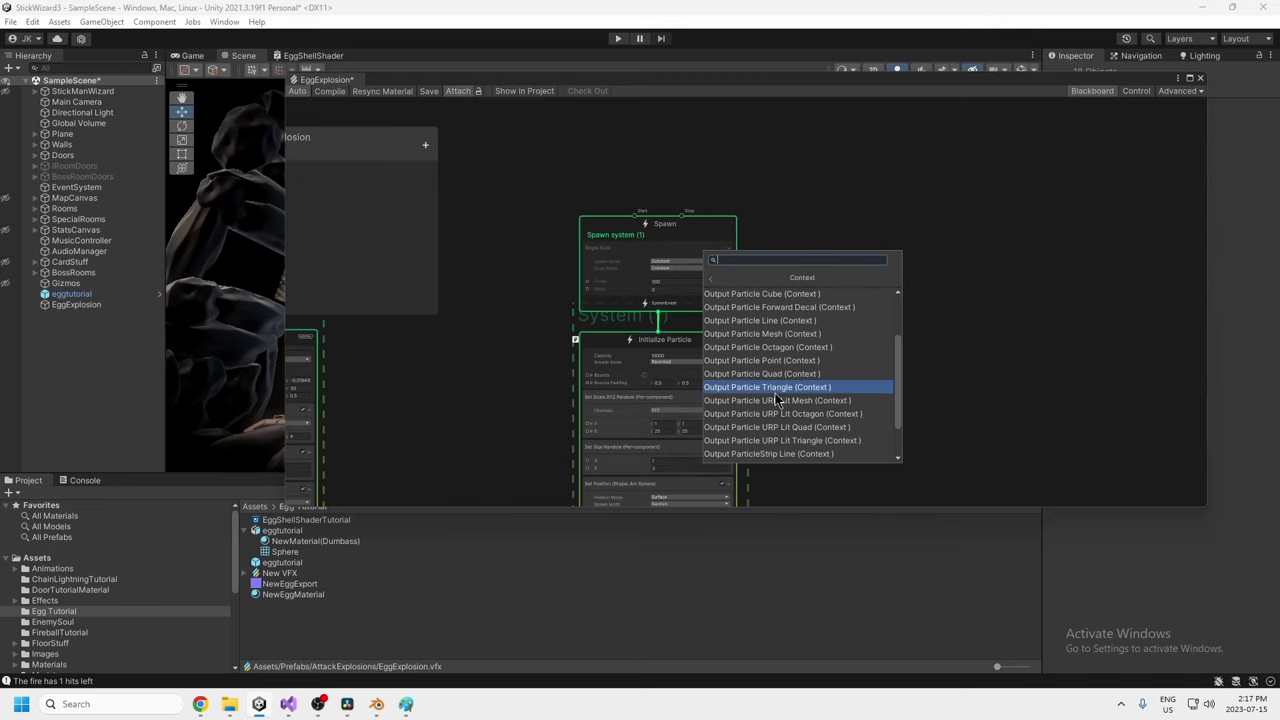
key(Escape)
key(space)
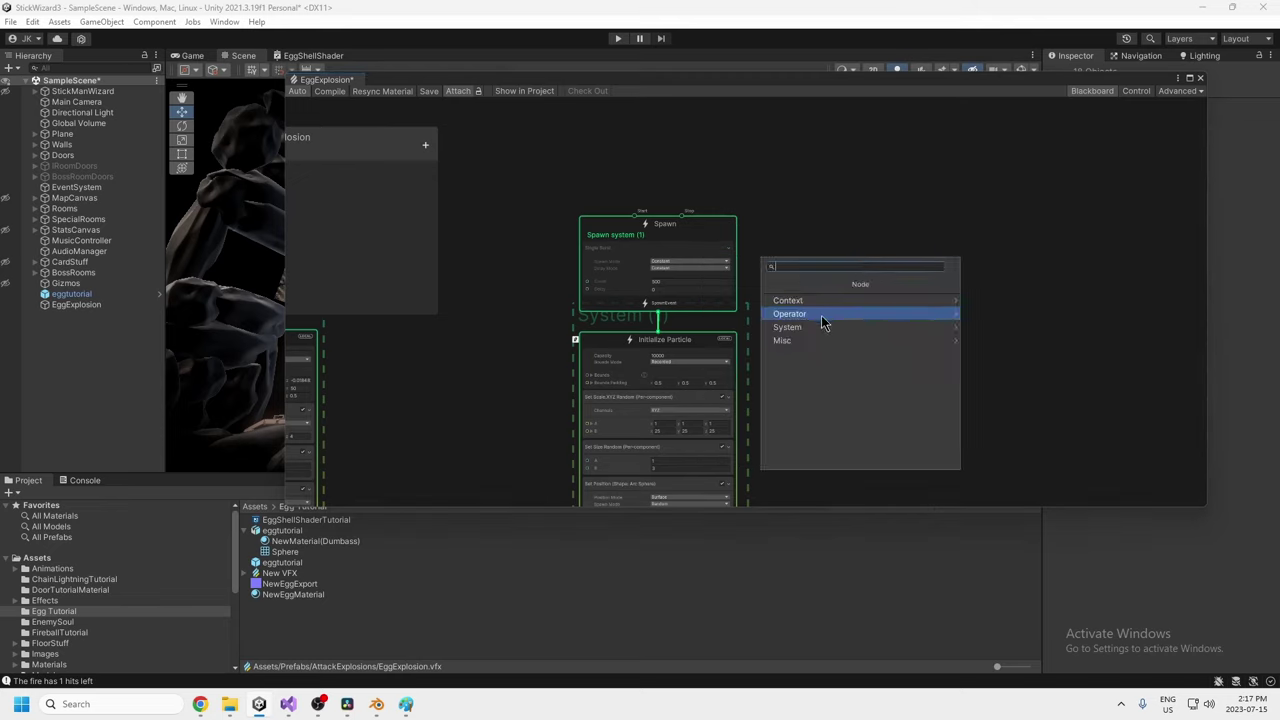
click(808, 331)
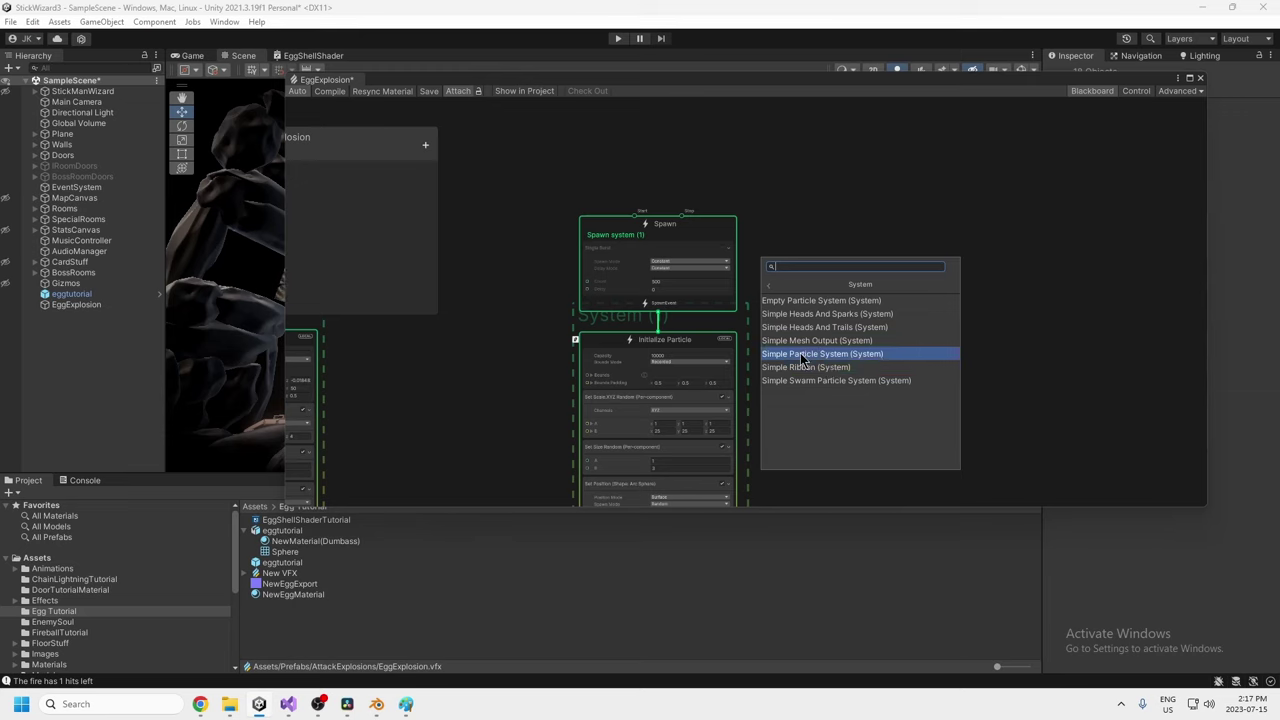
click(803, 355)
middle_drag(994, 369, 1028, 404)
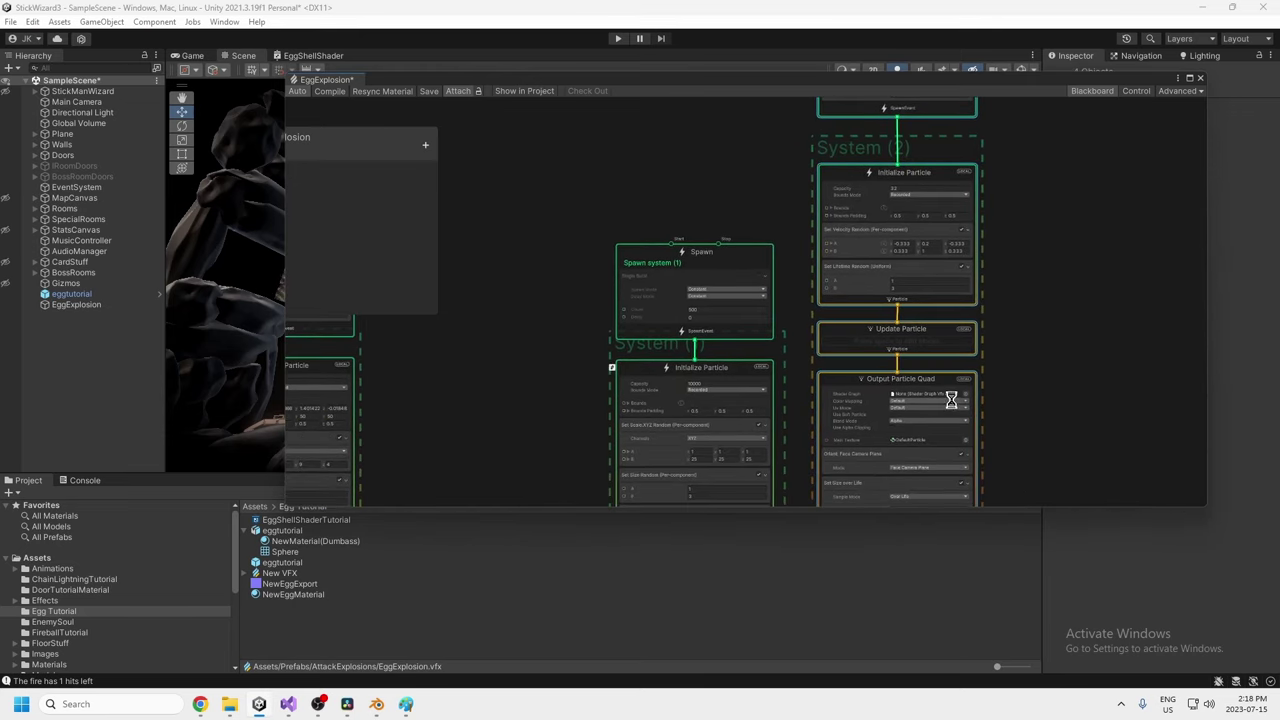
key(Delete)
Duplicate the first particle system with its input nodes and place the copy beside the second system, clear of its nodes.
scroll(963, 376, down, 4)
middle_drag(911, 372, 953, 190)
middle_drag(946, 345, 1006, 264)
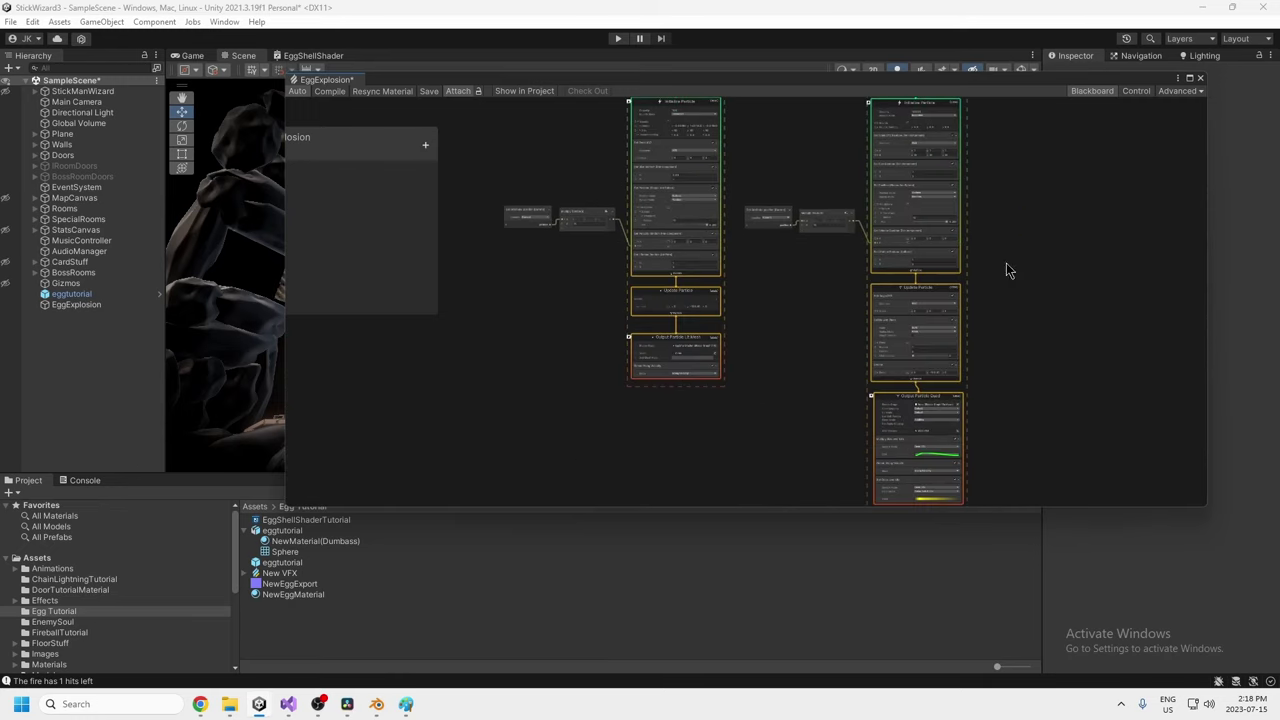
scroll(746, 323, down, 4)
drag(589, 358, 583, 376)
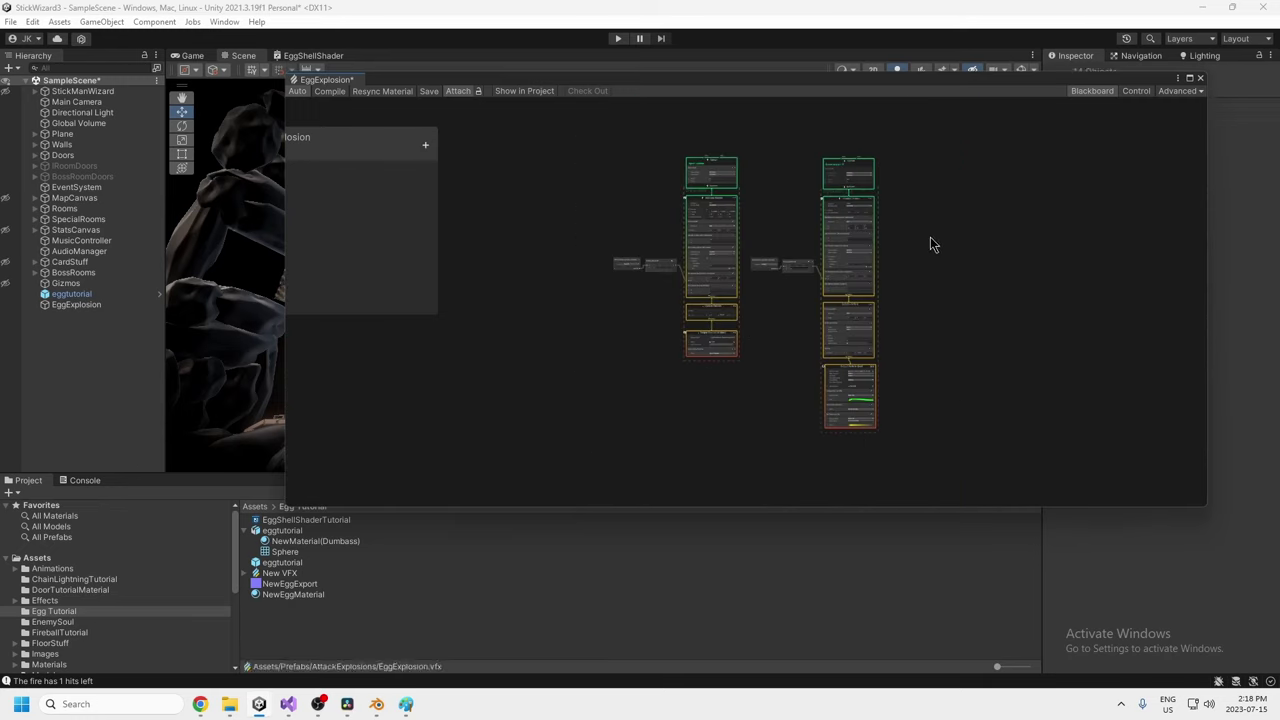
middle_drag(942, 287, 846, 336)
key(ctrl+v)
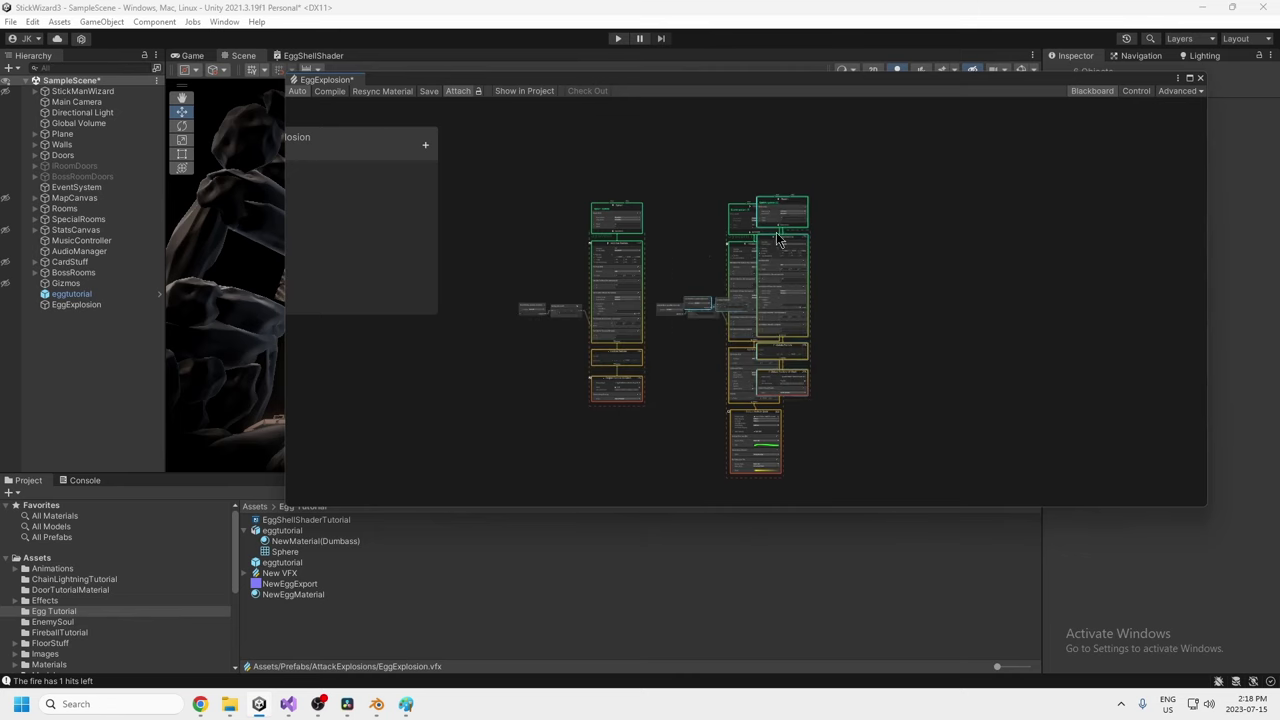
drag(783, 202, 909, 211)
scroll(823, 322, up, 3)
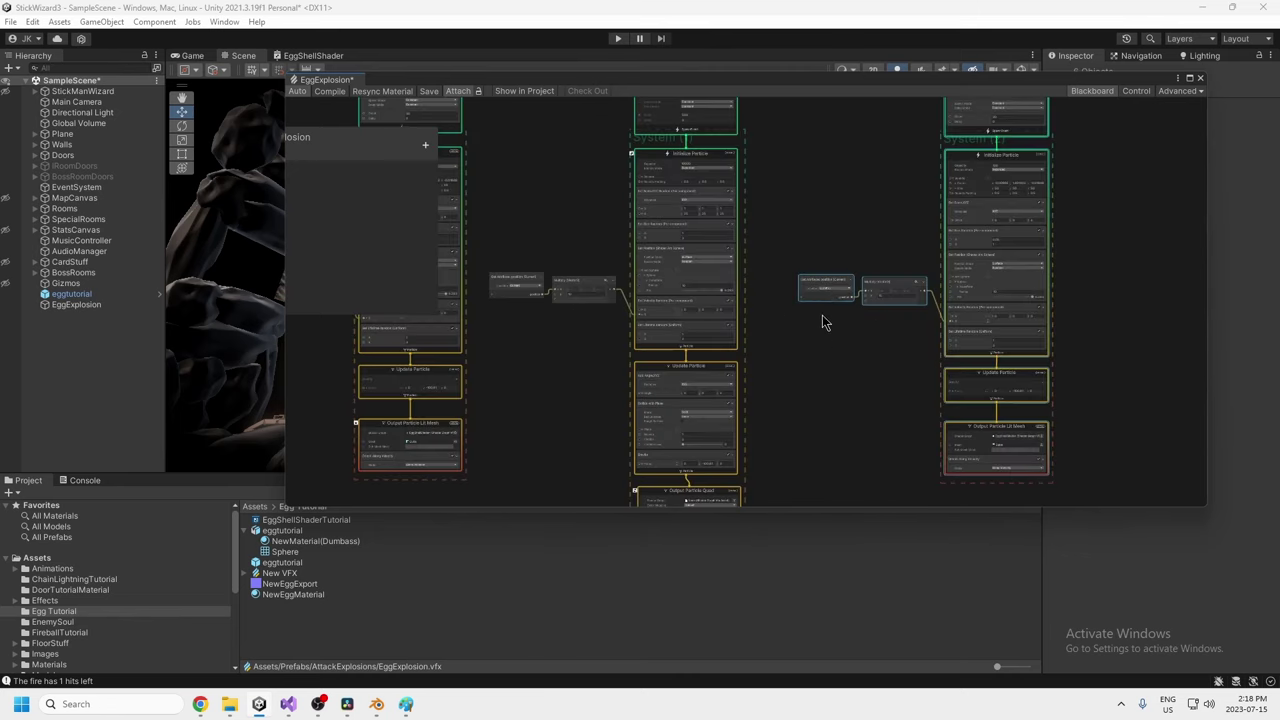
Delete the duplicated third particle system together with its input nodes.
drag(800, 333, 799, 332)
middle_drag(966, 287, 880, 299)
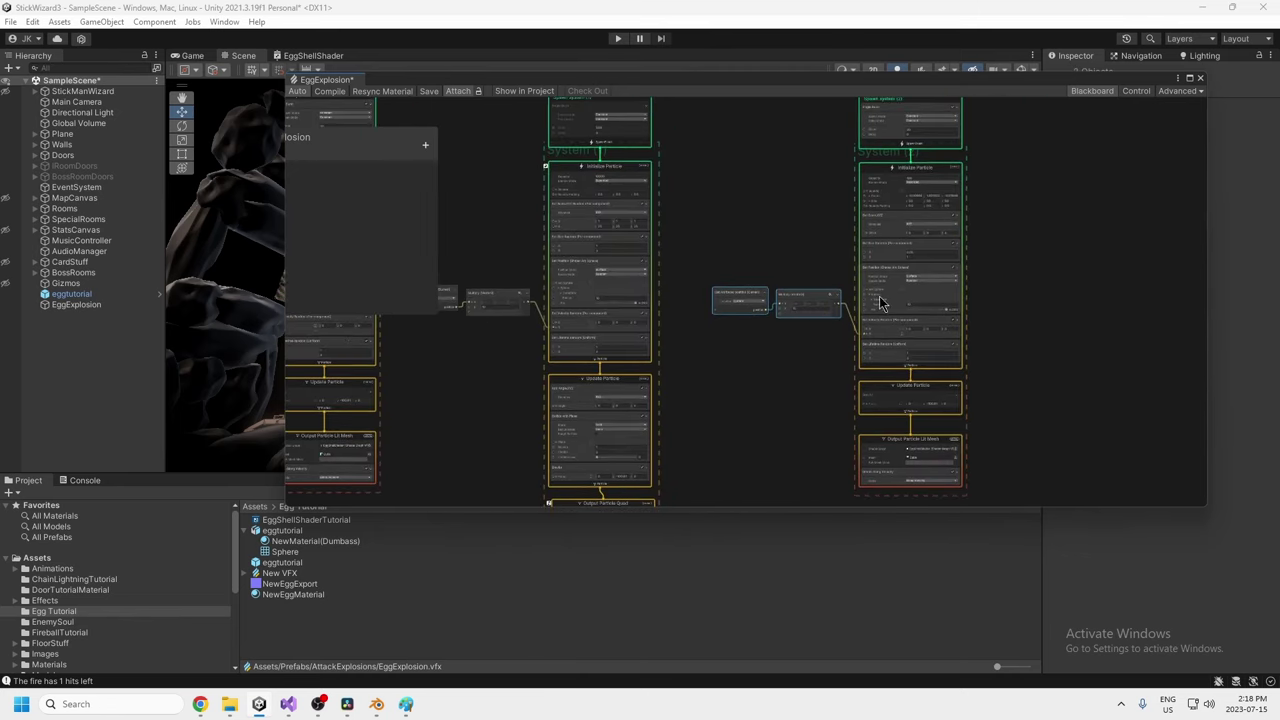
scroll(809, 358, down, 4)
drag(982, 172, 770, 470)
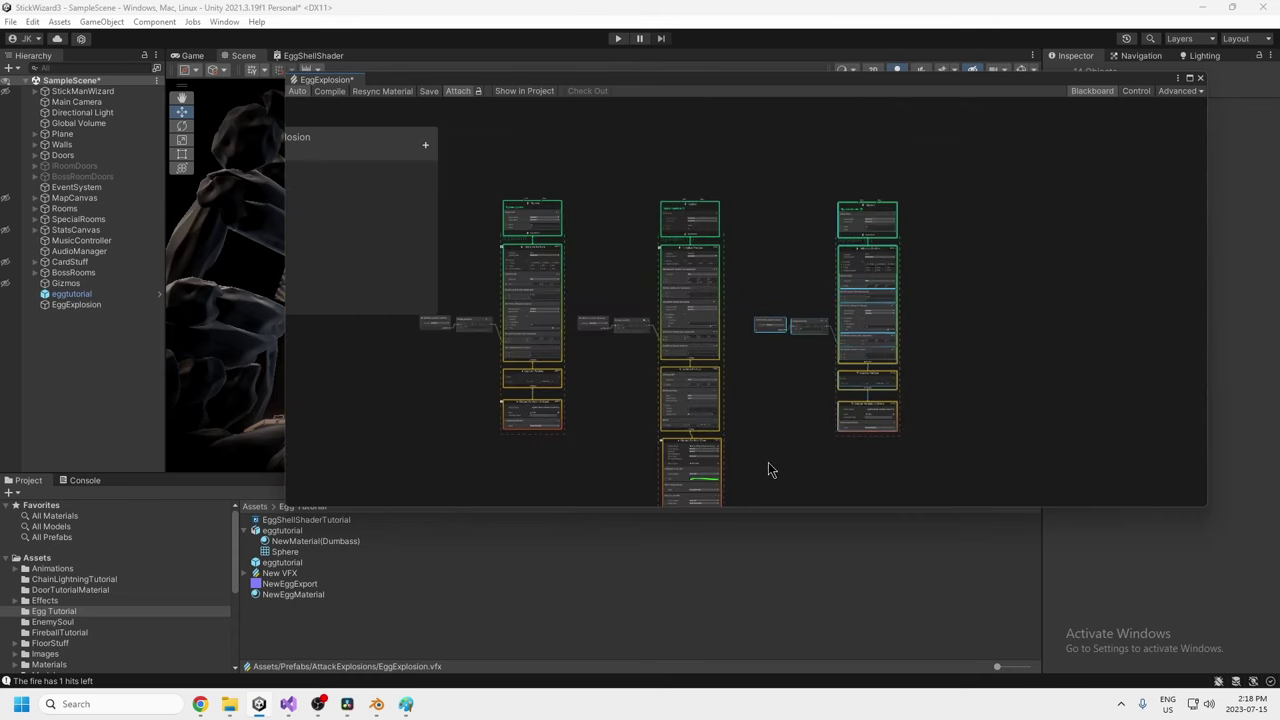
key(Delete)
Move the graph window aside to uncover the scene, and save the graph repeatedly to preview the explosion.
scroll(763, 263, up, 3)
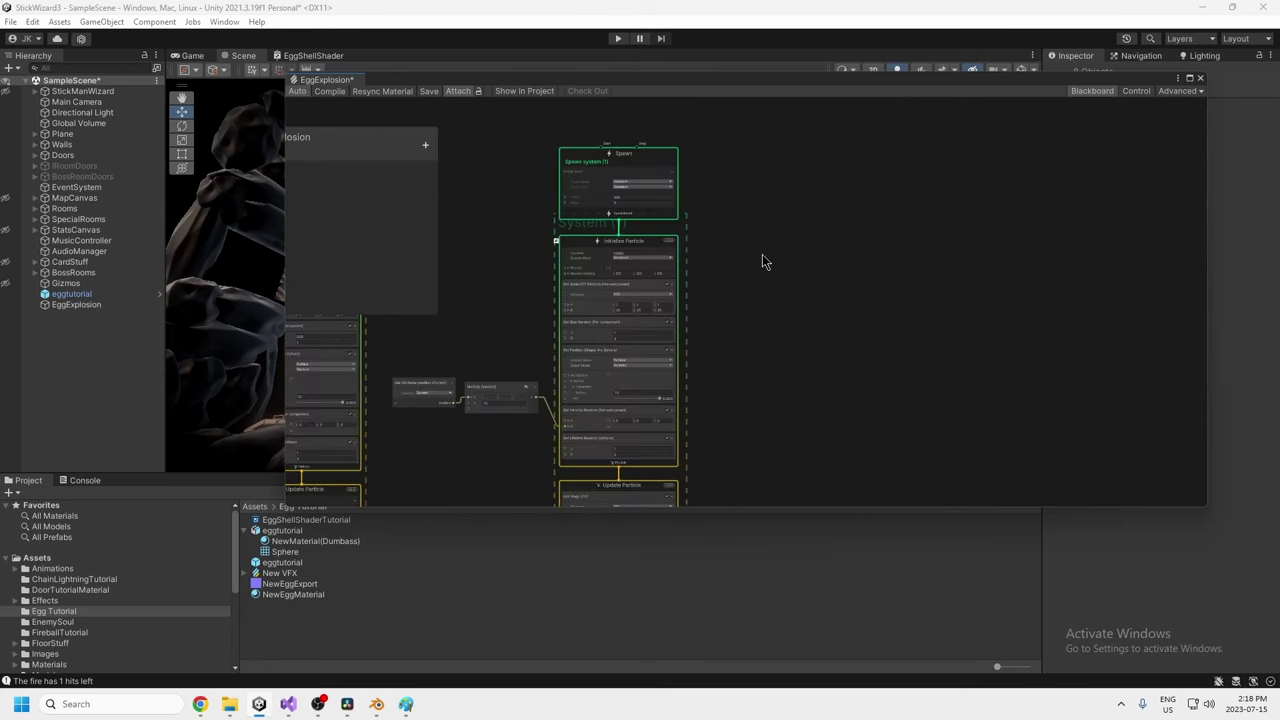
scroll(850, 275, up, 5)
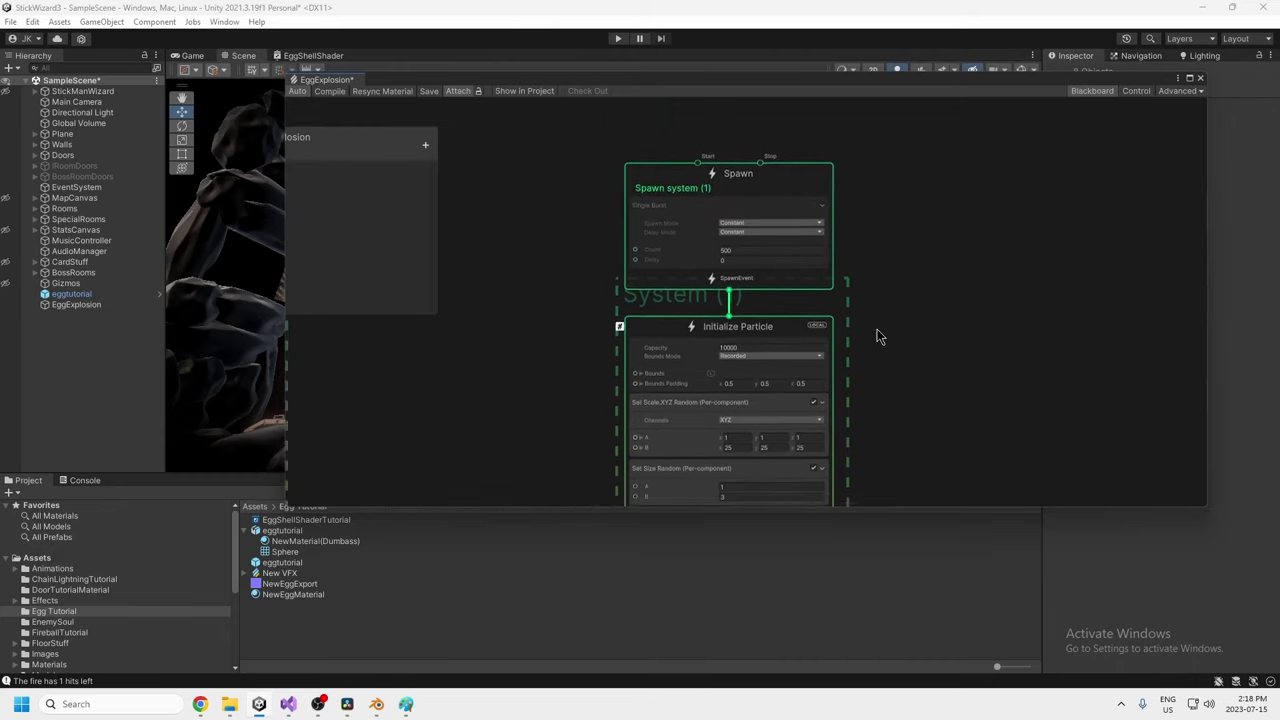
middle_drag(877, 295, 897, 253)
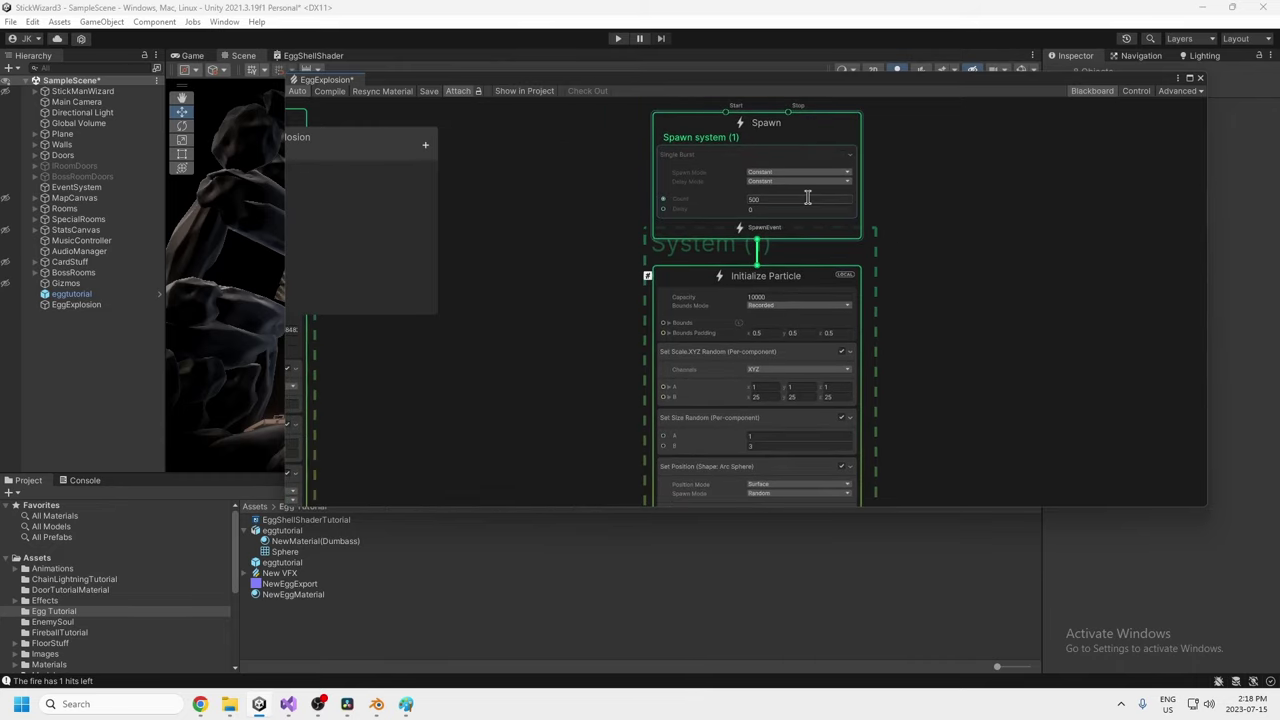
click(752, 199)
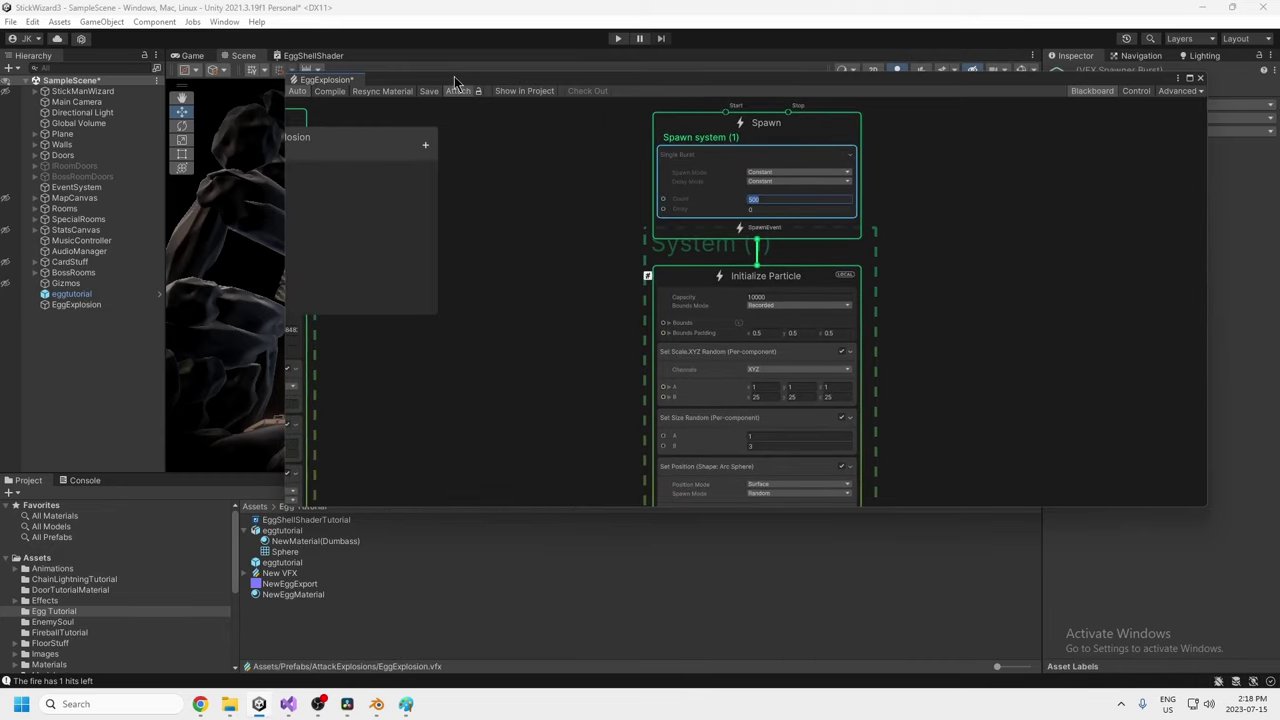
drag(451, 81, 790, 66)
click(767, 77)
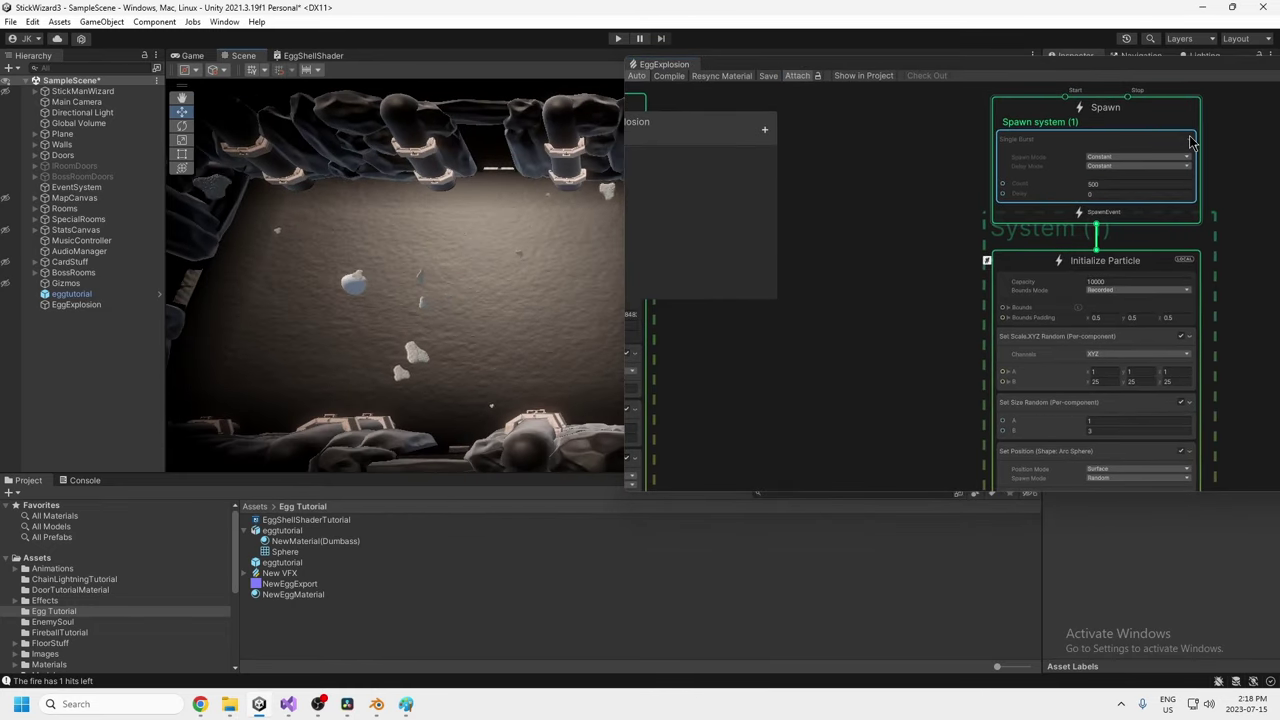
click(767, 77)
click(767, 77)
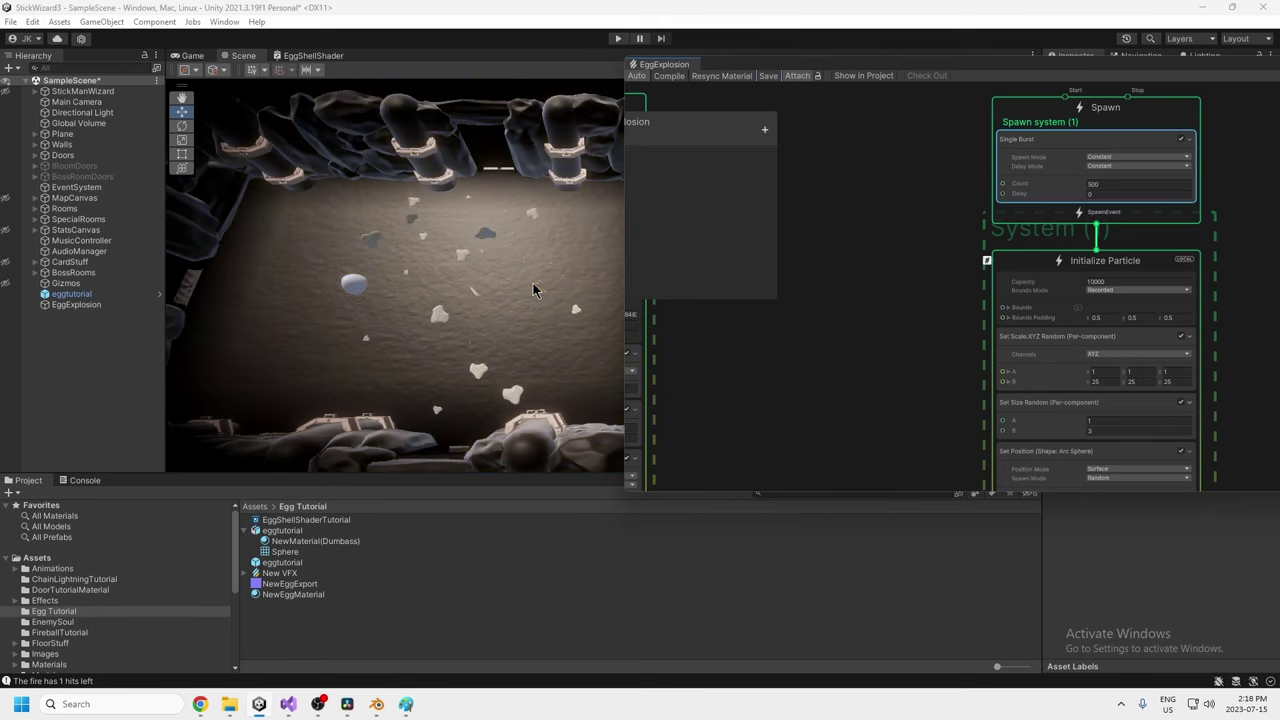
click(768, 77)
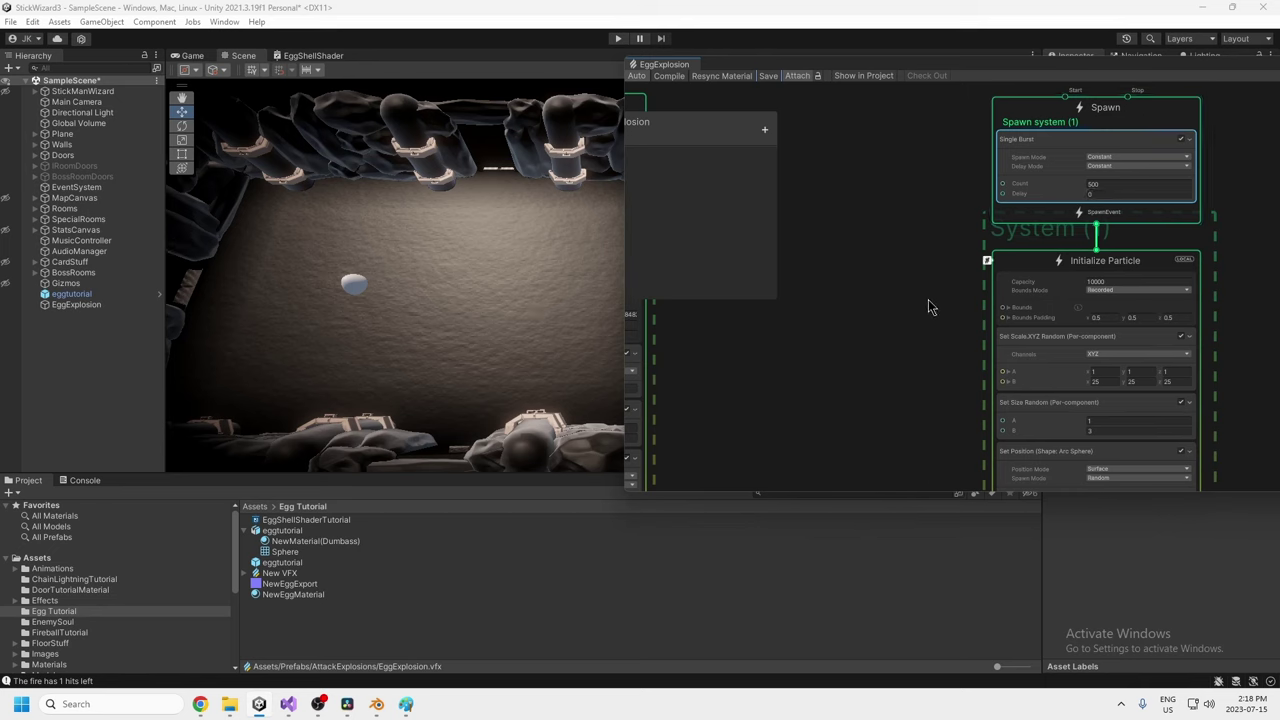
Review System (1) from Initialize Particle down to the Output Particle Quad's texture and colour settings, and save again to preview the splash.
middle_drag(929, 309, 874, 274)
click(1065, 253)
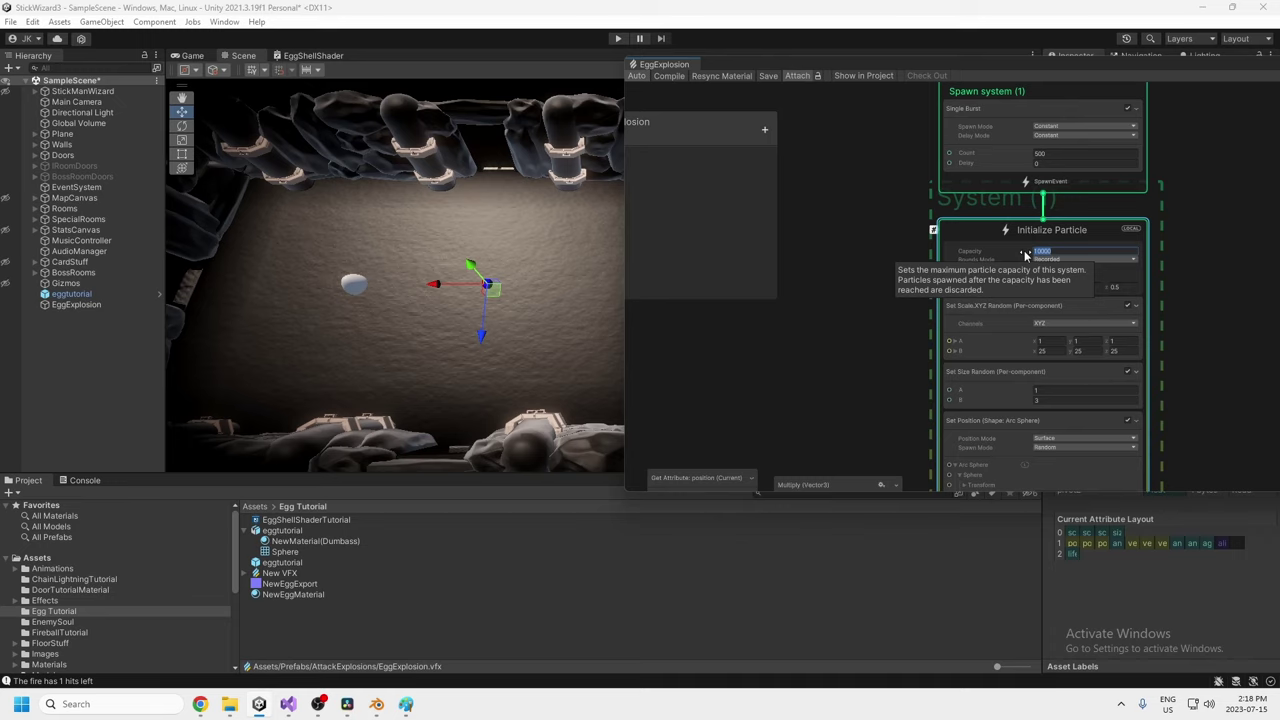
click(1063, 267)
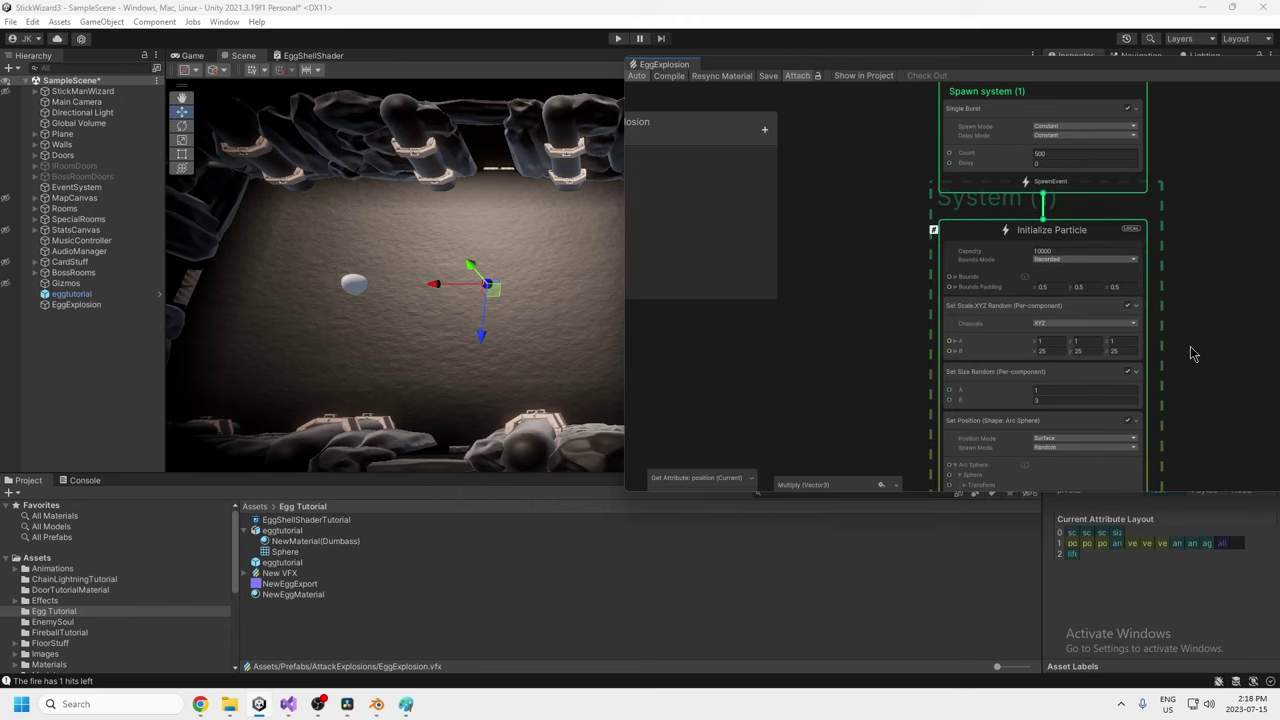
middle_drag(1184, 352, 1149, 263)
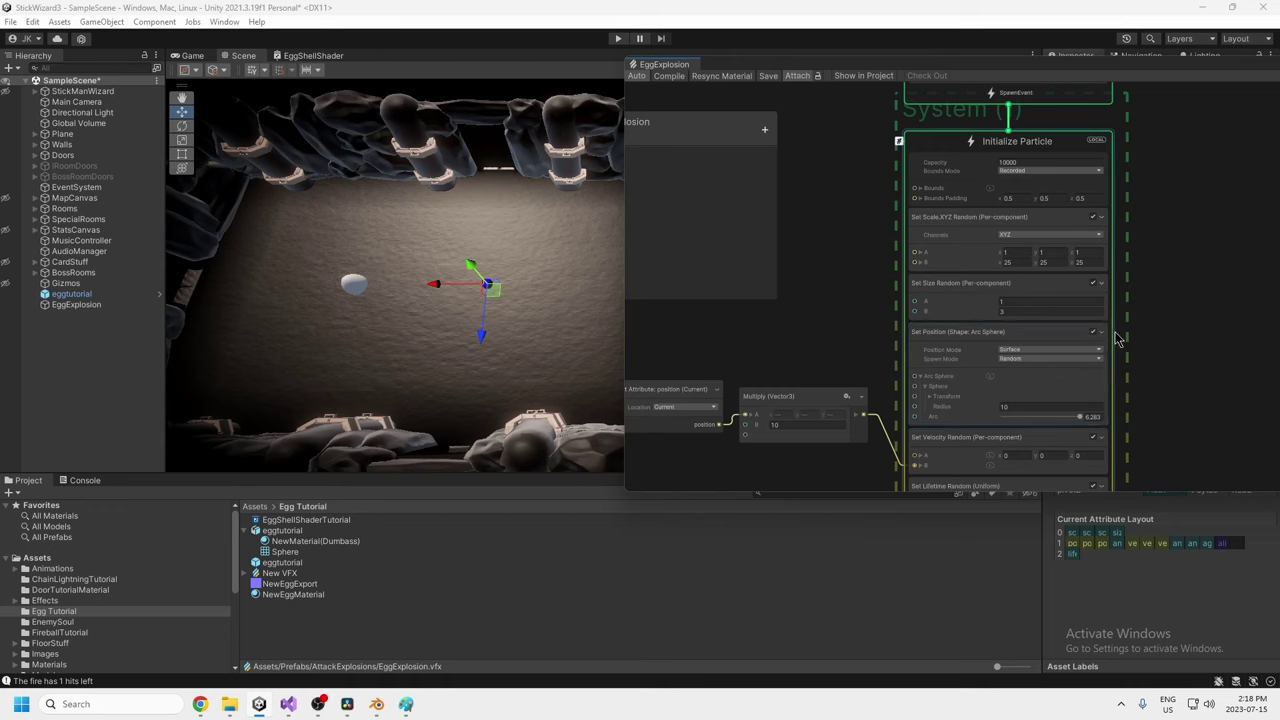
middle_drag(1118, 339, 1169, 337)
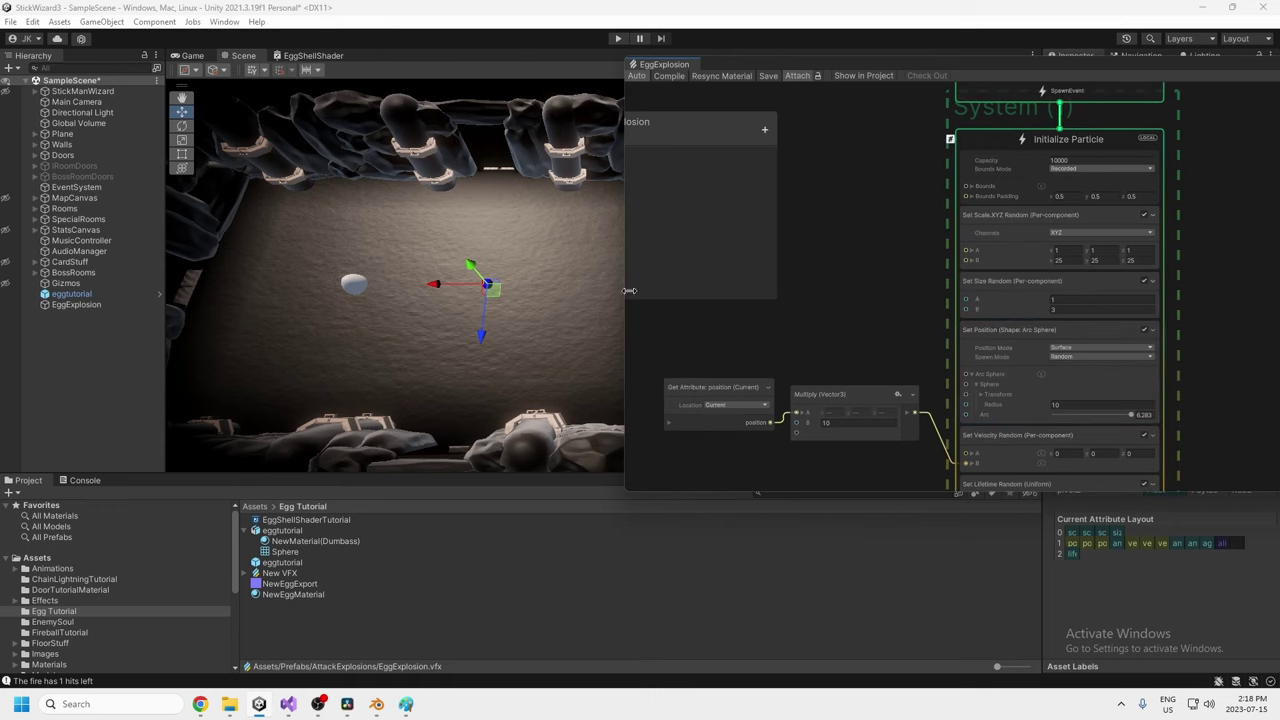
middle_drag(1219, 297, 1211, 267)
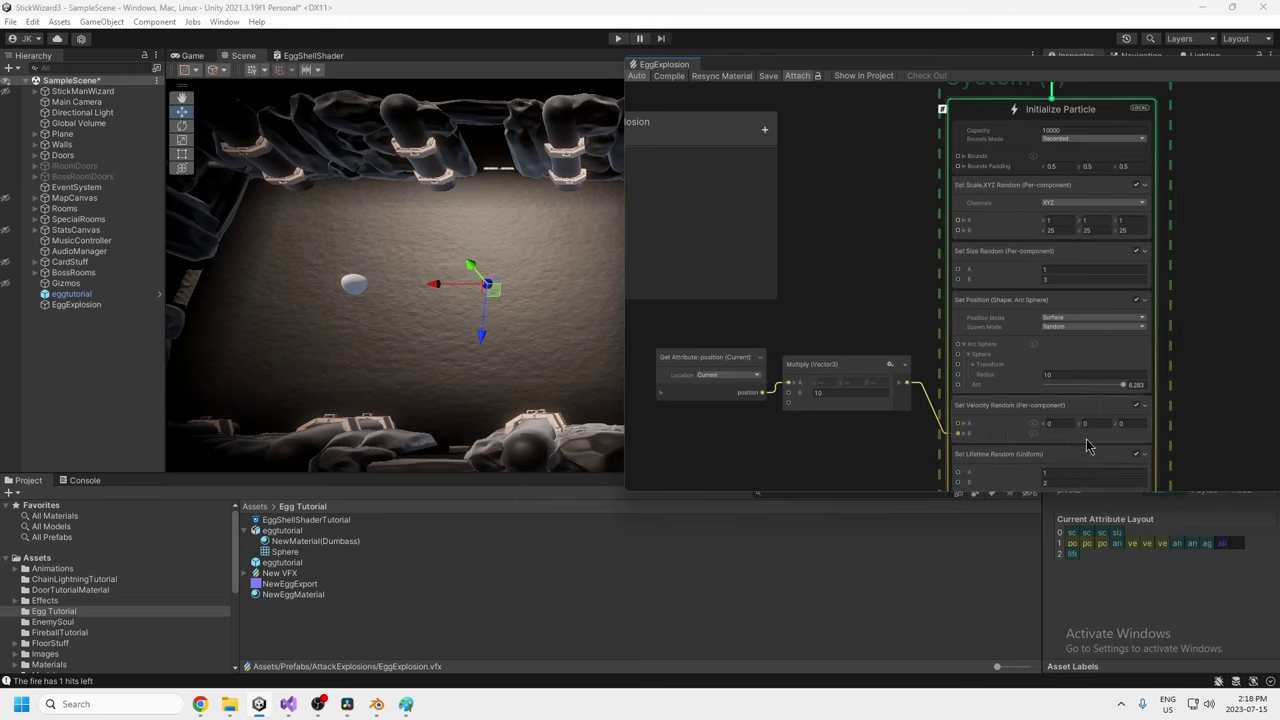
scroll(1226, 451, down, 10)
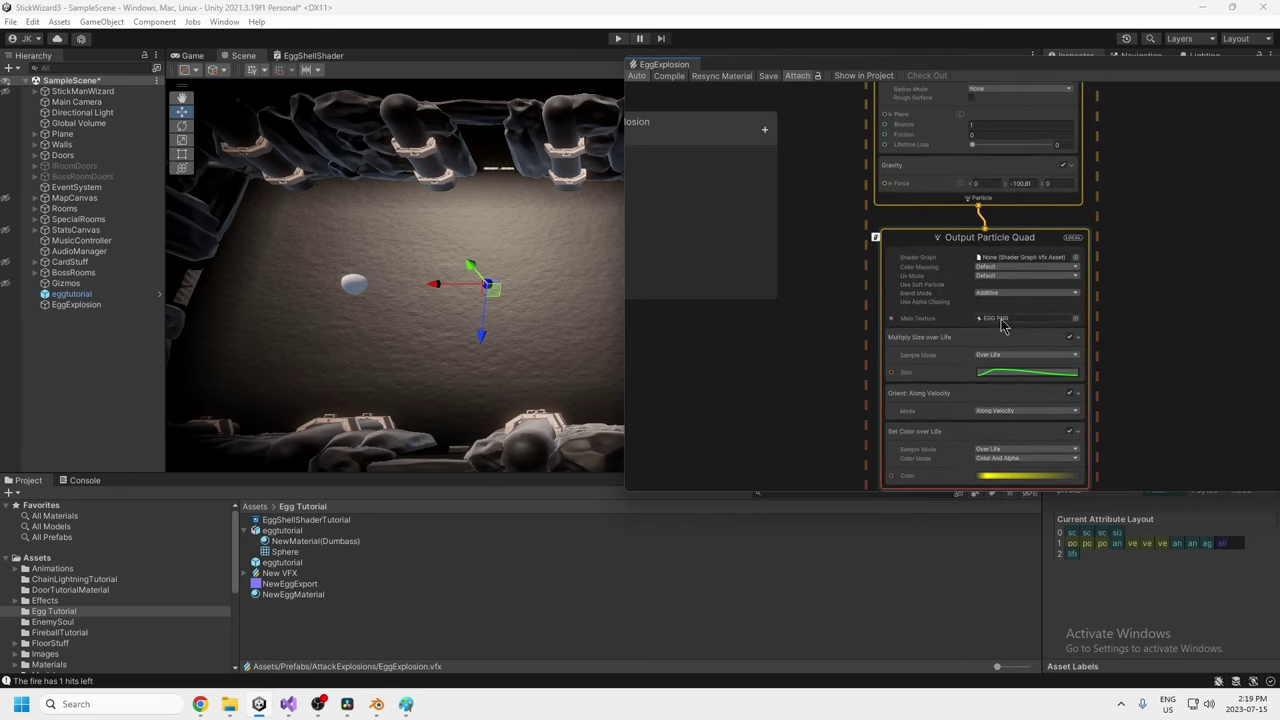
click(769, 78)
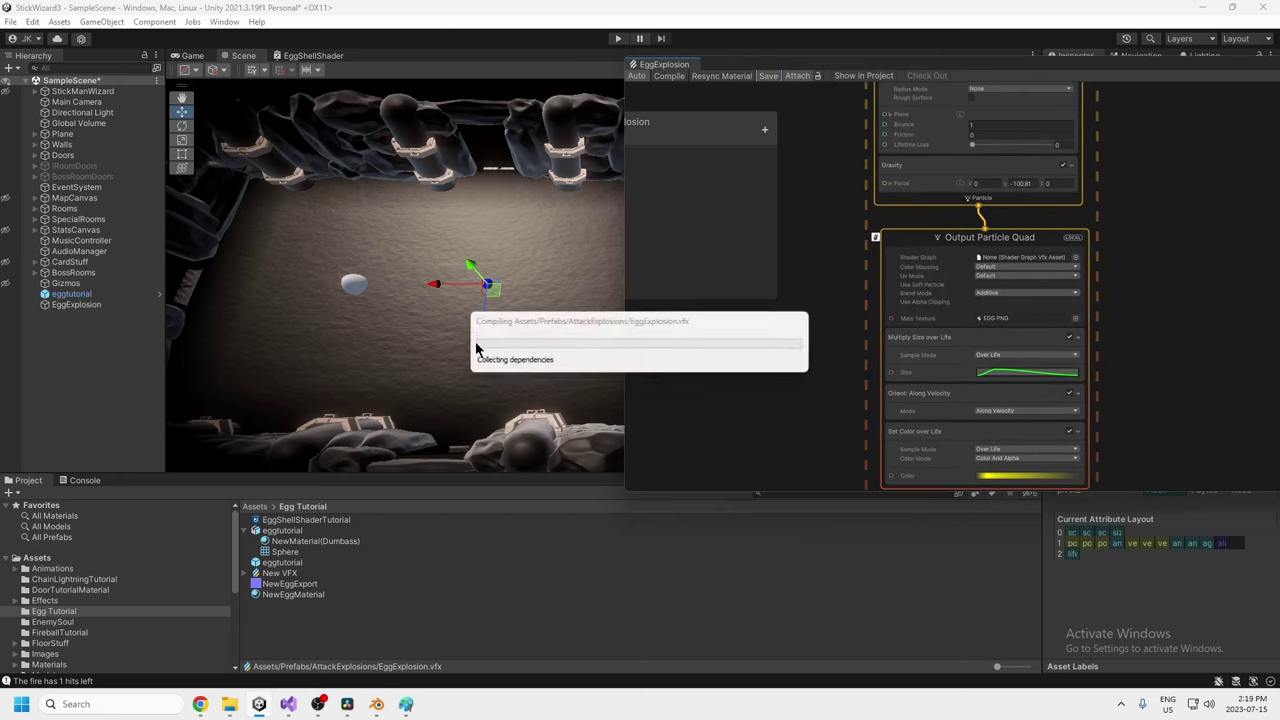
Switch to File Explorer, look through the Downloads folder, and view EGG PNG.png from the Drawings folder.
click(230, 704)
click(311, 299)
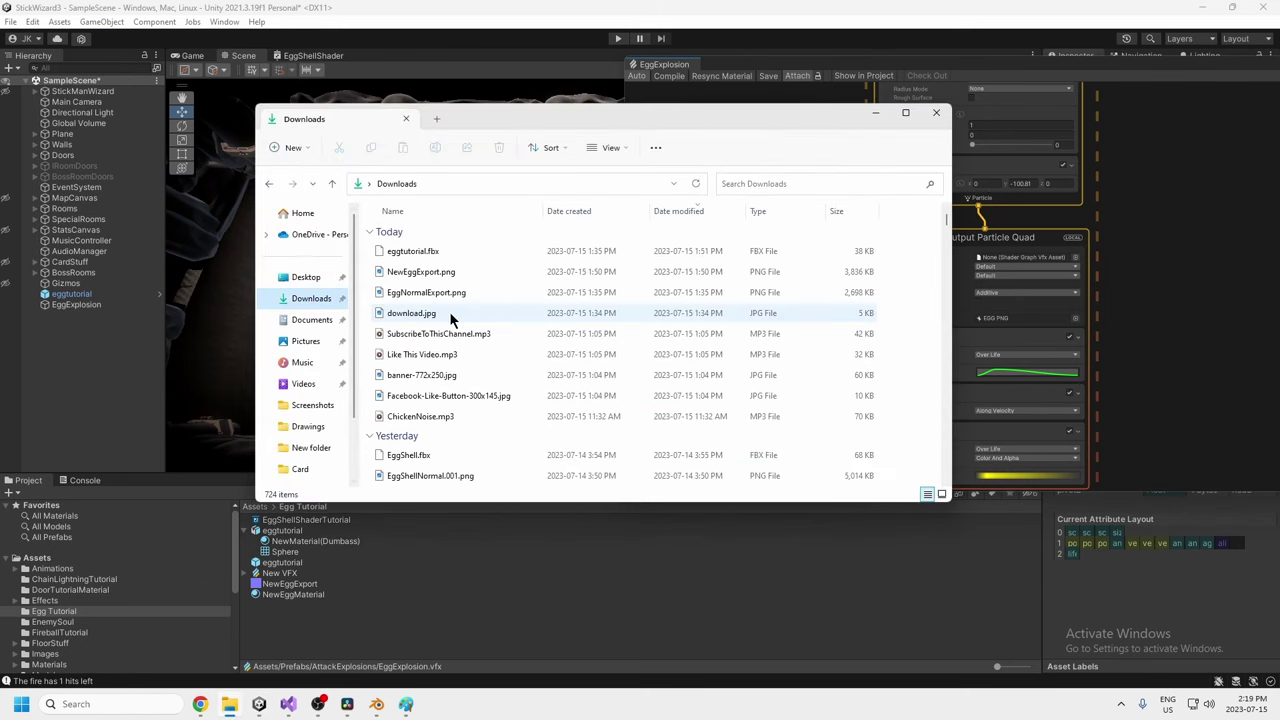
scroll(410, 410, down, 2)
scroll(410, 400, down, 2)
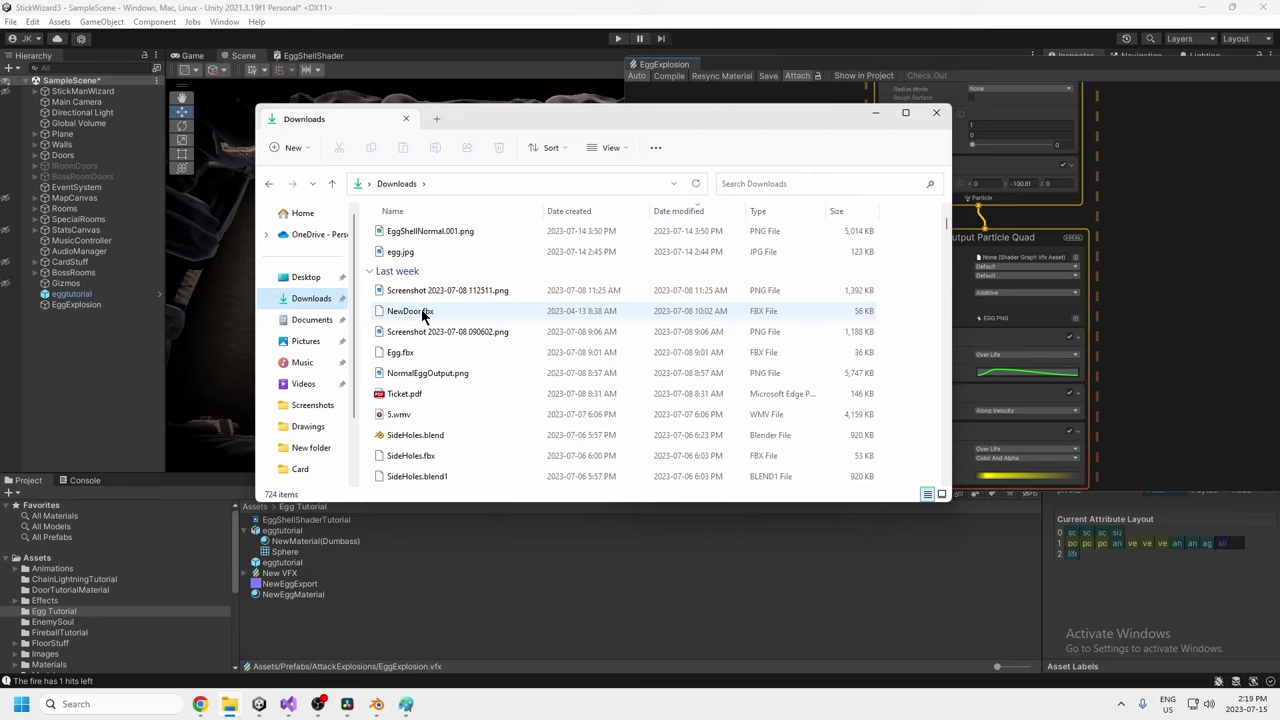
scroll(402, 445, down, 2)
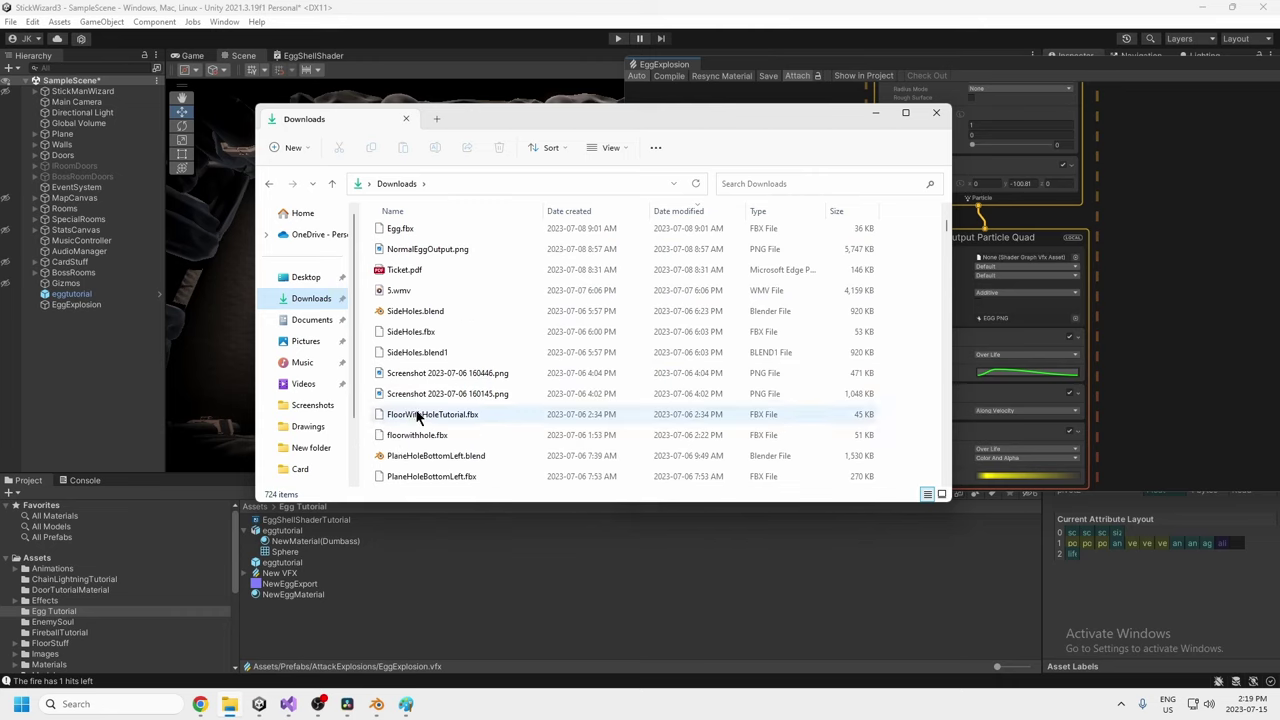
scroll(408, 430, up, 5)
scroll(413, 408, up, 1)
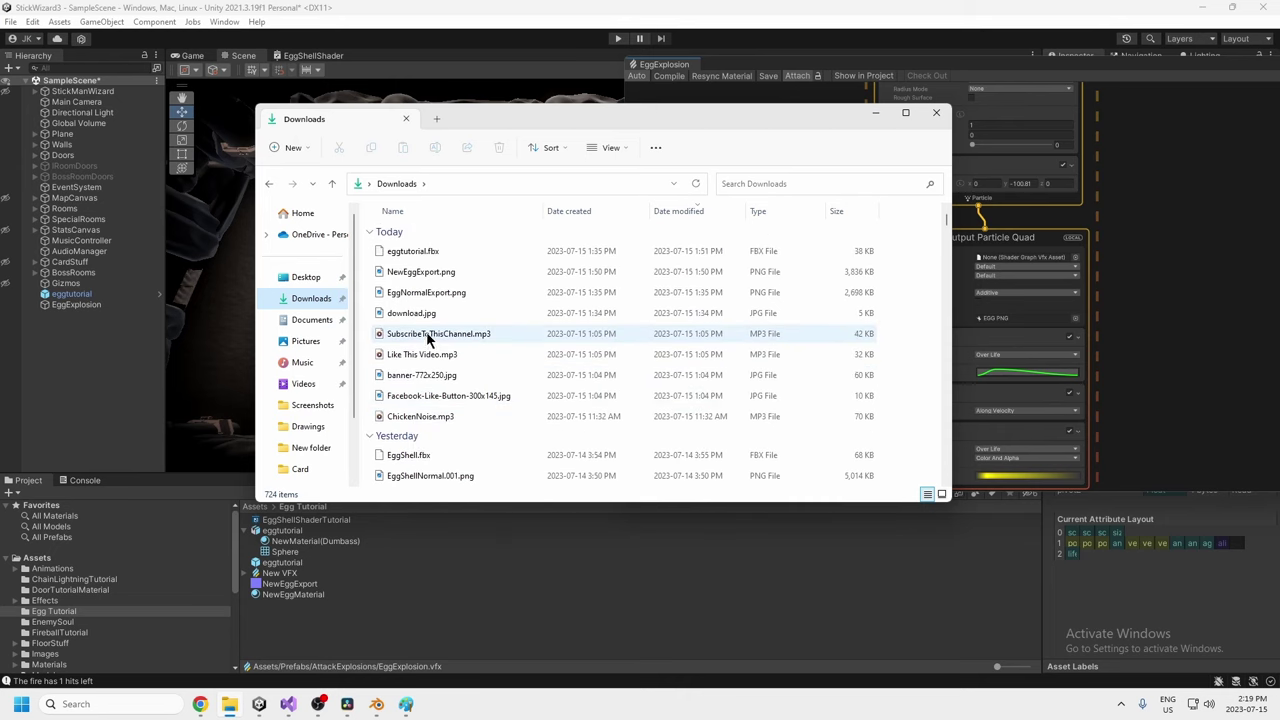
scroll(423, 402, down, 3)
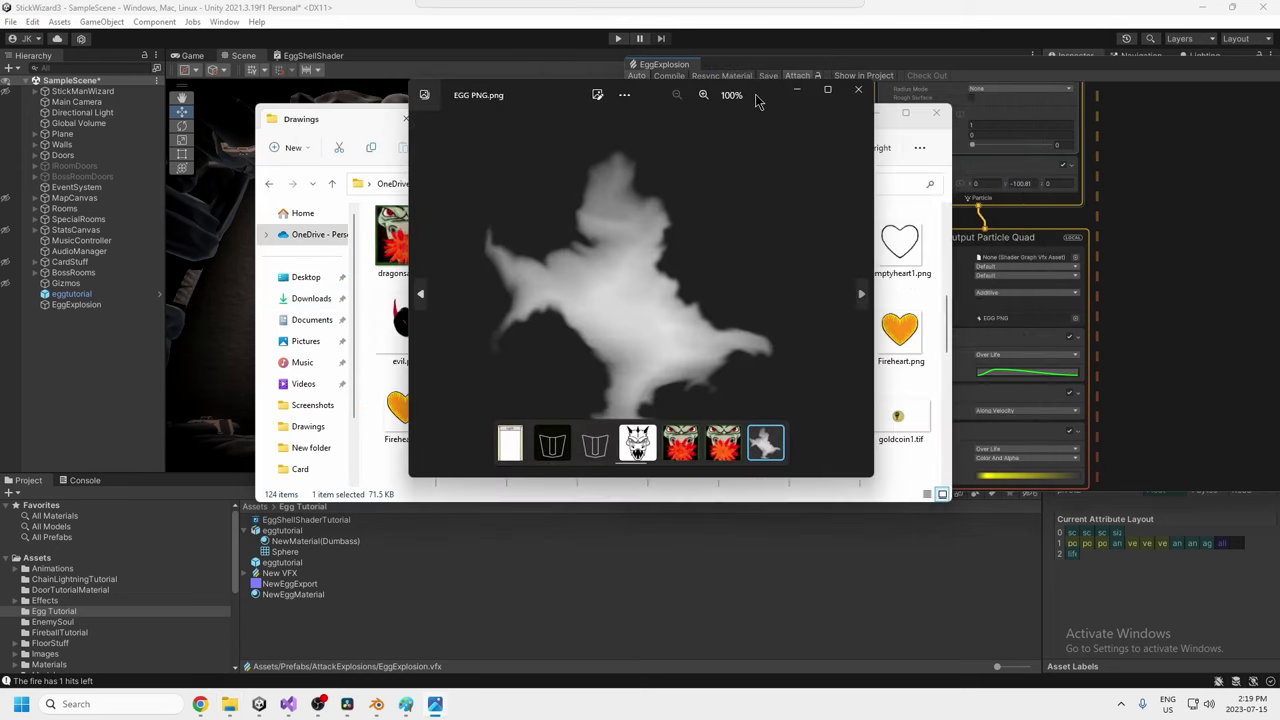
drag(757, 103, 710, 155)
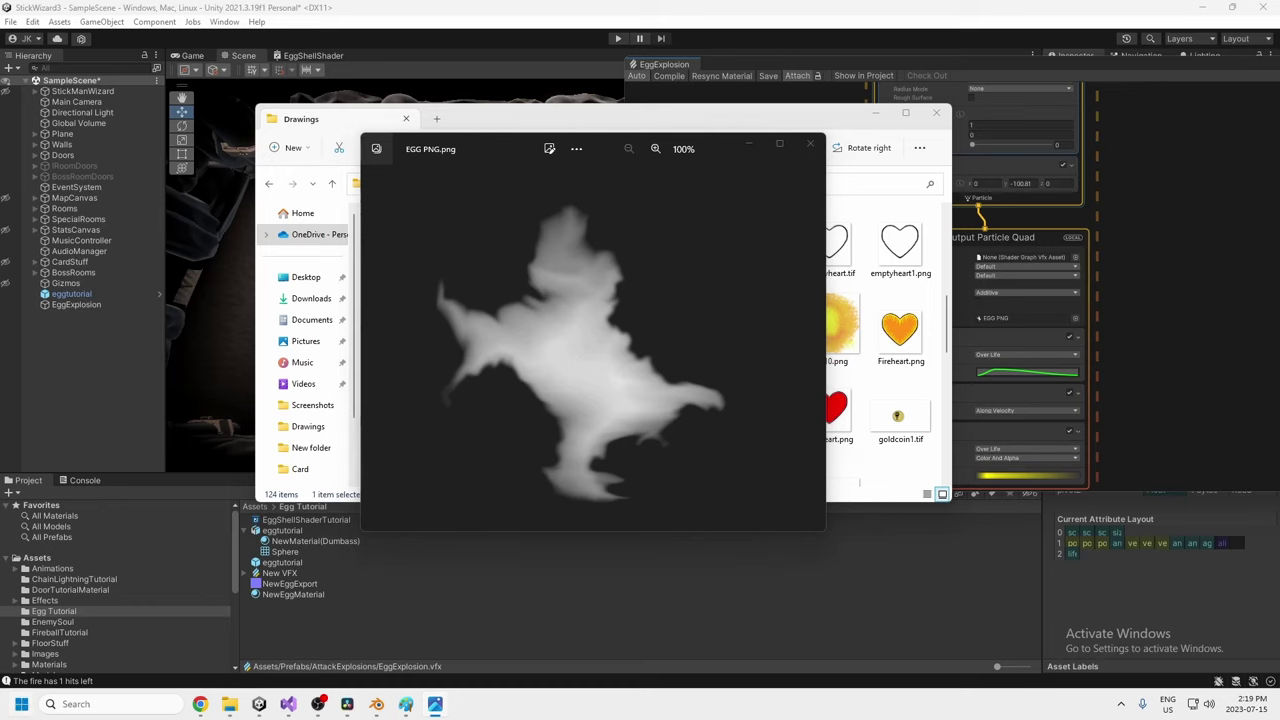
Start SketchBook and resize the blank image to 500 by 500 pixels with proportions unlocked.
key(super)
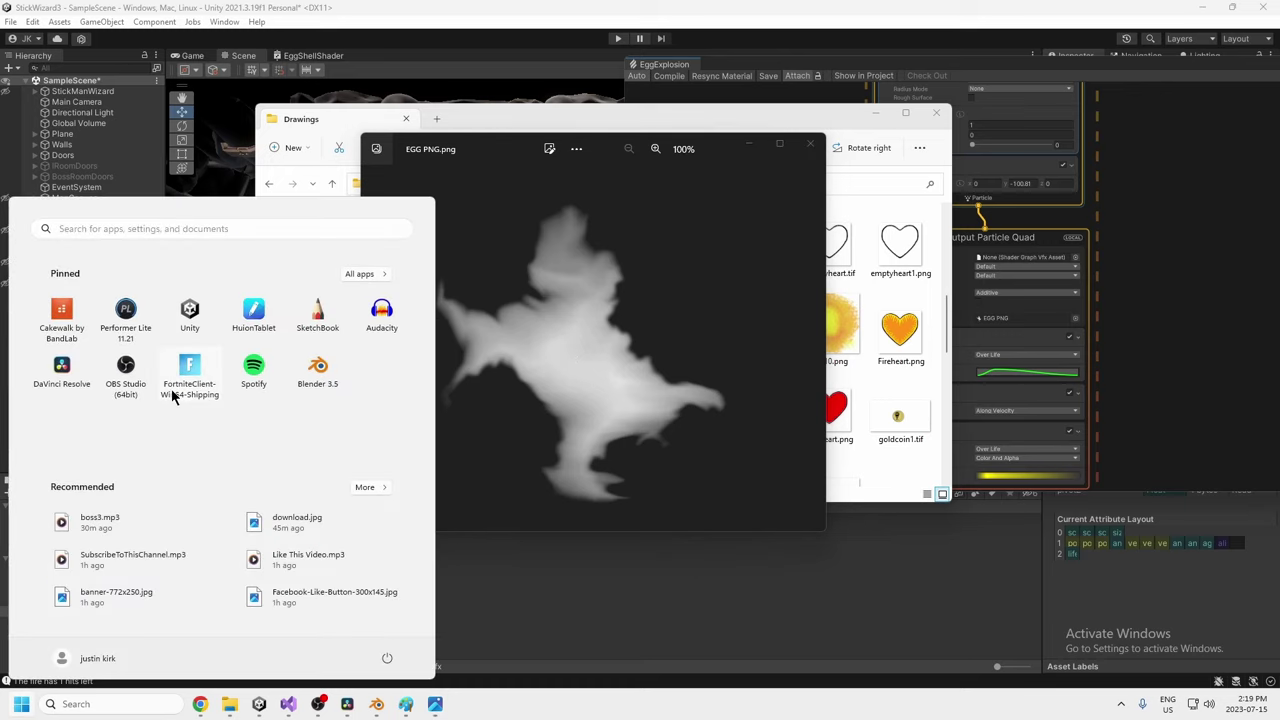
click(318, 315)
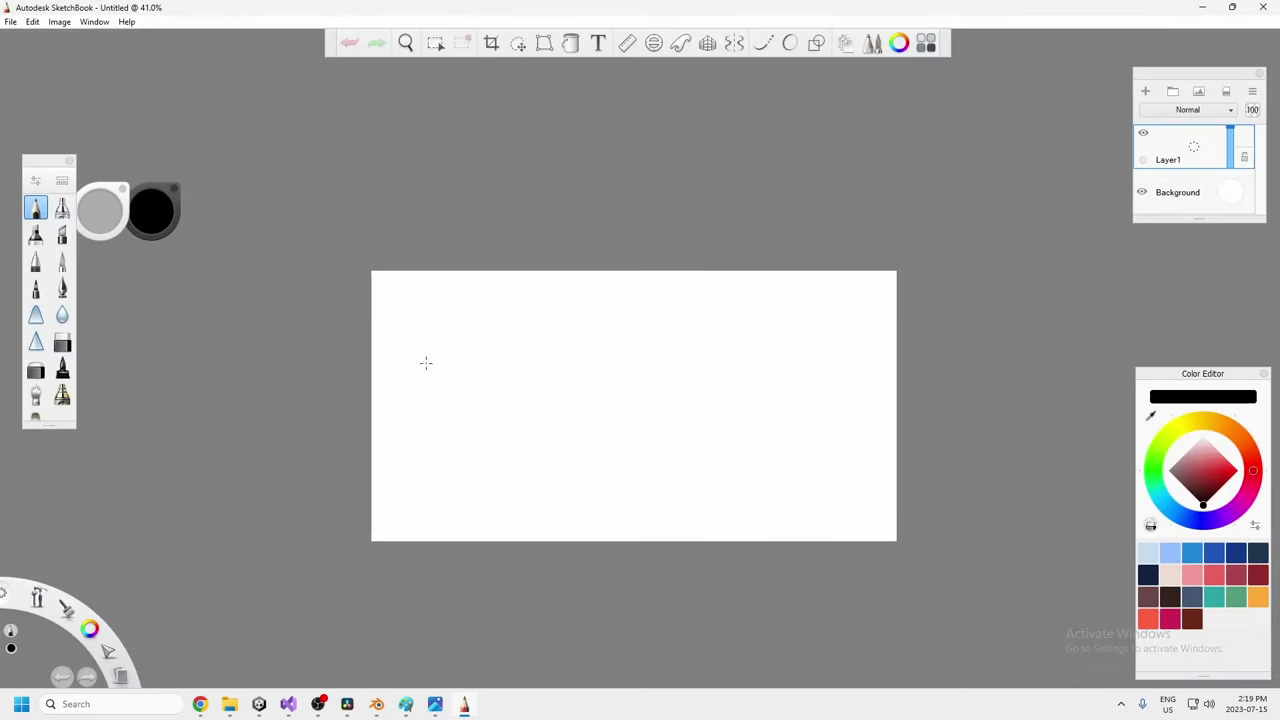
click(59, 21)
click(80, 33)
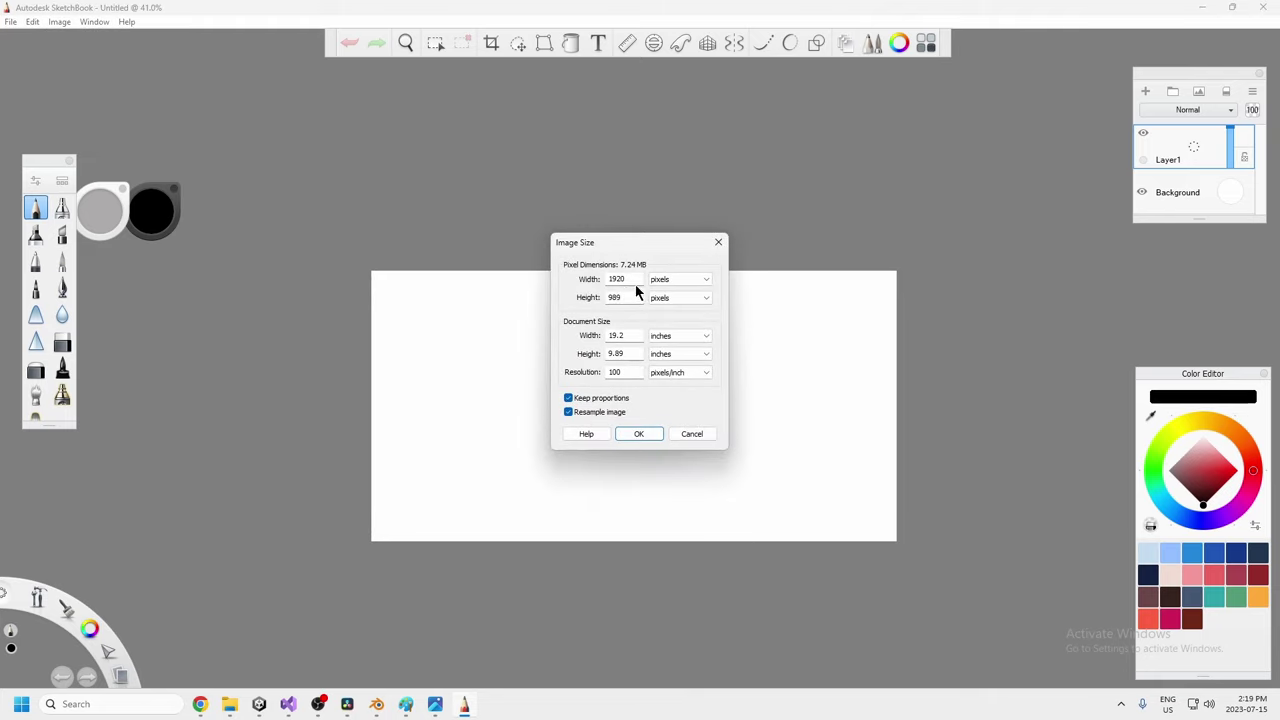
click(568, 398)
drag(632, 279, 523, 260)
text(500)
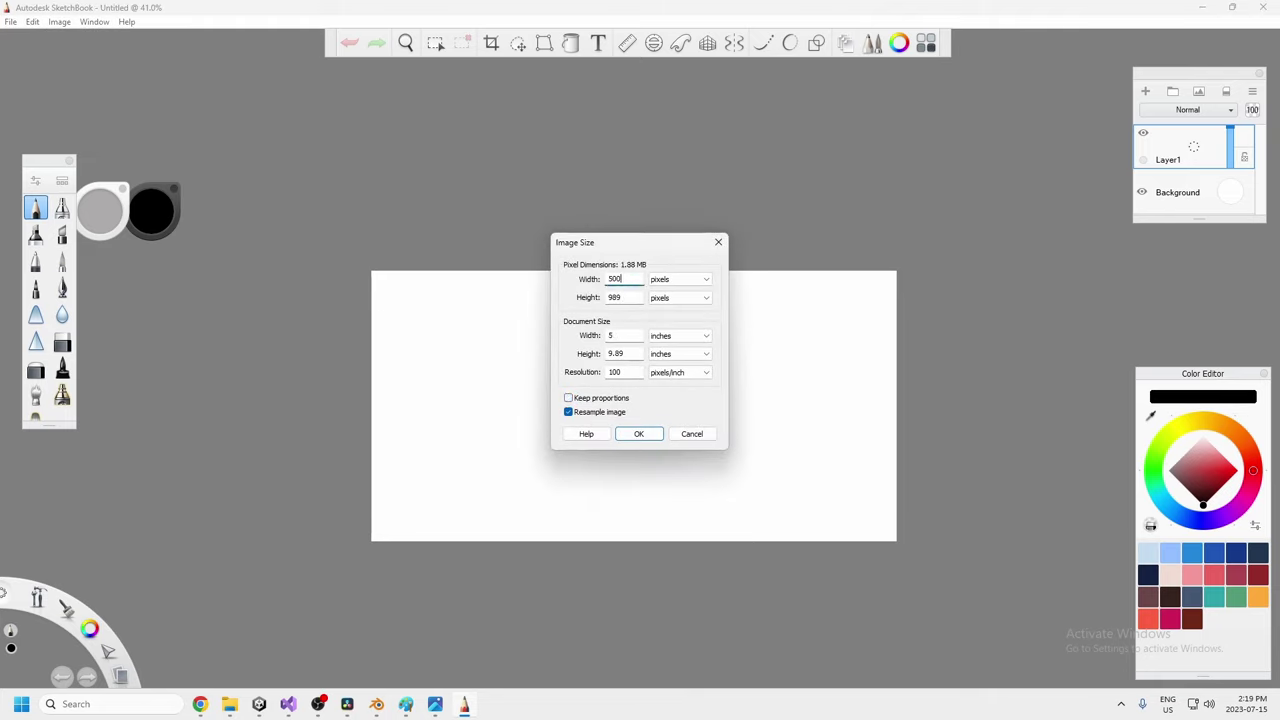
text(500)
click(638, 433)
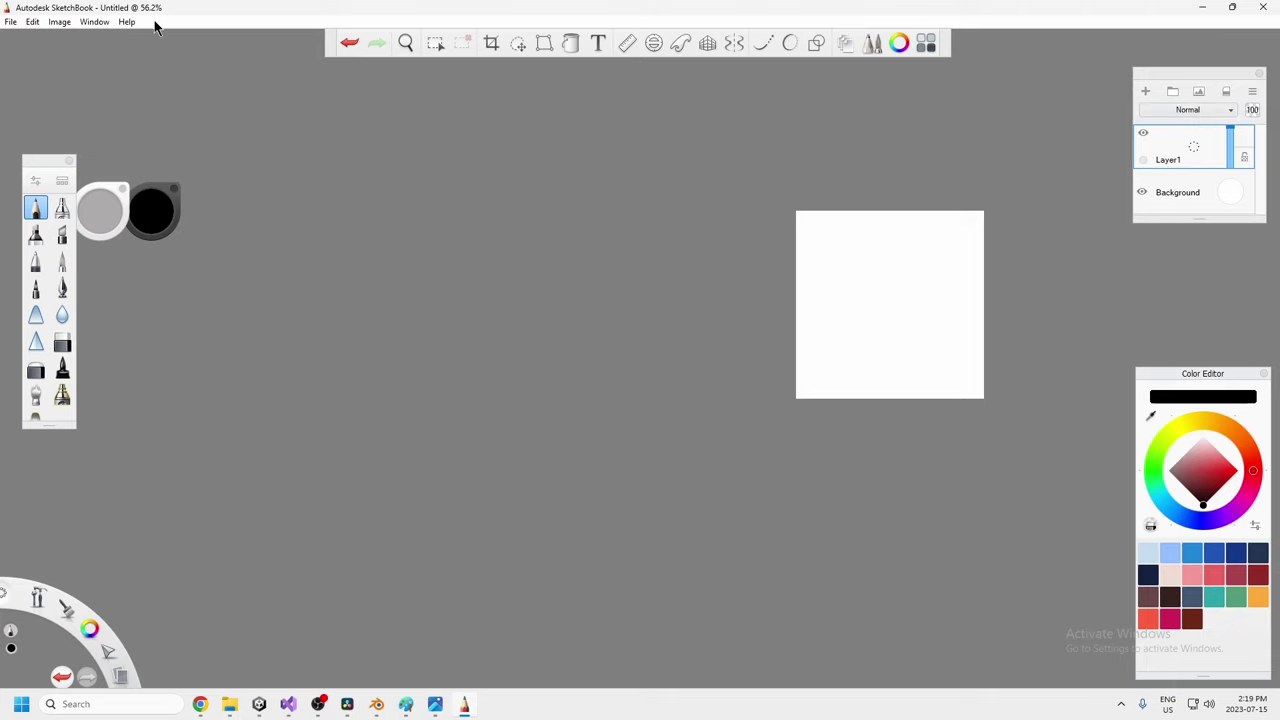
Fill the Background layer with black, and select the soft airbrush with white as the paint colour.
click(95, 22)
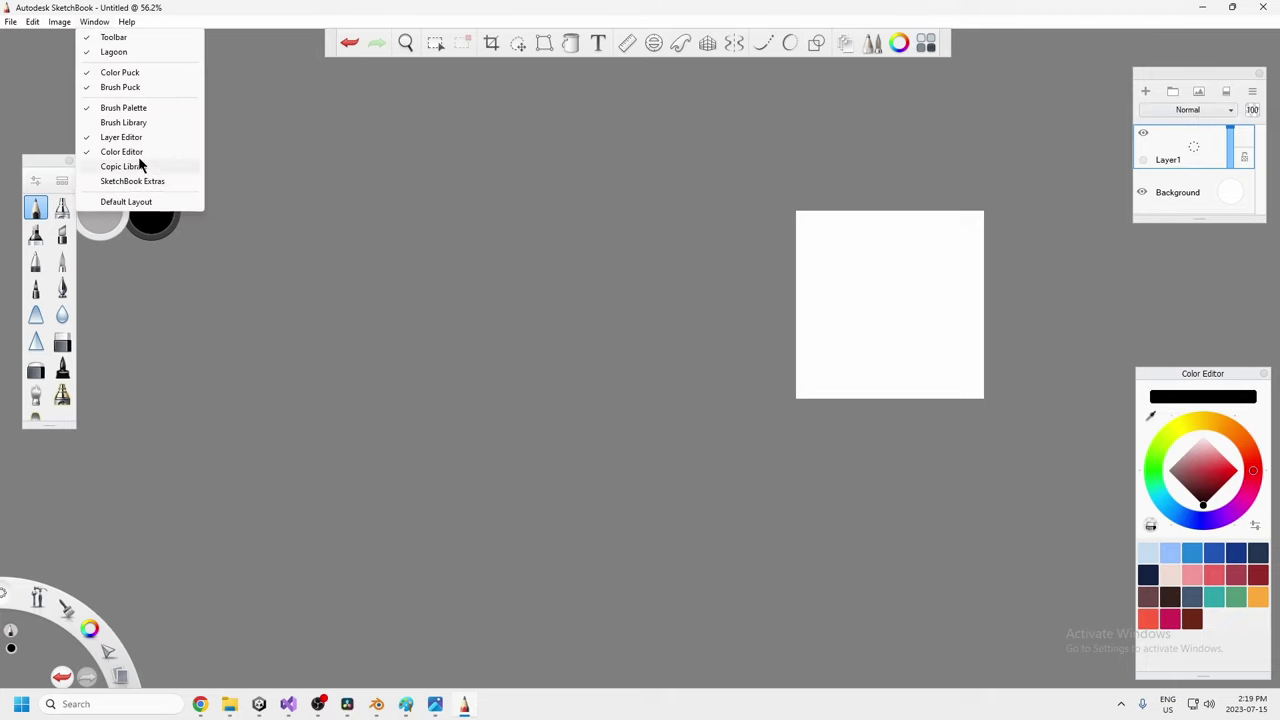
click(356, 190)
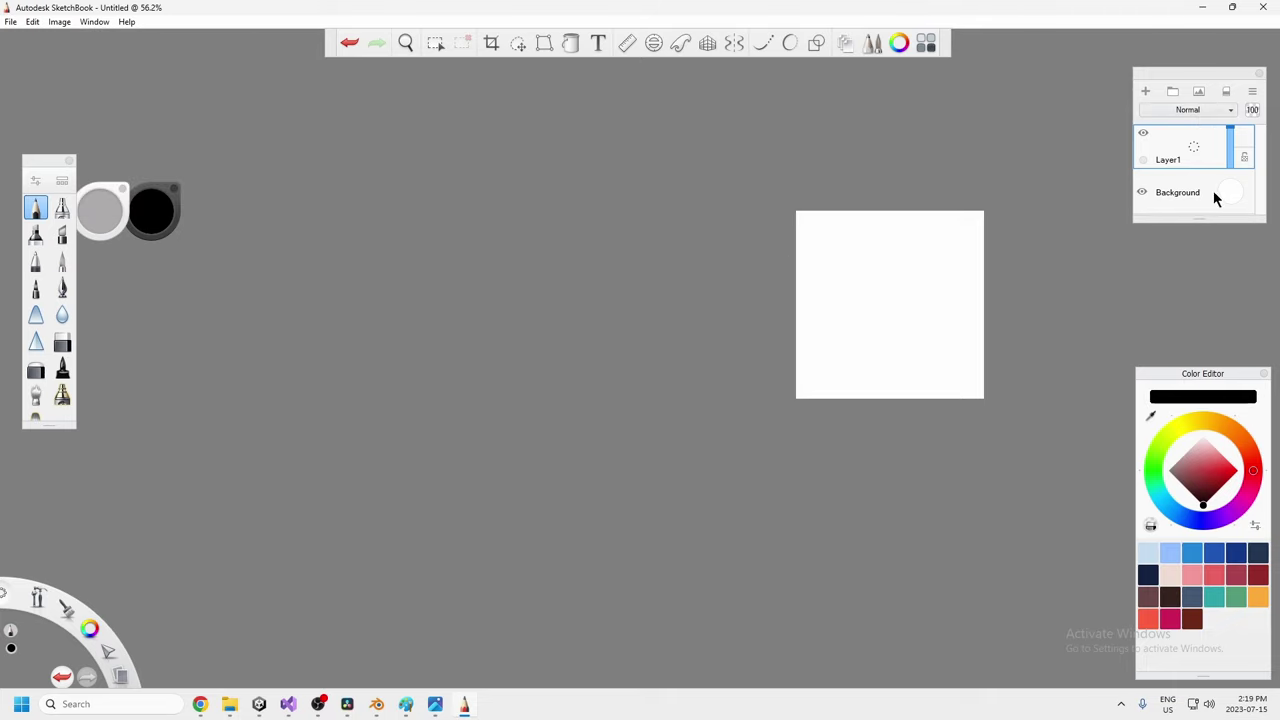
mouse_move(1230, 192)
mouse_down()
mouse_move(978, 285)
mouse_move(922, 335)
mouse_up()
click(62, 261)
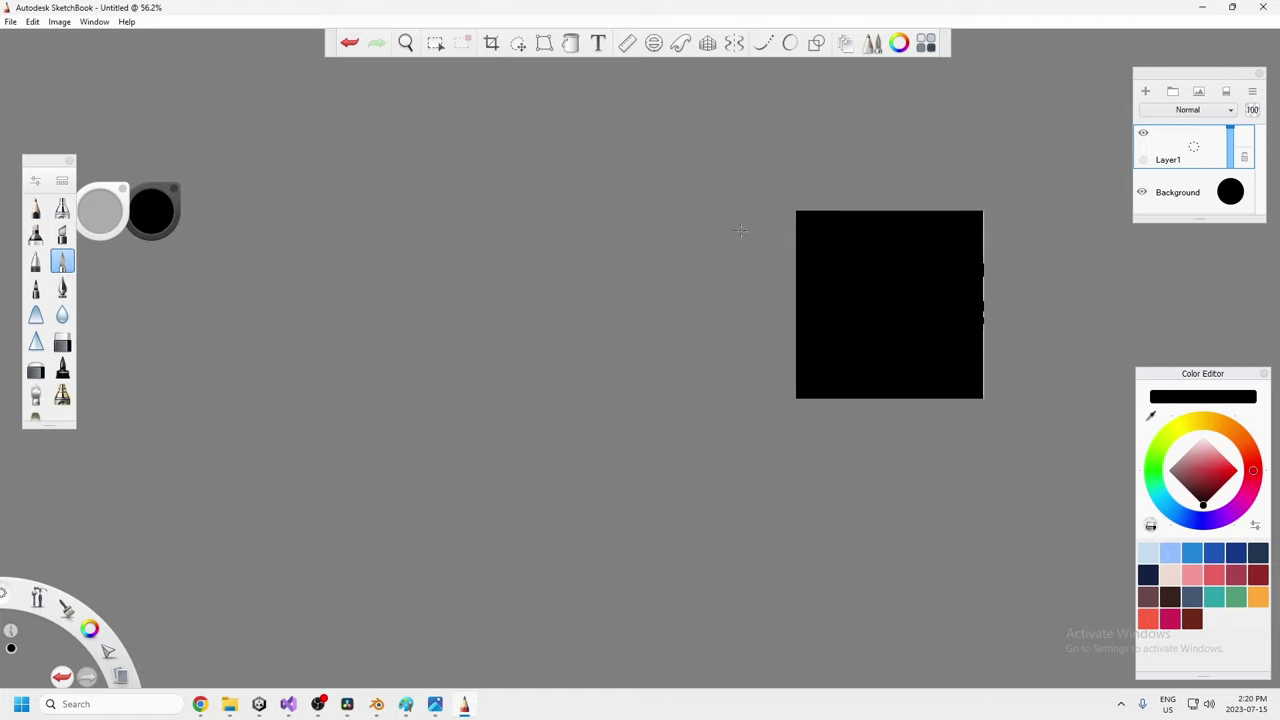
drag(1197, 458, 1206, 383)
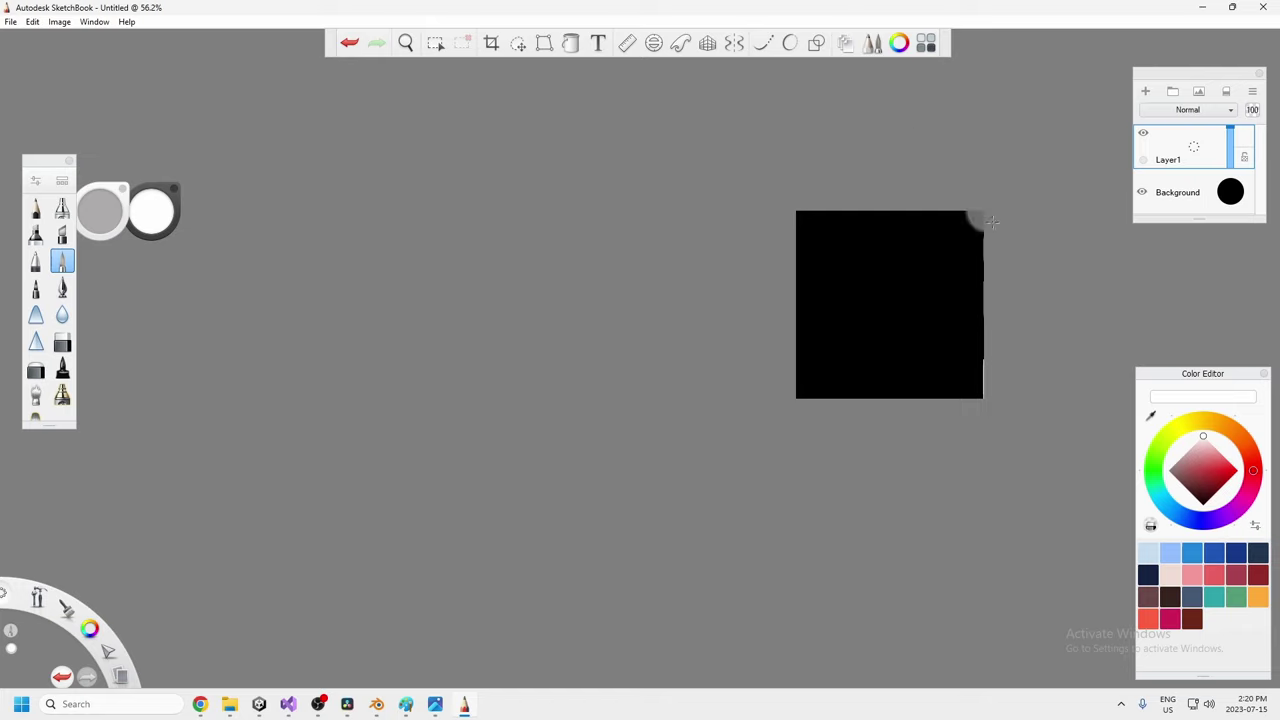
Undo a first oversized blob, paint a smaller soft white splash shape mid-canvas on Layer1, and move the brush puck away from the palette.
mouse_move(846, 306)
mouse_down()
mouse_move(892, 238)
mouse_move(850, 372)
mouse_up()
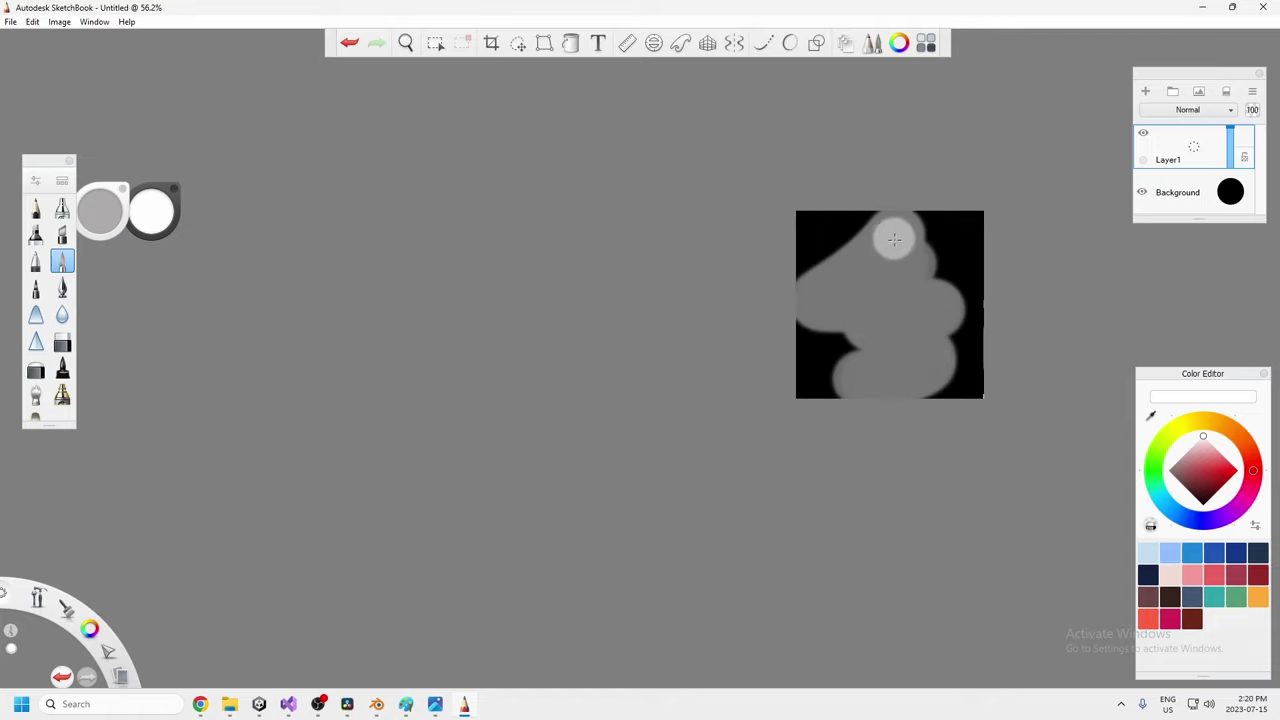
key(ctrl+z)
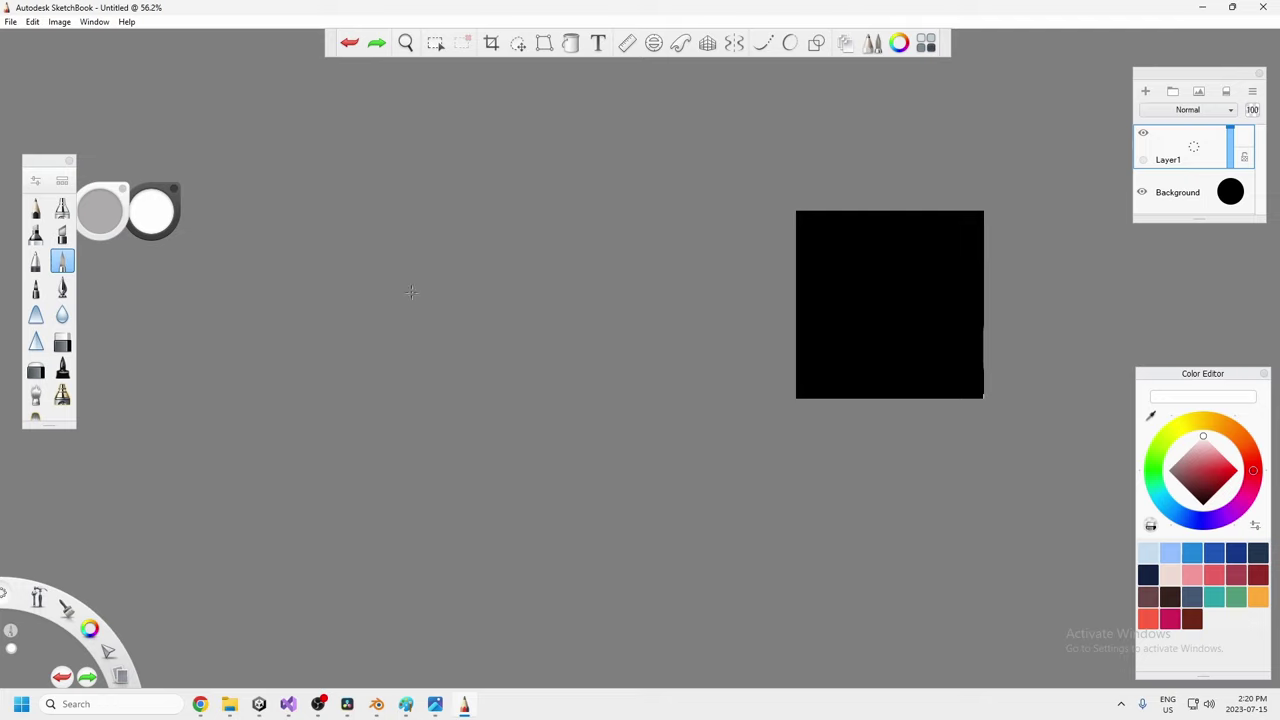
mouse_move(883, 274)
mouse_down()
mouse_move(851, 310)
mouse_move(899, 323)
mouse_move(935, 370)
mouse_up()
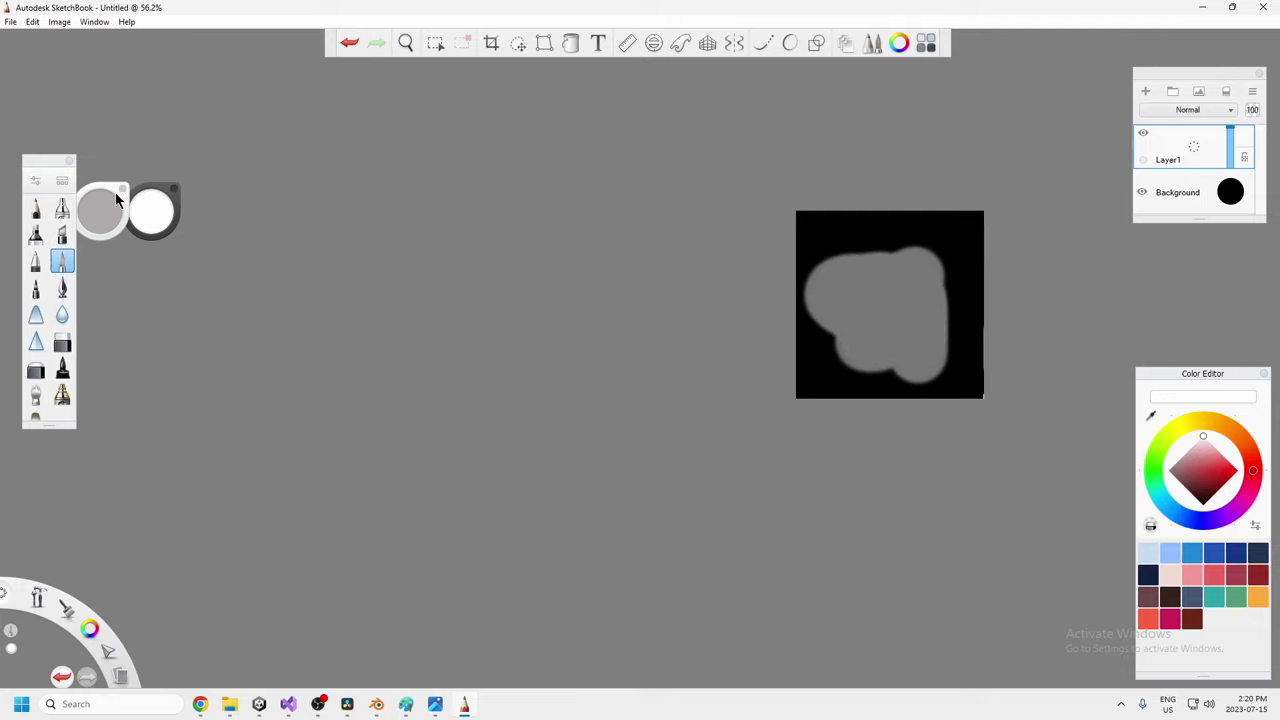
mouse_move(115, 198)
mouse_down()
mouse_move(175, 186)
mouse_move(287, 218)
mouse_move(293, 158)
mouse_up()
drag(297, 84, 297, 84)
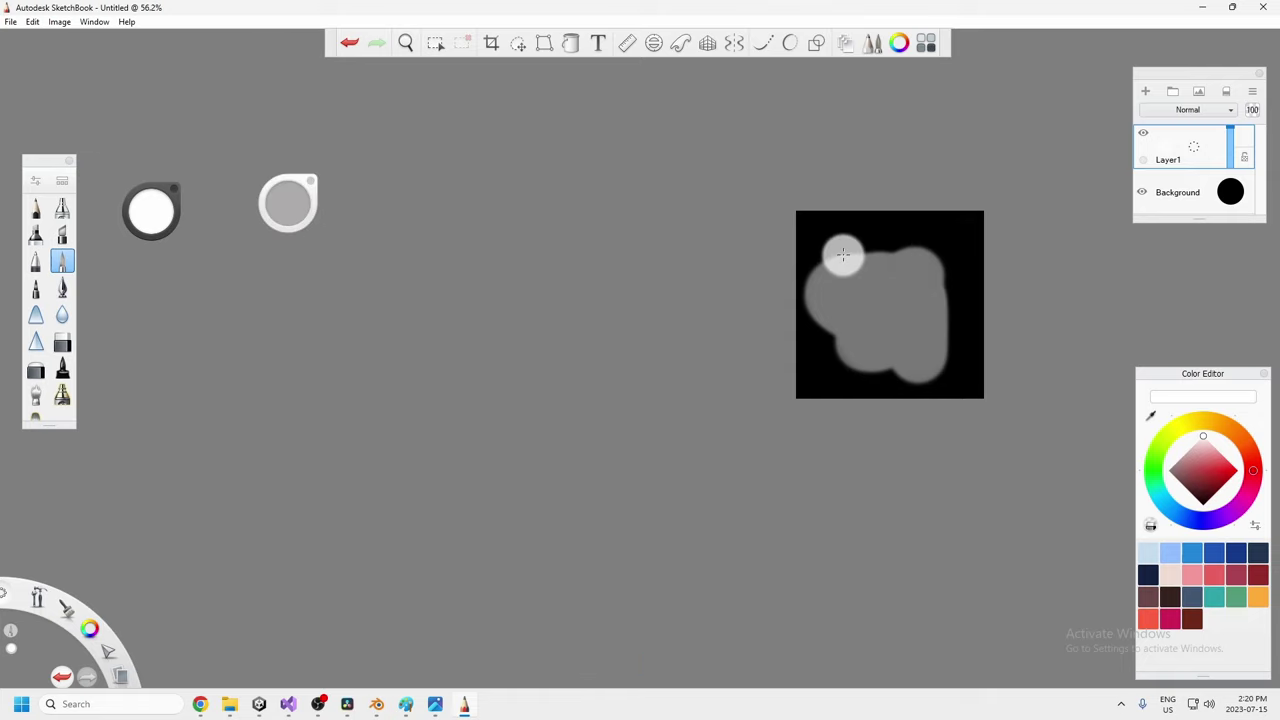
Reduce the airbrush size to 25 and paint brighter white strokes inside the grey splash shape on Layer1.
key(bracketleft)
key(bracketleft)
key(bracketleft)
key(bracketleft)
key(bracketleft)
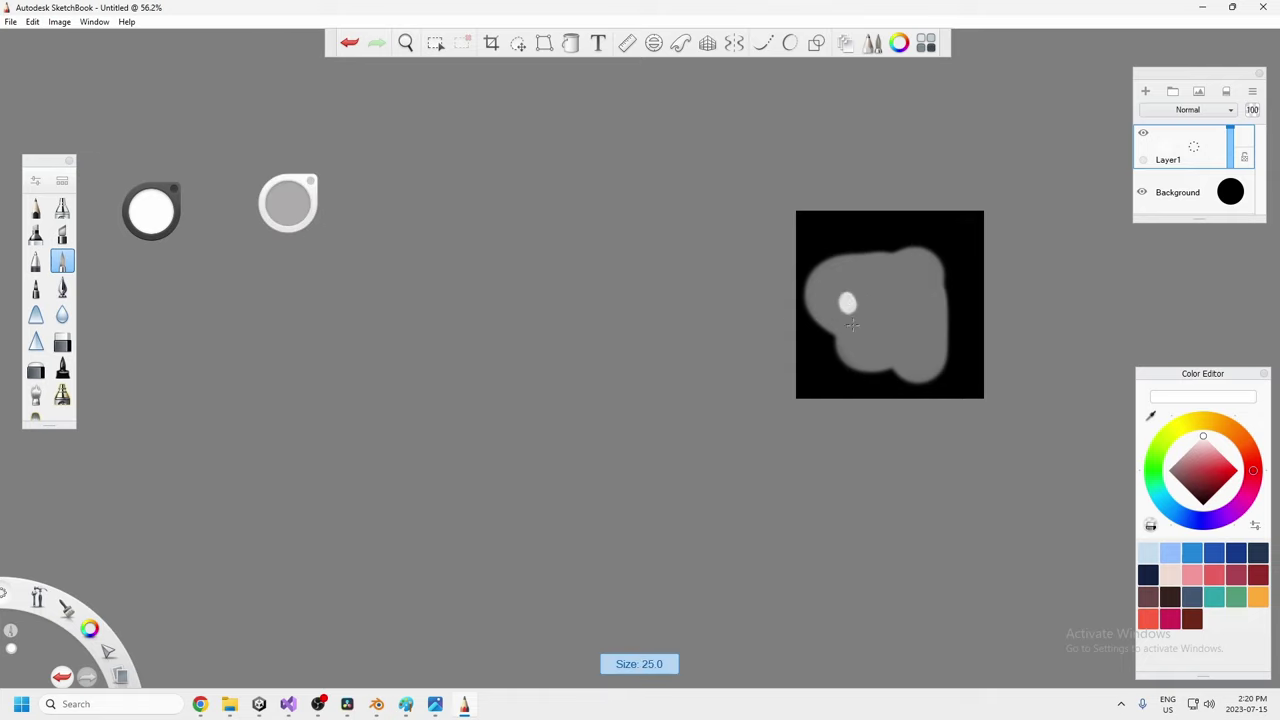
mouse_move(846, 303)
mouse_down()
mouse_move(915, 300)
mouse_move(920, 335)
mouse_move(887, 313)
mouse_up()
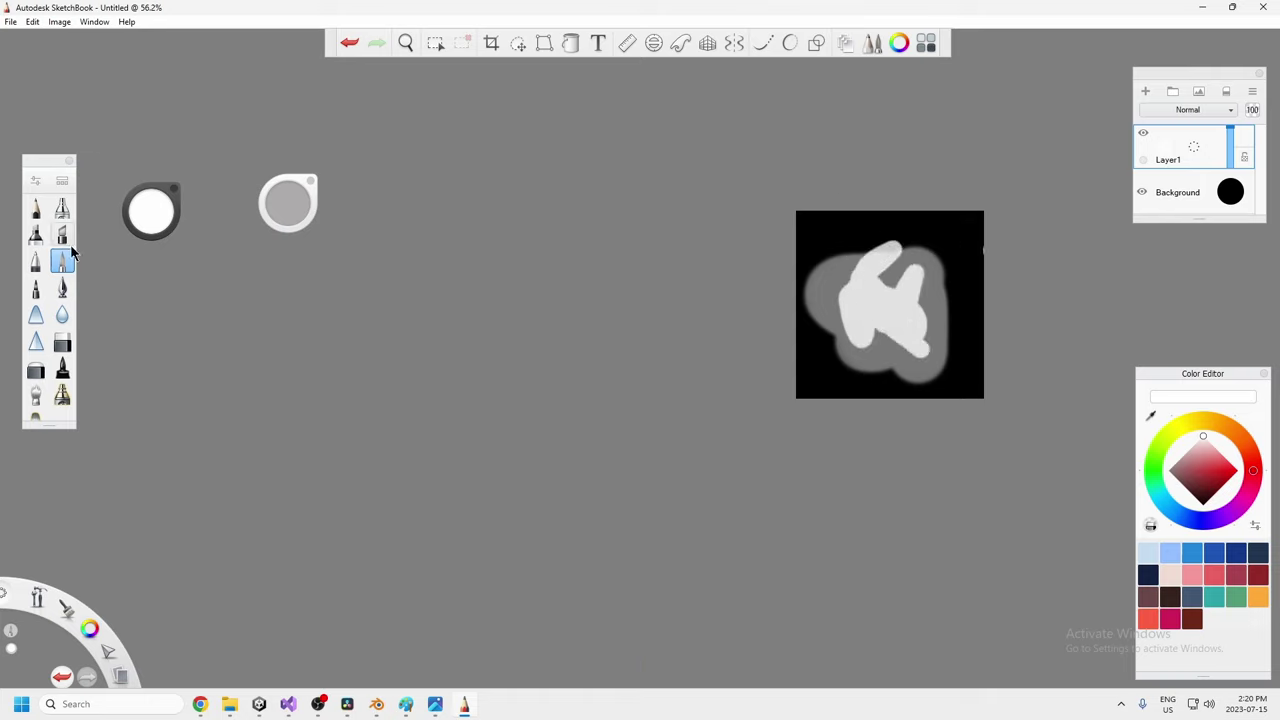
Erase rough notches along the splash shape's edges, and smudge the paint into a wispy, blended splash.
click(60, 344)
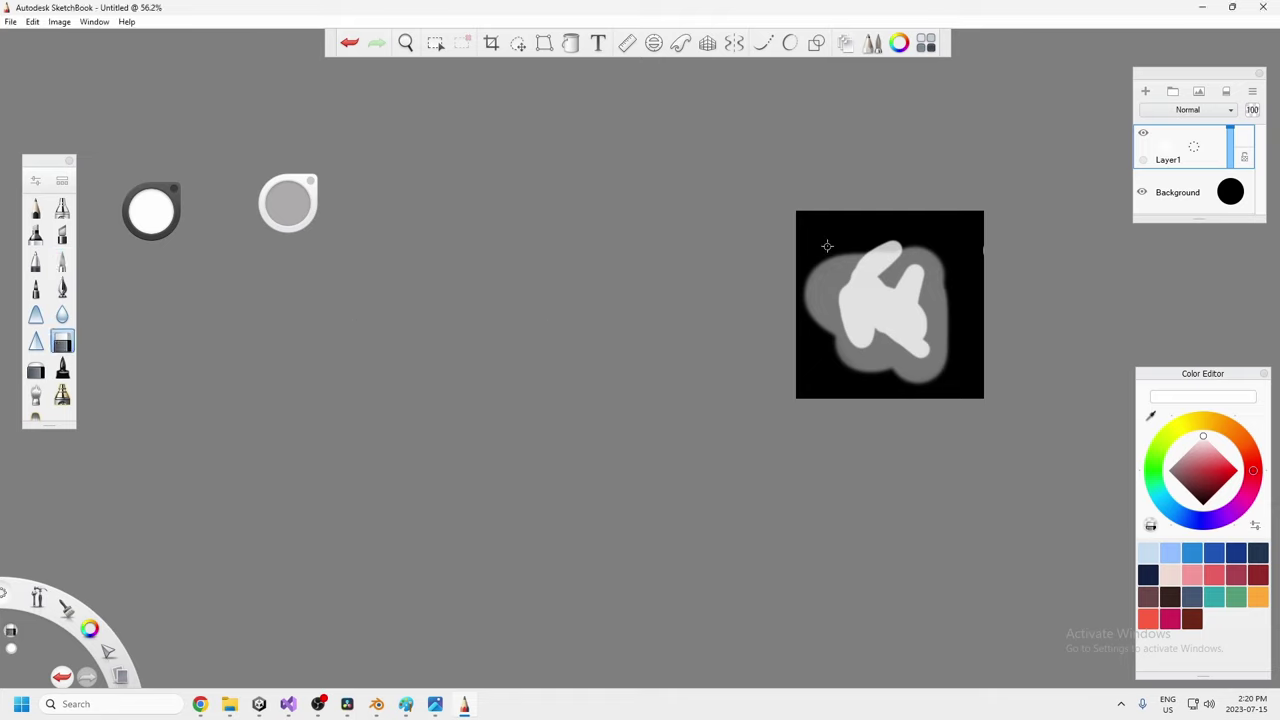
mouse_move(843, 258)
mouse_down()
mouse_move(826, 268)
mouse_move(820, 314)
mouse_move(897, 375)
mouse_up()
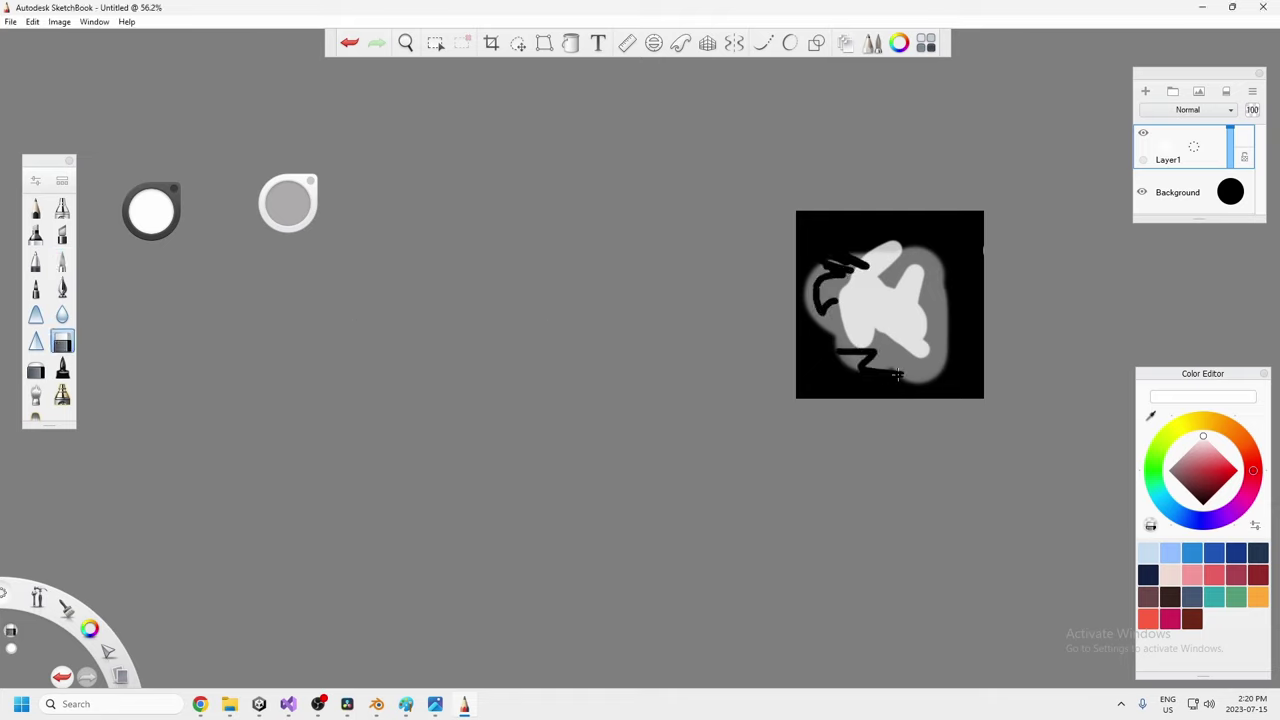
click(36, 316)
mouse_move(891, 260)
mouse_down()
mouse_move(815, 282)
mouse_move(900, 300)
mouse_move(822, 340)
mouse_move(935, 330)
mouse_move(915, 290)
mouse_move(875, 272)
mouse_move(930, 300)
mouse_move(860, 360)
mouse_move(830, 345)
mouse_move(801, 300)
mouse_move(971, 337)
mouse_move(935, 300)
mouse_move(936, 183)
mouse_up()
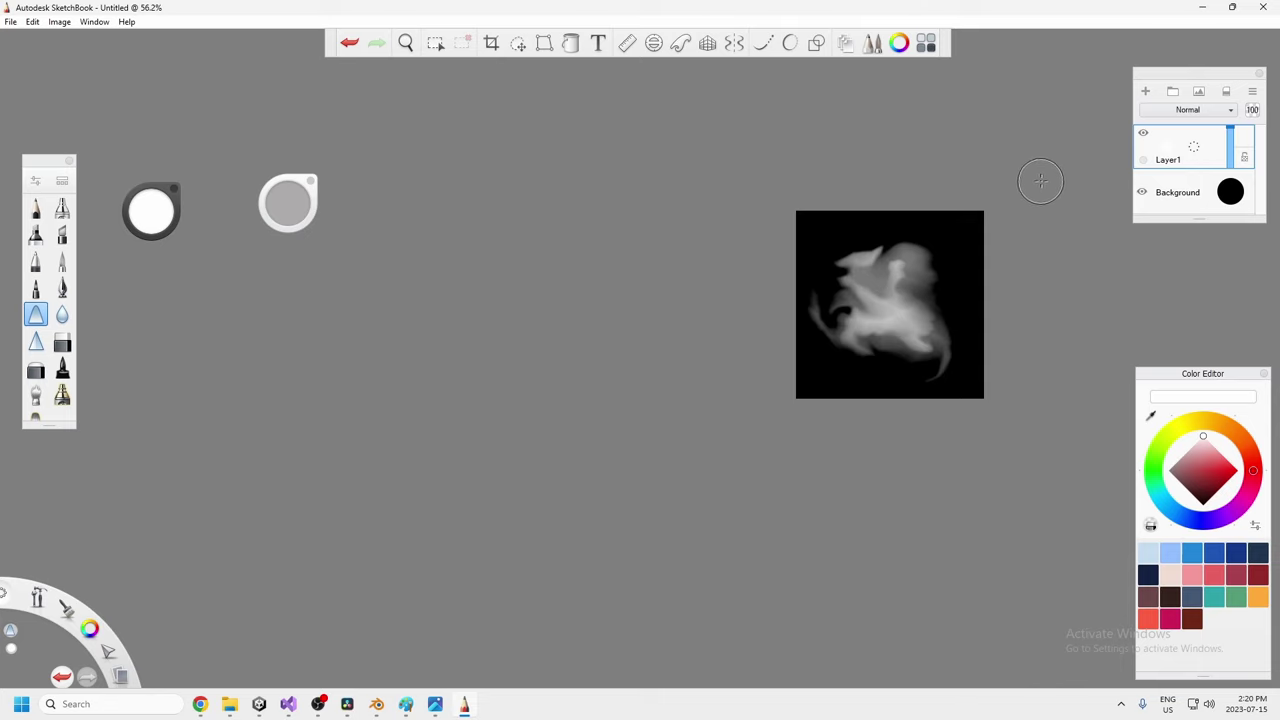
Switch back to Unity, select the NewEggExport texture, and view its Texture Type options without changing them.
click(1204, 8)
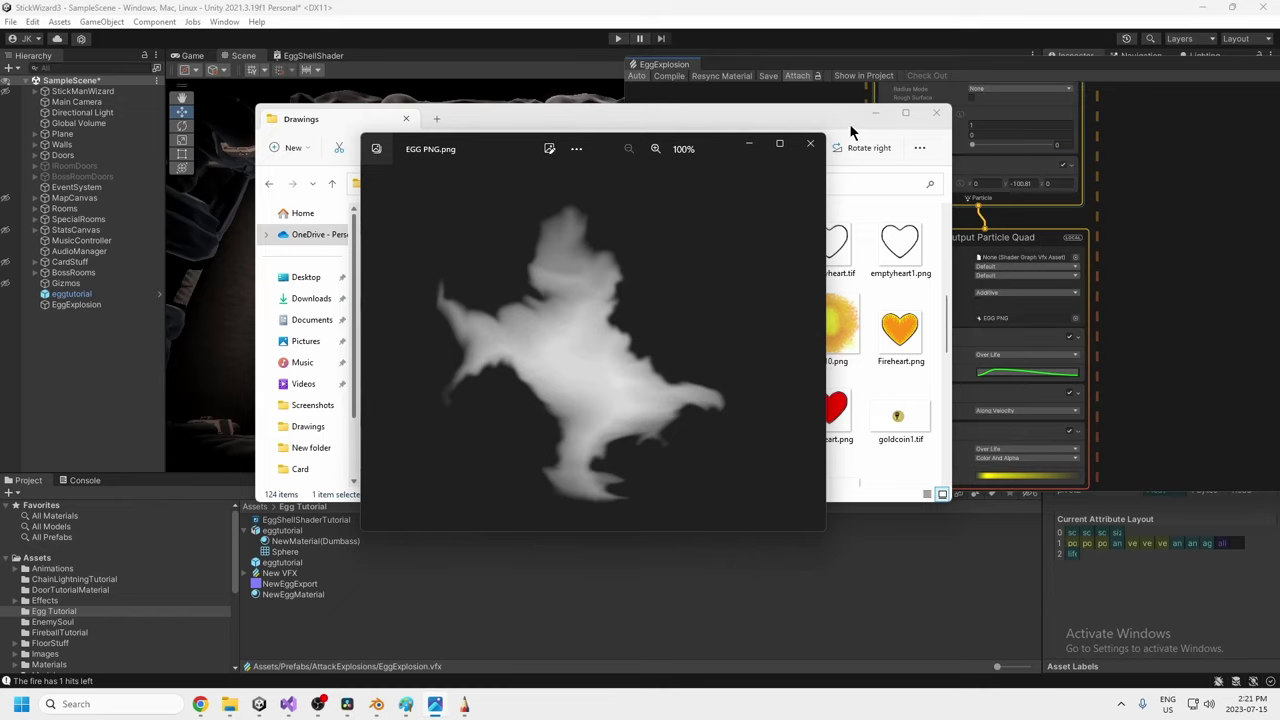
click(931, 7)
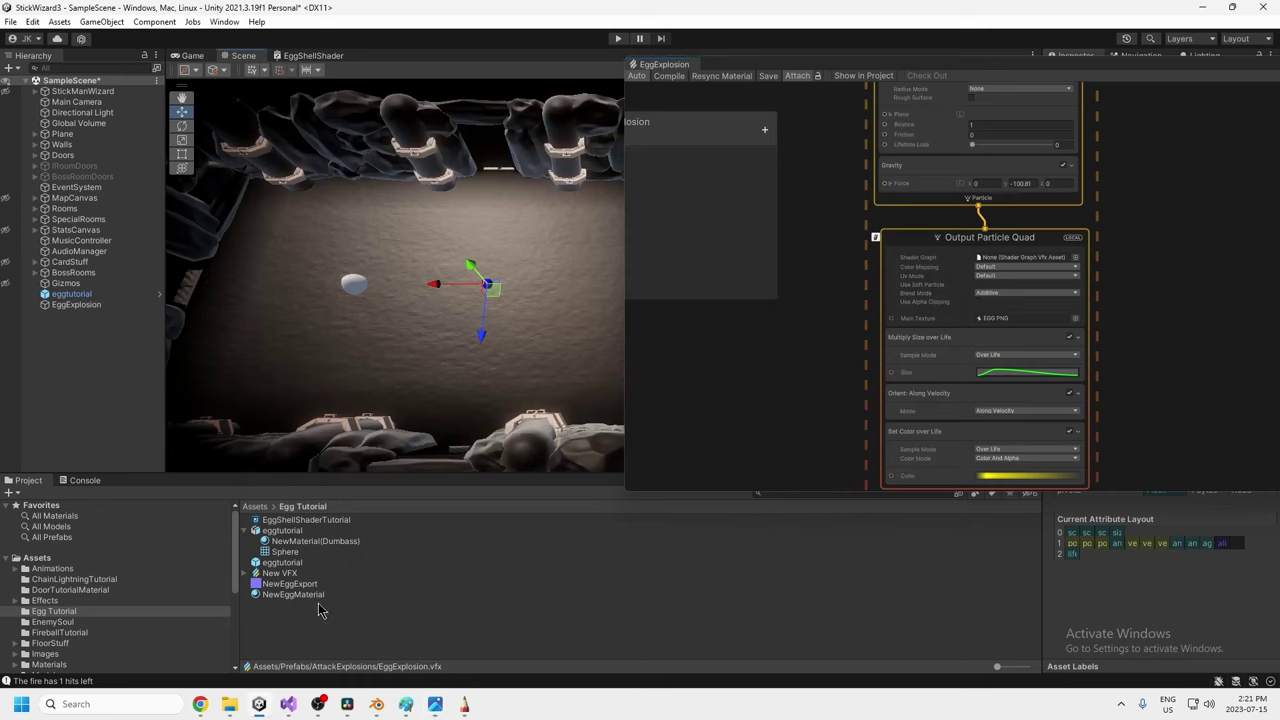
click(280, 585)
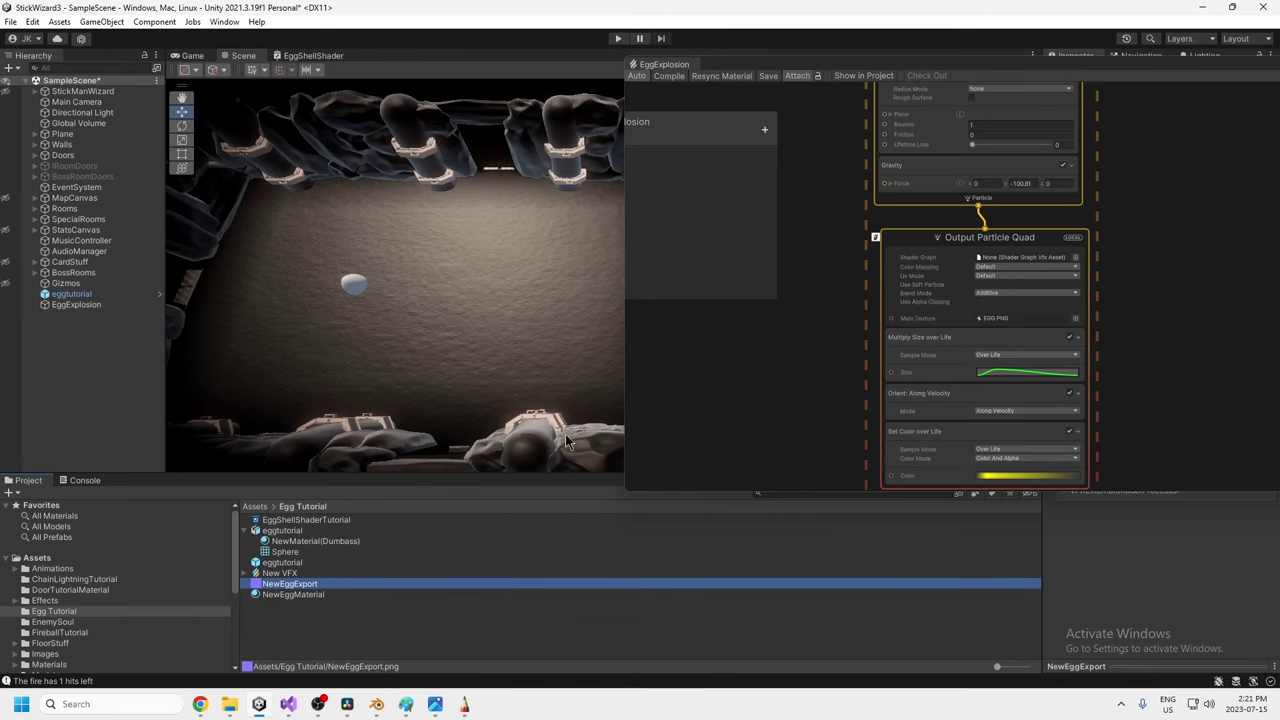
drag(1128, 65, 544, 89)
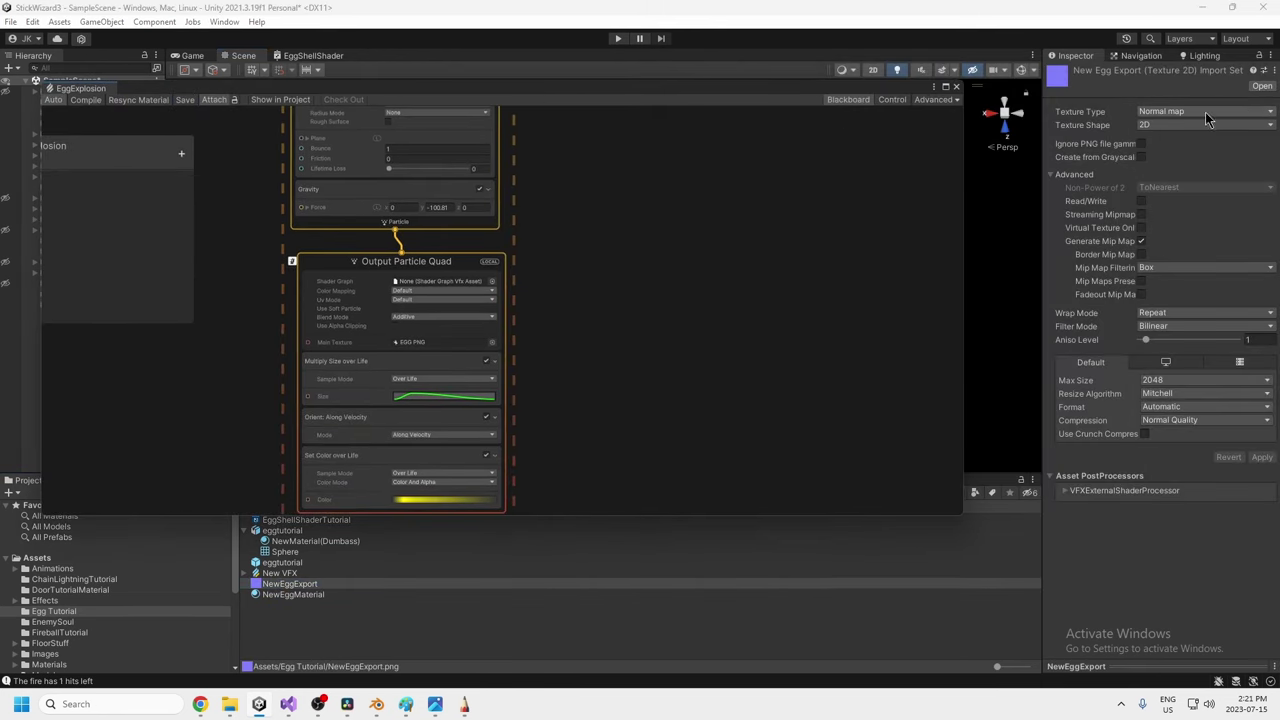
click(1260, 112)
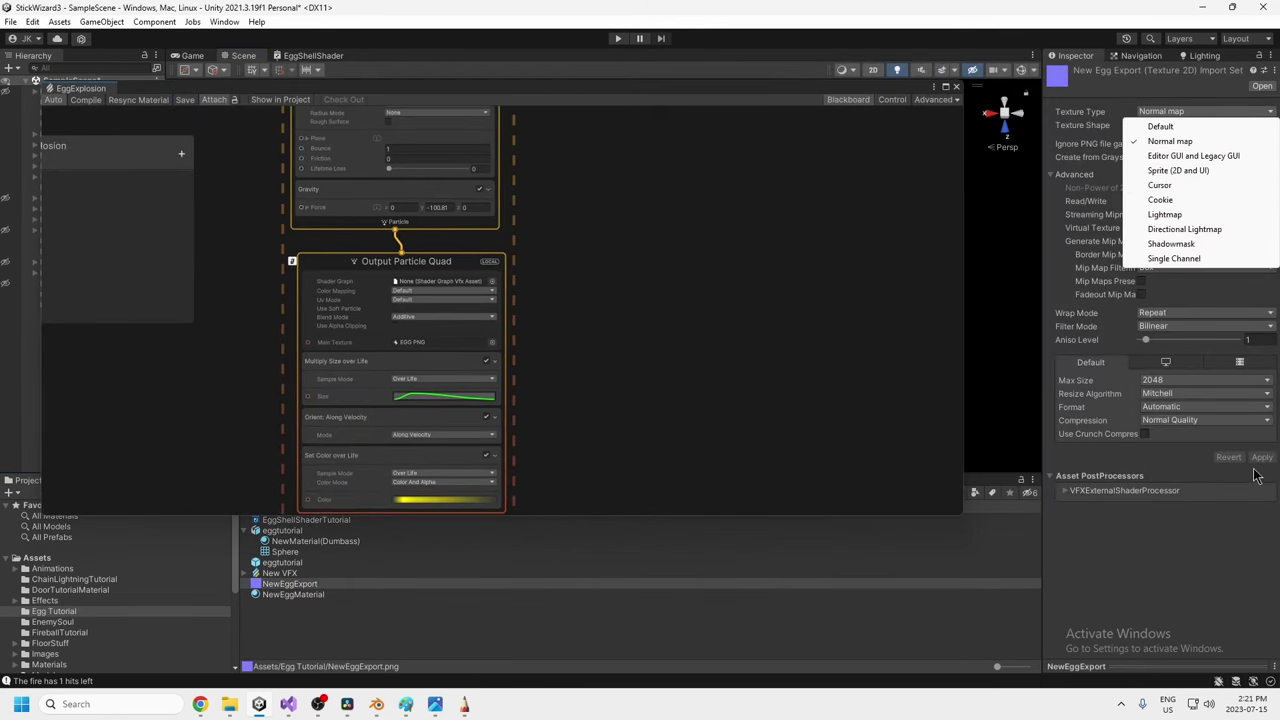
click(691, 337)
Examine the spawn and initialize settings of the egg splash system and compare them with the shell fragment system.
drag(400, 93, 796, 101)
scroll(960, 348, up, 4)
scroll(932, 307, down, 5)
middle_drag(953, 309, 996, 459)
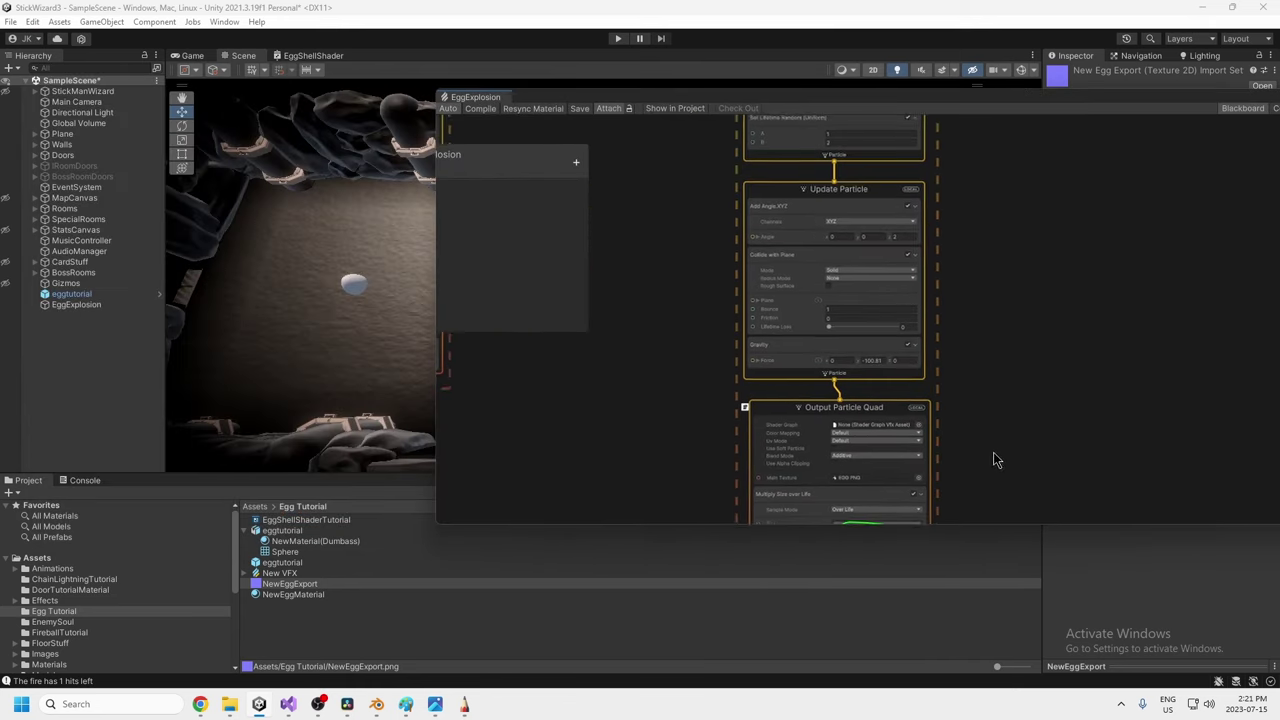
middle_drag(955, 262, 970, 480)
mouse_move(980, 352)
middle_down()
mouse_move(982, 455)
mouse_move(977, 409)
middle_up()
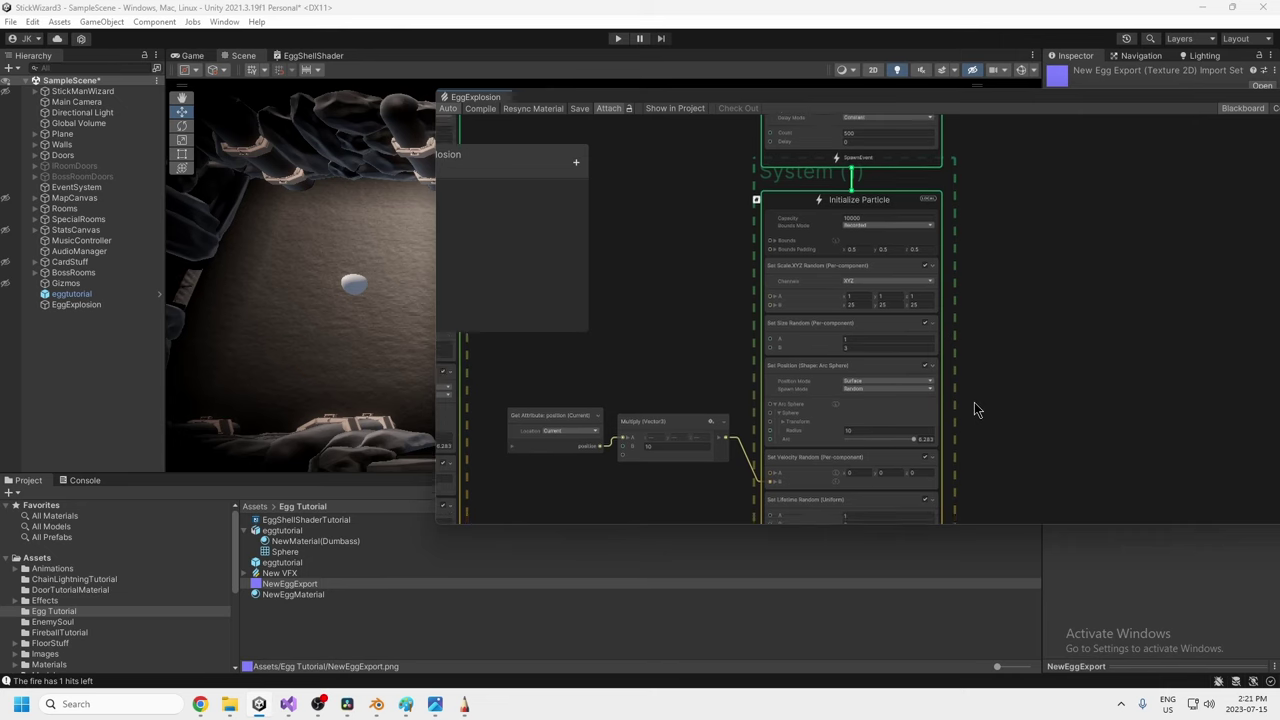
scroll(960, 380, up, 4)
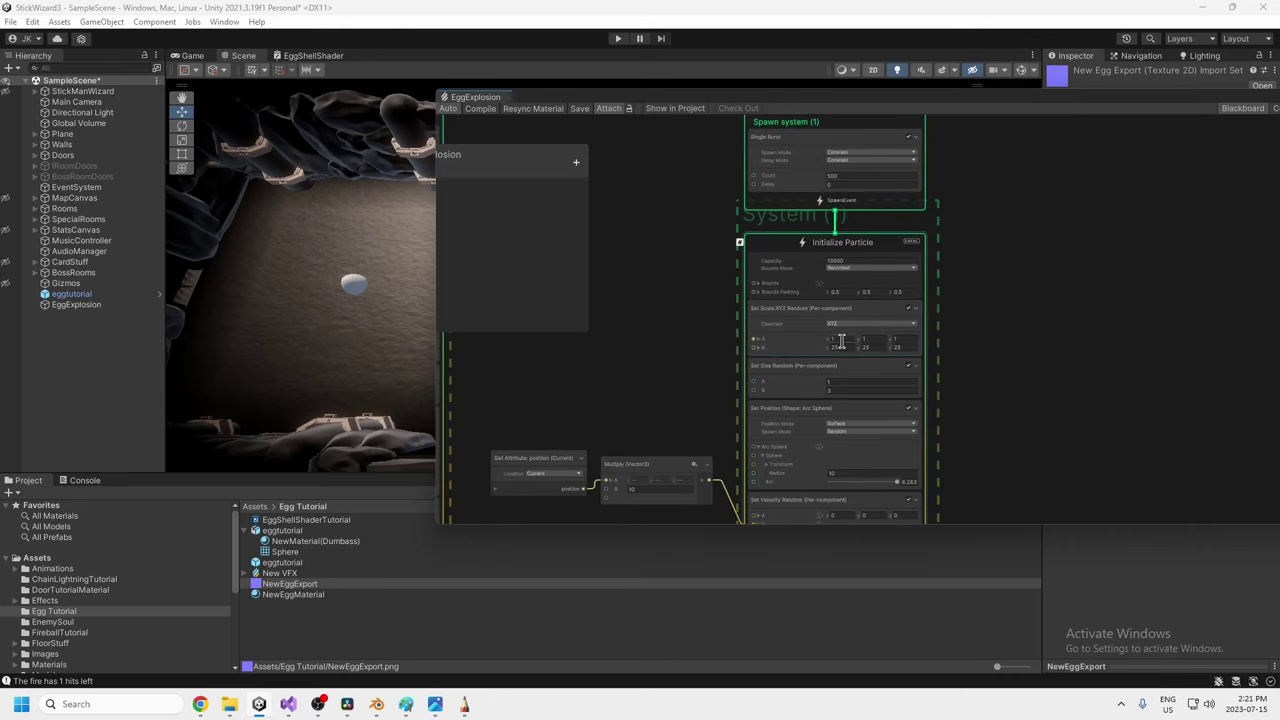
drag(556, 100, 728, 135)
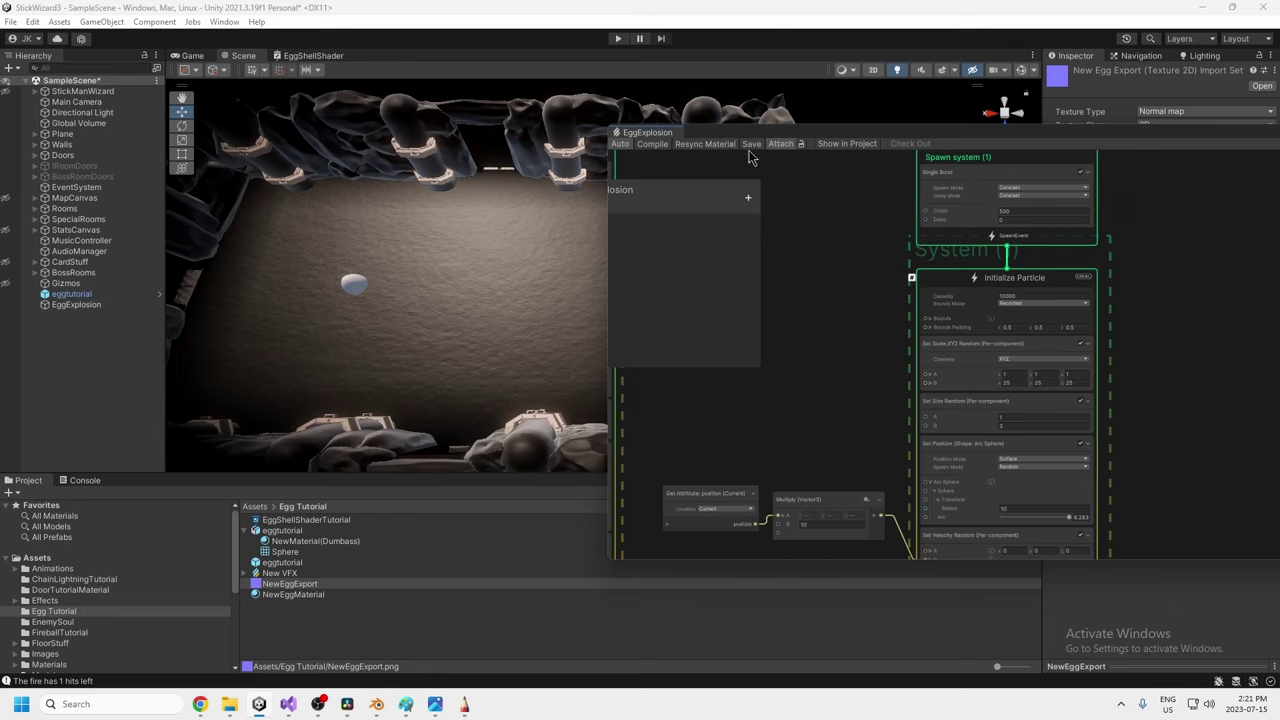
middle_drag(784, 424, 1087, 464)
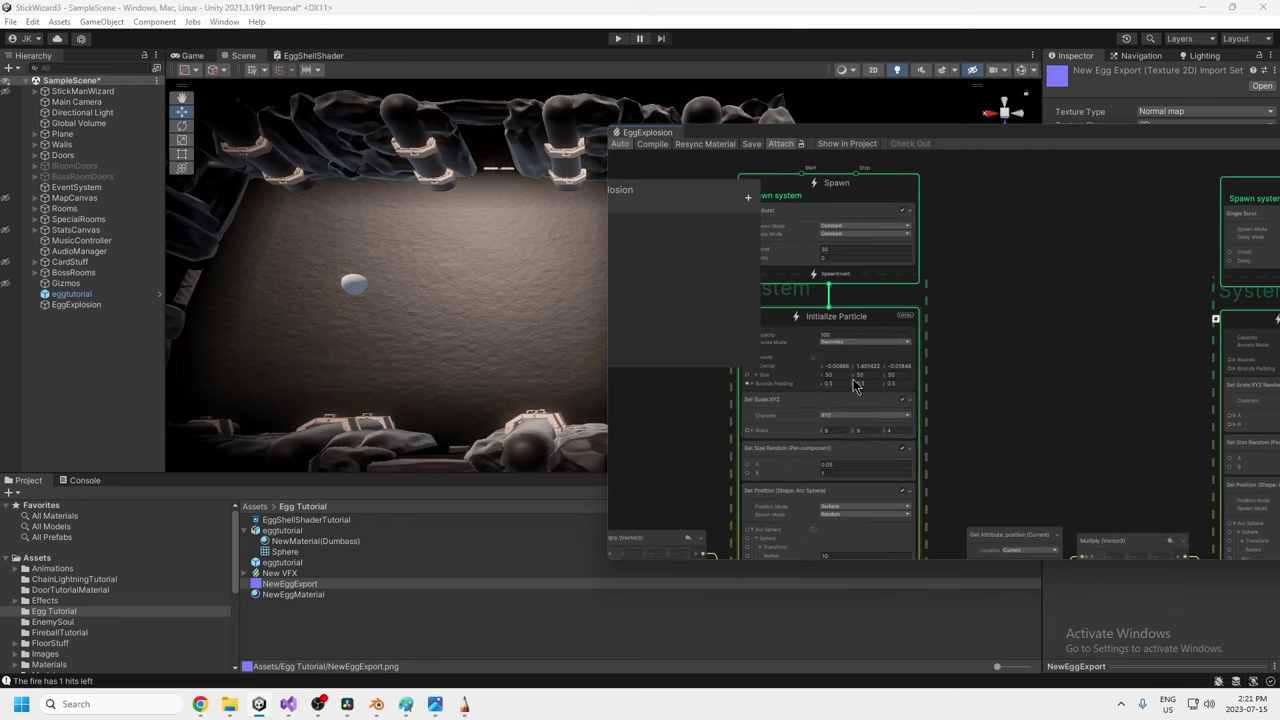
middle_drag(948, 402, 685, 381)
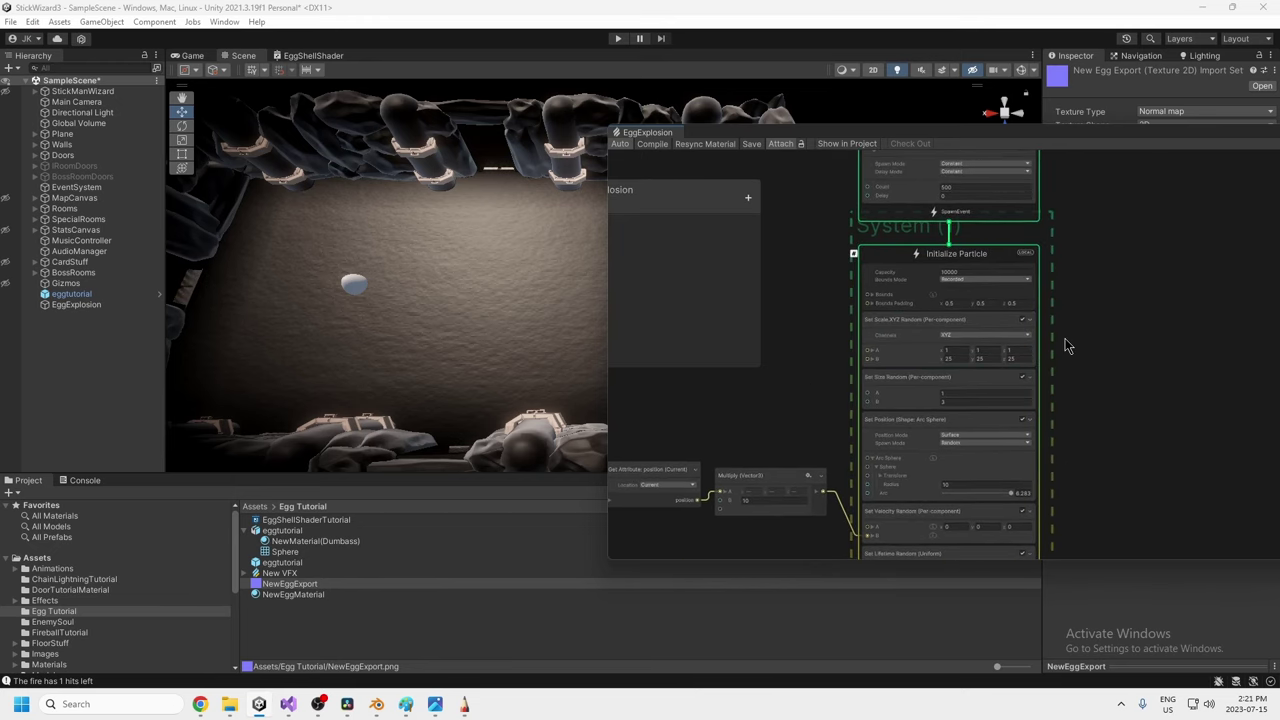
Save the EggExplosion graph to replay the effect, and review the splash system's size, position, velocity, lifetime and update blocks.
click(748, 146)
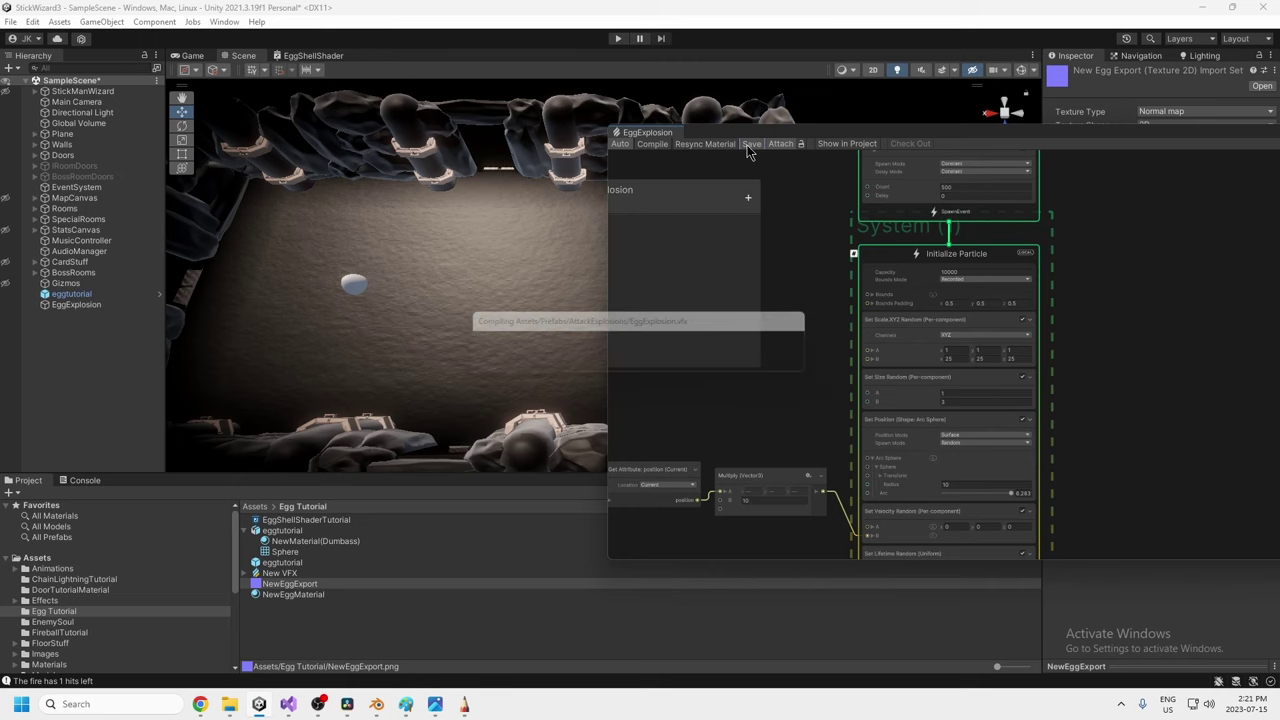
click(749, 143)
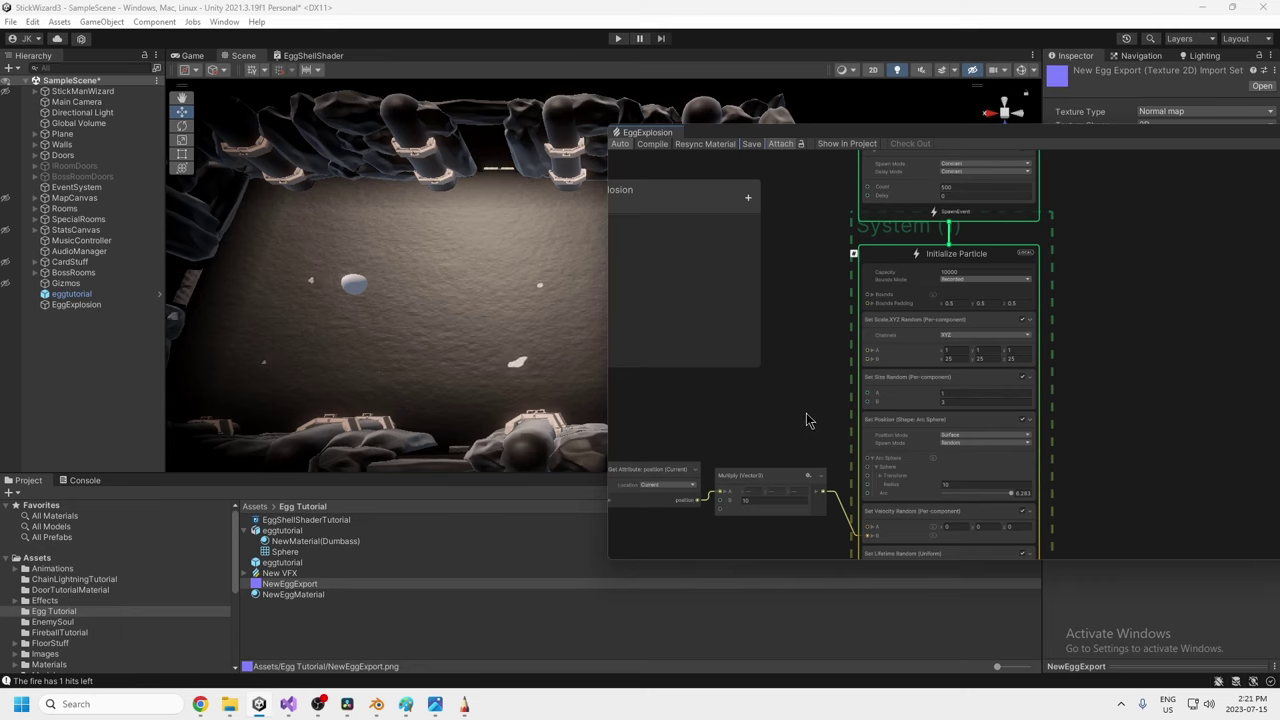
middle_drag(812, 435, 791, 398)
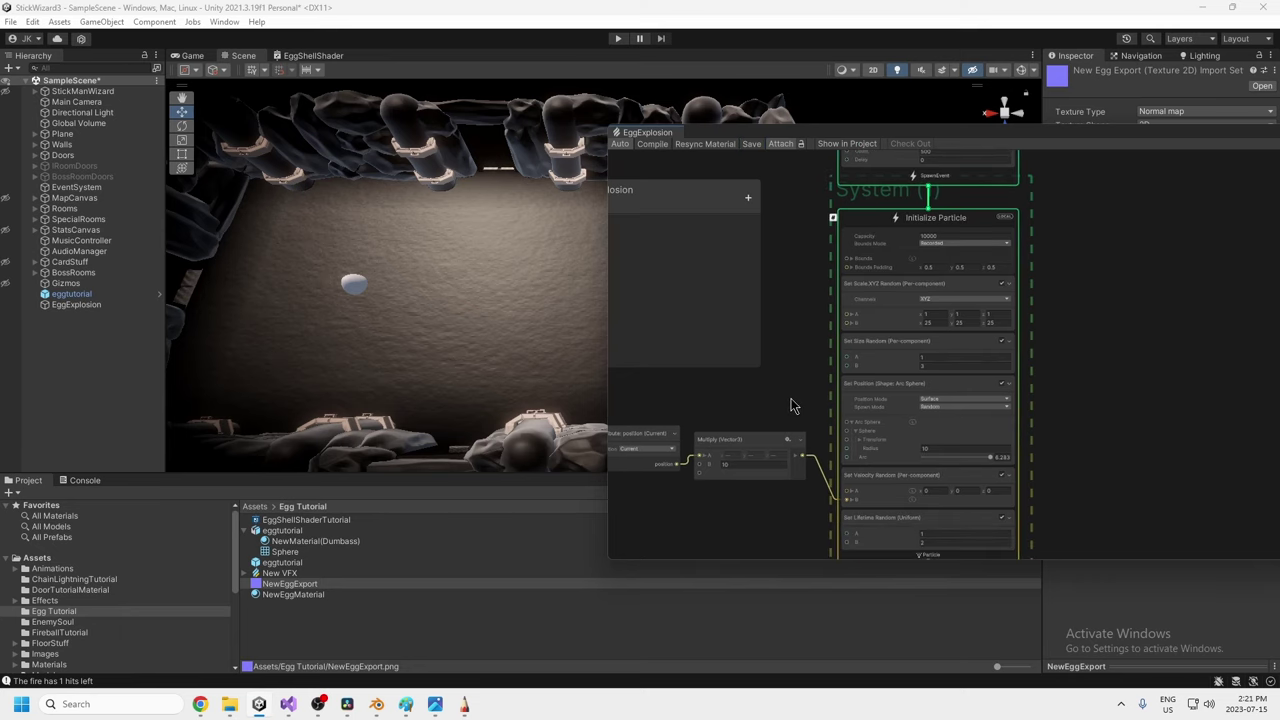
mouse_move(1096, 424)
middle_down()
mouse_move(1131, 383)
mouse_move(990, 345)
mouse_move(1089, 343)
mouse_move(1183, 416)
mouse_move(1078, 364)
middle_up()
click(970, 318)
mouse_move(1109, 428)
middle_down()
mouse_move(1102, 374)
mouse_move(1151, 422)
middle_up()
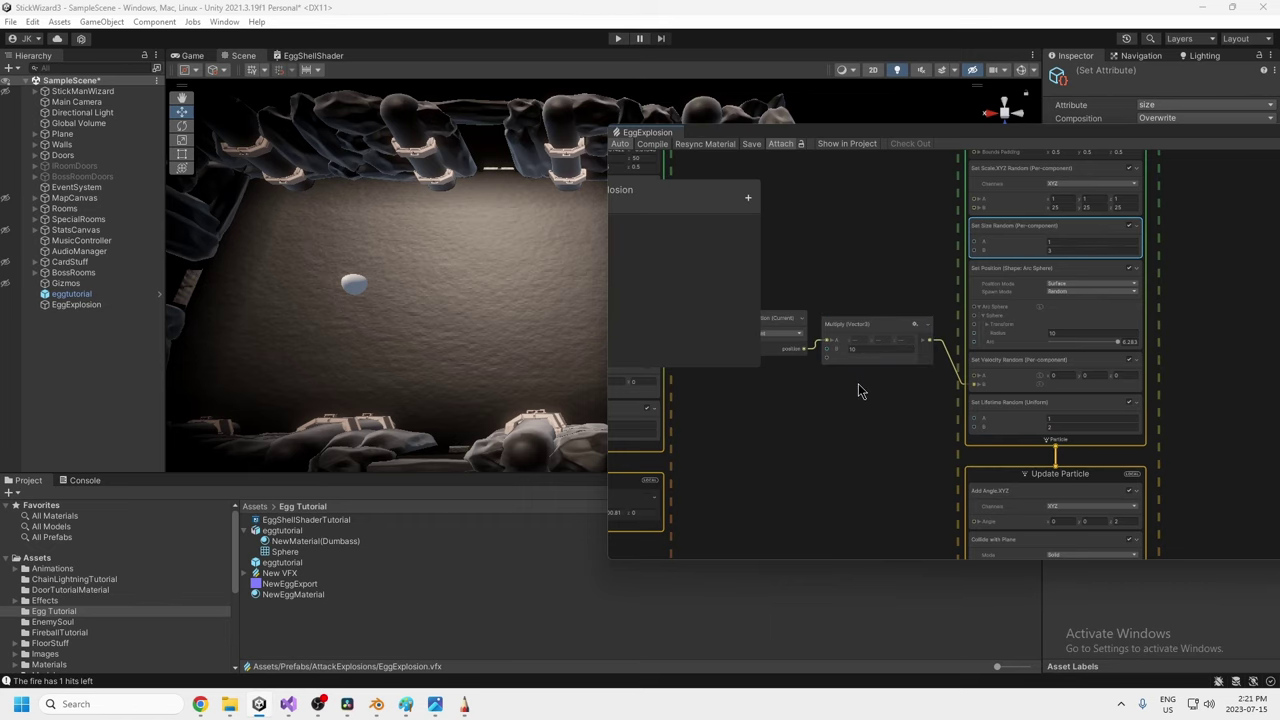
middle_drag(872, 457, 829, 371)
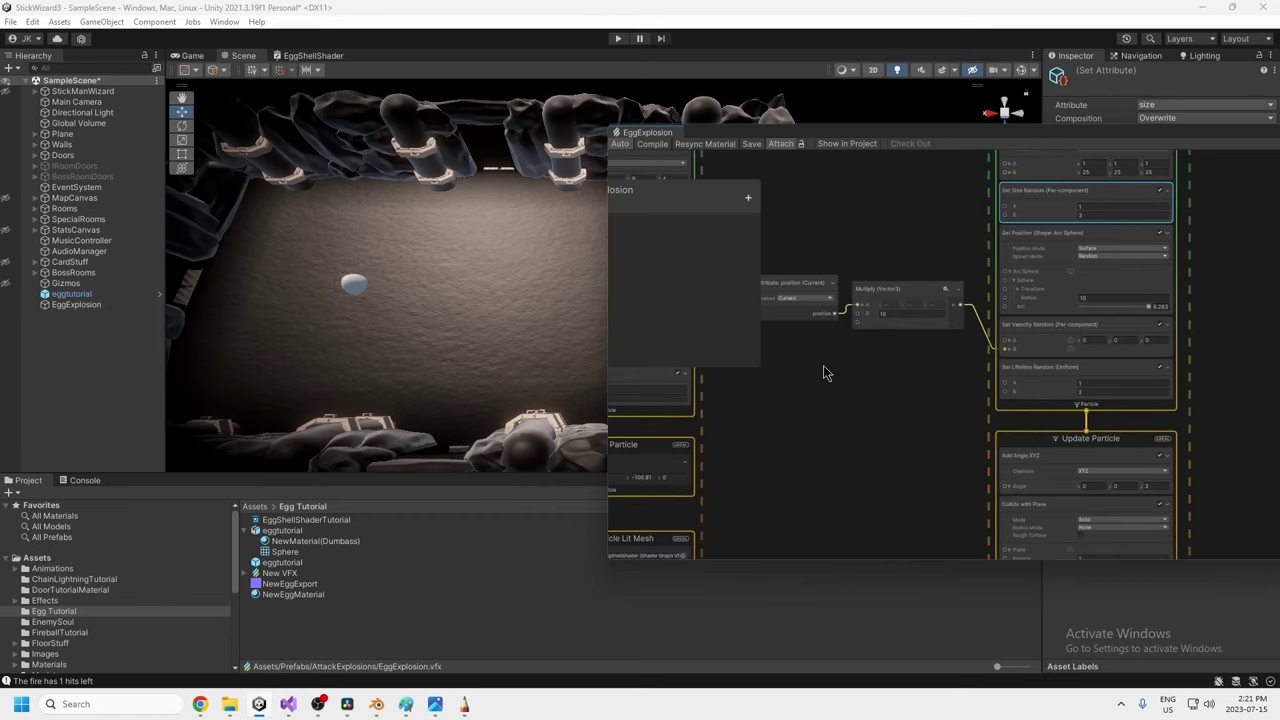
middle_drag(906, 392, 804, 395)
middle_drag(1012, 367, 1002, 300)
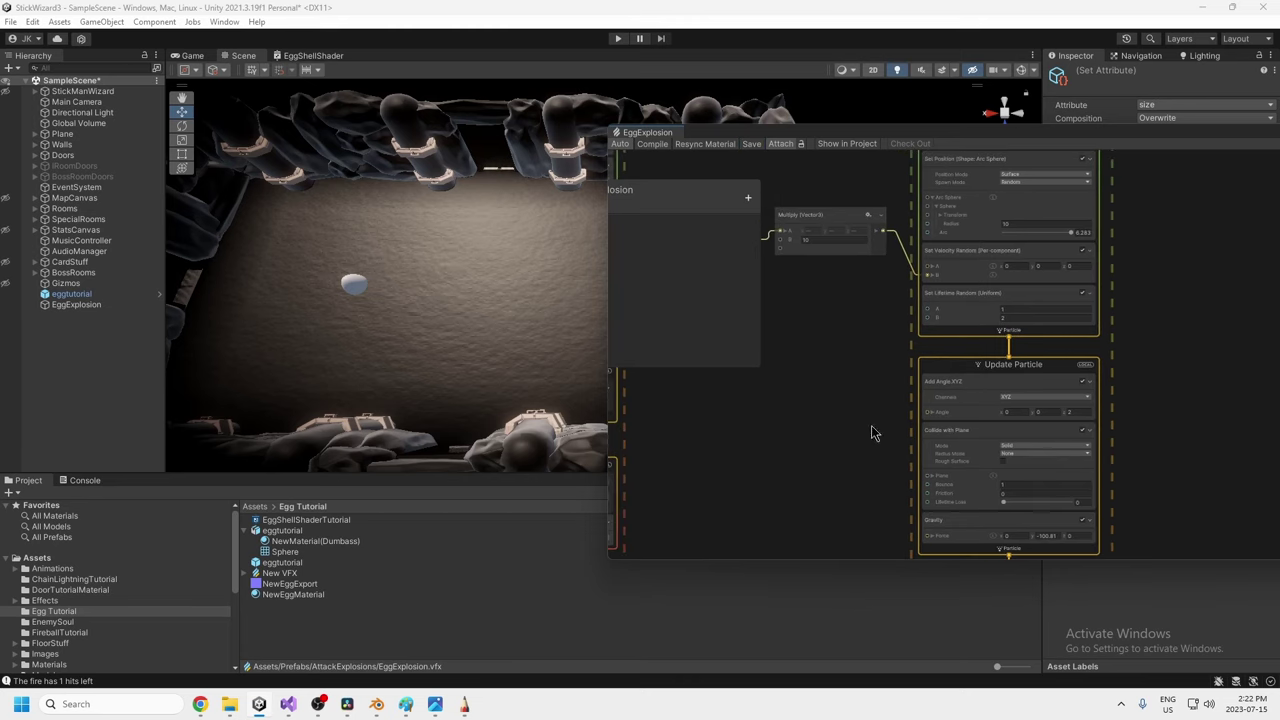
middle_drag(939, 427, 839, 377)
middle_drag(1077, 371, 1092, 326)
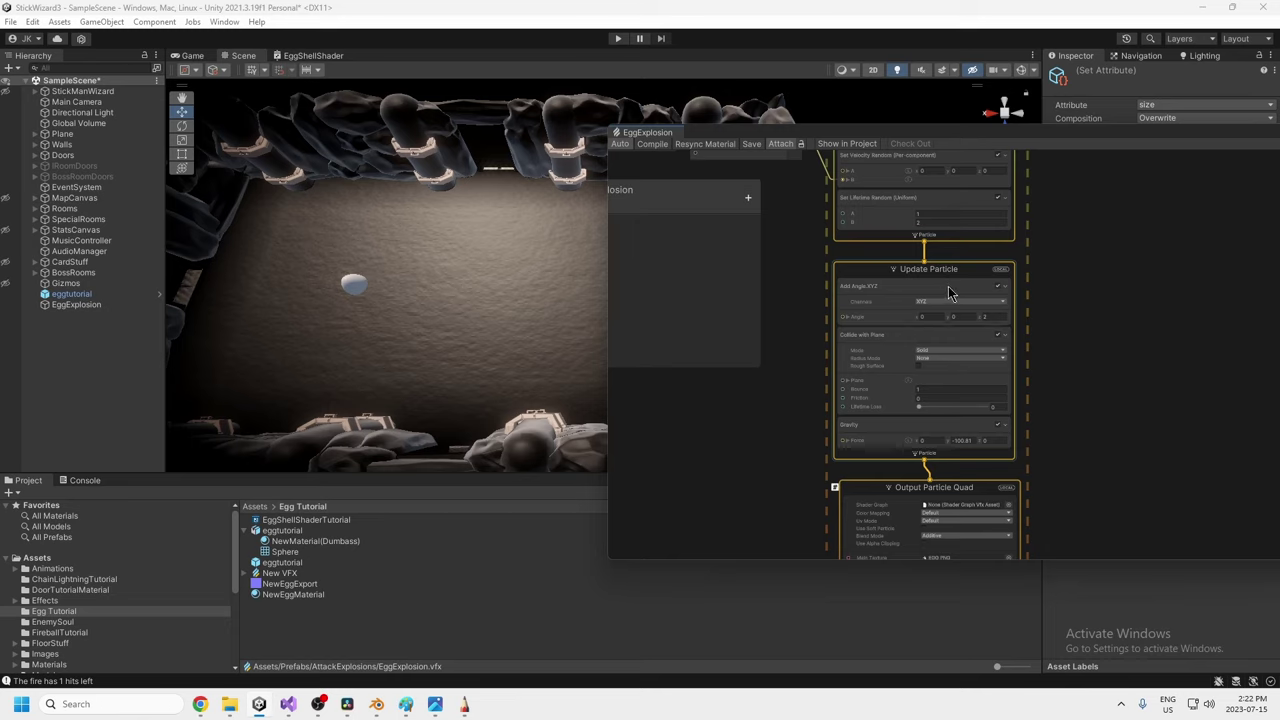
Save the graph repeatedly to replay and watch the egg explosion in the scene.
click(751, 143)
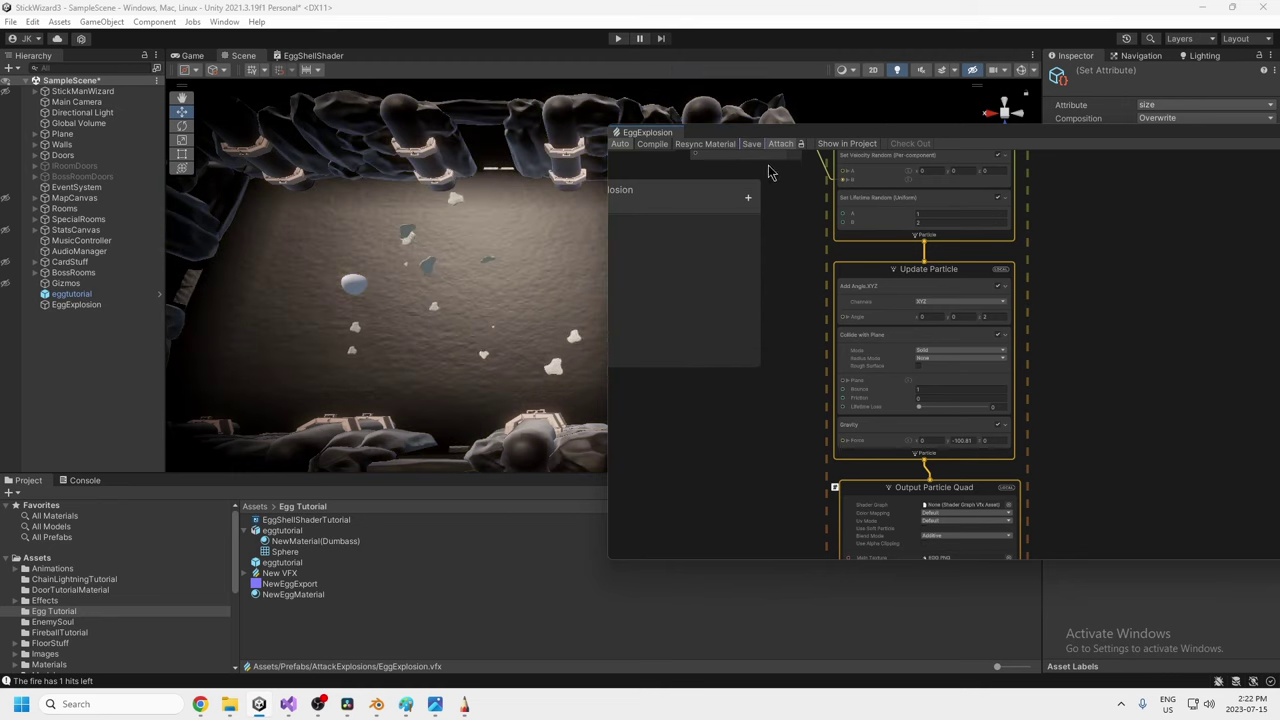
click(752, 144)
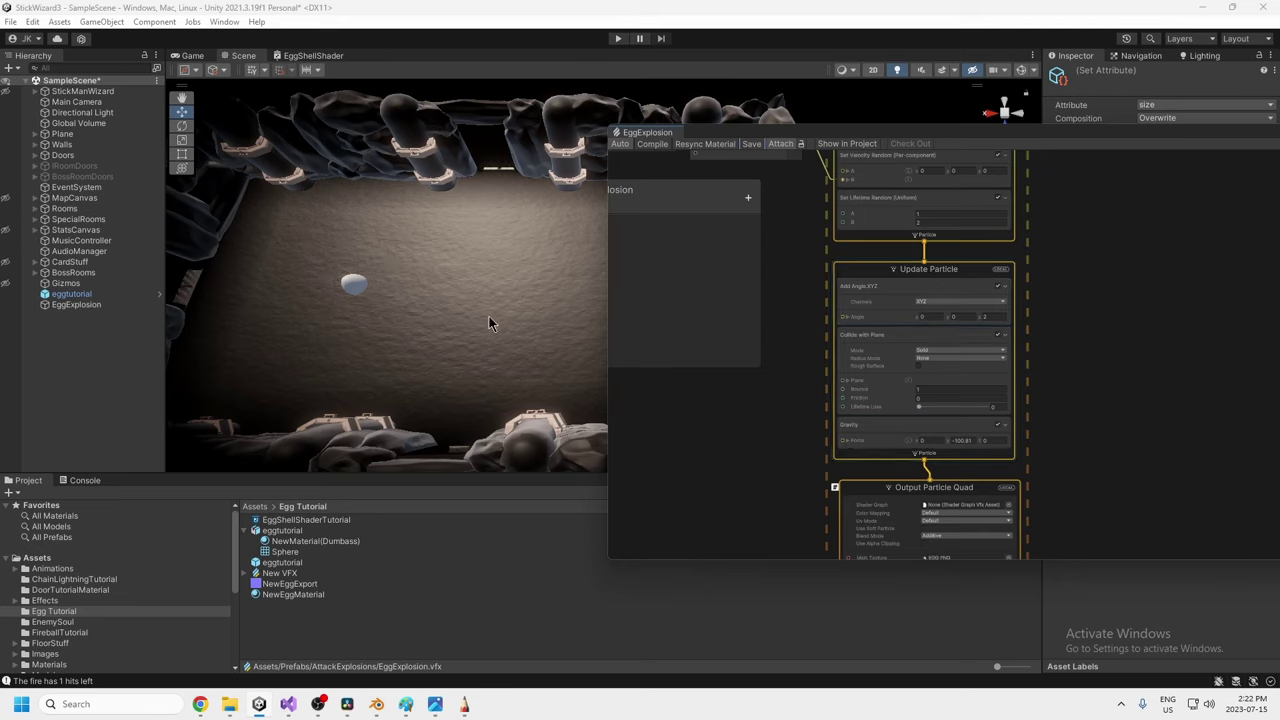
click(752, 156)
click(760, 144)
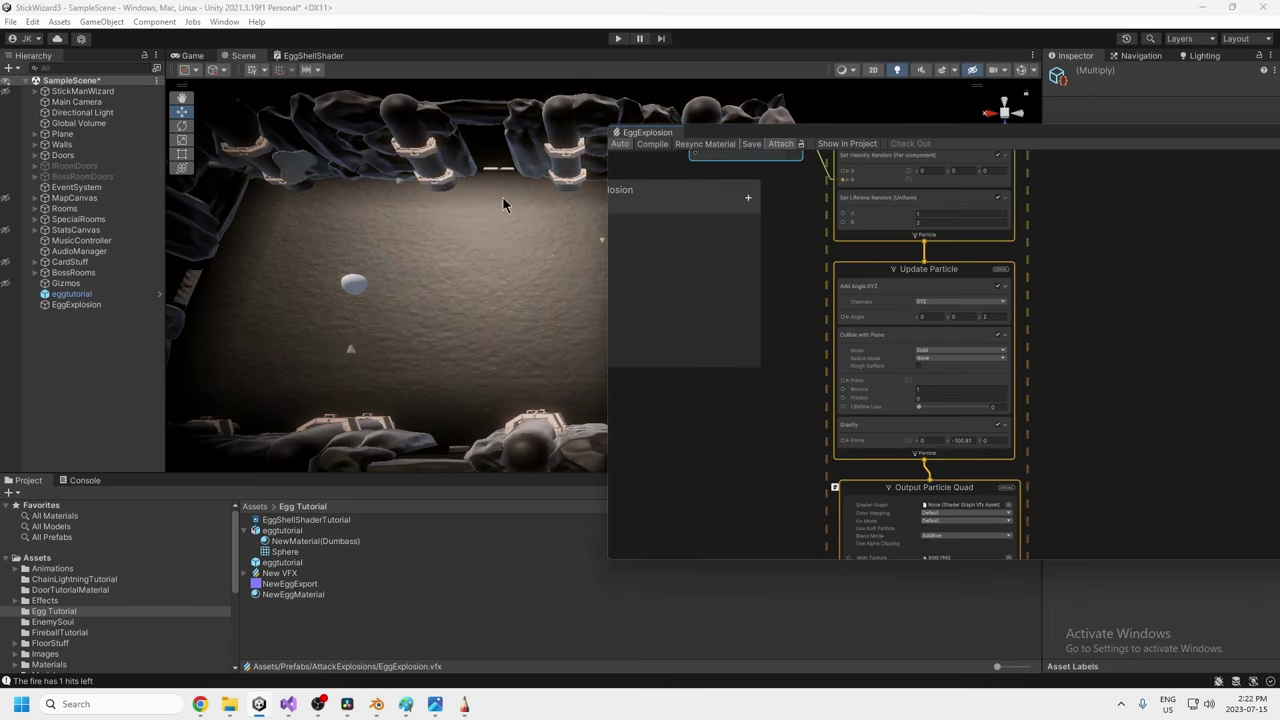
Review the Output Particle Quad's main texture, blend mode, and size, orientation and color blocks.
scroll(1050, 444, down, 1)
scroll(1057, 349, up, 5)
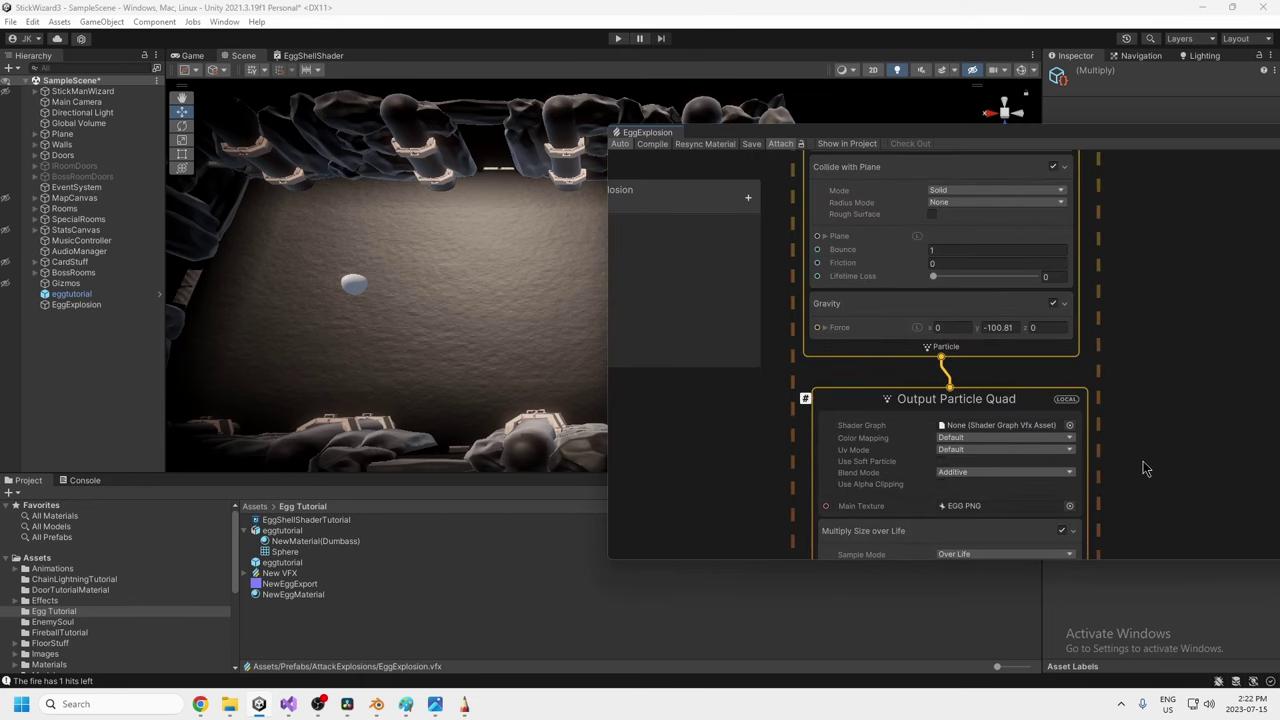
middle_drag(1125, 520, 1132, 341)
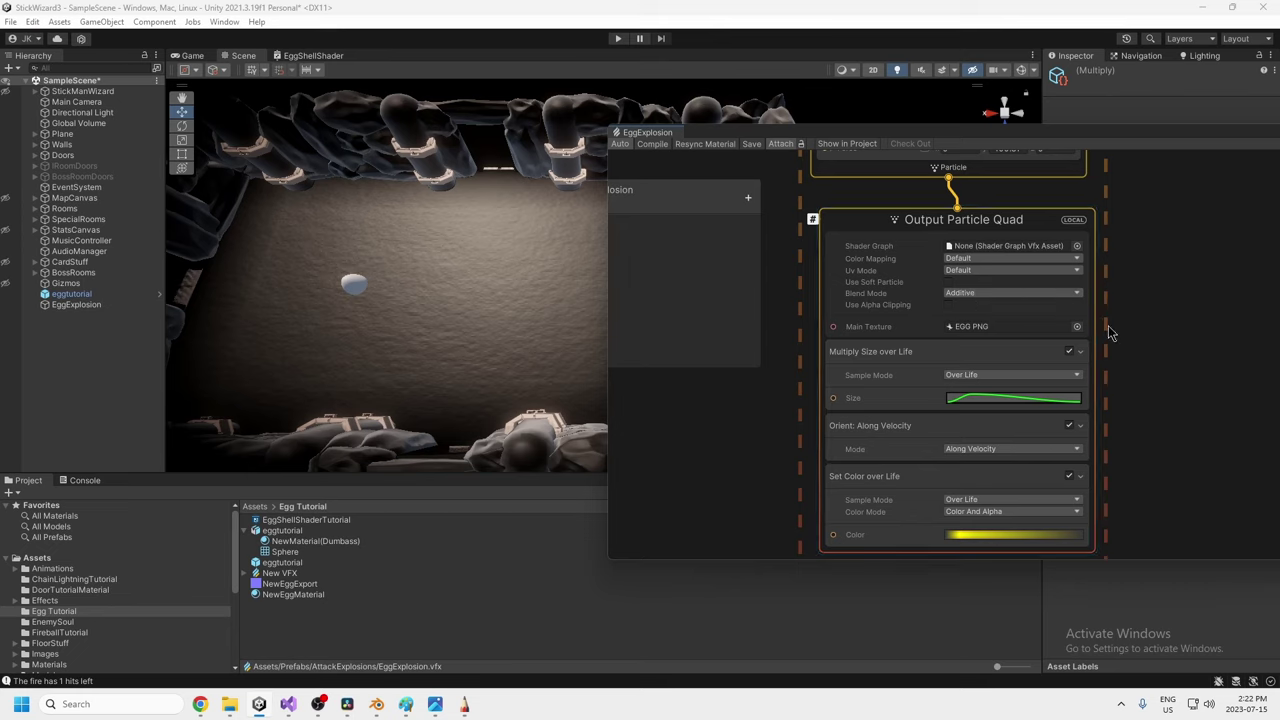
middle_drag(1175, 377, 1173, 325)
middle_drag(1180, 378, 1167, 331)
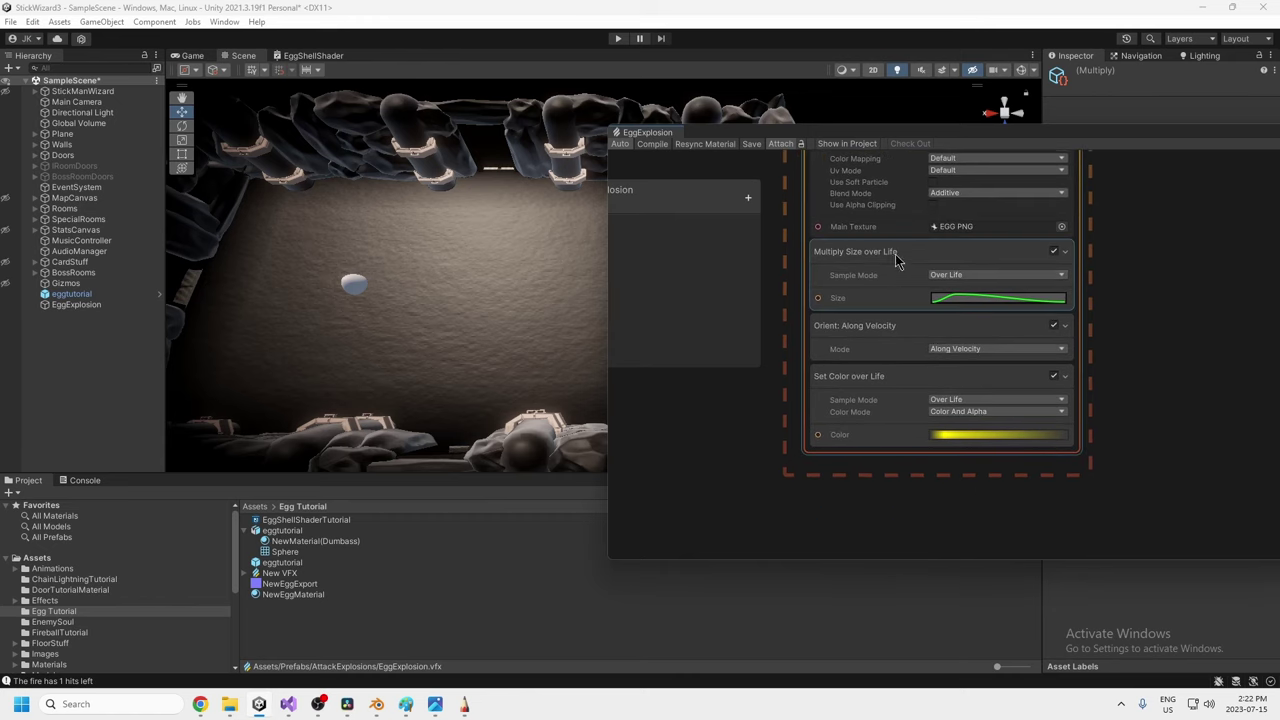
middle_drag(1069, 287, 1079, 360)
click(953, 330)
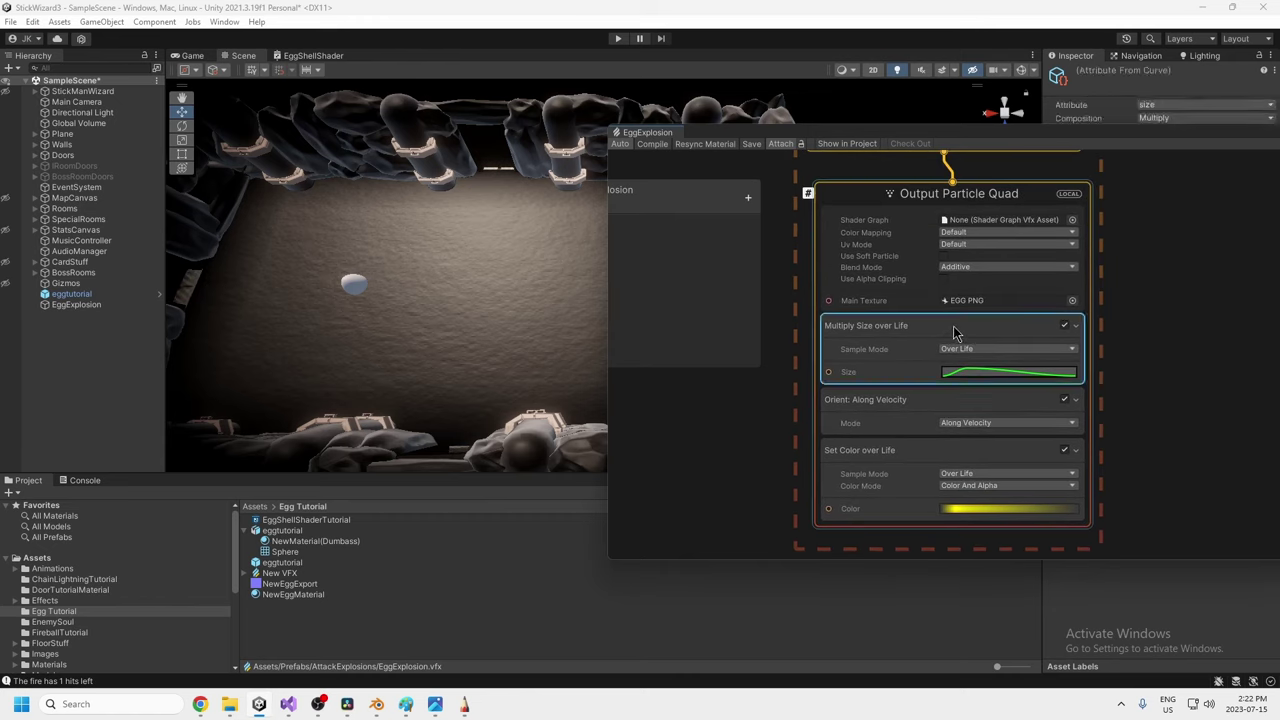
key(space)
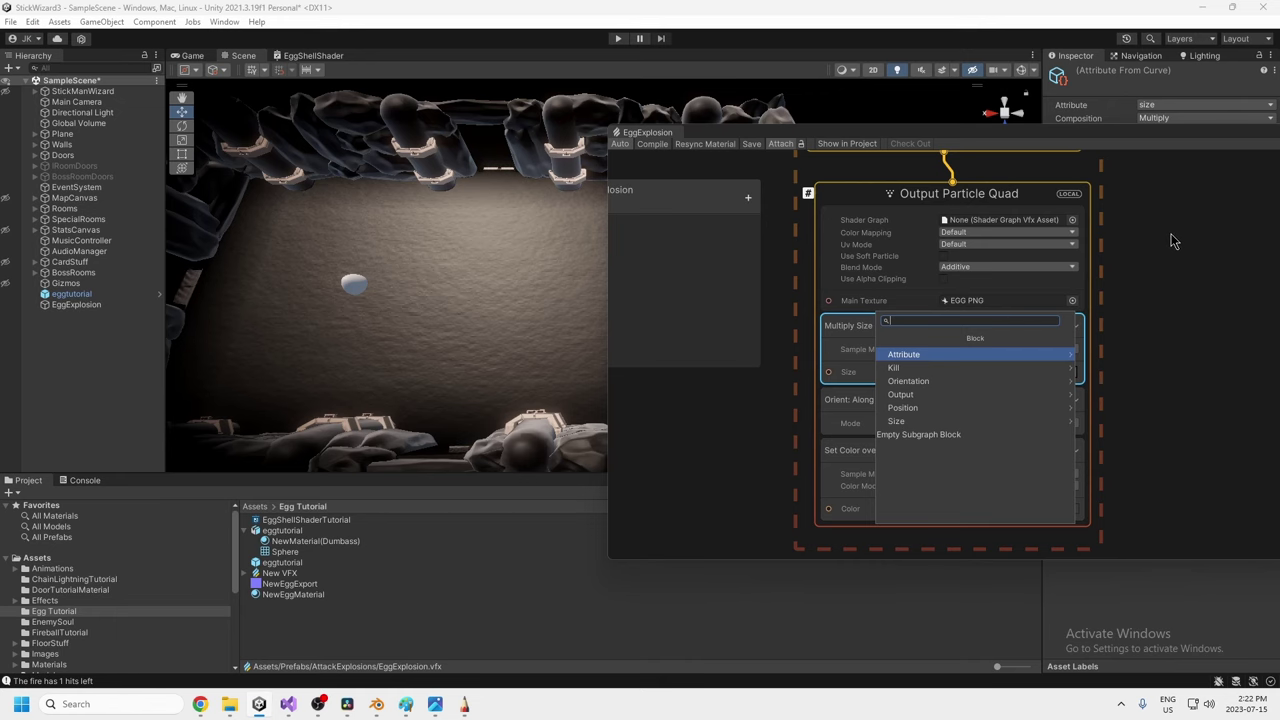
key(Escape)
Examine the size curve of the Multiply Size over Life block in the splash system's Output Particle Quad.
drag(1110, 137, 706, 167)
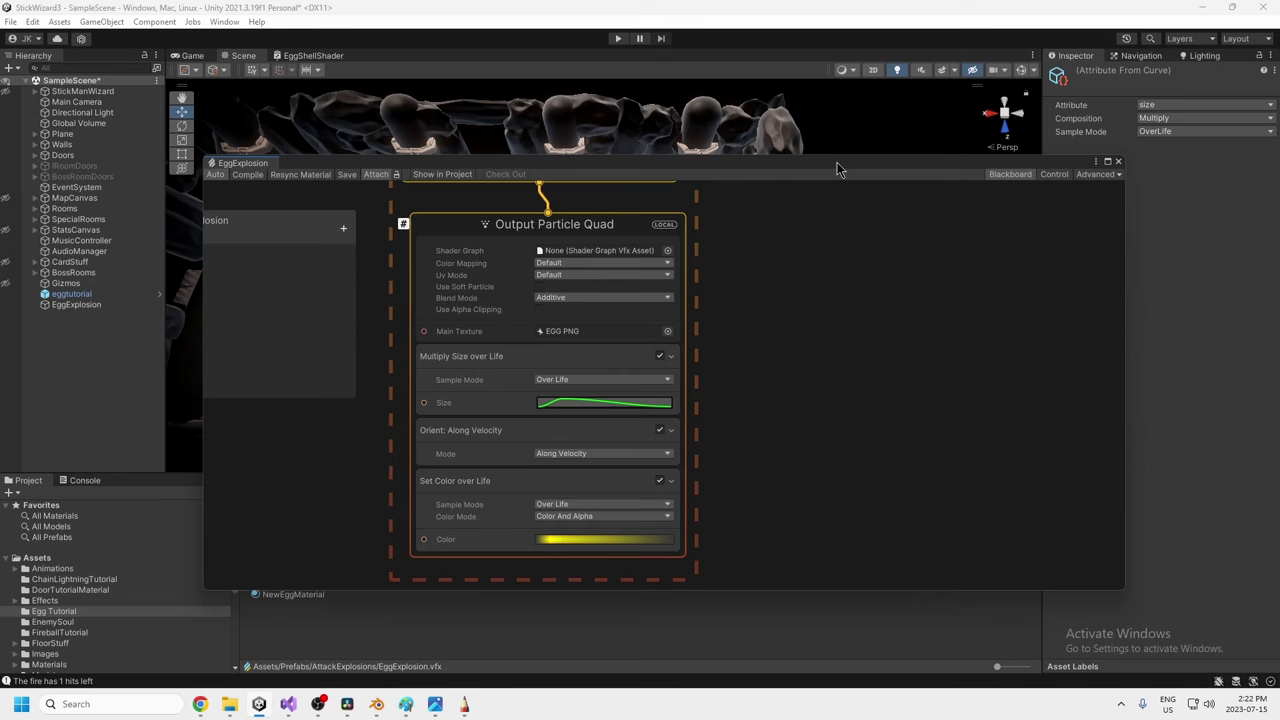
drag(838, 170, 1226, 160)
click(991, 393)
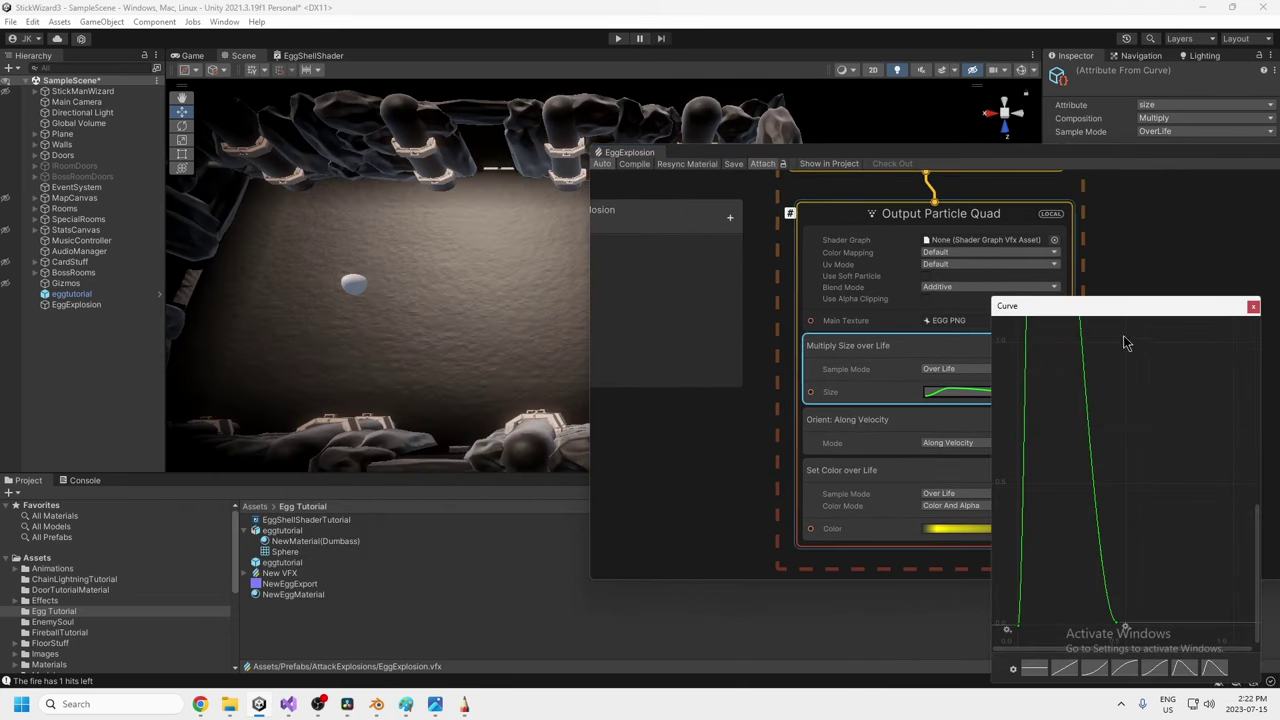
scroll(1124, 343, down, 5)
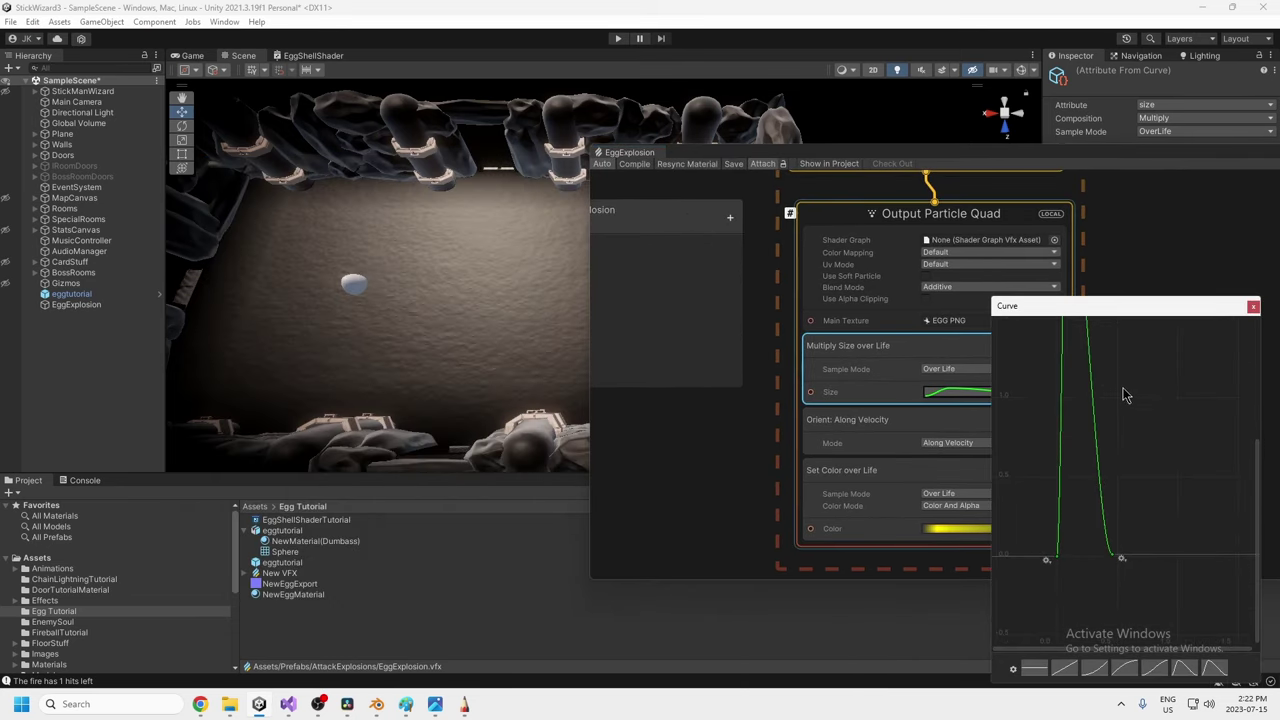
middle_drag(1123, 395, 1126, 625)
scroll(1113, 471, up, 1)
click(1069, 396)
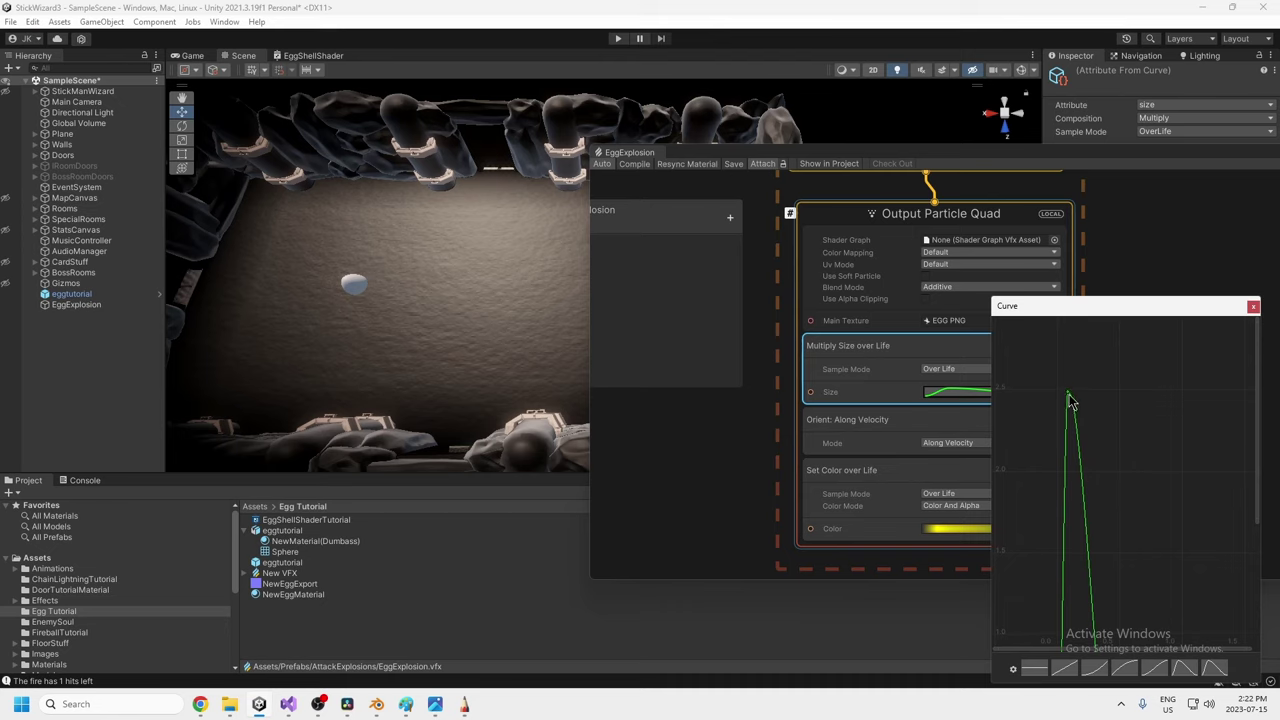
middle_drag(1128, 468, 1124, 381)
middle_drag(1127, 490, 1117, 404)
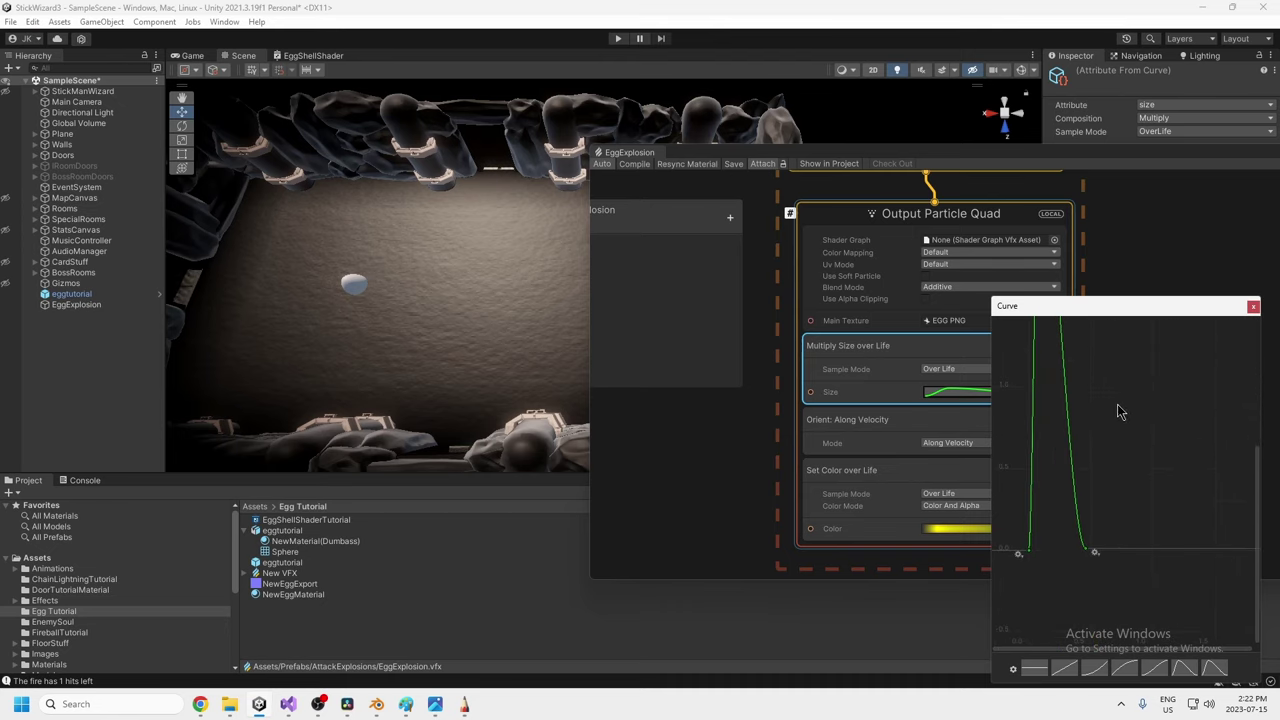
mouse_move(1101, 517)
middle_down()
mouse_move(1113, 492)
mouse_move(1069, 496)
mouse_move(1114, 451)
mouse_move(1140, 449)
middle_up()
scroll(1100, 528, up, 12)
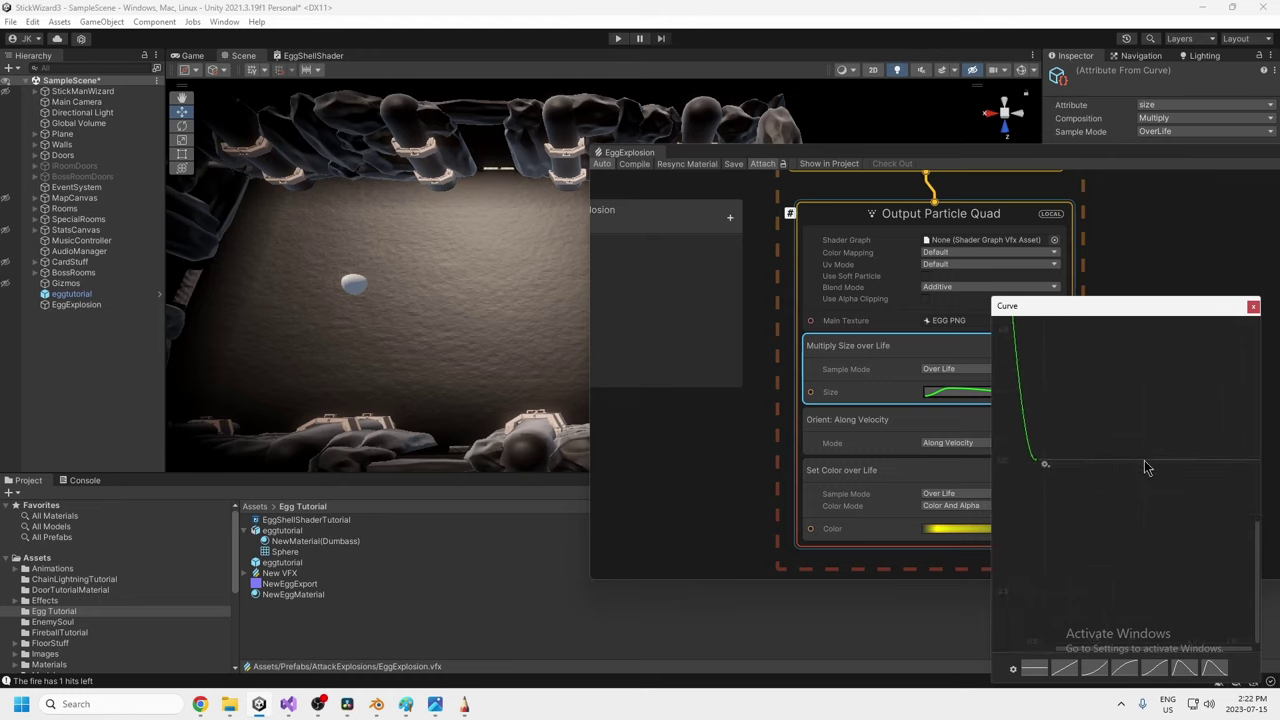
scroll(1121, 470, down, 10)
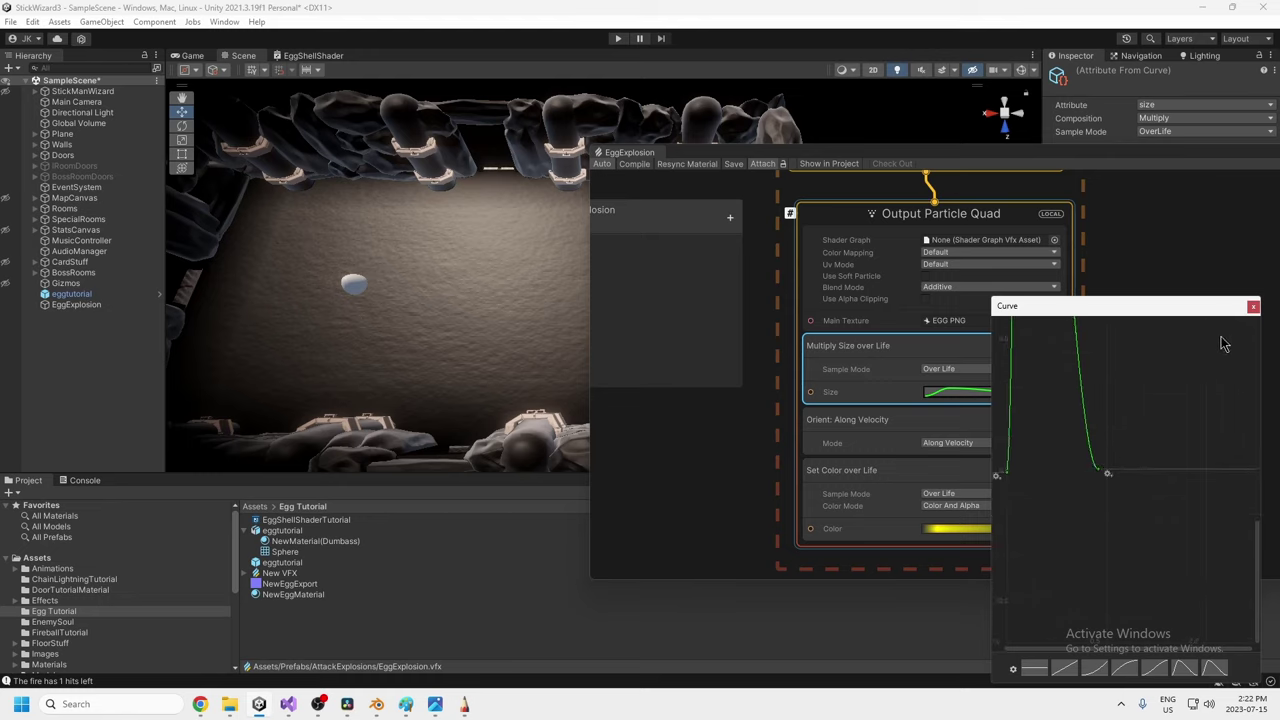
click(1254, 307)
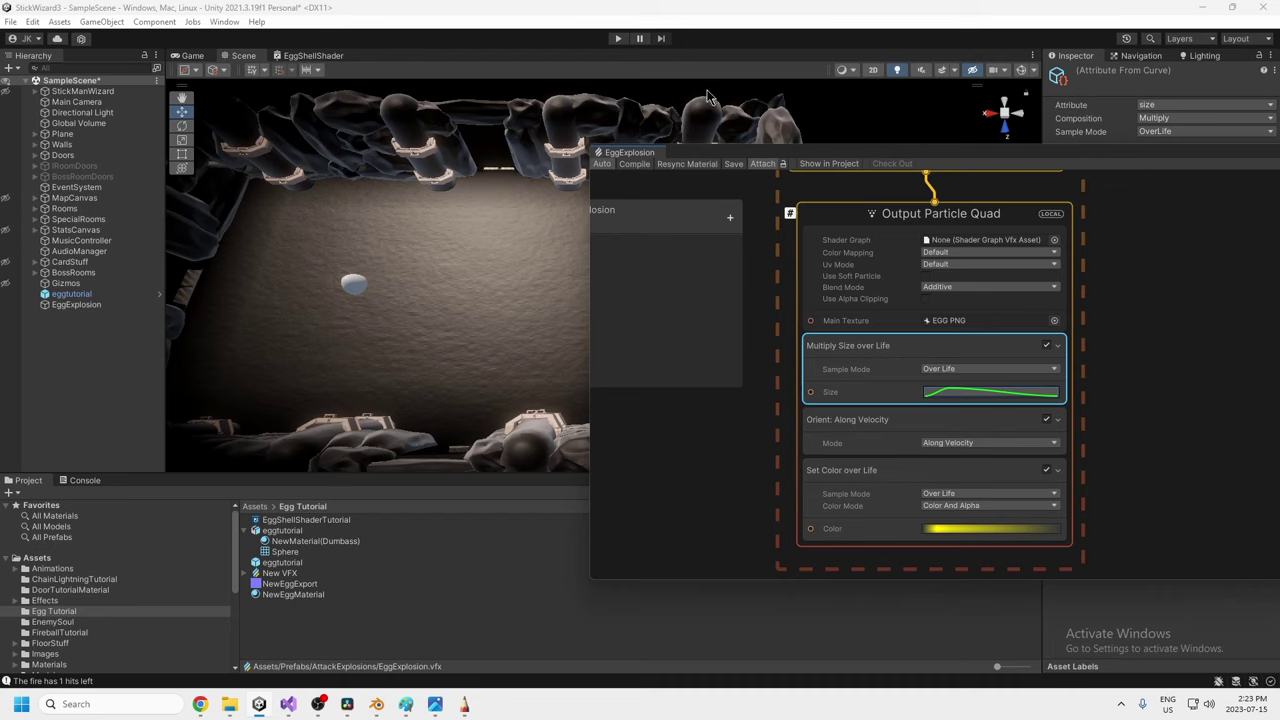
Save the graph again to replay the explosion, and review the Orient: Along Velocity block.
click(740, 163)
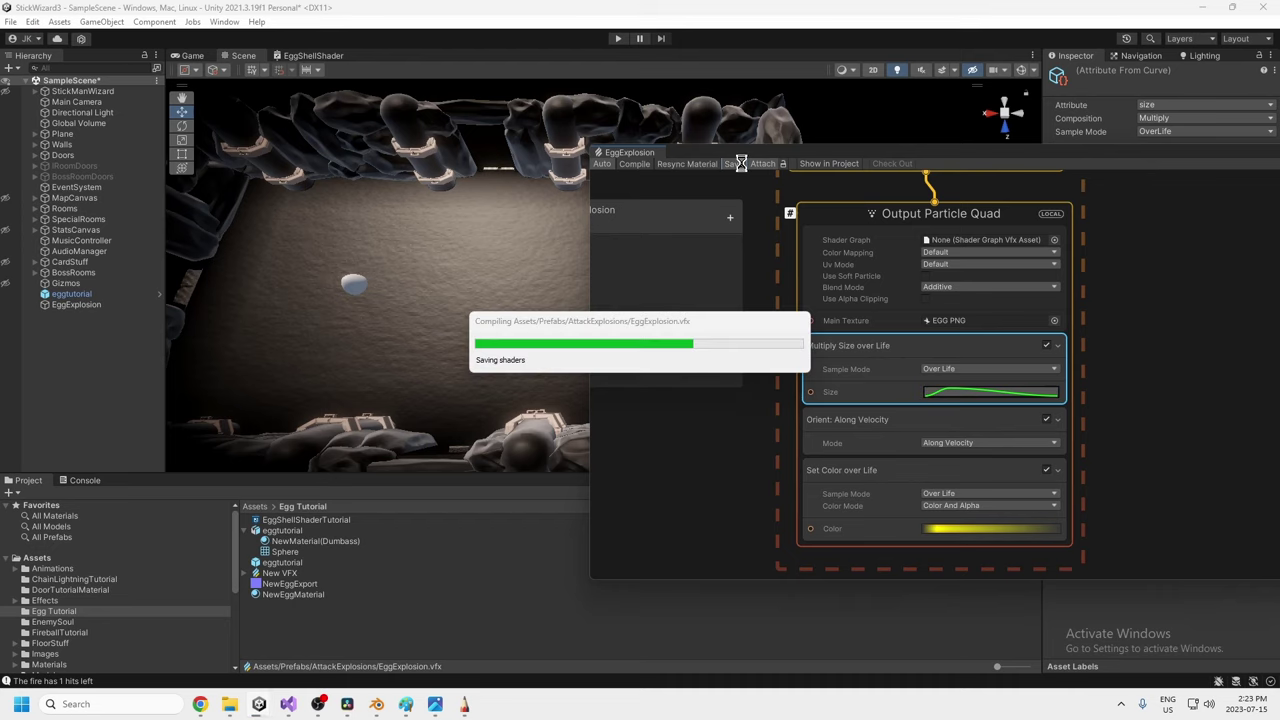
click(742, 160)
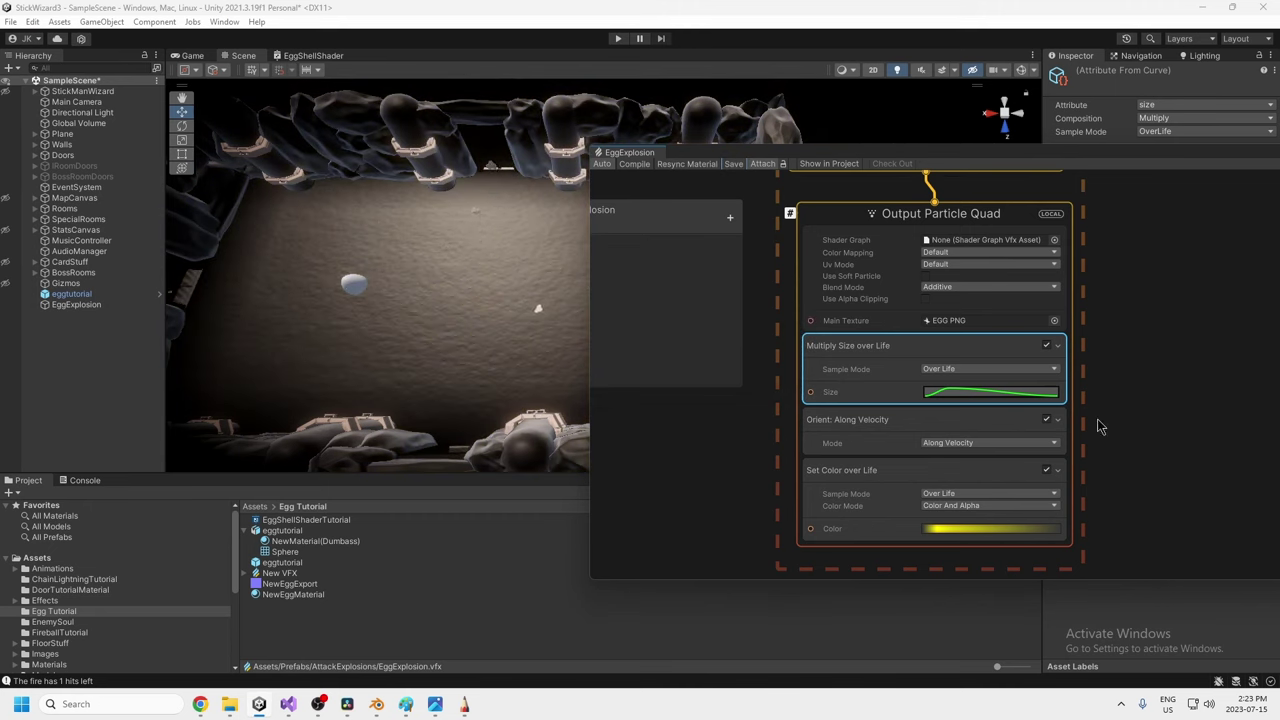
middle_drag(1098, 420, 1110, 342)
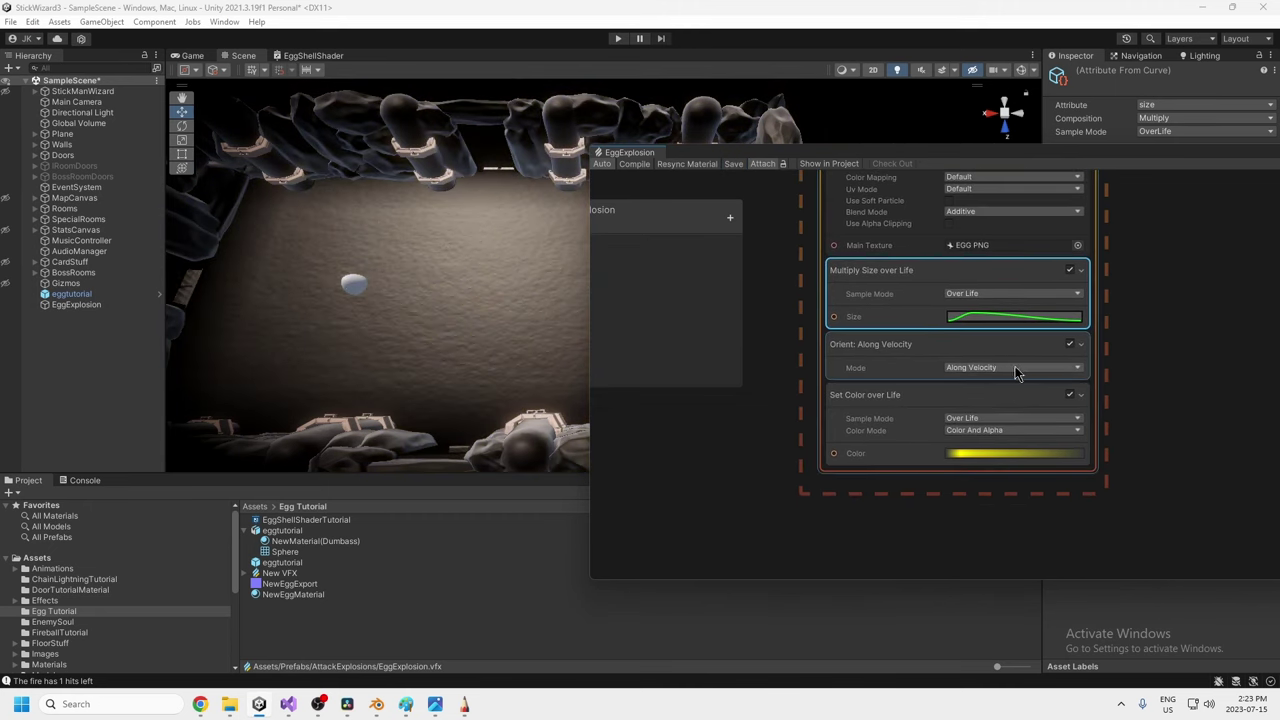
middle_drag(1135, 403, 1109, 409)
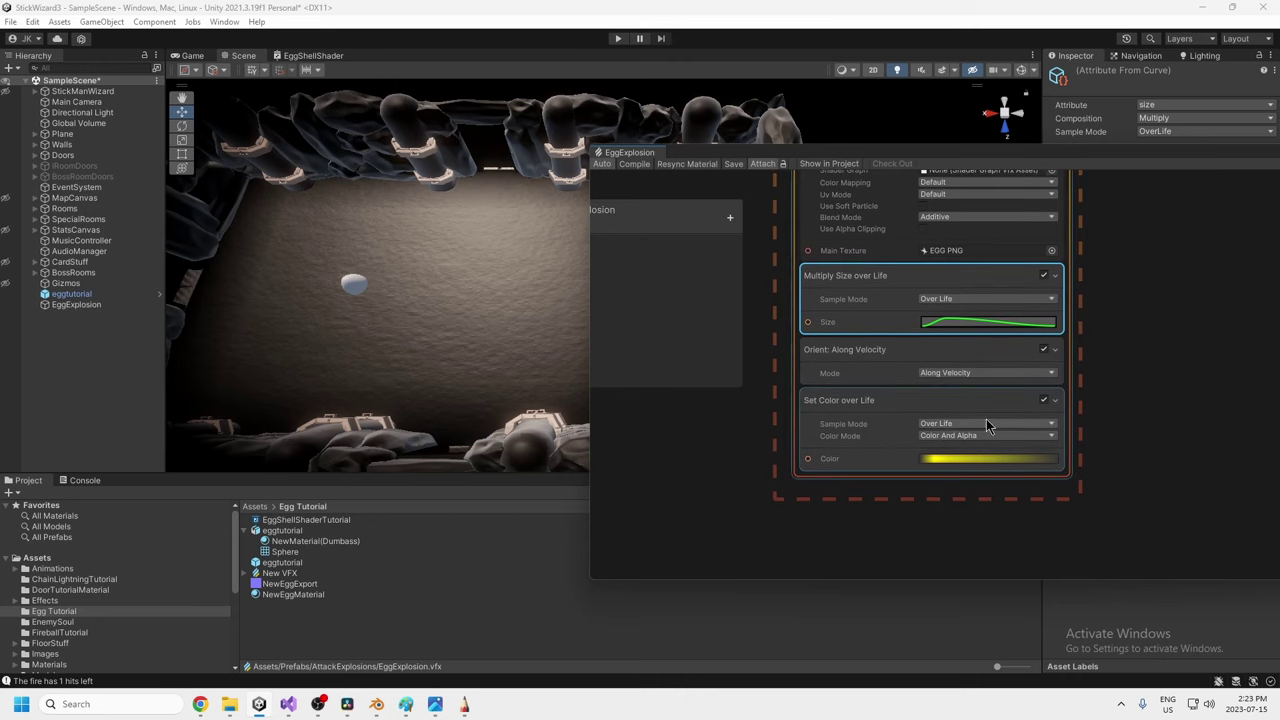
Inspect the Set Color over Life gradient's alpha keys, color keys and HDR color intensity.
click(980, 462)
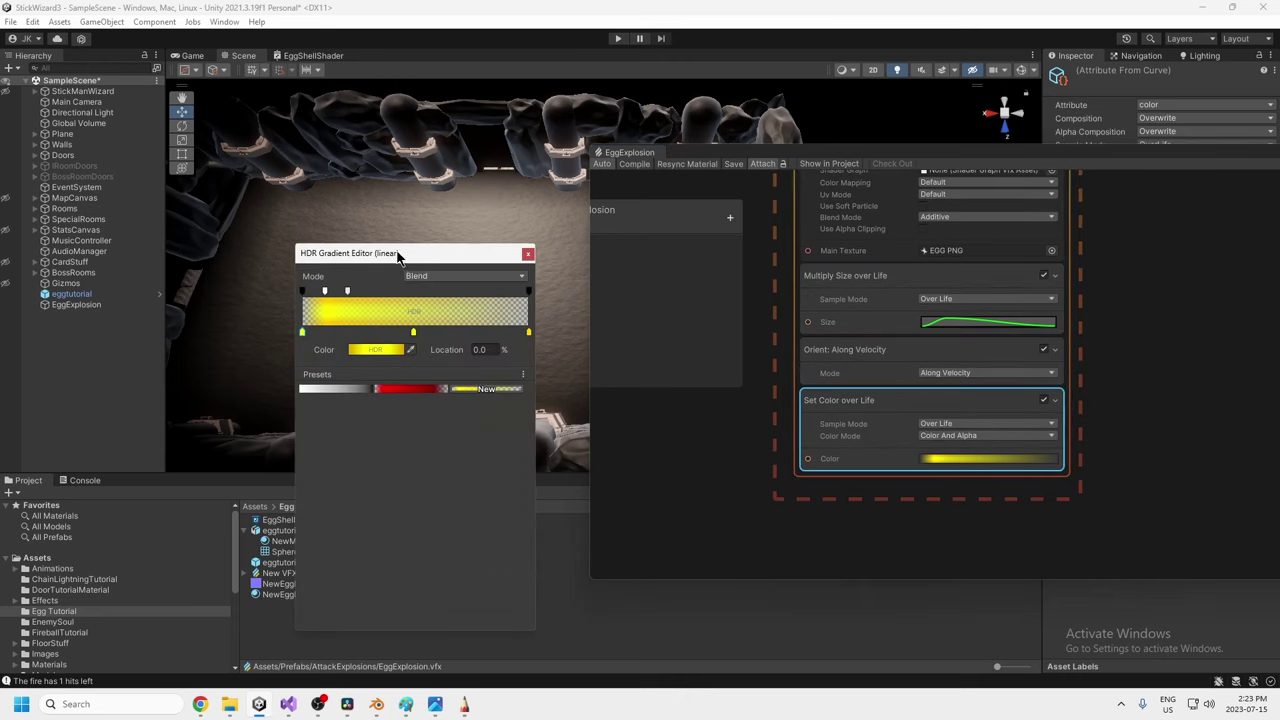
drag(398, 256, 725, 247)
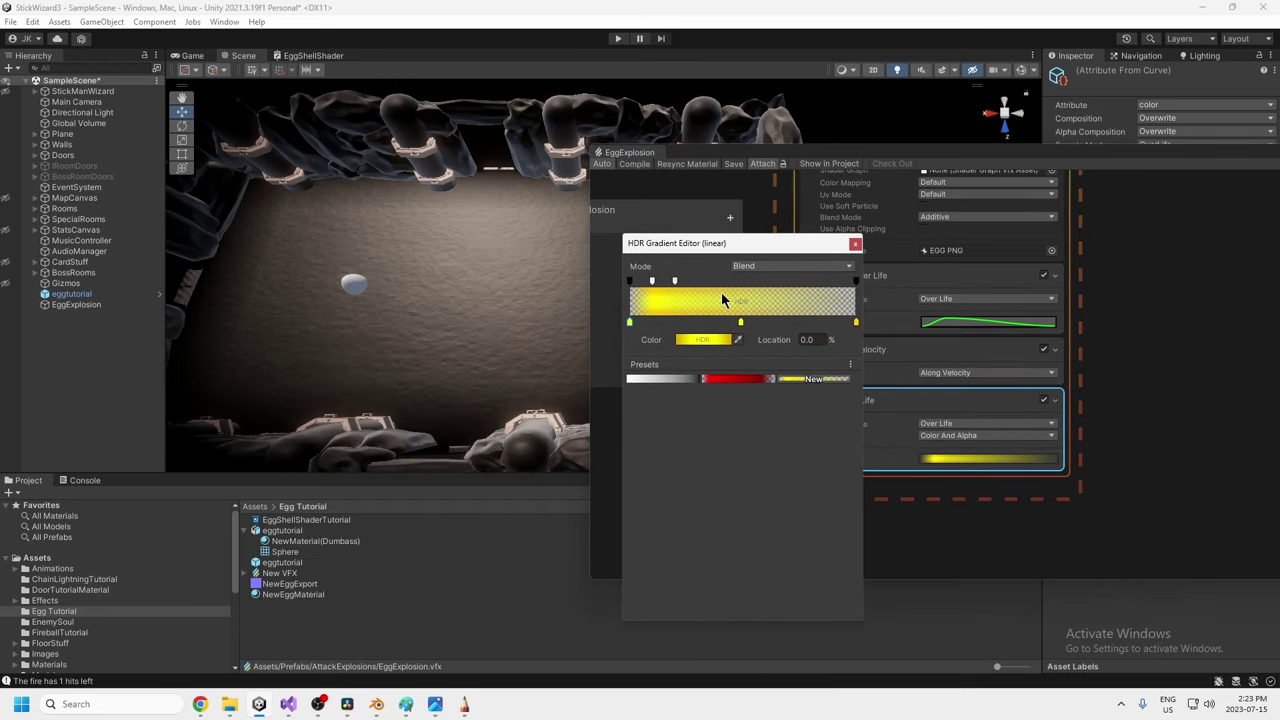
click(651, 284)
click(674, 281)
click(856, 282)
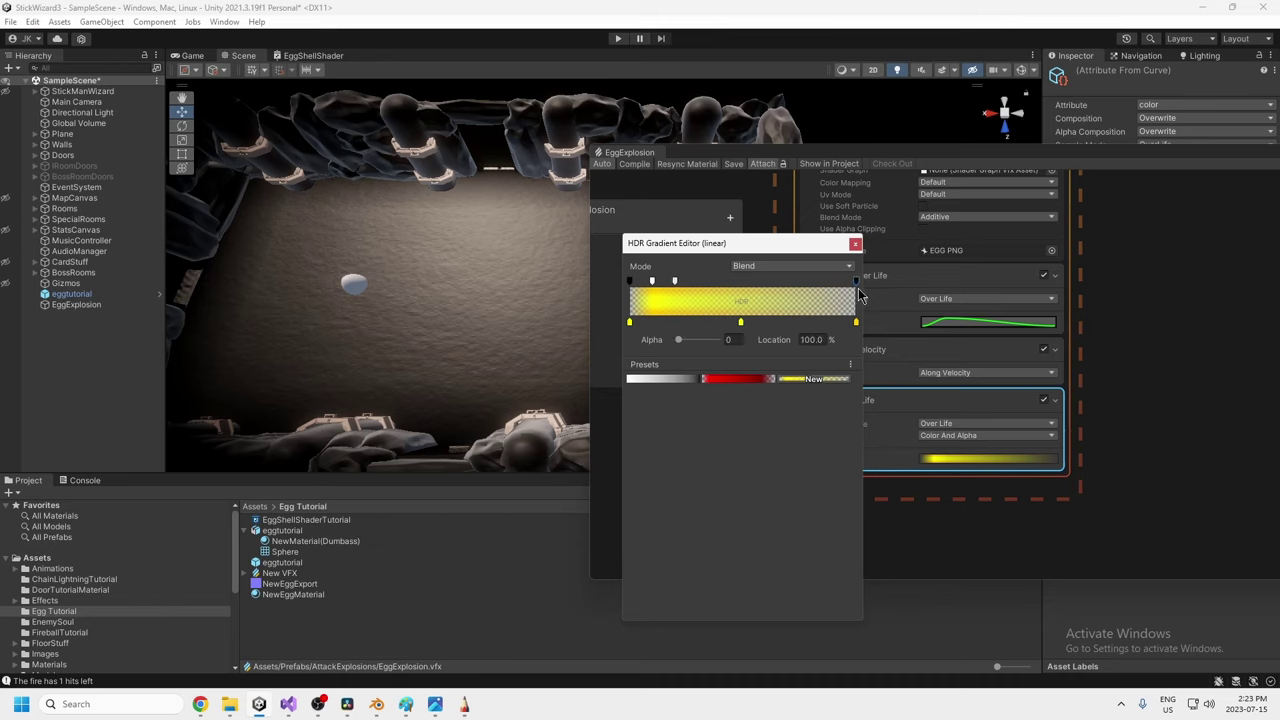
click(632, 323)
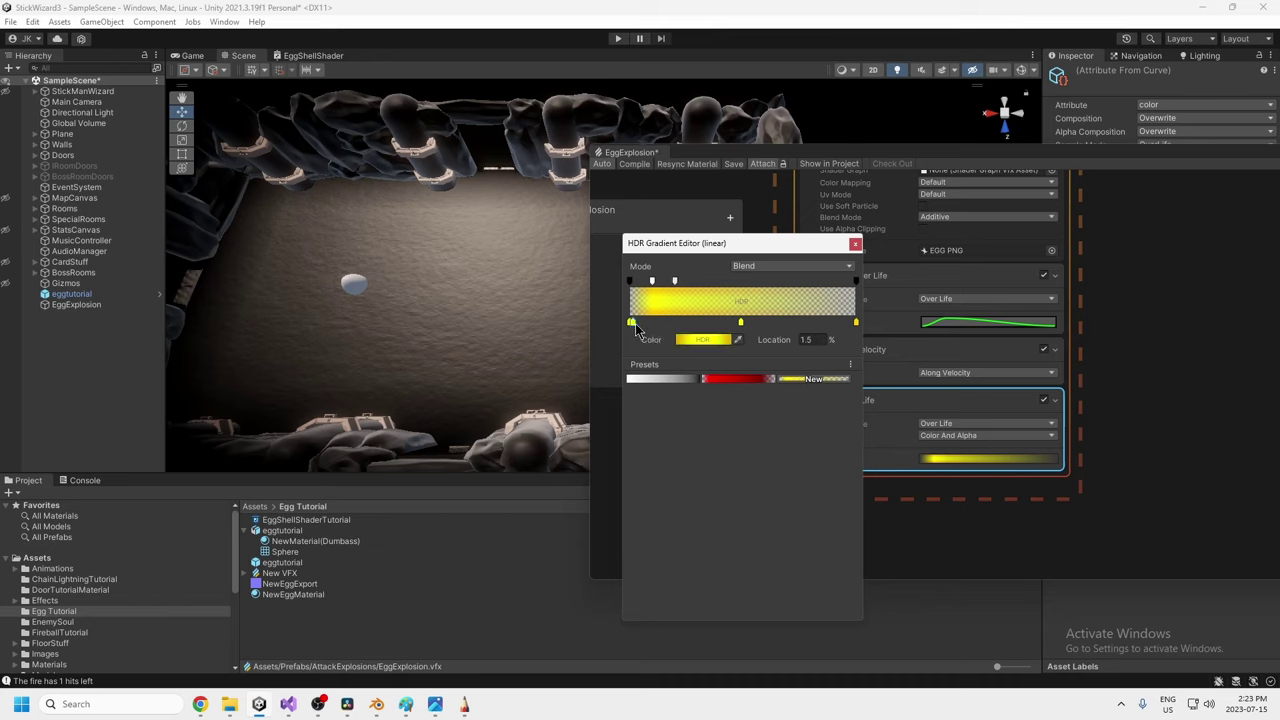
click(706, 340)
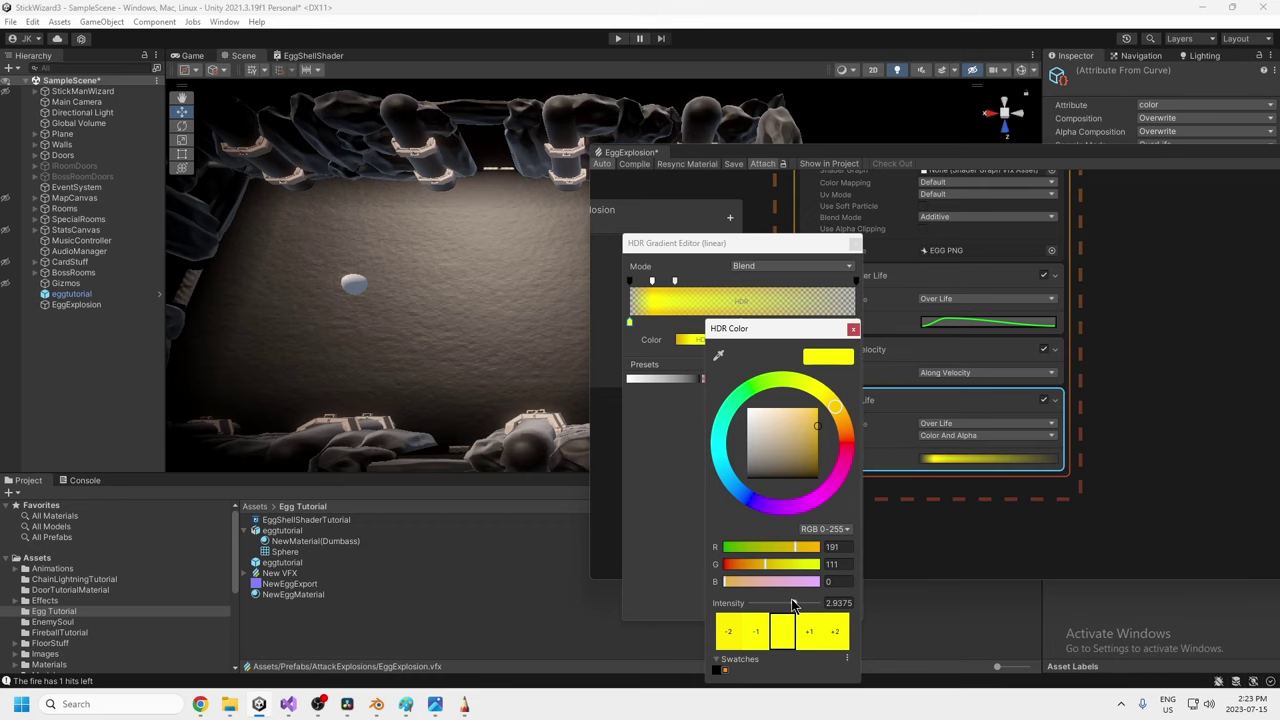
click(853, 329)
click(855, 243)
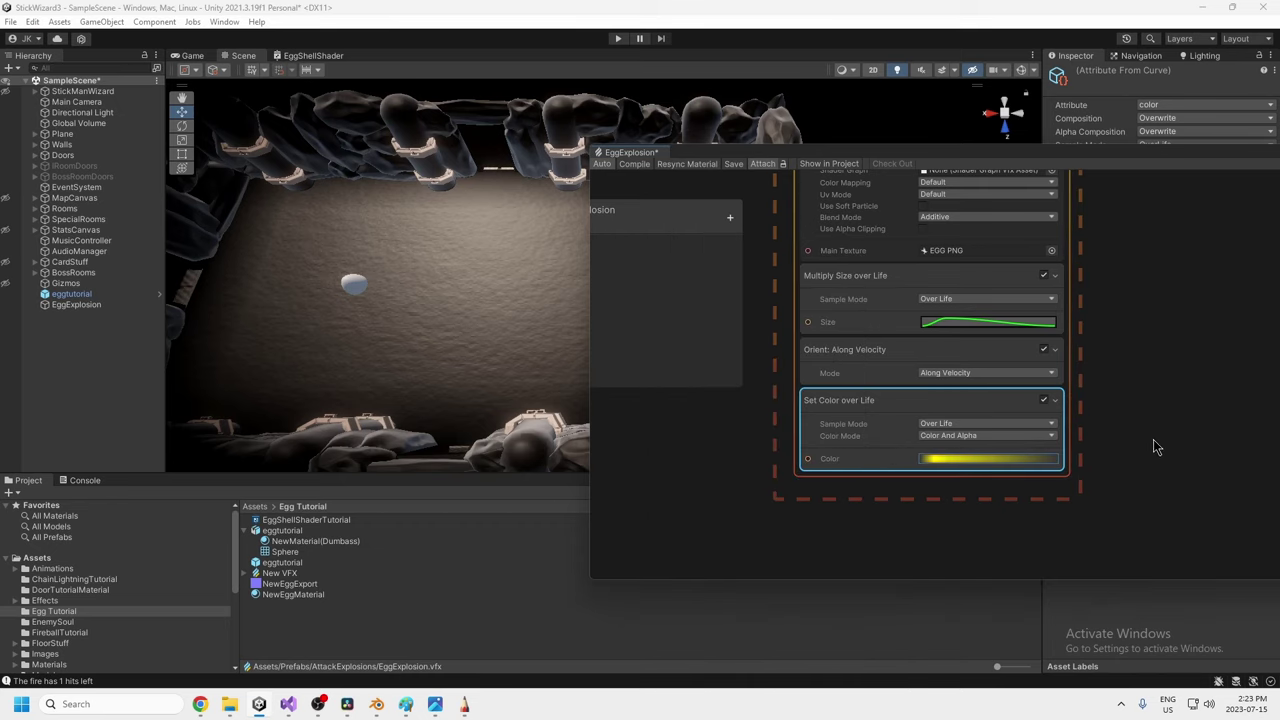
Look over both particle systems and save the EggExplosion graph.
scroll(1080, 540, down, 2)
scroll(1066, 450, down, 3)
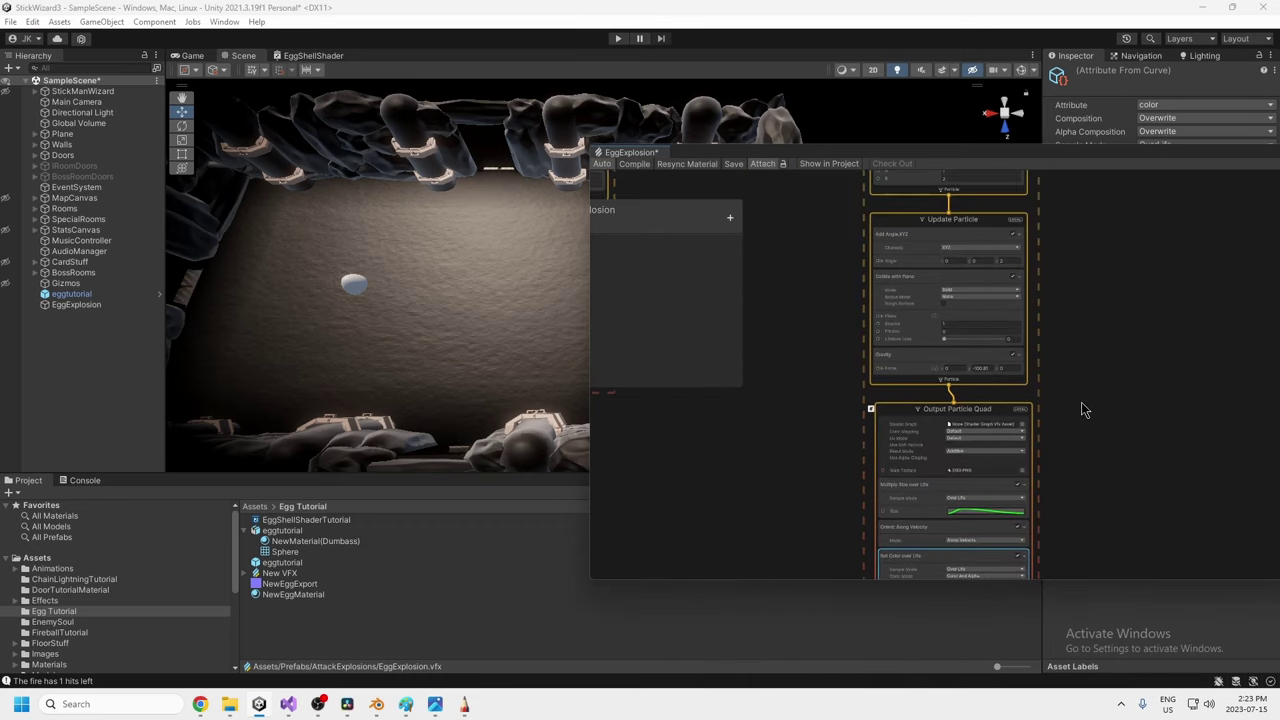
scroll(1081, 410, down, 3)
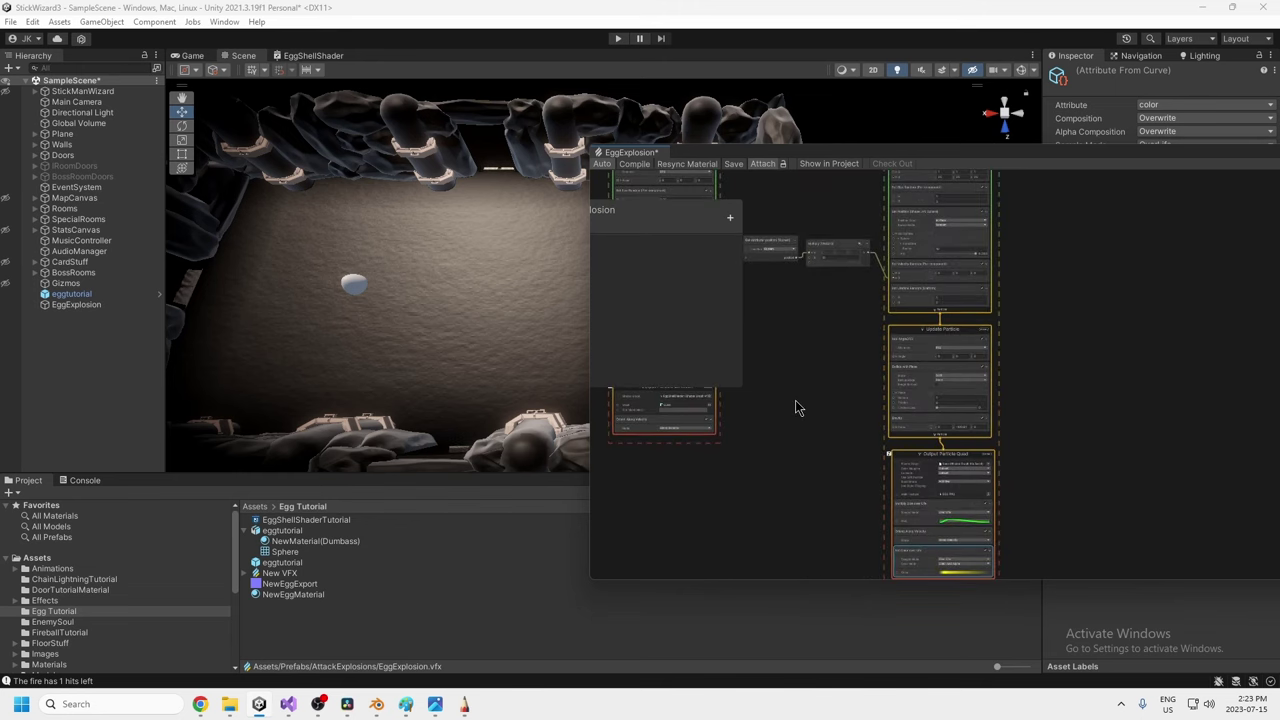
middle_drag(790, 389, 844, 489)
middle_drag(826, 426, 860, 451)
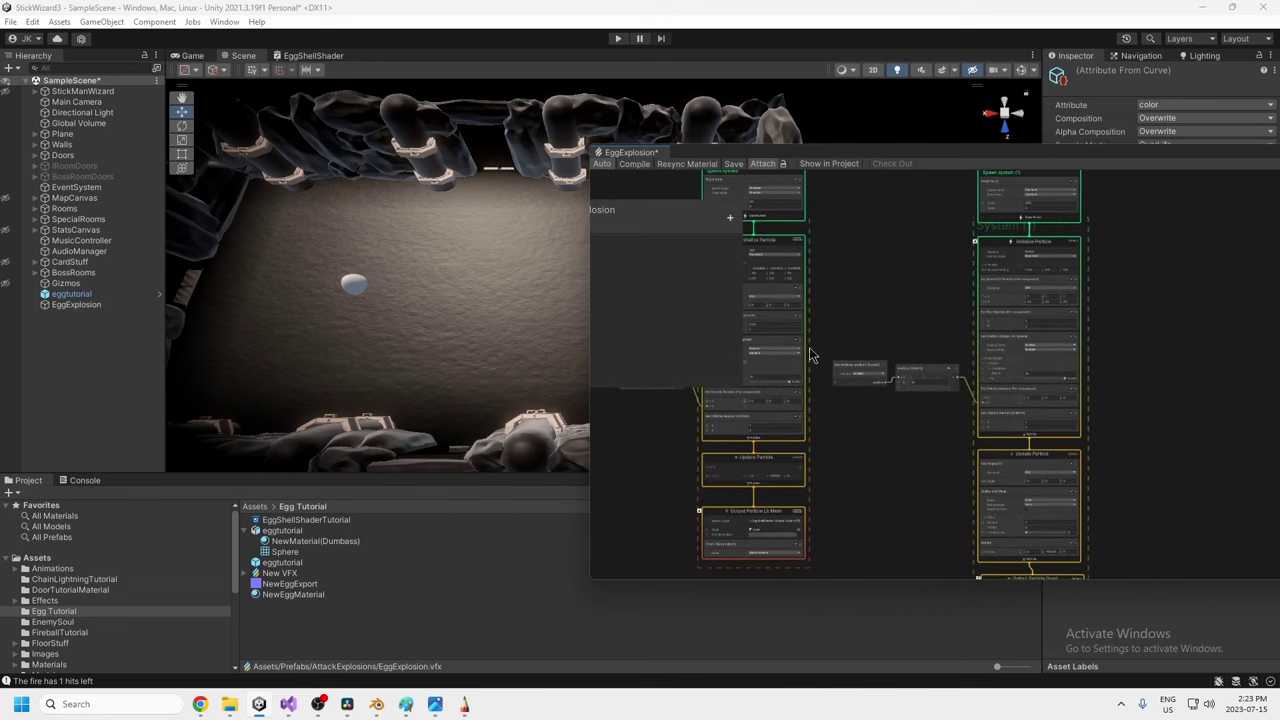
click(732, 167)
Close the graph window and make the EggExplosion scene object a prefab in the Egg Tutorial folder.
drag(880, 153, 526, 158)
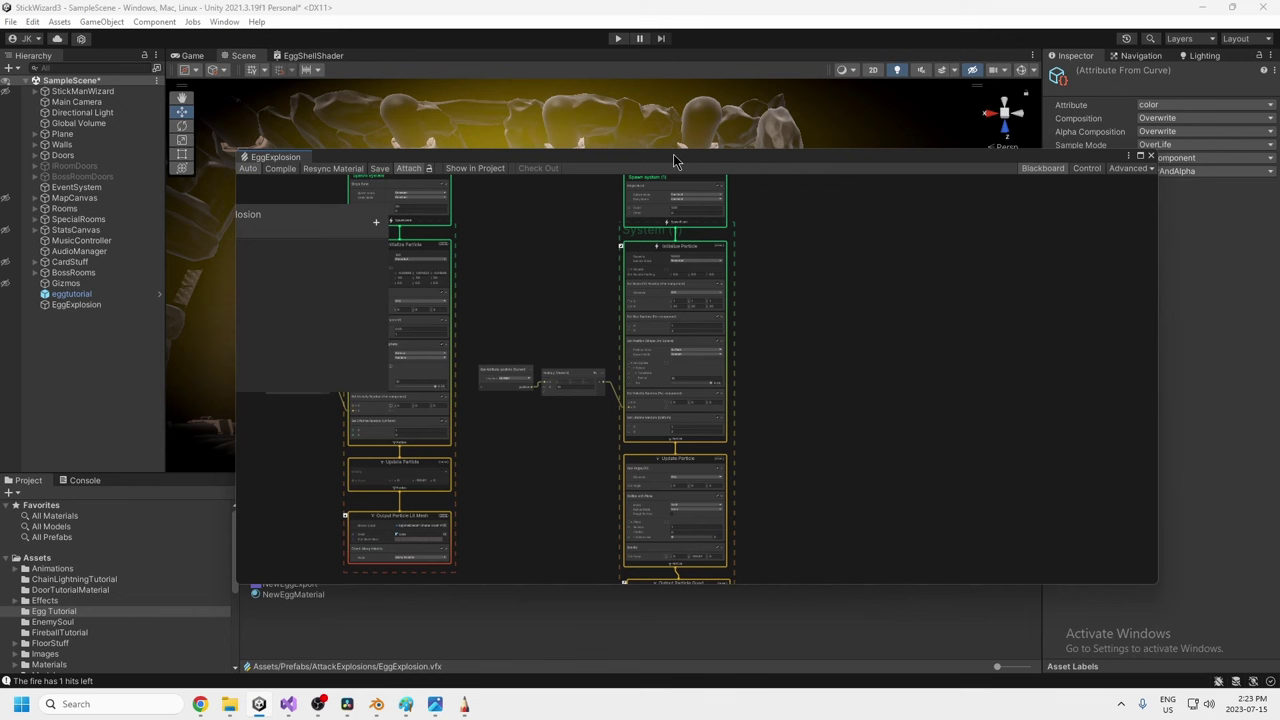
click(1150, 158)
click(78, 306)
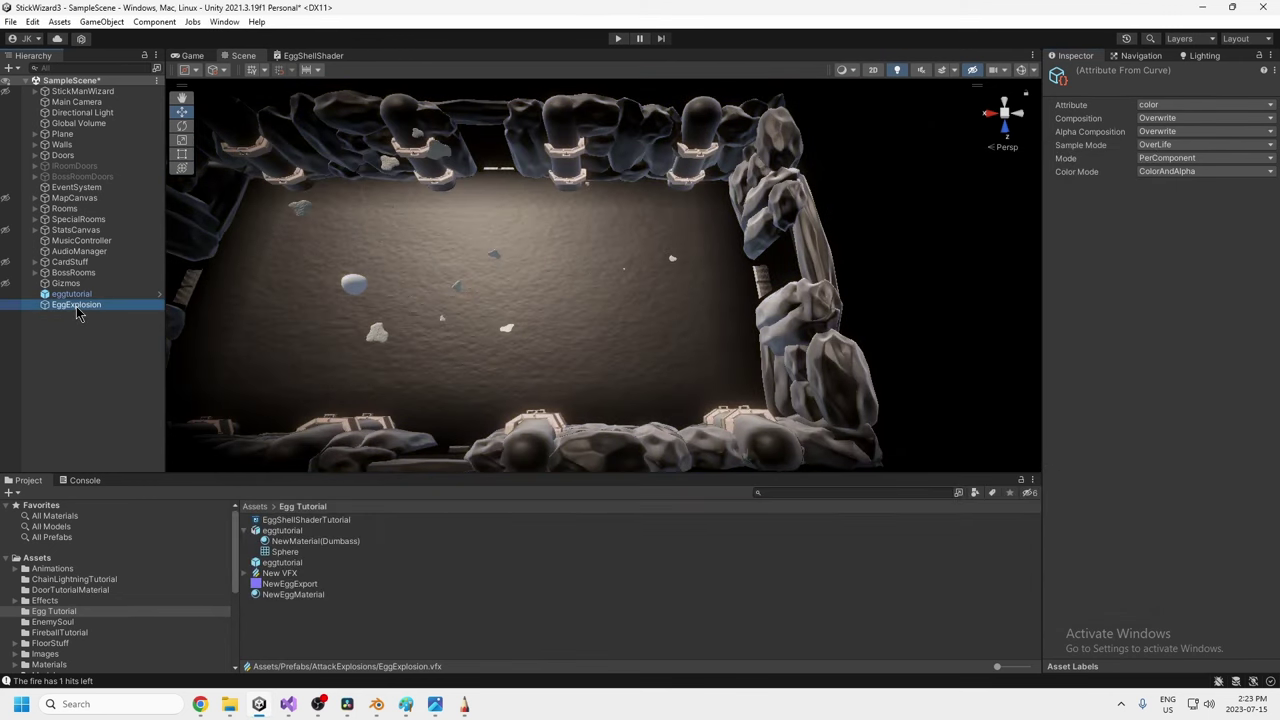
drag(77, 307, 287, 622)
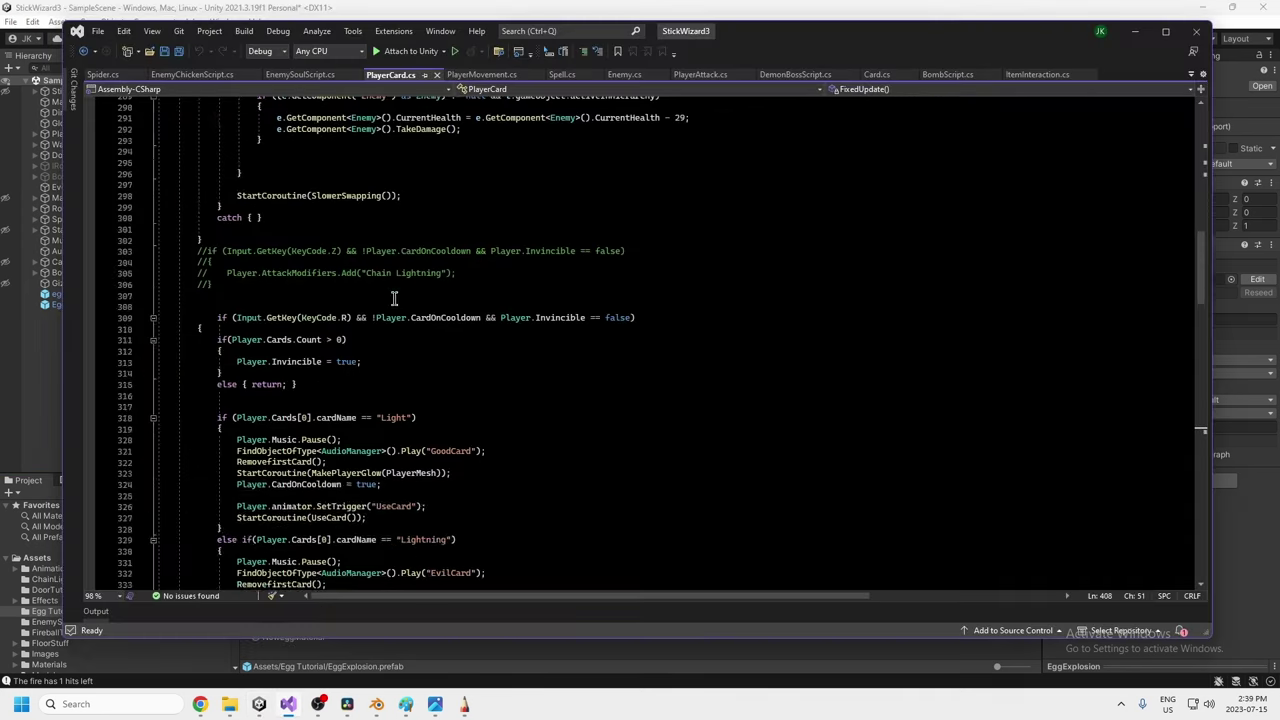
Locate the FixedUpdate method in PlayerCard.cs in Visual Studio.
scroll(407, 333, up, 6)
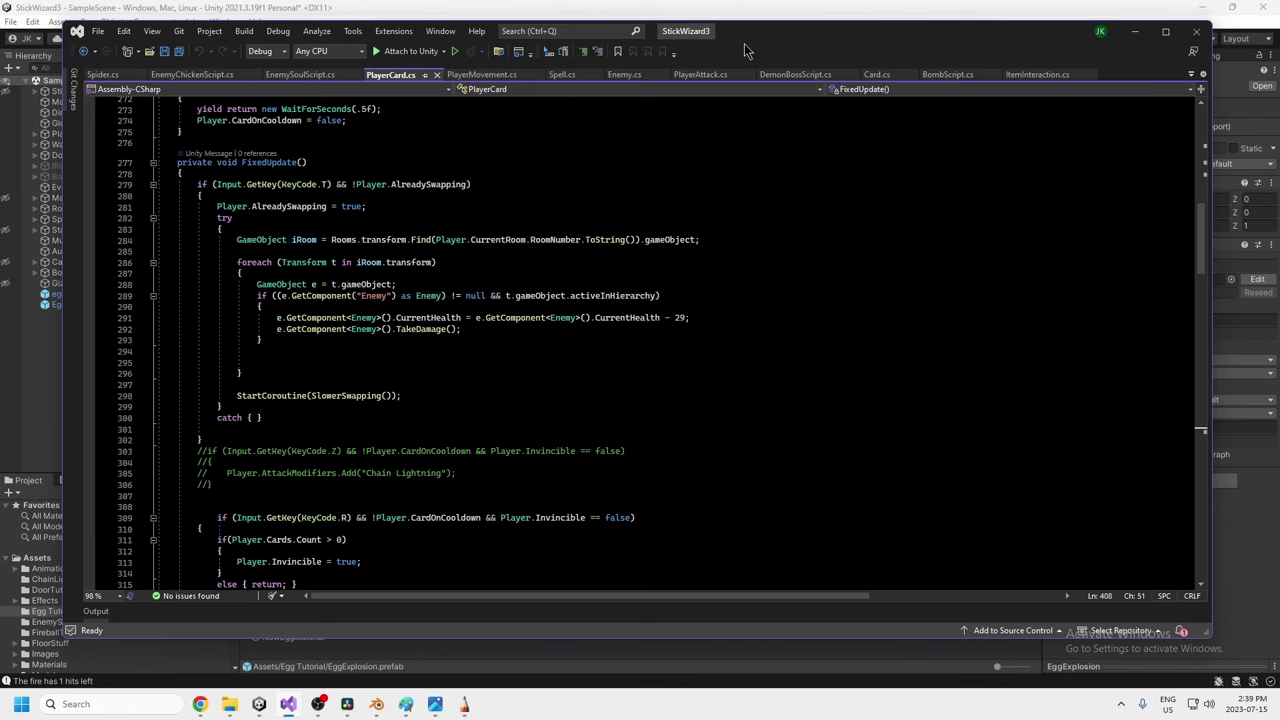
drag(747, 44, 787, 44)
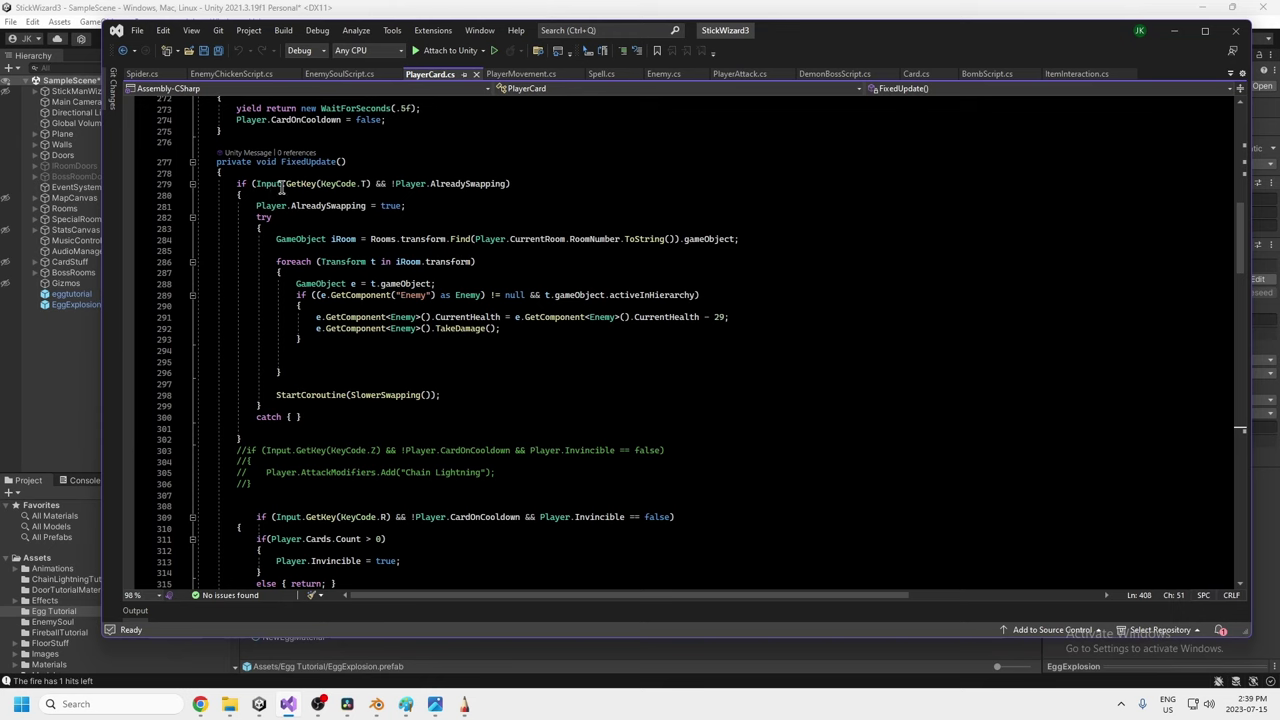
drag(217, 162, 341, 160)
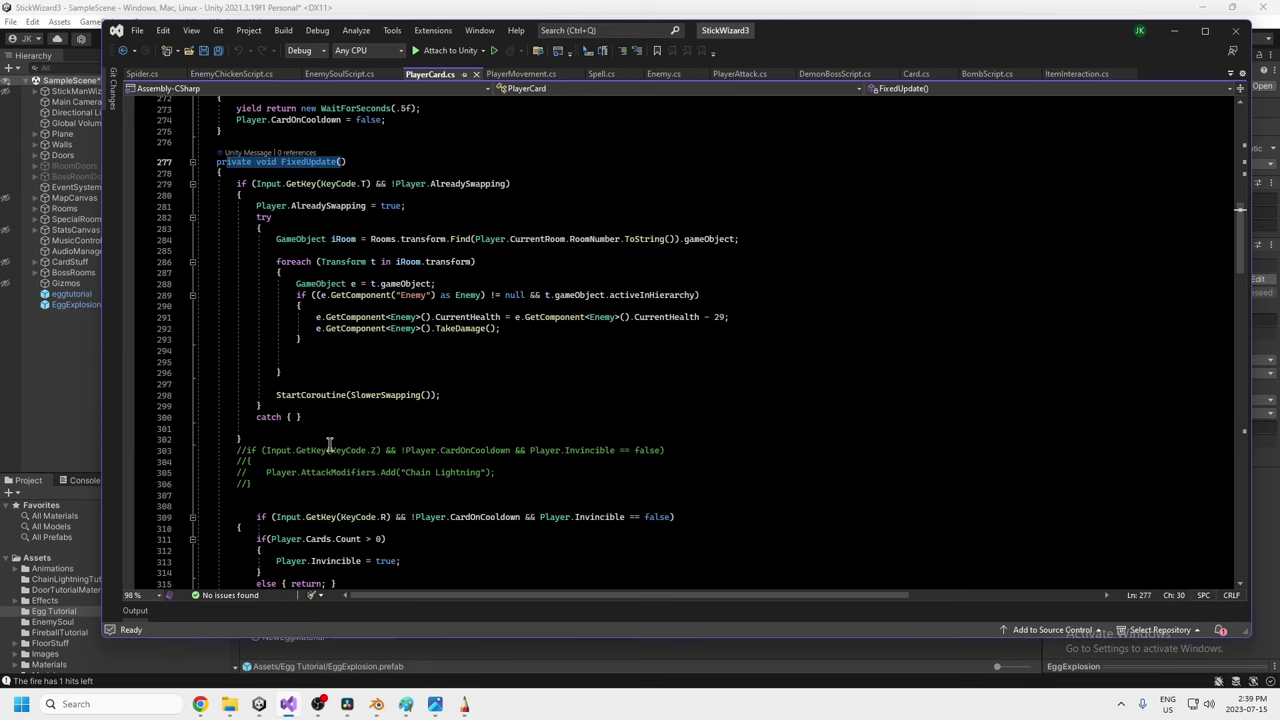
Examine the if statement that checks the R key, Player.CardOnCooldown and Player.Invincible before a card is used.
scroll(329, 443, down, 4)
drag(277, 384, 400, 390)
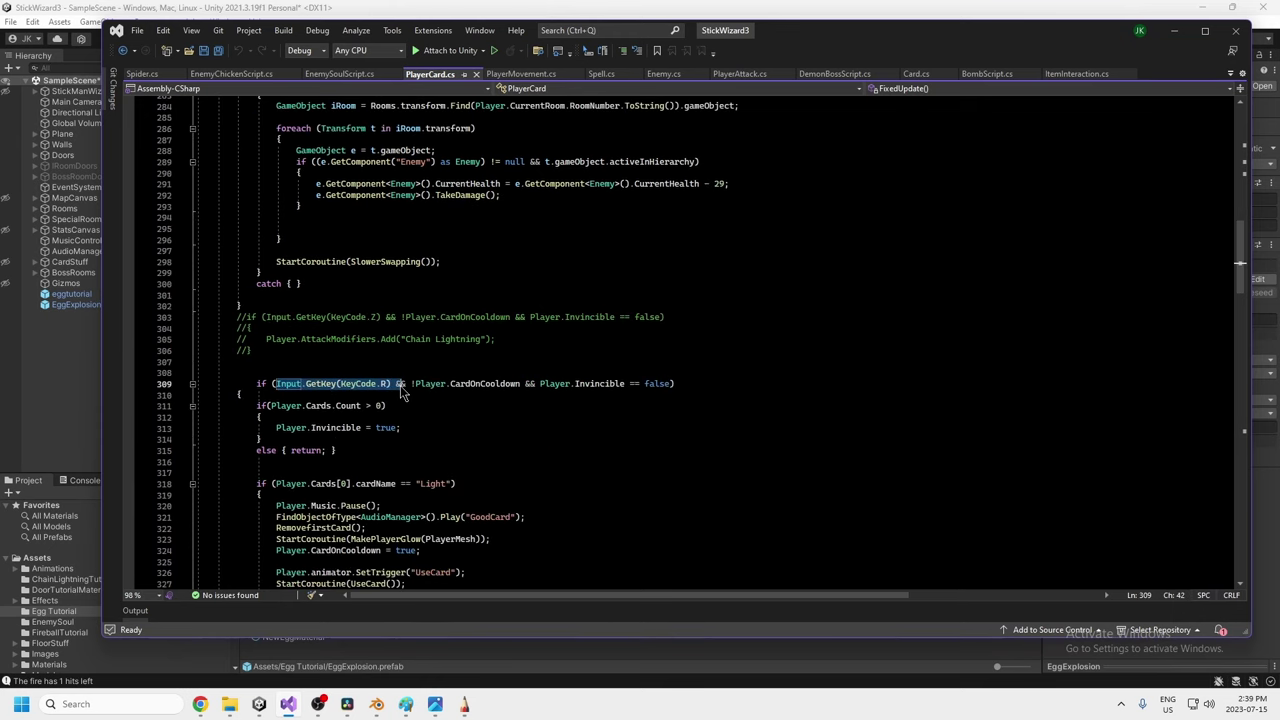
scroll(466, 429, down, 2)
drag(410, 317, 668, 316)
click(557, 317)
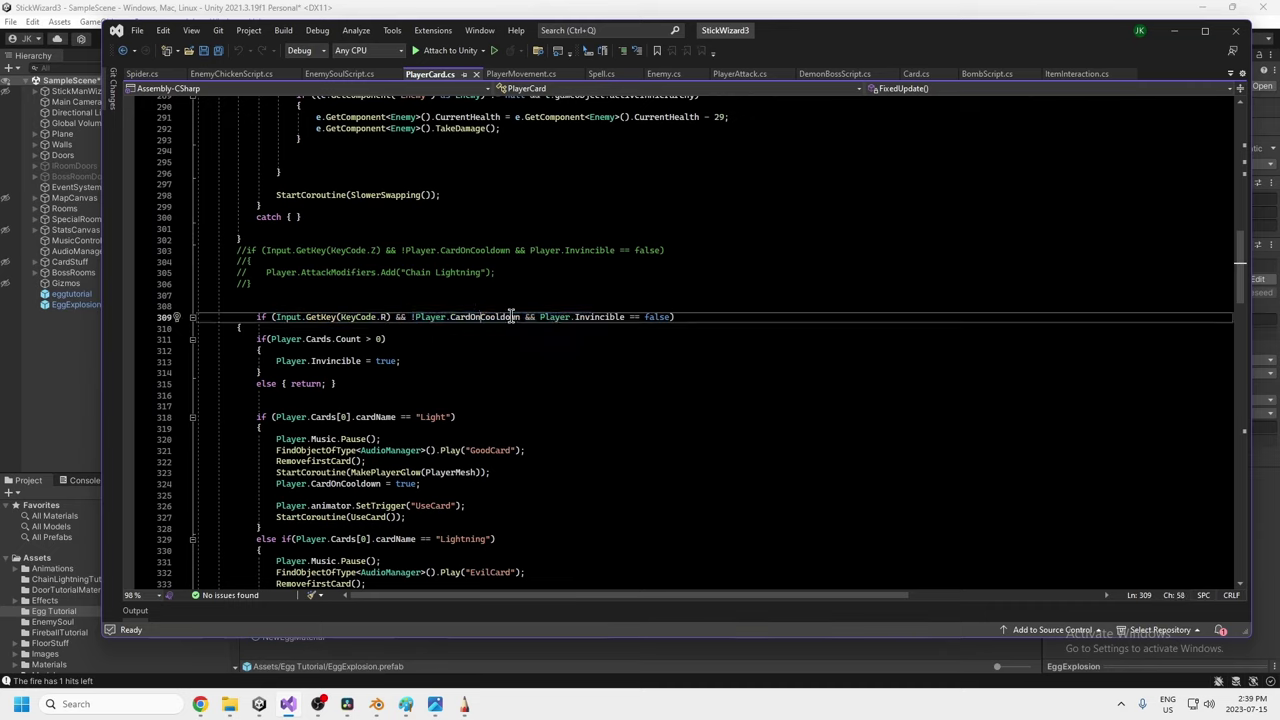
drag(557, 317, 627, 317)
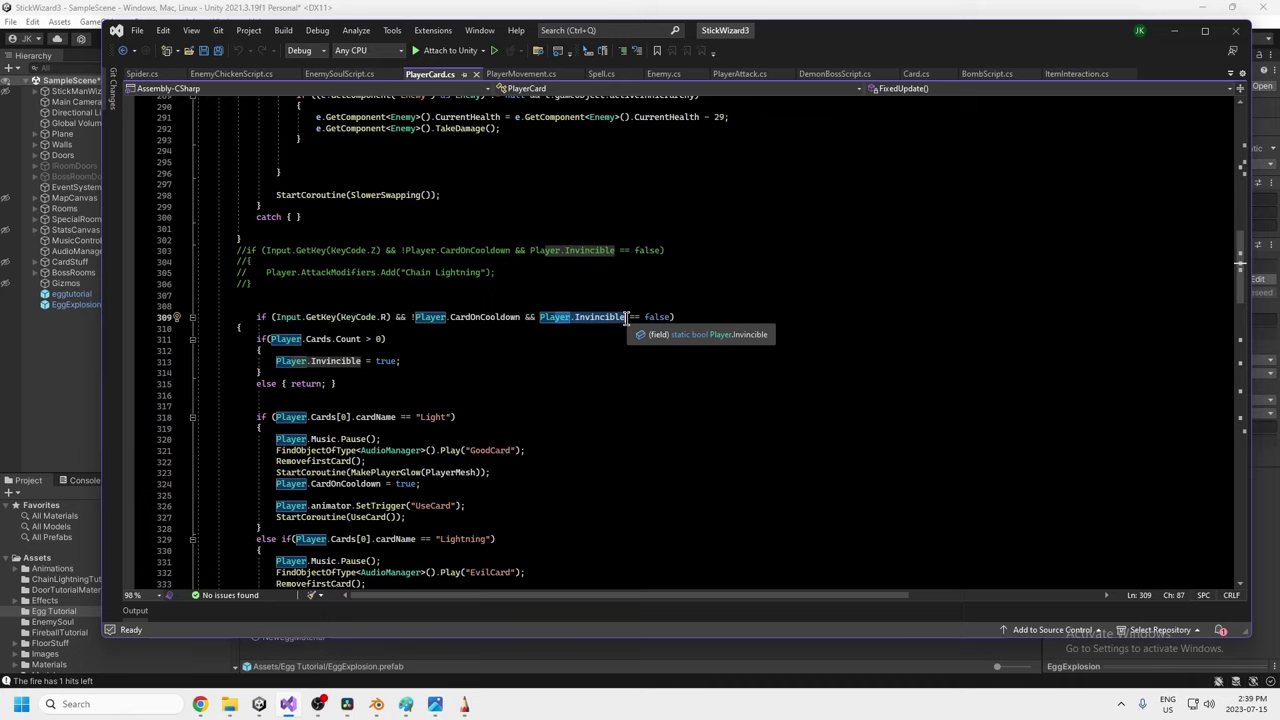
double_click(440, 318)
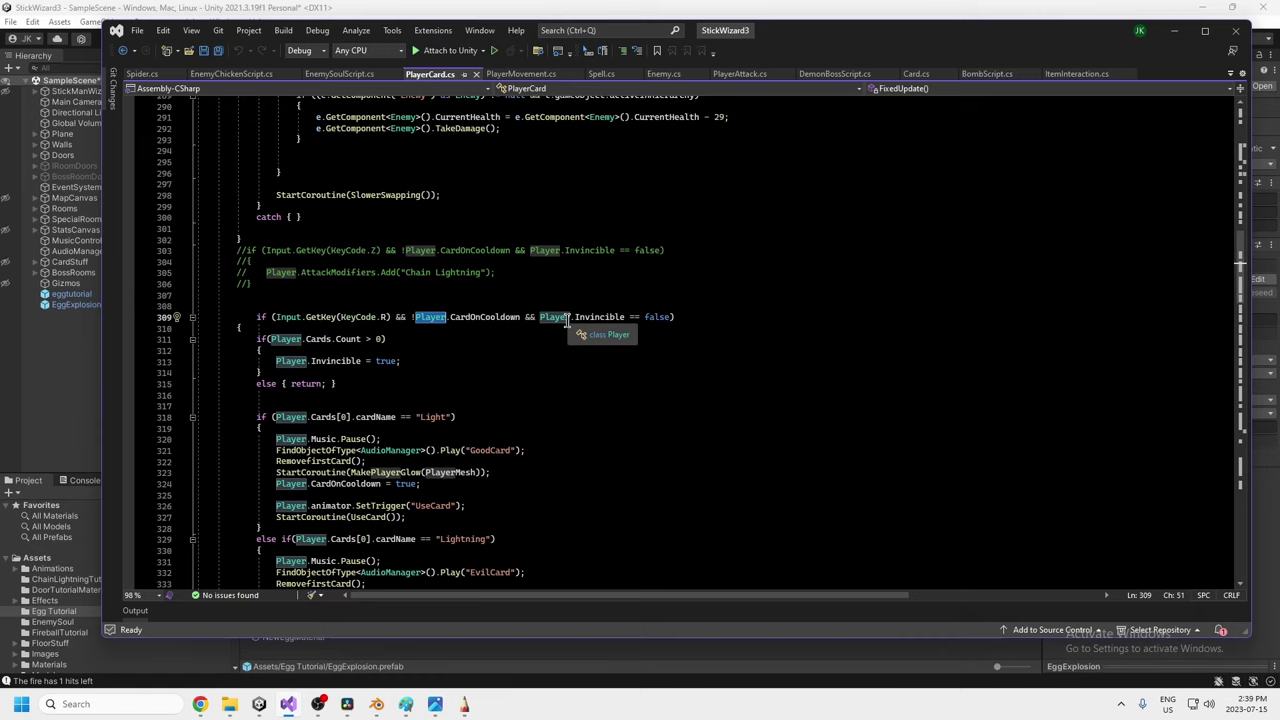
click(424, 360)
drag(307, 318, 391, 318)
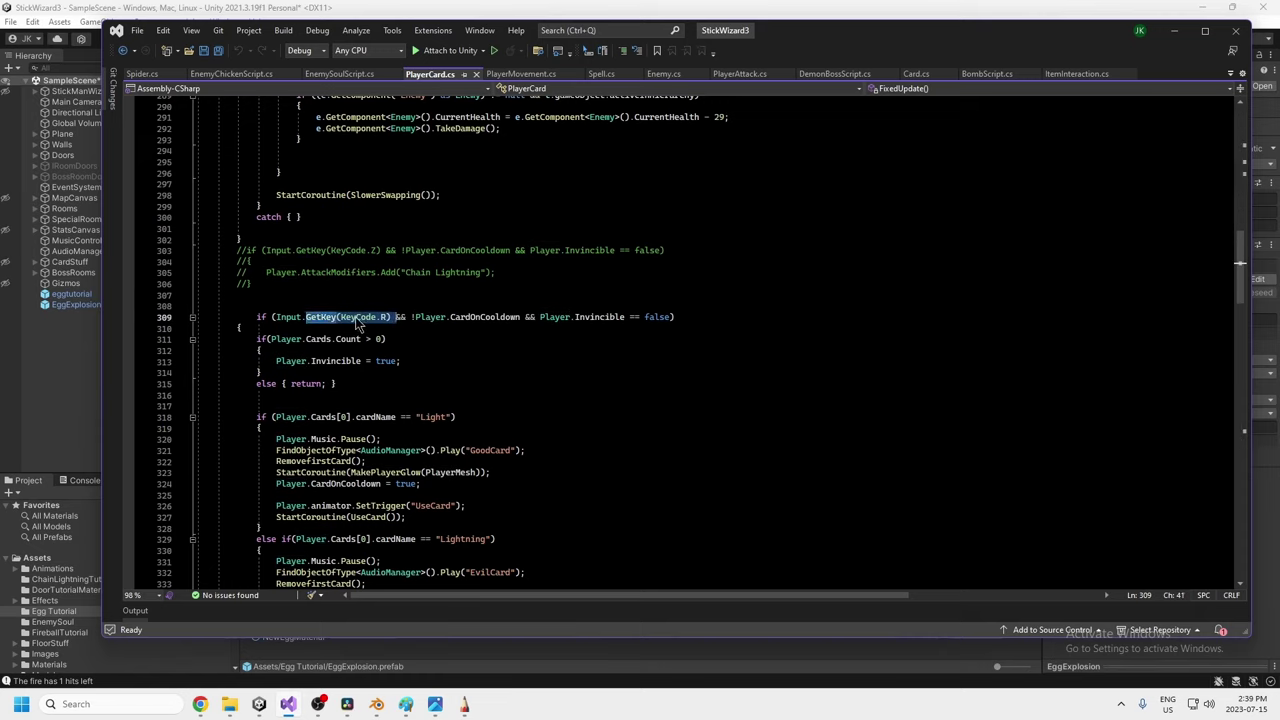
drag(257, 318, 391, 316)
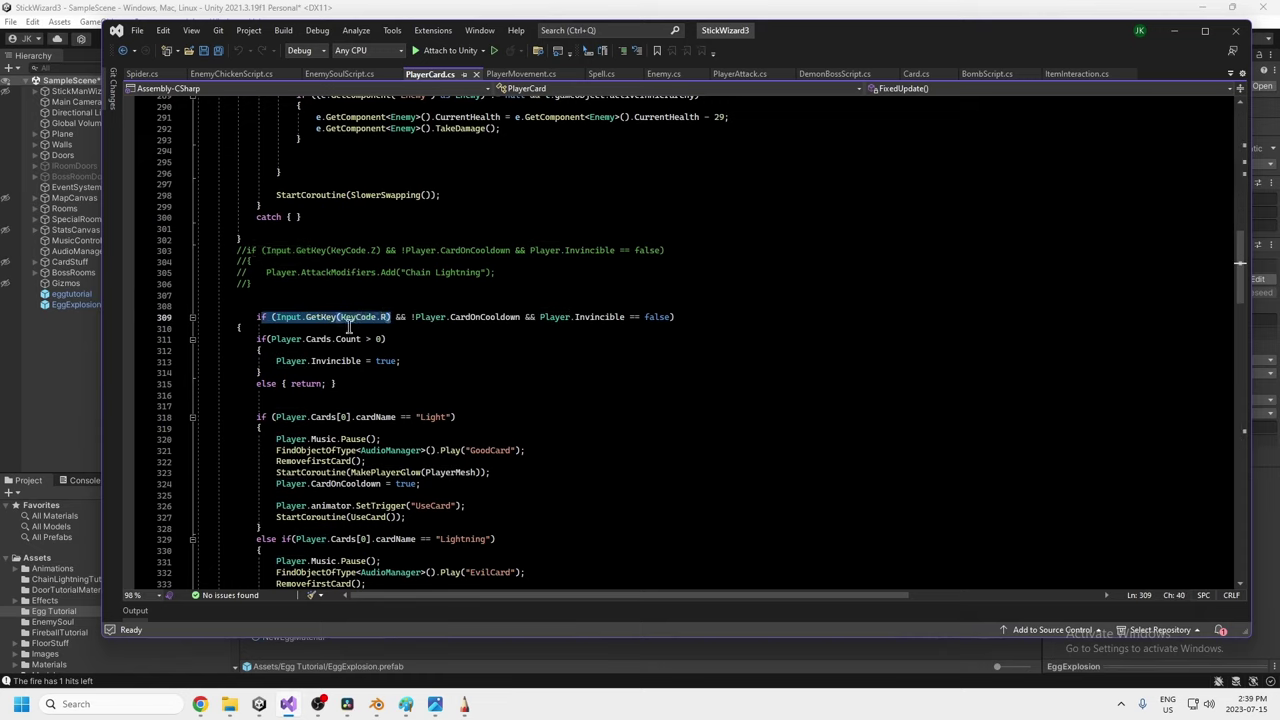
Locate the else-if branch for the "Egg" card in FixedUpdate and examine its Player.Cards[0].cardName condition.
scroll(349, 327, down, 20)
drag(300, 360, 397, 361)
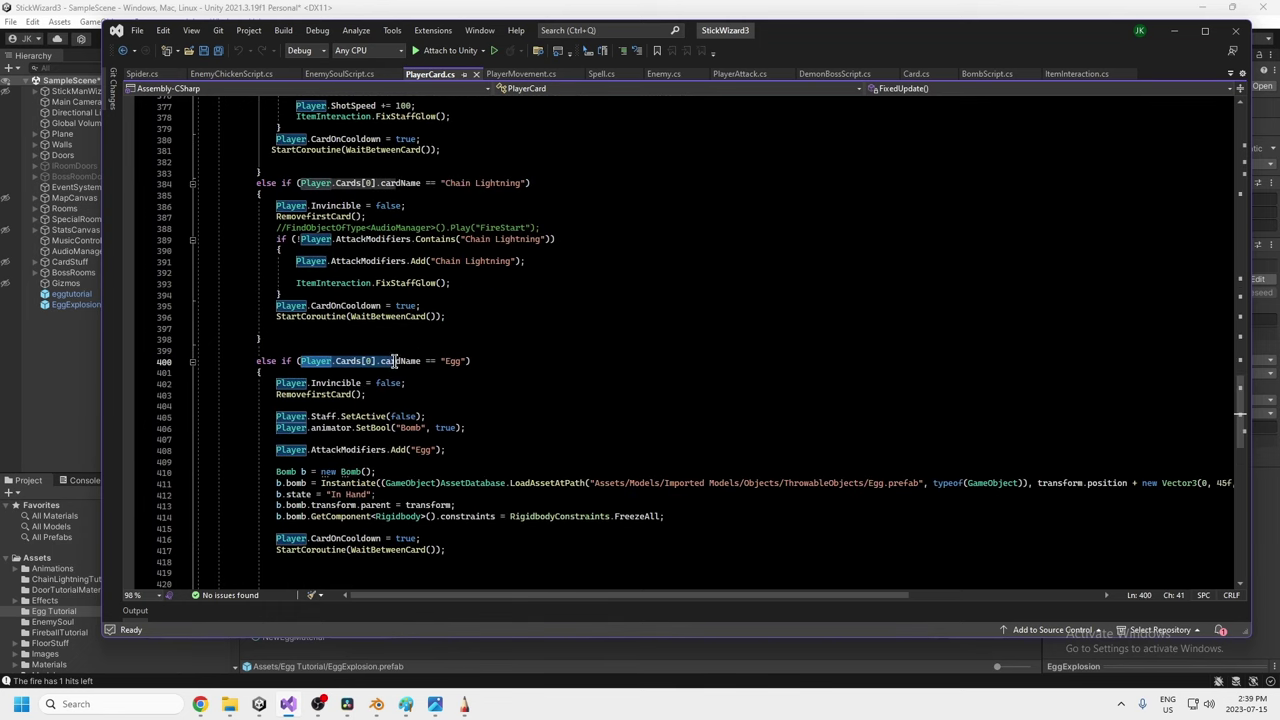
click(352, 362)
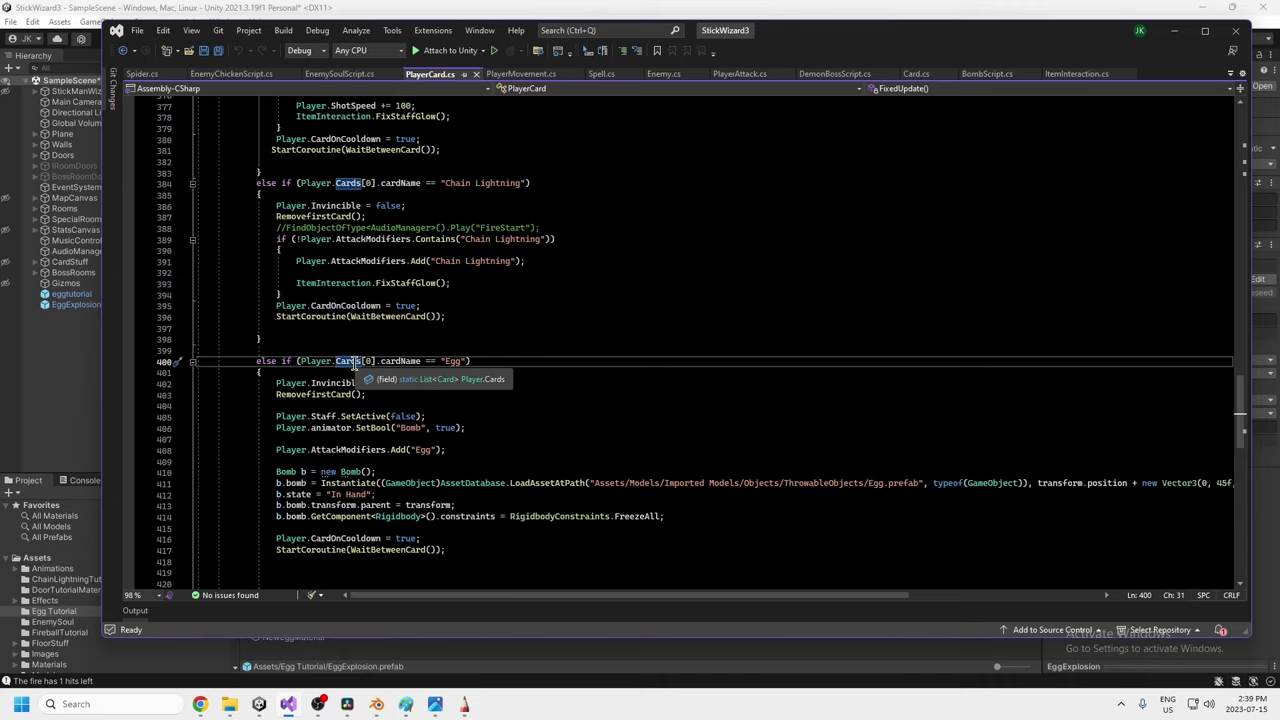
scroll(330, 328, down, 2)
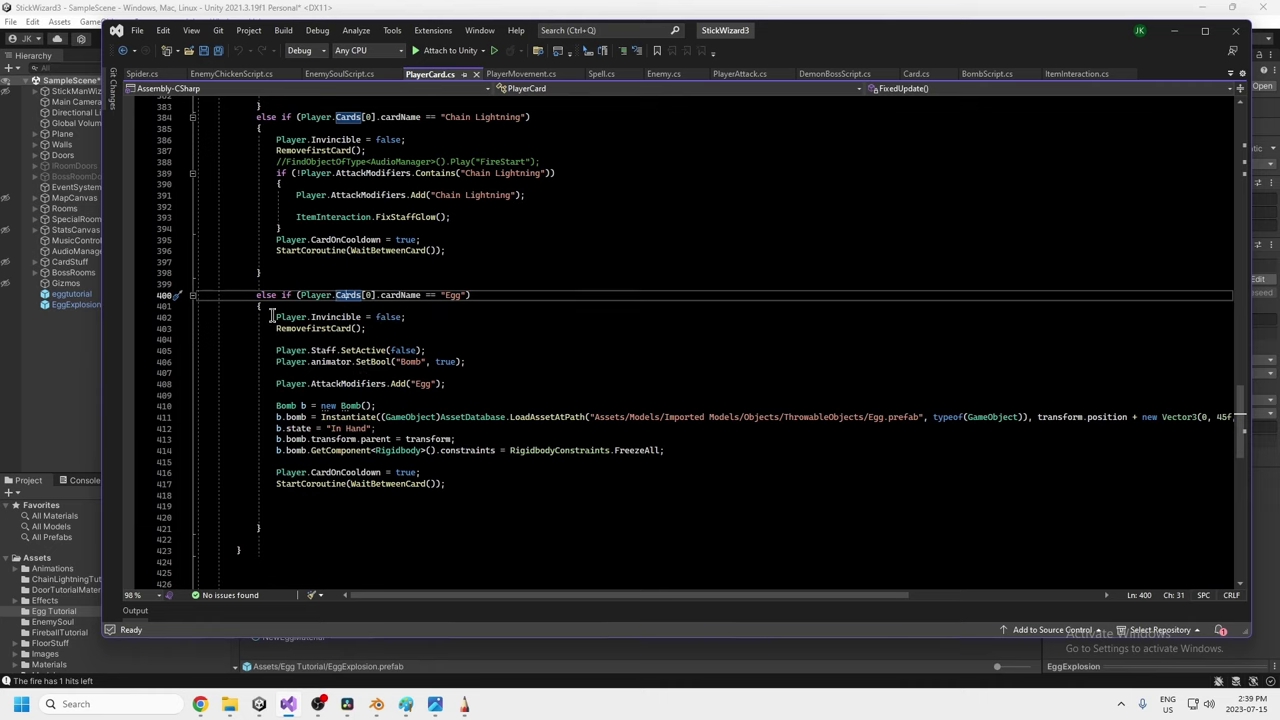
Examine the Egg branch's opening lines: Player.Invincible = false, RemovefirstCard() and Player.Staff.SetActive(false).
drag(273, 316, 481, 483)
click(378, 352)
drag(408, 317, 271, 318)
drag(372, 328, 268, 329)
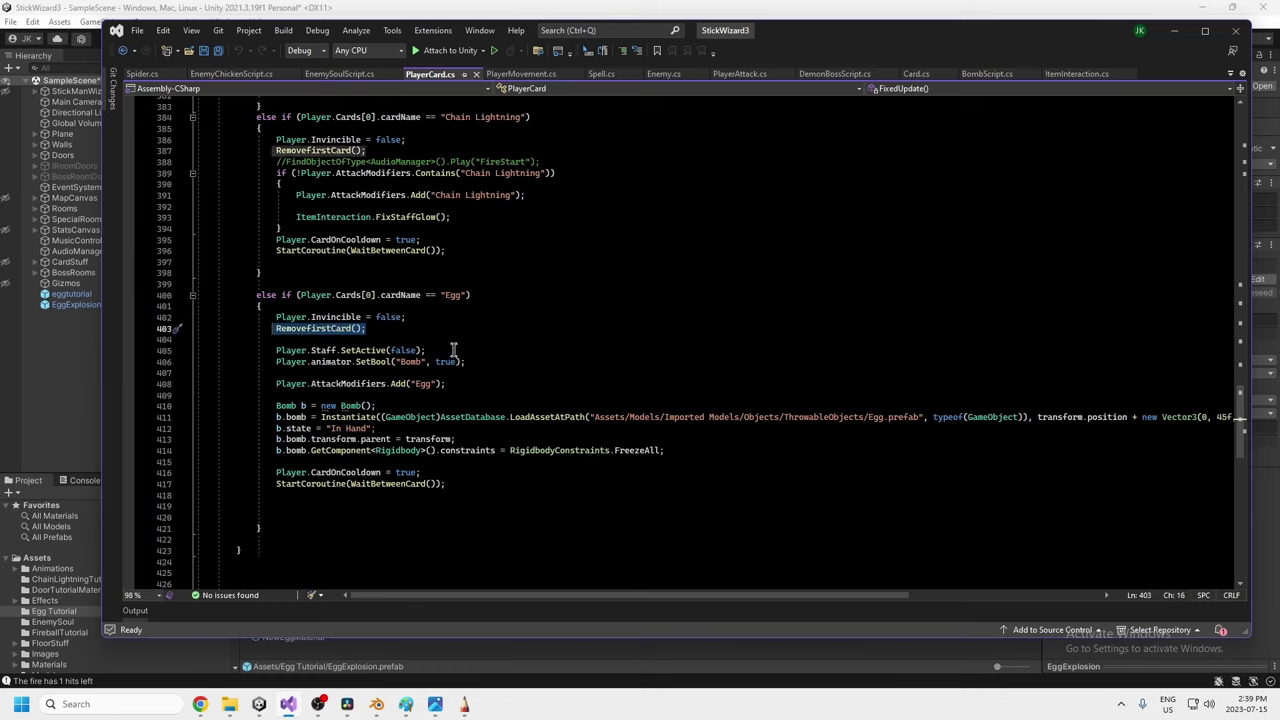
drag(427, 351, 274, 352)
double_click(378, 349)
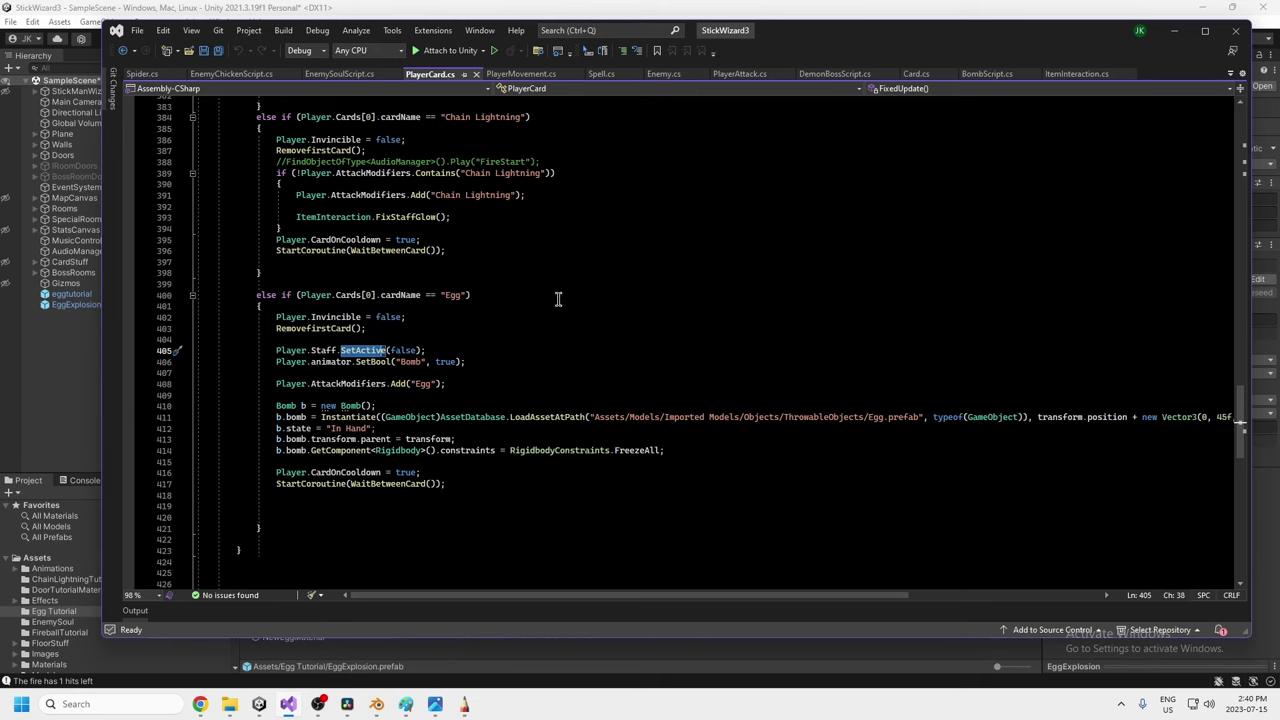
Open Player.cs and find the declaration of the static GameObject Staff.
click(1230, 74)
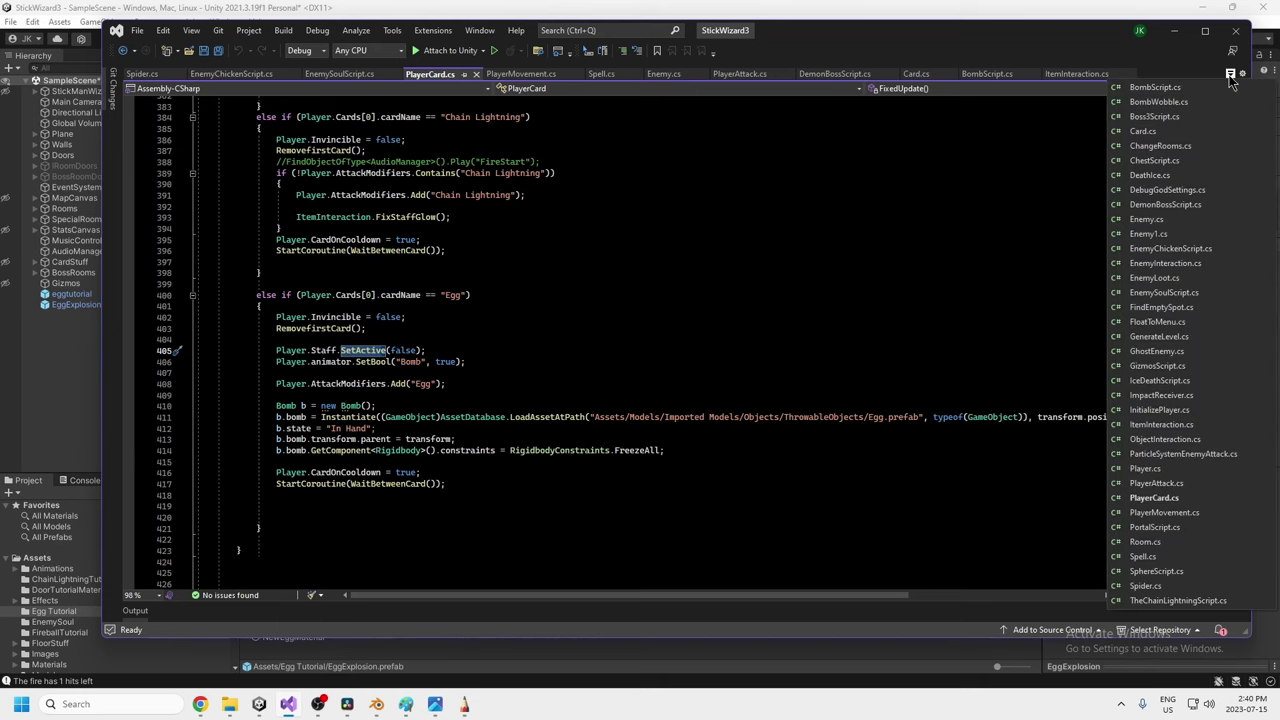
click(1150, 468)
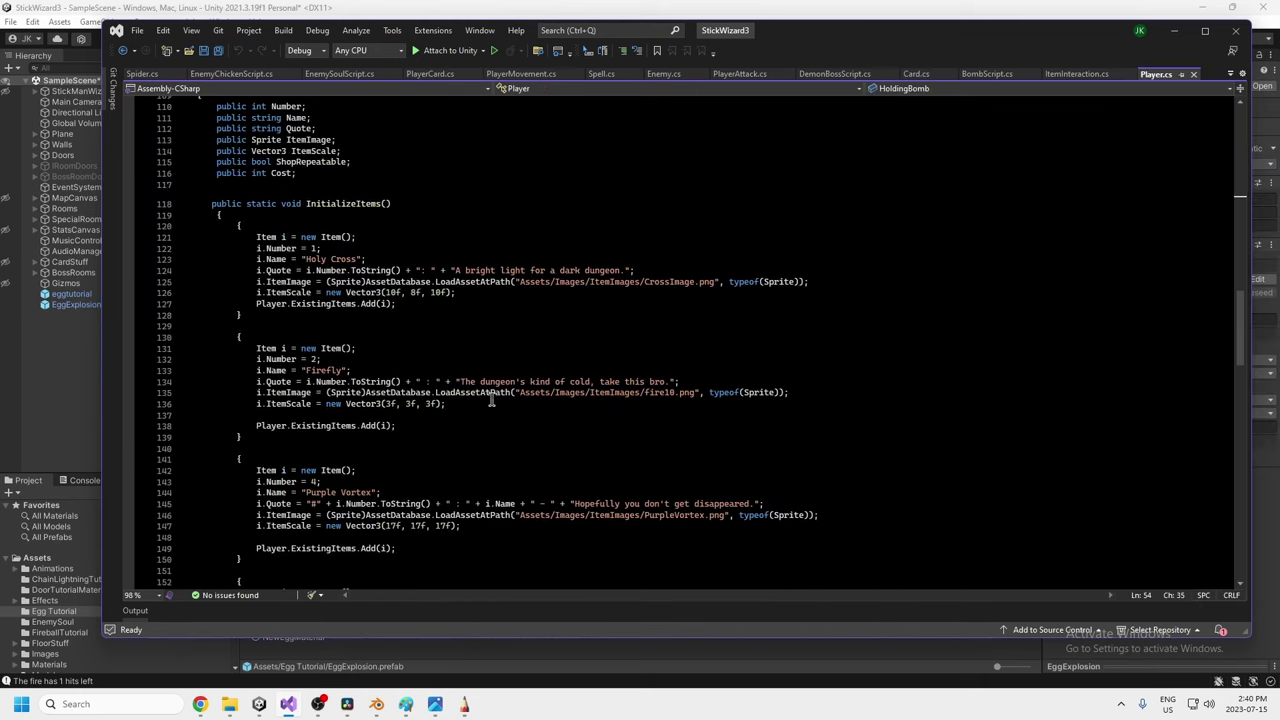
scroll(492, 417, up, 7)
scroll(492, 417, up, 20)
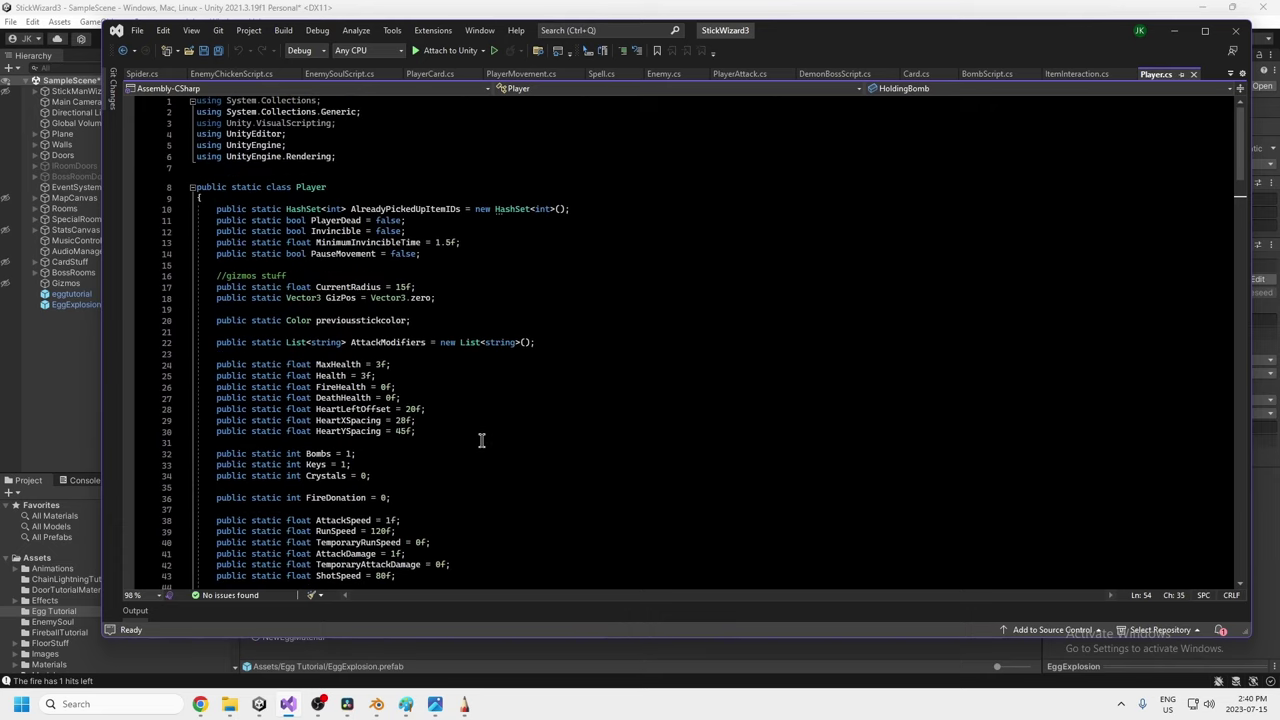
scroll(453, 430, down, 8)
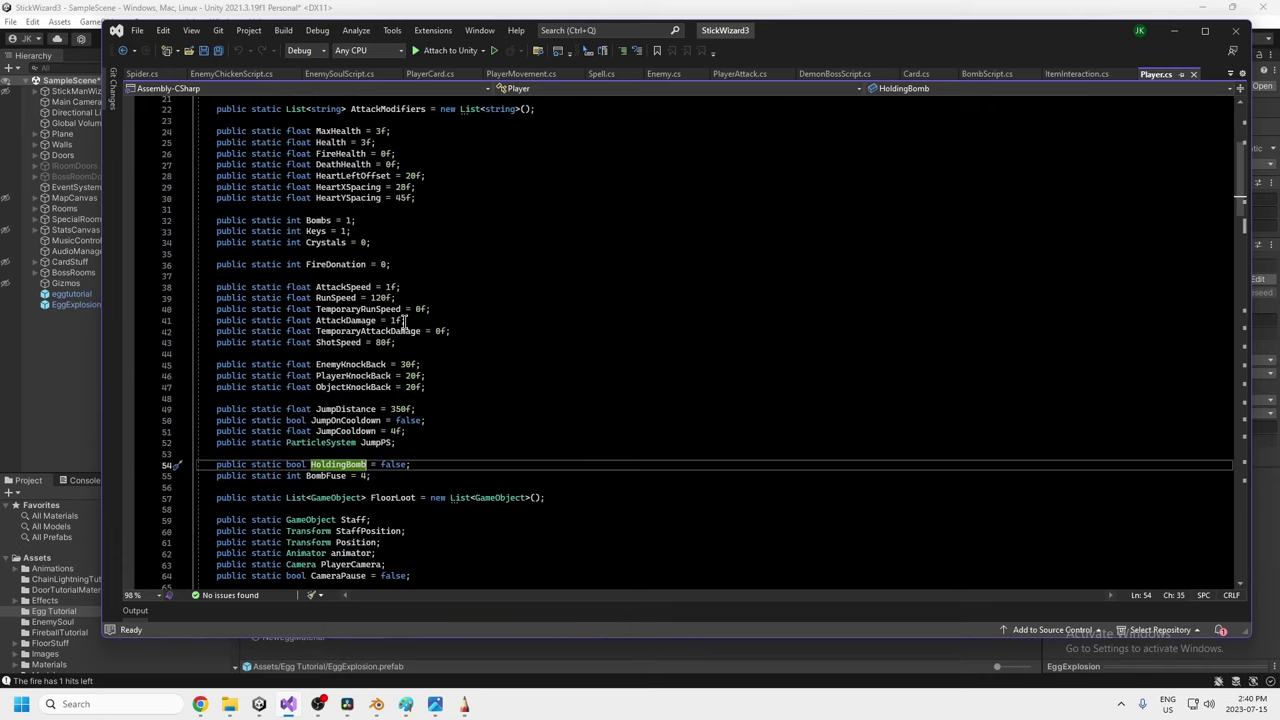
scroll(405, 325, down, 4)
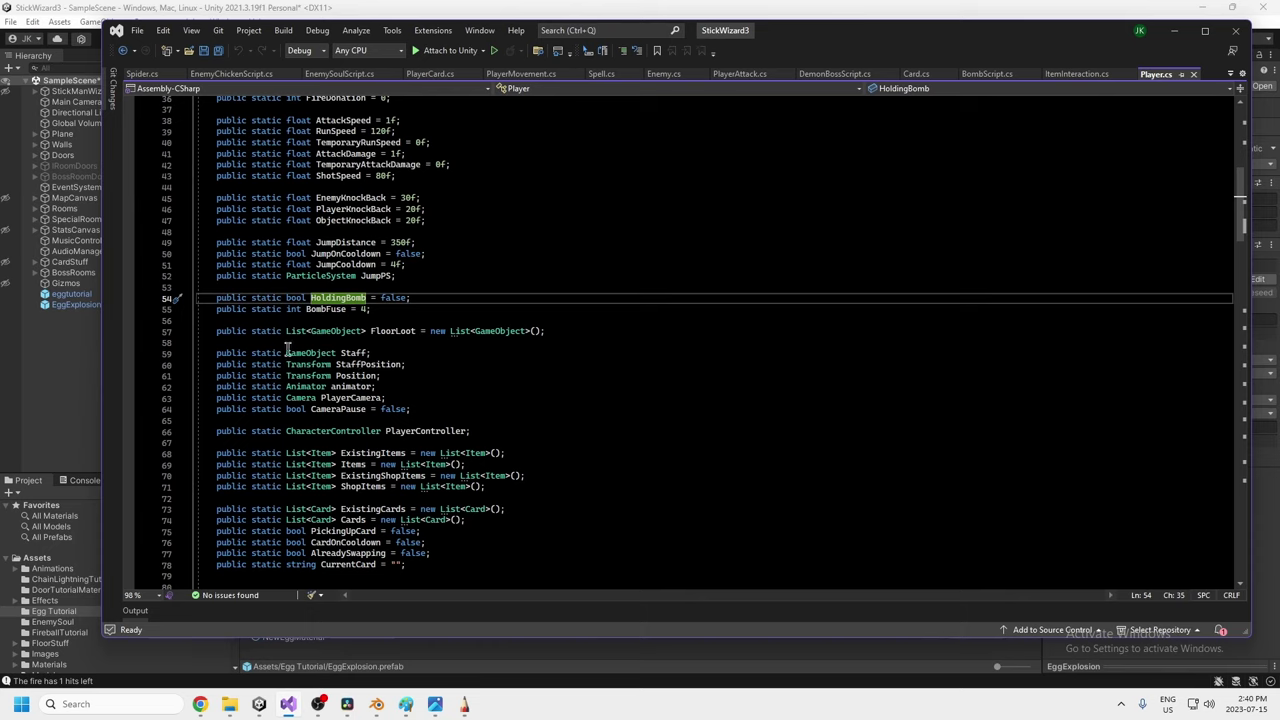
drag(287, 353, 370, 354)
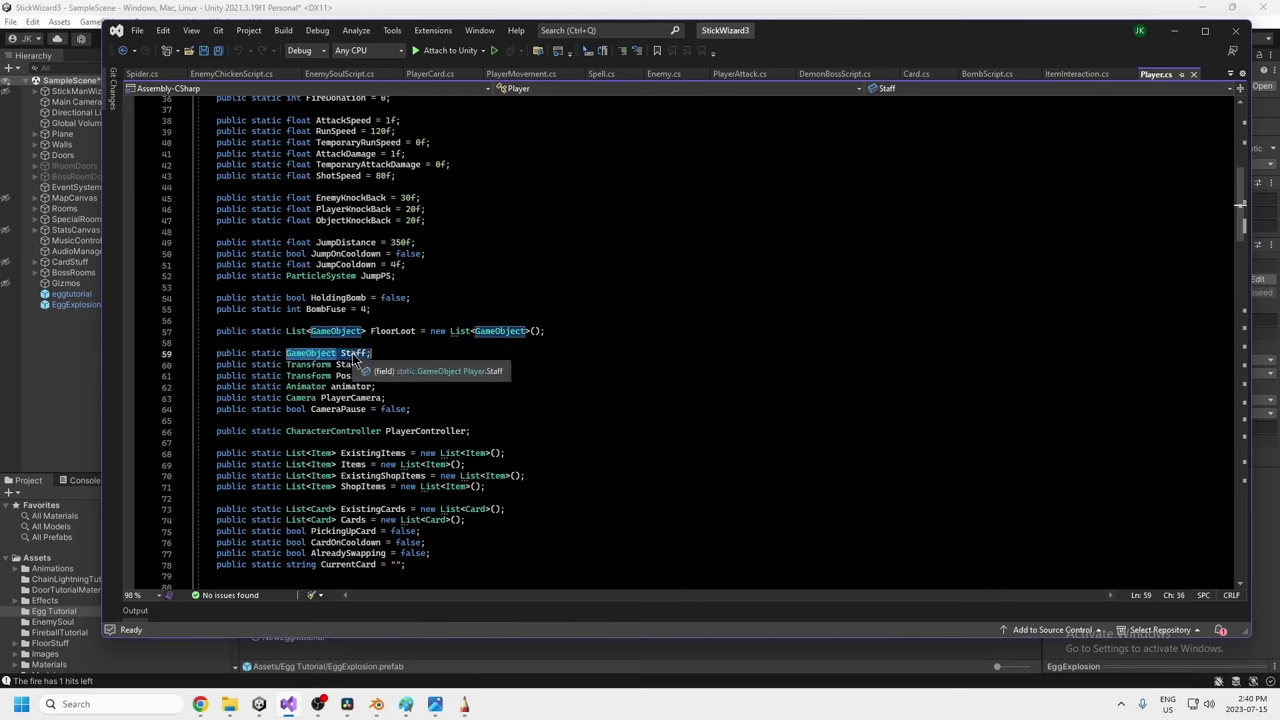
double_click(310, 353)
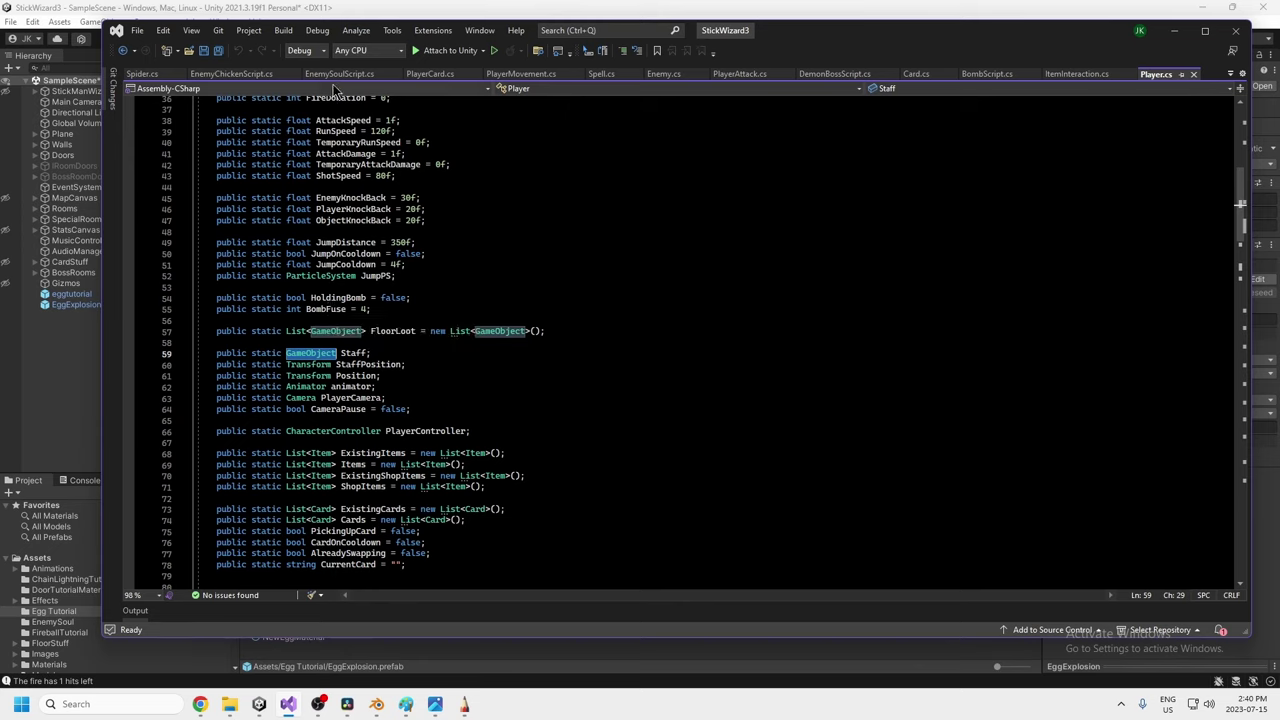
Return to PlayerCard.cs and examine the Egg branch's Player.Staff.SetActive(false) and Player.animator.SetBool("Bomb", true) lines.
click(432, 73)
click(363, 372)
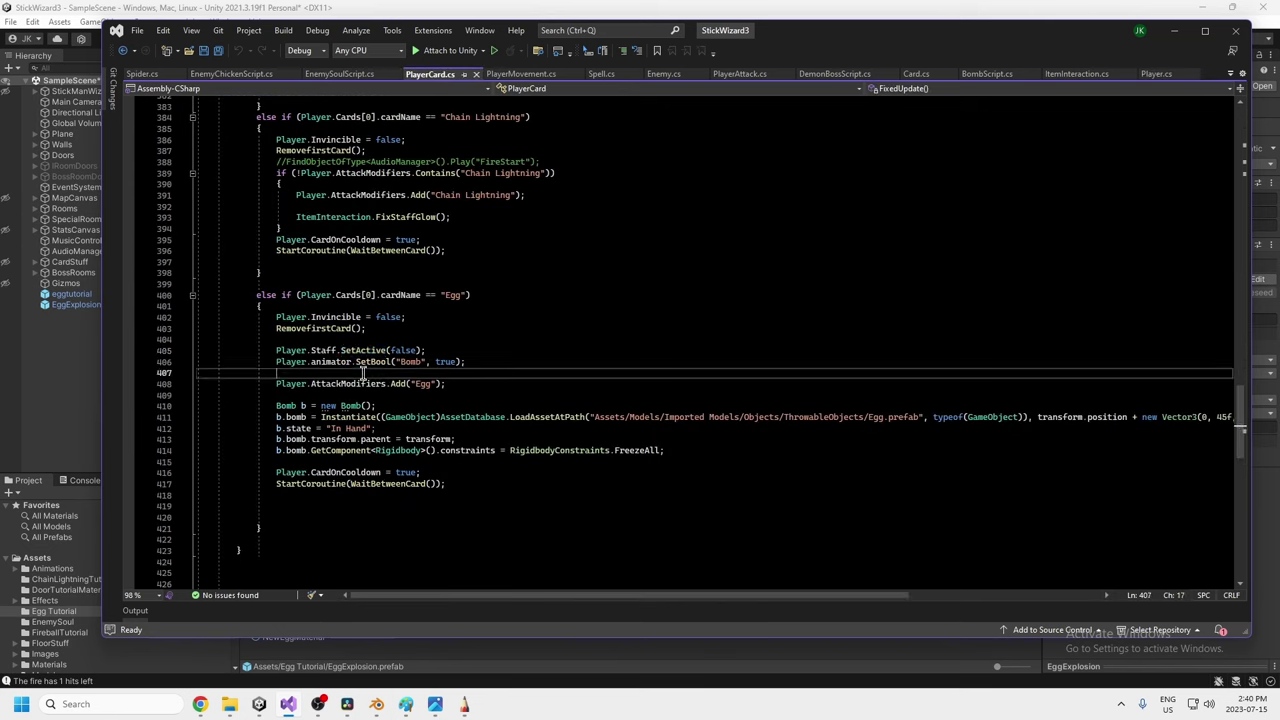
drag(276, 350, 428, 351)
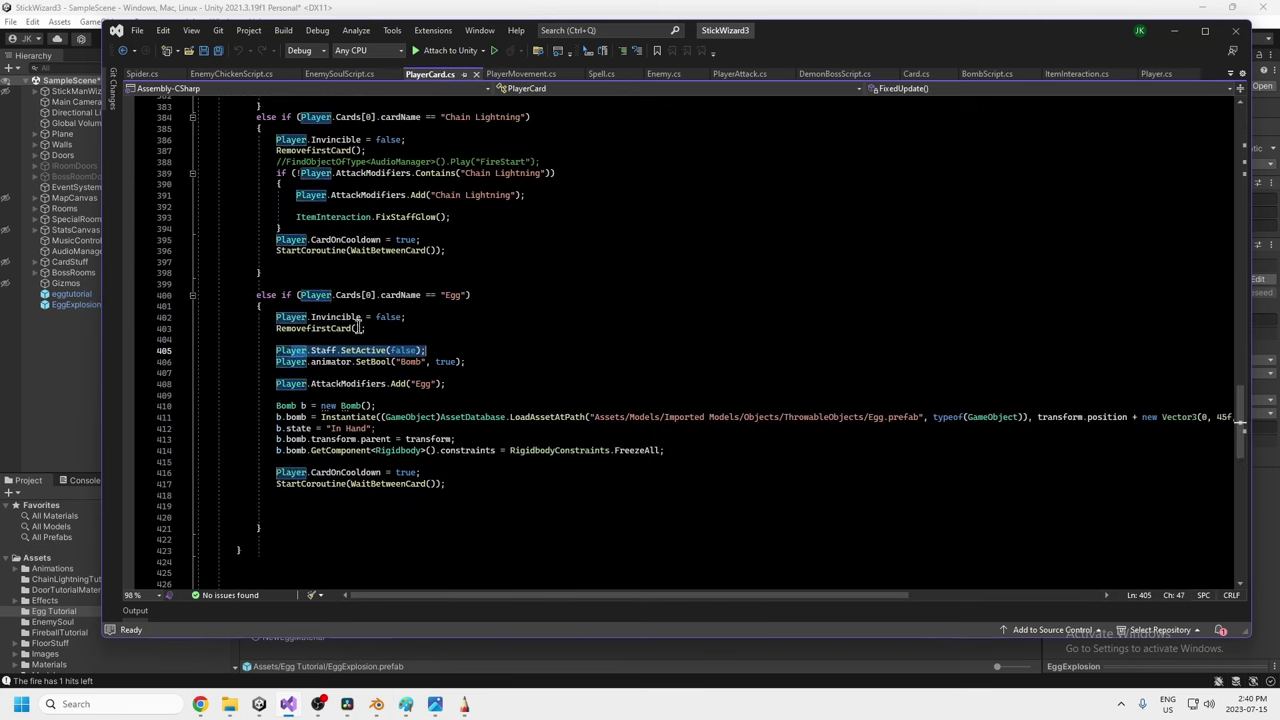
mouse_move(276, 361)
mouse_down()
mouse_move(479, 365)
mouse_move(276, 361)
mouse_up()
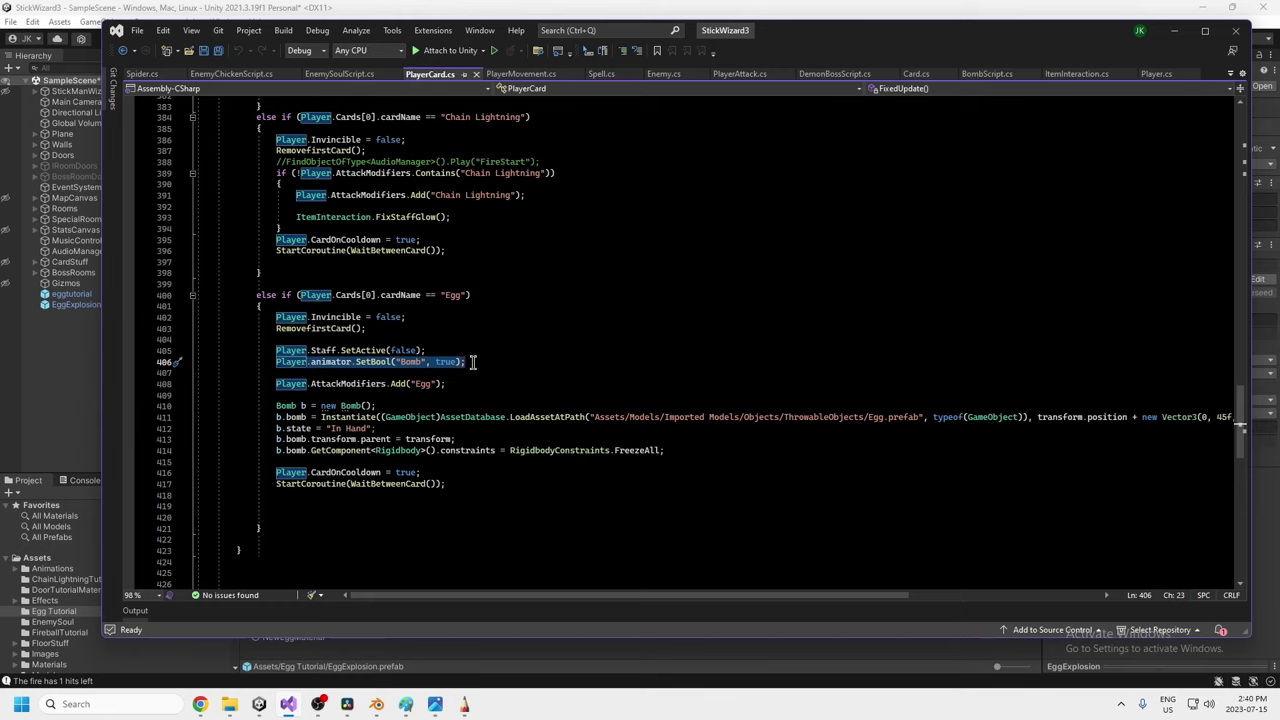
click(505, 365)
drag(505, 365, 252, 362)
Examine the line adding "Egg" to Player.AttackModifiers and the lines that create the new Bomb and instantiate its object.
scroll(443, 332, down, 2)
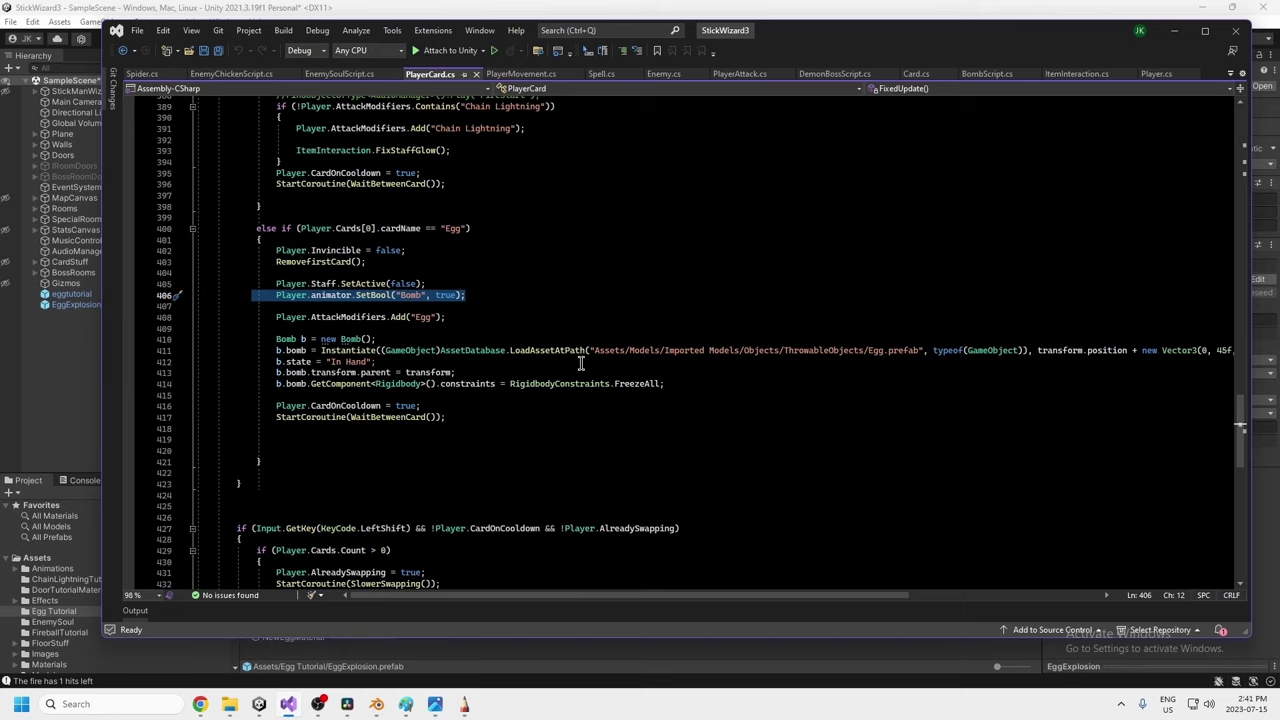
double_click(316, 316)
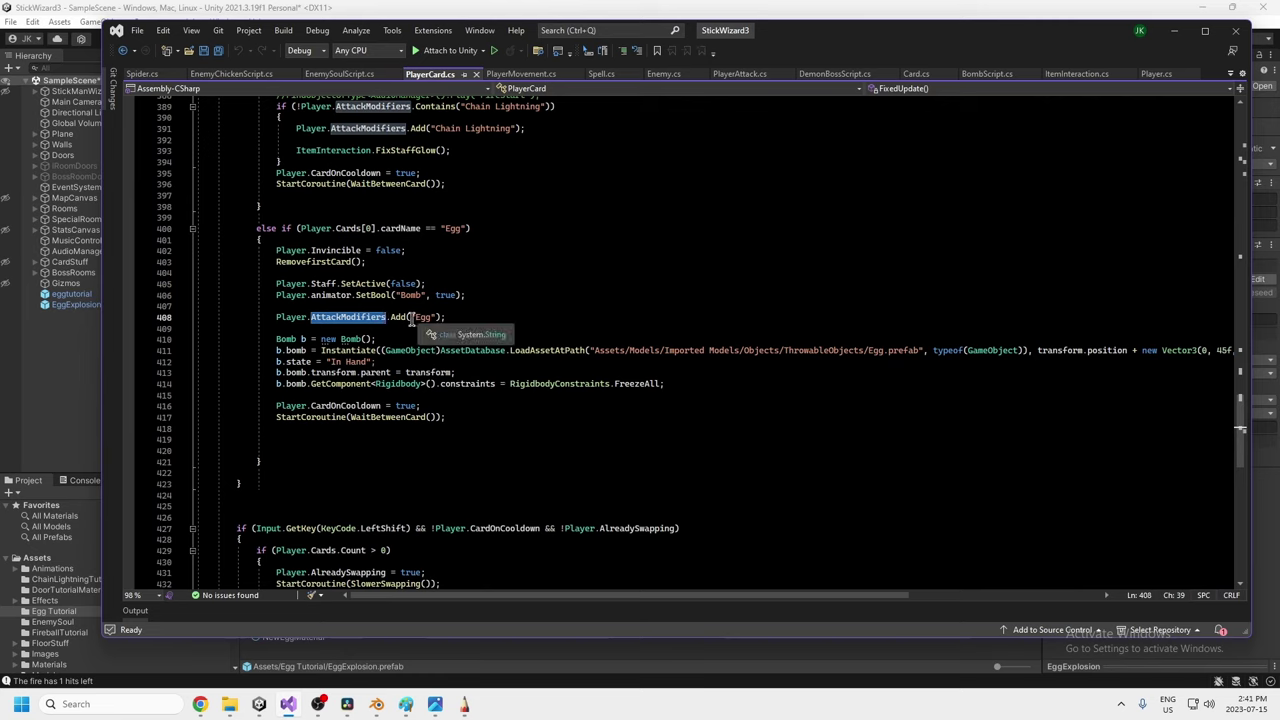
drag(411, 316, 432, 318)
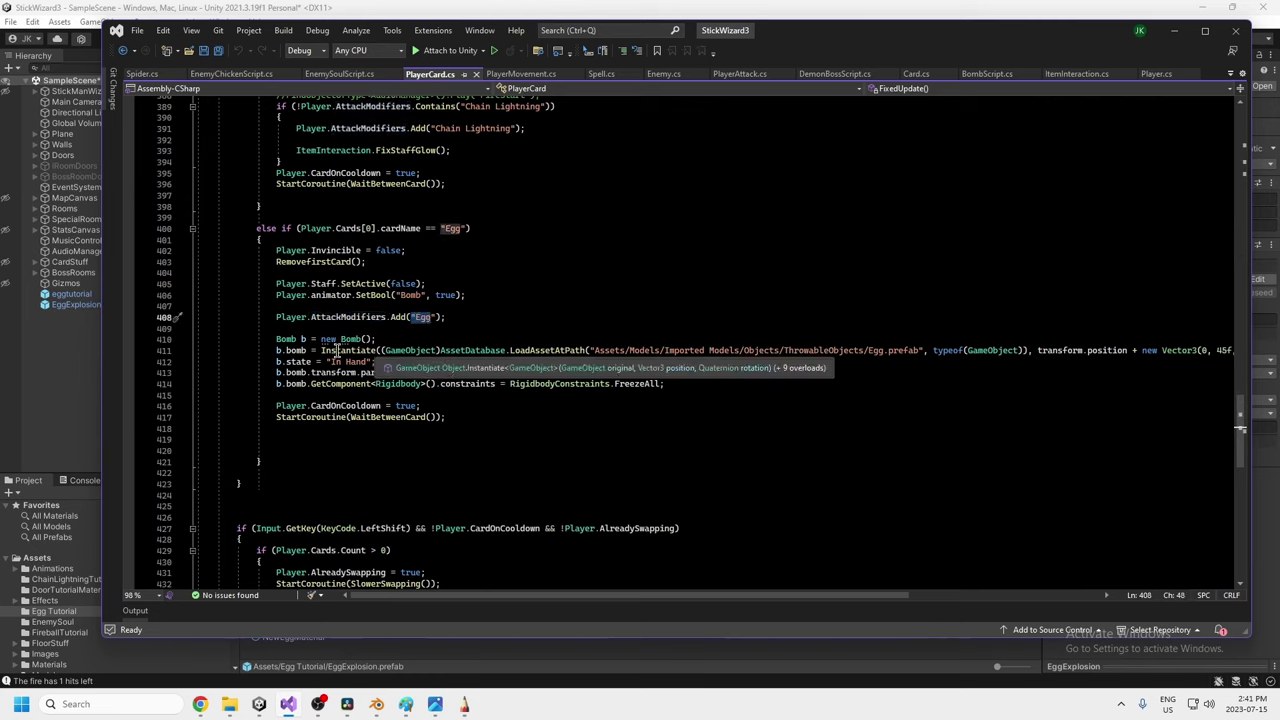
drag(321, 350, 880, 353)
click(890, 362)
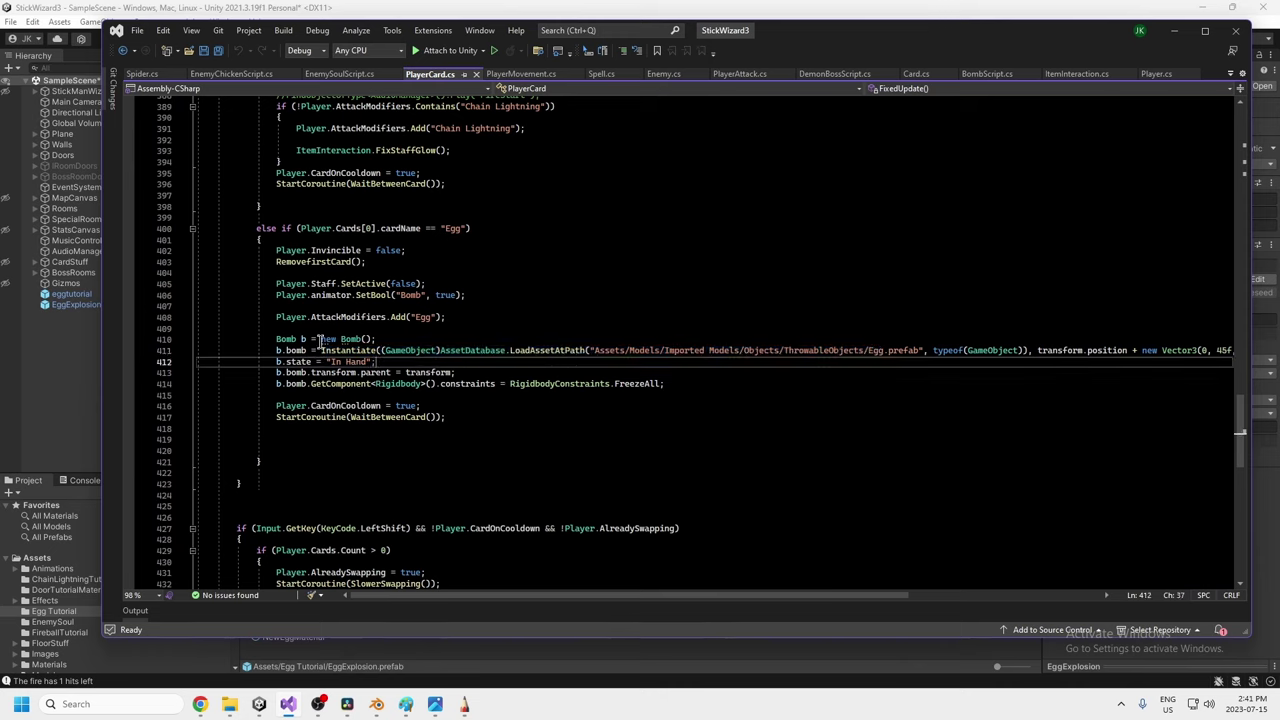
drag(378, 340, 475, 347)
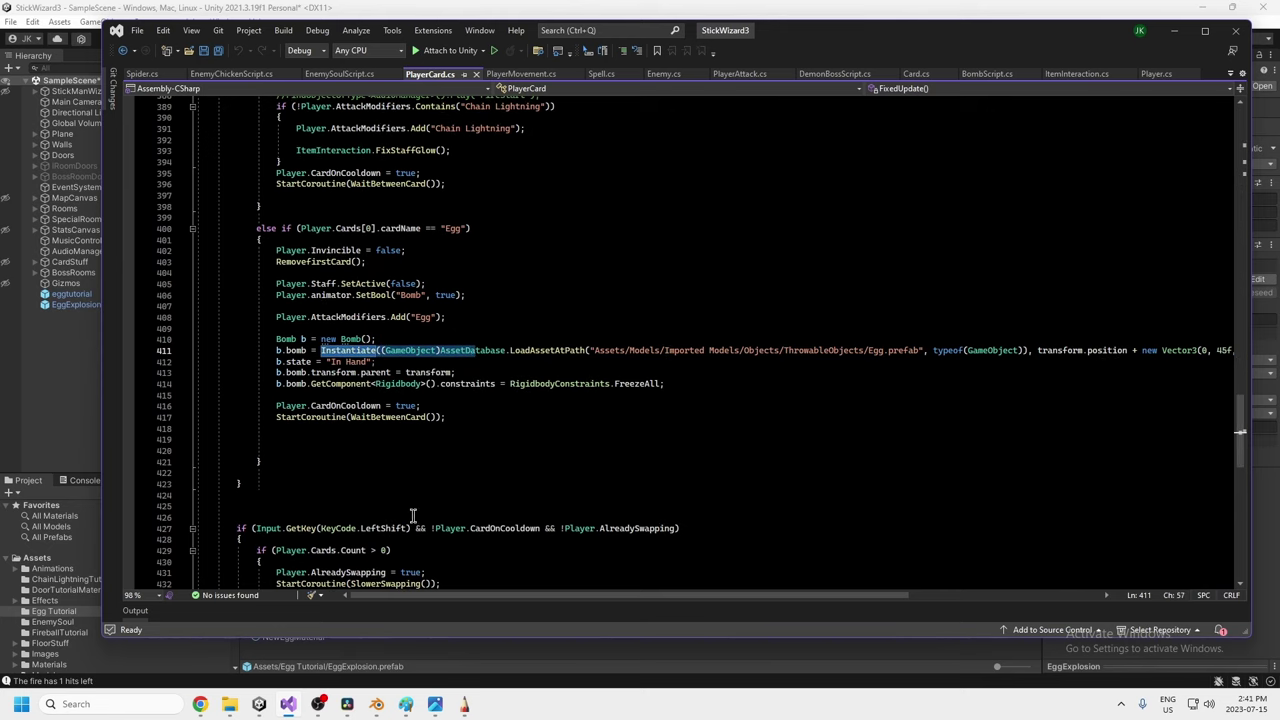
Inspect the AssetDatabase.LoadAssetAtPath call in the Instantiate line and its path to Egg.prefab.
drag(420, 598, 472, 598)
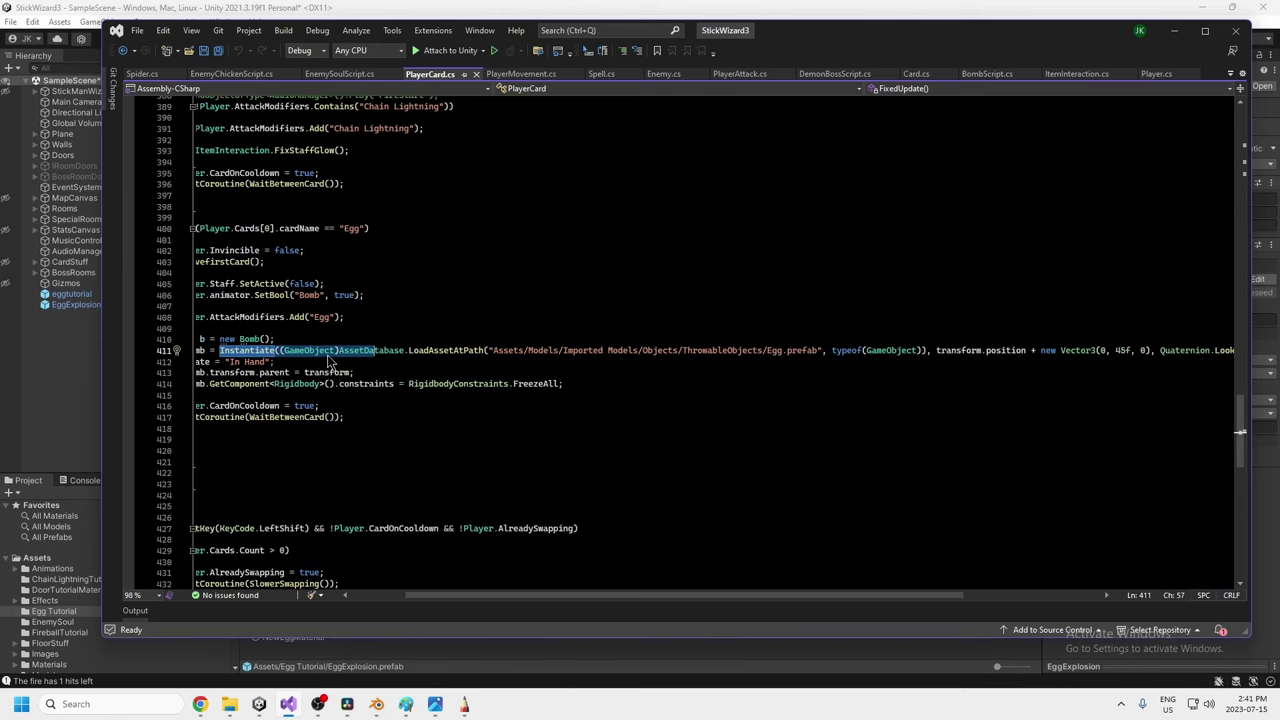
click(338, 351)
drag(338, 351, 490, 350)
click(565, 350)
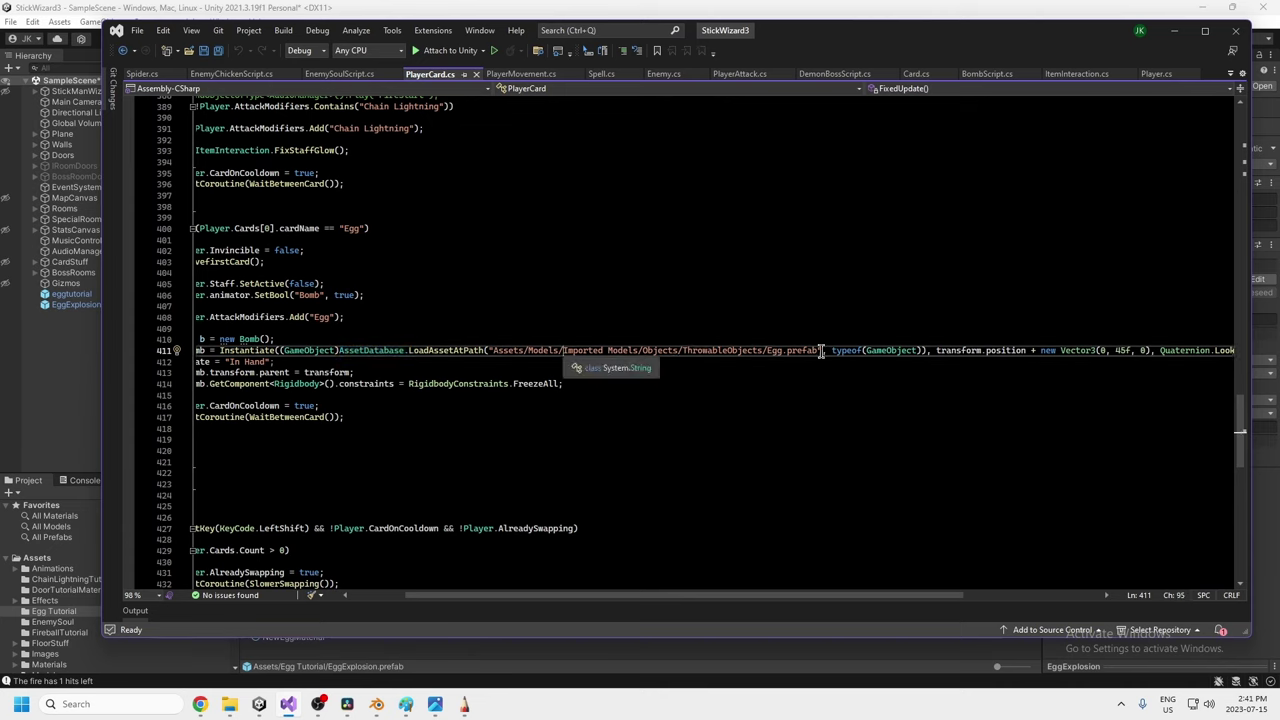
drag(820, 351, 491, 351)
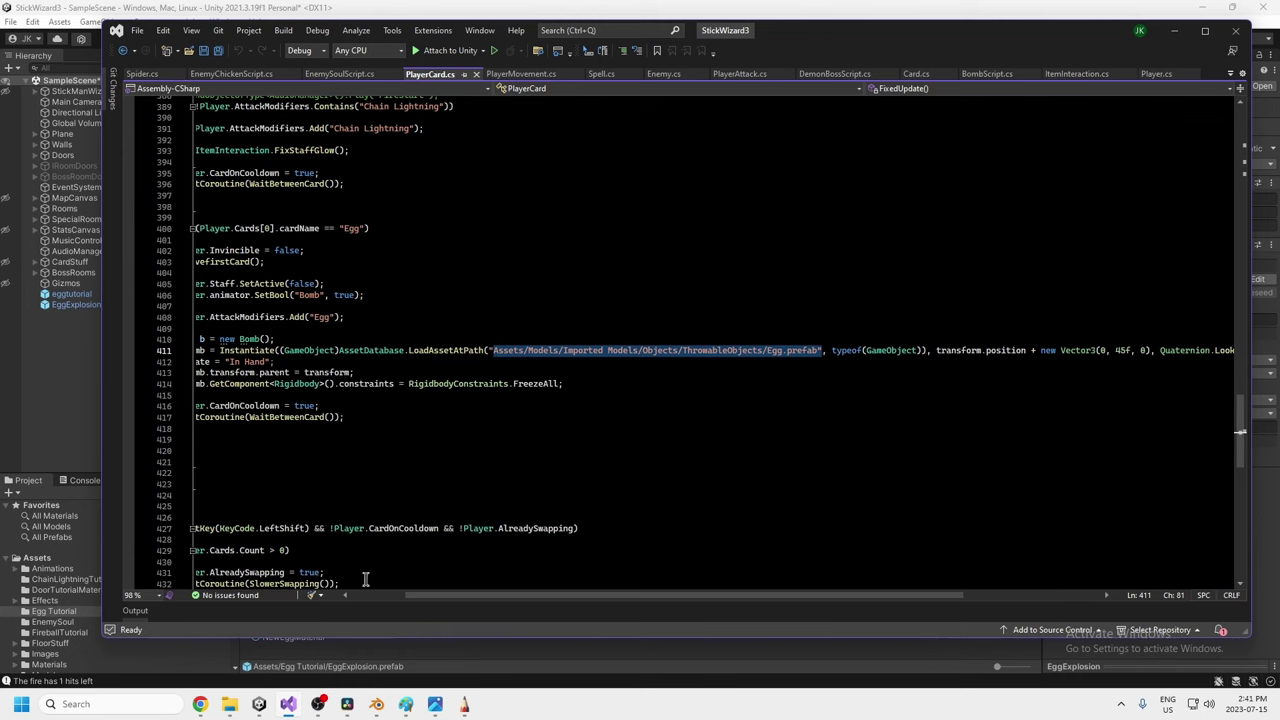
Select the eggtutorial prefab in Unity's Egg Tutorial folder, then shorten the Visual Studio window so the project files stay in view.
click(312, 655)
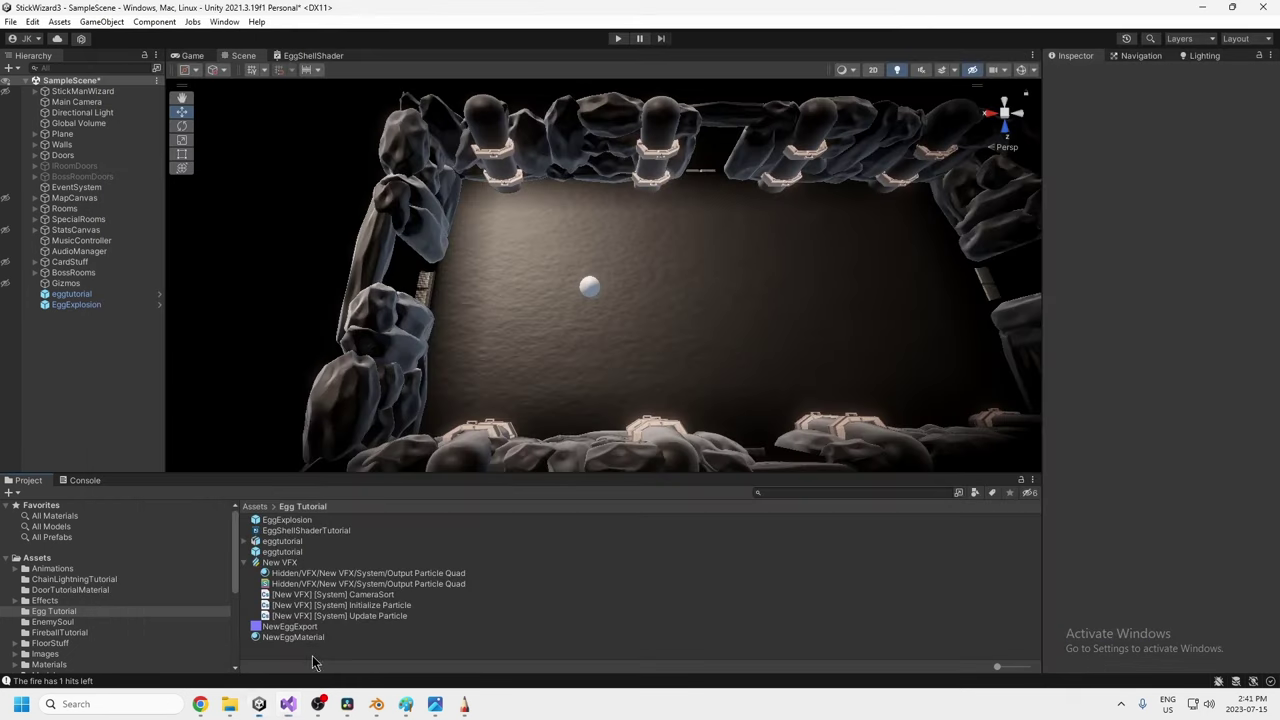
click(280, 554)
click(288, 704)
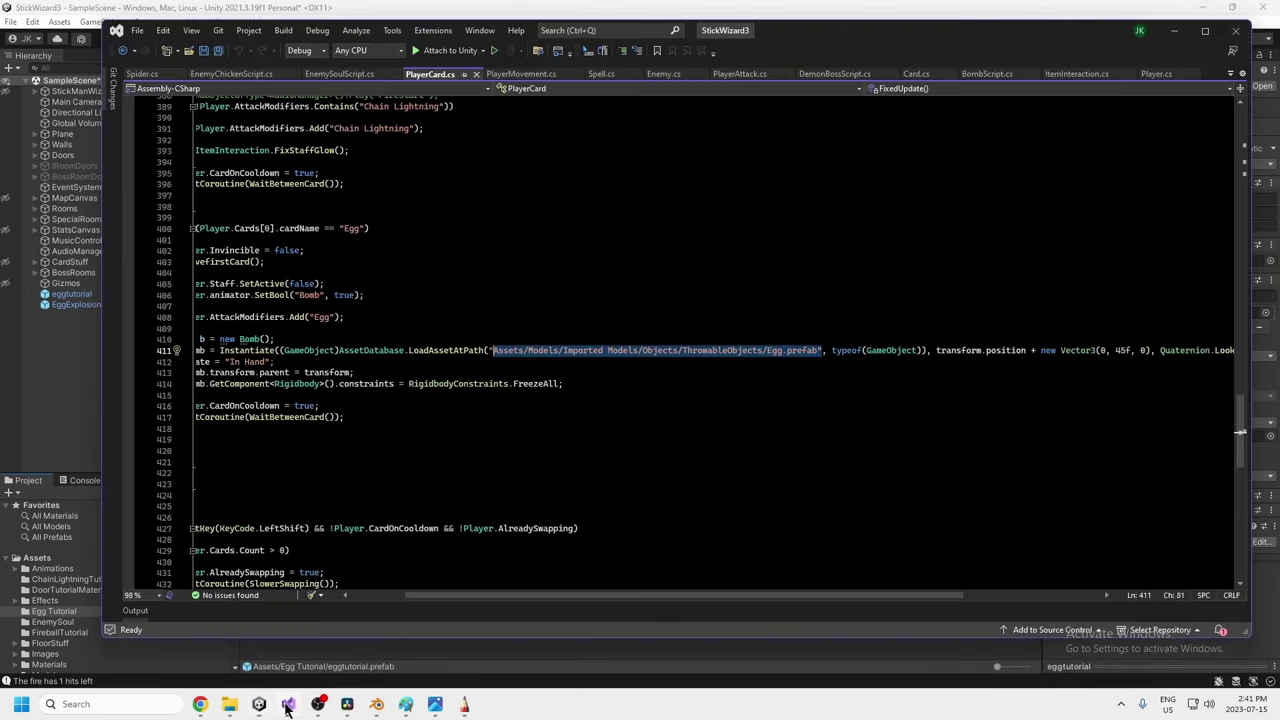
drag(642, 637, 676, 472)
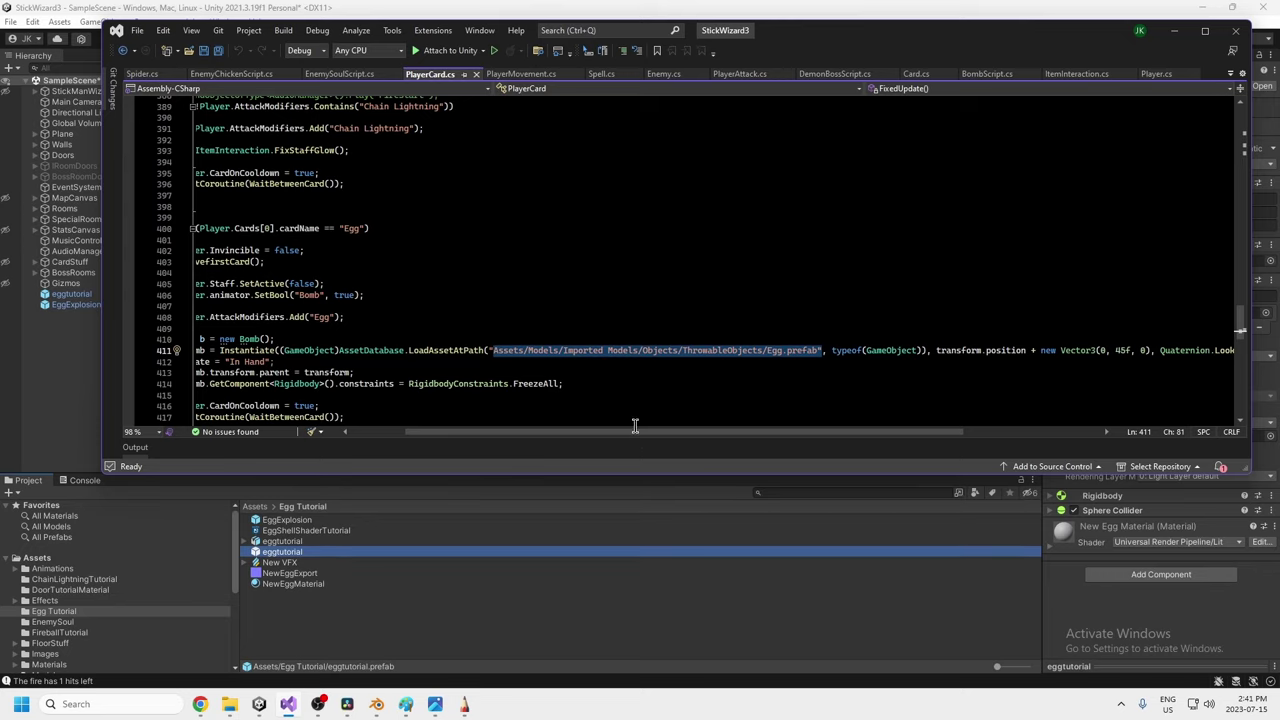
Examine the Instantiate call's position argument with its 45f vertical offset and the Quaternion.LookRotation(transform.up) rotation argument.
drag(636, 431, 768, 452)
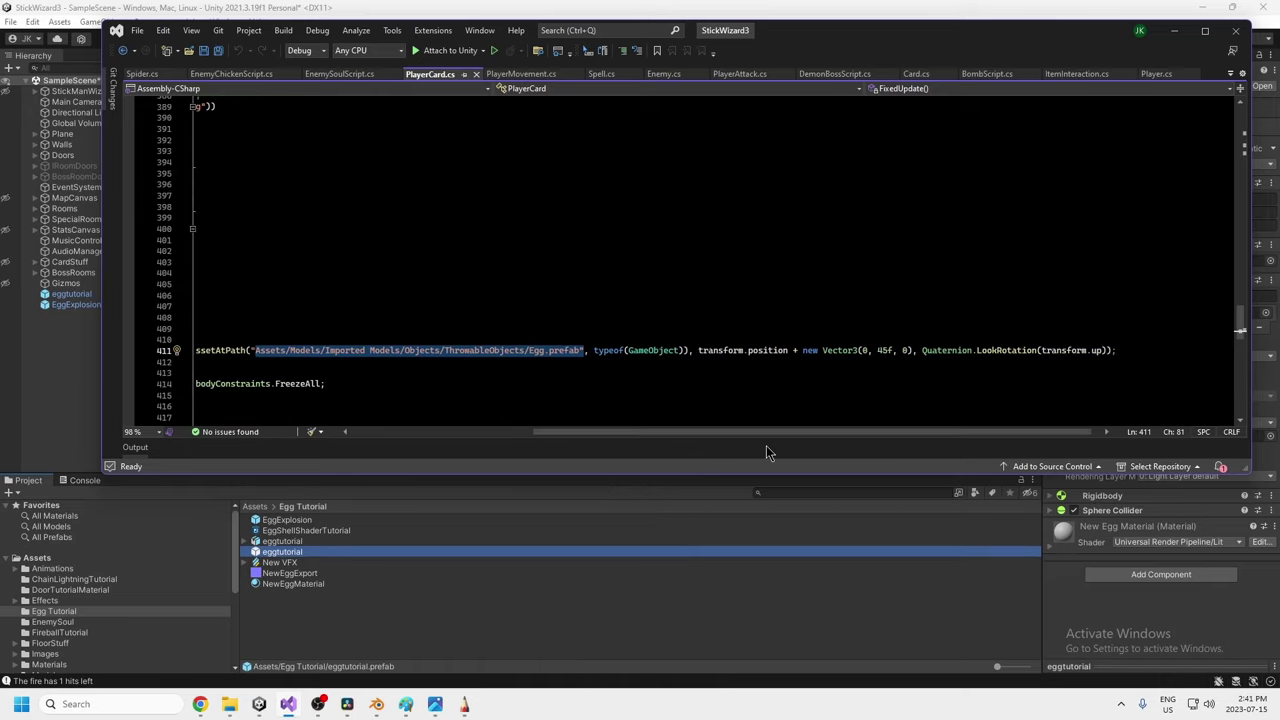
drag(699, 351, 788, 350)
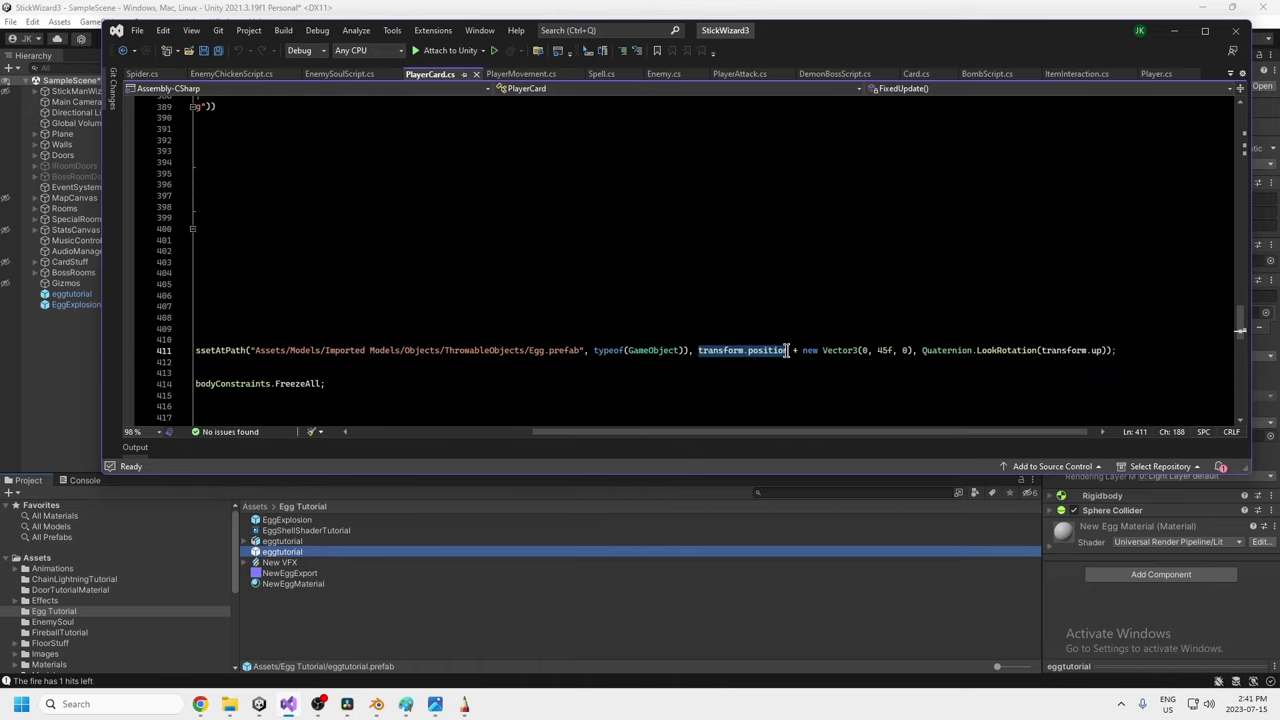
double_click(720, 350)
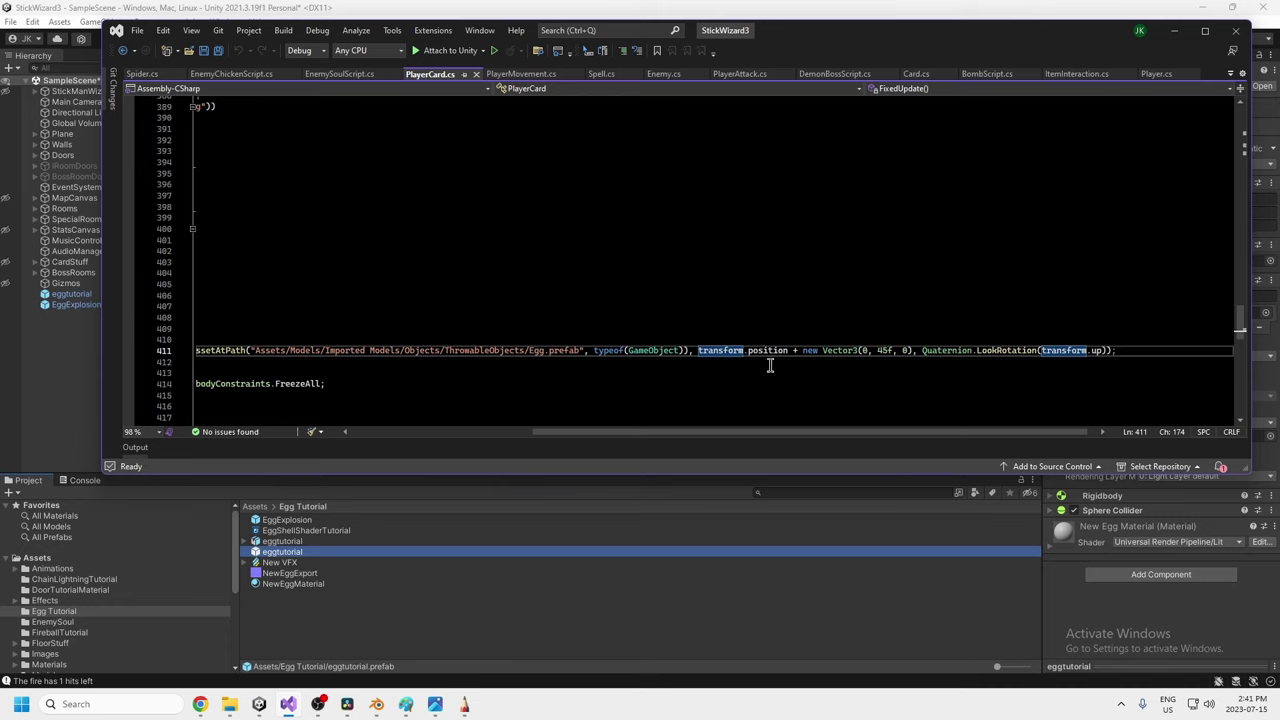
double_click(886, 350)
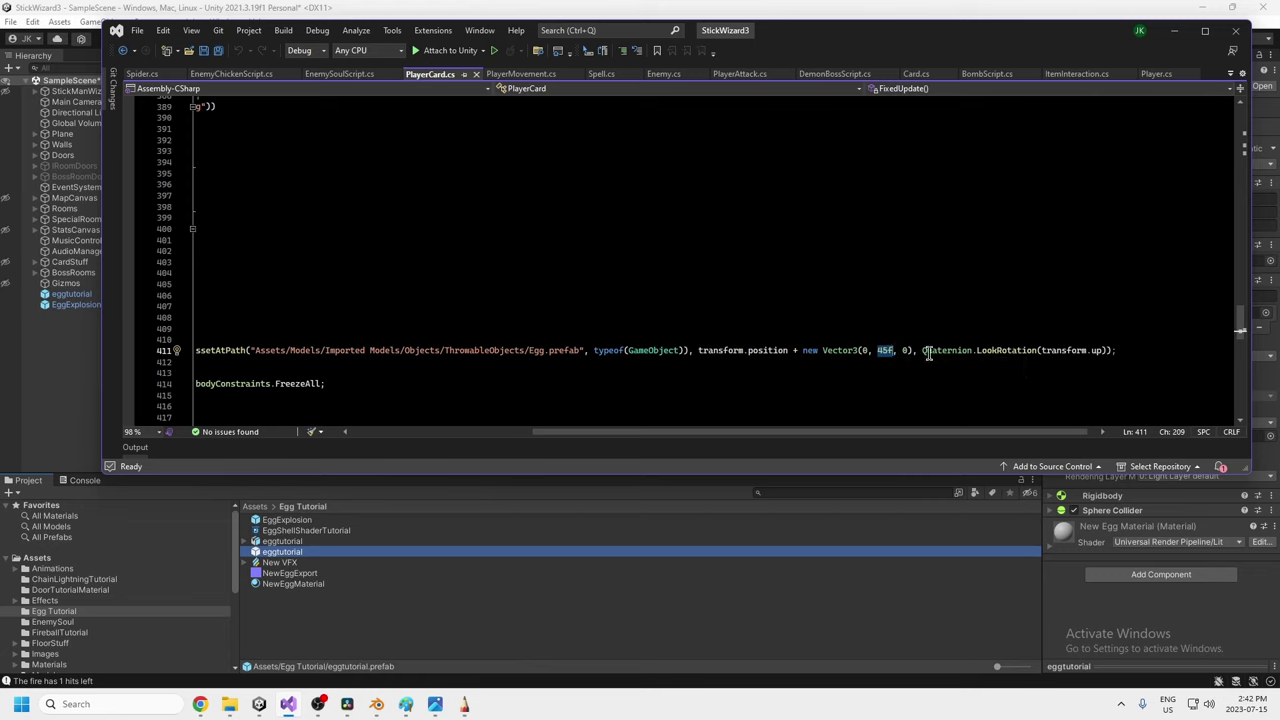
drag(921, 350, 1105, 348)
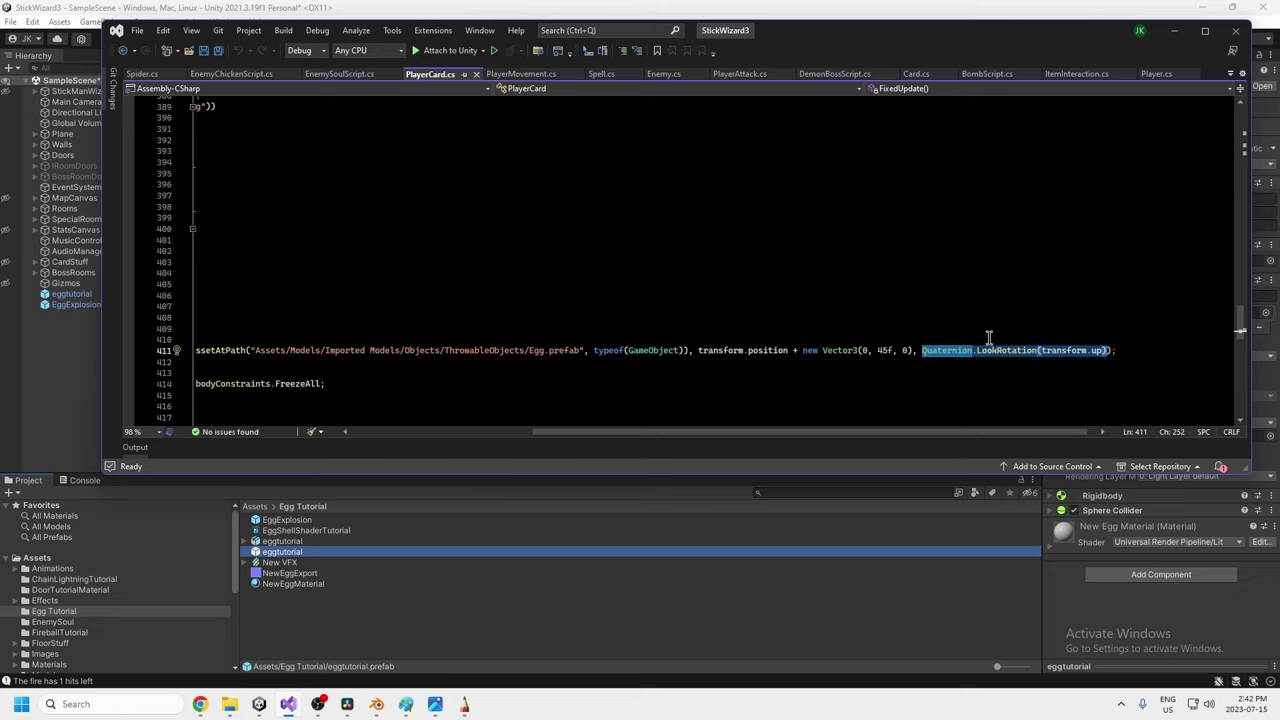
click(1040, 350)
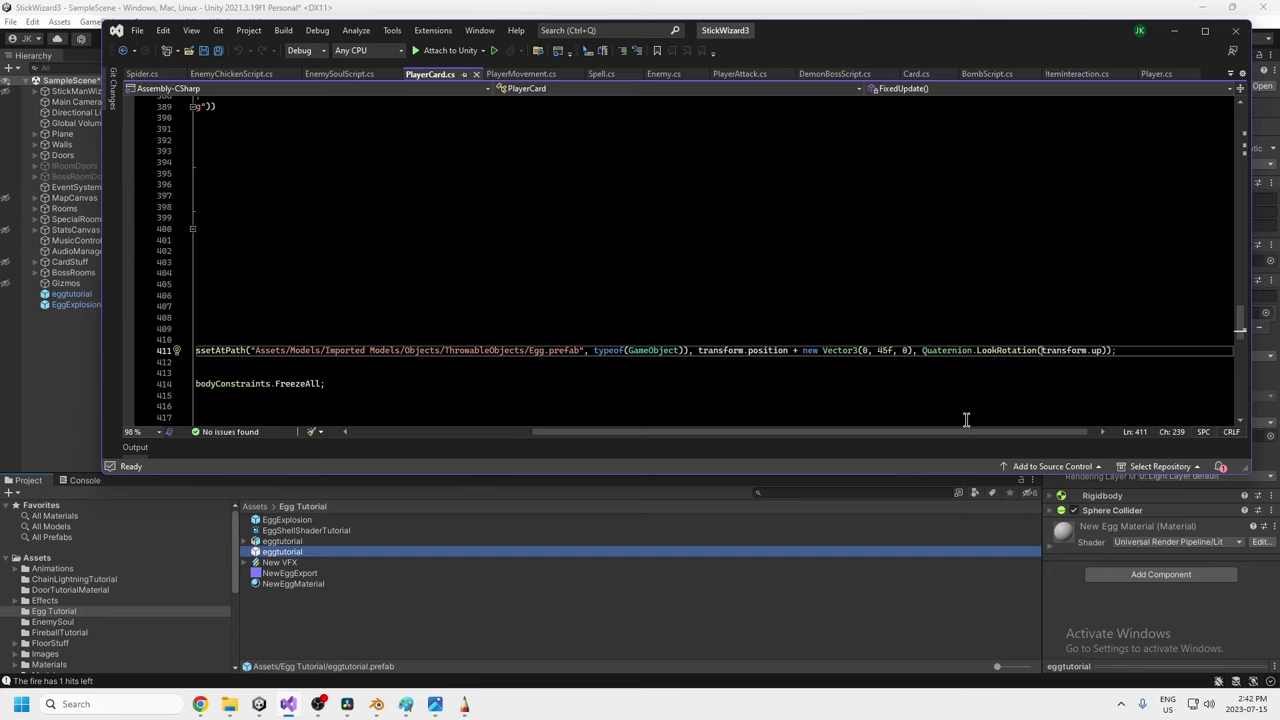
drag(1106, 350, 926, 350)
click(930, 350)
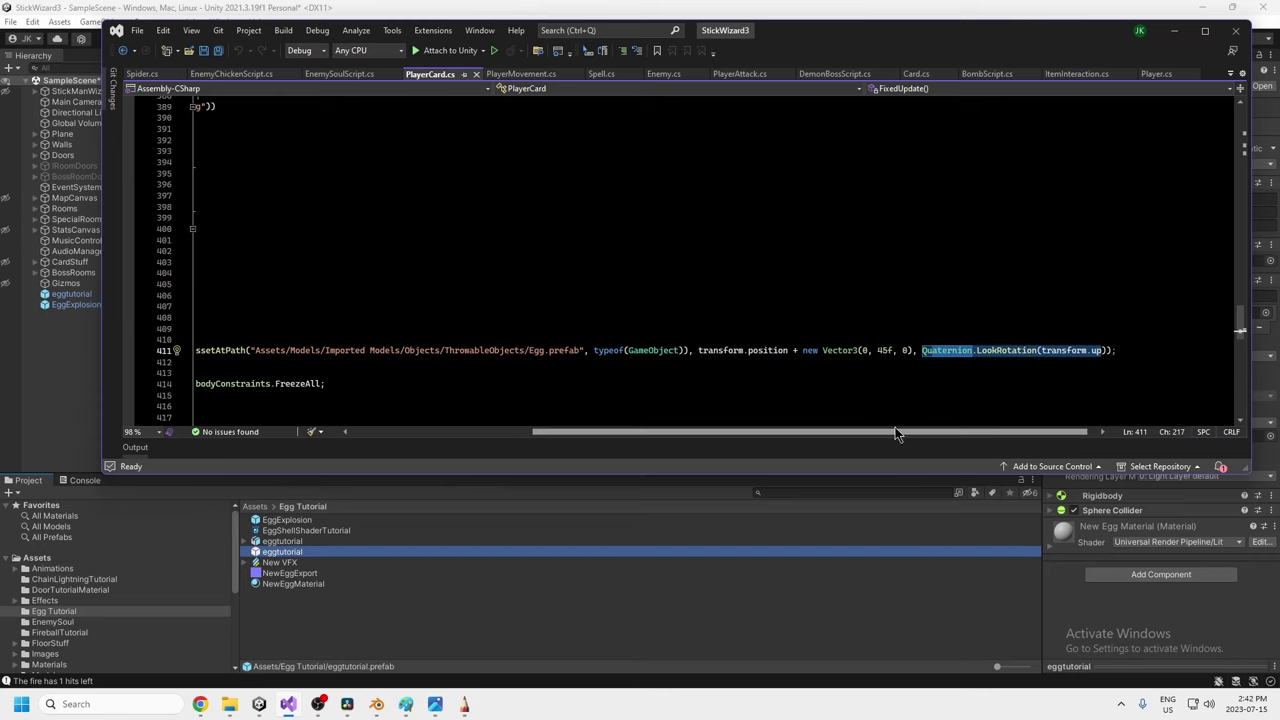
Examine the lines that create the new Bomb object, instantiate its egg and parent b.bomb to the player's transform.
drag(897, 434, 710, 432)
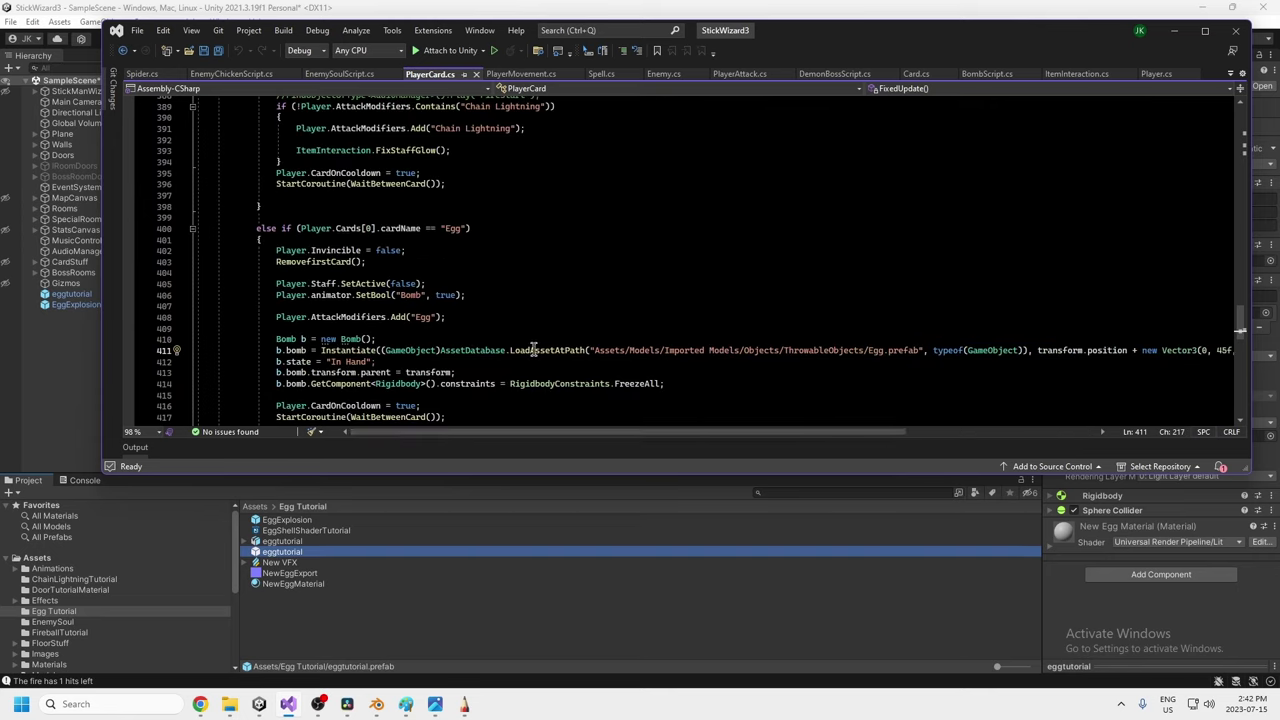
scroll(520, 352, down, 2)
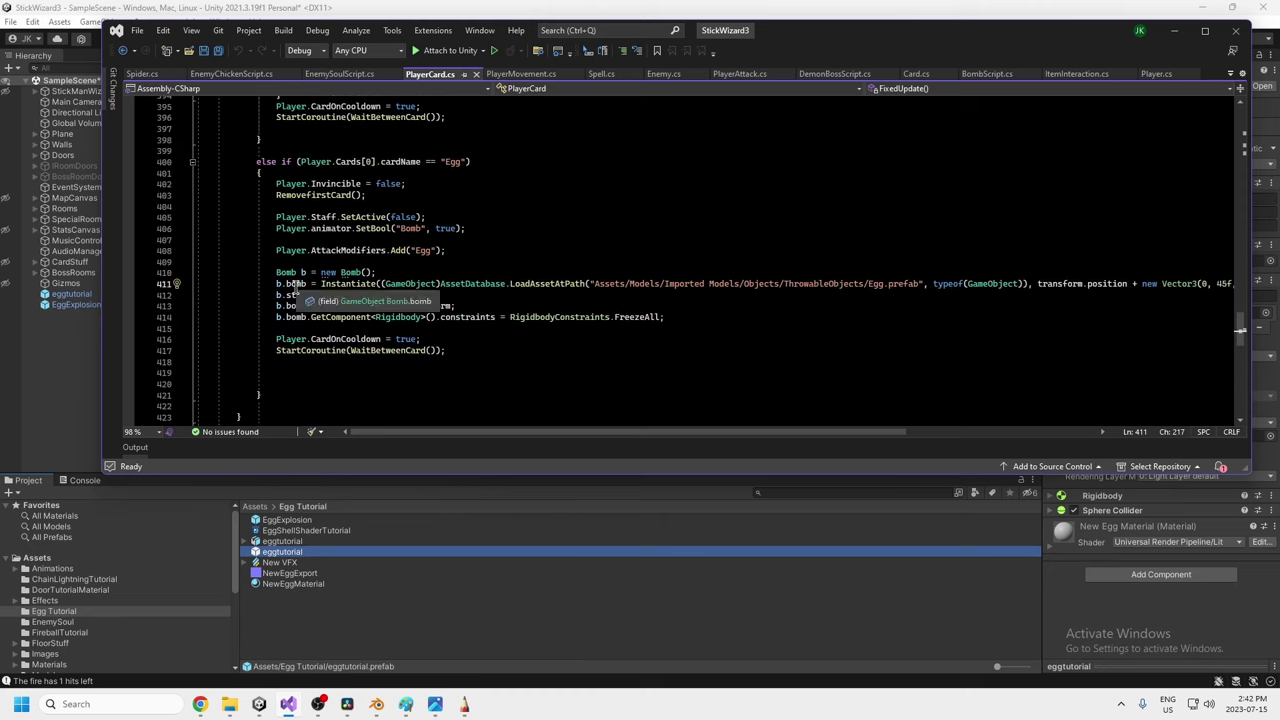
drag(276, 272, 376, 272)
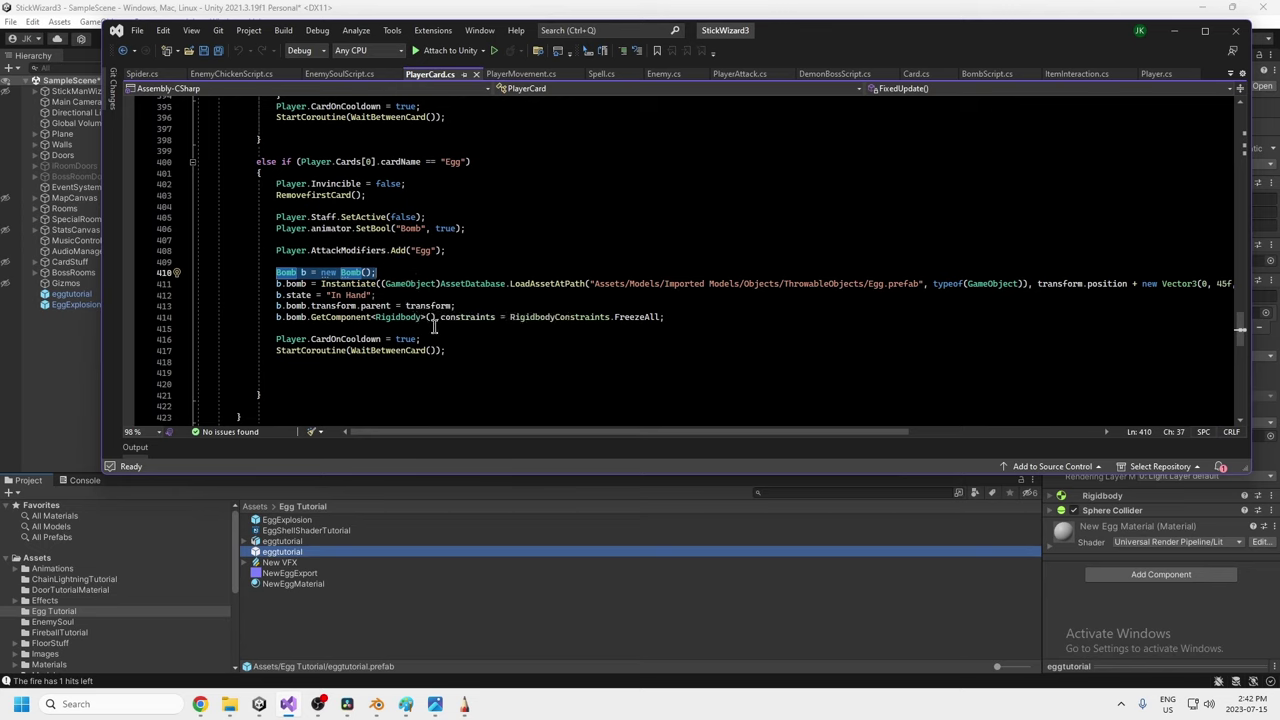
drag(456, 306, 393, 309)
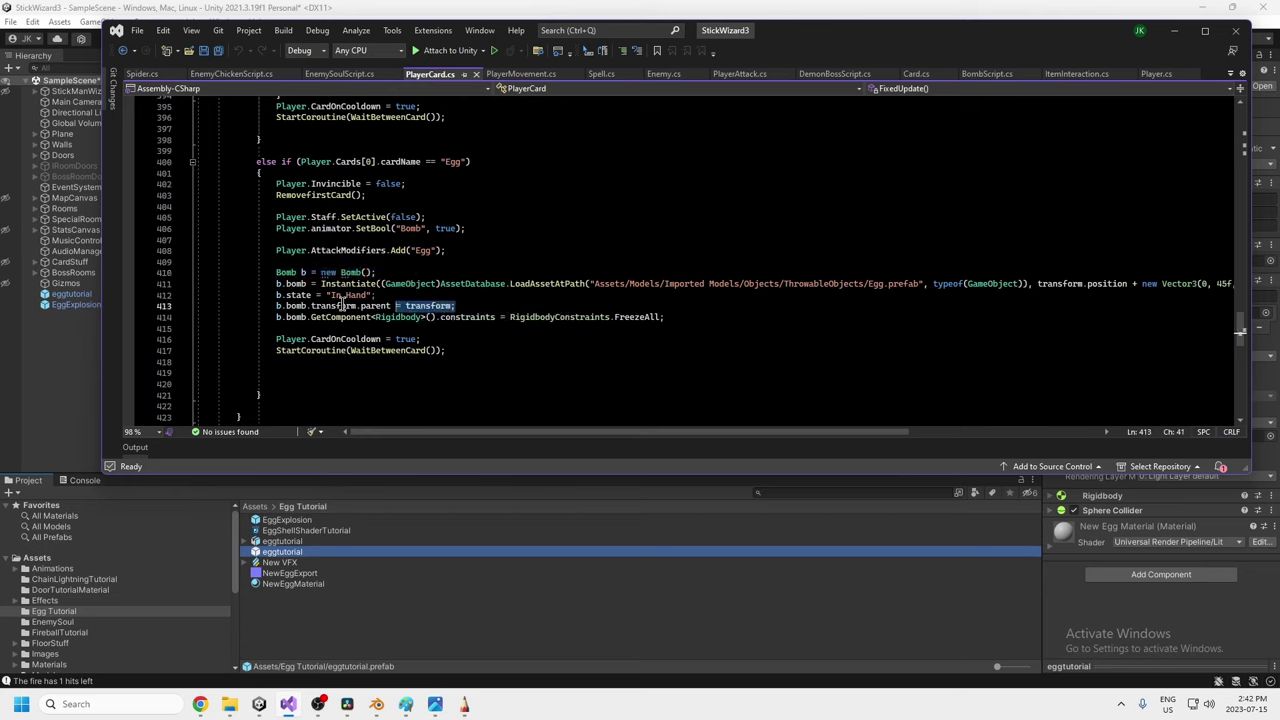
click(342, 306)
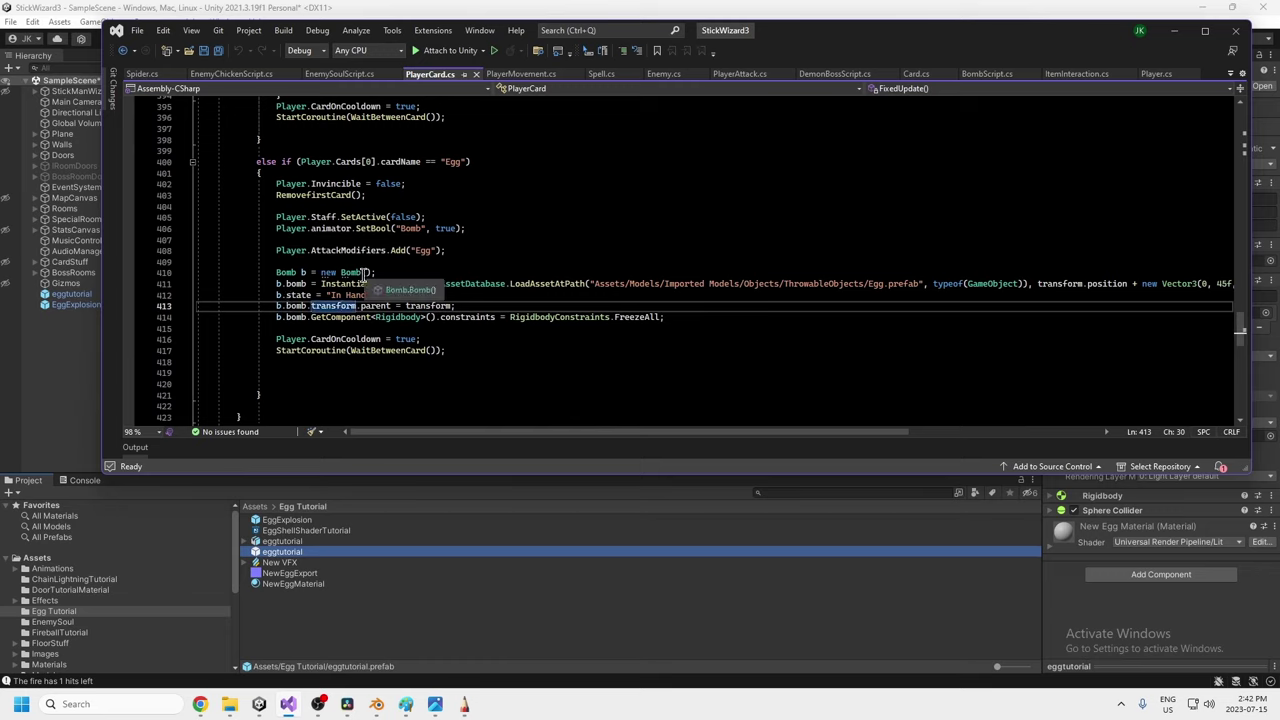
drag(376, 272, 306, 272)
click(281, 272)
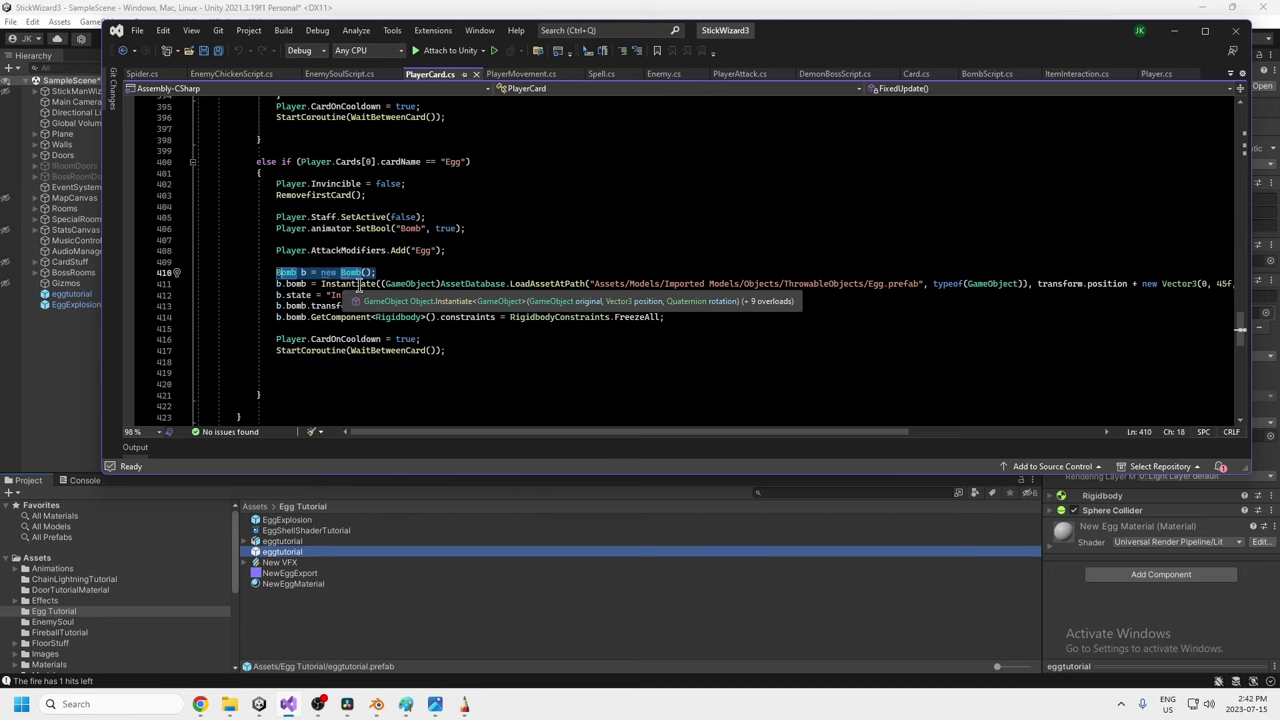
Insert a blank line above the b.state line and copy the complete Instantiate call from the b.bomb line.
click(278, 295)
key(Return)
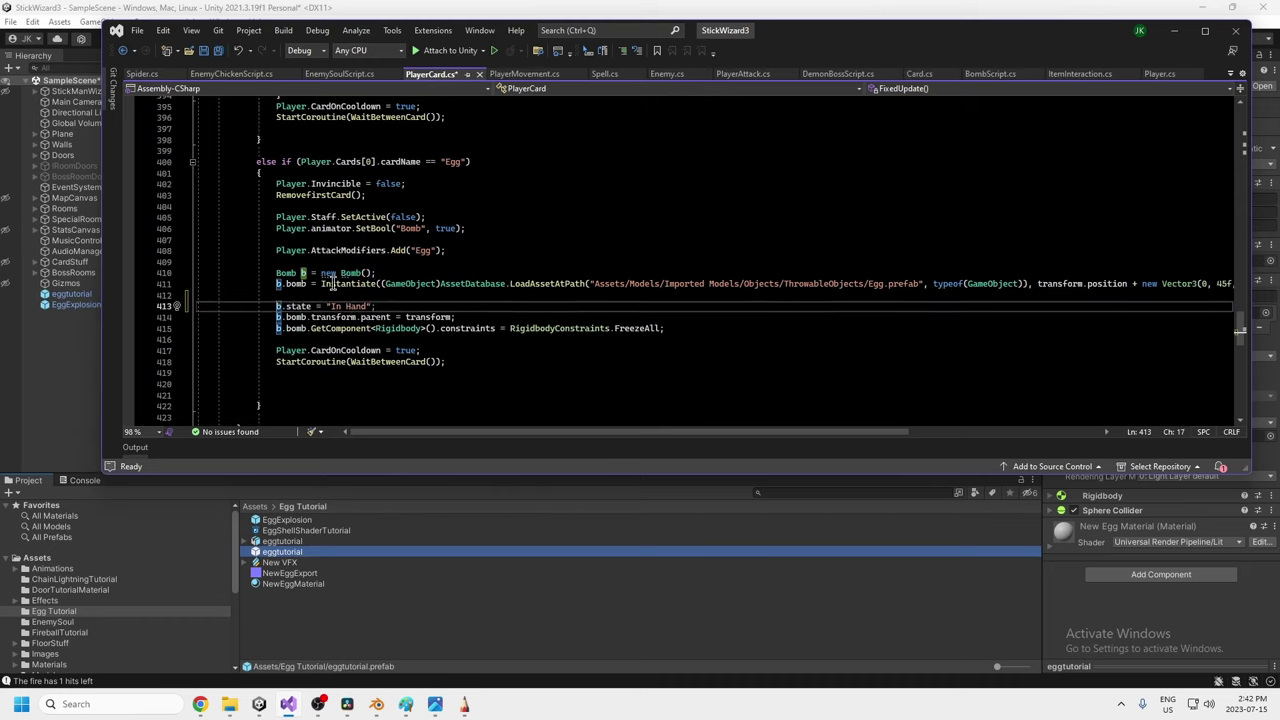
click(320, 283)
key(shift+End)
key(ctrl+c)
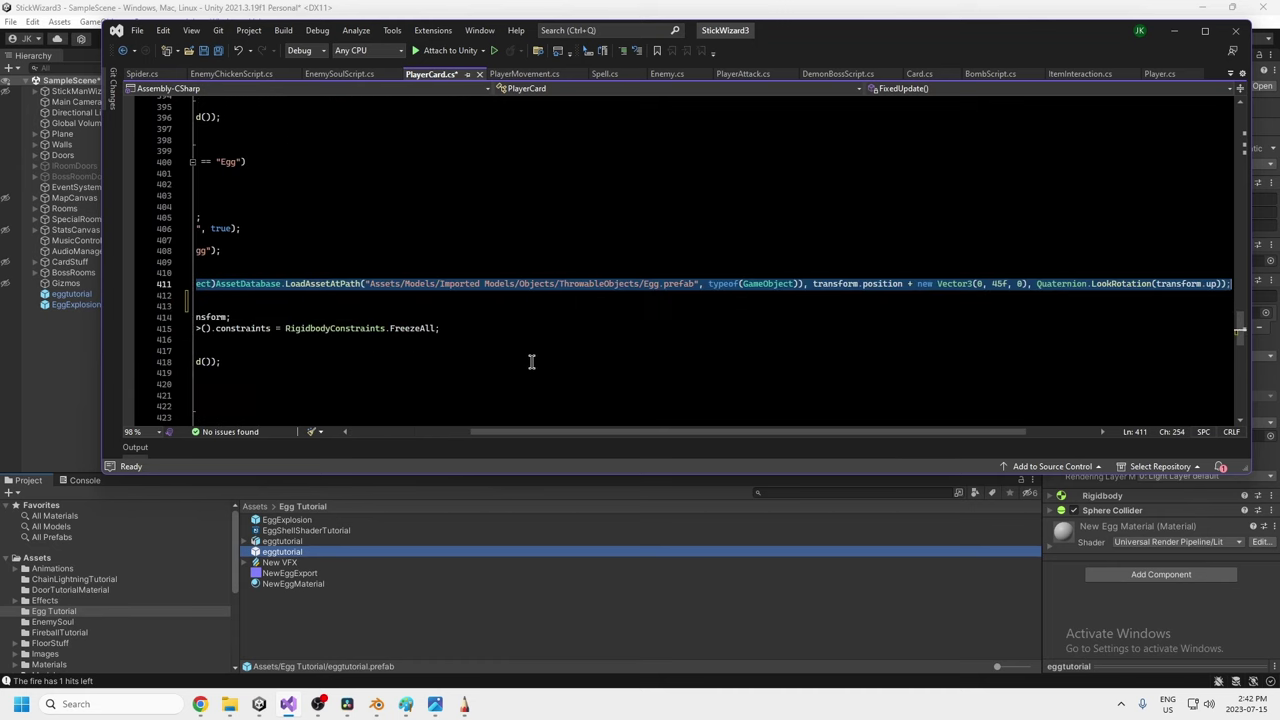
drag(585, 431, 451, 431)
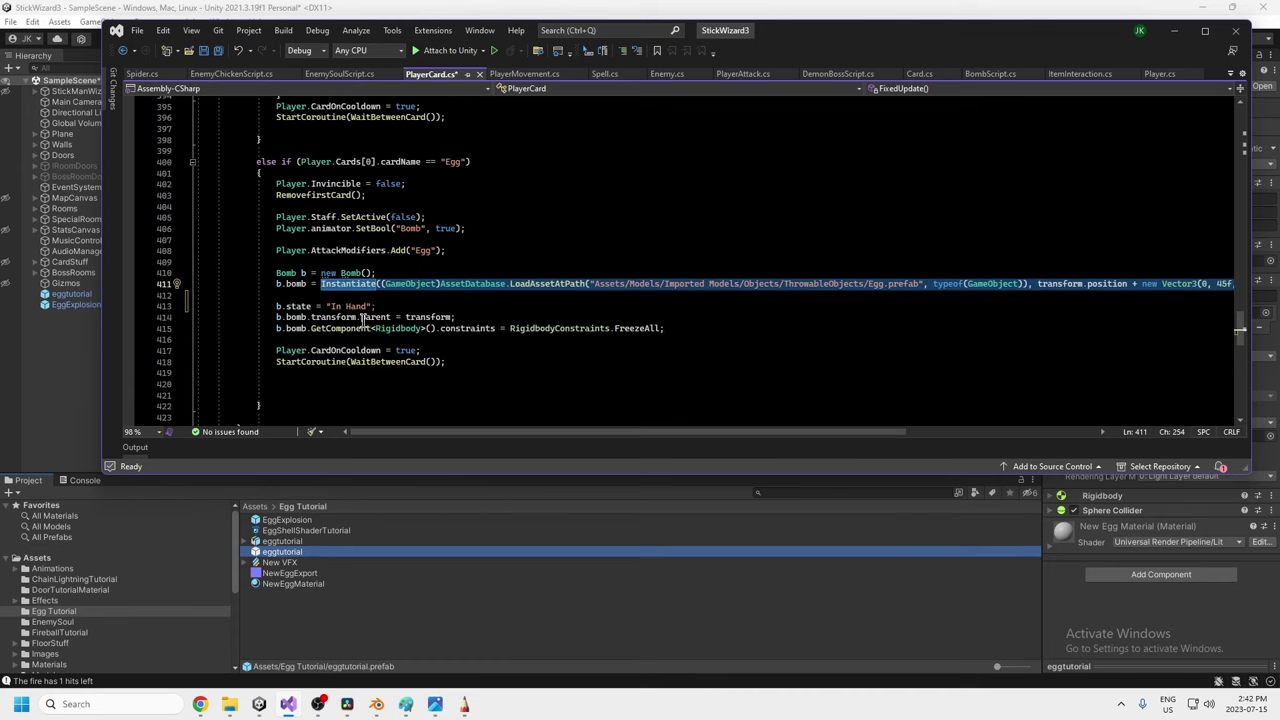
Below the b.bomb line, declare GameObject GO and assign it the copied Egg.prefab Instantiate call.
click(315, 296)
text(GameObject )
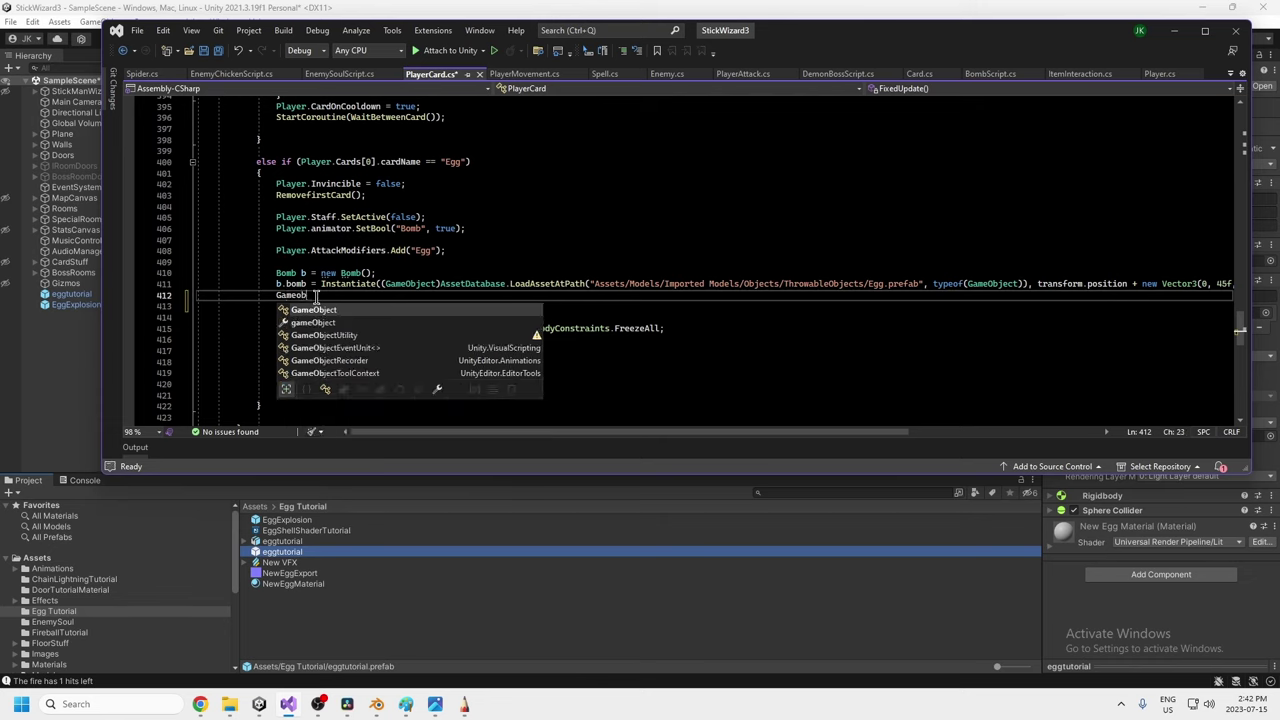
text(GO)
key(Return)
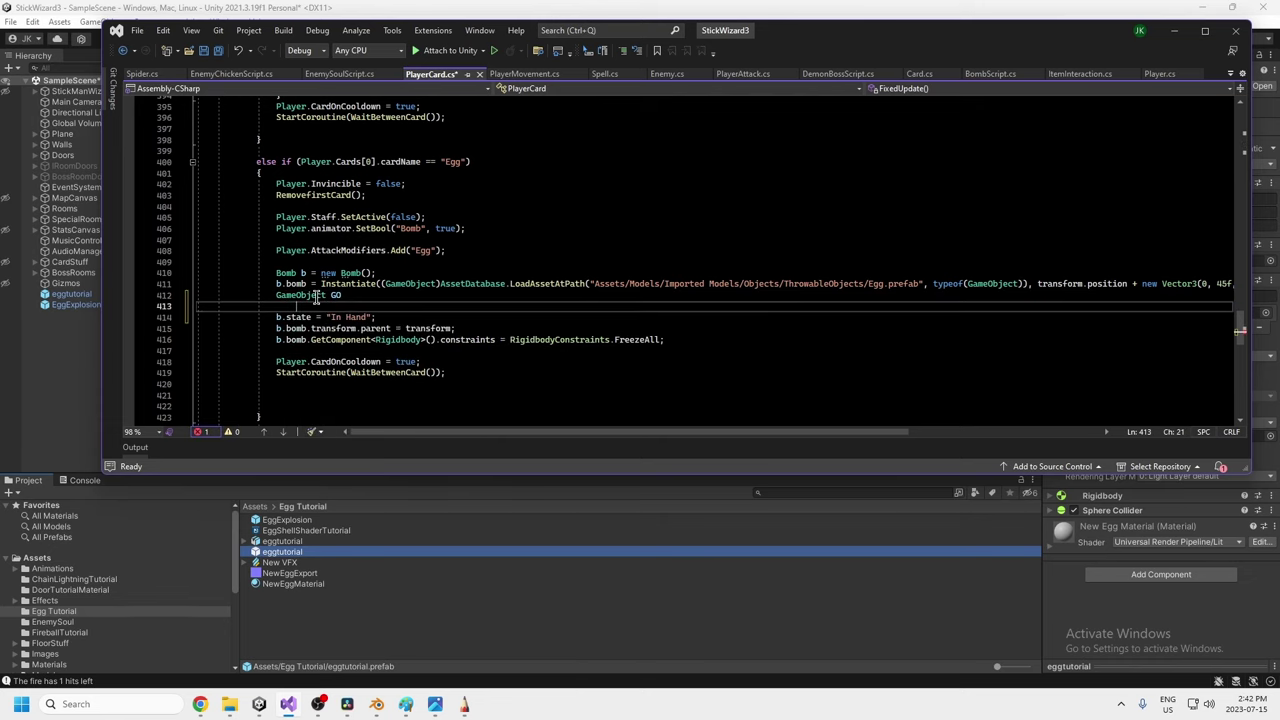
click(367, 296)
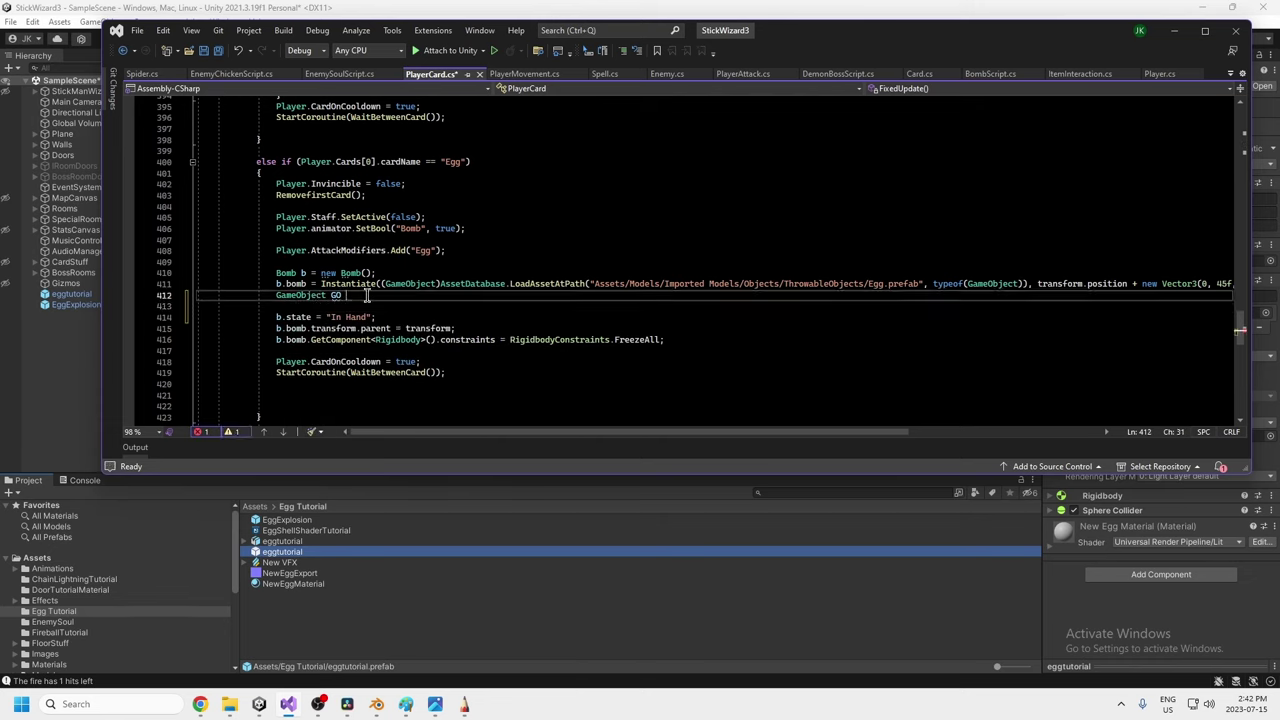
text(=)
key(ctrl+v)
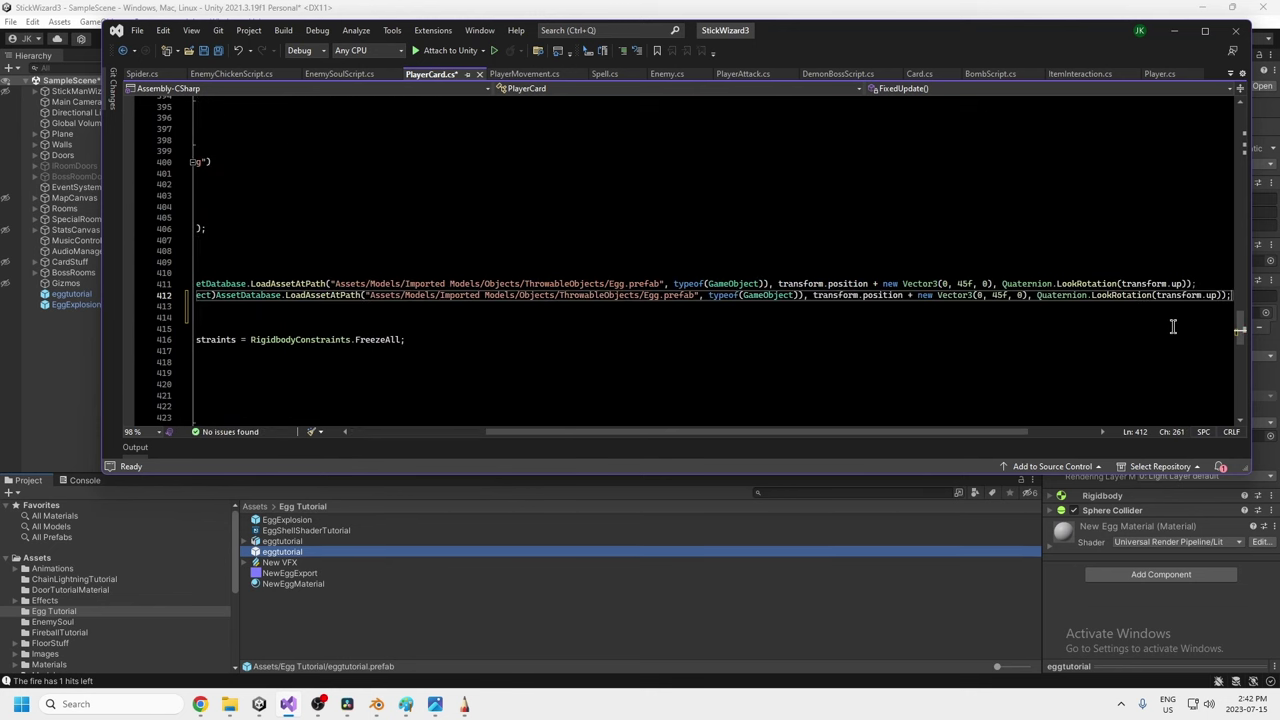
drag(988, 441, 609, 403)
Add the line GO.transform.parent = transform; below the GO declaration, with blank lines after it.
click(432, 307)
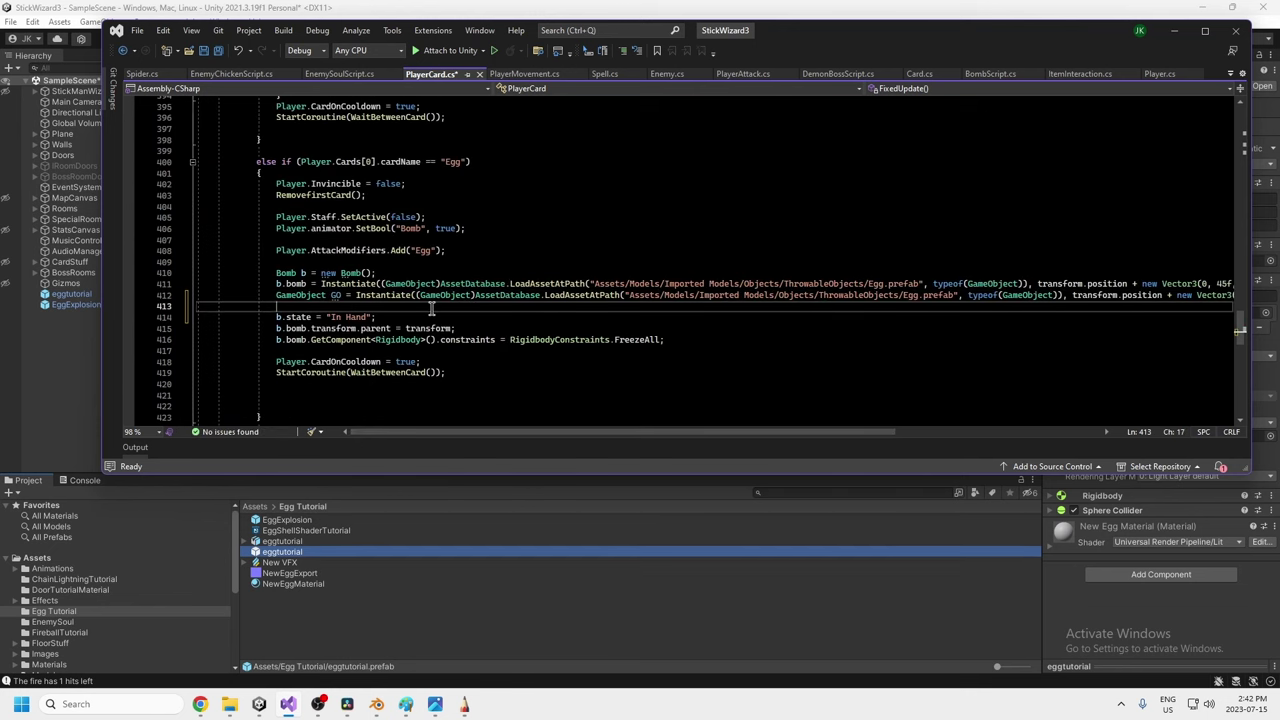
key(Return)
key(Return)
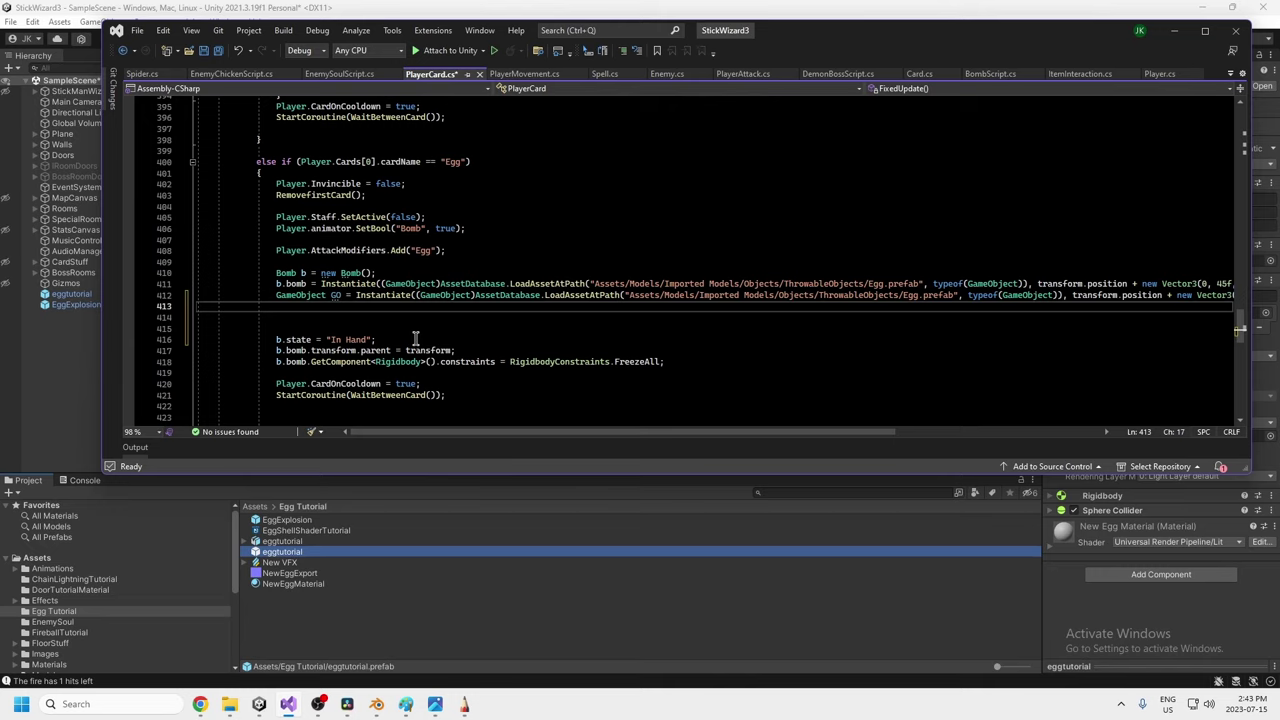
text(Go)
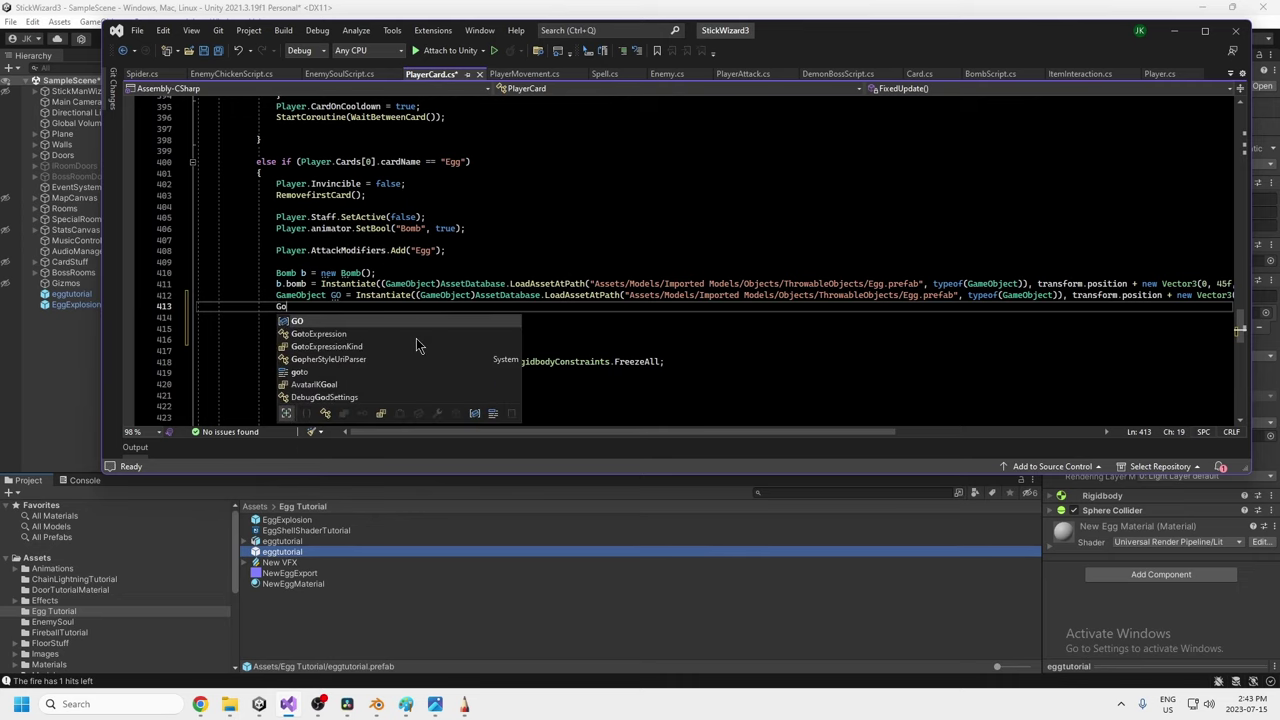
text(.transform.)
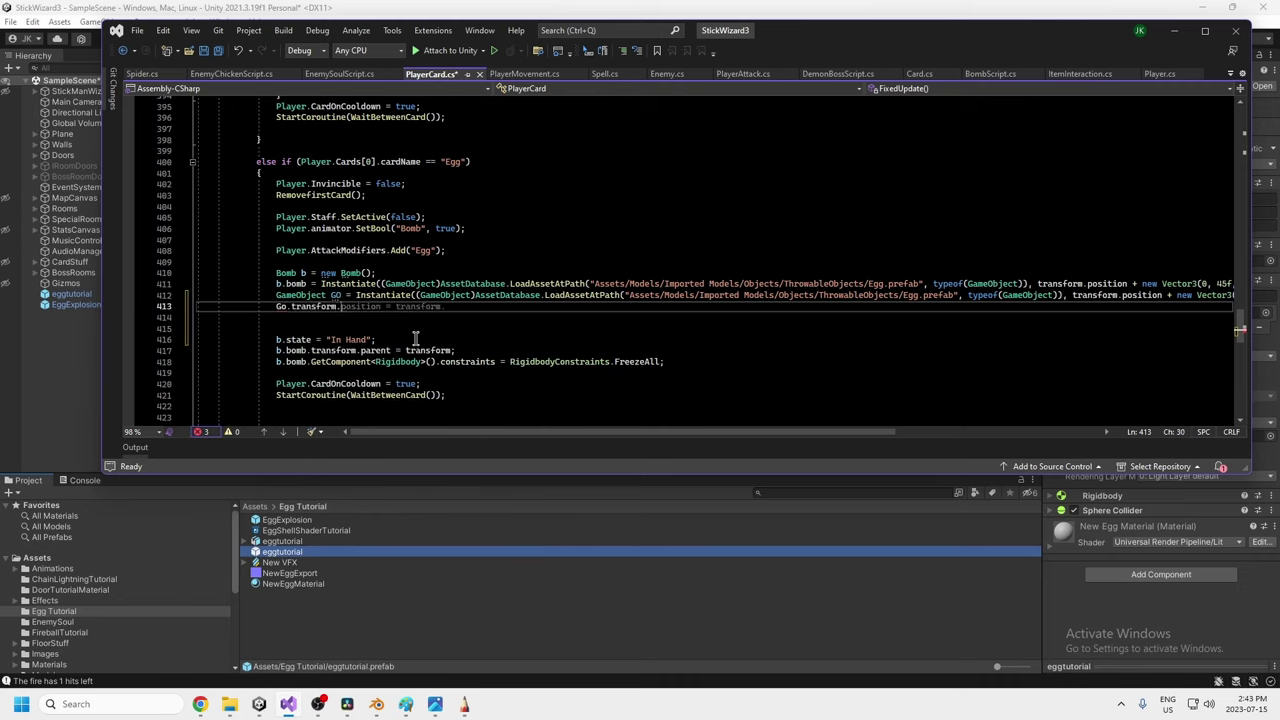
text(parent = transform)
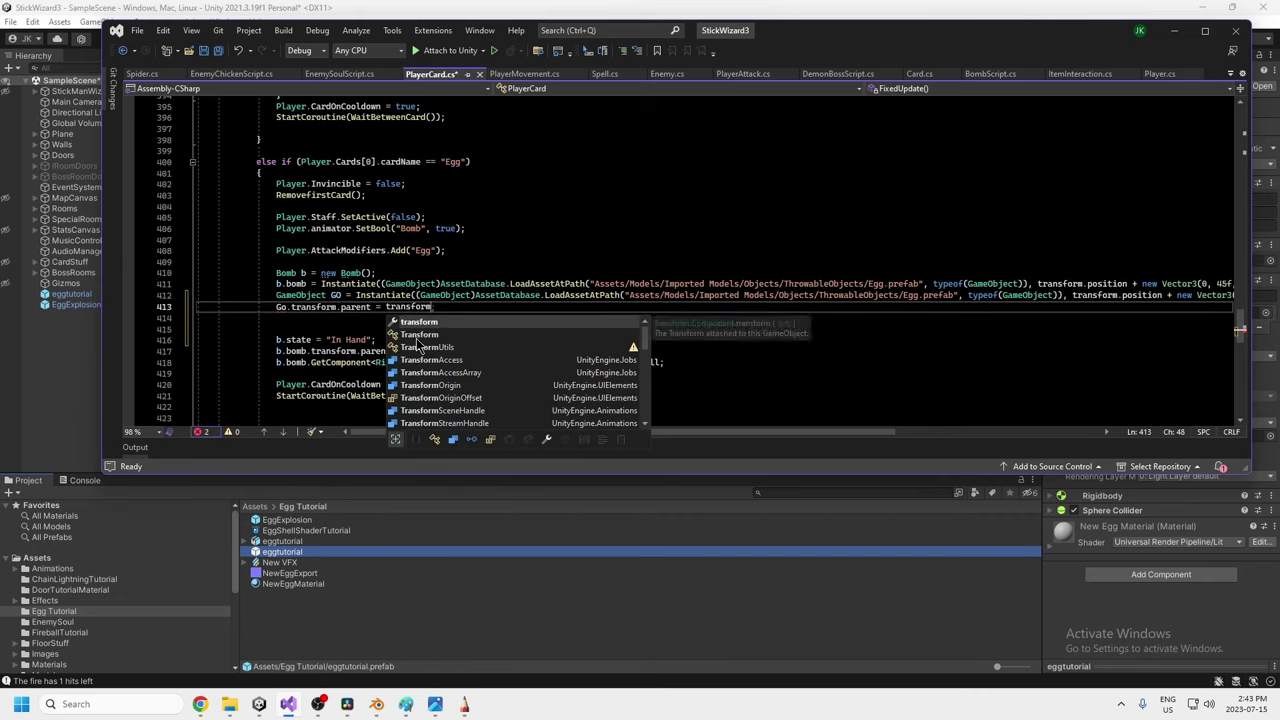
text(;)
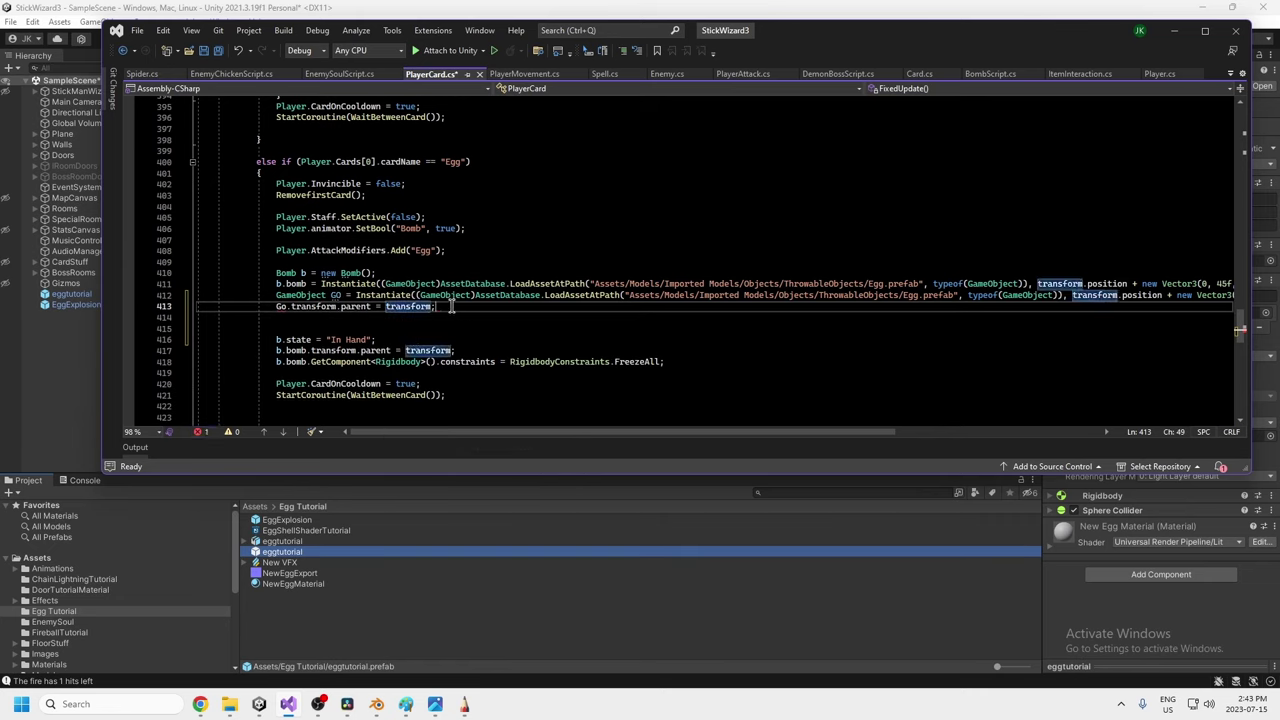
key(Left)
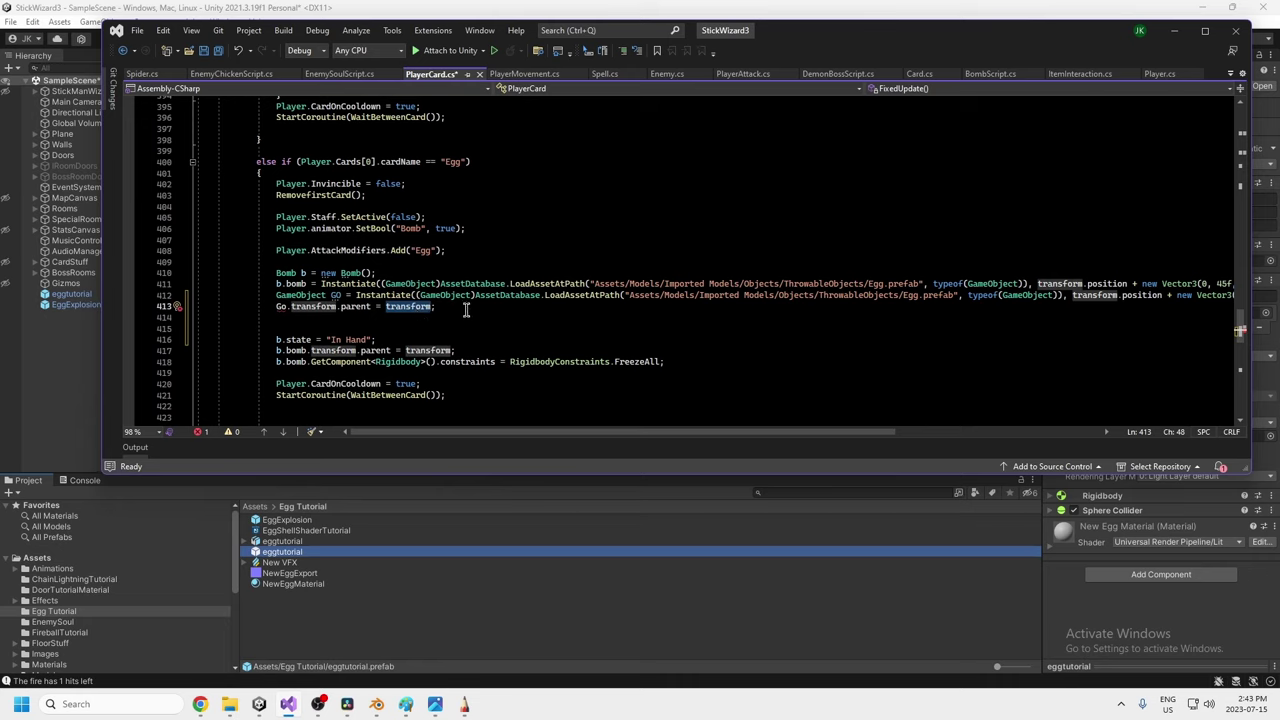
click(337, 295)
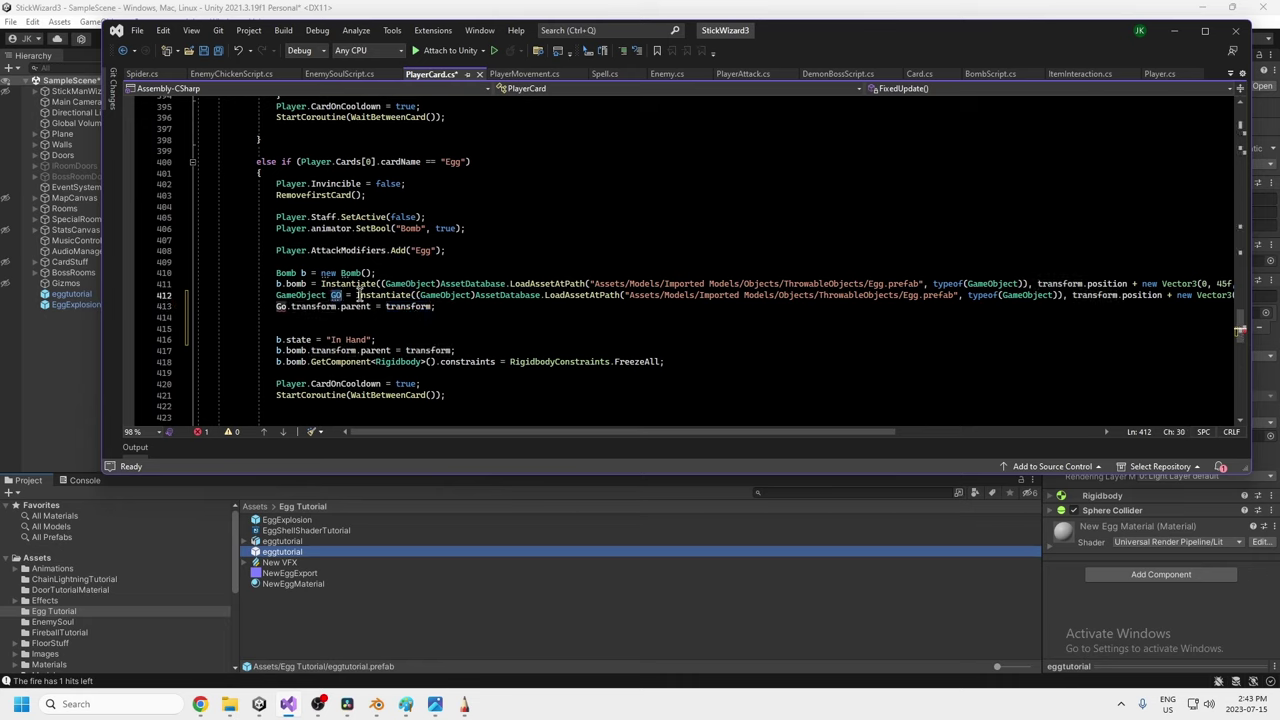
click(279, 307)
key(Delete)
text(O)
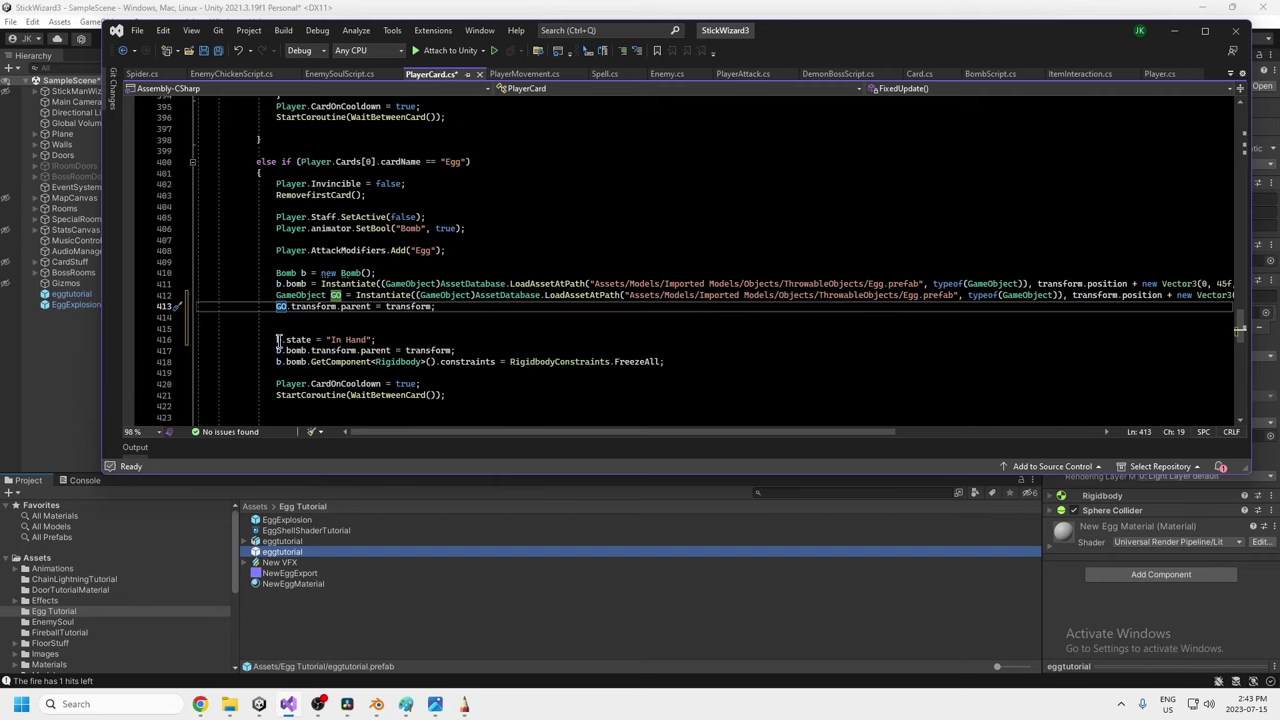
Review the b.state and b.bomb.transform.parent lines, then copy the Rigidbody constraints code from the b.bomb.GetComponent line.
drag(277, 340, 378, 340)
drag(465, 351, 272, 350)
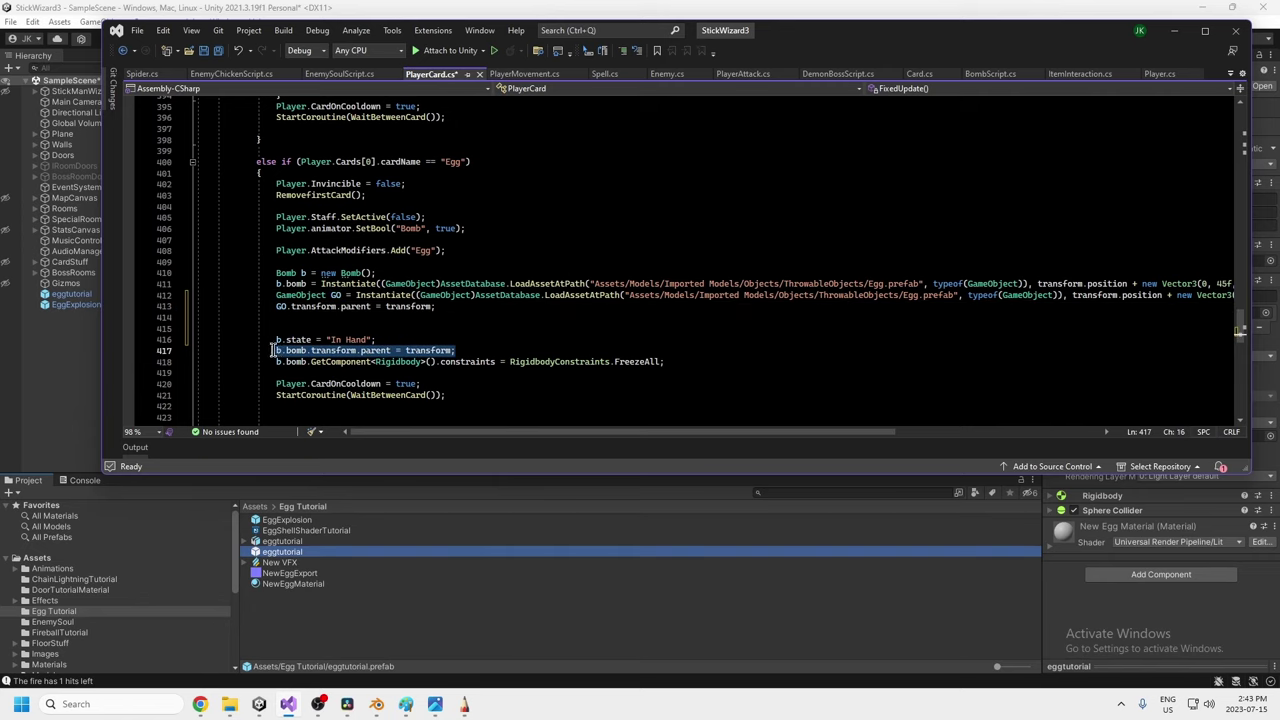
click(372, 361)
click(661, 361)
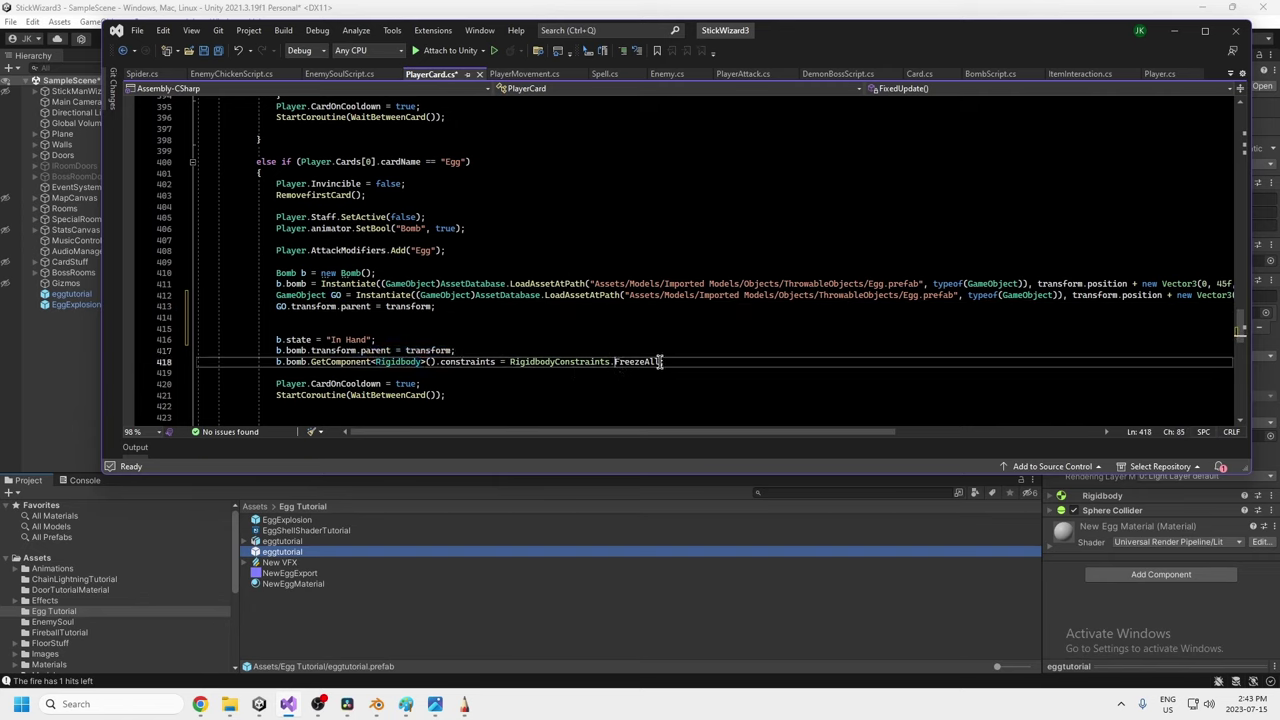
drag(661, 361, 306, 361)
key(ctrl+c)
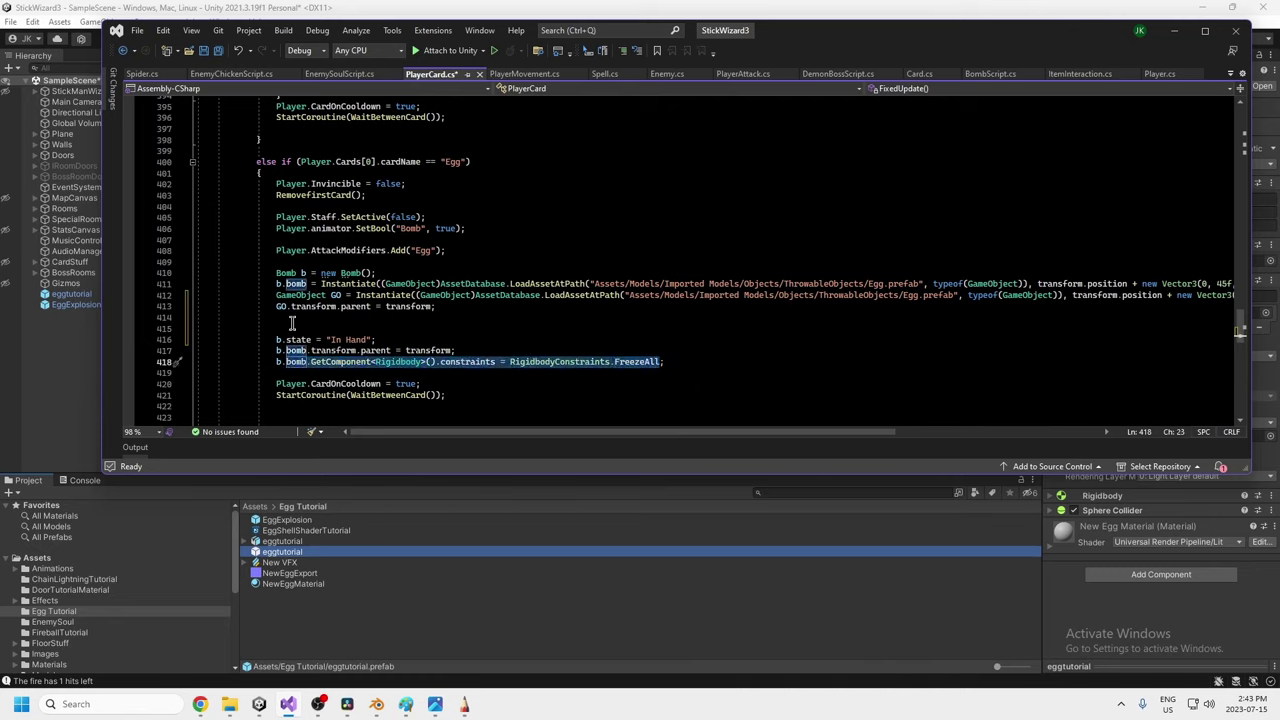
Add the line GO.transform.GetComponent<Rigidbody>().constraints = RigidbodyConstraints.FreezeAll; below the GO parent assignment.
click(291, 316)
text(GO.)
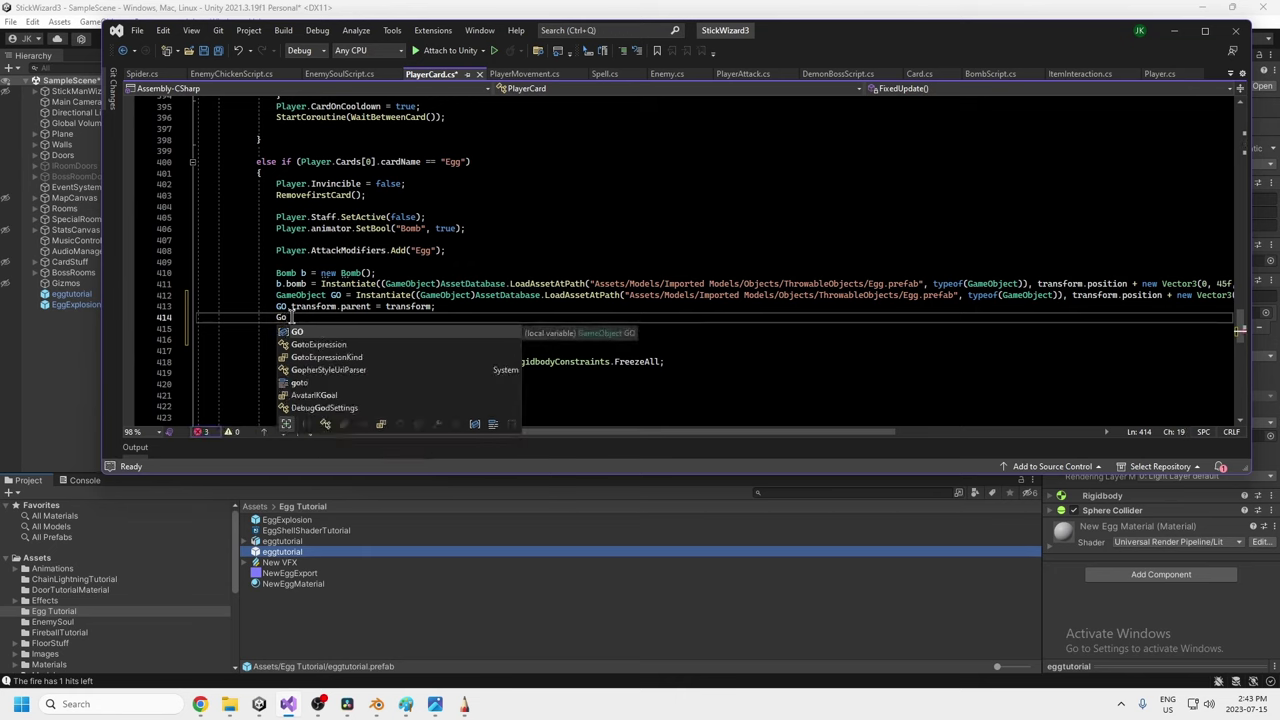
key(ctrl+v)
click(290, 316)
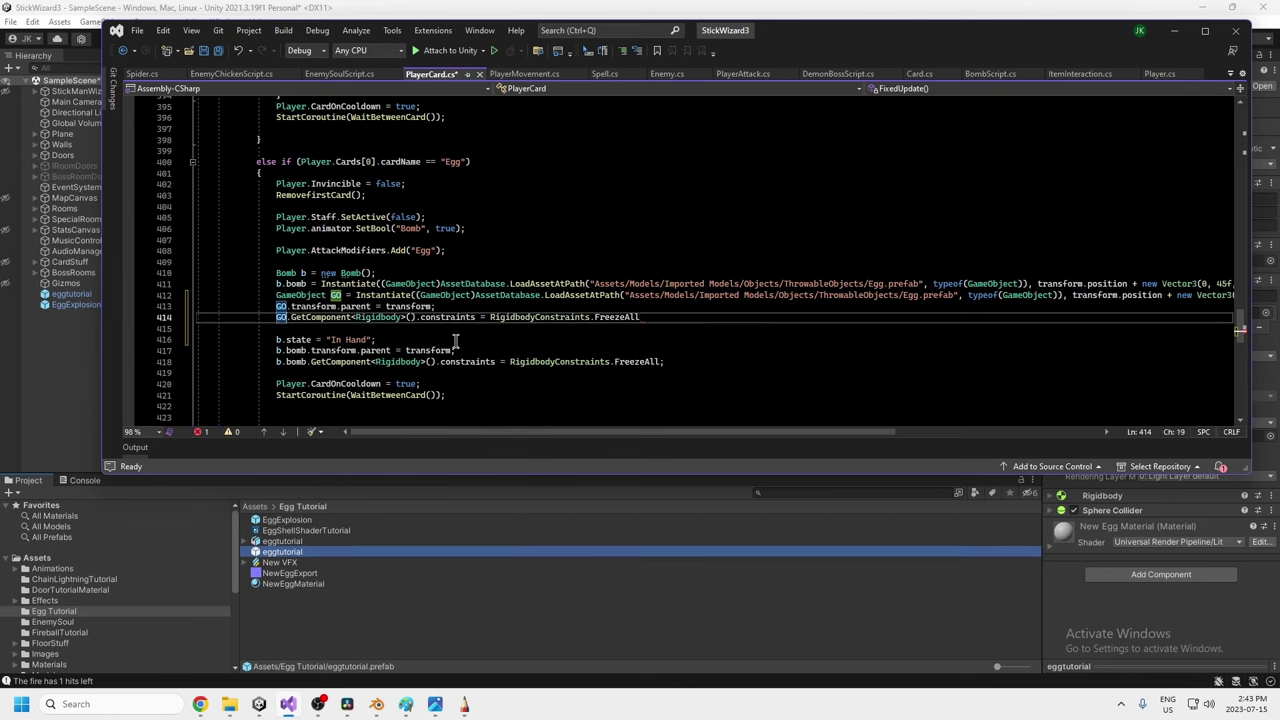
text(.transform)
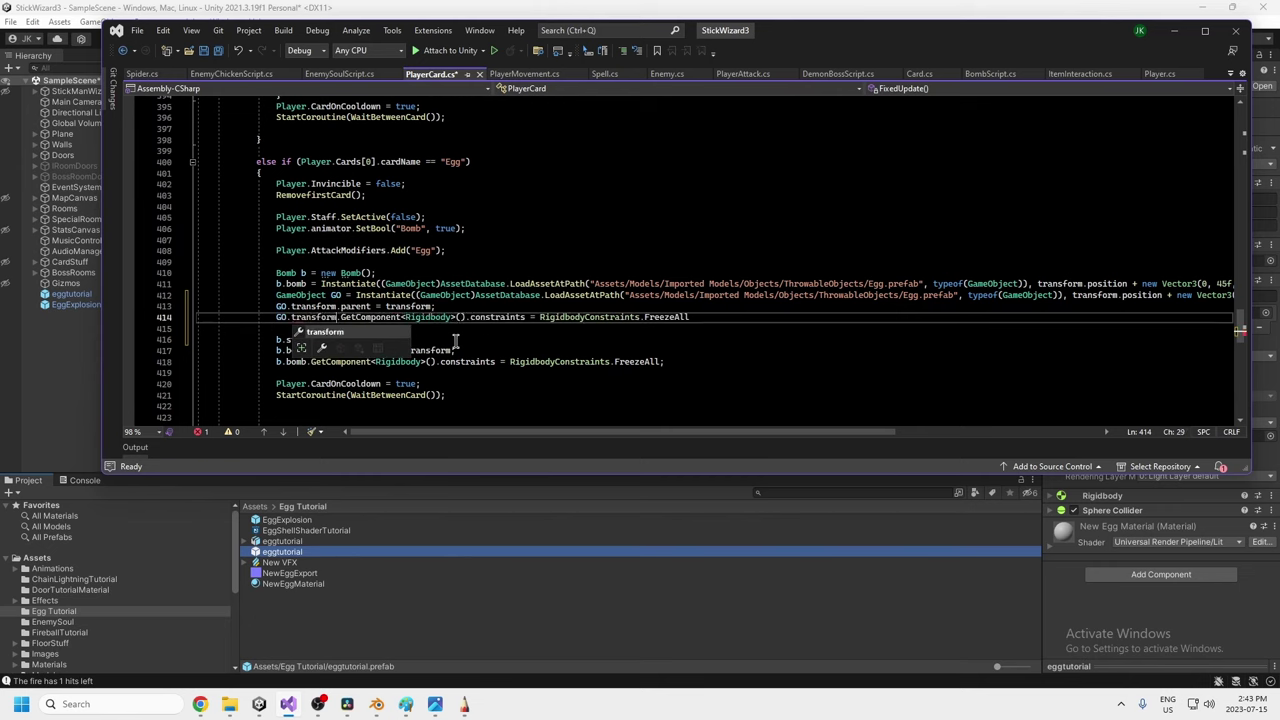
click(685, 316)
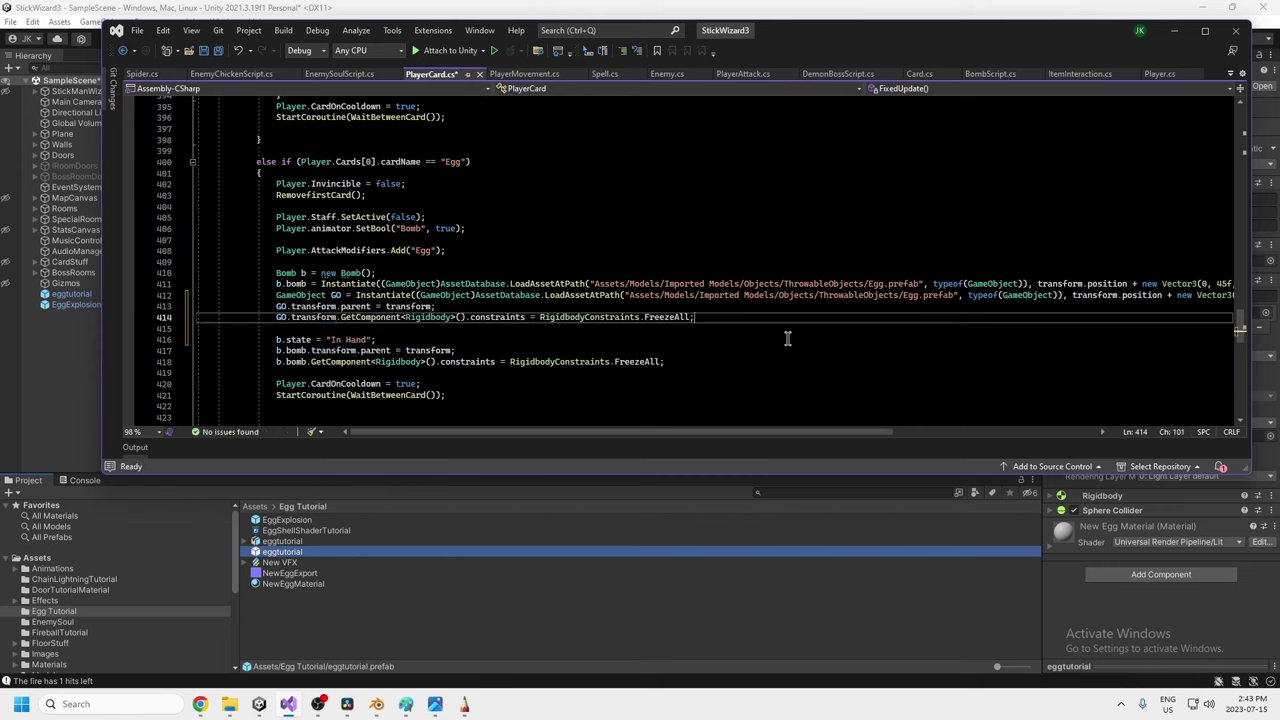
Inspect the RigidbodyConstraints.FreezeAll value and the Rigidbody component in the GO constraints line.
click(582, 317)
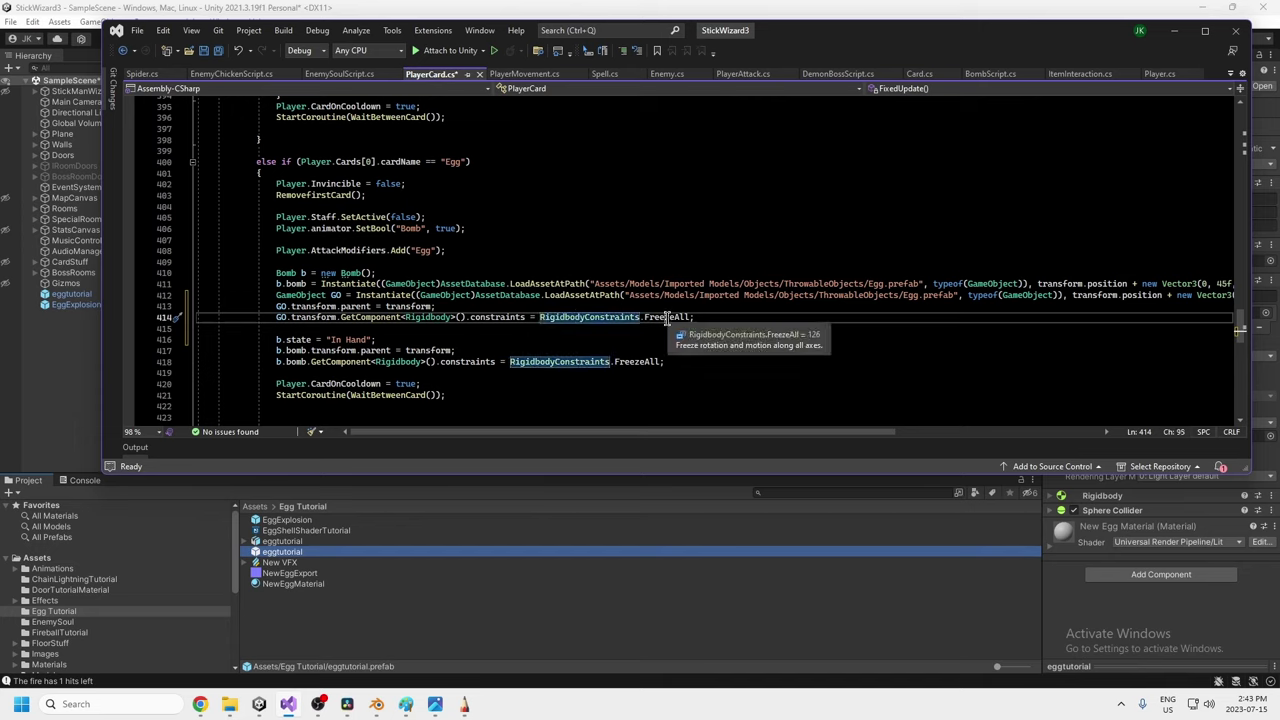
click(667, 318)
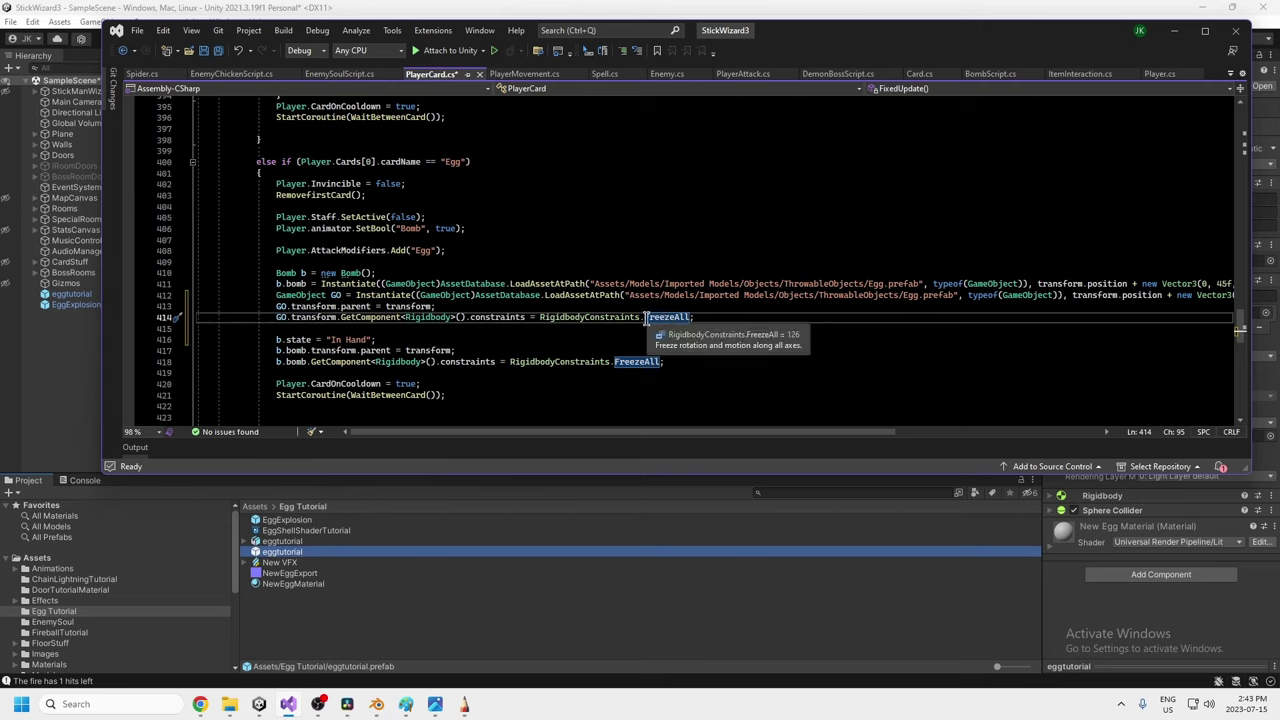
click(433, 317)
Delete the three GO lines below the b.bomb Instantiate line.
drag(693, 317, 135, 296)
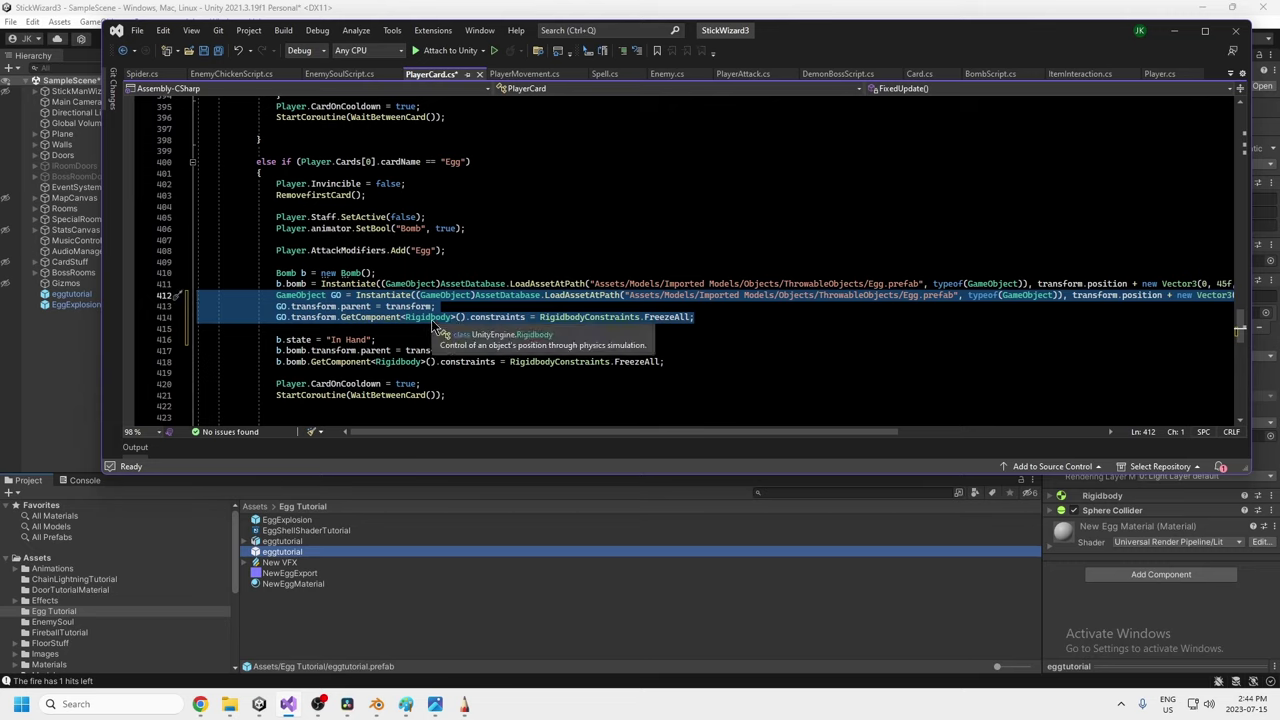
key(Delete)
key(BackSpace)
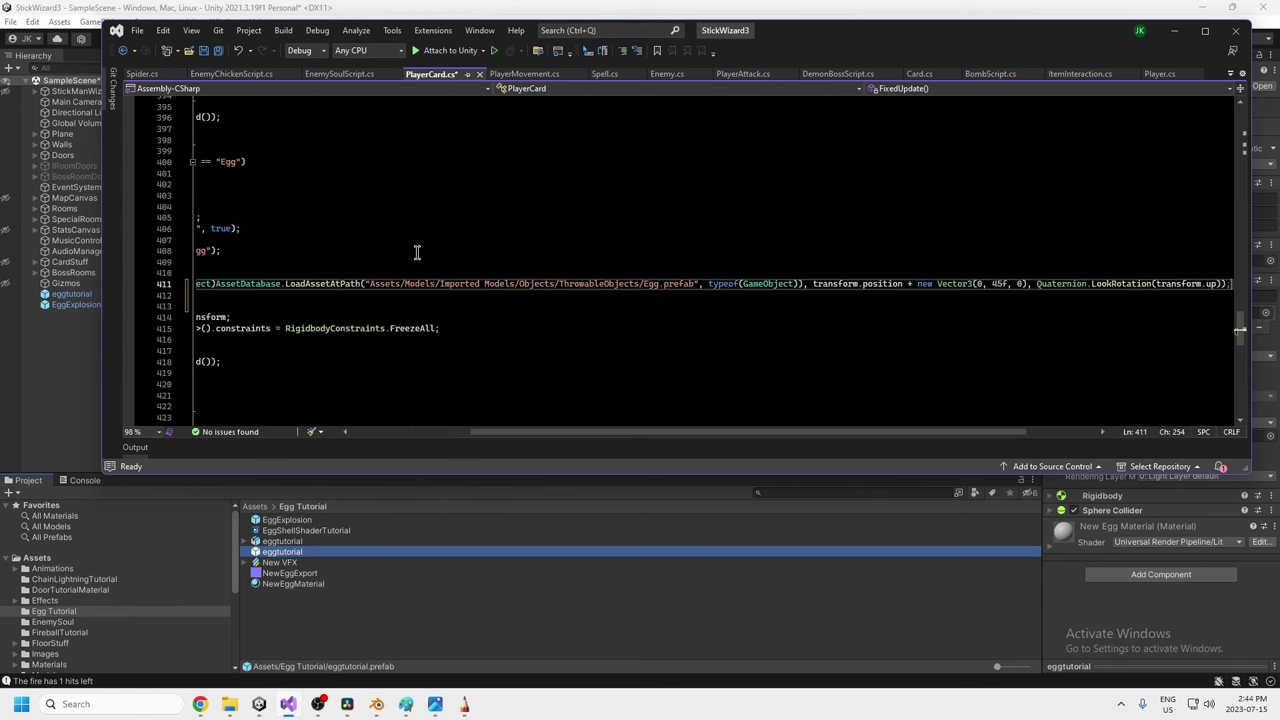
drag(640, 432, 420, 432)
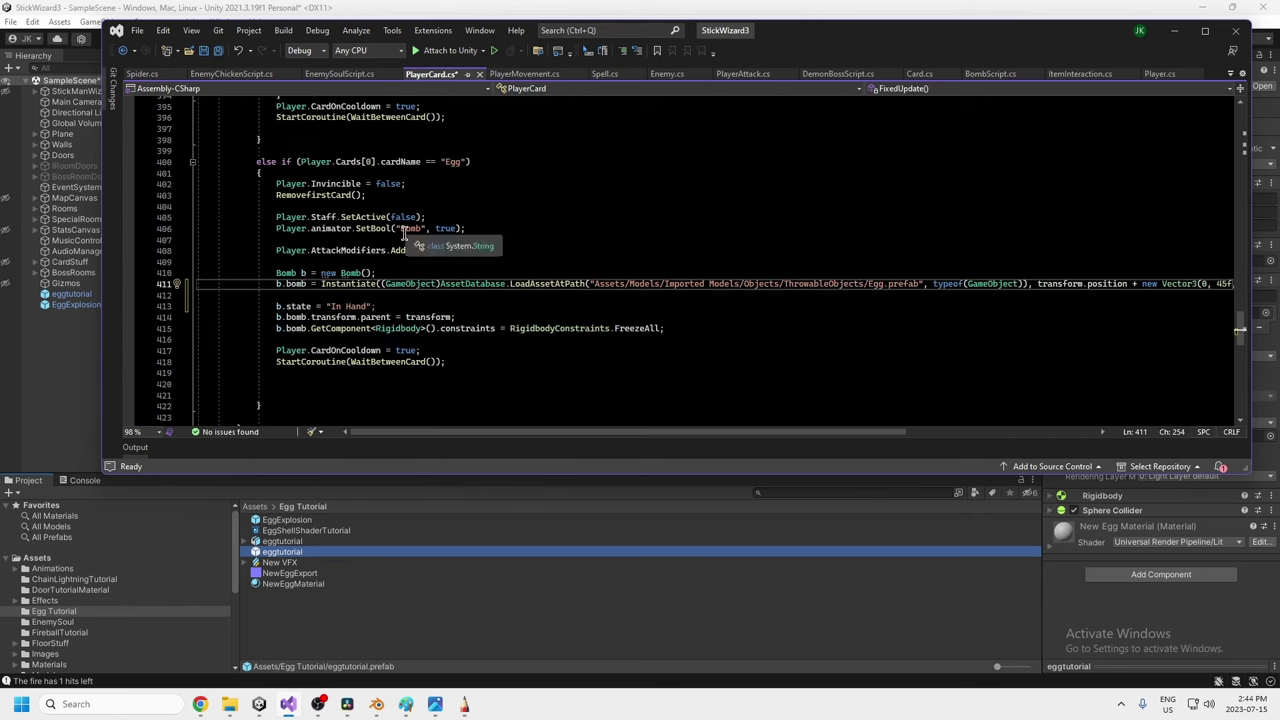
Examine the "Egg" string that is added to Player.AttackModifiers.
scroll(391, 300, up, 2)
double_click(422, 316)
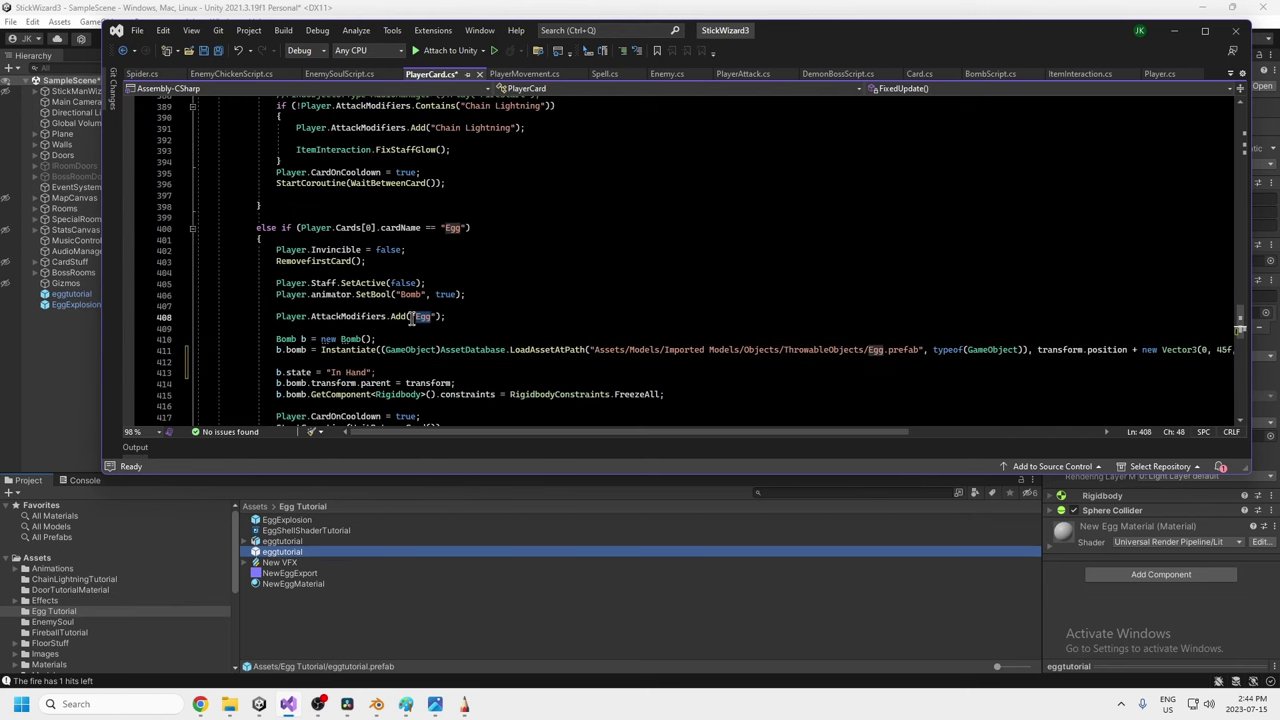
Save PlayerCard.cs and bring up the Attack() method in PlayerAttack.cs.
drag(310, 317, 381, 318)
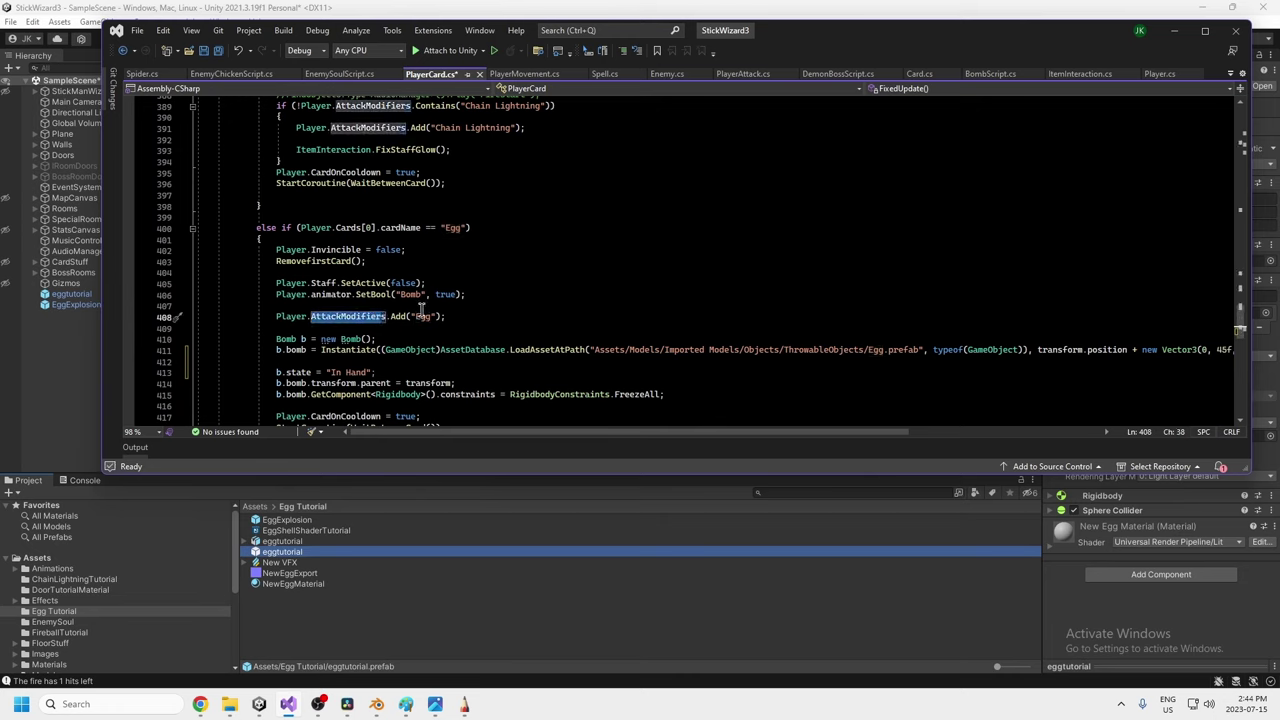
click(216, 50)
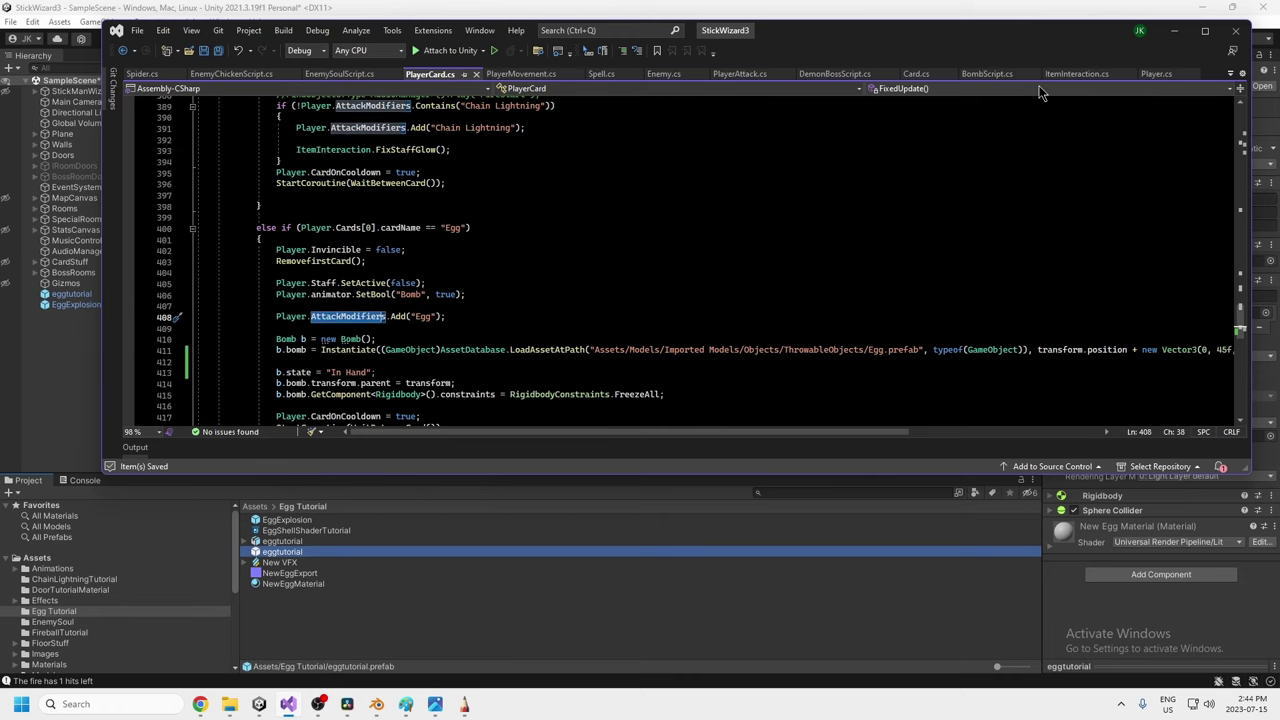
click(1230, 74)
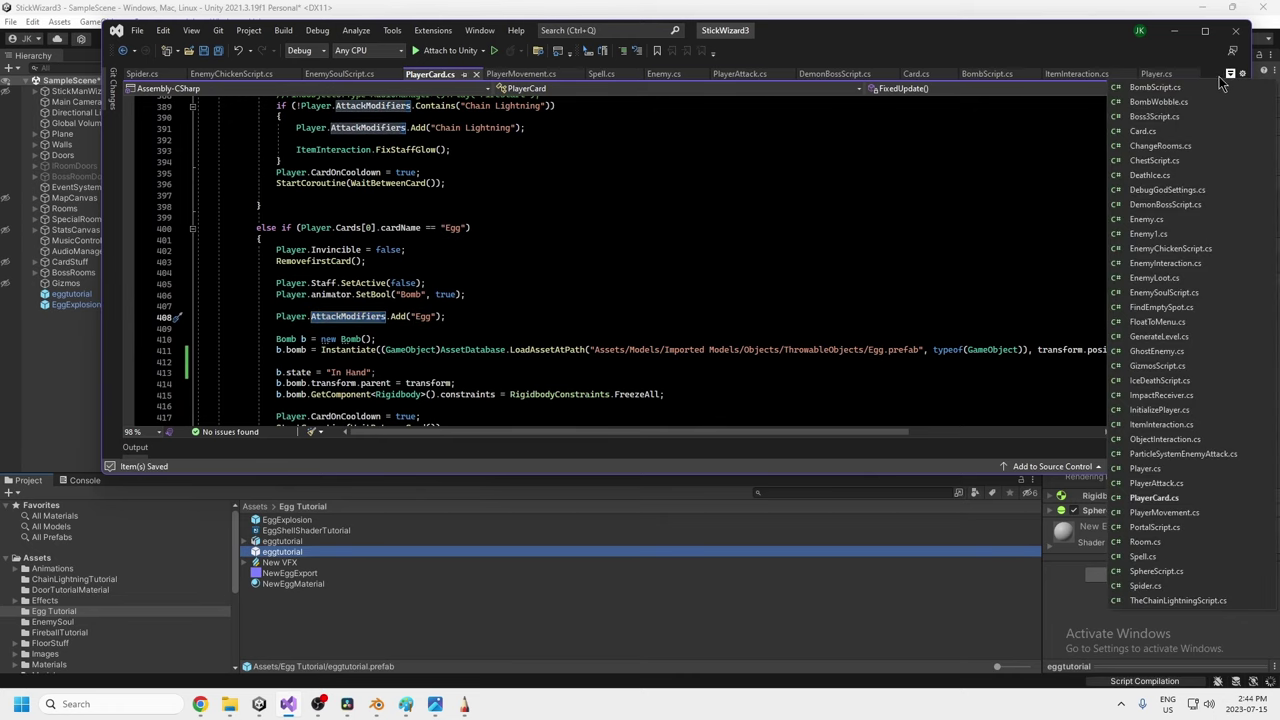
click(1156, 483)
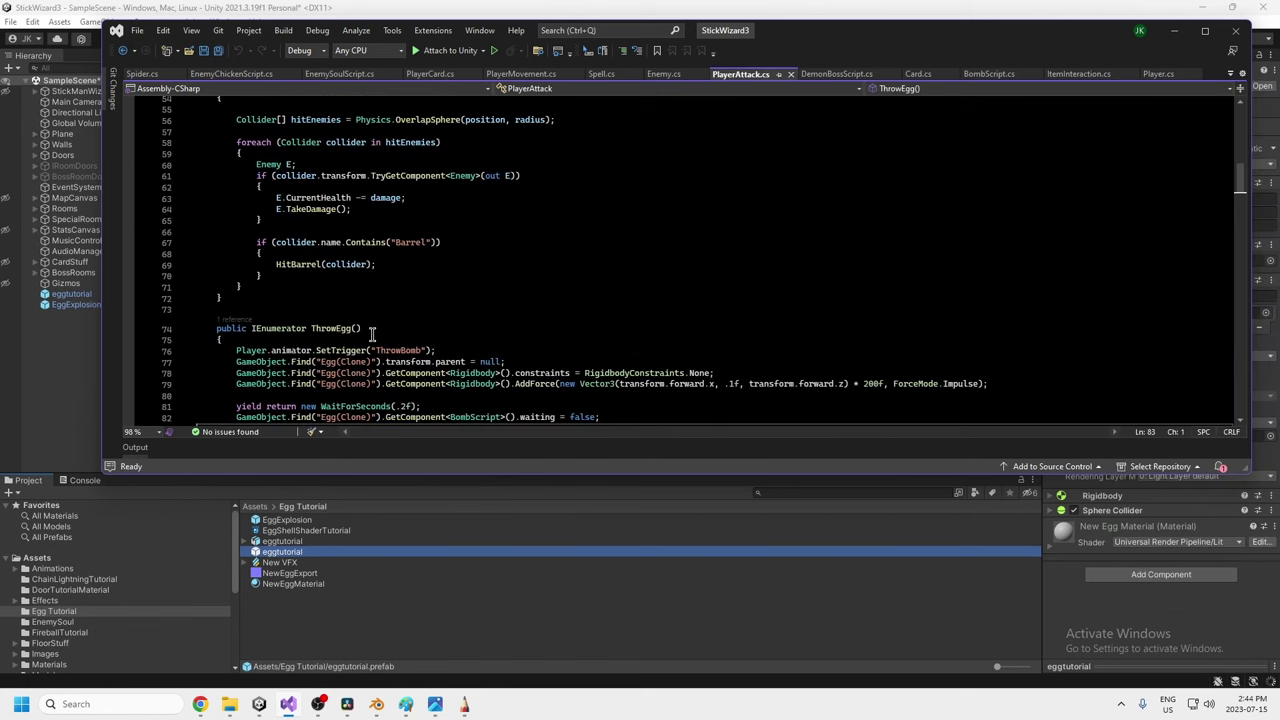
scroll(360, 338, down, 13)
scroll(357, 340, down, 6)
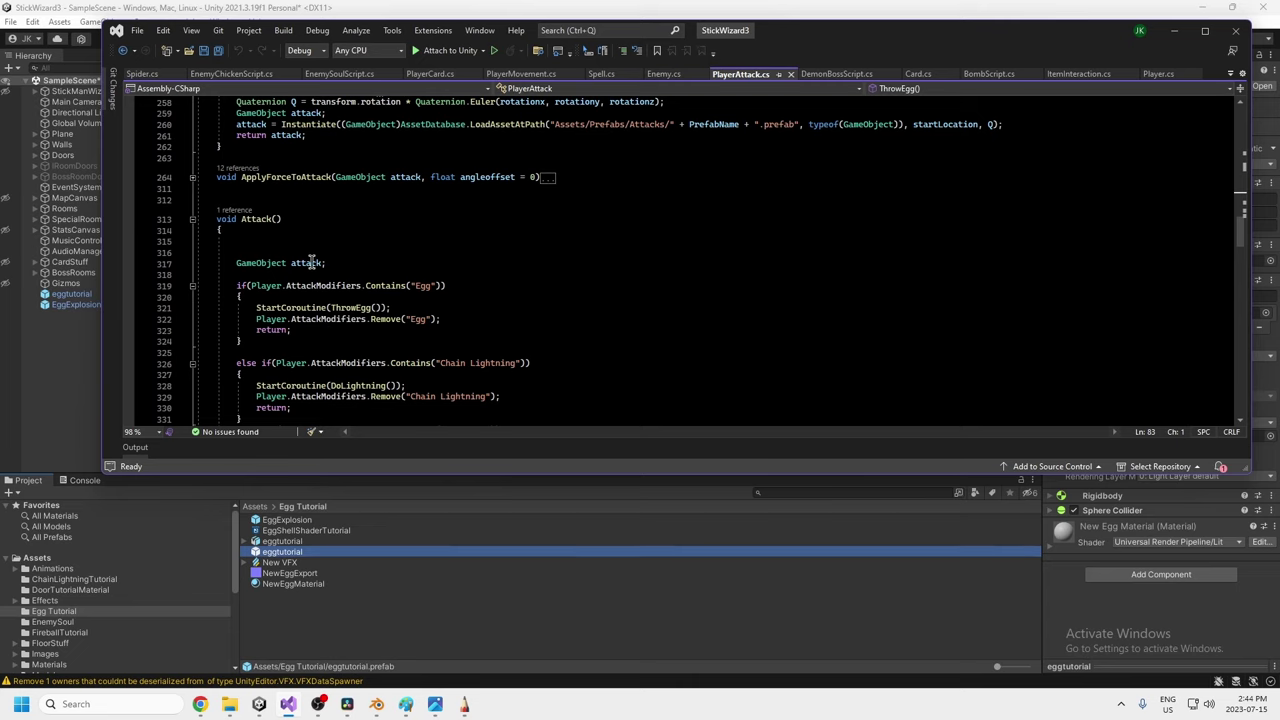
drag(1242, 233, 1243, 238)
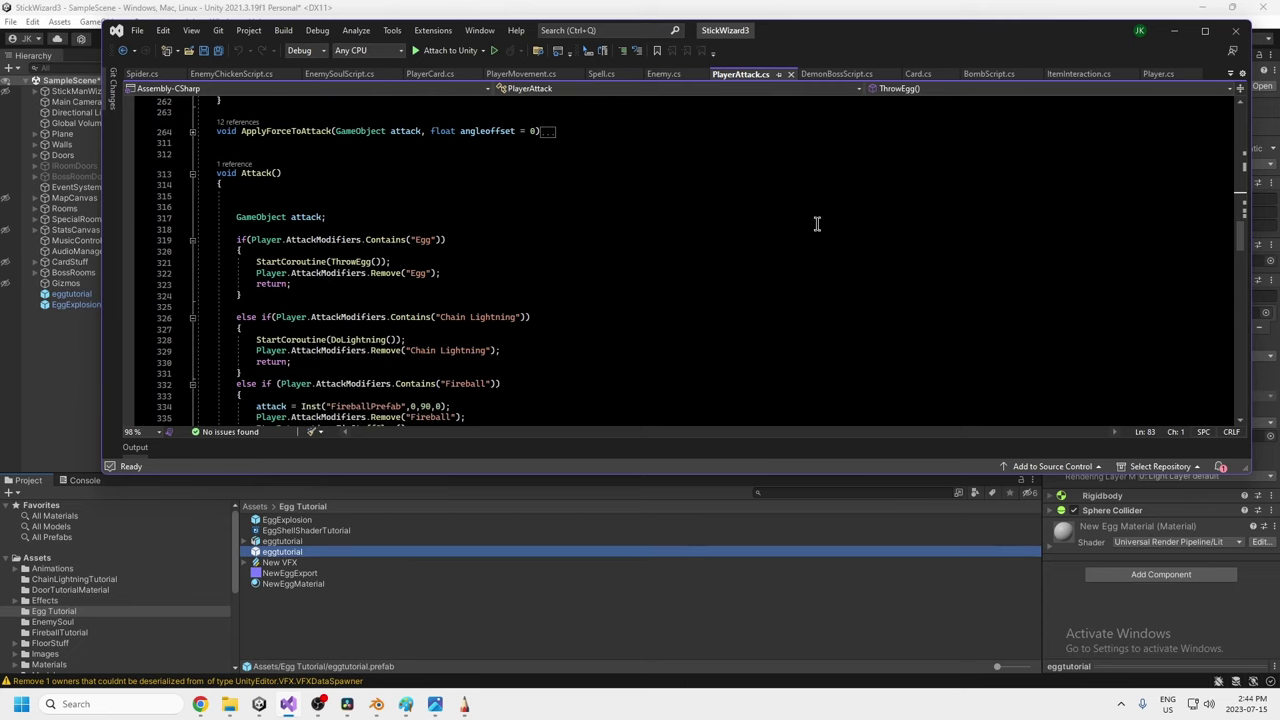
Examine the "Egg" branch of Attack(), including its ThrowEgg coroutine call, modifier removal and return.
drag(238, 243, 415, 241)
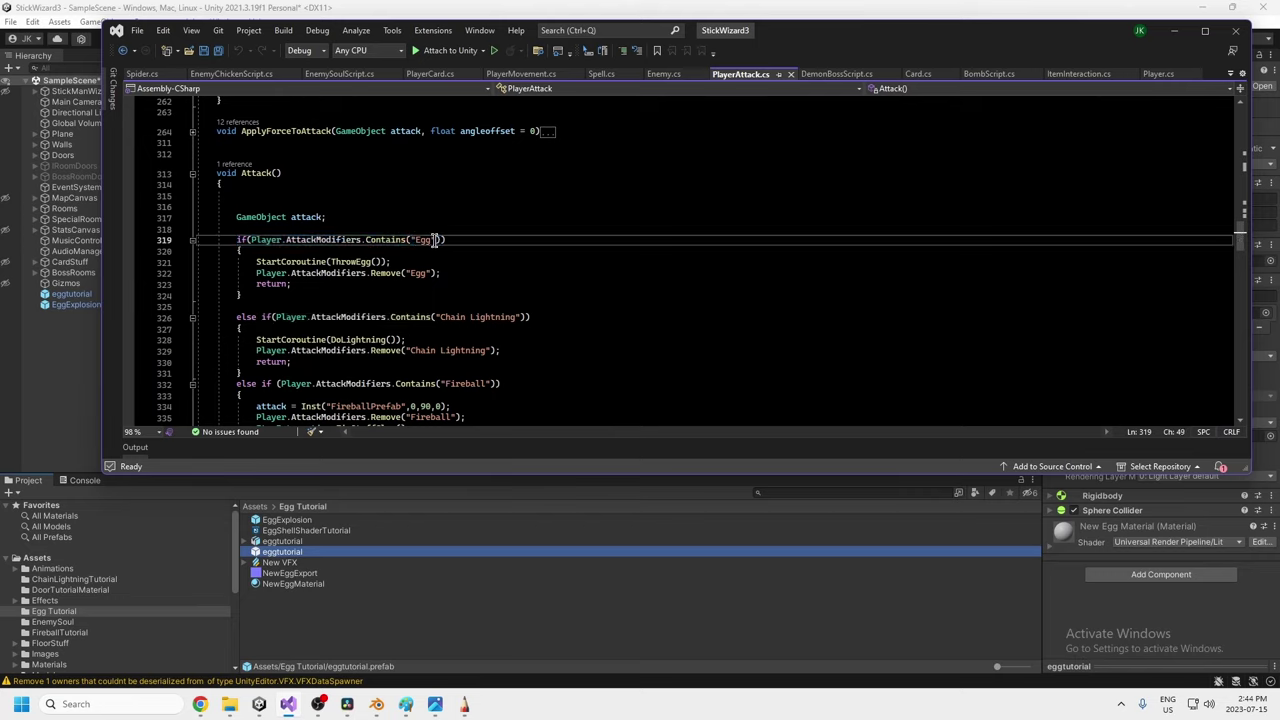
drag(256, 262, 382, 261)
drag(256, 273, 440, 273)
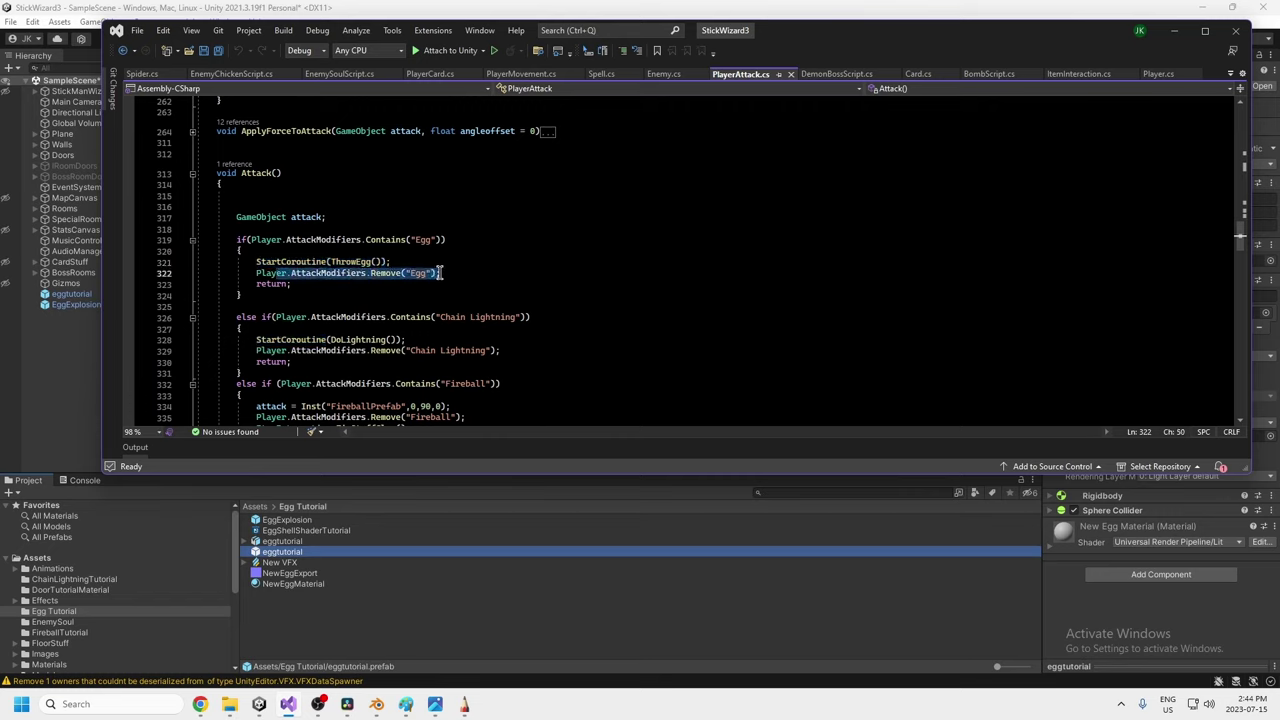
drag(256, 284, 292, 284)
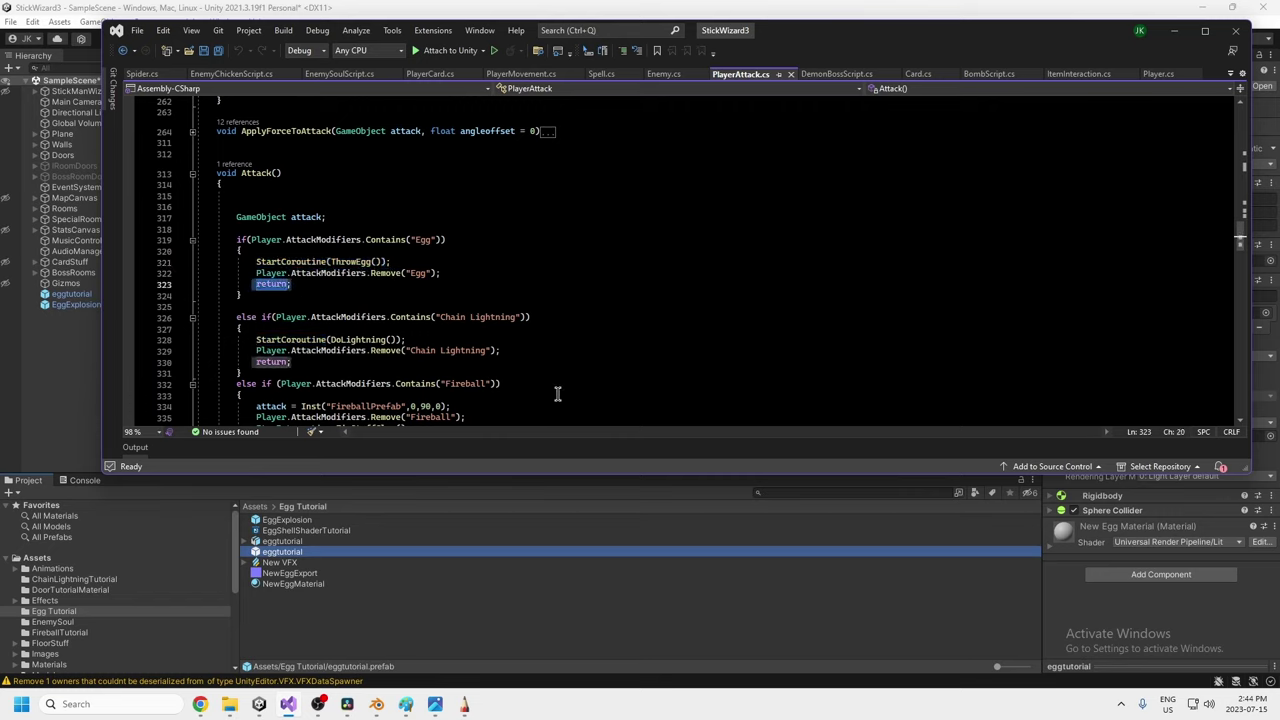
Go to the definition of ThrowEgg() and examine its "ThrowBomb" animator trigger line.
click(345, 261)
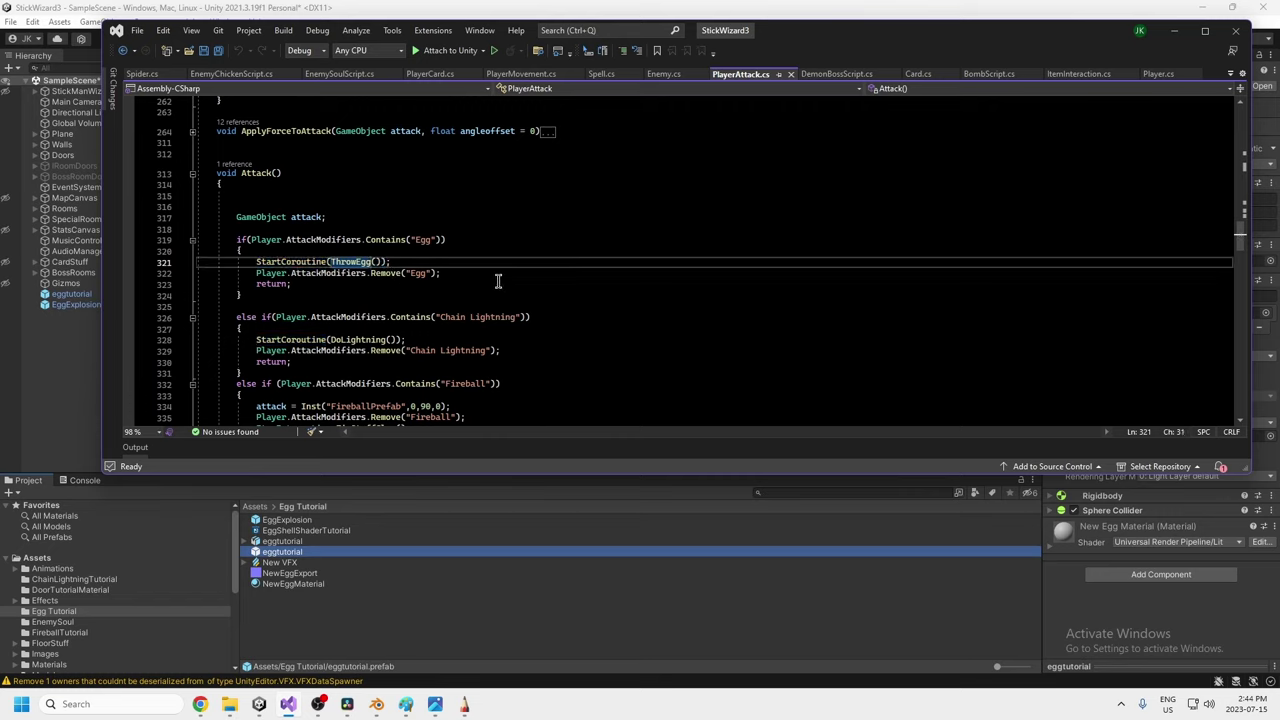
key(F12)
scroll(500, 278, down, 3)
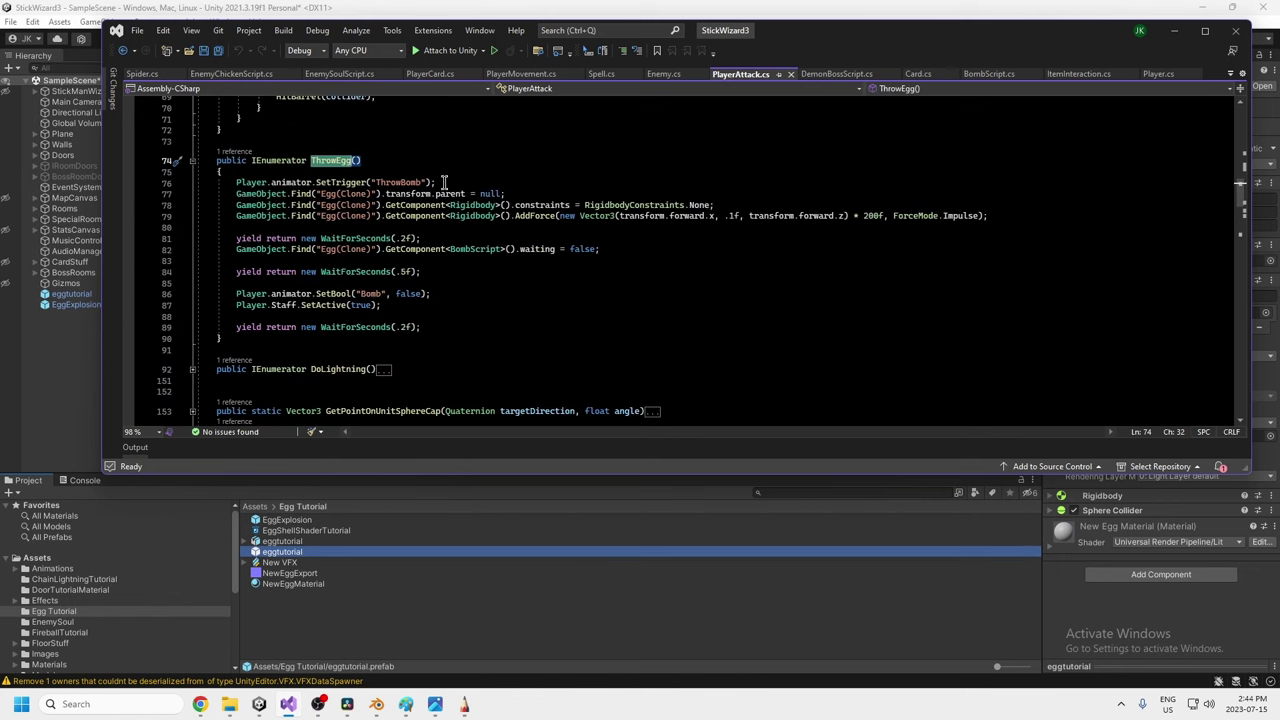
drag(437, 182, 241, 182)
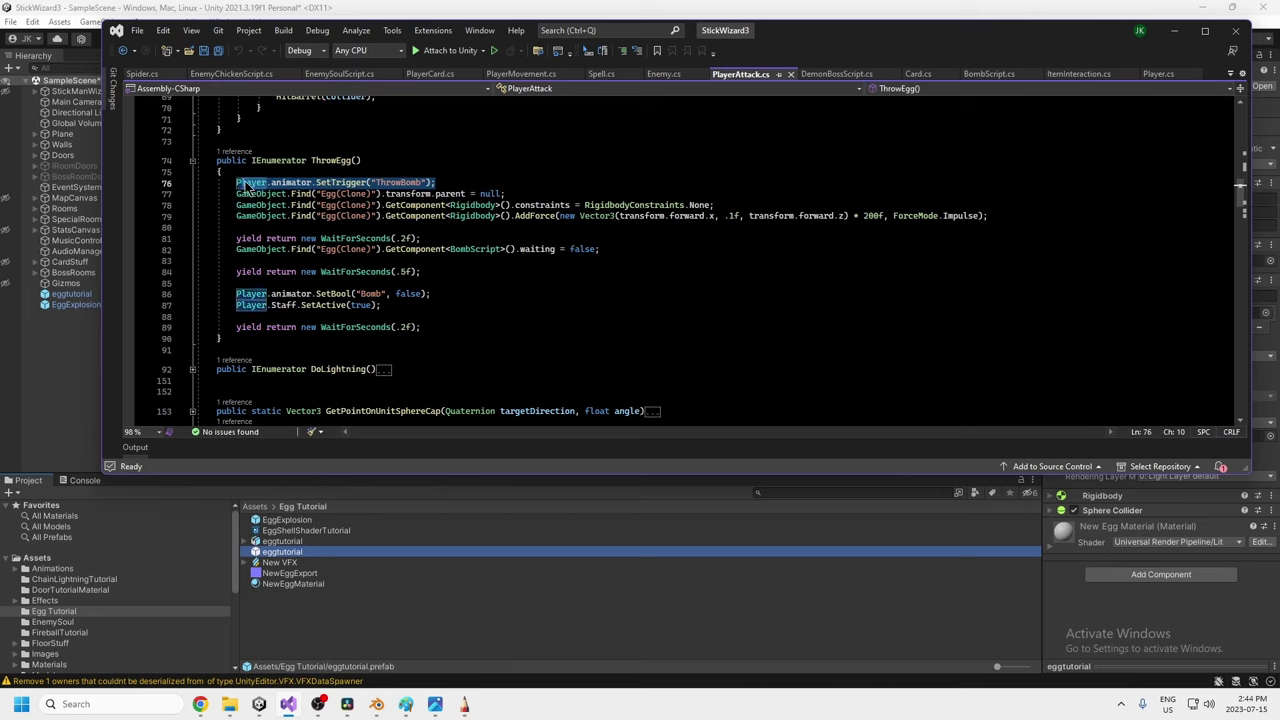
click(395, 182)
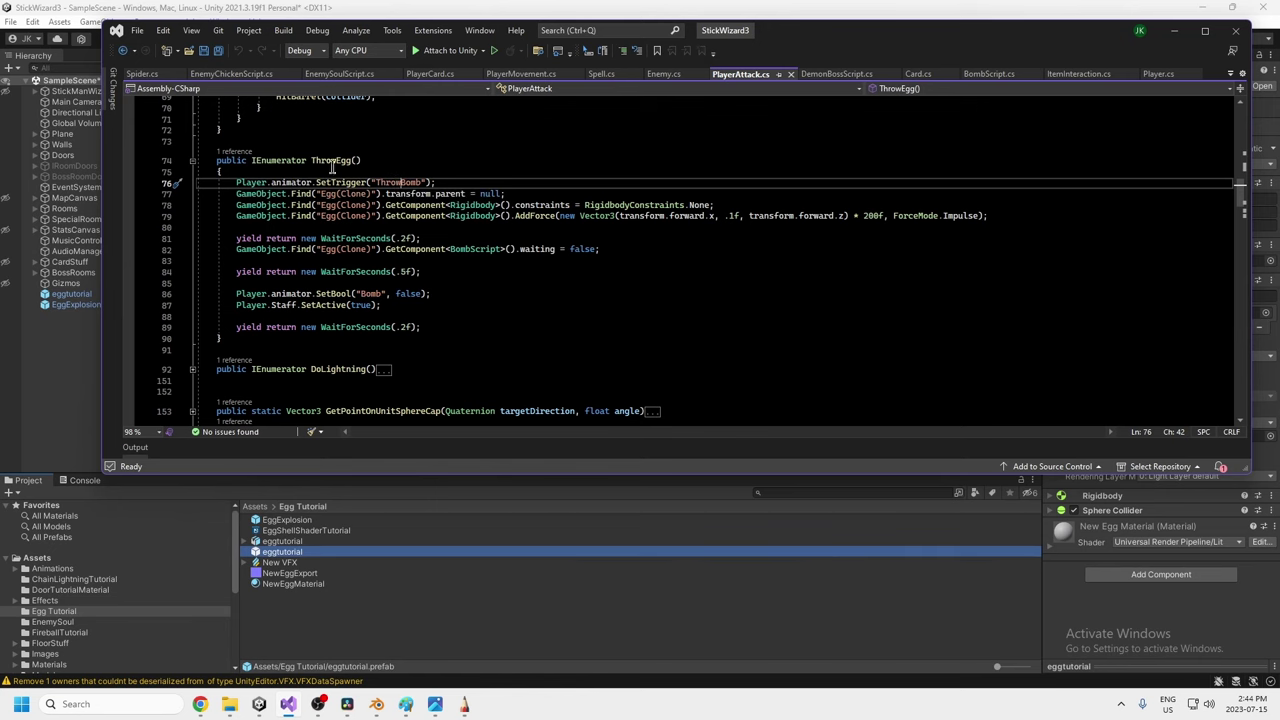
Examine the ThrowEgg() lines that clear the Egg(Clone) parent and set its constraints to RigidbodyConstraints.None.
drag(801, 40, 887, 121)
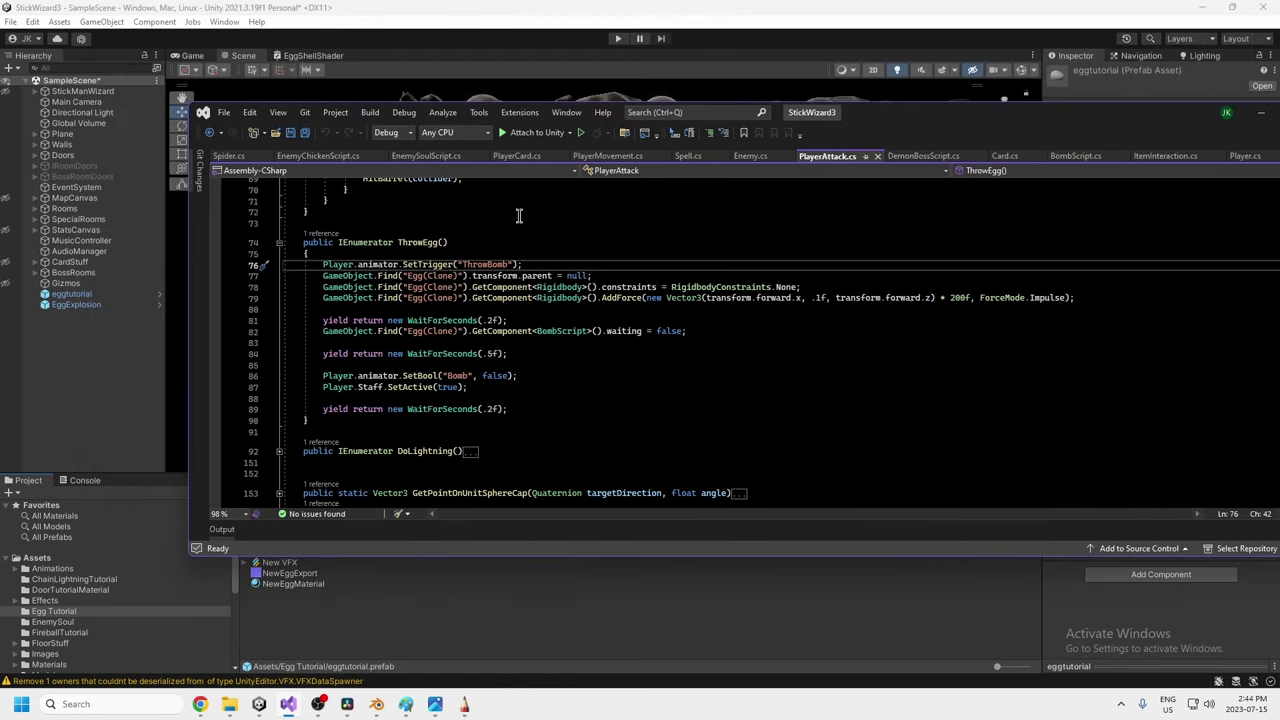
click(424, 277)
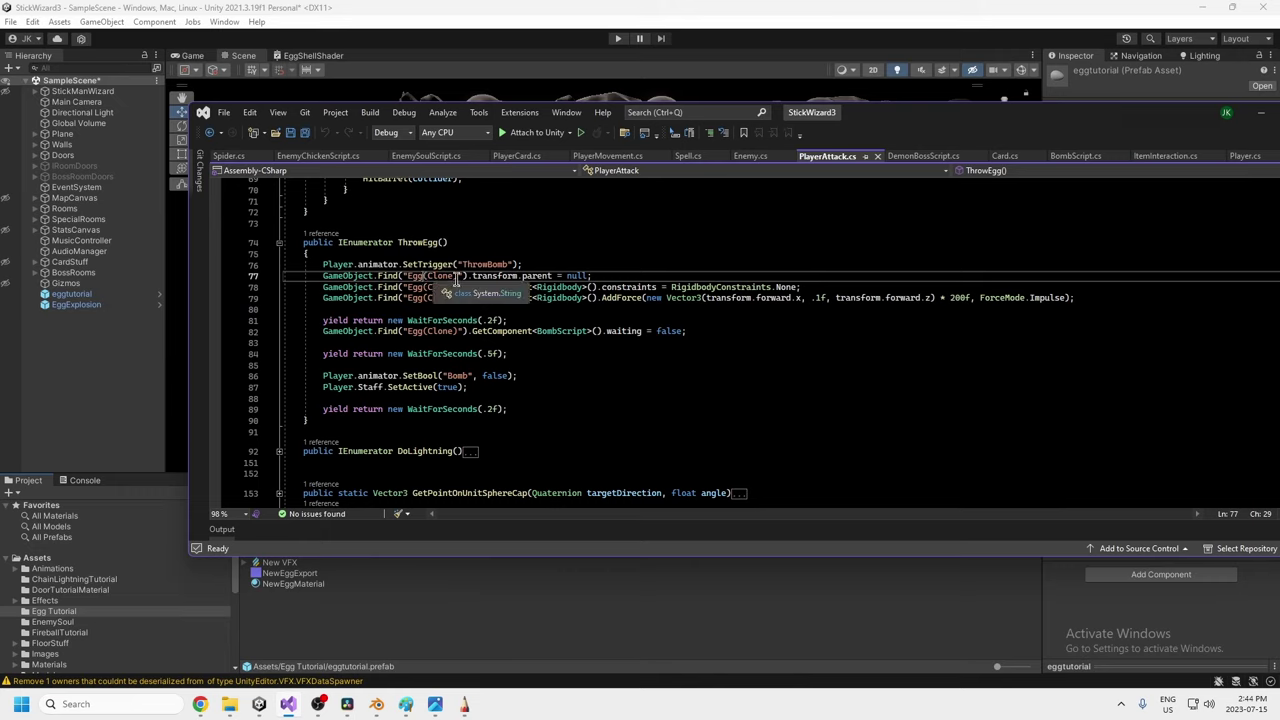
drag(457, 279, 424, 281)
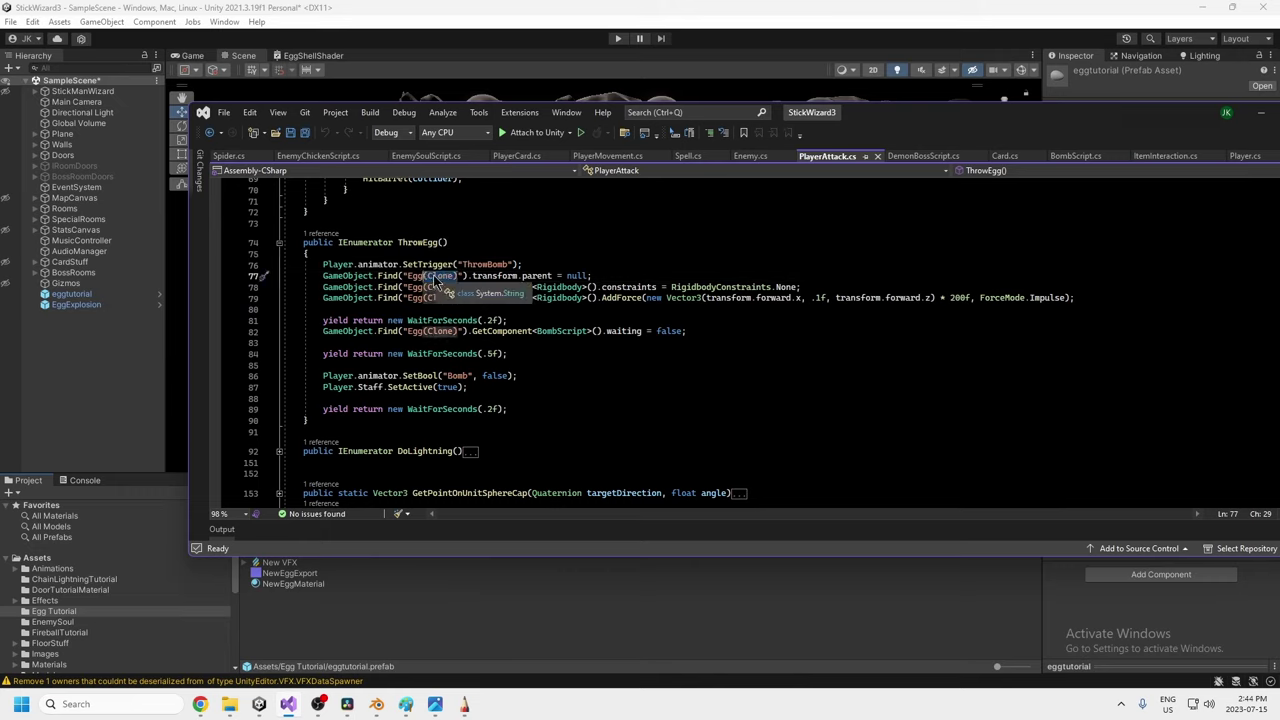
click(507, 277)
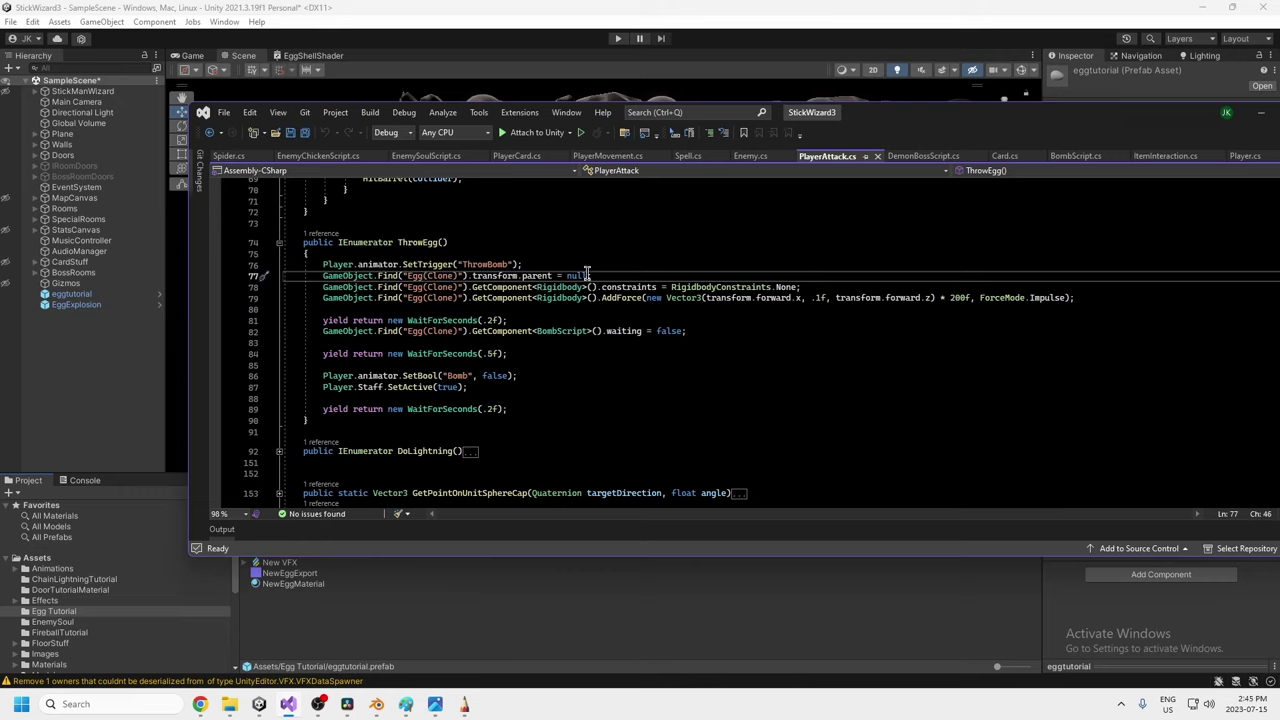
drag(588, 276, 567, 275)
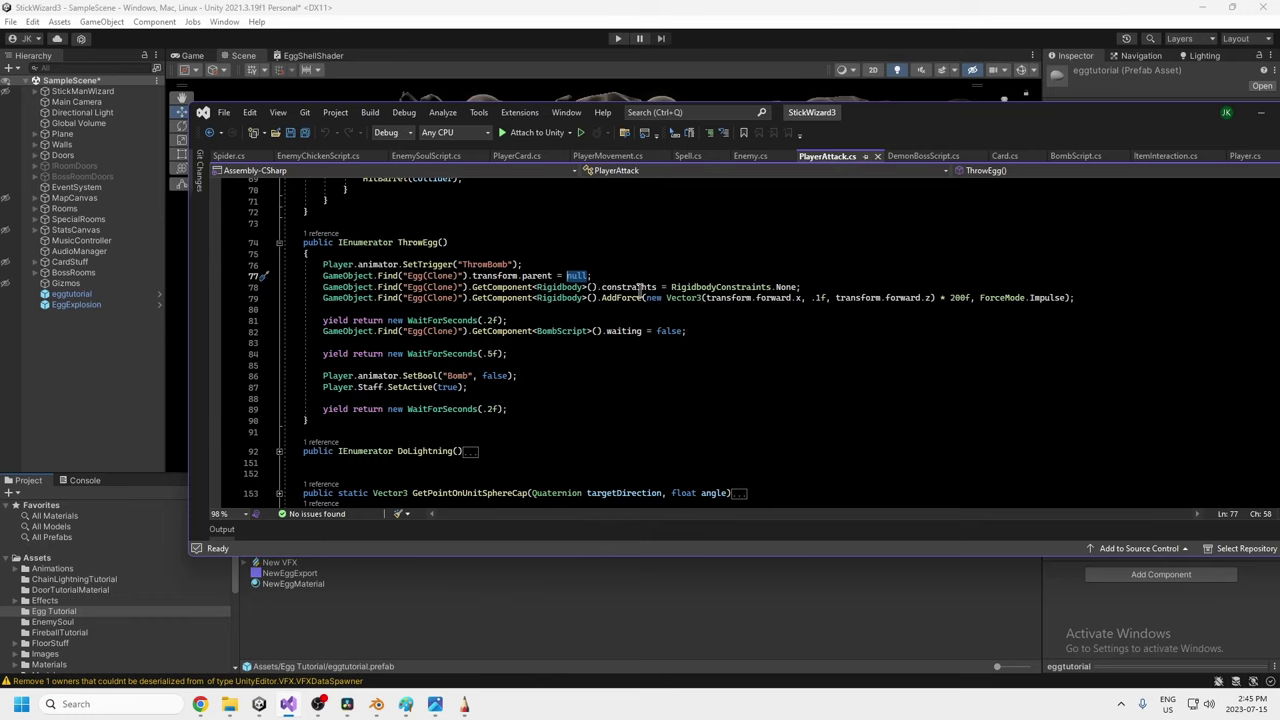
drag(798, 287, 670, 287)
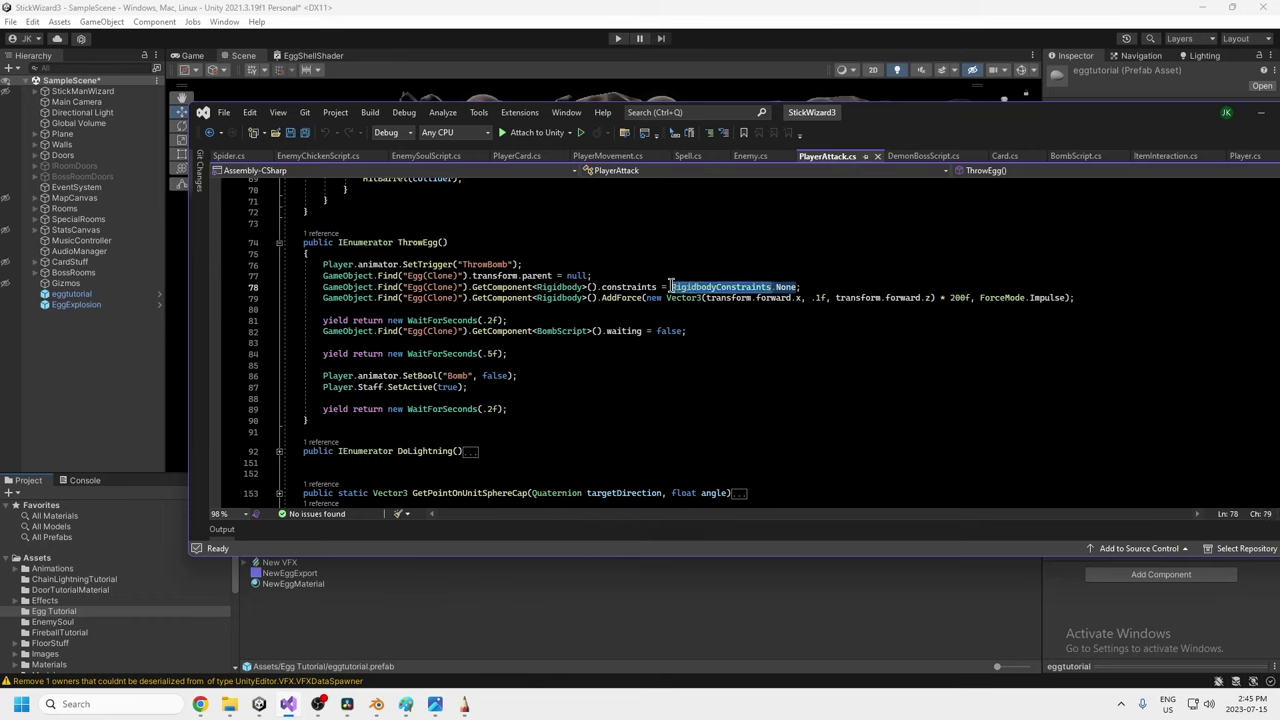
Examine the Egg(Clone) AddForce line in ThrowEgg(), including its force multiplier and vertical component.
click(614, 300)
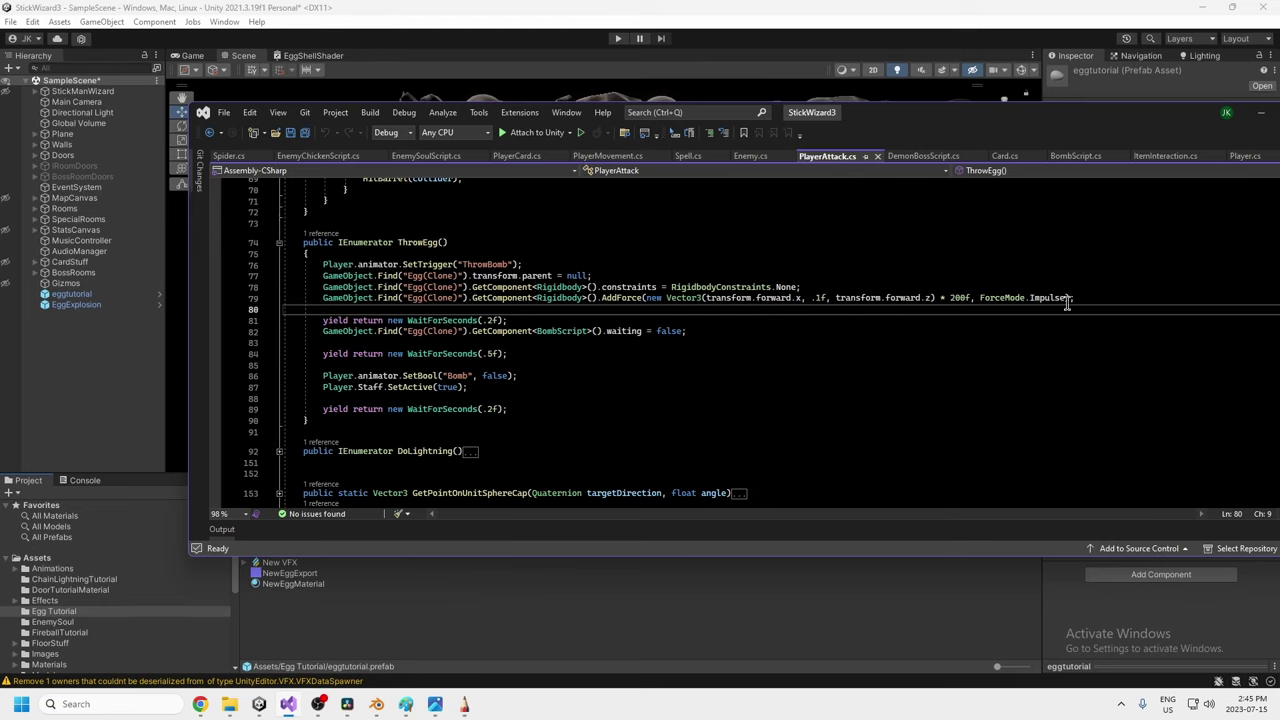
drag(1078, 297, 322, 297)
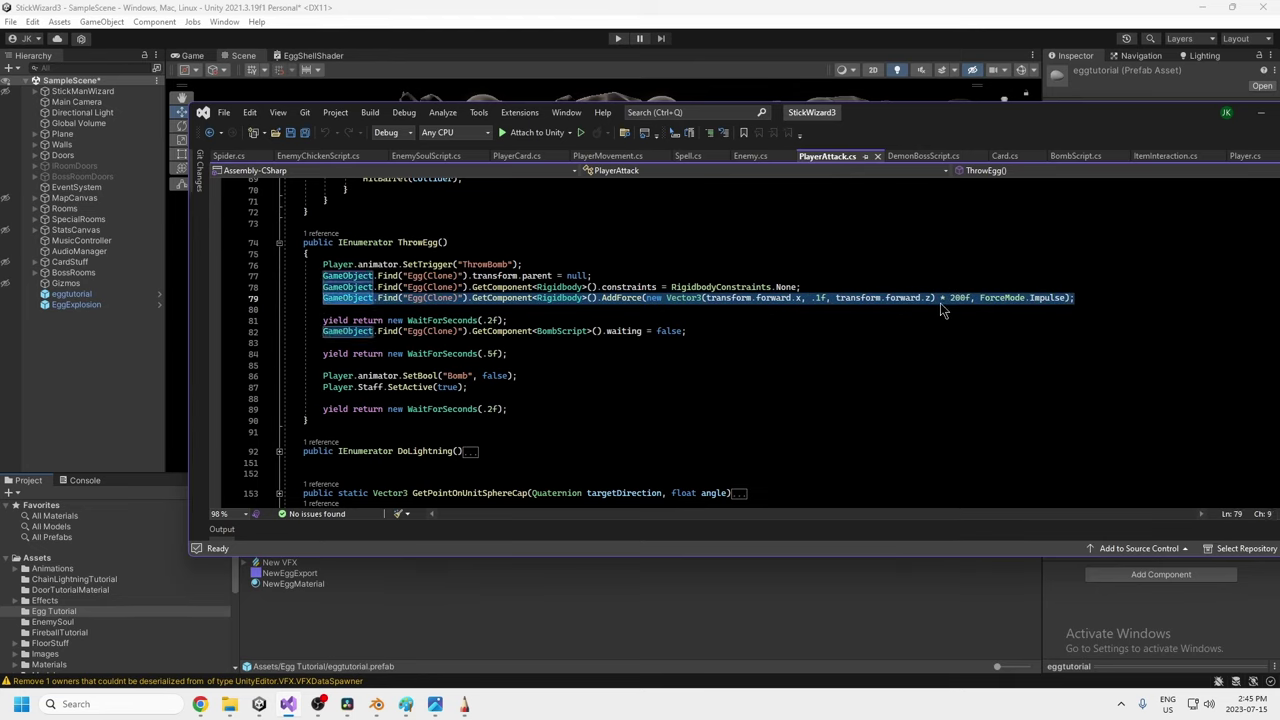
drag(950, 297, 962, 298)
click(818, 297)
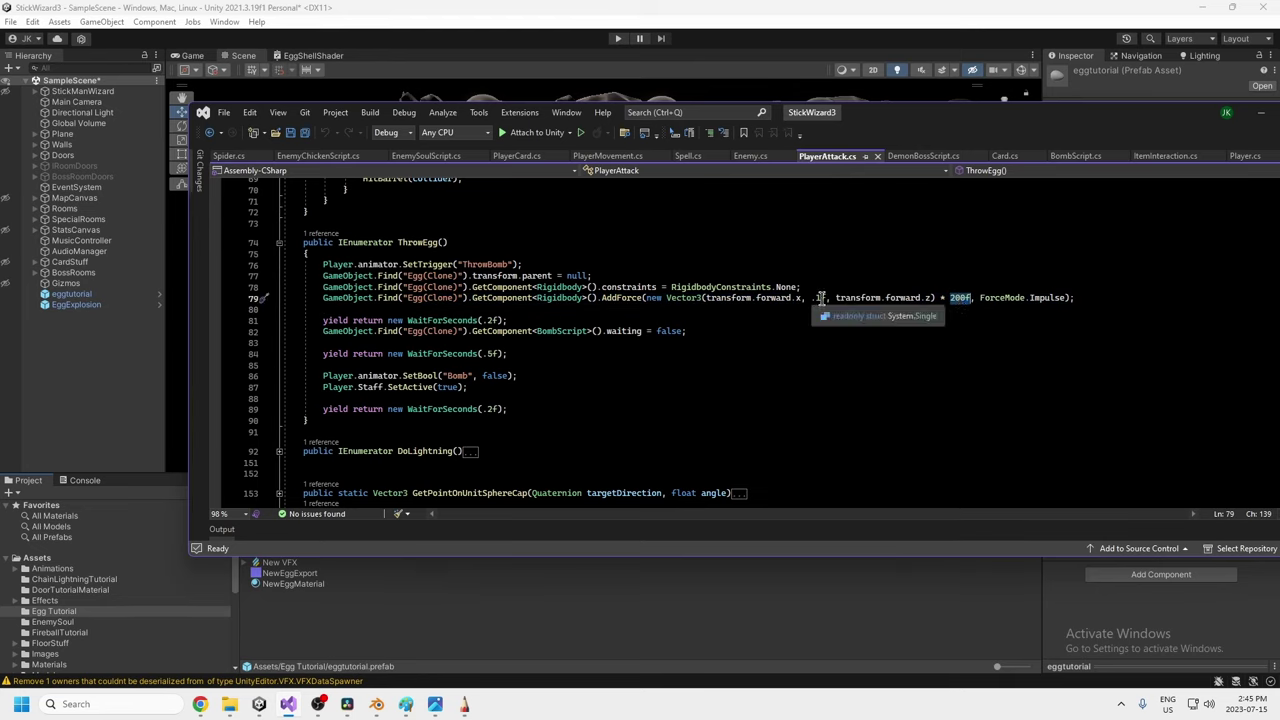
key(BackSpace)
key(BackSpace)
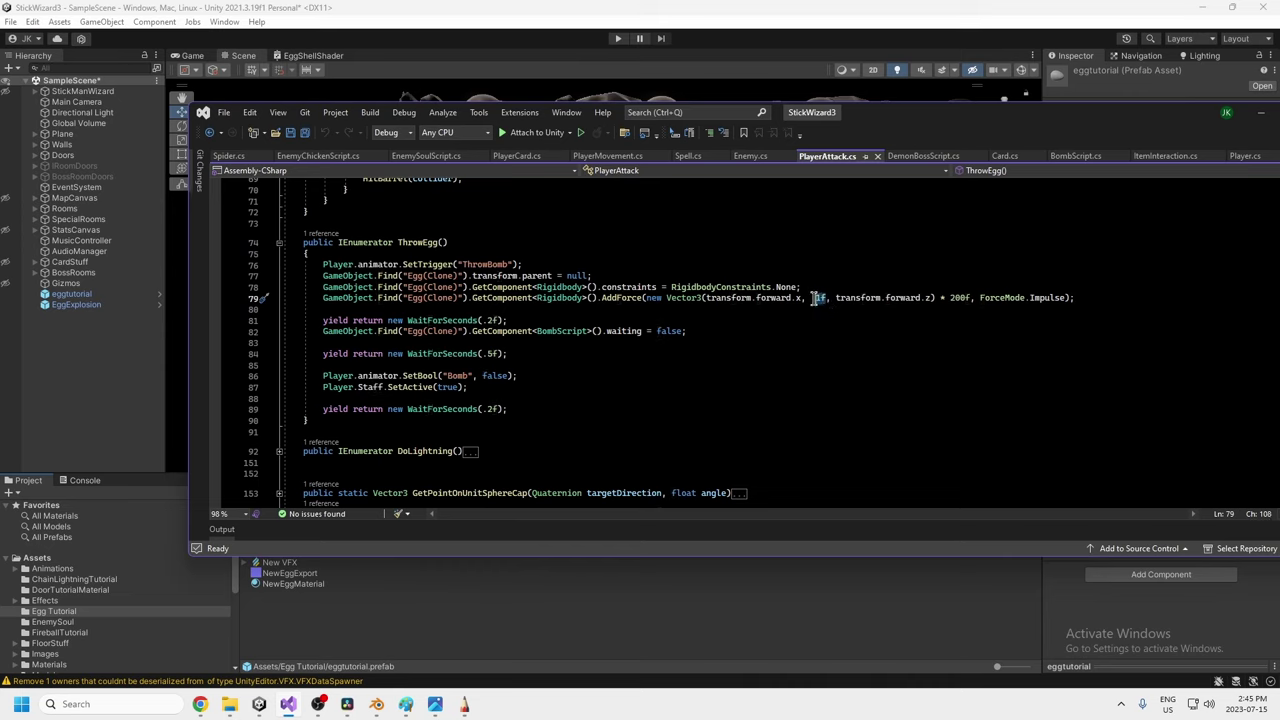
key(ctrl+z)
Inspect the Vector3 direction in the AddForce call, covering transform.forward.x, transform.forward.z, the vertical value and the multiplier.
double_click(685, 297)
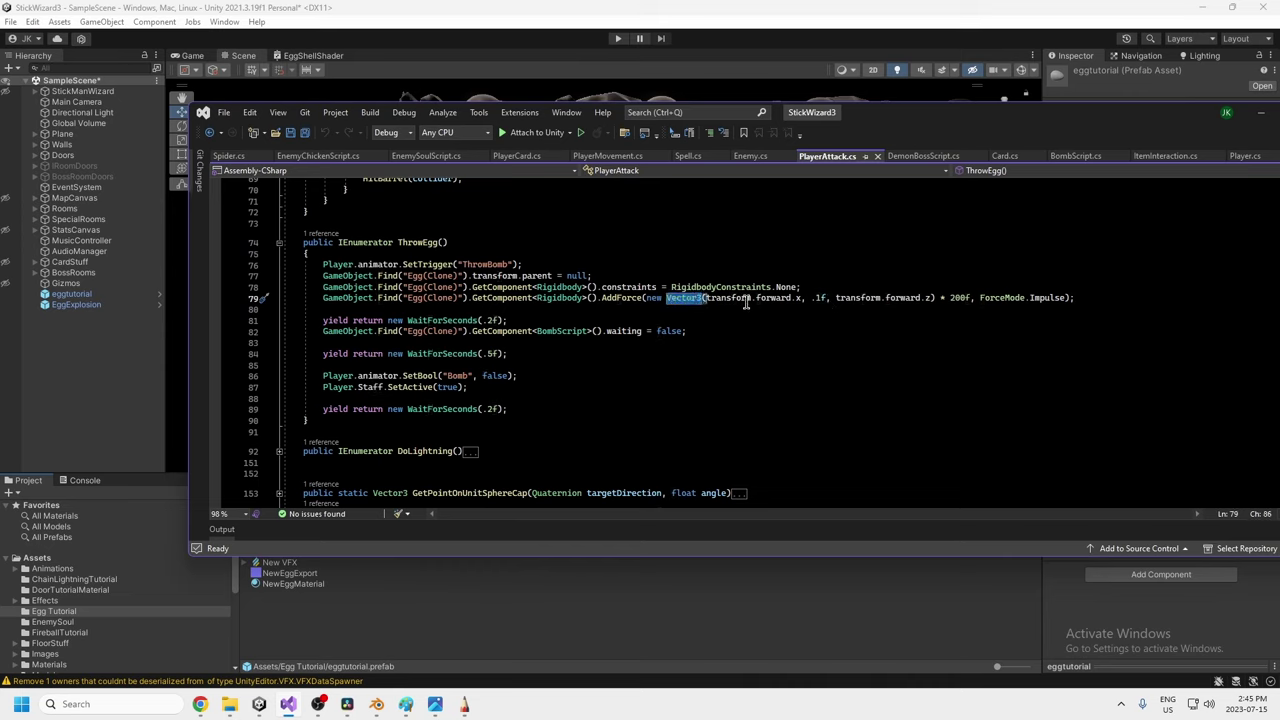
click(780, 301)
drag(803, 299, 699, 300)
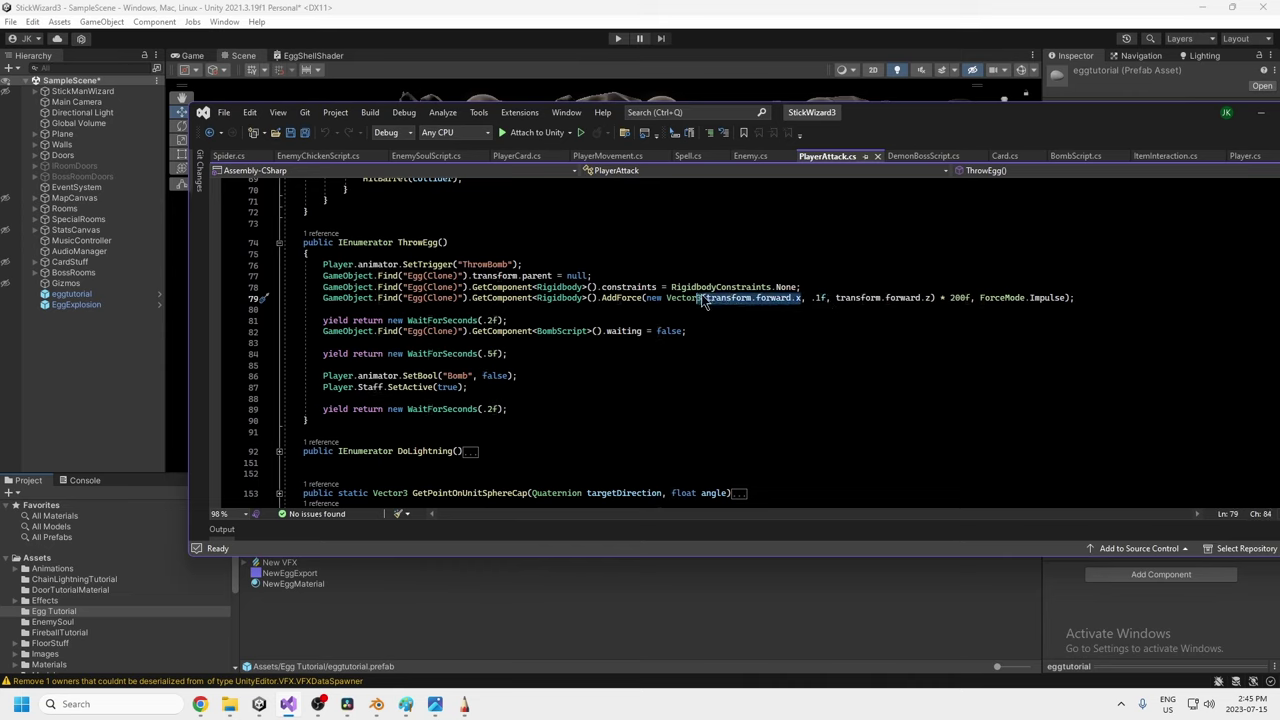
drag(836, 298, 936, 300)
click(835, 299)
drag(816, 299, 824, 299)
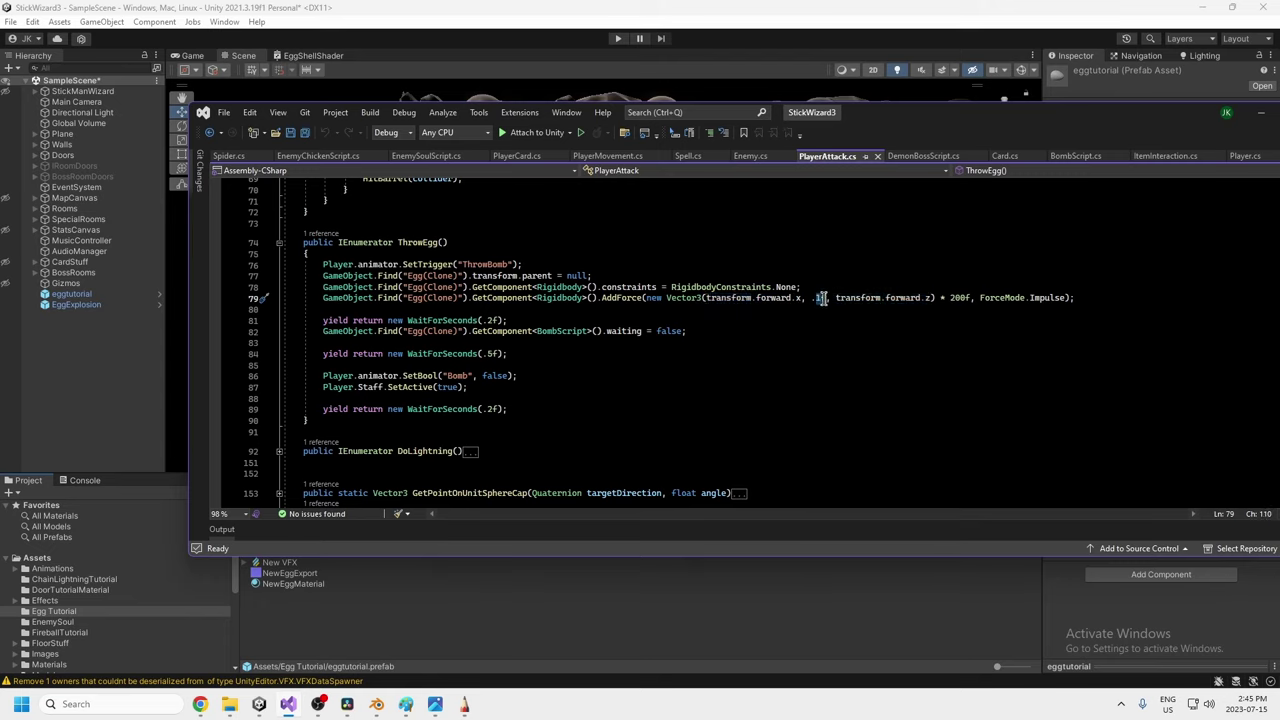
drag(940, 297, 968, 299)
Examine the ThrowEgg() line that sets the BombScript waiting field to false after the first delay.
drag(508, 321, 678, 331)
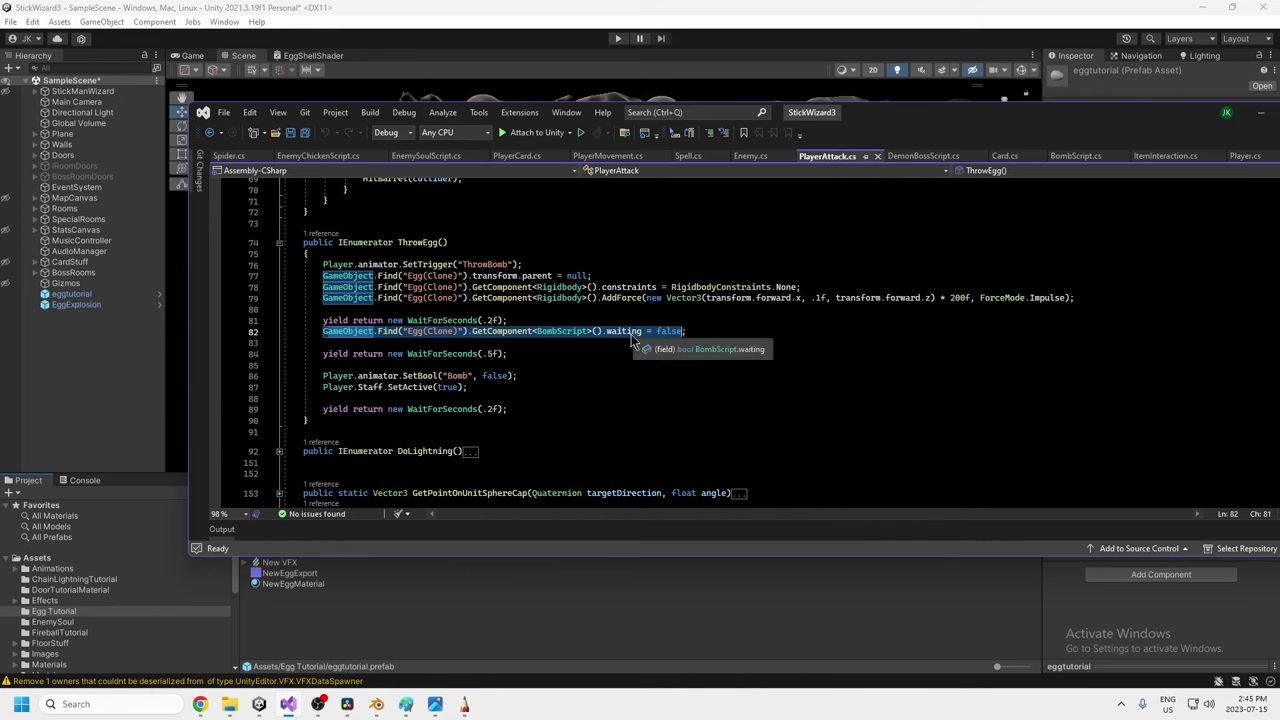
click(660, 333)
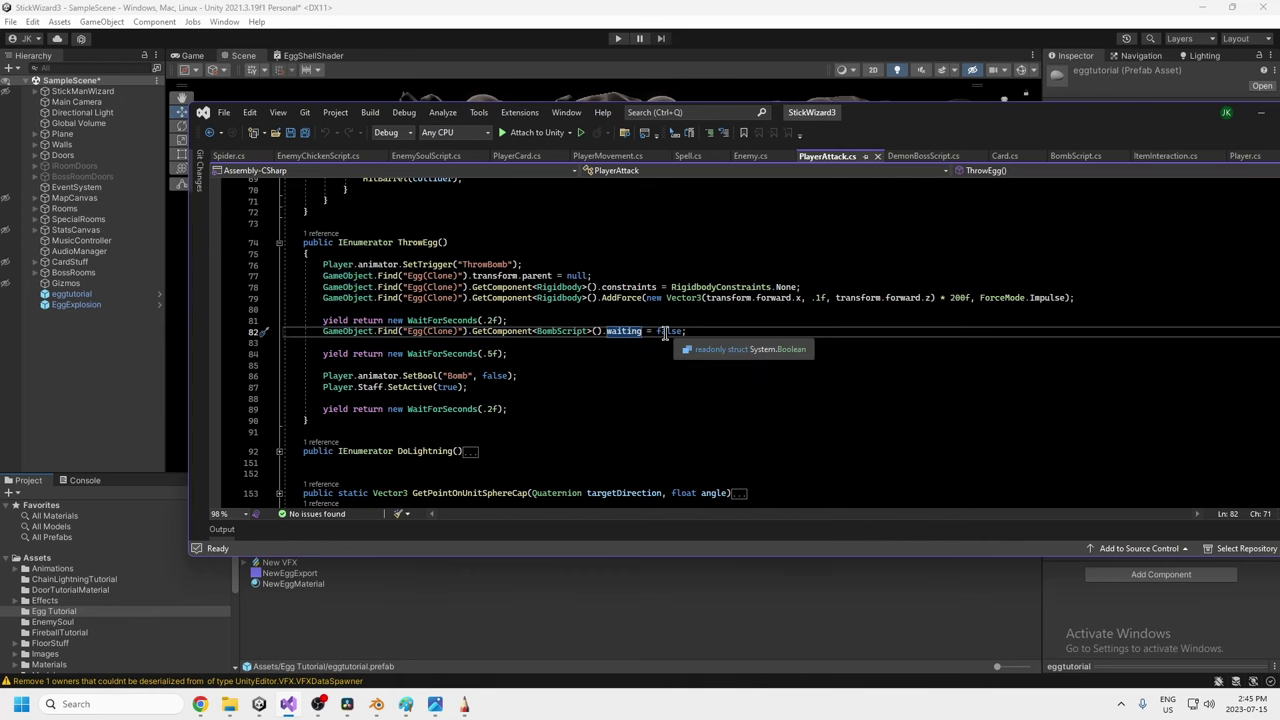
drag(1030, 124, 893, 119)
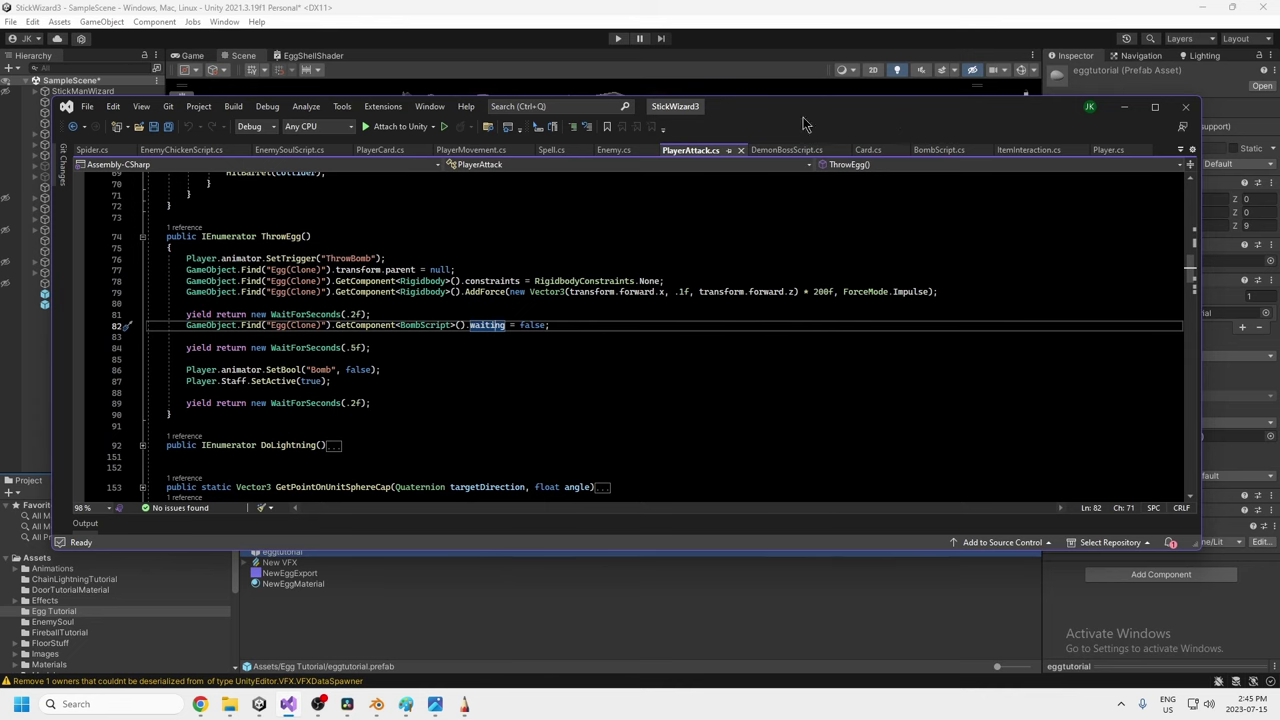
Open BombScript.cs and examine the !waiting block in FixedUpdate(), including the downward force in its AddForce call.
click(939, 149)
scroll(345, 350, up, 5)
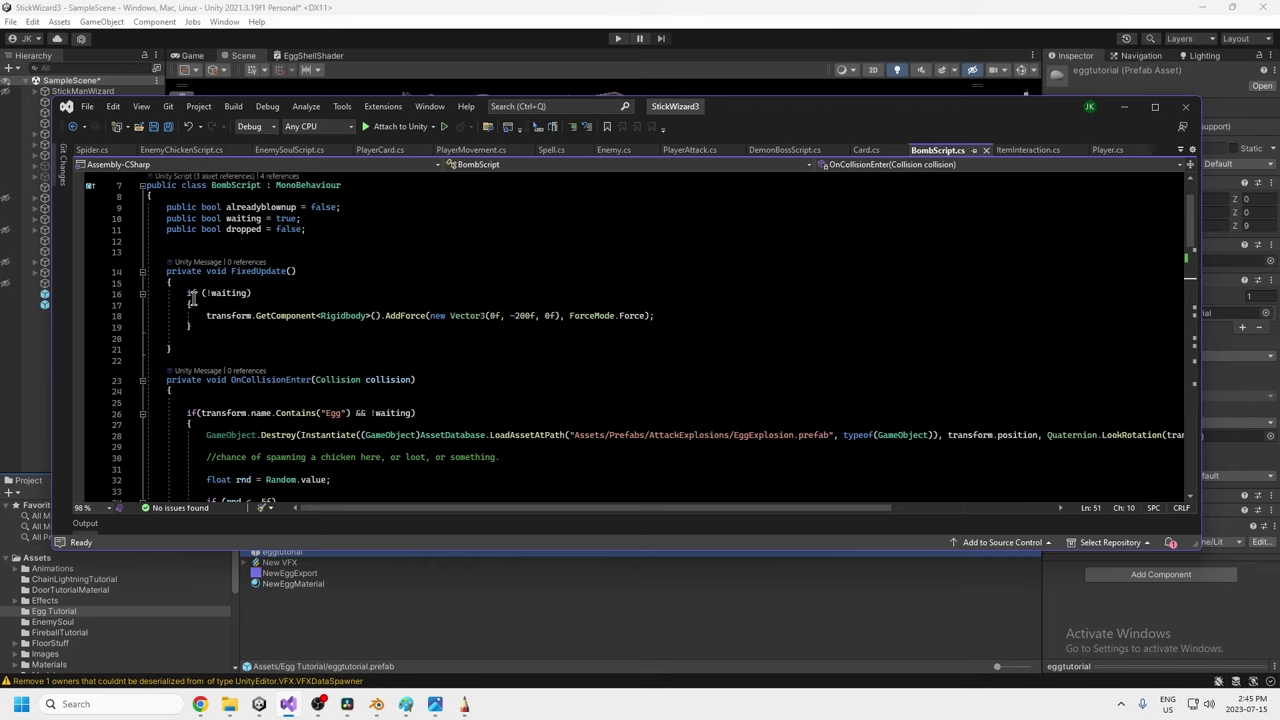
drag(187, 293, 215, 325)
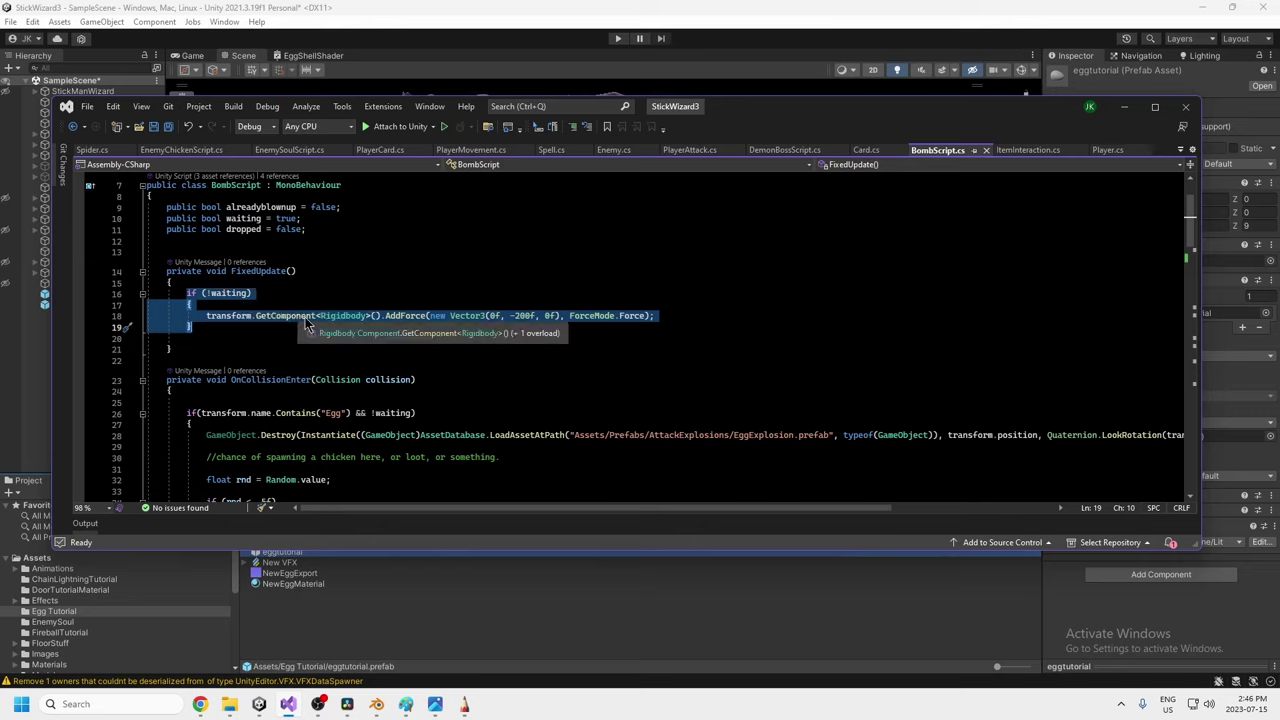
drag(382, 316, 425, 317)
drag(510, 316, 534, 318)
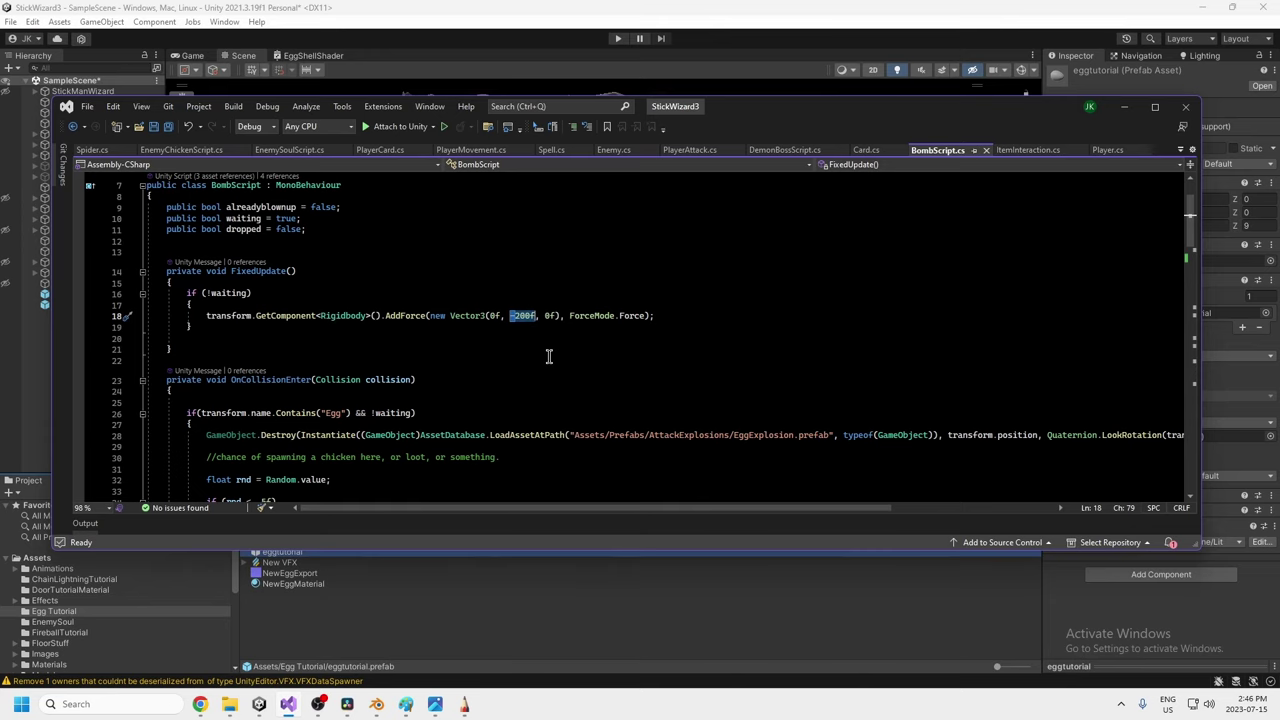
Examine the transform.name.Contains("Egg") condition in OnCollisionEnter() of BombScript.cs.
scroll(508, 358, down, 4)
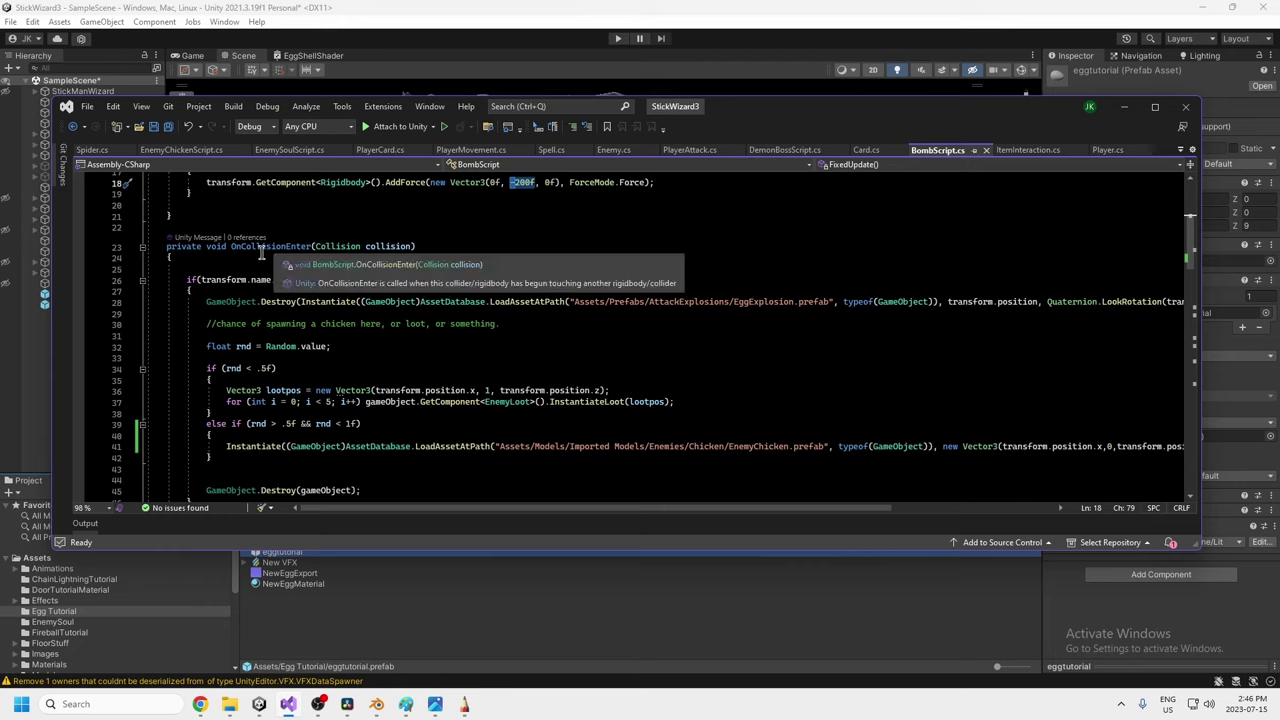
click(240, 281)
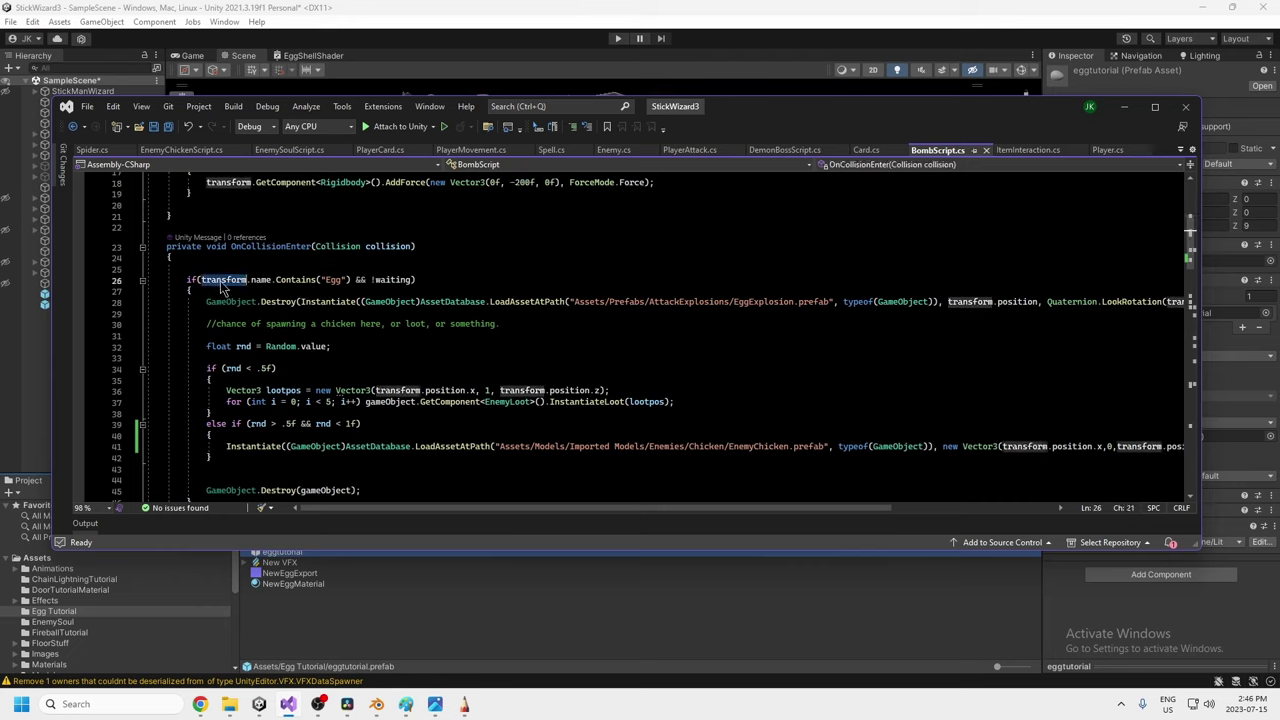
double_click(334, 280)
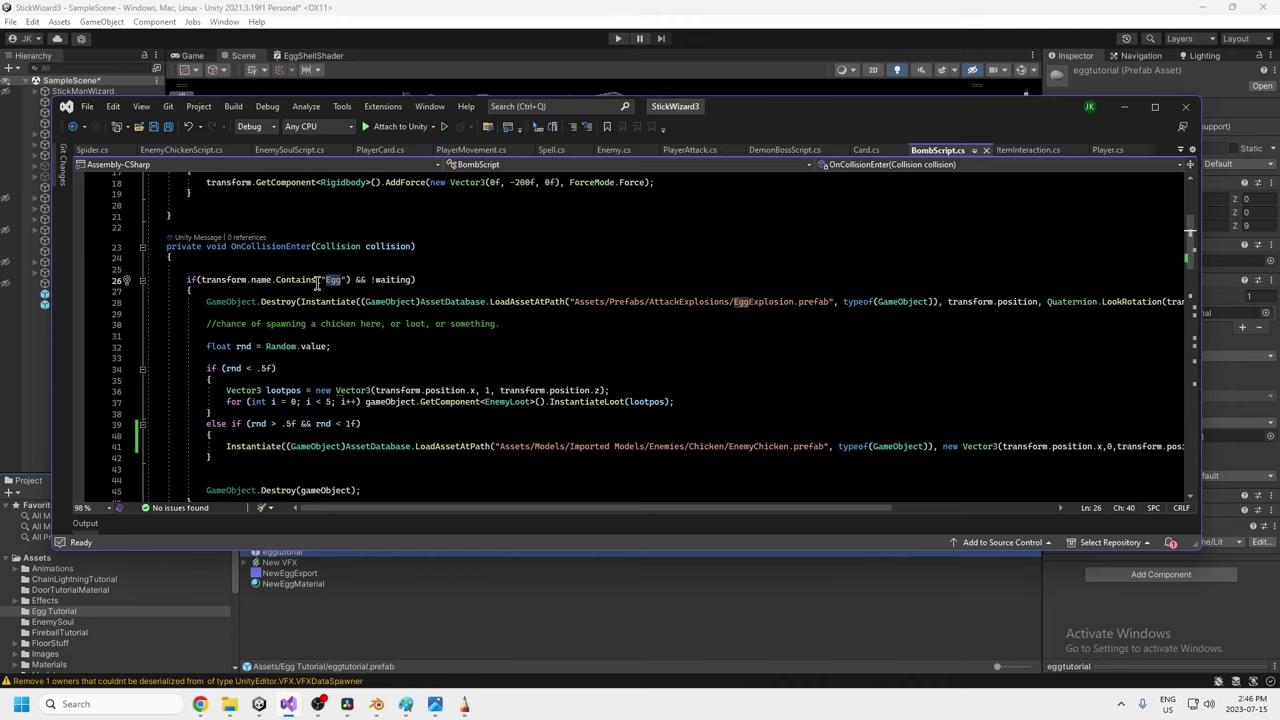
Examine the !waiting condition in OnCollisionEnter() and the GameObject.Destroy(Instantiate(...)) call that spawns EggExplosion.prefab.
click(333, 283)
double_click(390, 281)
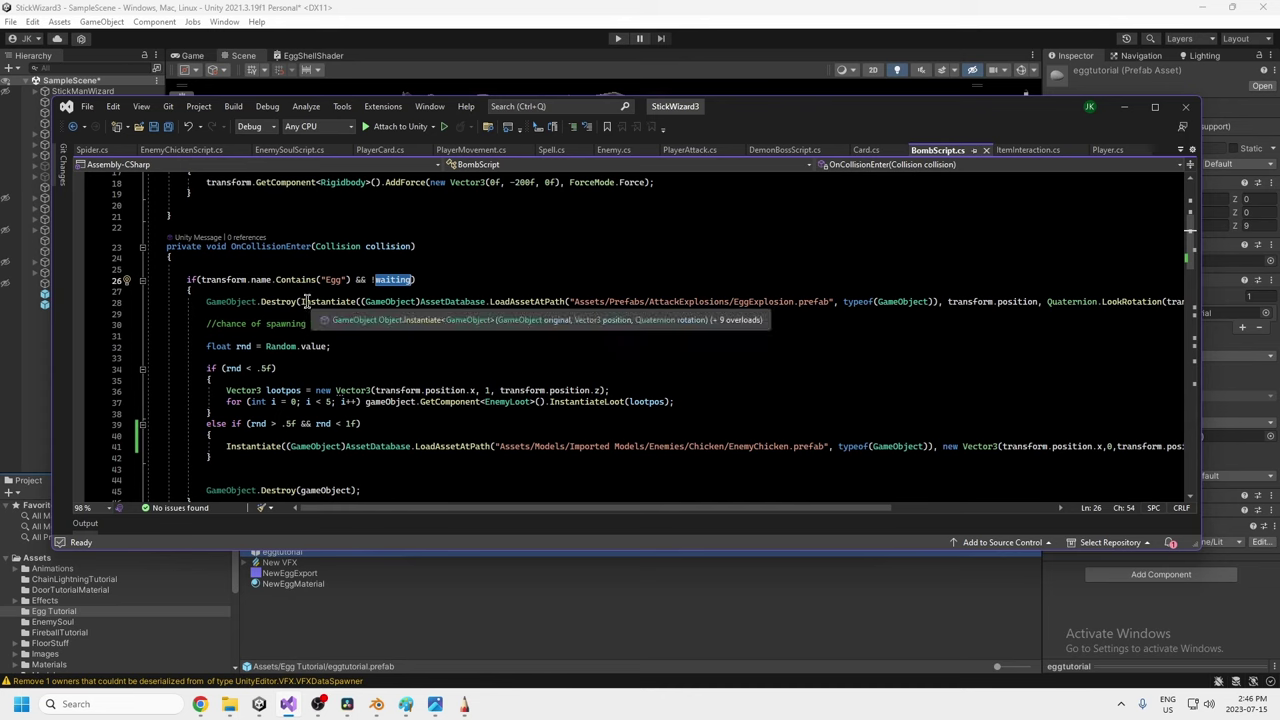
click(364, 303)
drag(364, 303, 1131, 299)
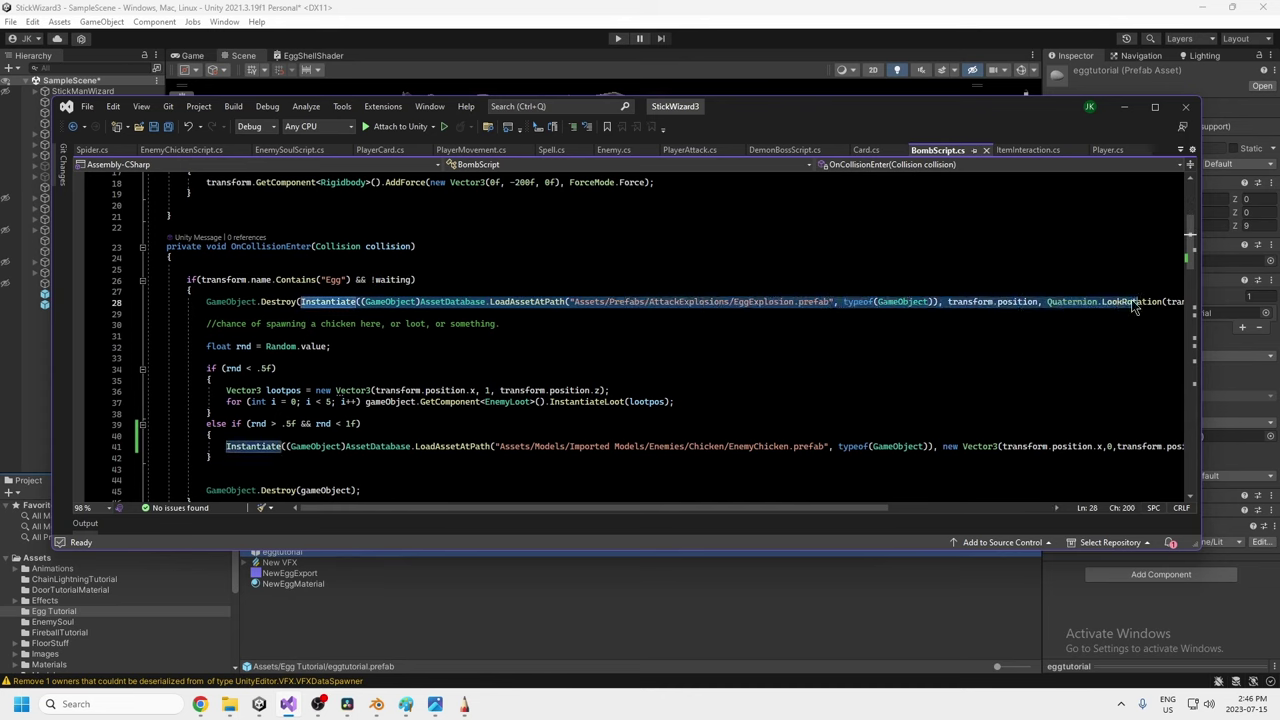
mouse_move(621, 510)
mouse_down()
mouse_move(724, 514)
mouse_move(633, 512)
mouse_up()
click(566, 305)
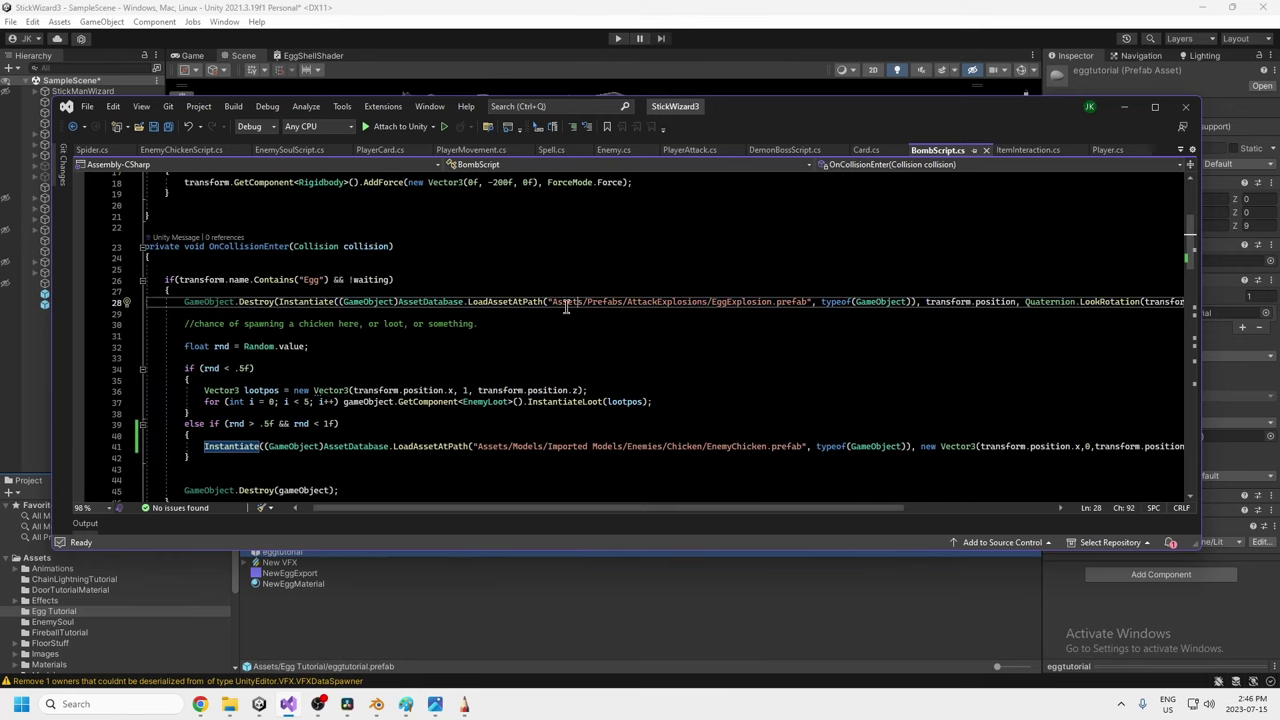
drag(279, 301, 183, 303)
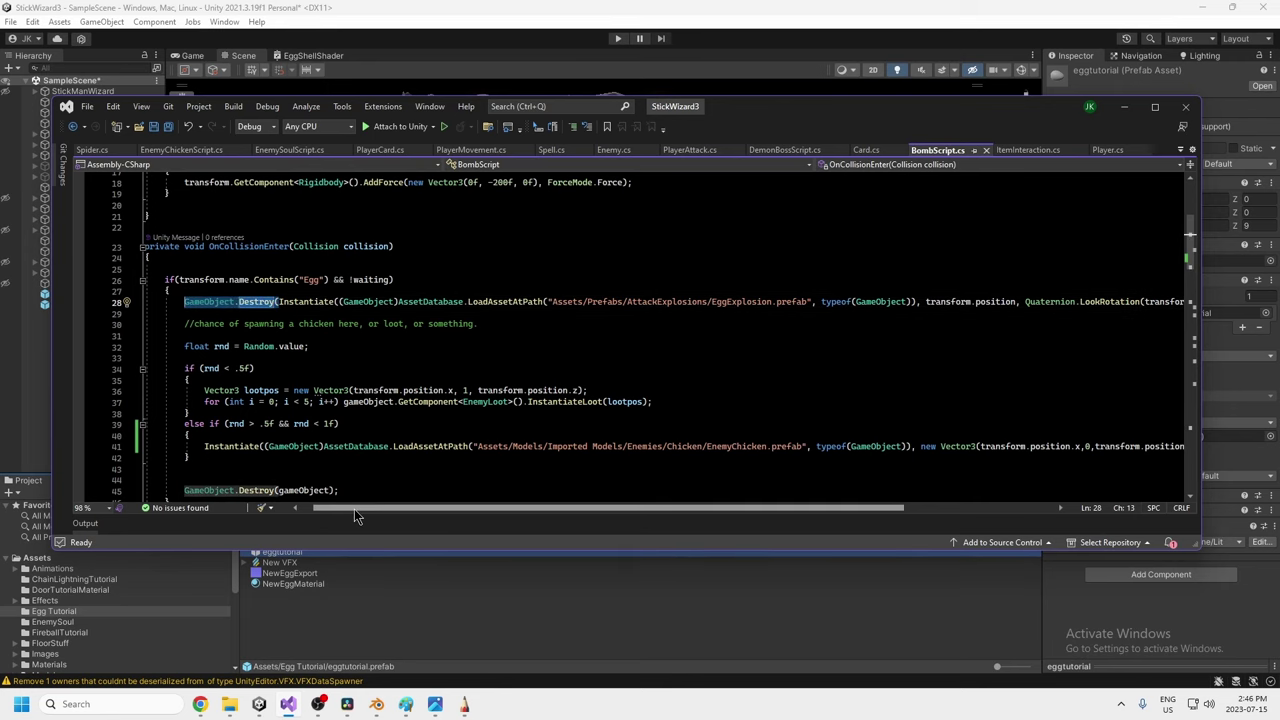
Examine the final arguments of the EggExplosion line, covering Quaternion.LookRotation(transform.up) and the 8f destroy delay.
drag(359, 510, 456, 512)
double_click(1063, 301)
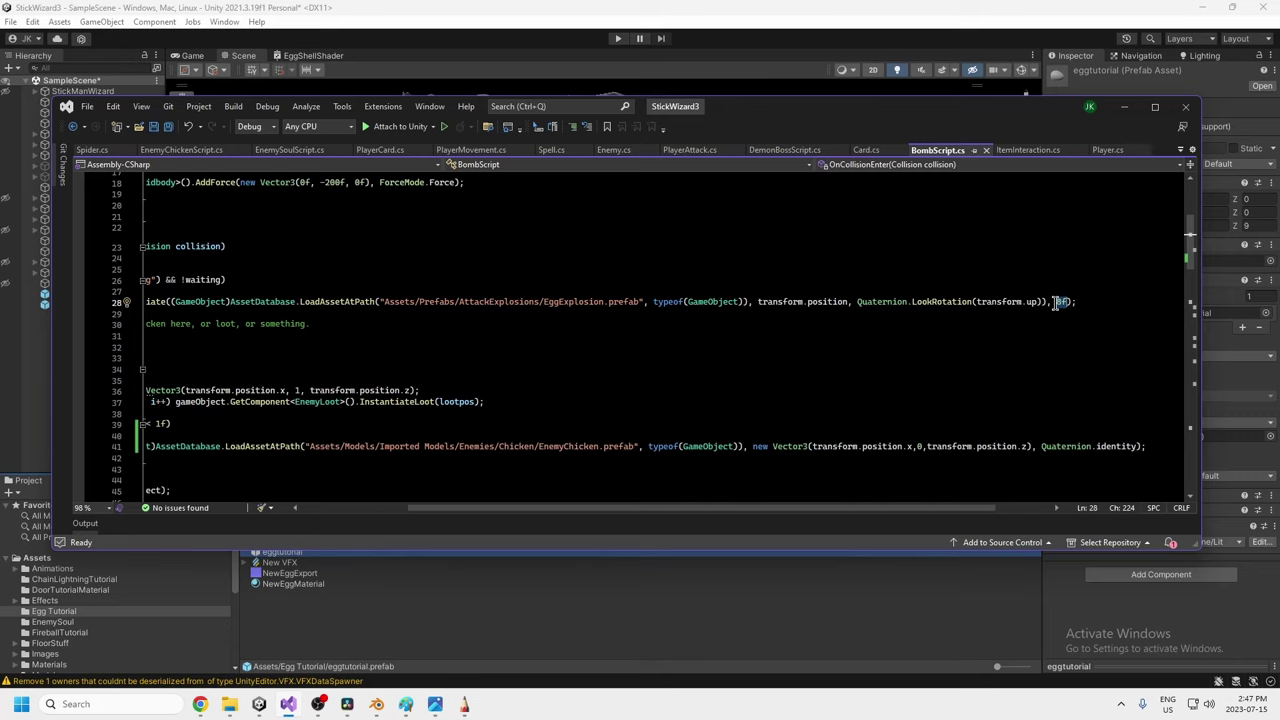
drag(821, 508, 713, 509)
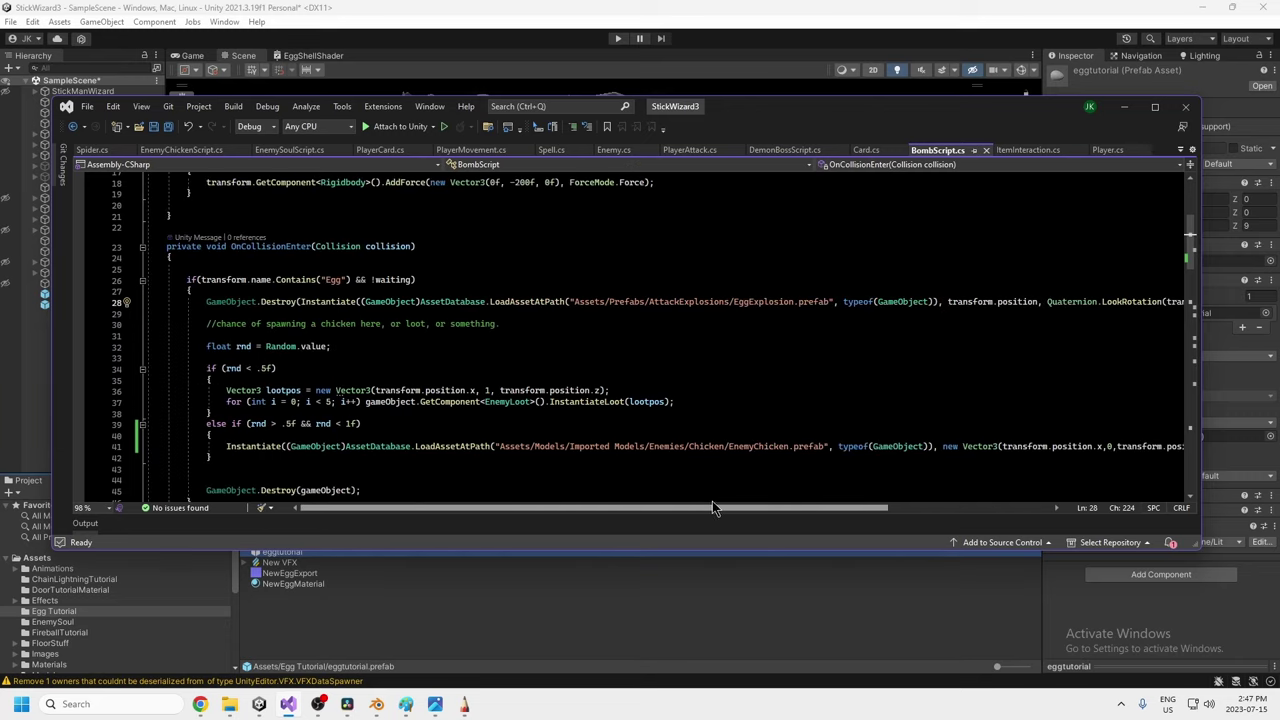
drag(378, 508, 461, 507)
click(1093, 301)
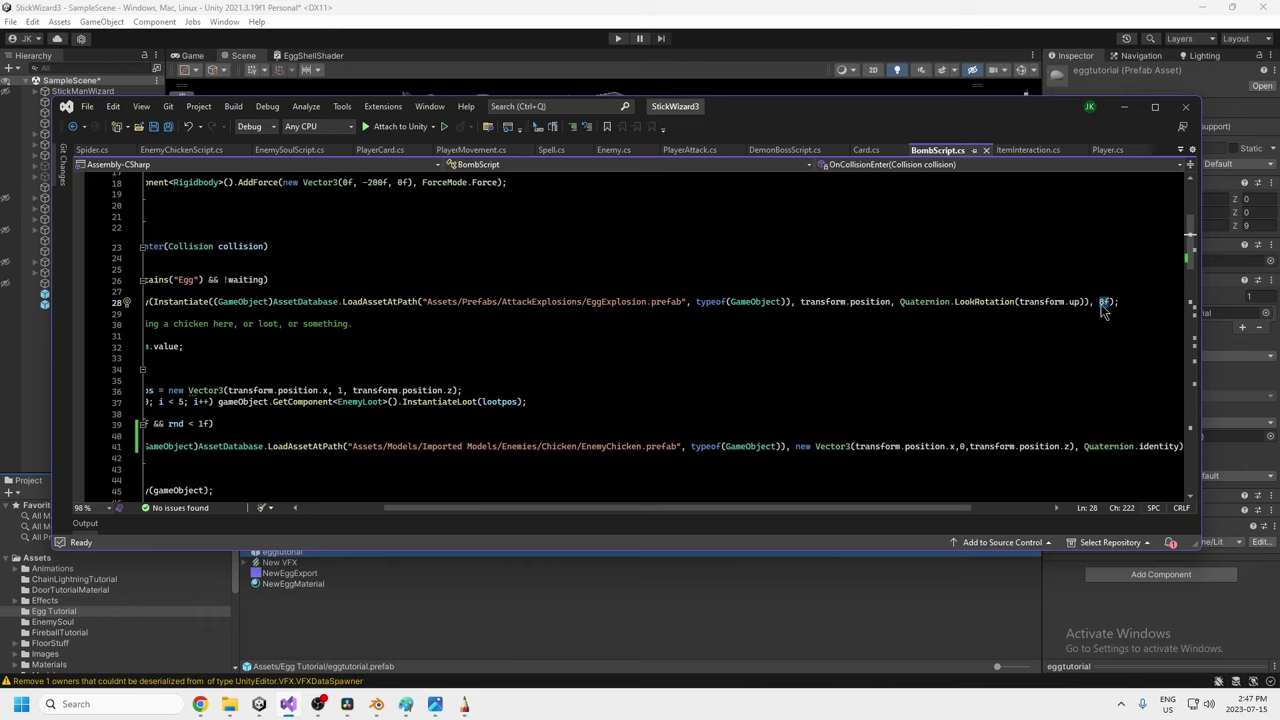
drag(1090, 302, 943, 301)
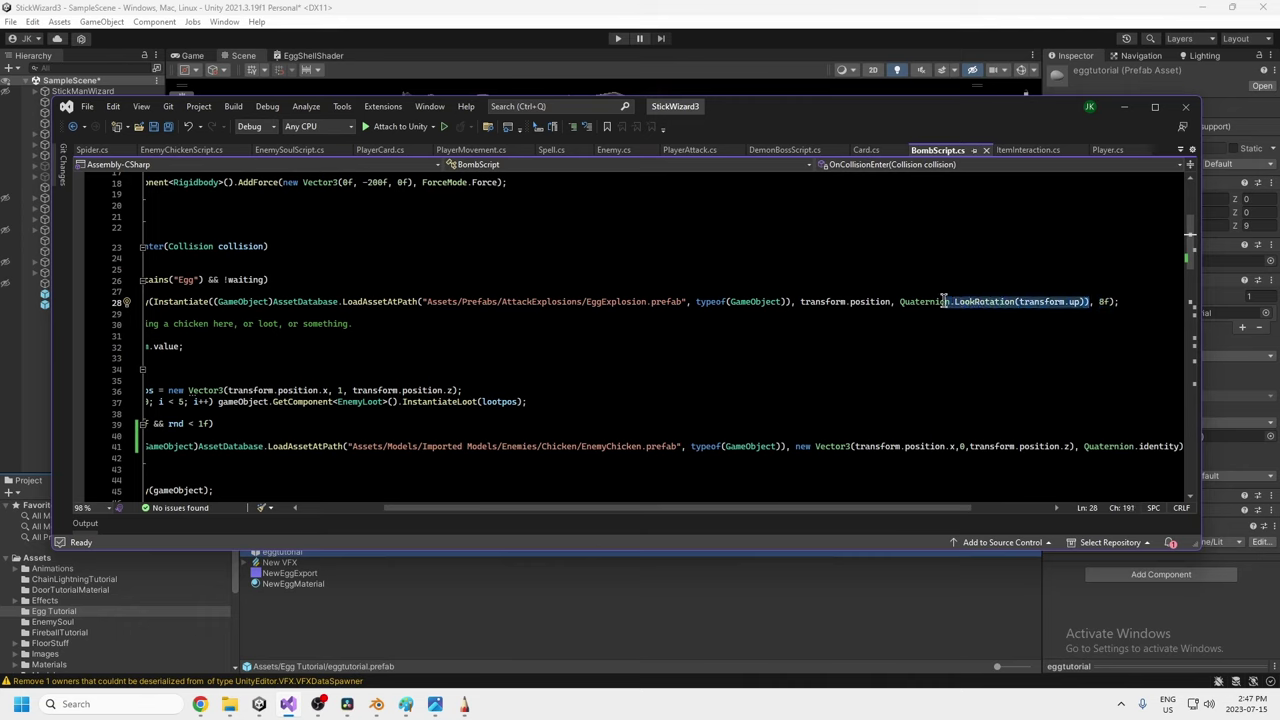
click(1110, 301)
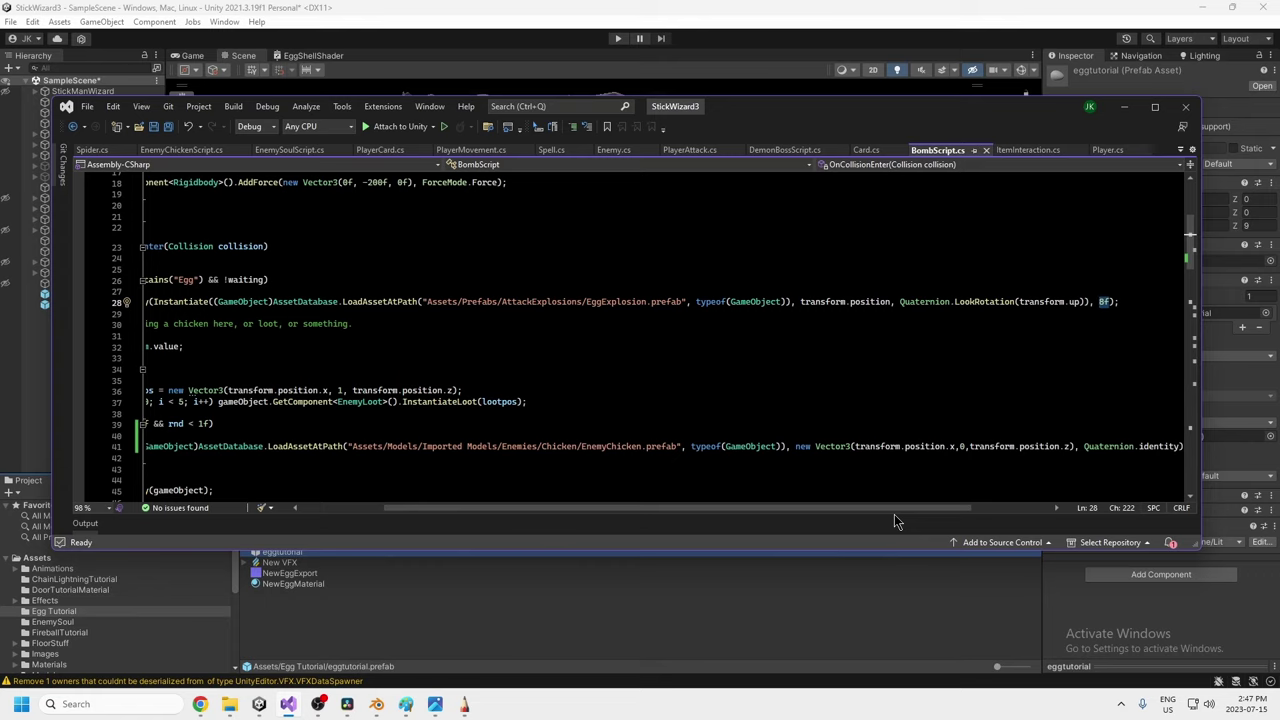
click(1134, 303)
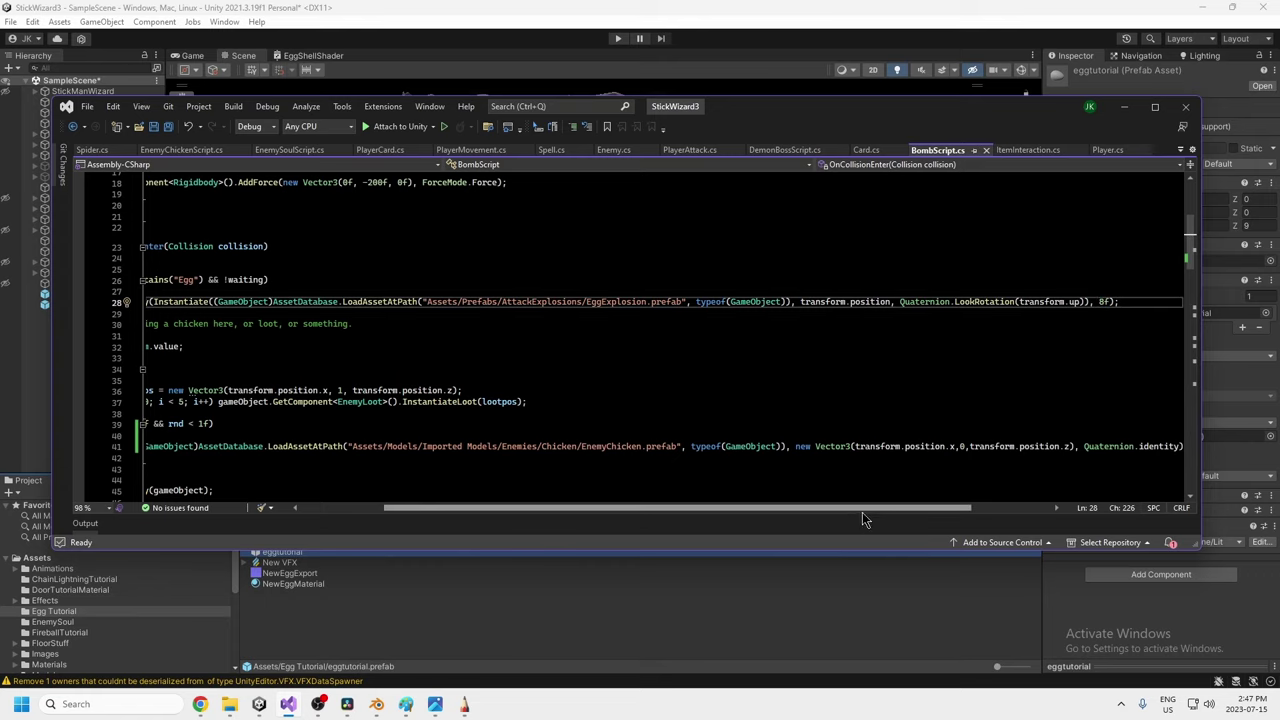
click(1107, 301)
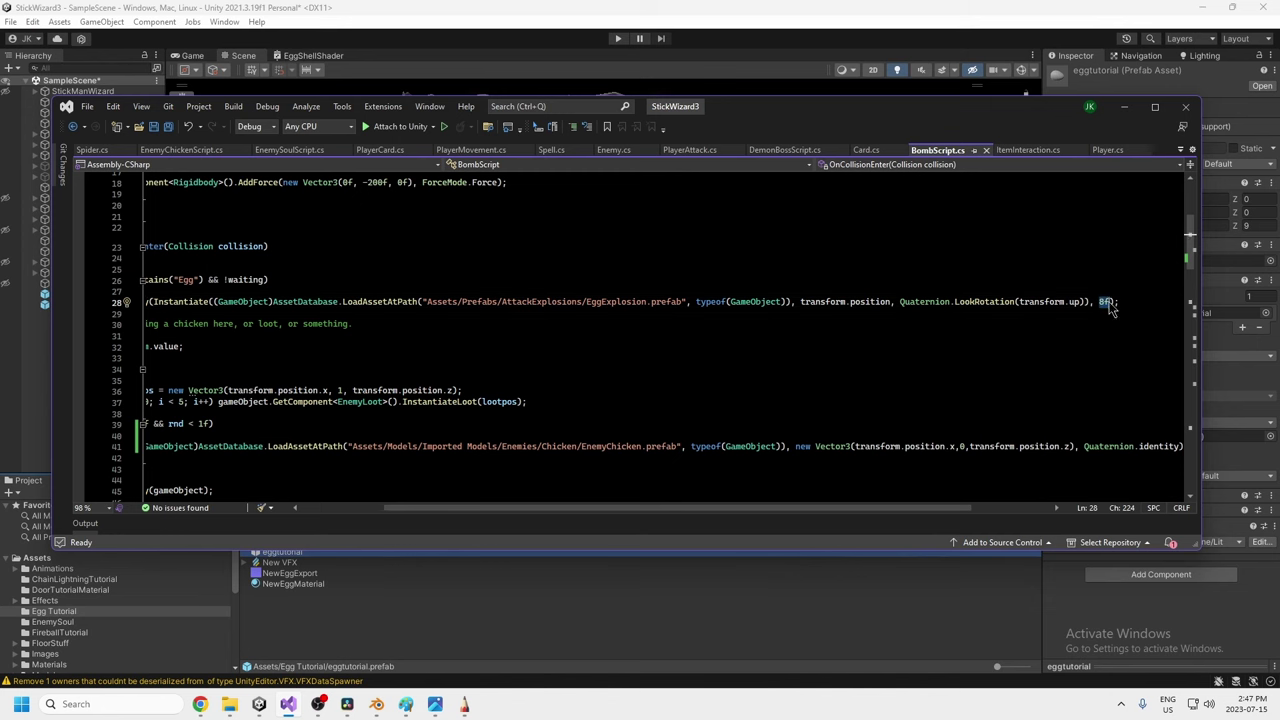
drag(561, 507, 476, 505)
Examine the random outcome block below the explosion line, including the EnemyChicken.prefab path and the InstantiateLoot loop.
scroll(265, 415, down, 3)
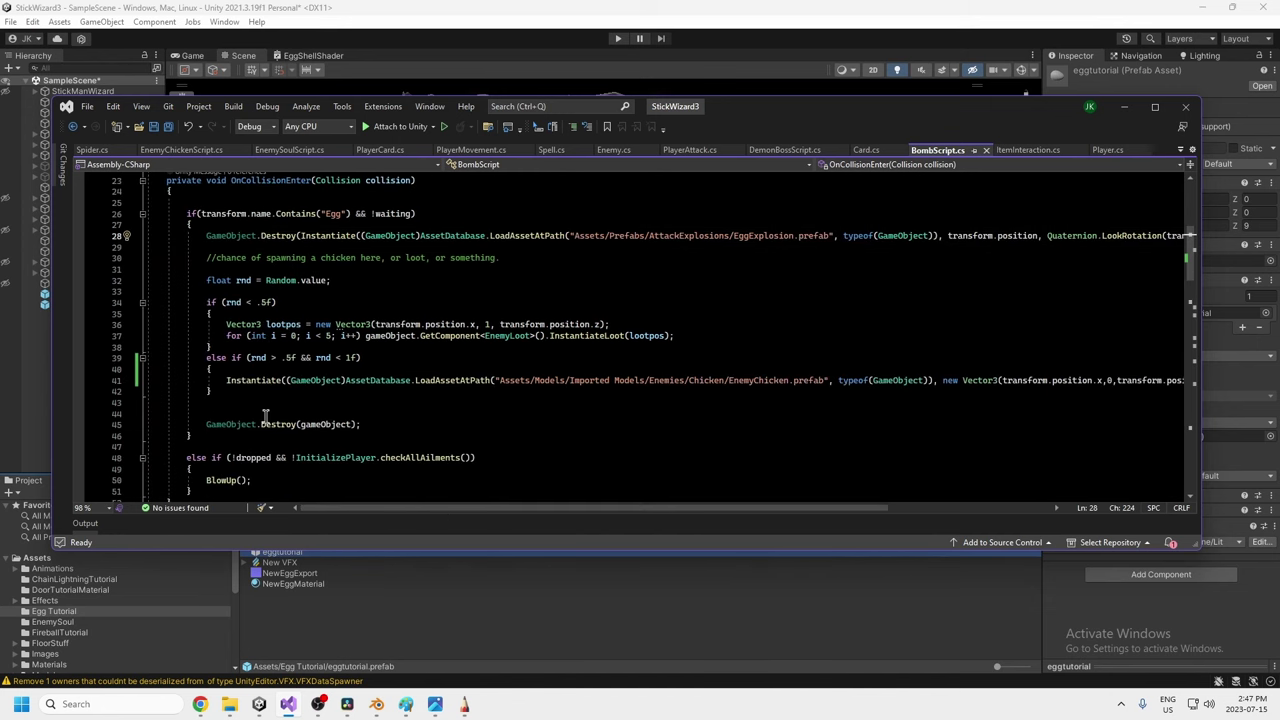
drag(202, 281, 351, 392)
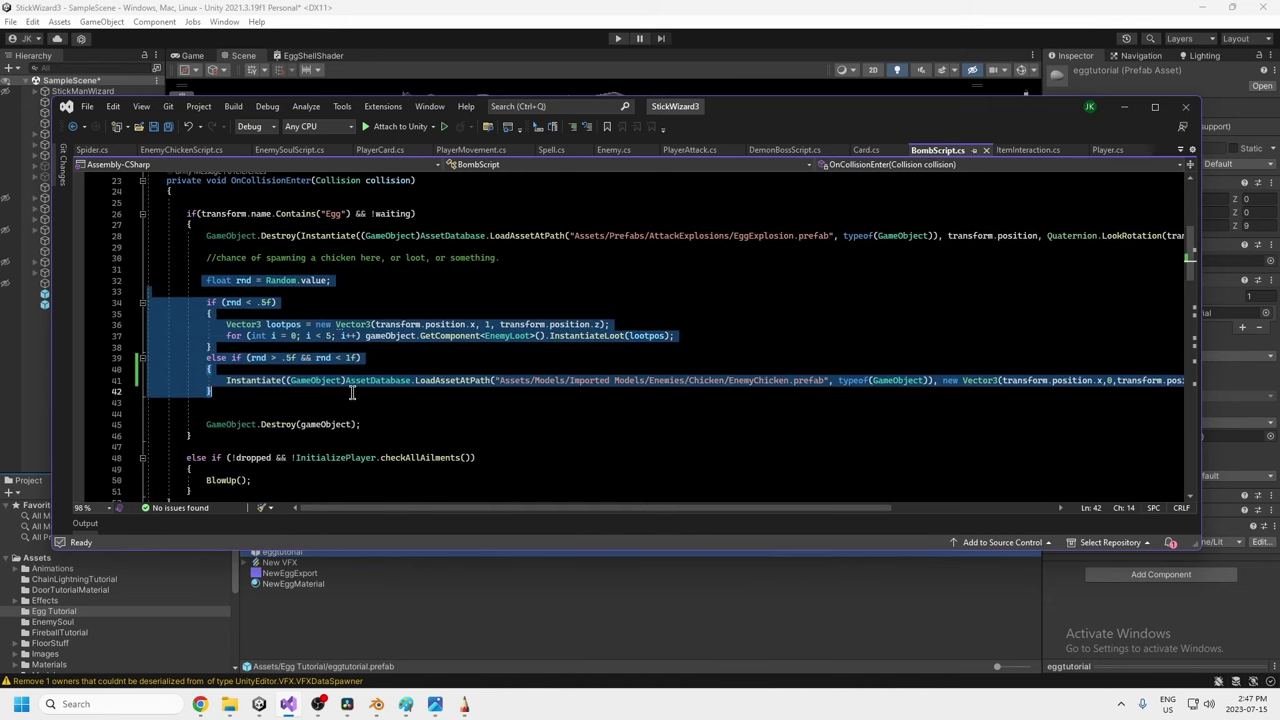
click(766, 389)
drag(822, 381, 499, 381)
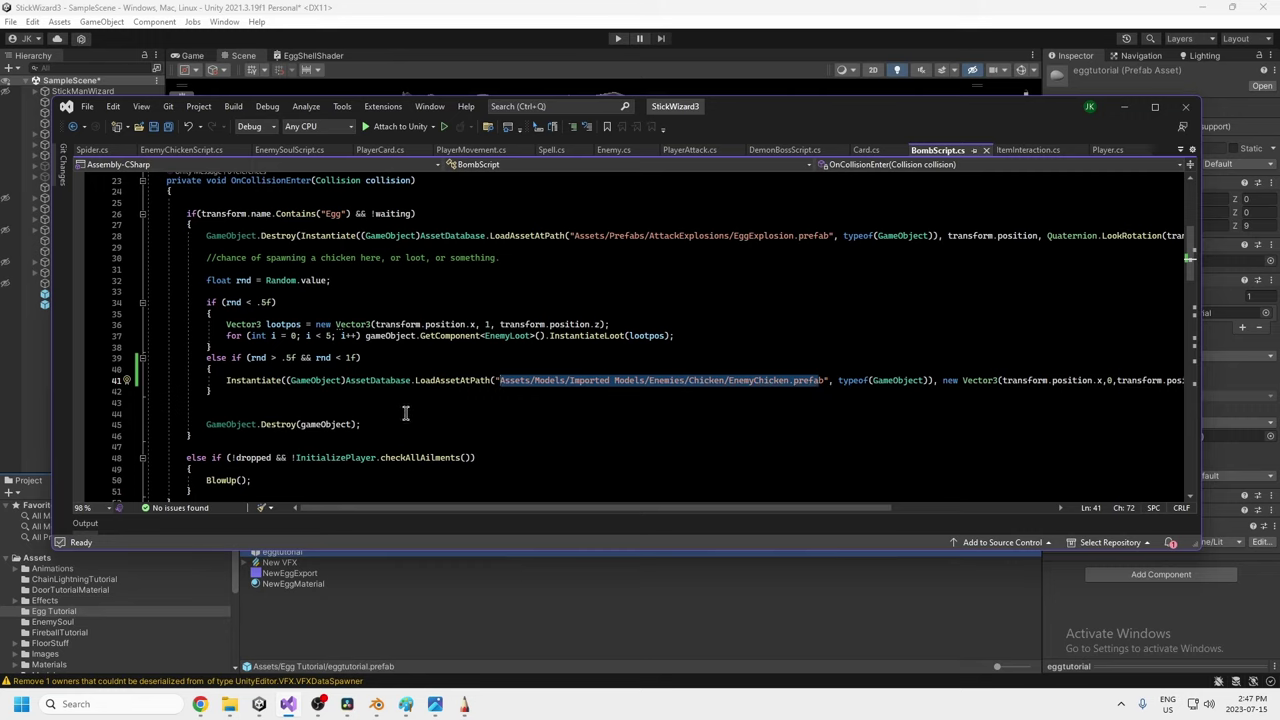
drag(226, 325, 676, 336)
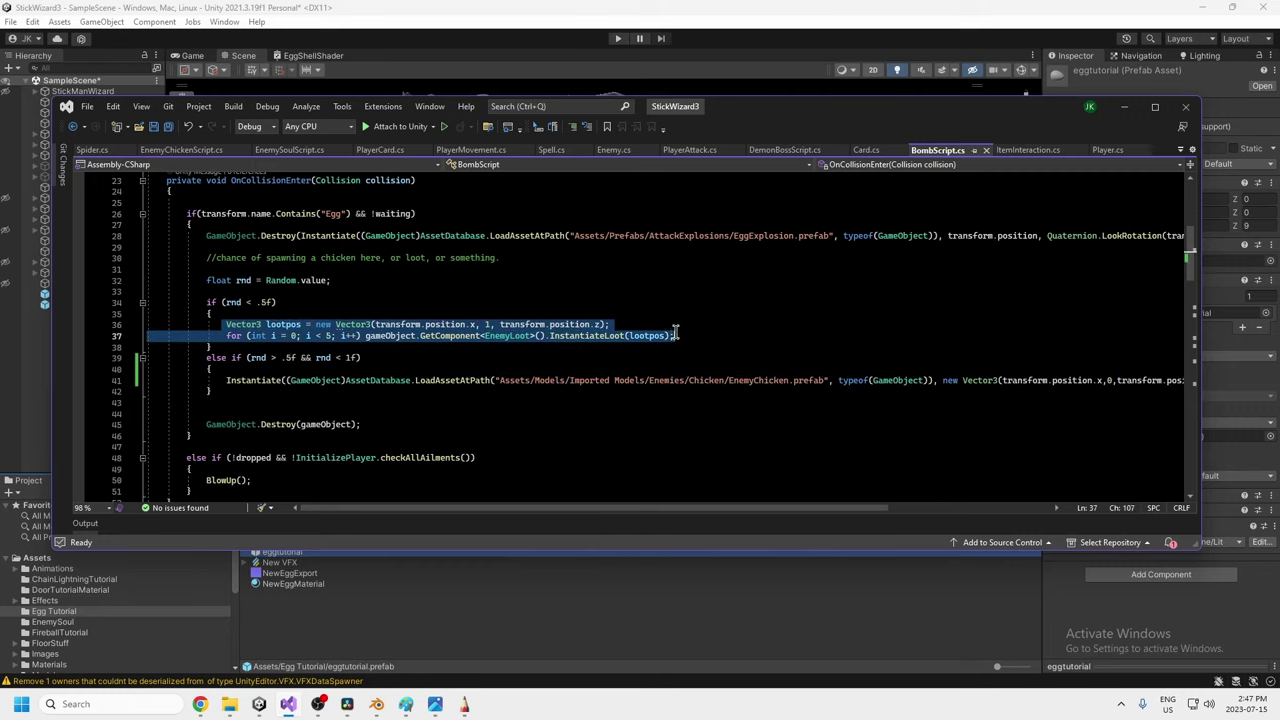
drag(206, 302, 212, 391)
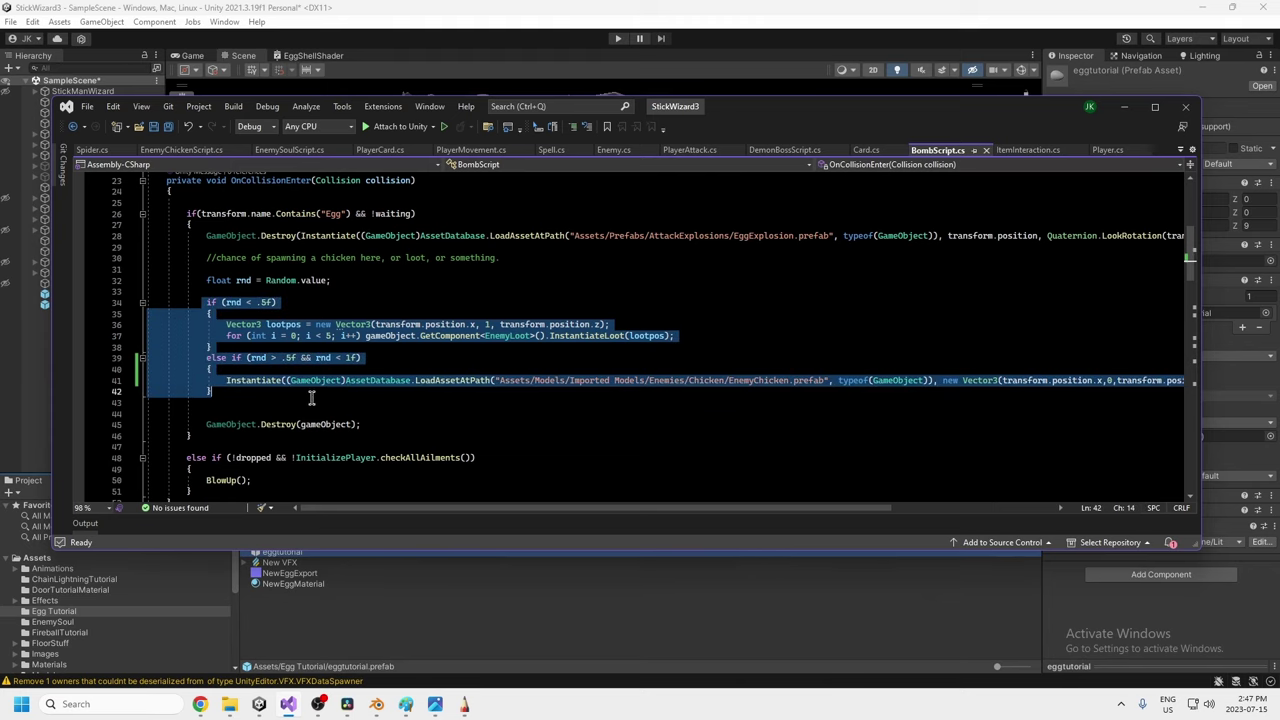
Inspect the Random.value assignment to rnd and the .5f and 1f thresholds in the if and else-if conditions.
drag(208, 281, 322, 282)
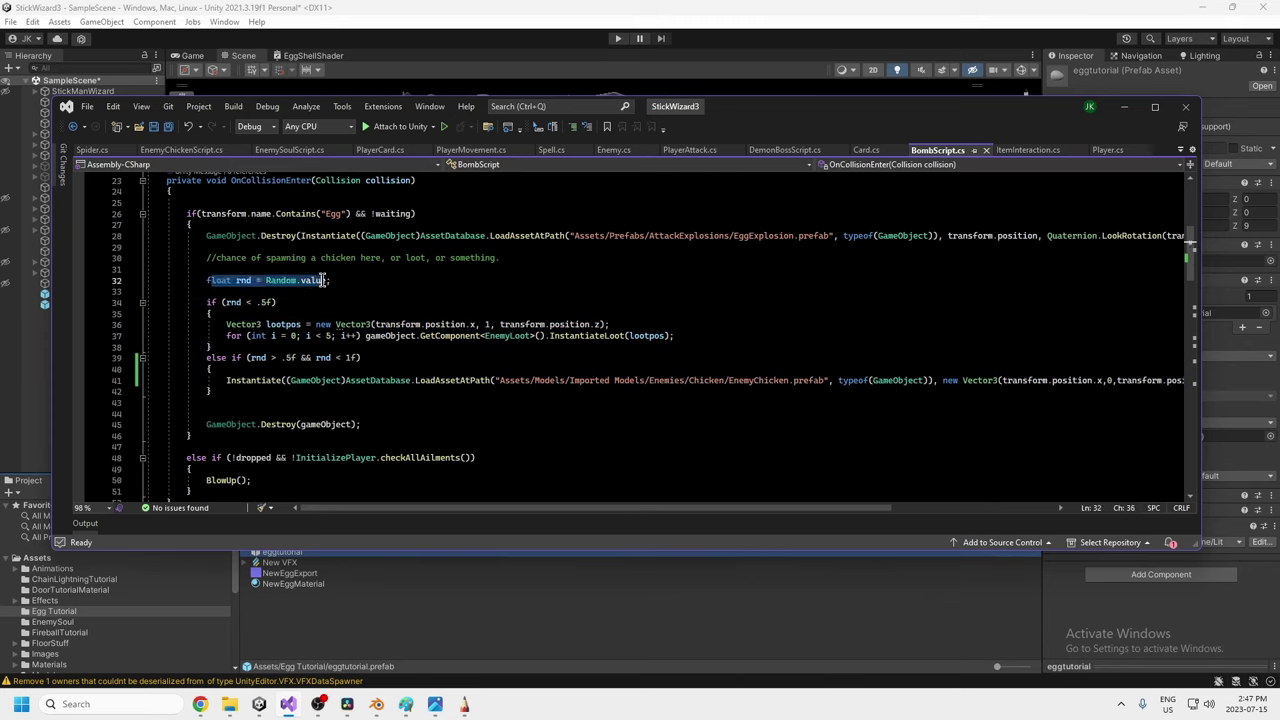
click(310, 281)
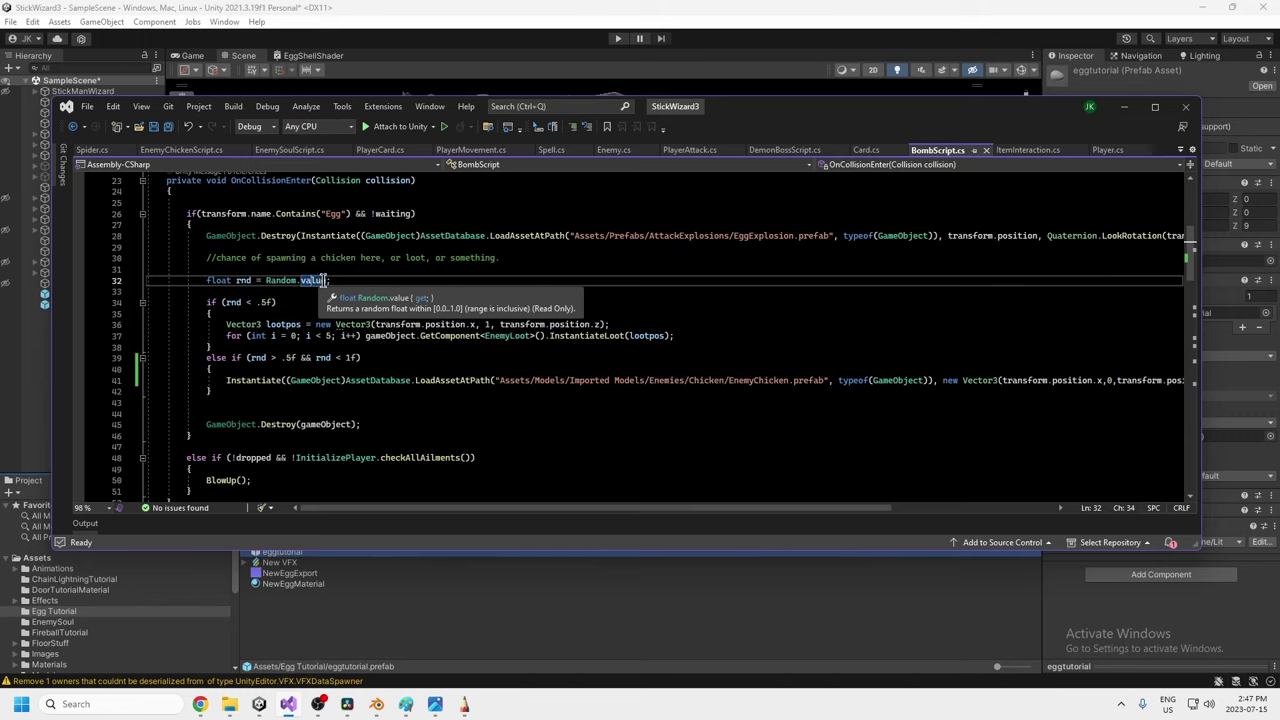
drag(225, 302, 611, 327)
click(326, 358)
drag(247, 358, 365, 357)
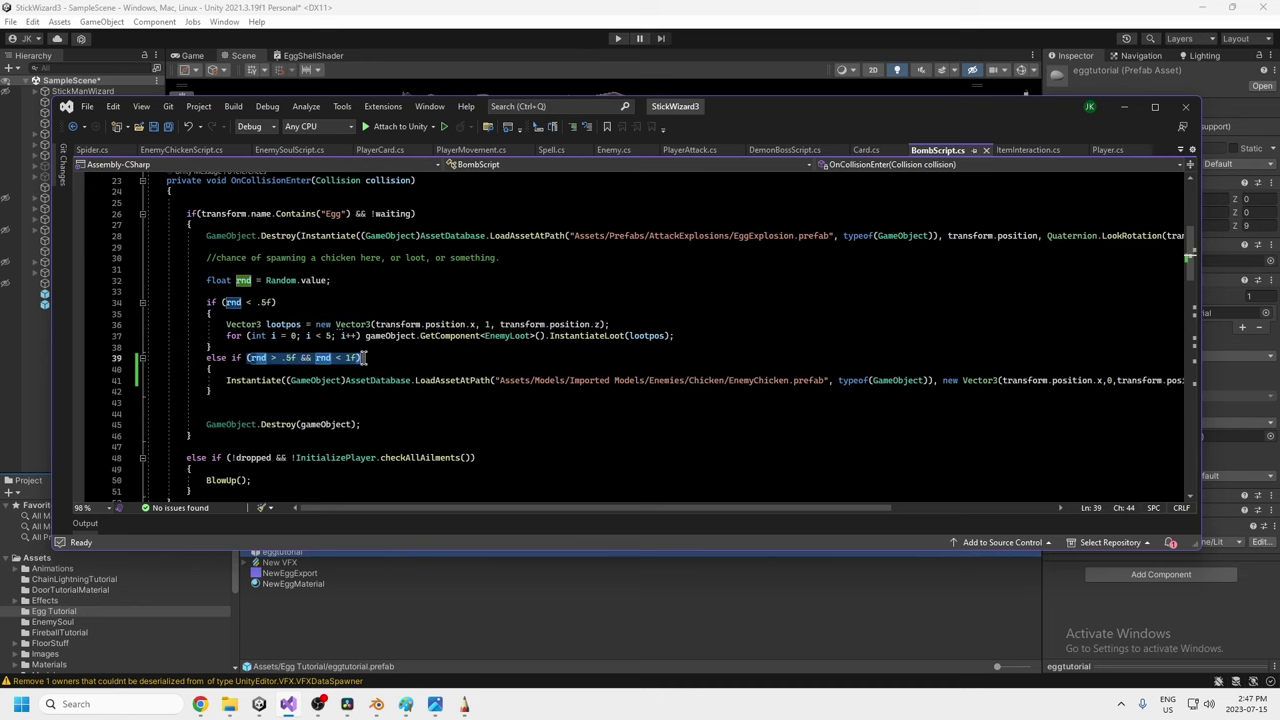
Examine the Instantiate call for EnemyChicken.prefab and the remaining code of OnCollisionEnter().
drag(256, 380, 1027, 381)
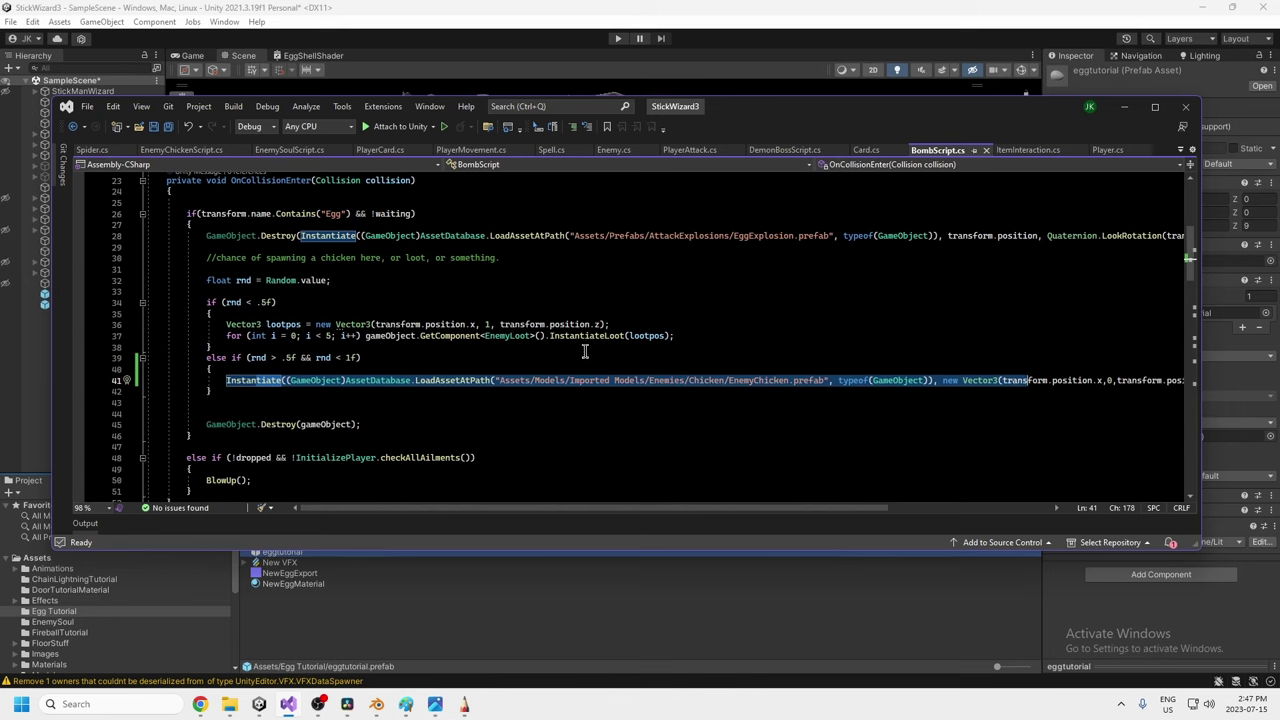
scroll(481, 396, down, 1)
scroll(481, 396, down, 1)
scroll(481, 442, up, 2)
scroll(466, 457, down, 2)
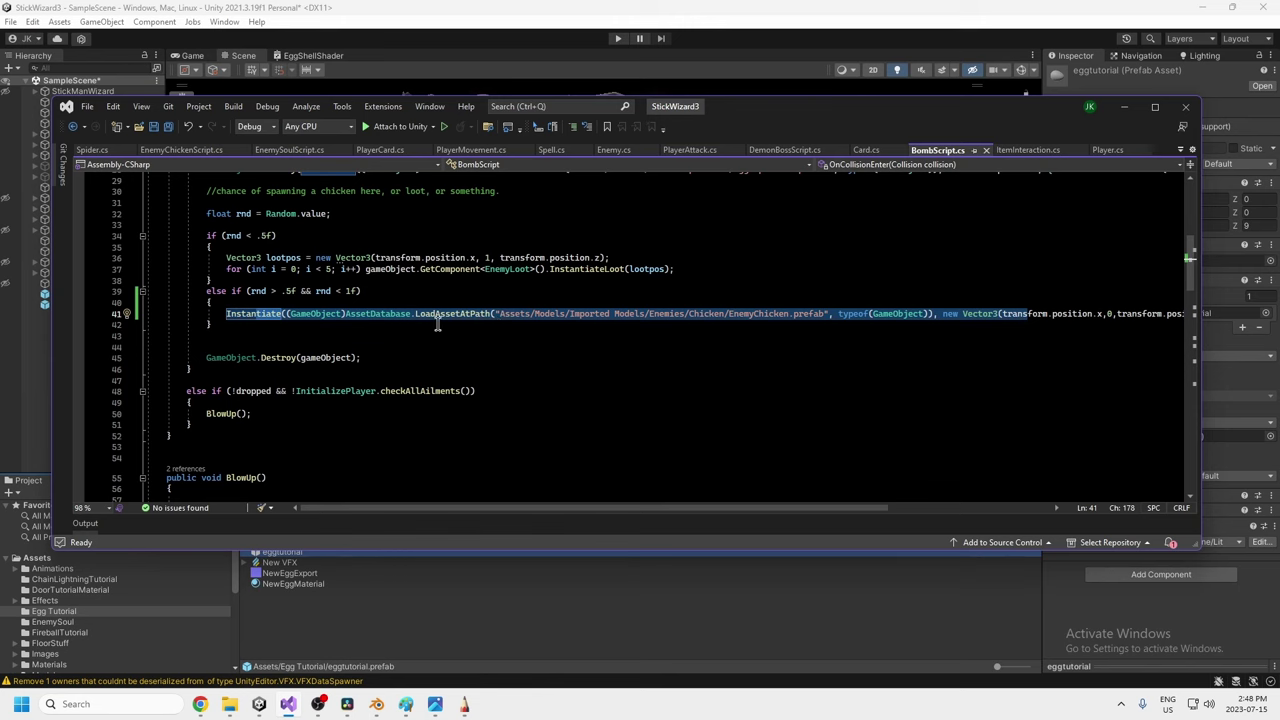
scroll(345, 345, up, 1)
scroll(325, 387, up, 2)
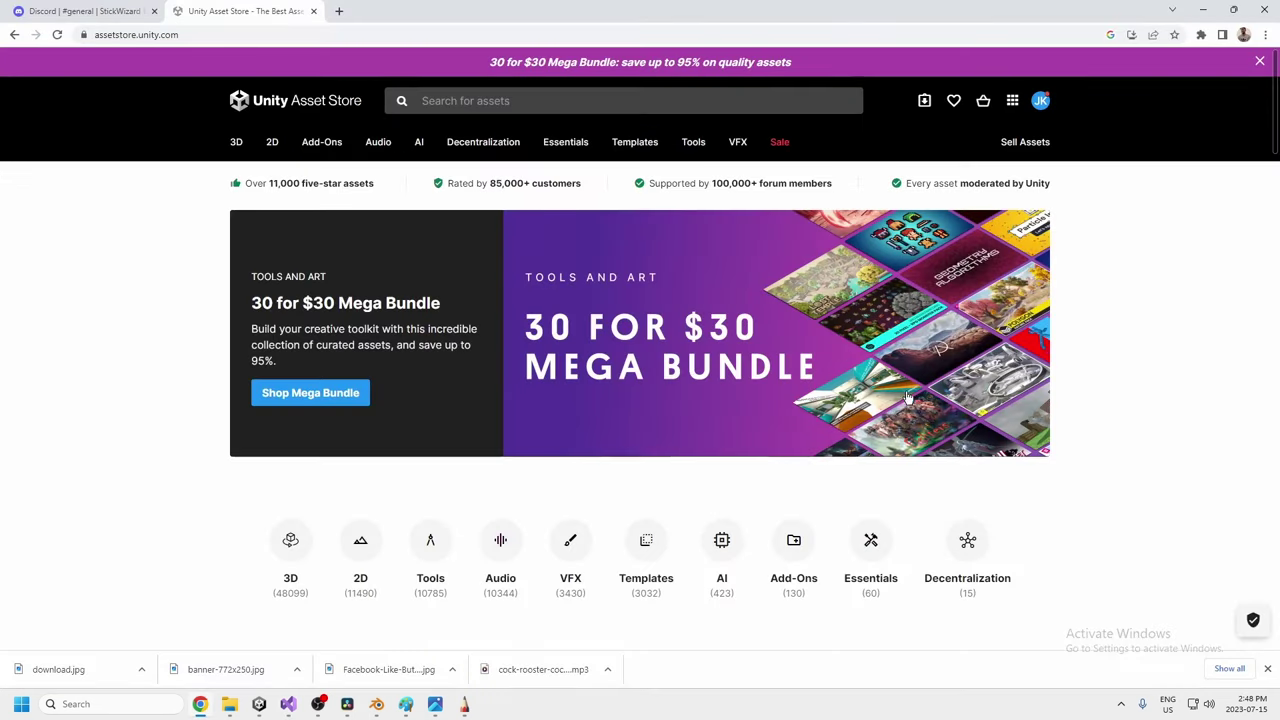
Search the Unity Asset Store for "chicken" and sort the results by Price (Low to High).
click(486, 103)
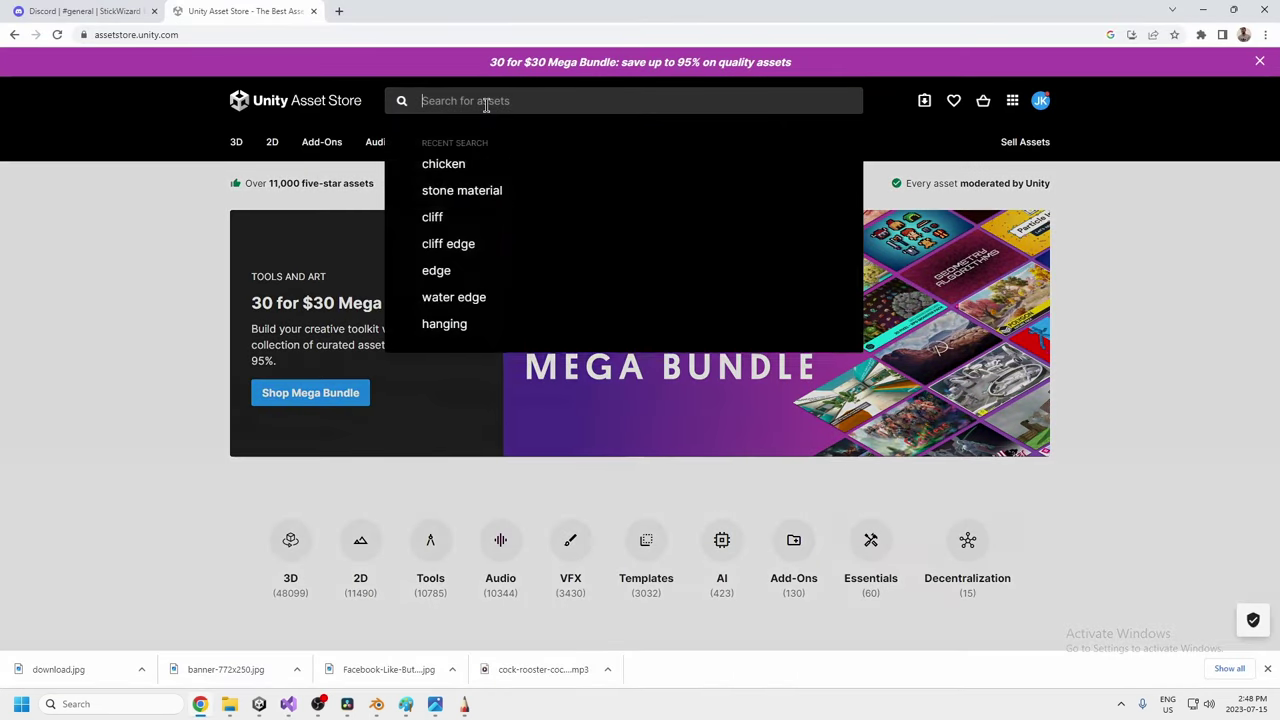
text(chicken)
key(Return)
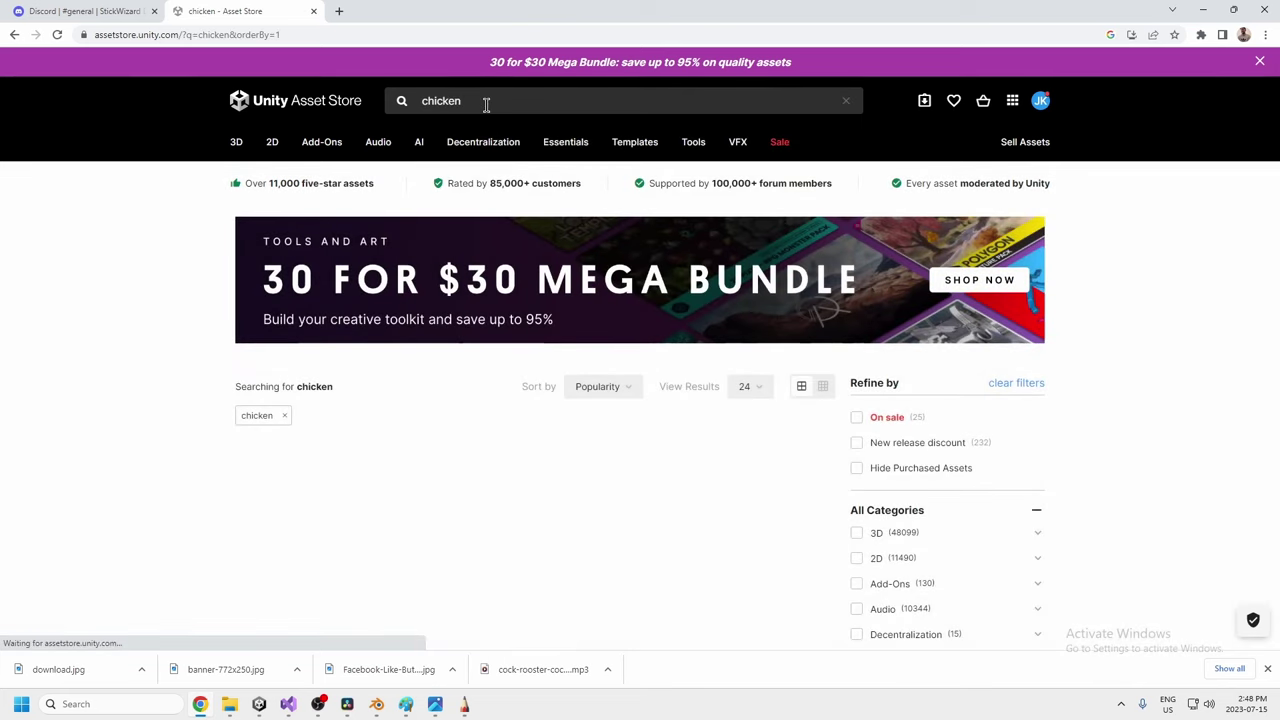
click(635, 386)
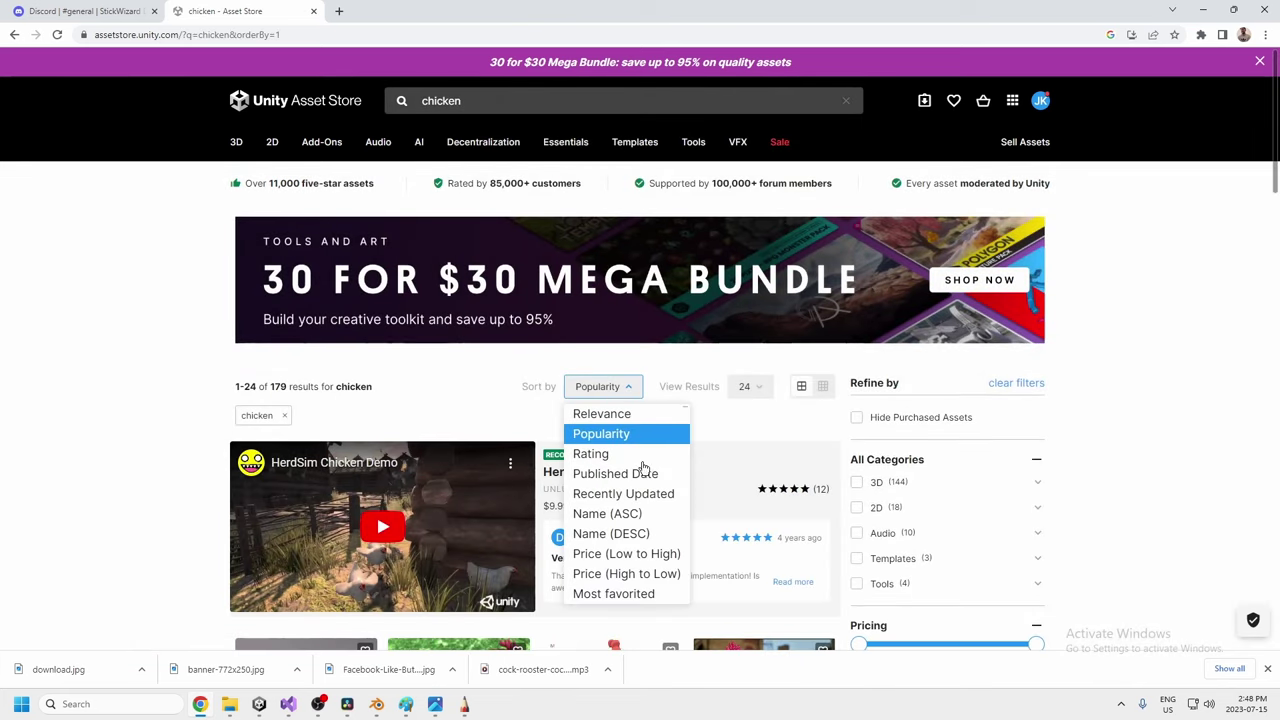
click(638, 552)
Browse the free assets in the chicken search results on the Unity Asset Store.
scroll(250, 455, down, 3)
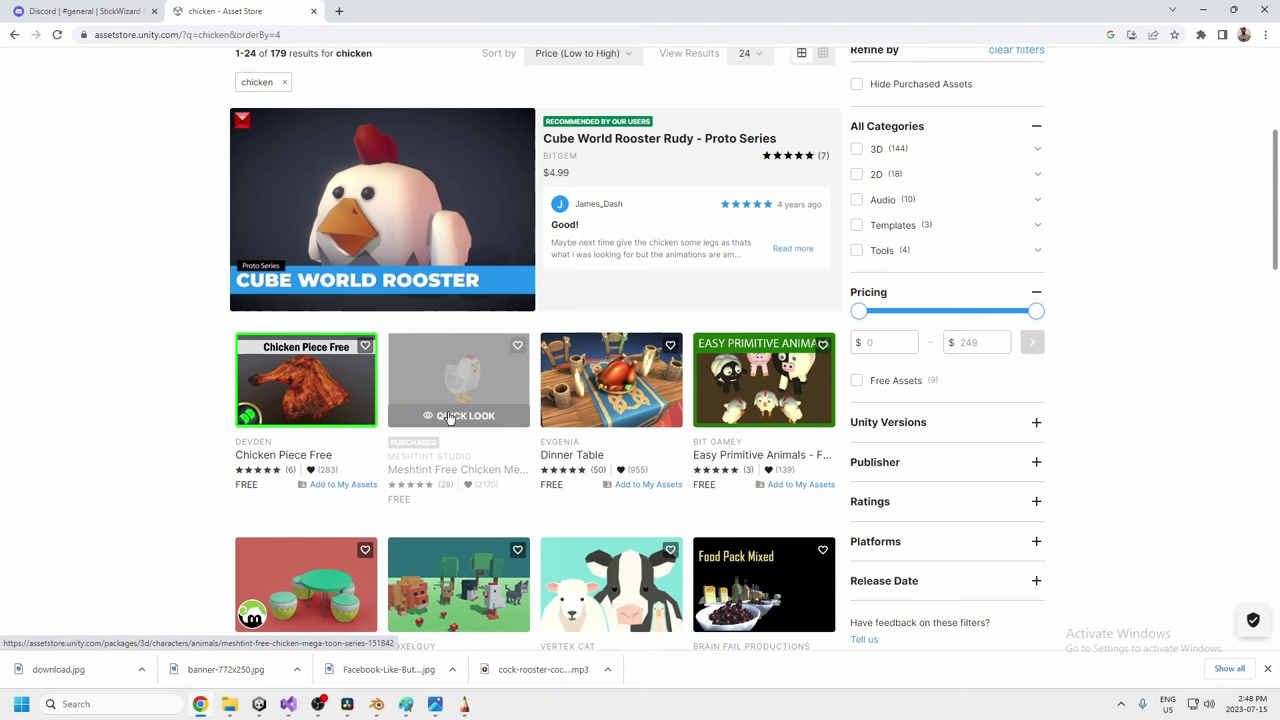
scroll(450, 420, down, 2)
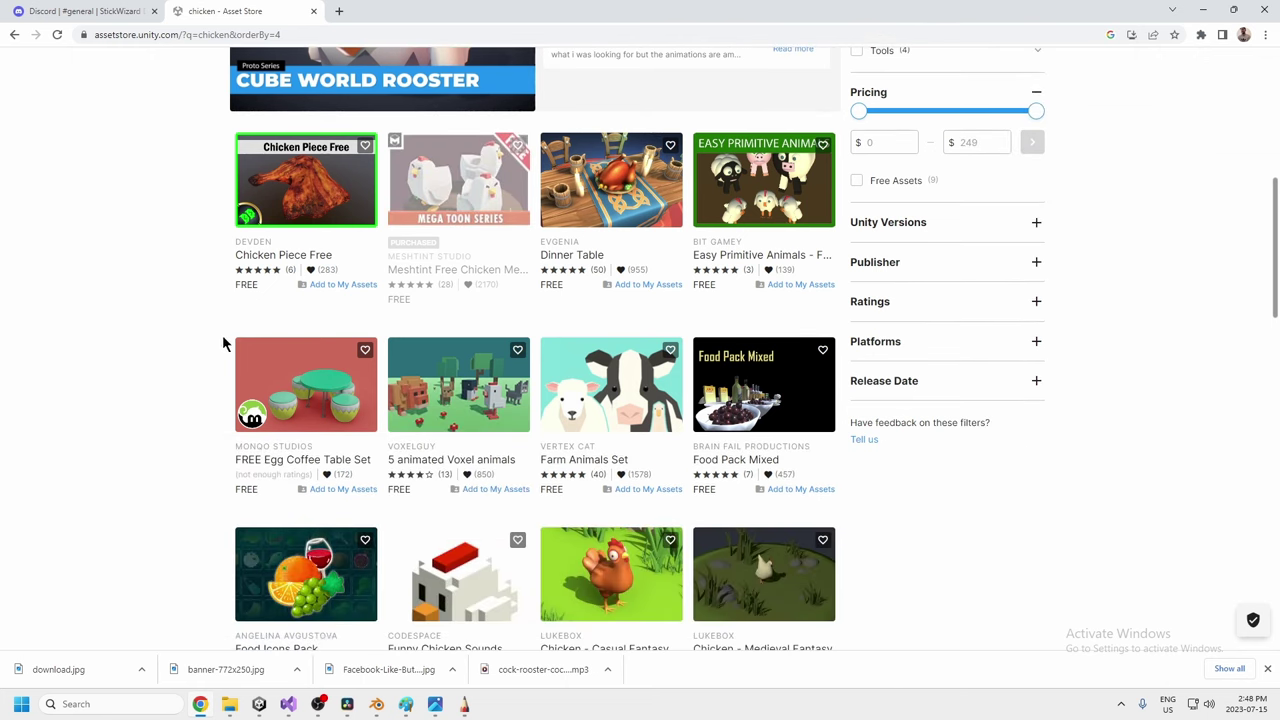
scroll(536, 508, down, 1)
scroll(500, 500, up, 2)
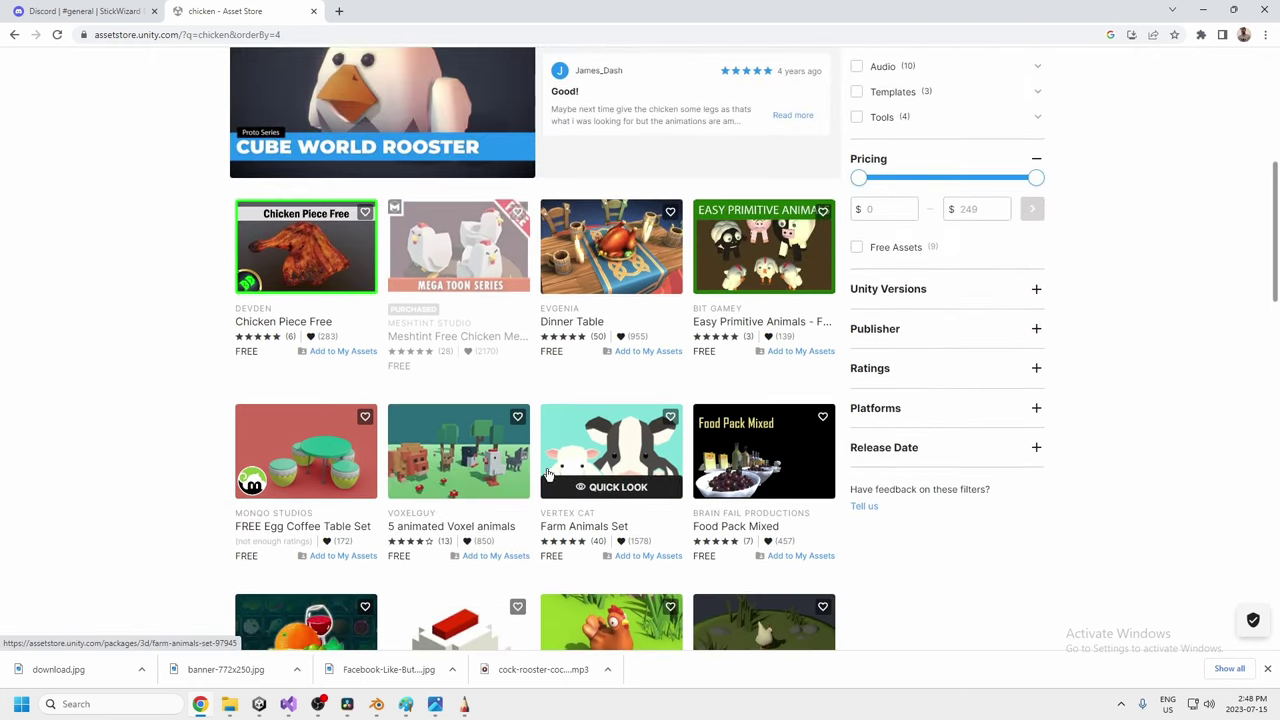
Minimize the browser and reposition the Visual Studio window with BombScript.cs lower over the Unity editor.
click(1203, 11)
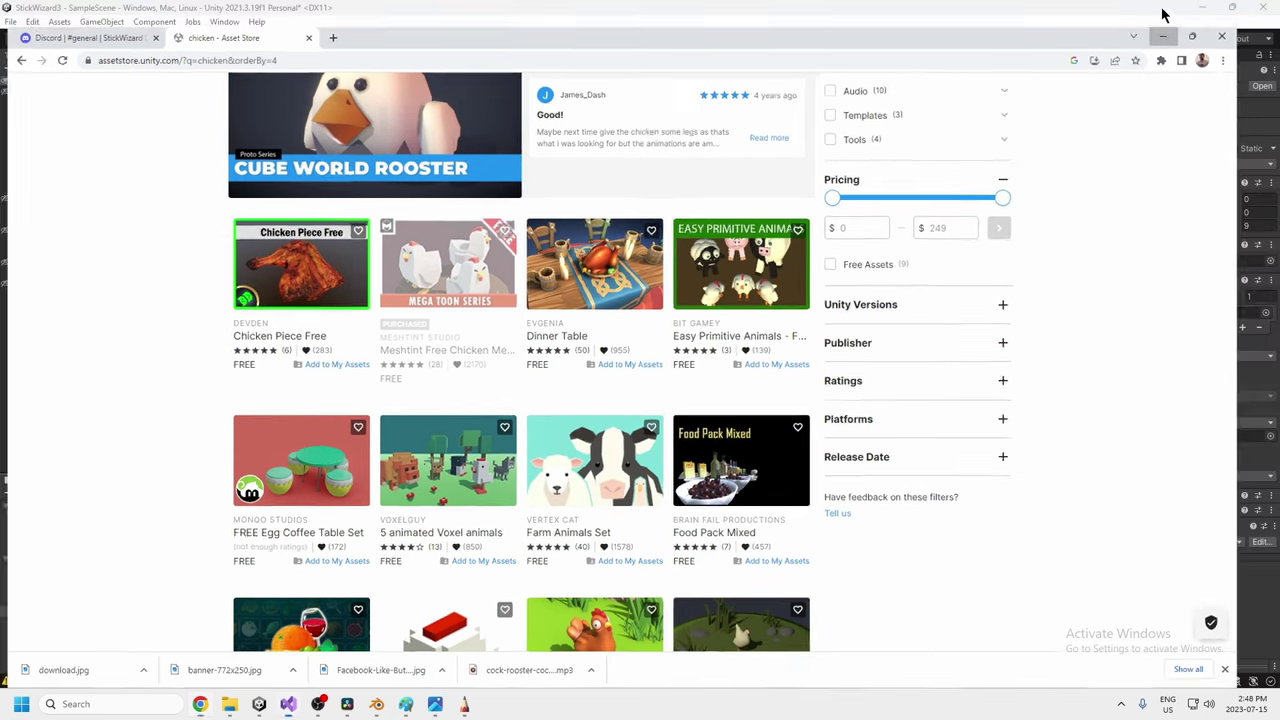
drag(817, 114, 819, 117)
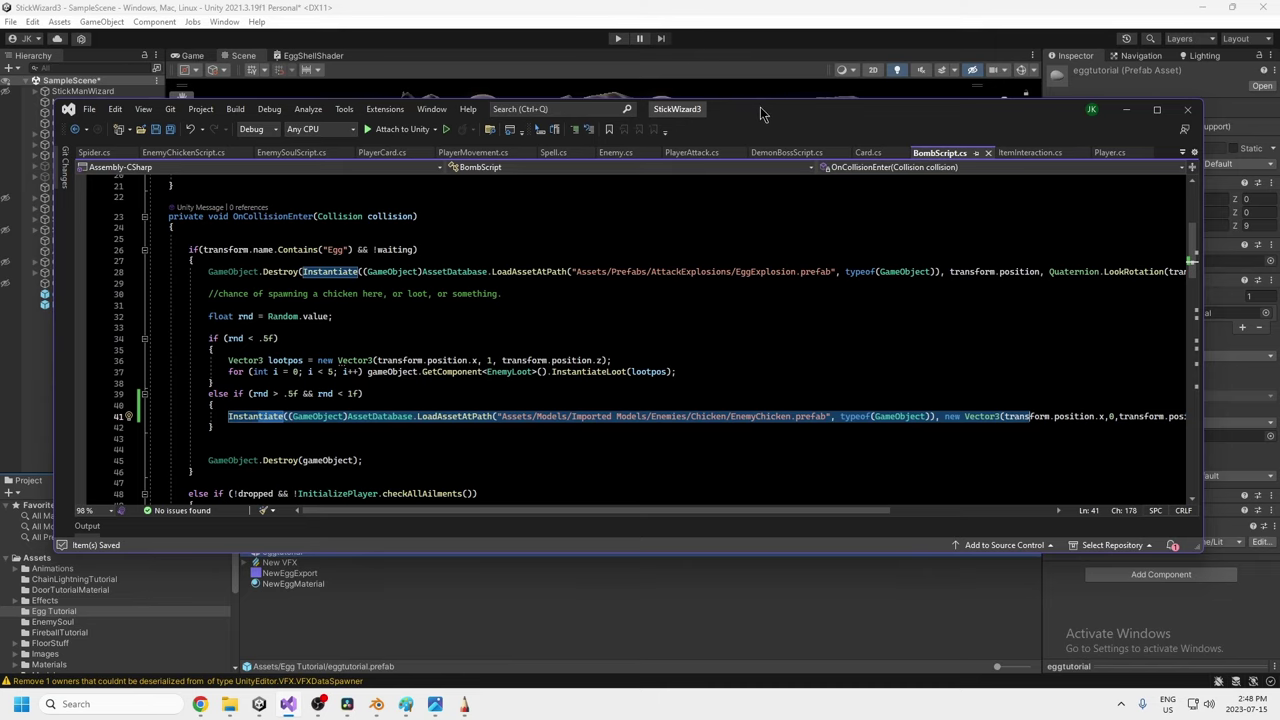
drag(761, 113, 736, 156)
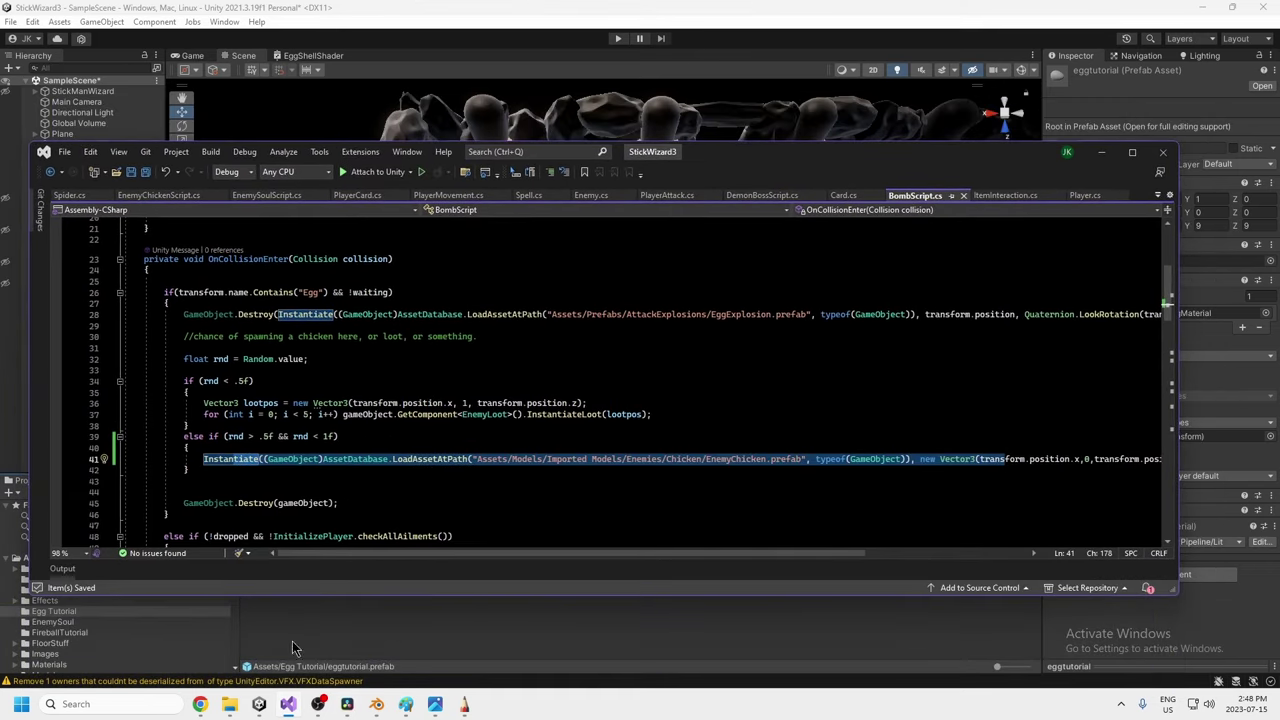
Switch to the browser, show the StickWizard Discord server's general channel, and restore the window to a smaller size over the editor.
click(200, 704)
click(82, 10)
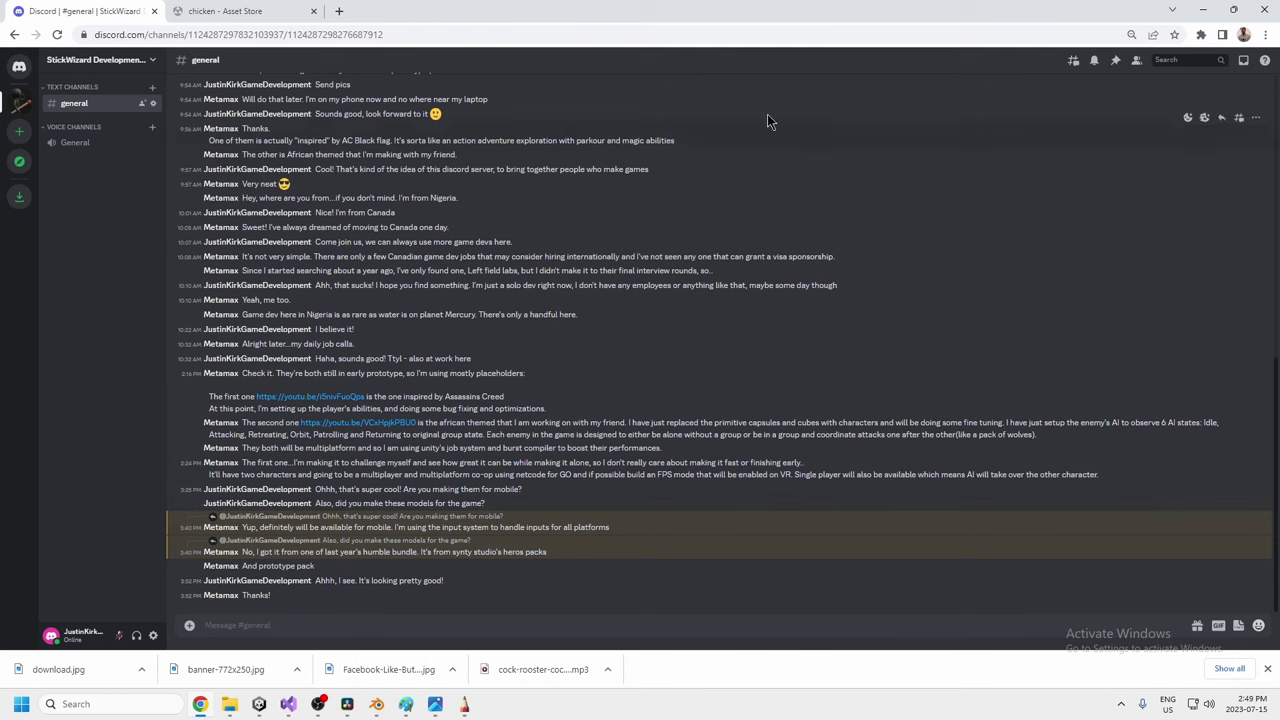
drag(722, 9, 637, 36)
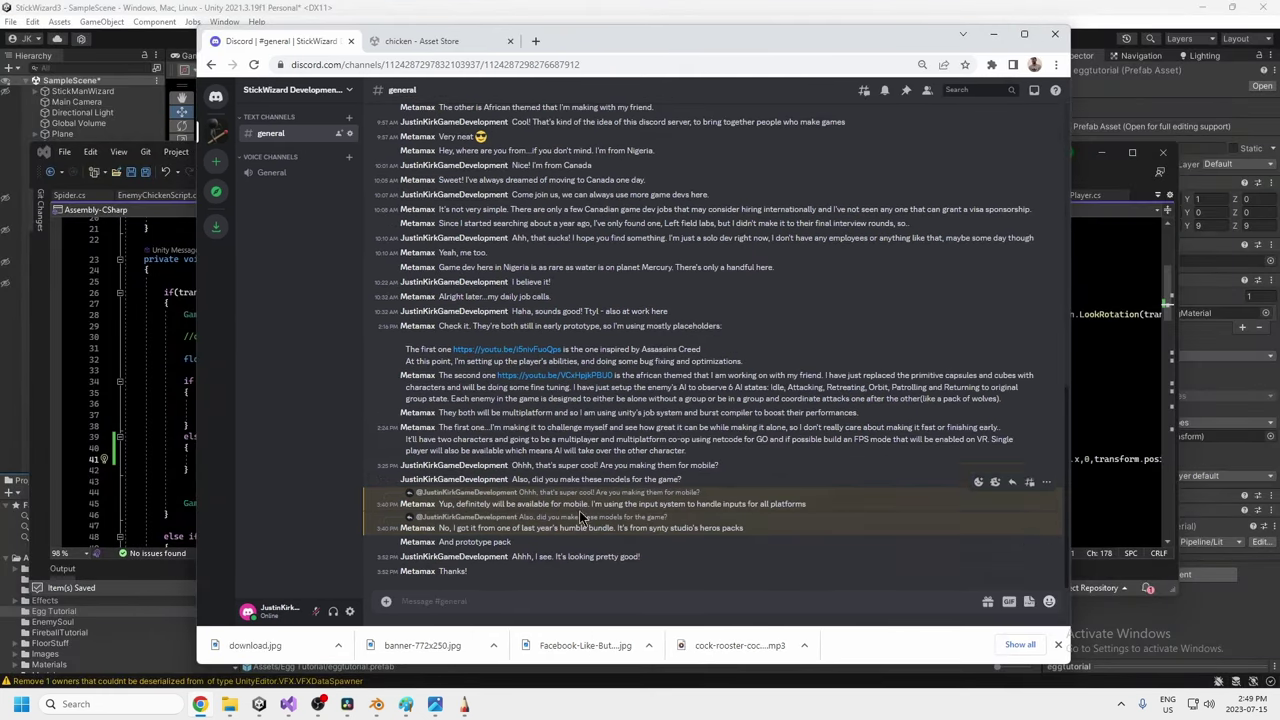